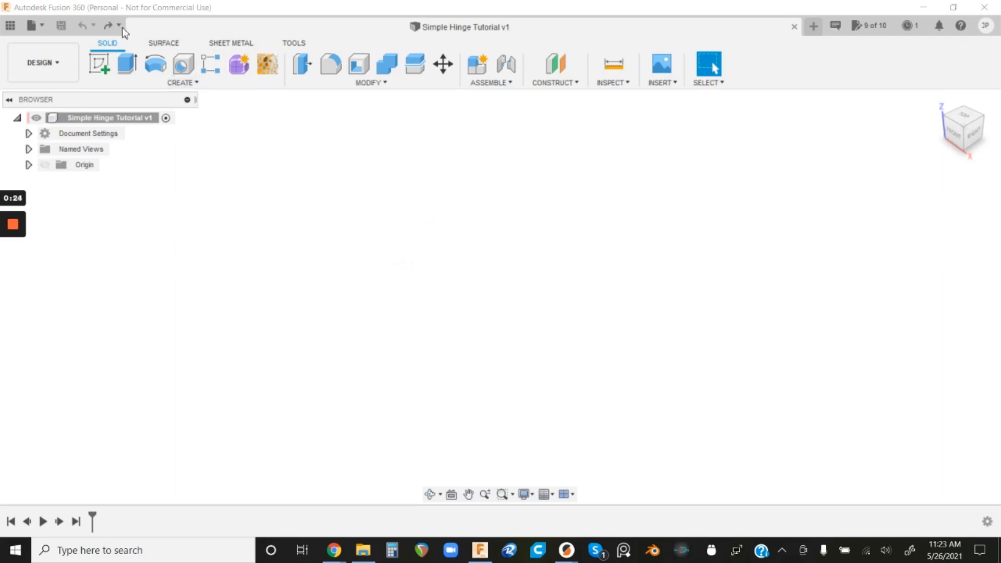
{"action": "left_click", "coordinate": [80, 12]}
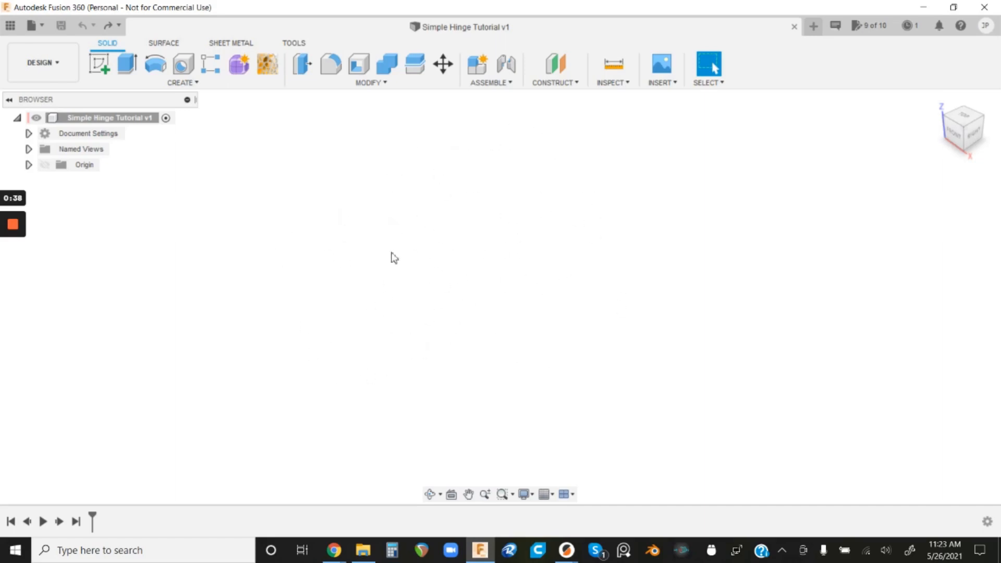
{"action": "left_click", "coordinate": [328, 299]}
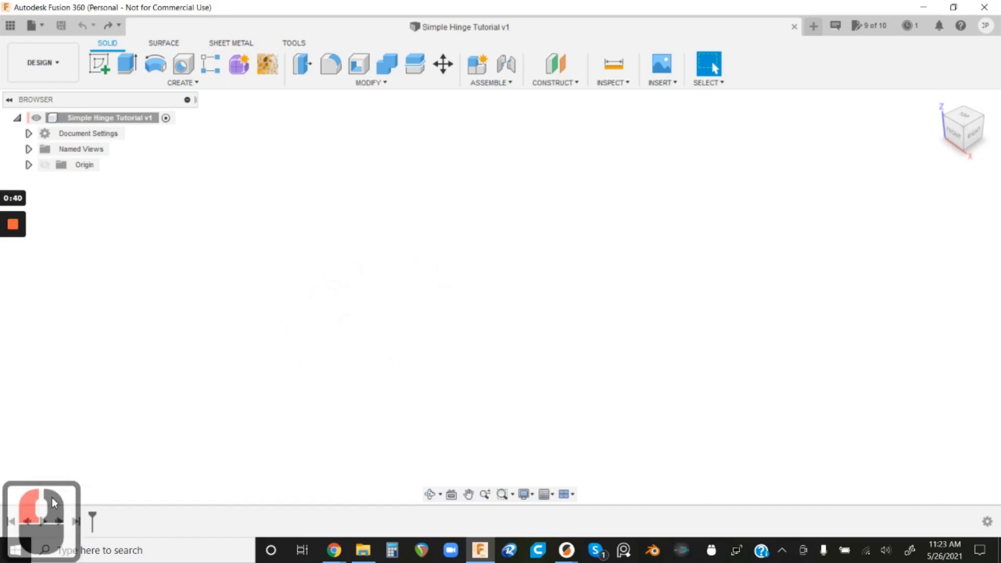
{"action": "left_click", "coordinate": [200, 373]}
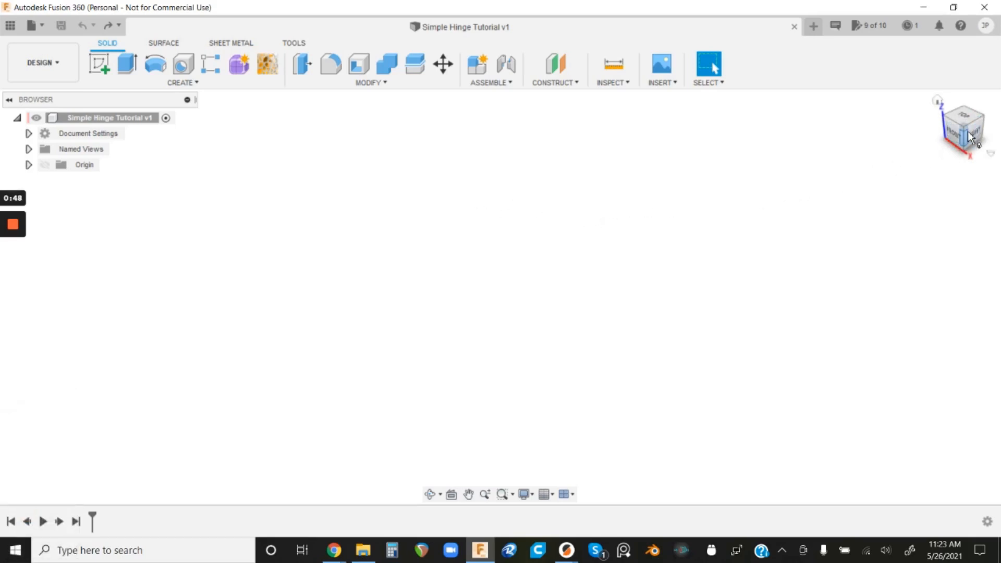
{"action": "mouse_move", "coordinate": [970, 138]}
{"action": "left_mouse_down"}
{"action": "mouse_move", "coordinate": [948, 118]}
{"action": "mouse_move", "coordinate": [992, 152]}
{"action": "mouse_move", "coordinate": [940, 110]}
{"action": "mouse_move", "coordinate": [945, 163]}
{"action": "mouse_move", "coordinate": [961, 86]}
{"action": "mouse_move", "coordinate": [939, 100]}
{"action": "left_mouse_up"}
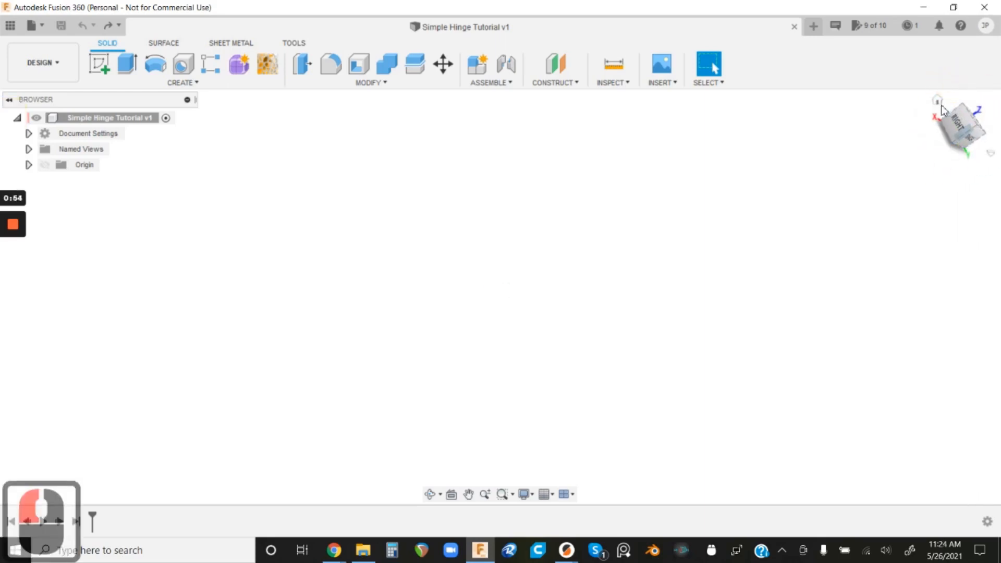
{"action": "left_click", "coordinate": [937, 100]}
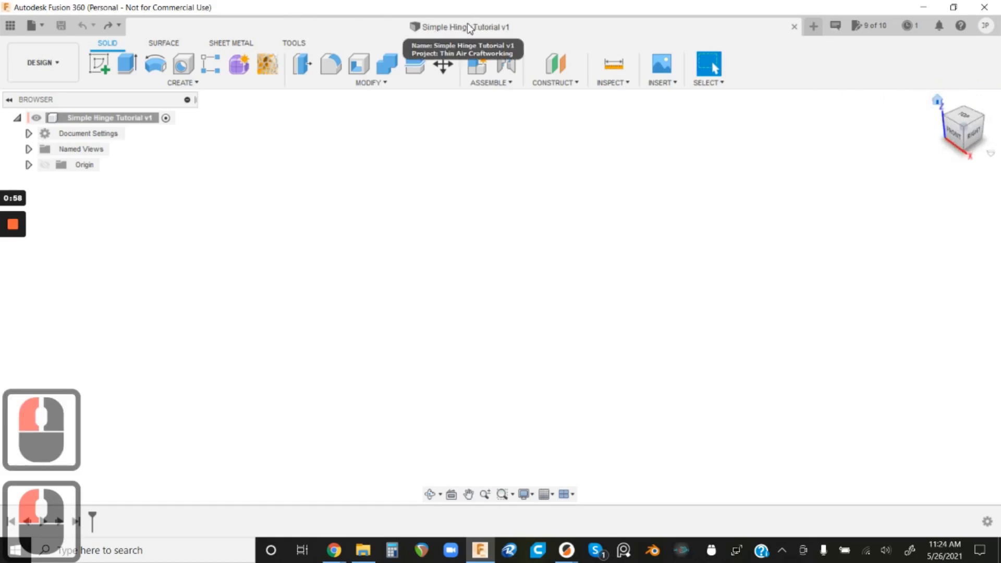
{"action": "left_click", "coordinate": [61, 25]}
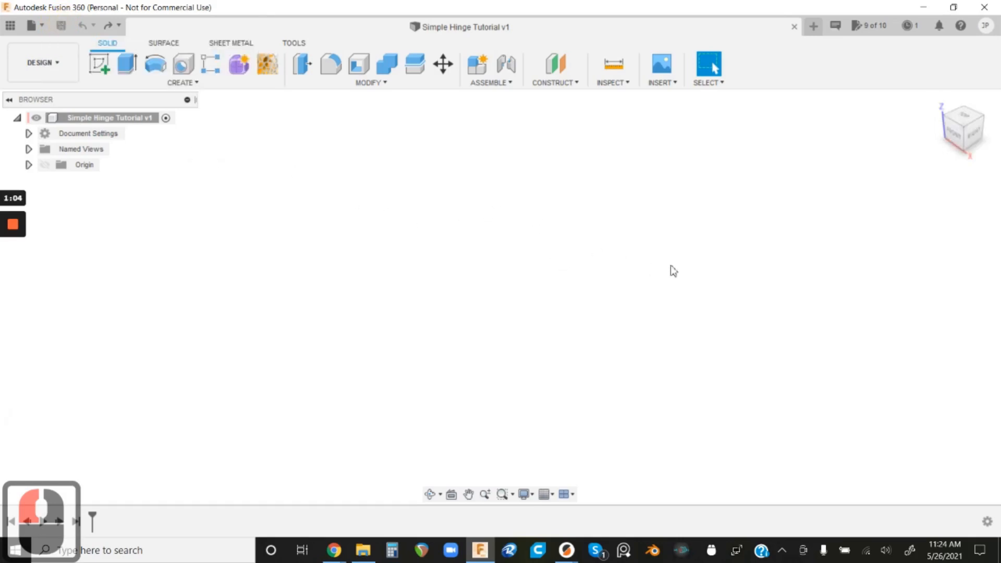
{"action": "left_click", "coordinate": [976, 129]}
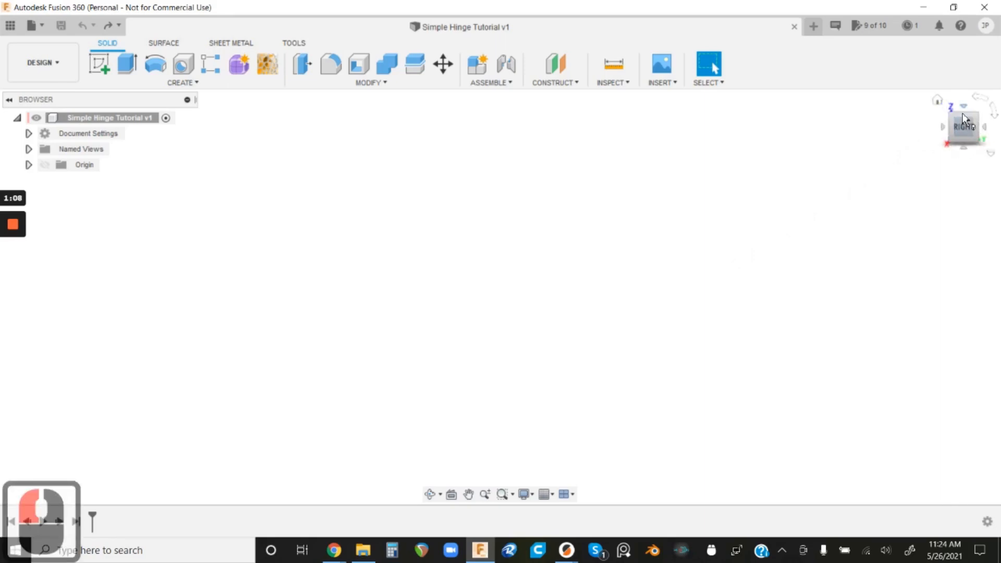
{"action": "left_click", "coordinate": [962, 112]}
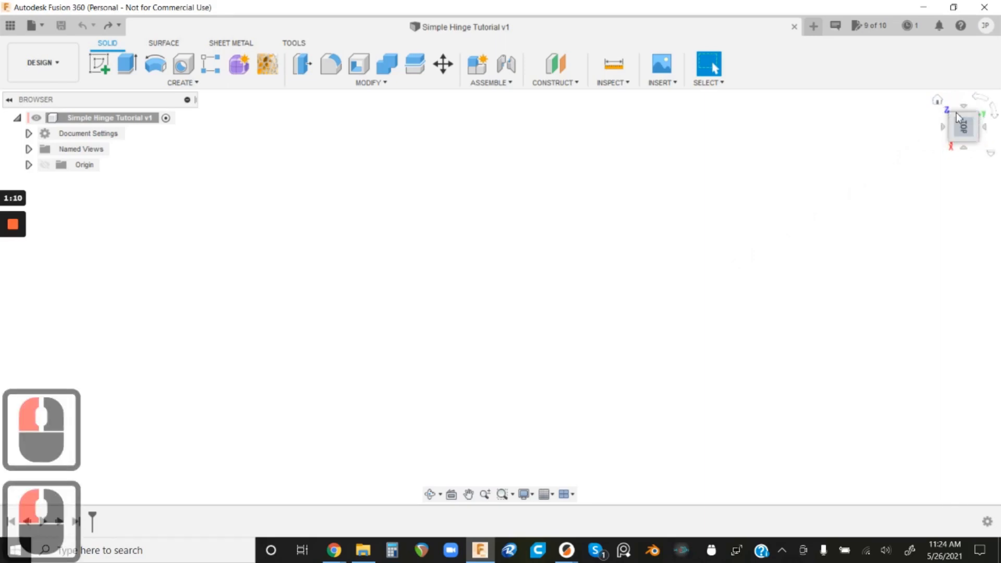
{"action": "left_click", "coordinate": [938, 102]}
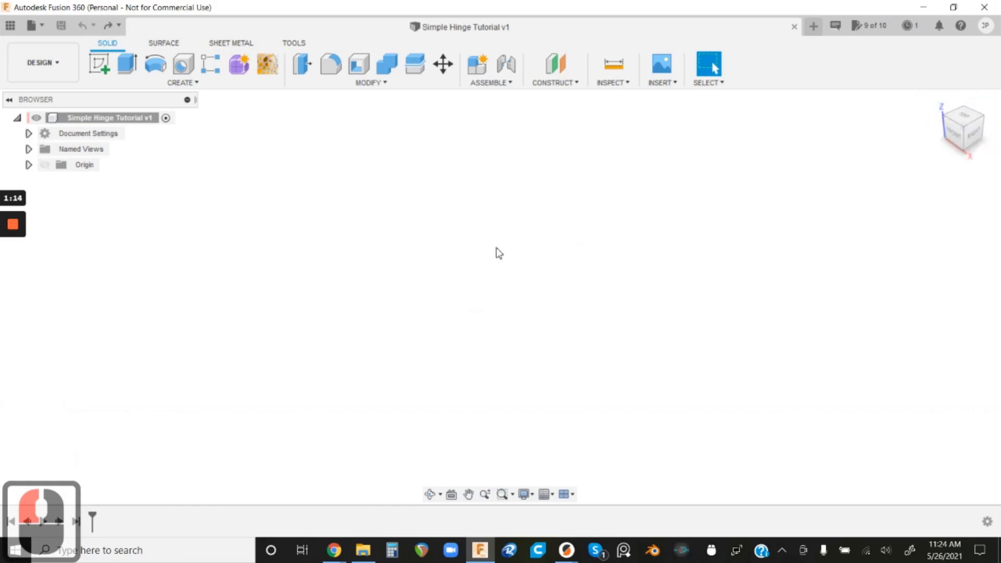
{"action": "middle_click_drag", "start_coordinate": [503, 247], "coordinate": [238, 253]}
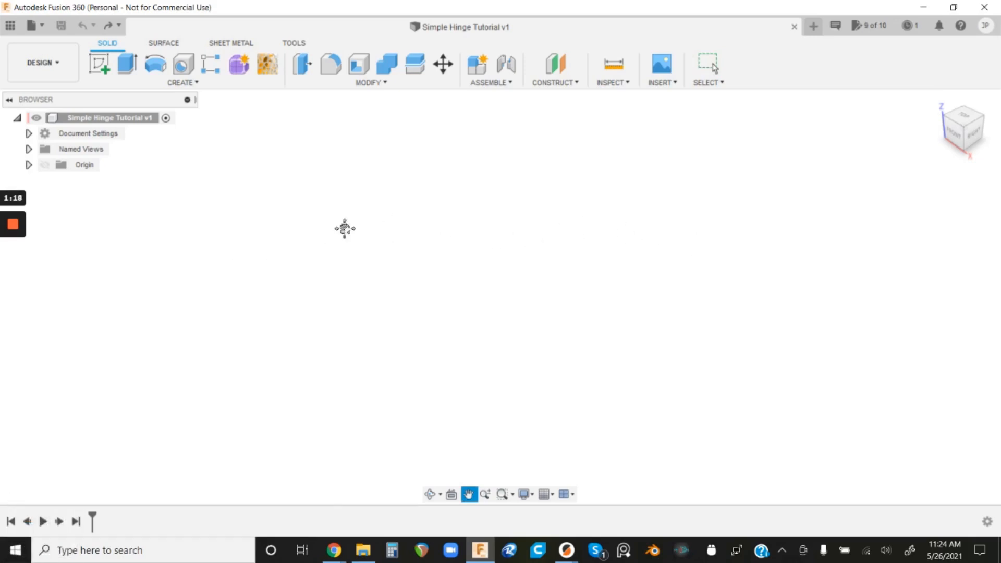
{"action": "middle_click", "coordinate": [501, 260]}
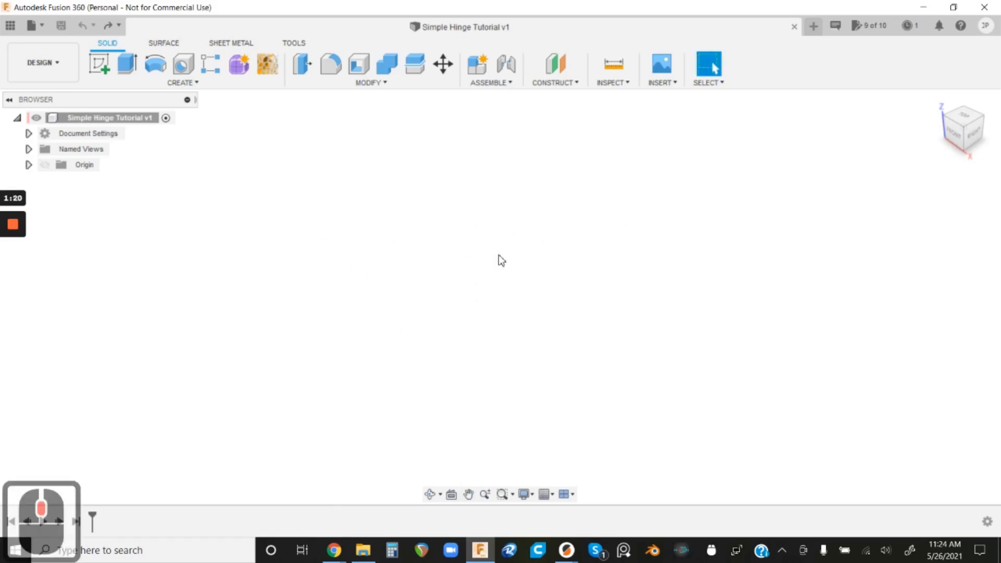
{"action": "middle_click_drag", "start_coordinate": [500, 260], "coordinate": [501, 313], "text": "shift"}
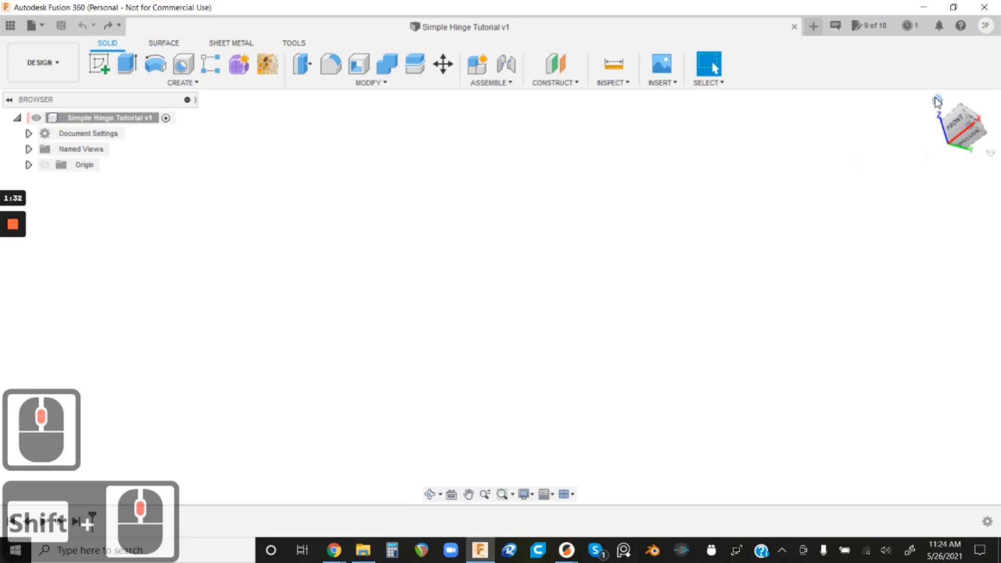
{"action": "left_click", "coordinate": [938, 102]}
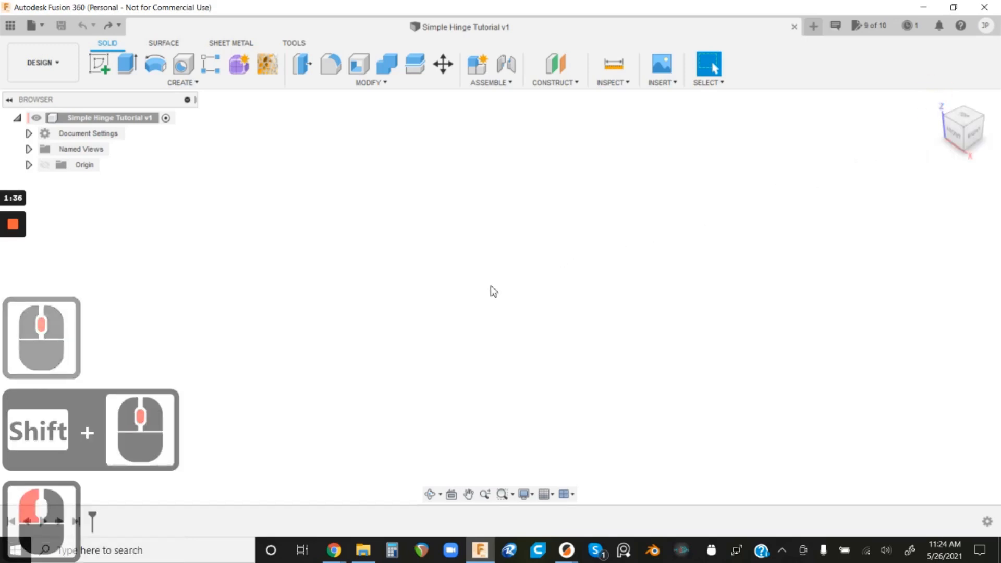
{"action": "scroll", "coordinate": [491, 287], "scroll_direction": "up", "scroll_amount": 4}
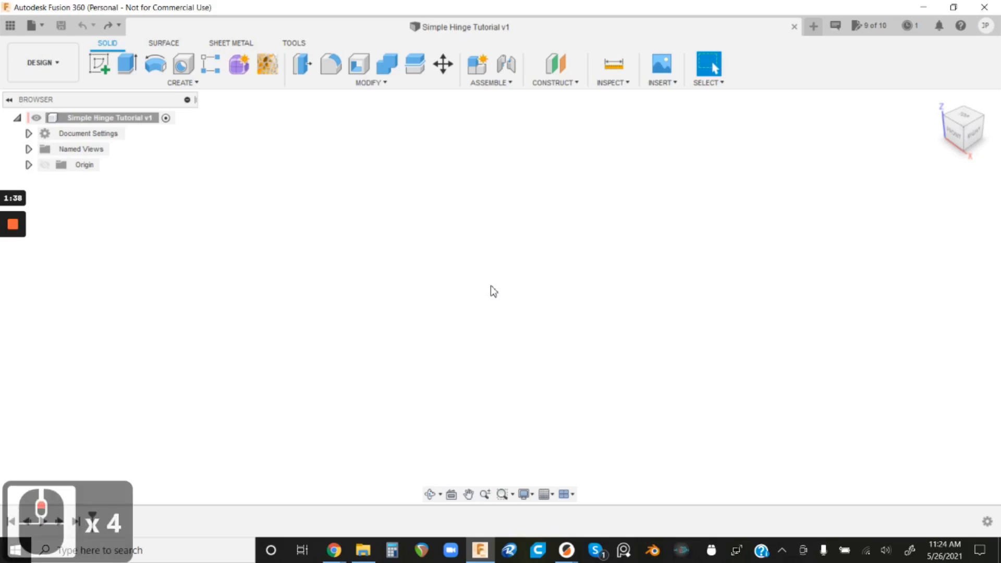
{"action": "scroll", "coordinate": [491, 287], "scroll_direction": "down", "scroll_amount": 3}
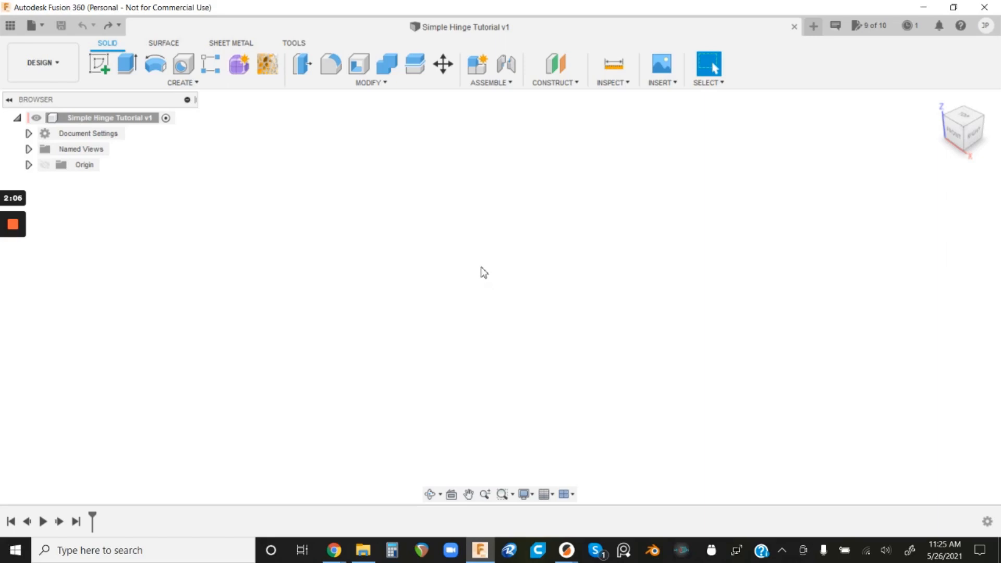
{"action": "scroll", "coordinate": [480, 267], "scroll_direction": "down", "scroll_amount": 2}
{"action": "scroll", "coordinate": [478, 269], "scroll_direction": "up", "scroll_amount": 2}
- Start a new sketch on the front (XZ) origin plane
{"action": "left_click", "coordinate": [100, 61]}
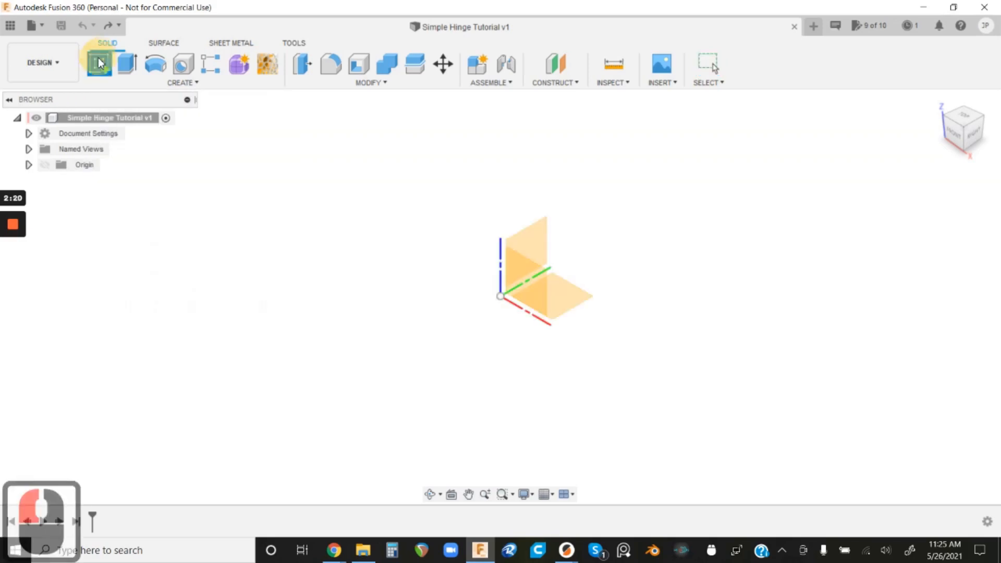
{"action": "left_click", "coordinate": [538, 279]}
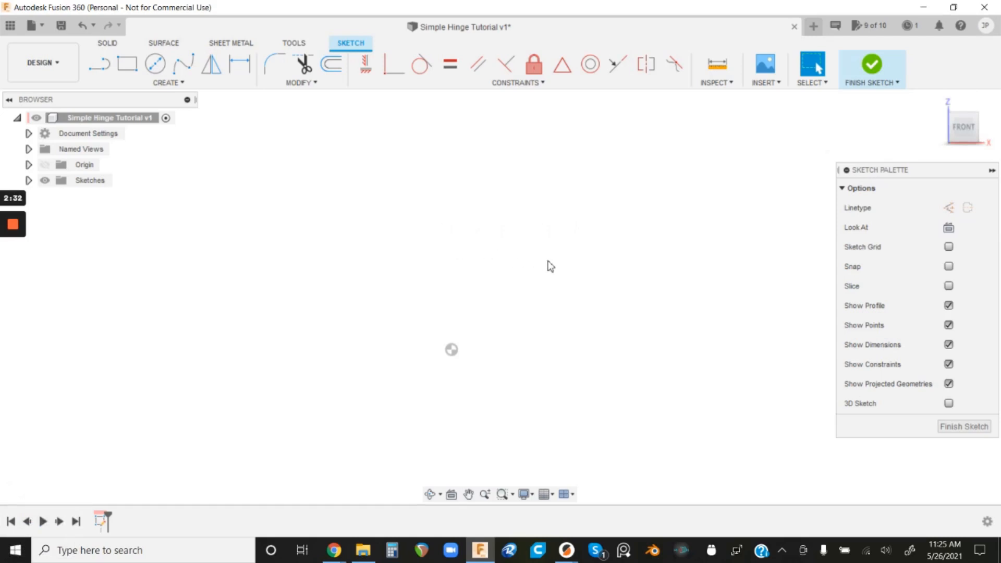
{"action": "middle_click_drag", "start_coordinate": [550, 266], "coordinate": [447, 237]}
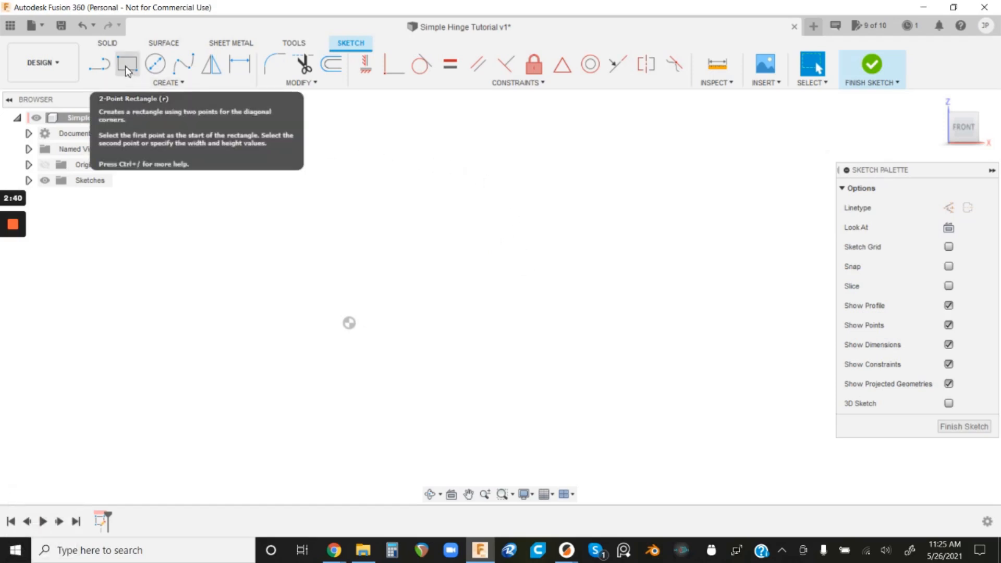
- Draw a 2-point rectangle from the origin, 60 mm wide and 40 mm high
{"action": "left_click", "coordinate": [175, 82]}
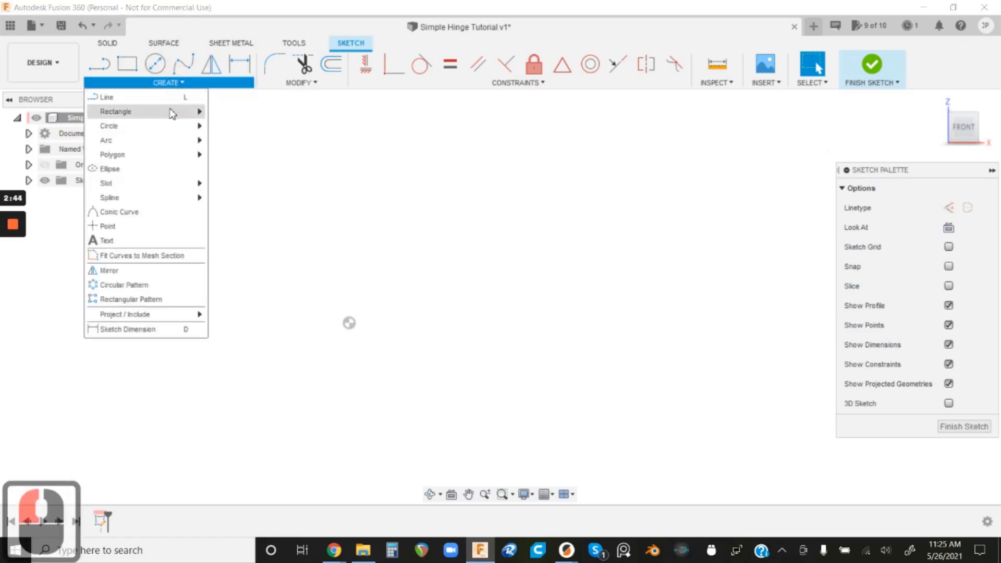
{"action": "mouse_move", "coordinate": [170, 111]}
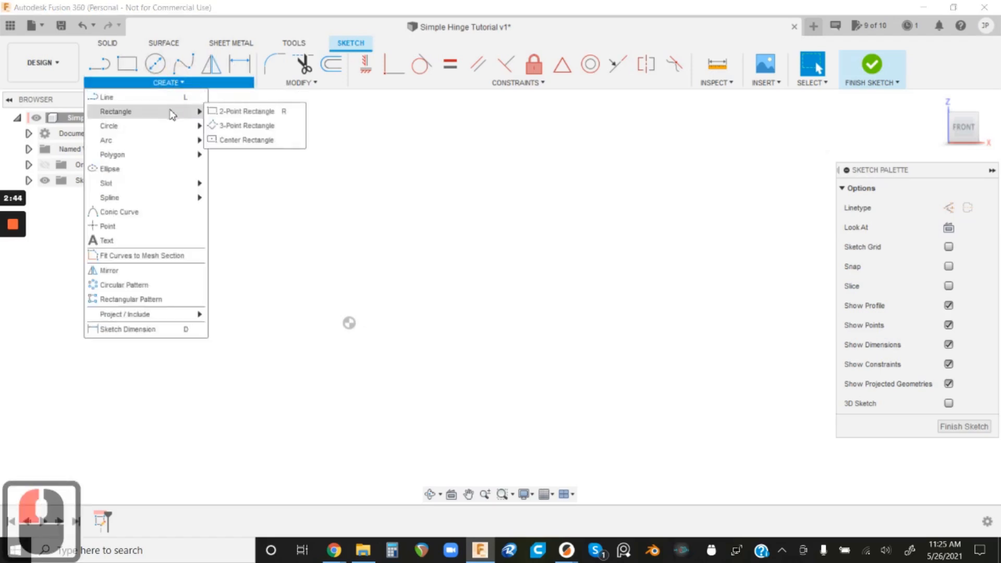
{"action": "left_click", "coordinate": [238, 112]}
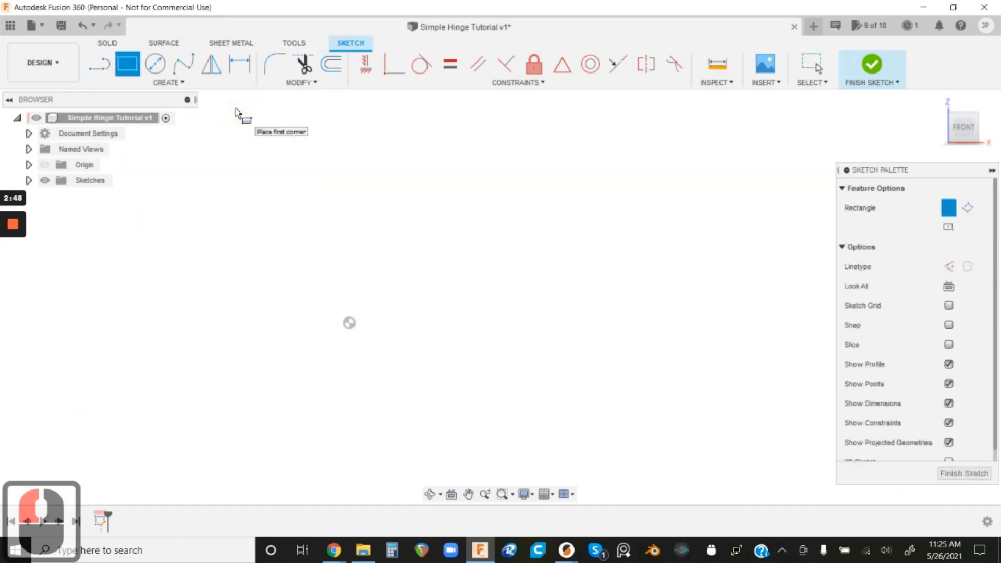
{"action": "left_click", "coordinate": [349, 323]}
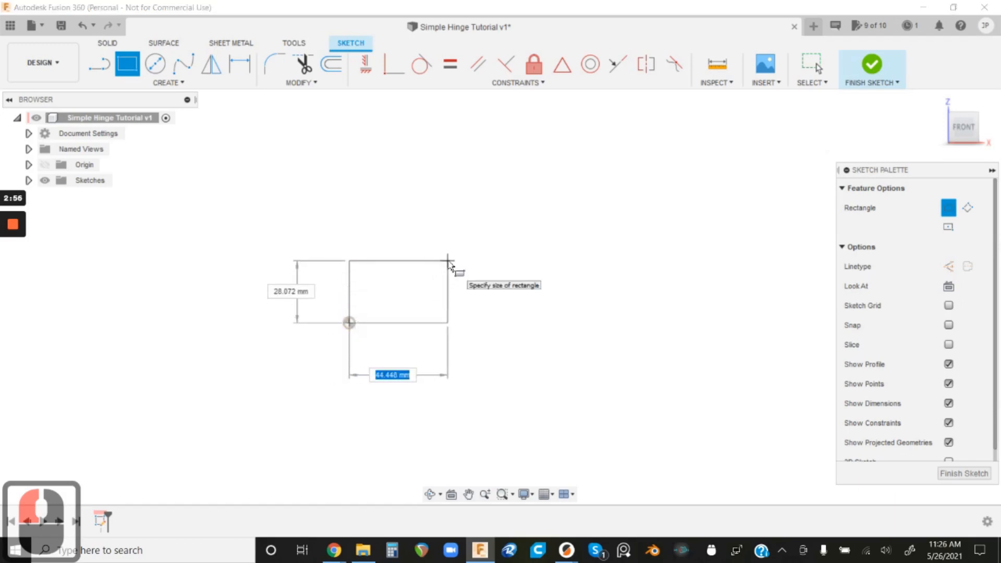
{"action": "type", "text": "60"}
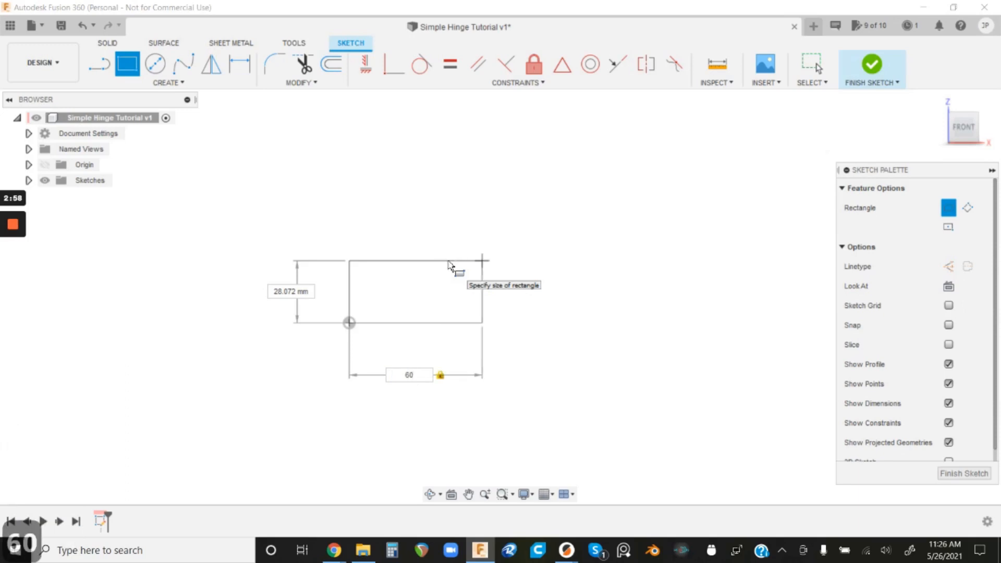
{"action": "key", "text": "Tab"}
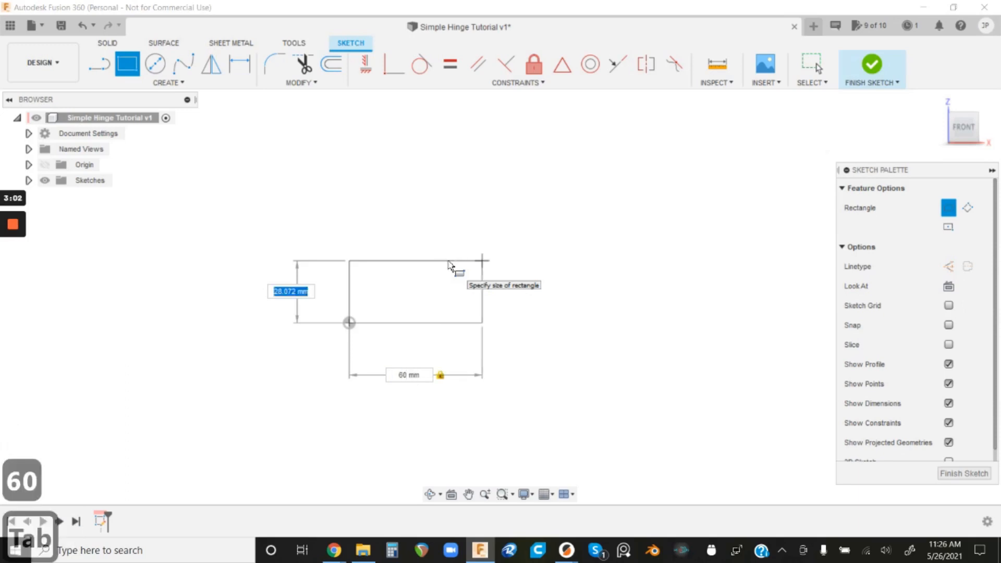
{"action": "type", "text": "30"}
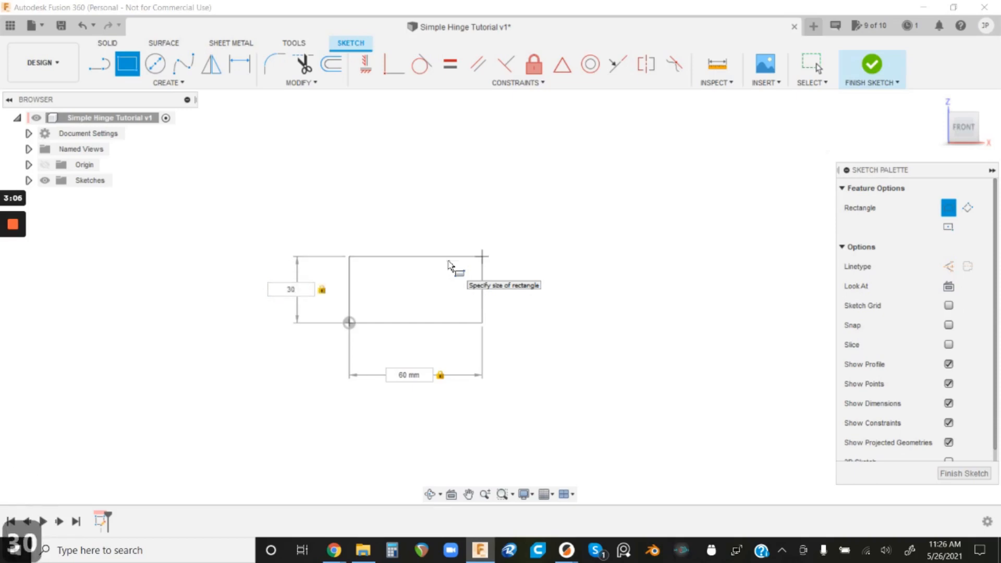
{"action": "key", "text": "BackSpace"}
{"action": "key", "text": "BackSpace"}
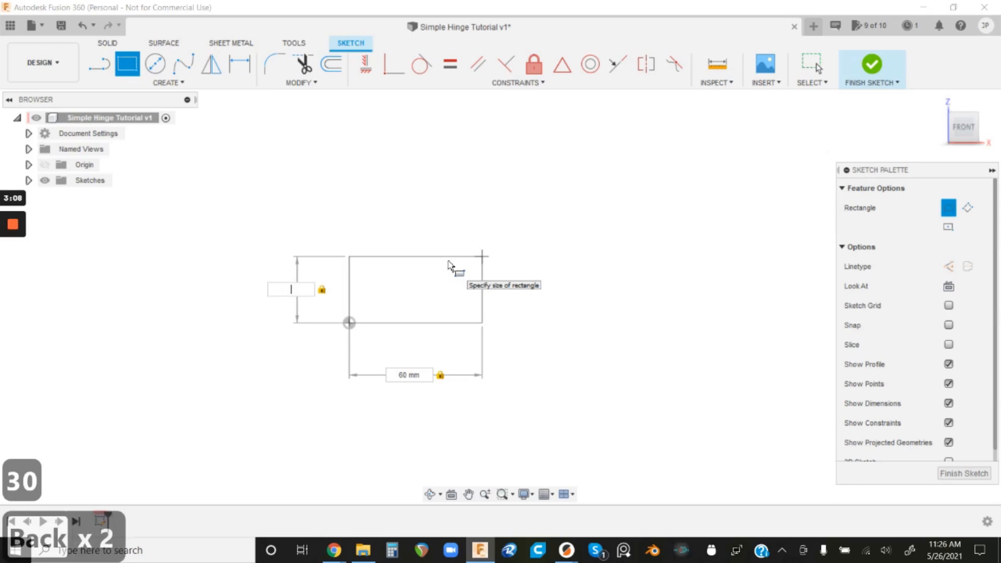
{"action": "type", "text": "40"}
{"action": "key", "text": "Return"}
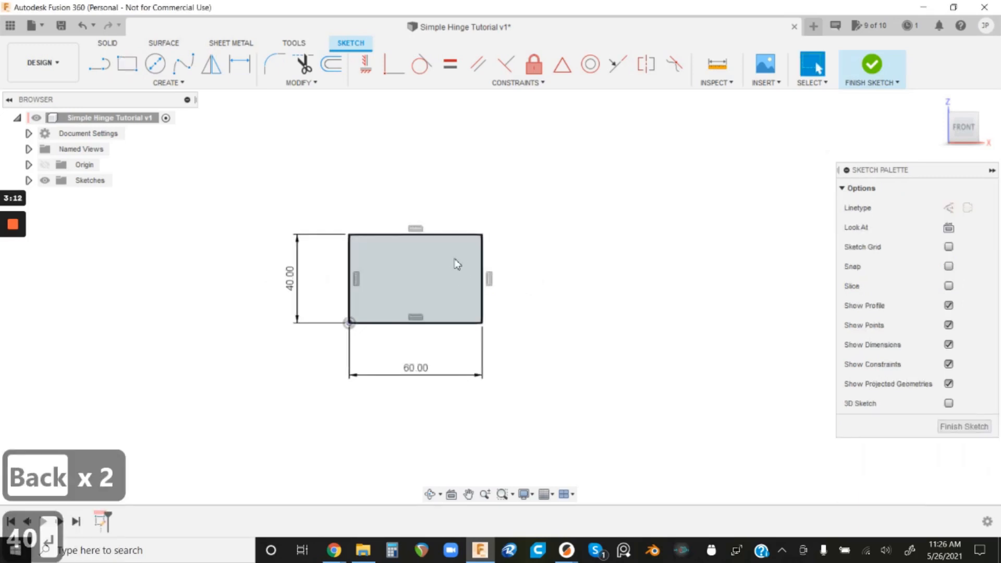
{"action": "scroll", "coordinate": [443, 258], "scroll_direction": "up", "scroll_amount": 5}
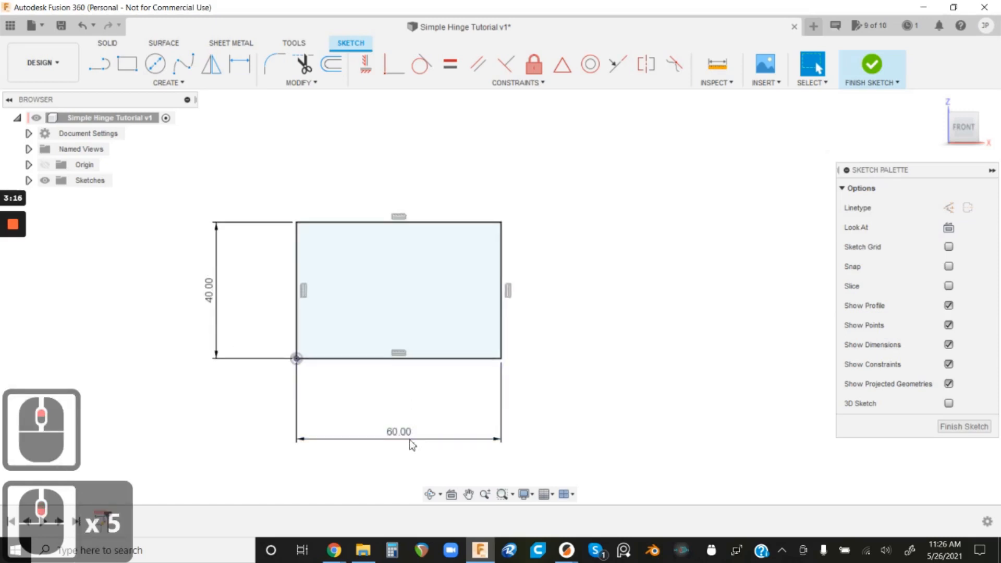
{"action": "scroll", "coordinate": [477, 354], "scroll_direction": "down", "scroll_amount": 1}
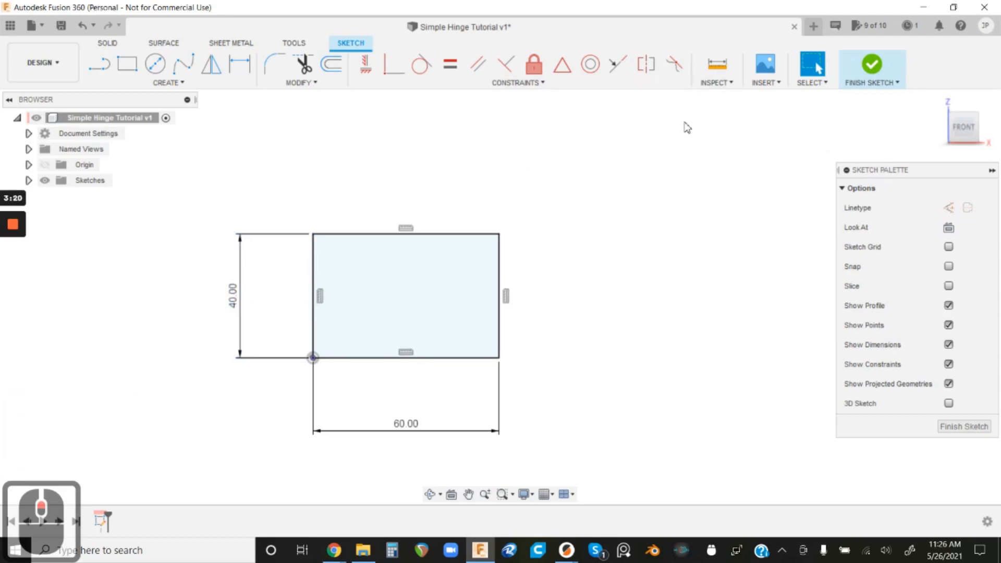
- Check the Material Unit Display options in the unit and value display preferences, keep Metric mmNs (mm, N, MPa), and cancel the dialog
{"action": "left_click", "coordinate": [986, 27]}
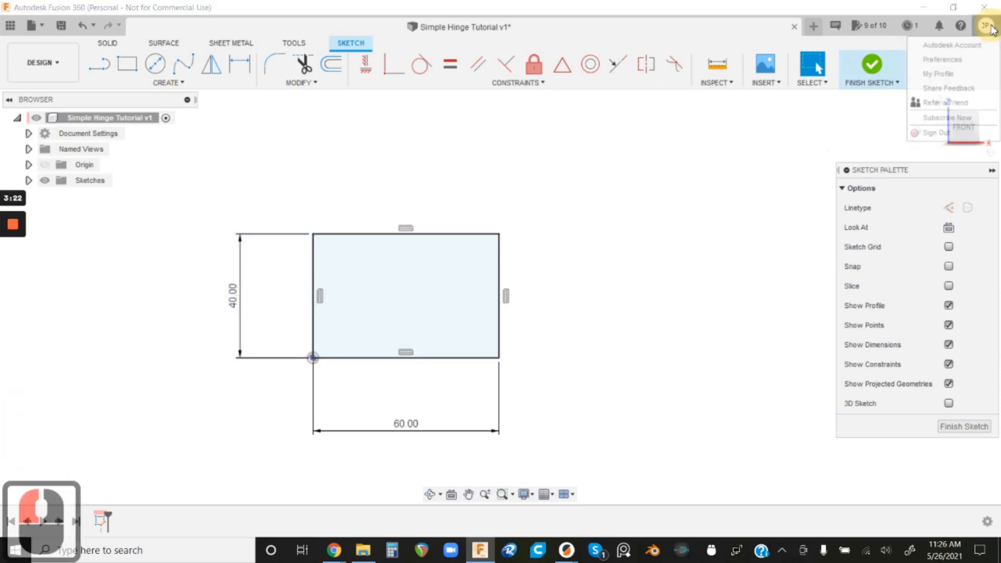
{"action": "left_click", "coordinate": [971, 62]}
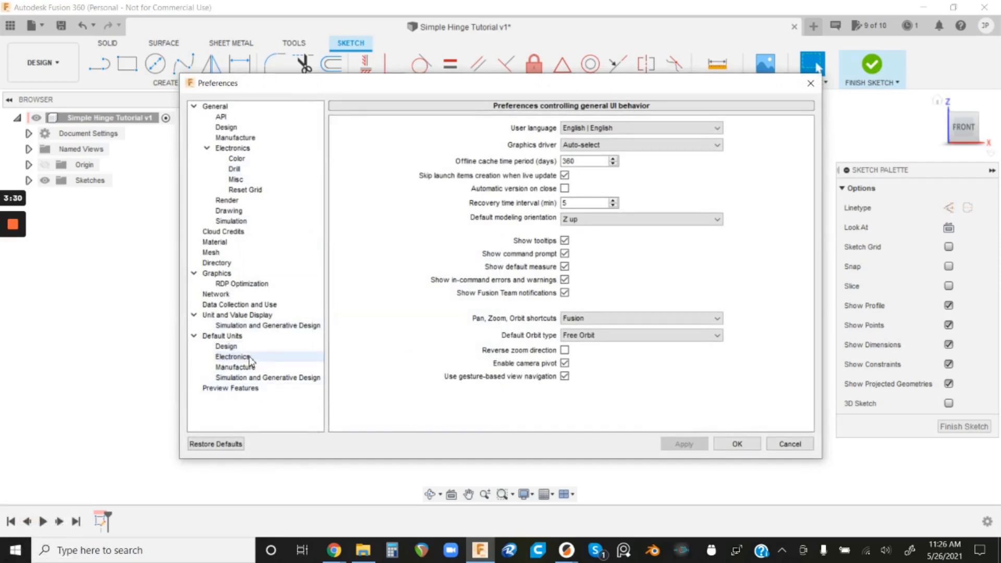
{"action": "left_click", "coordinate": [230, 315]}
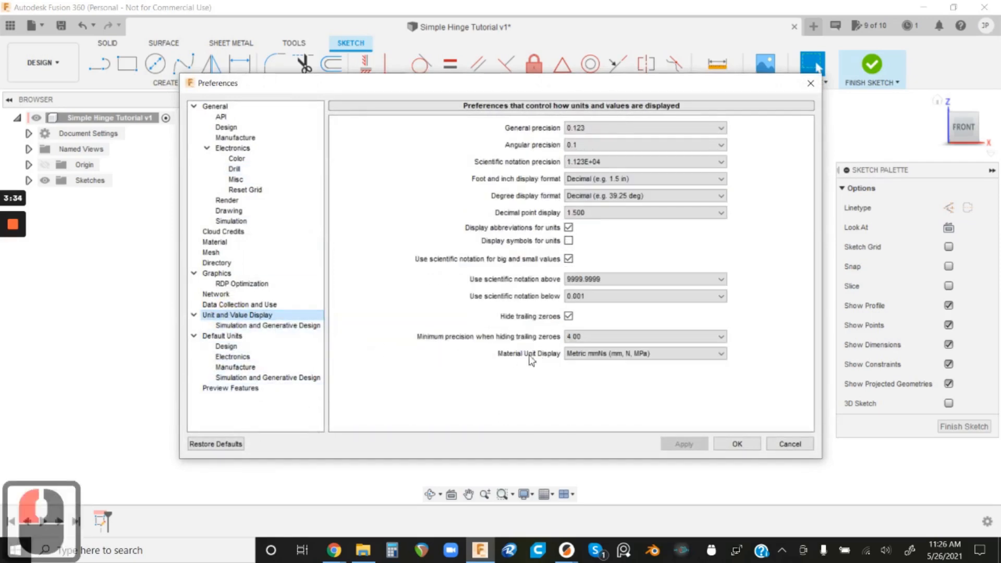
{"action": "left_click", "coordinate": [610, 354]}
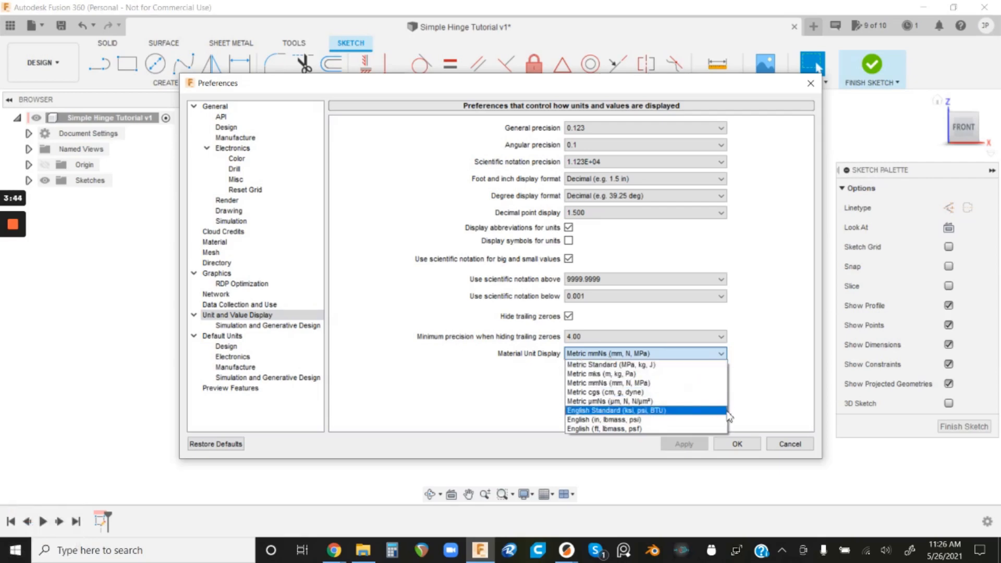
{"action": "left_click", "coordinate": [609, 382]}
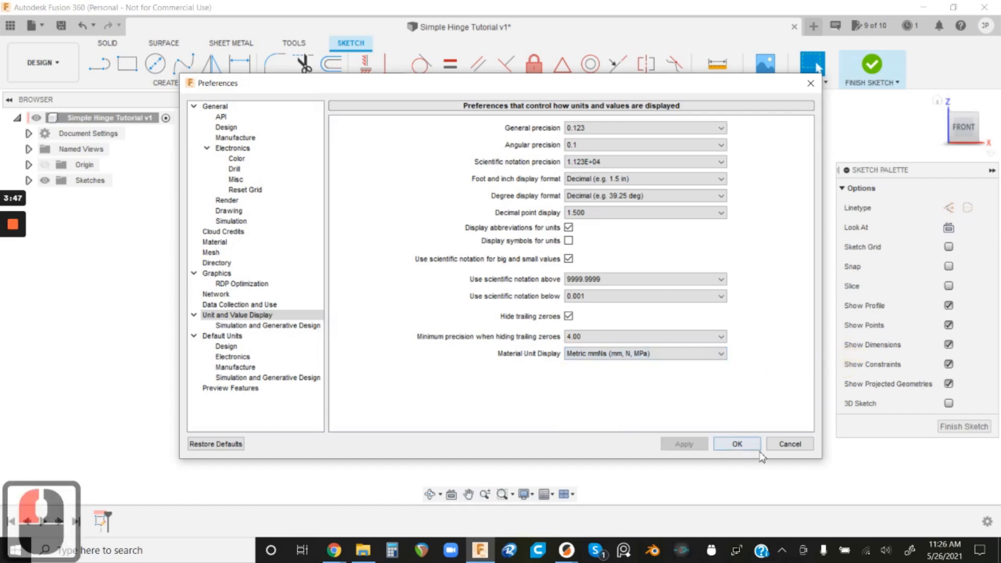
{"action": "left_click", "coordinate": [803, 447]}
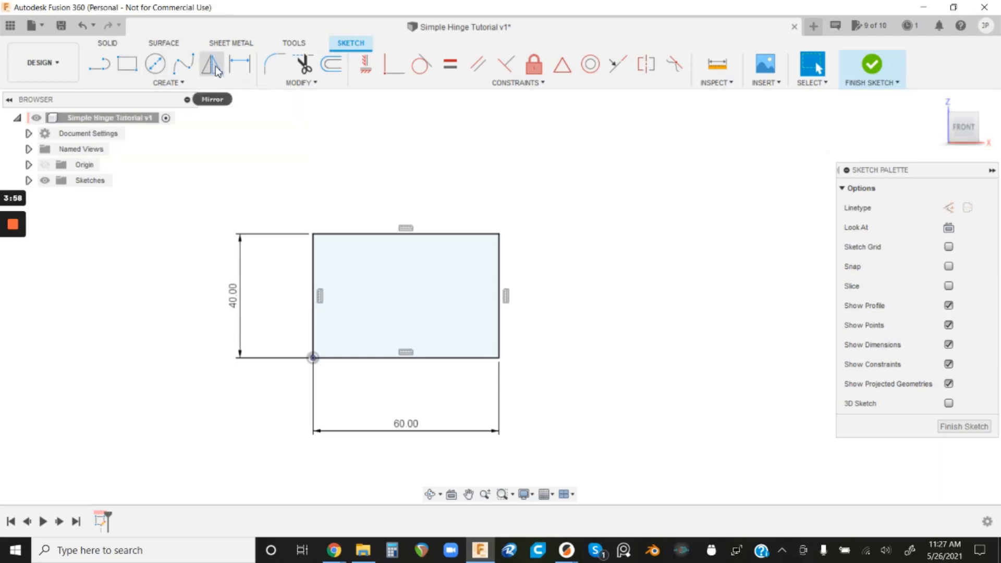
- Draw a second 2-point rectangle beside the first, in line with its lower edge, 60 mm wide and 25 mm high
{"action": "right_click", "coordinate": [554, 267]}
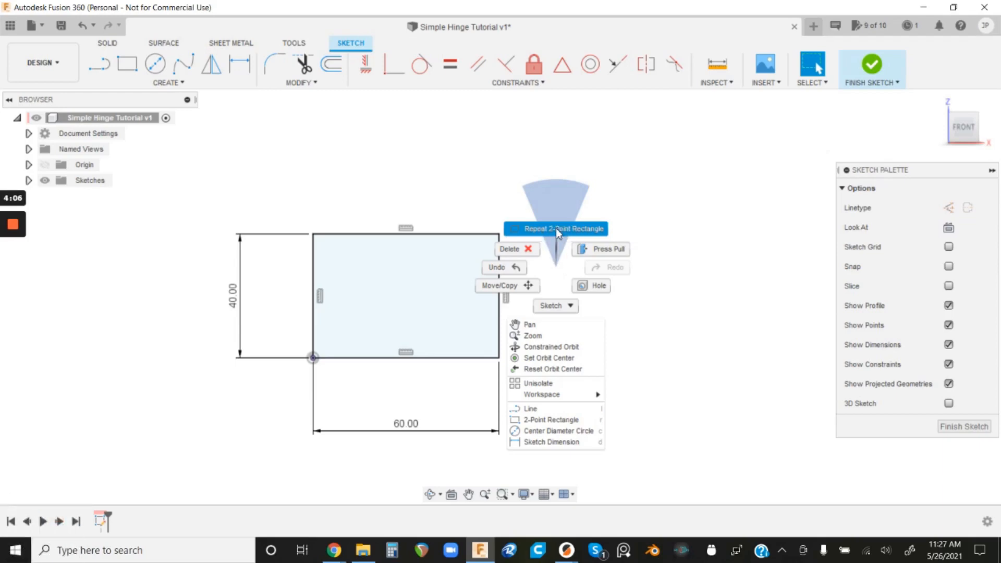
{"action": "left_click", "coordinate": [557, 229]}
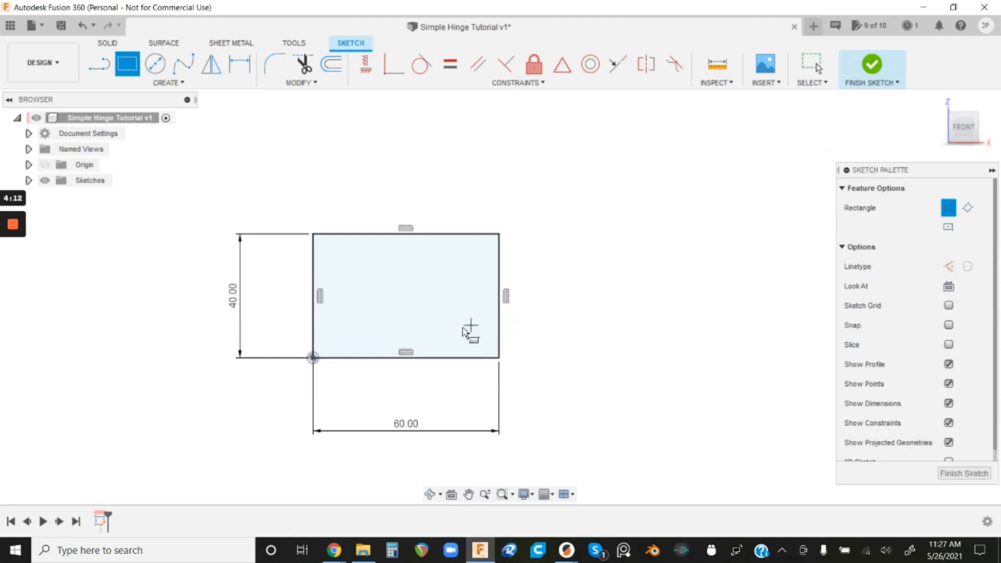
{"action": "left_click", "coordinate": [520, 357]}
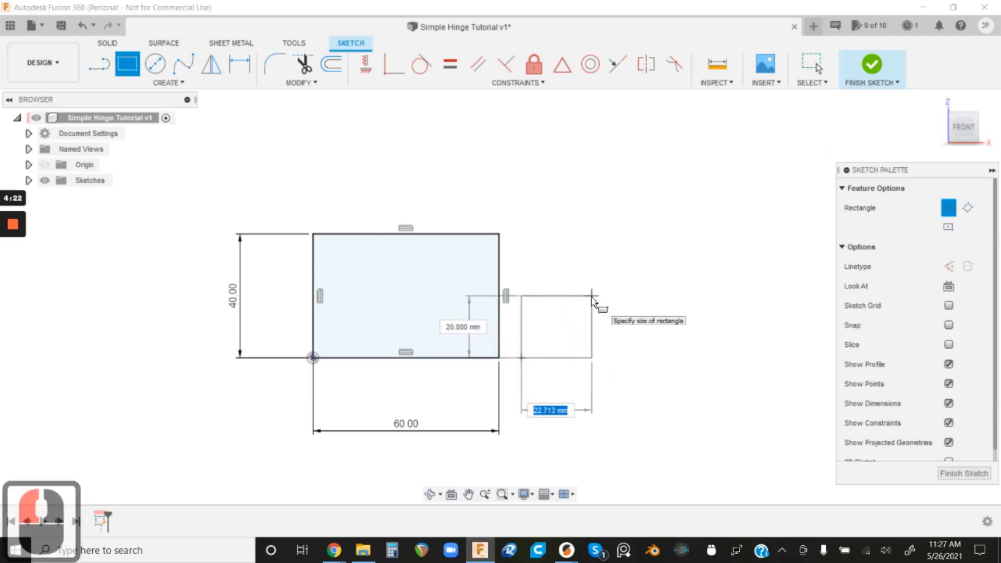
{"action": "type", "text": "60"}
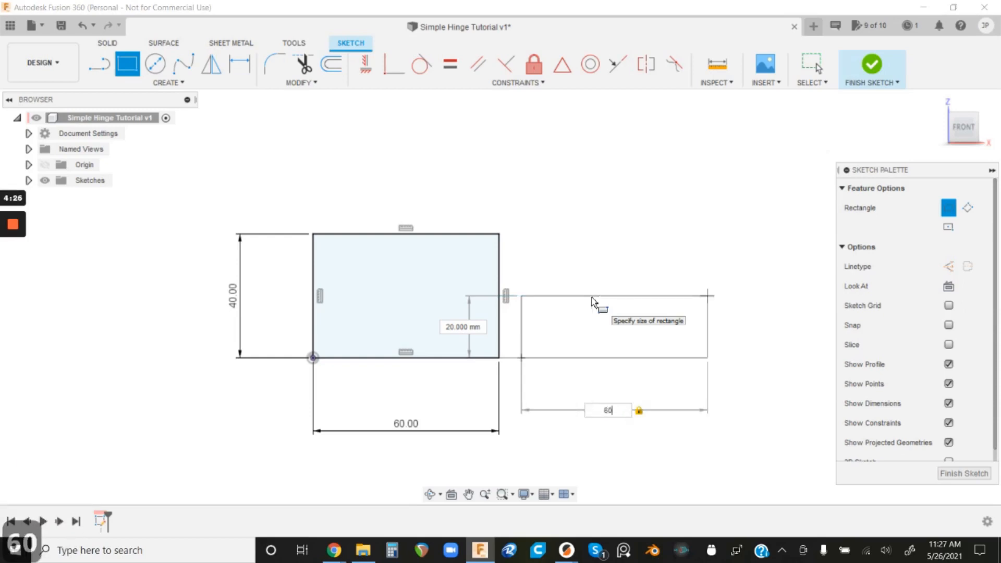
{"action": "key", "text": "Tab"}
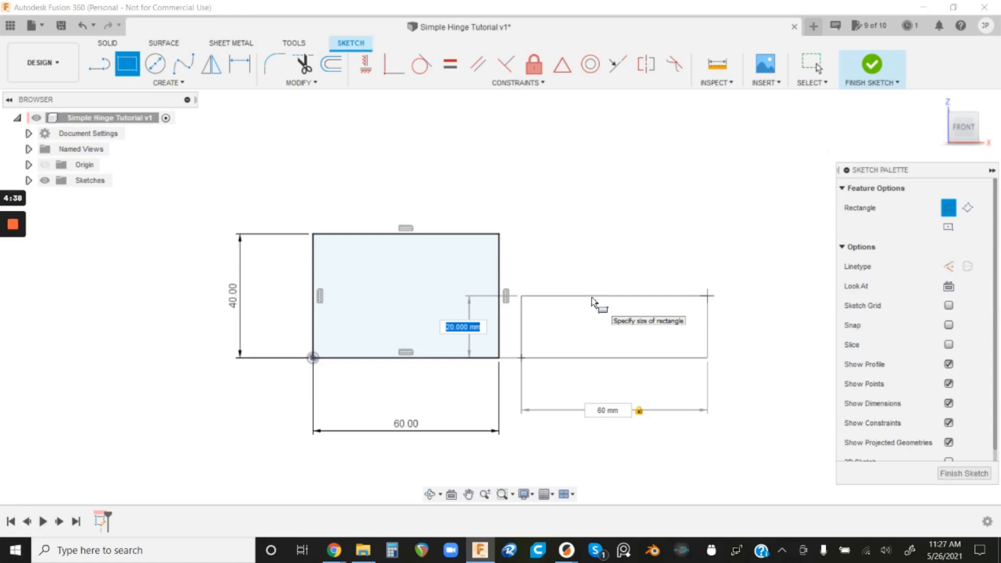
{"action": "type", "text": "25"}
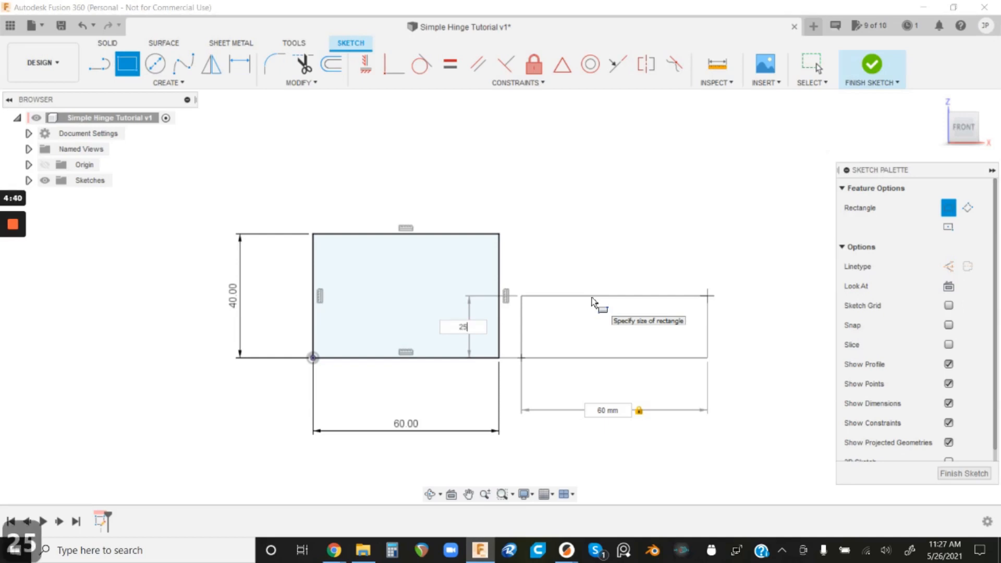
{"action": "key", "text": "Tab"}
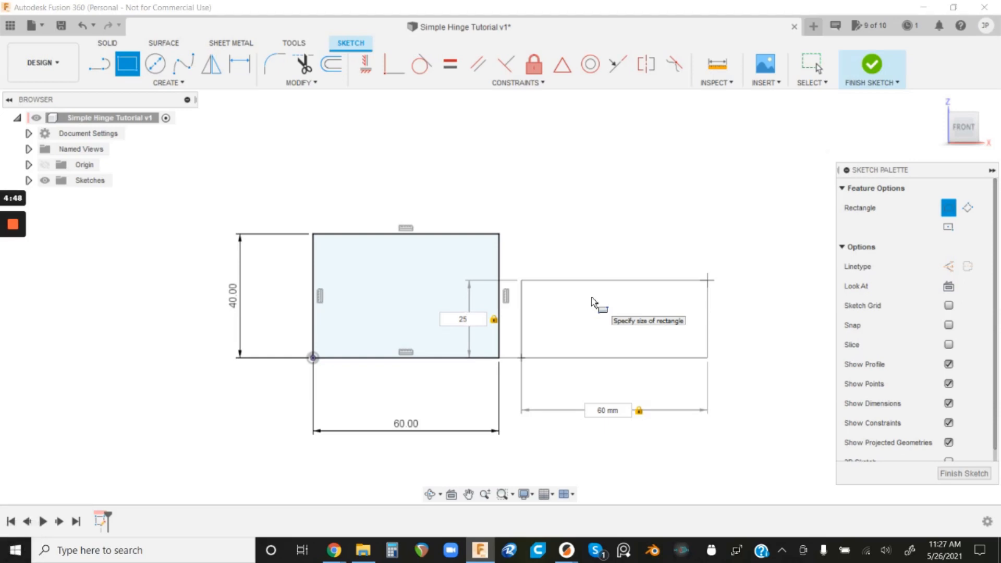
{"action": "key", "text": "Return"}
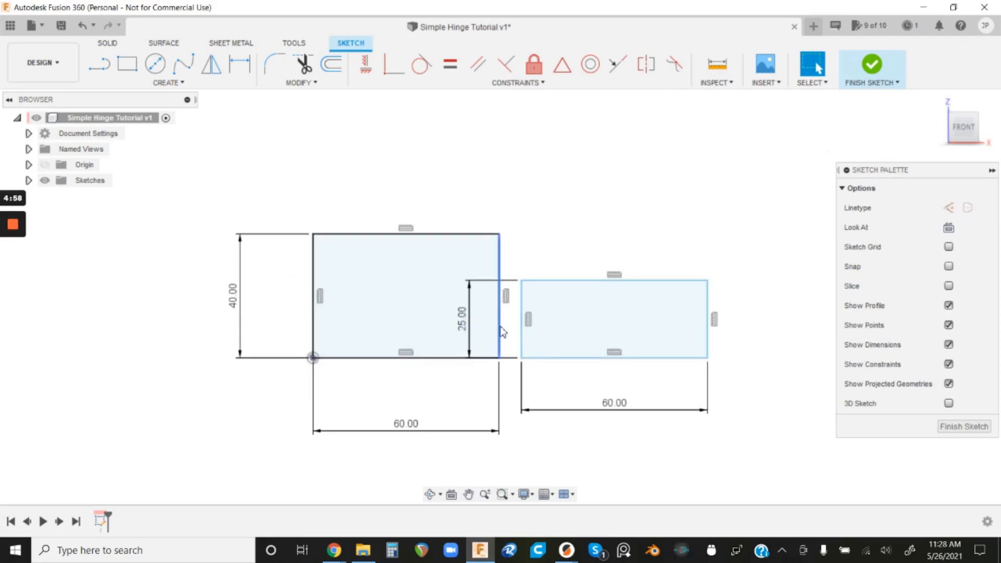
- Try a height of 30 mm on the second rectangle, and undo that change
{"action": "double_click", "coordinate": [463, 324]}
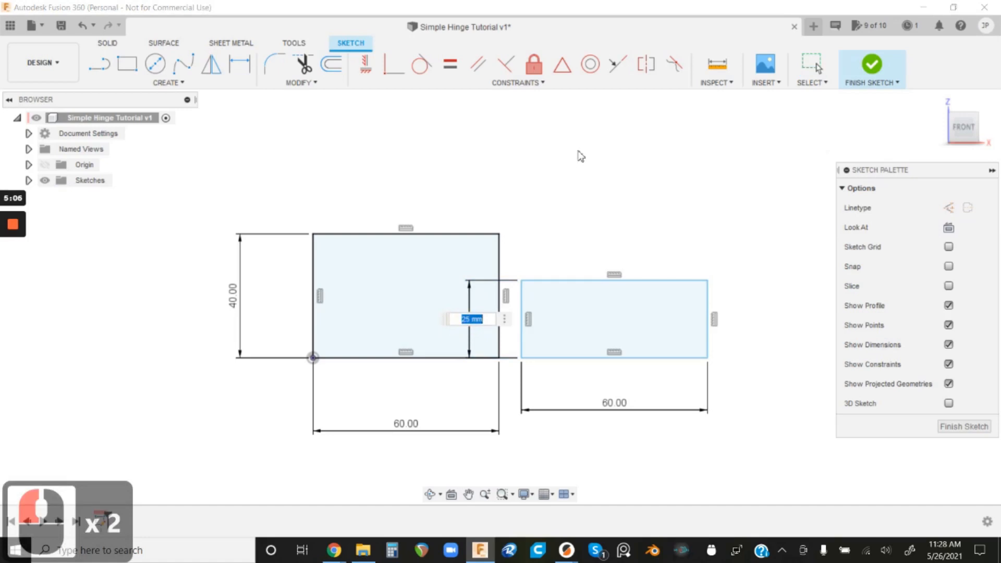
{"action": "type", "text": "30"}
{"action": "key", "text": "Return"}
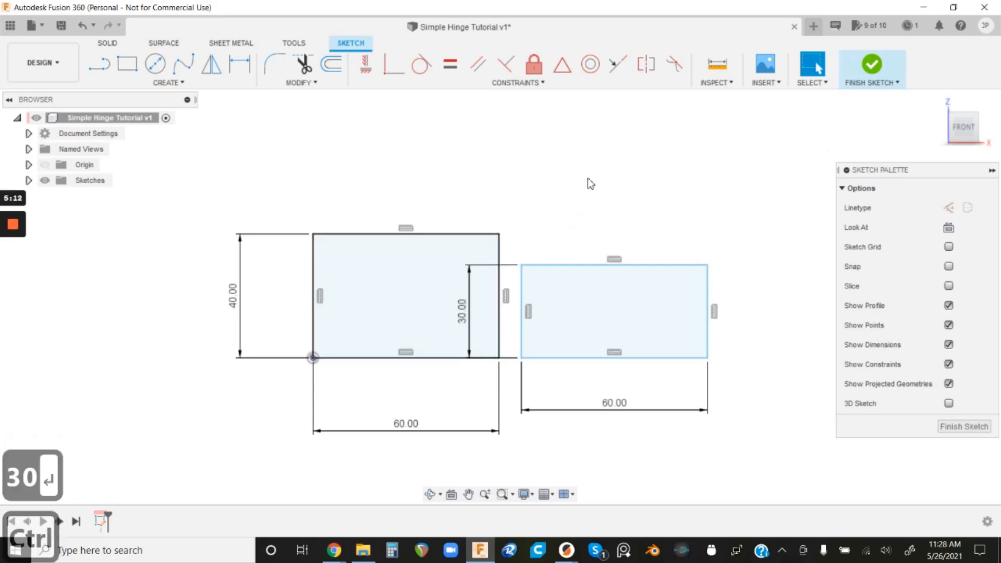
{"action": "key", "text": "ctrl+z"}
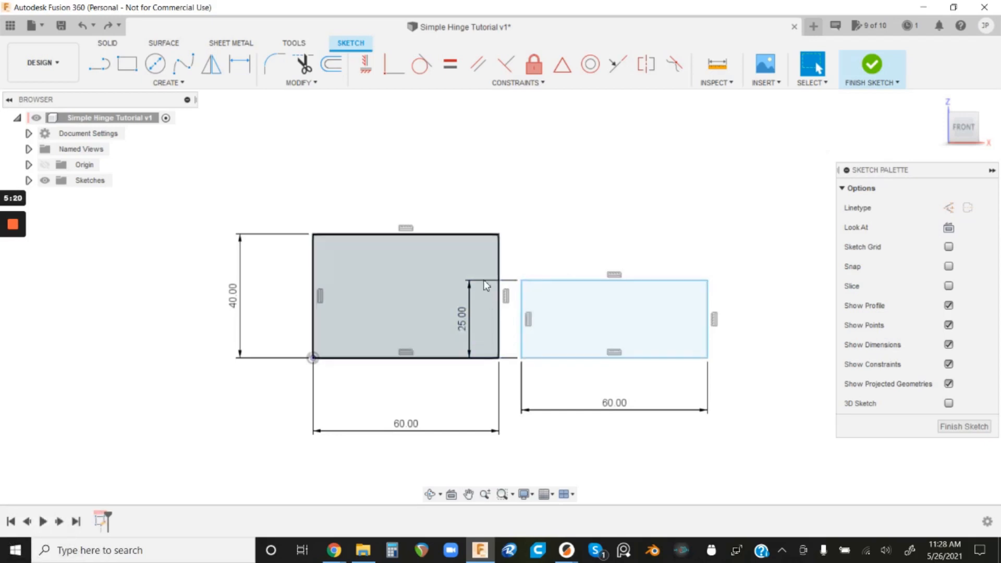
- Move the second rectangle's height dimension to the outer side of that rectangle, away from the first one
{"action": "mouse_move", "coordinate": [462, 320]}
{"action": "left_mouse_down"}
{"action": "mouse_move", "coordinate": [799, 313]}
{"action": "mouse_move", "coordinate": [786, 313]}
{"action": "left_mouse_up"}
{"action": "mouse_move", "coordinate": [461, 314]}
{"action": "left_mouse_down"}
{"action": "mouse_move", "coordinate": [786, 308]}
{"action": "mouse_move", "coordinate": [746, 317]}
{"action": "mouse_move", "coordinate": [757, 301]}
{"action": "left_mouse_up"}
{"action": "scroll", "coordinate": [716, 299], "scroll_direction": "up", "scroll_amount": 6}
{"action": "scroll", "coordinate": [691, 295], "scroll_direction": "down", "scroll_amount": 7}
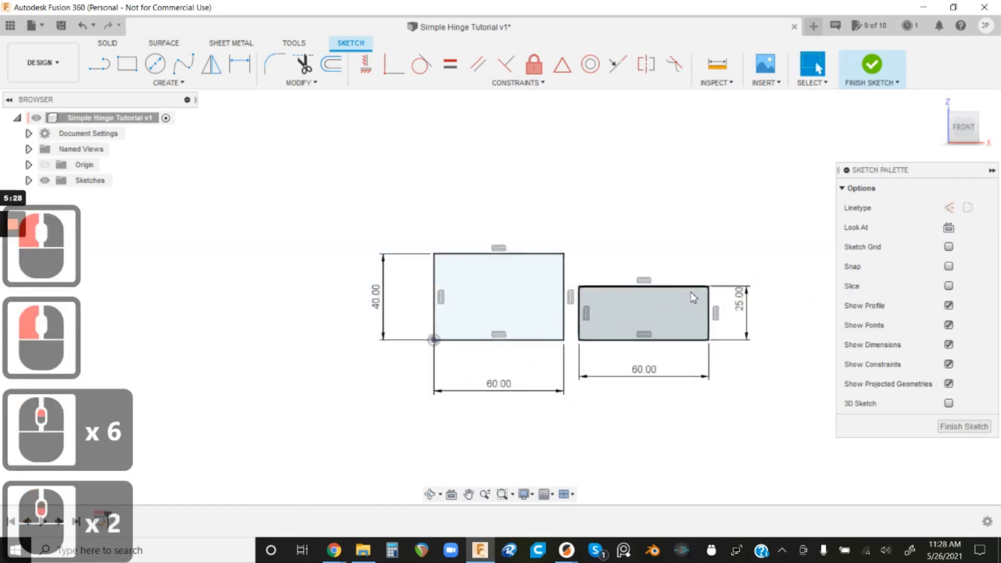
{"action": "scroll", "coordinate": [605, 297], "scroll_direction": "down", "scroll_amount": 9}
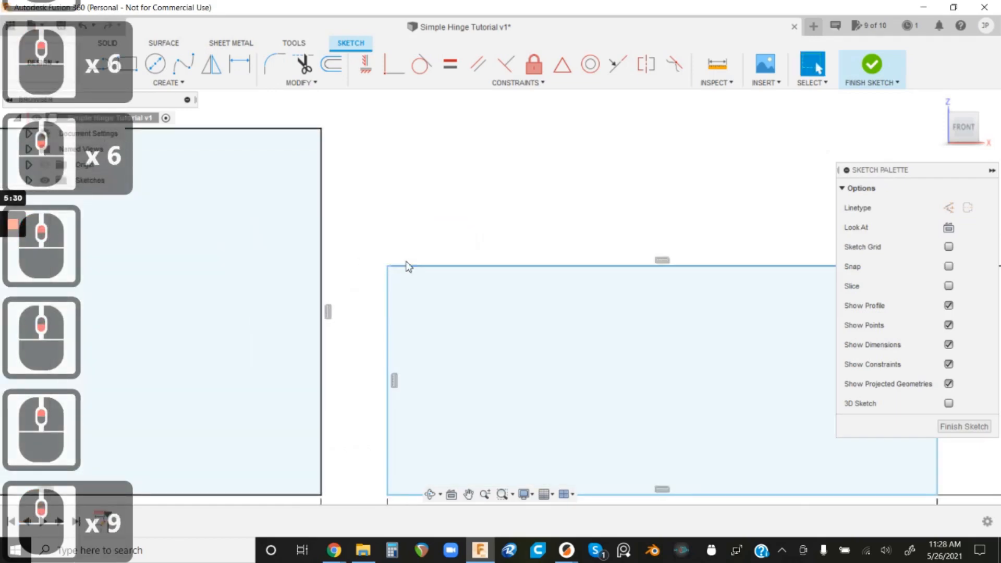
{"action": "scroll", "coordinate": [469, 242], "scroll_direction": "up", "scroll_amount": 10}
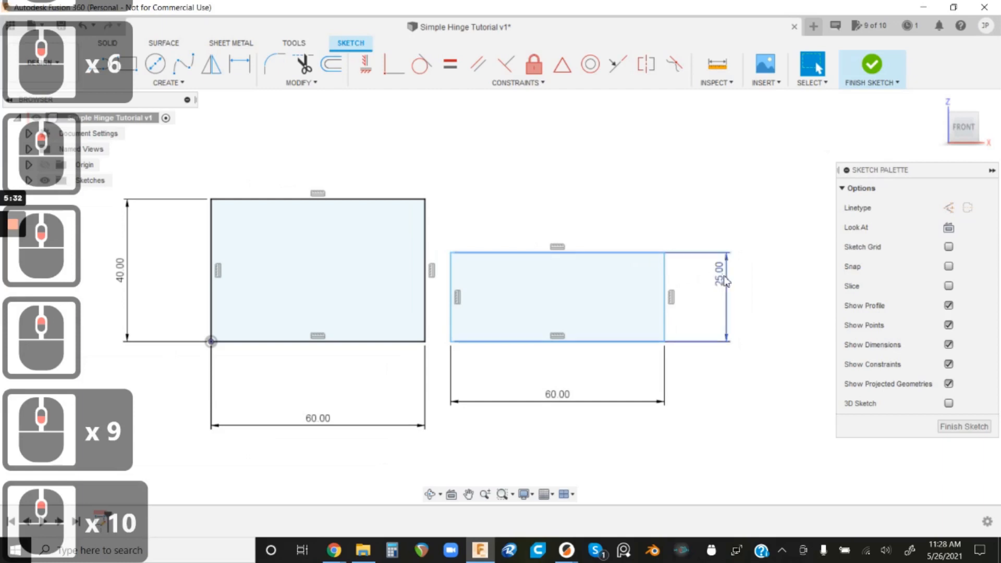
- Delete the second rectangle's height dimension and dimension its outer vertical edge again at 25 mm
{"action": "left_click", "coordinate": [717, 275]}
{"action": "key", "text": "Delete"}
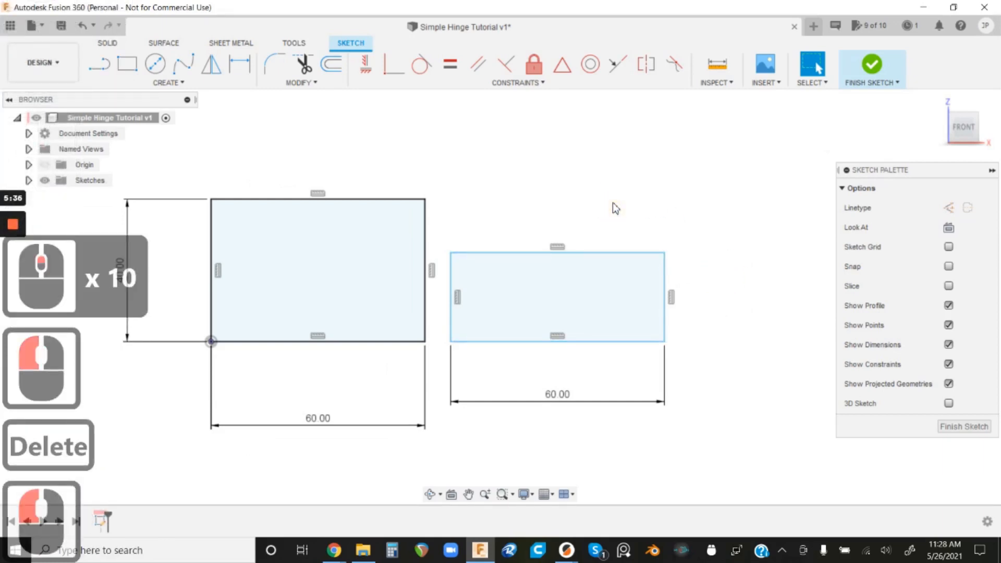
{"action": "key", "text": "d"}
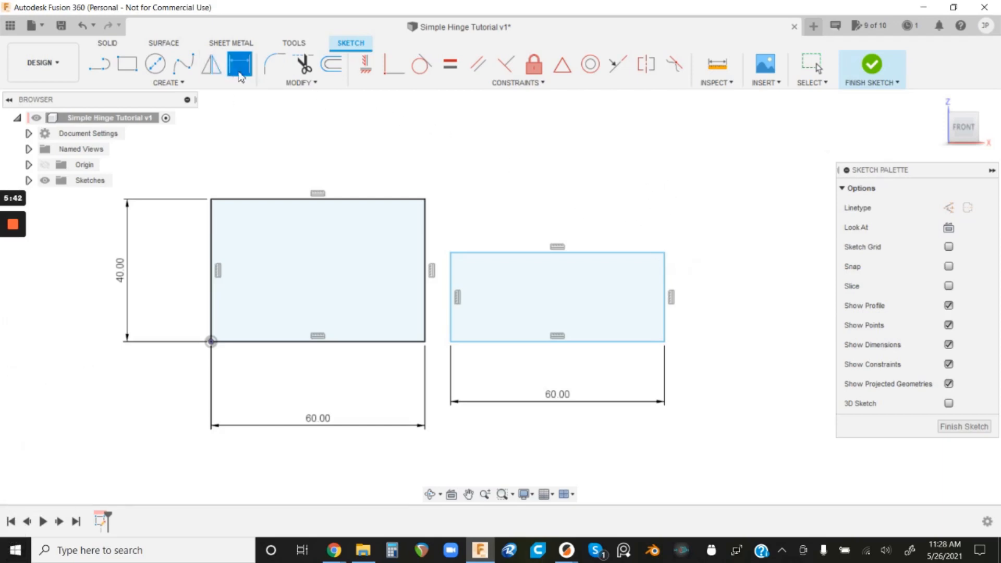
{"action": "left_click", "coordinate": [665, 275]}
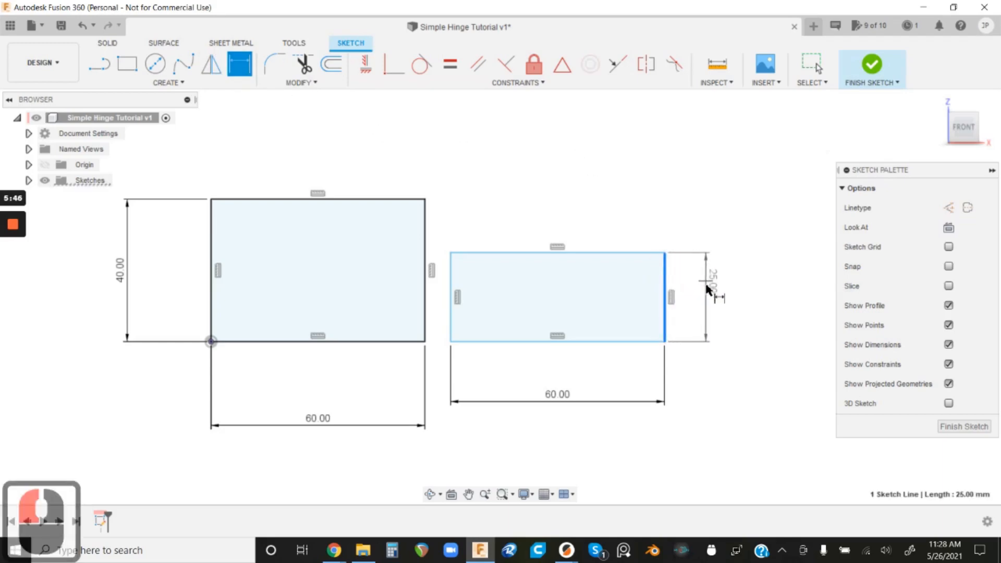
{"action": "left_click", "coordinate": [706, 286]}
{"action": "key", "text": "Return"}
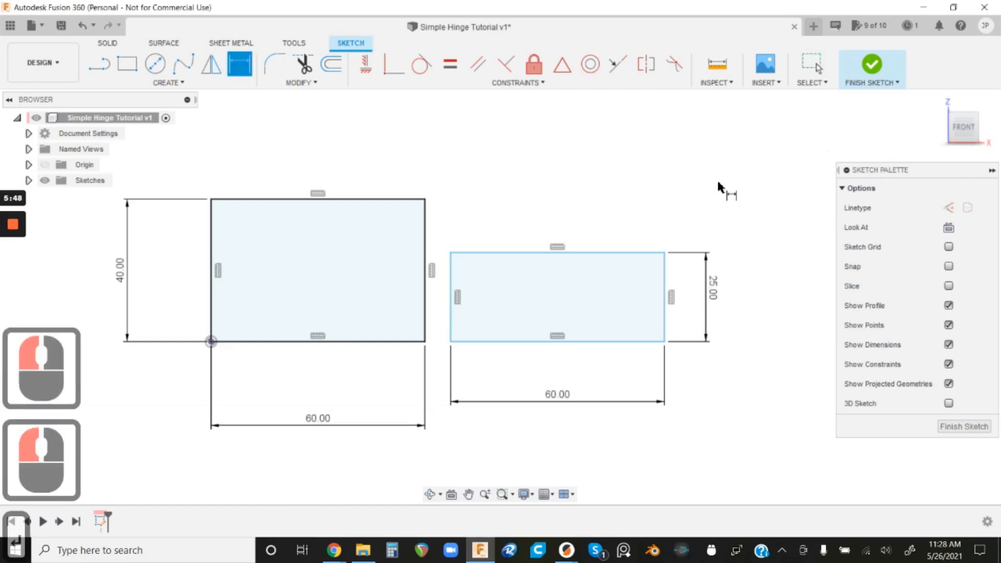
{"action": "key", "text": "Escape"}
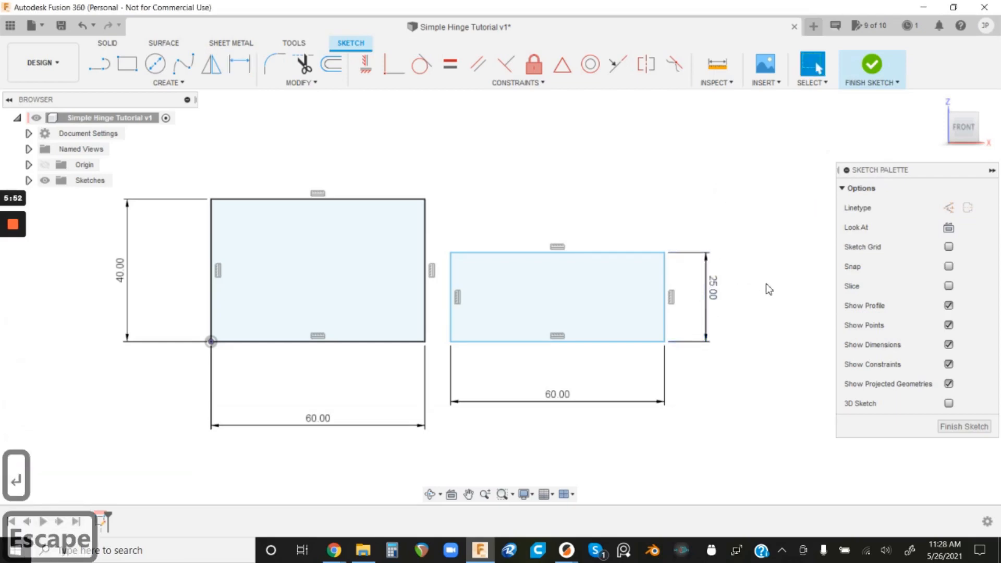
- Finish the sketch and extrude both rectangle profiles 60 mm as new bodies
{"action": "scroll", "coordinate": [764, 284], "scroll_direction": "down", "scroll_amount": 1}
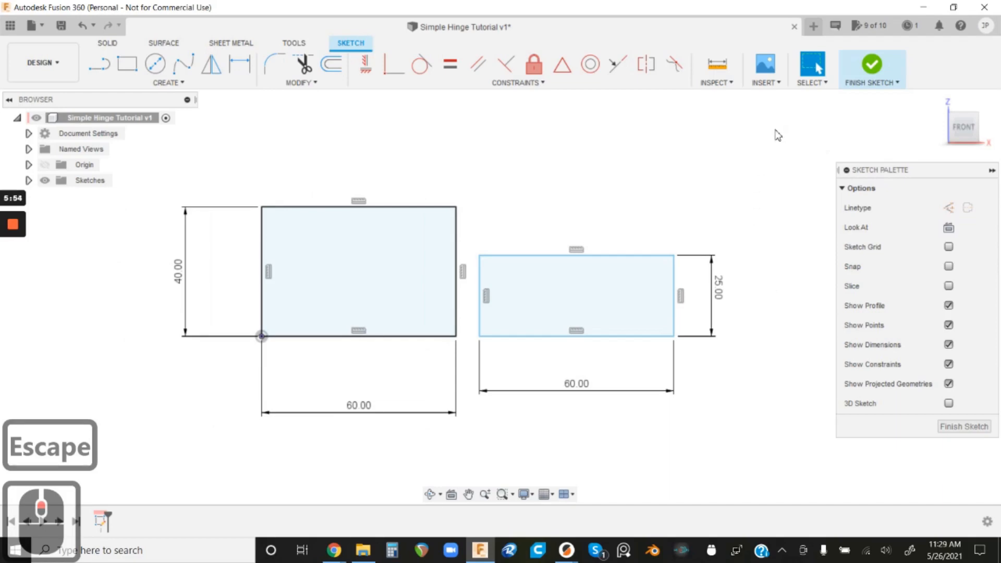
{"action": "left_click", "coordinate": [871, 64]}
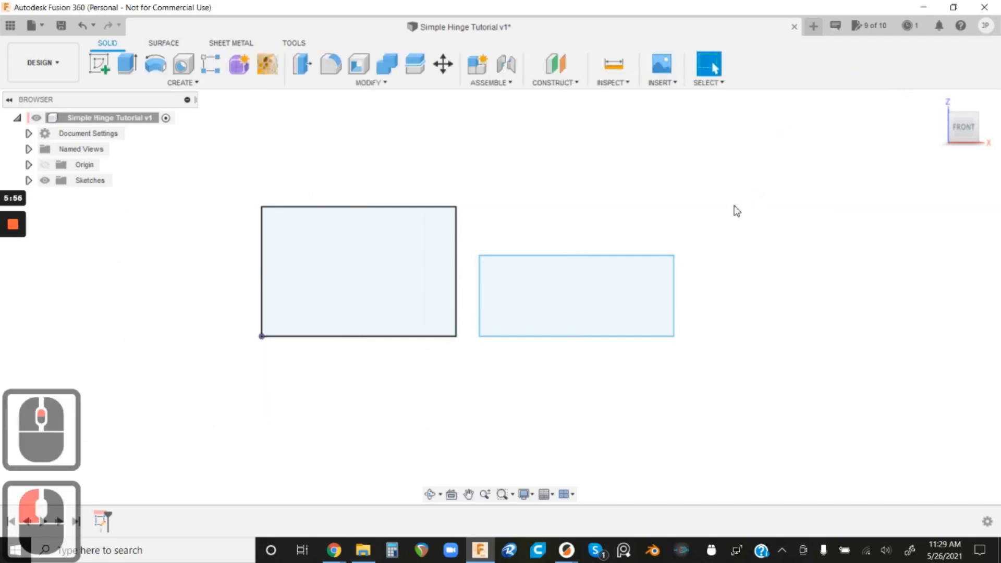
{"action": "middle_click_drag", "start_coordinate": [703, 203], "coordinate": [659, 233], "text": "shift"}
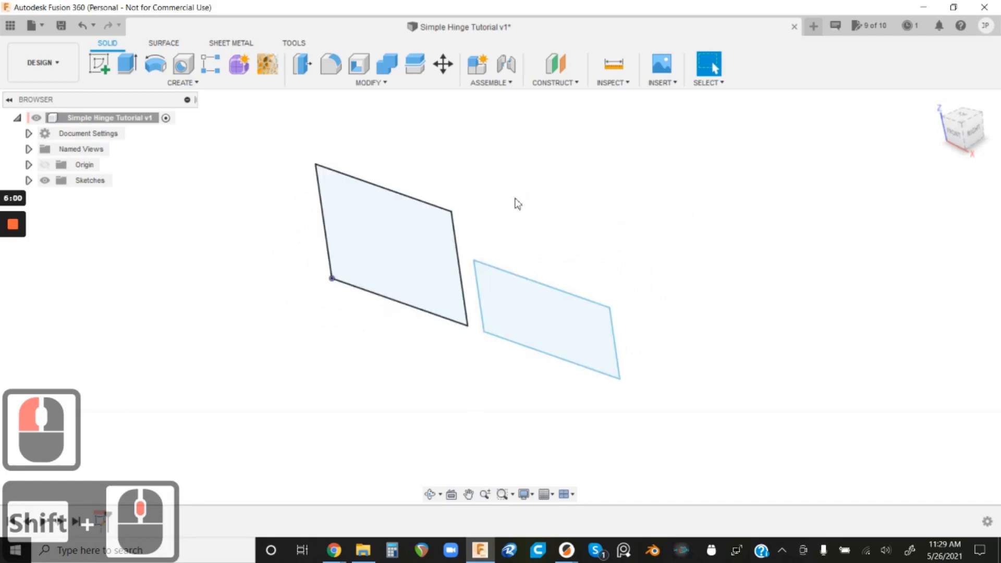
{"action": "left_click", "coordinate": [125, 65]}
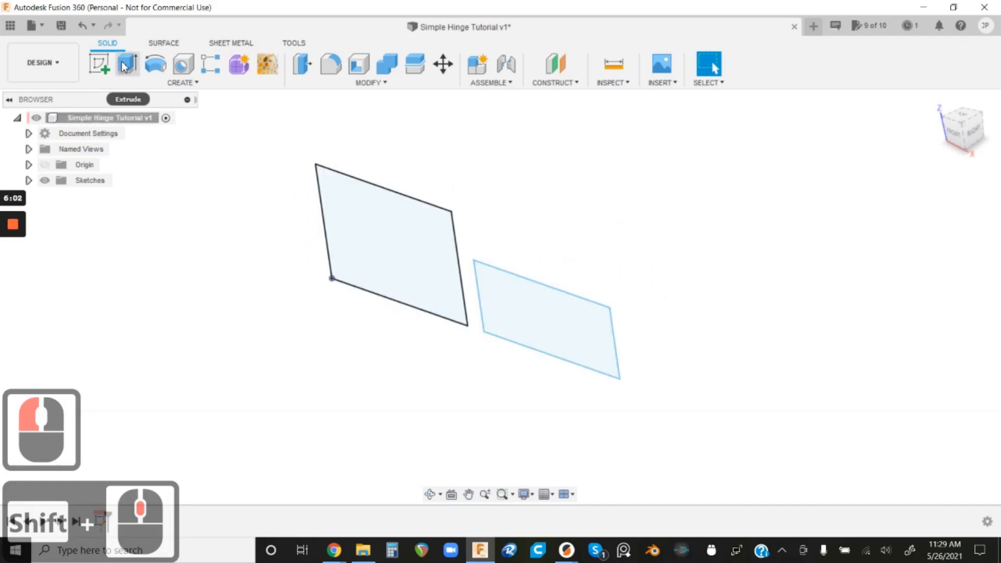
{"action": "left_click", "coordinate": [380, 232]}
{"action": "left_click", "coordinate": [545, 332]}
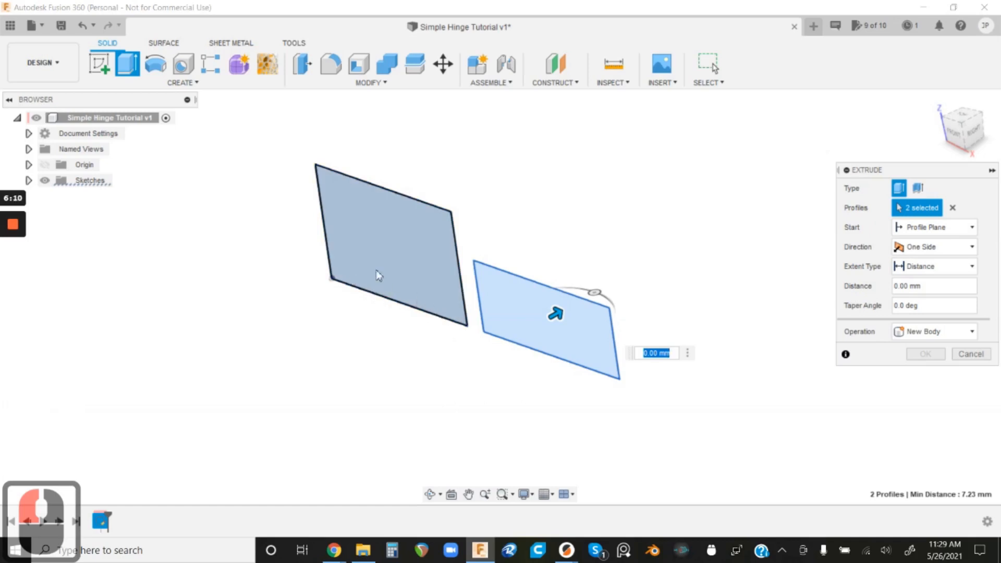
{"action": "left_click_drag", "start_coordinate": [554, 312], "coordinate": [599, 258]}
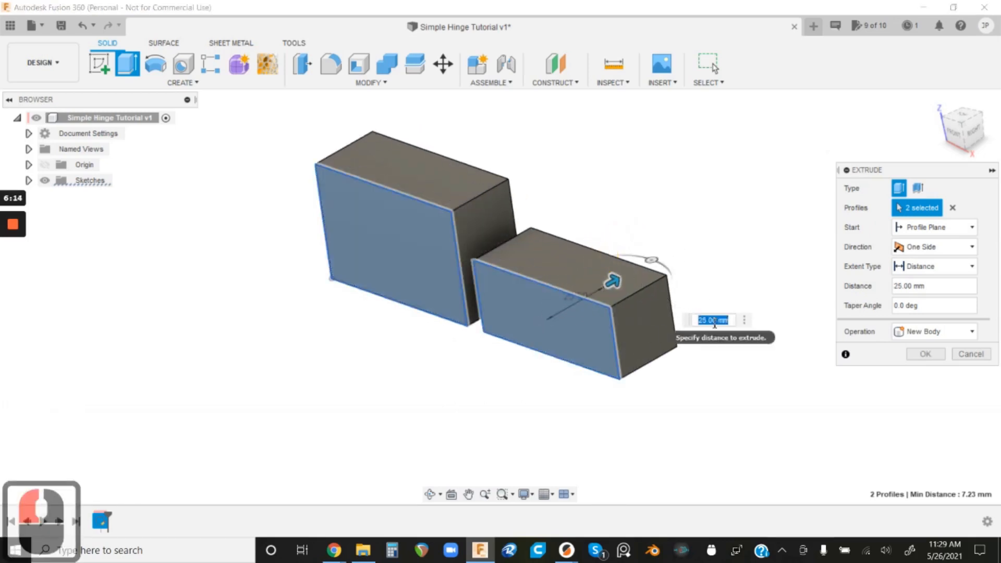
{"action": "type", "text": "60"}
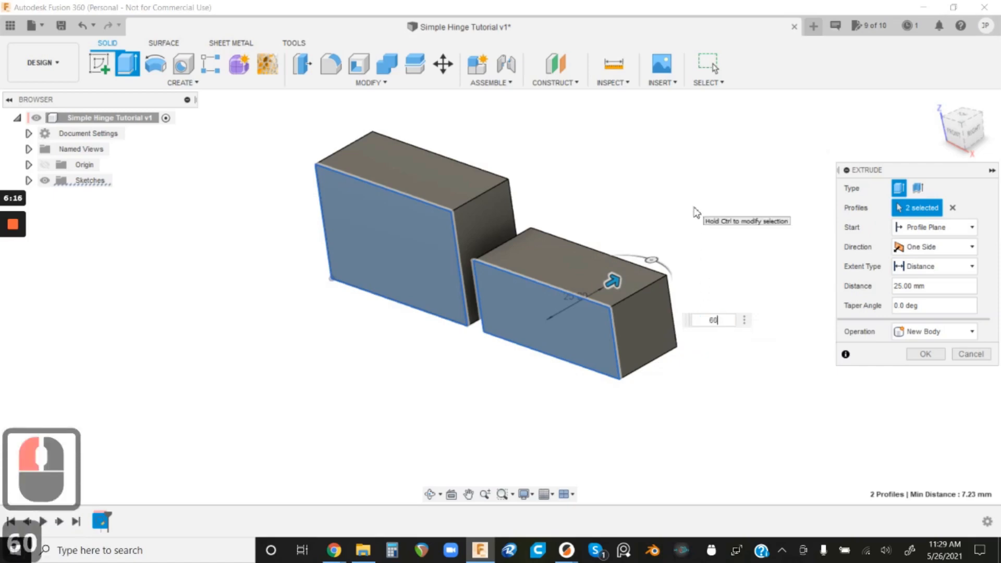
{"action": "key", "text": "Return"}
{"action": "key", "text": "Return"}
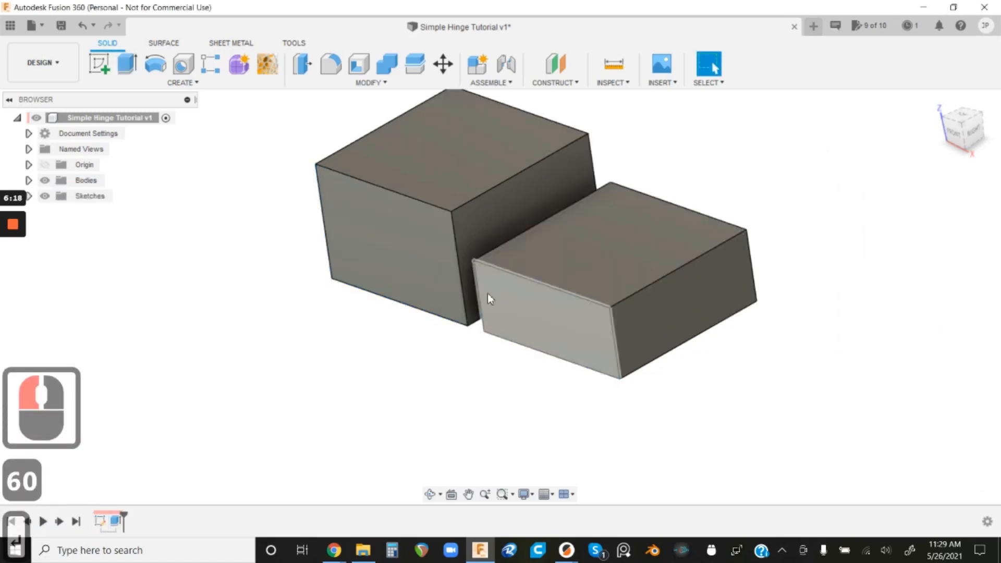
- Create a component from Body1, the taller block
{"action": "middle_click_drag", "start_coordinate": [488, 298], "coordinate": [601, 267], "text": "shift"}
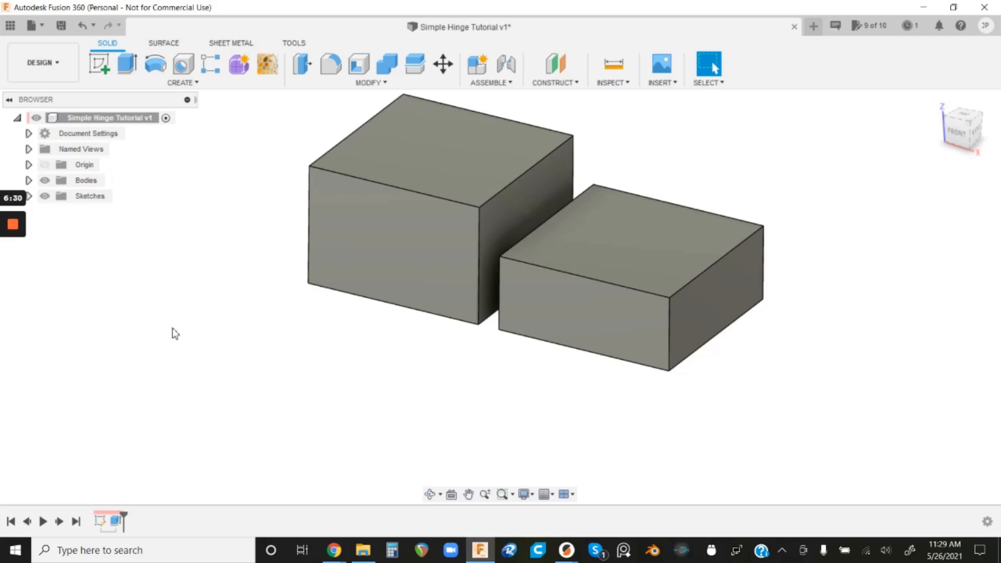
{"action": "scroll", "coordinate": [175, 334], "scroll_direction": "down", "scroll_amount": 1}
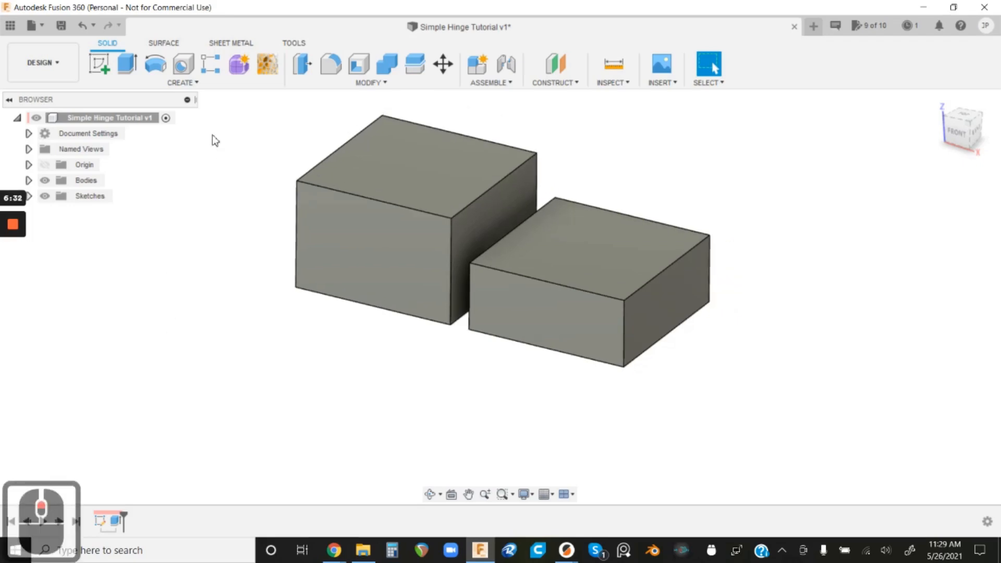
{"action": "scroll", "coordinate": [265, 96], "scroll_direction": "down", "scroll_amount": 3}
{"action": "scroll", "coordinate": [304, 191], "scroll_direction": "up", "scroll_amount": 2}
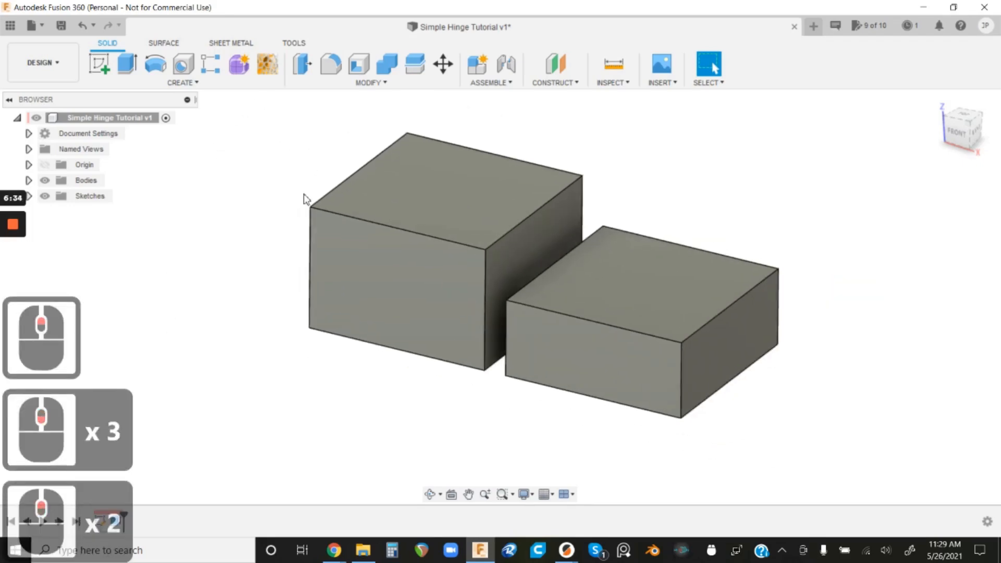
{"action": "scroll", "coordinate": [304, 190], "scroll_direction": "down", "scroll_amount": 1}
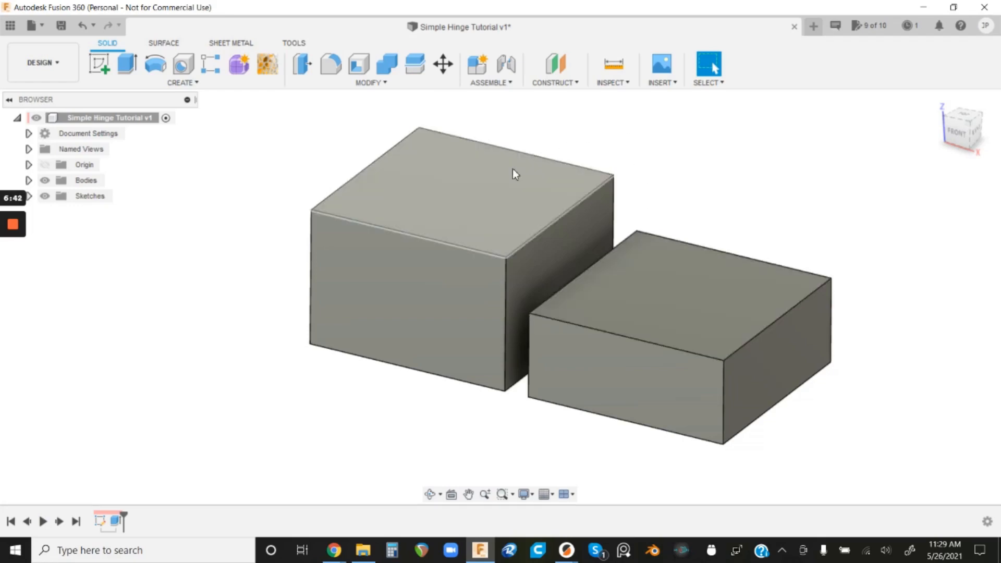
{"action": "left_click", "coordinate": [73, 181]}
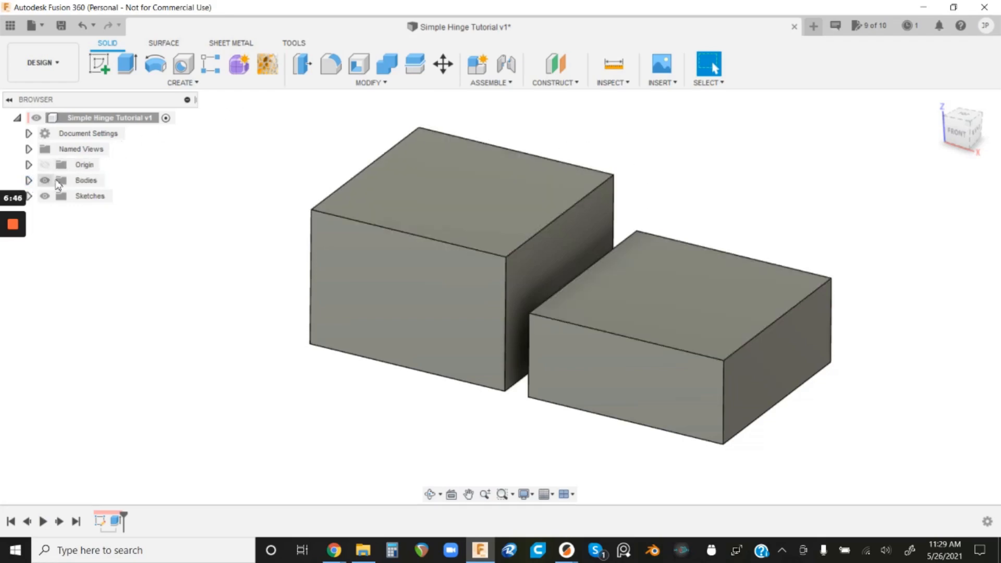
{"action": "left_click", "coordinate": [29, 180]}
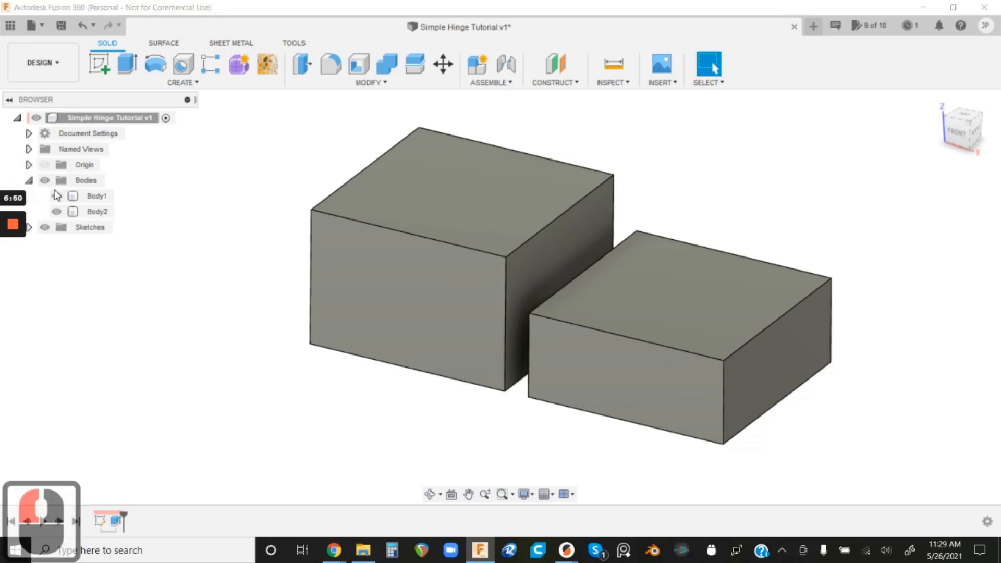
{"action": "right_click", "coordinate": [94, 196]}
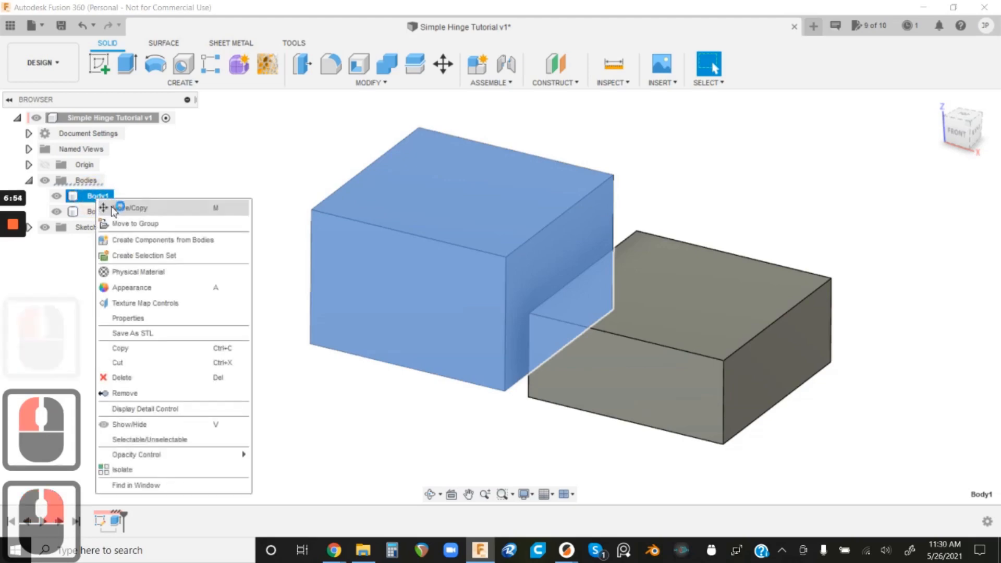
{"action": "left_click", "coordinate": [138, 241]}
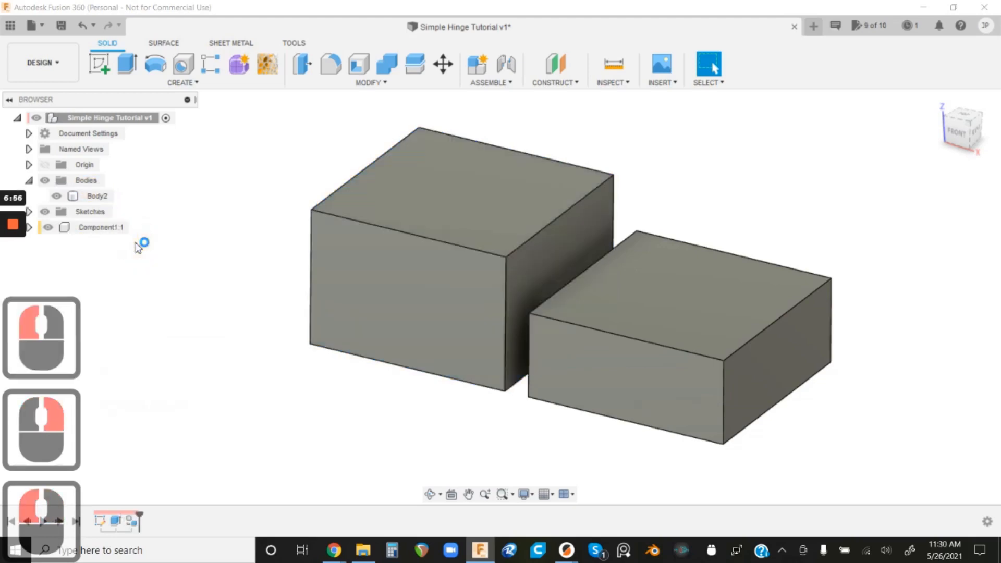
- Rename the component made from the taller block as Box
{"action": "left_click", "coordinate": [101, 228]}
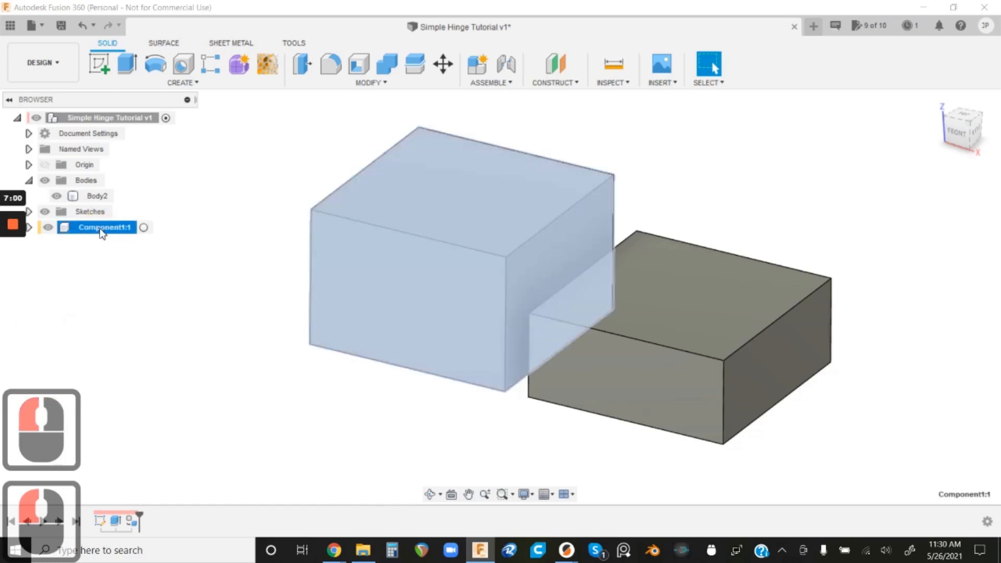
{"action": "double_click", "coordinate": [102, 229]}
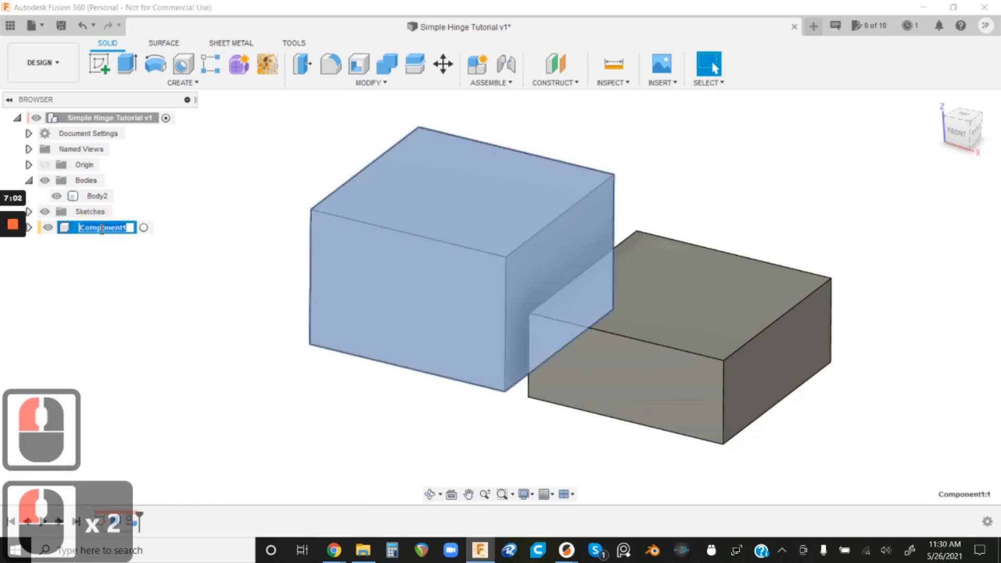
{"action": "type", "text": "Box"}
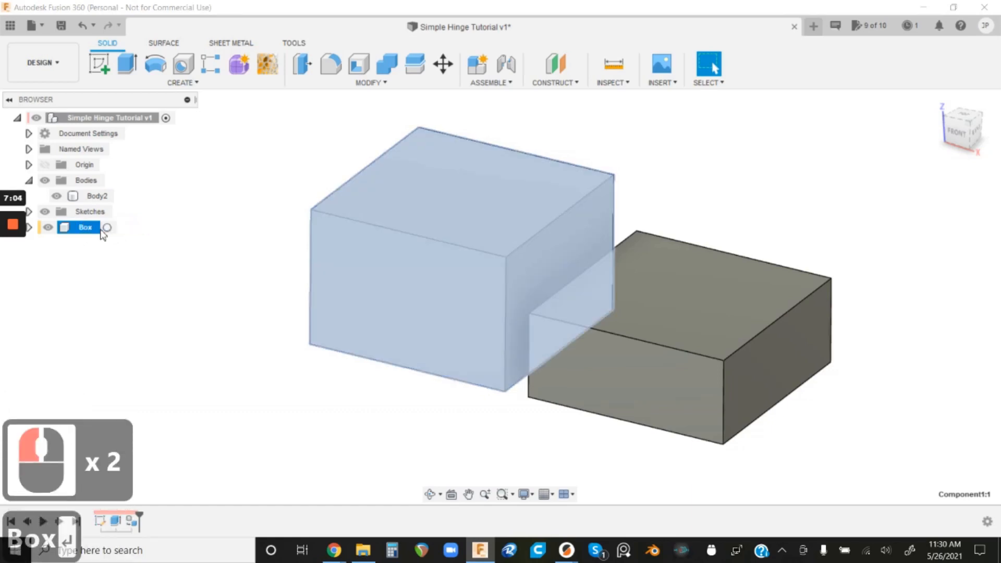
{"action": "key", "text": "Return"}
{"action": "left_click", "coordinate": [160, 237]}
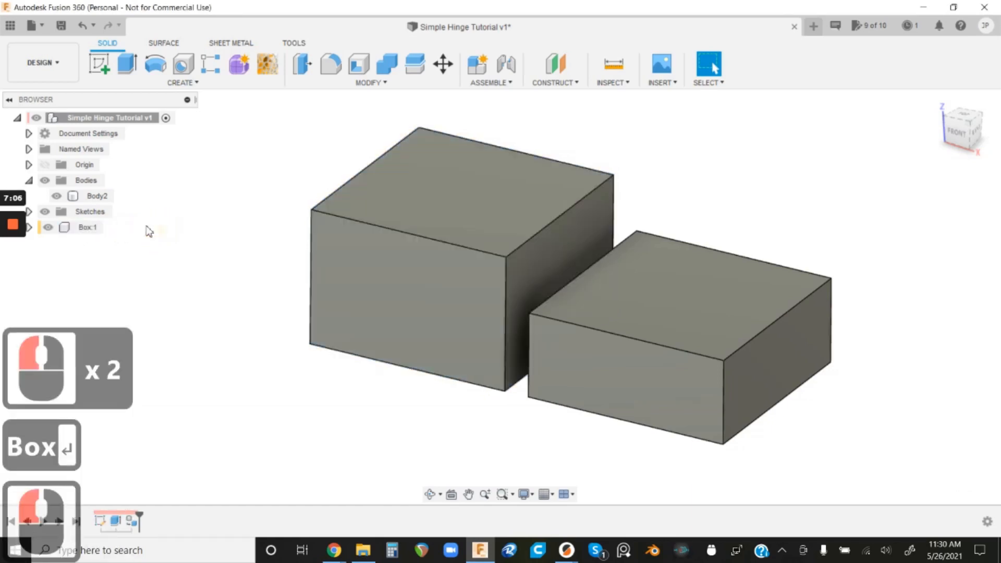
- Create a component from Body2, the shorter block
{"action": "left_click", "coordinate": [93, 197]}
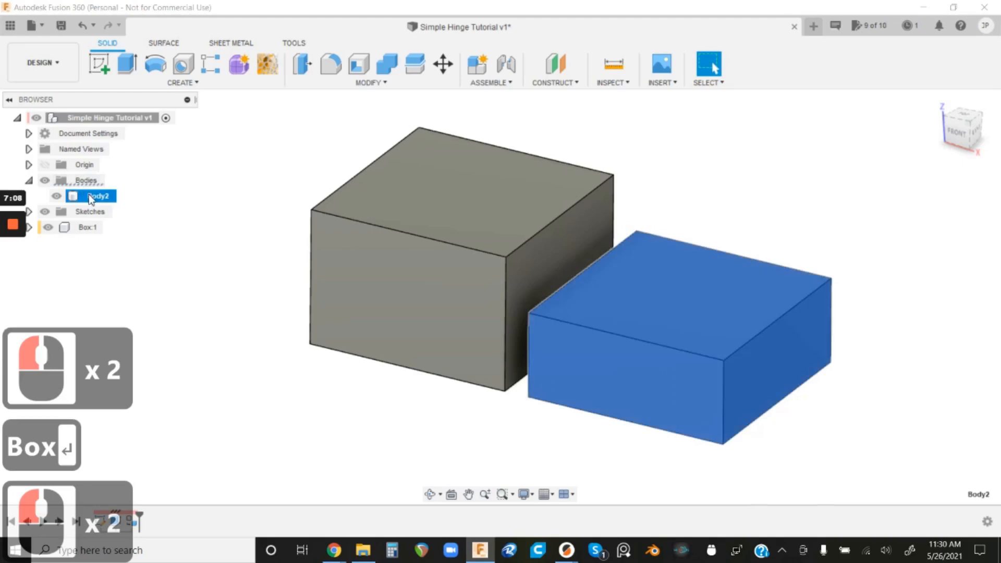
{"action": "right_click", "coordinate": [90, 196]}
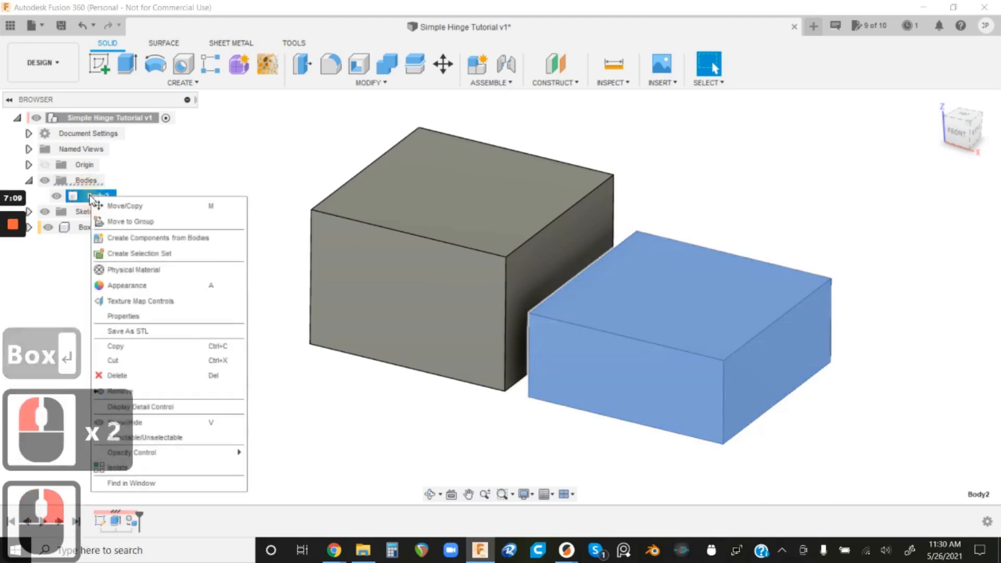
{"action": "left_click", "coordinate": [126, 234]}
- Rename the shorter block's component as Lid
{"action": "left_click", "coordinate": [96, 212]}
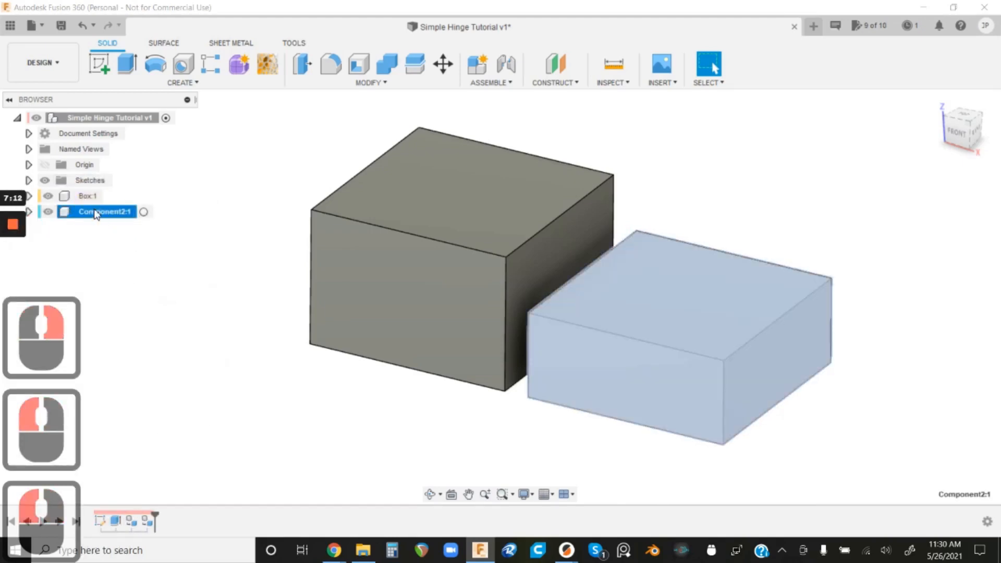
{"action": "double_click", "coordinate": [105, 214]}
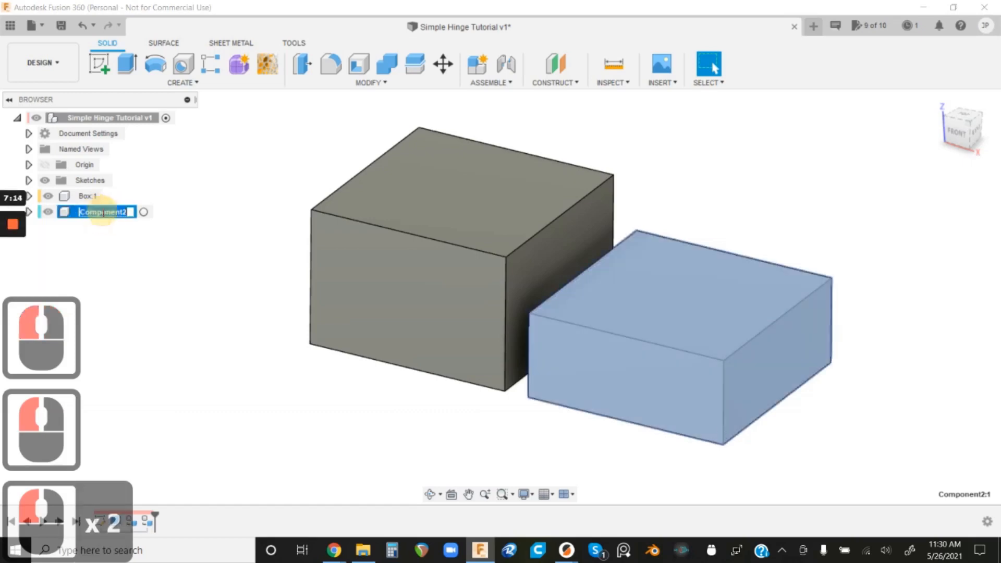
{"action": "type", "text": "Lid"}
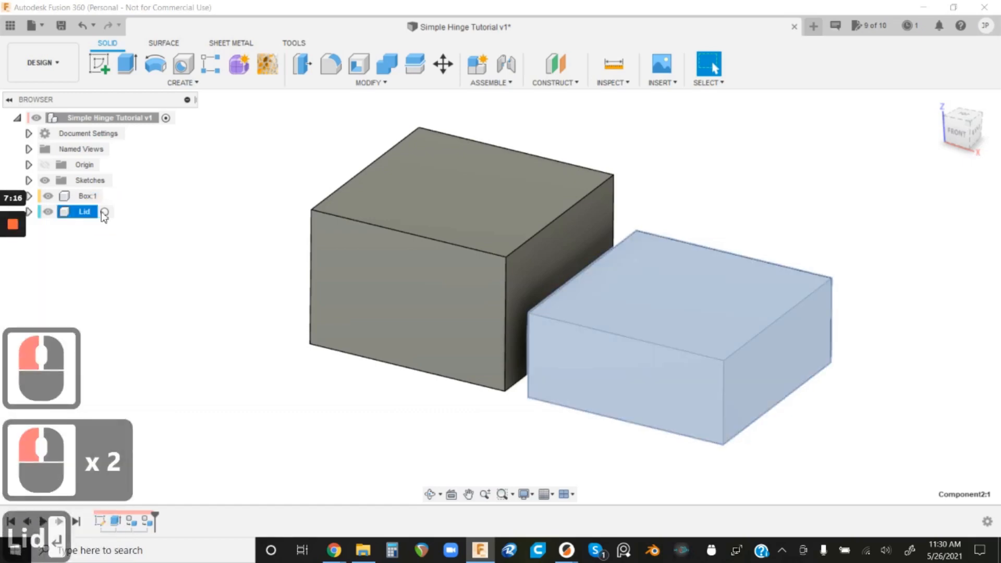
{"action": "key", "text": "Return"}
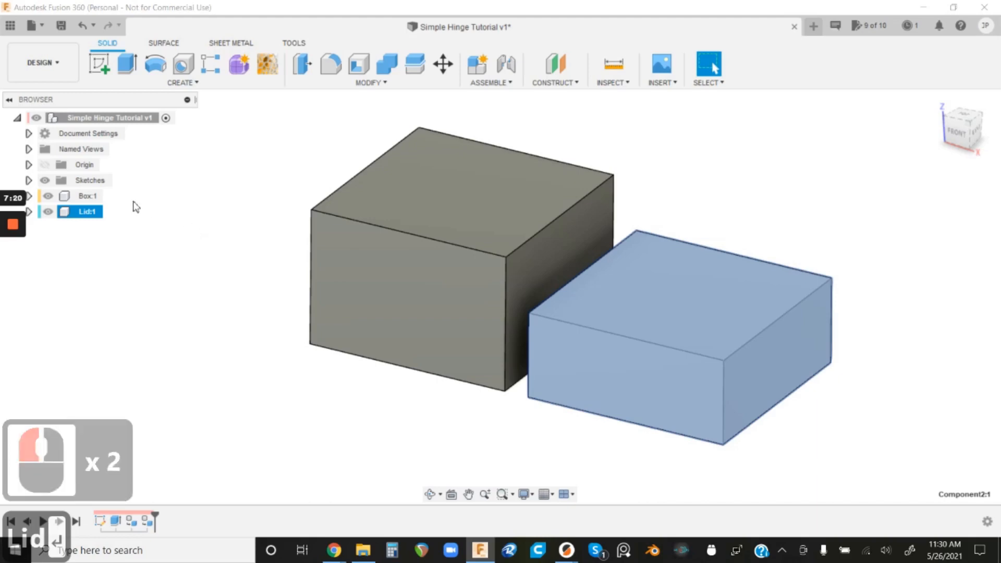
{"action": "left_click", "coordinate": [232, 211]}
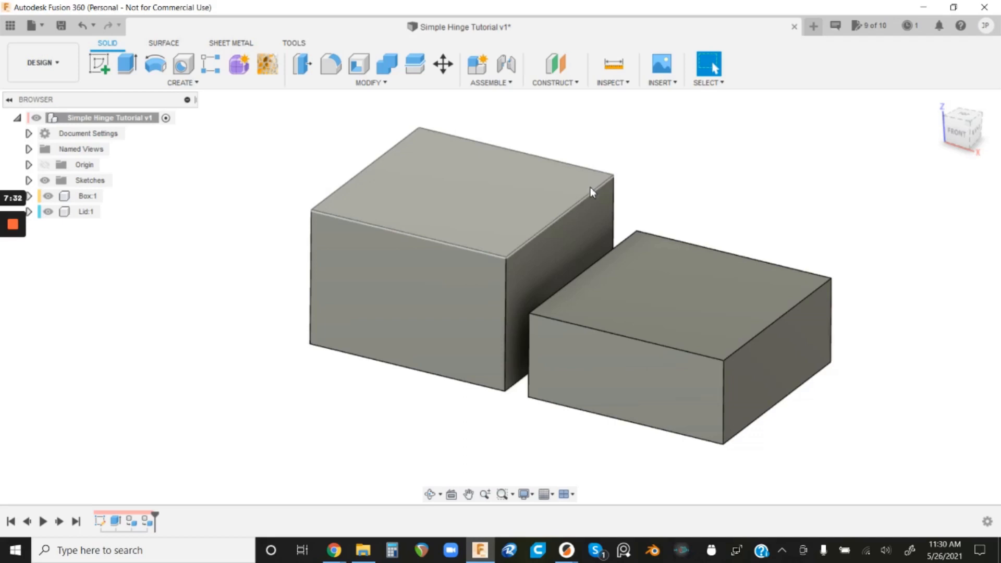
- Shell both blocks with their top faces removed, using an inside thickness of 4 mm
{"action": "scroll", "coordinate": [218, 269], "scroll_direction": "down", "scroll_amount": 2}
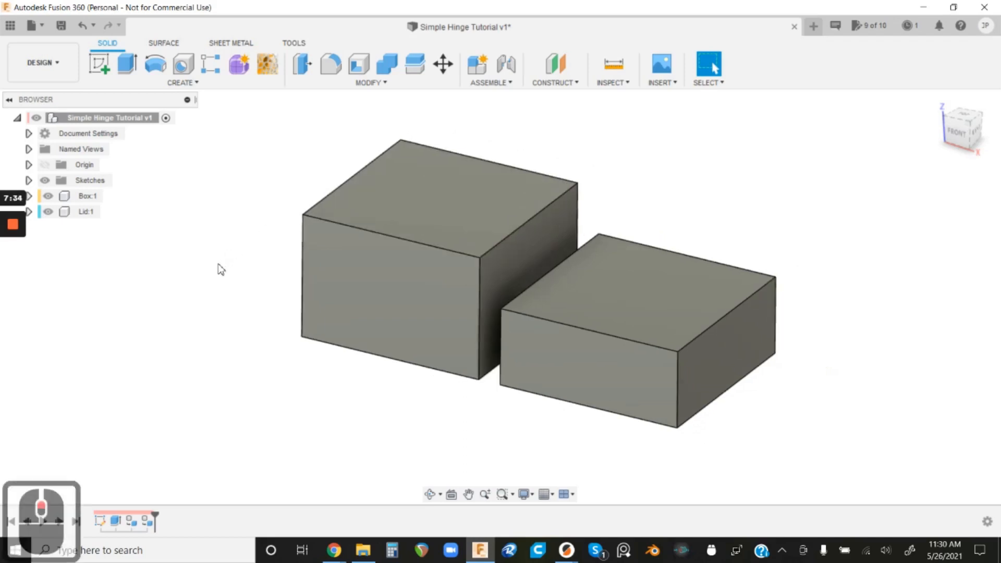
{"action": "scroll", "coordinate": [629, 217], "scroll_direction": "up", "scroll_amount": 2}
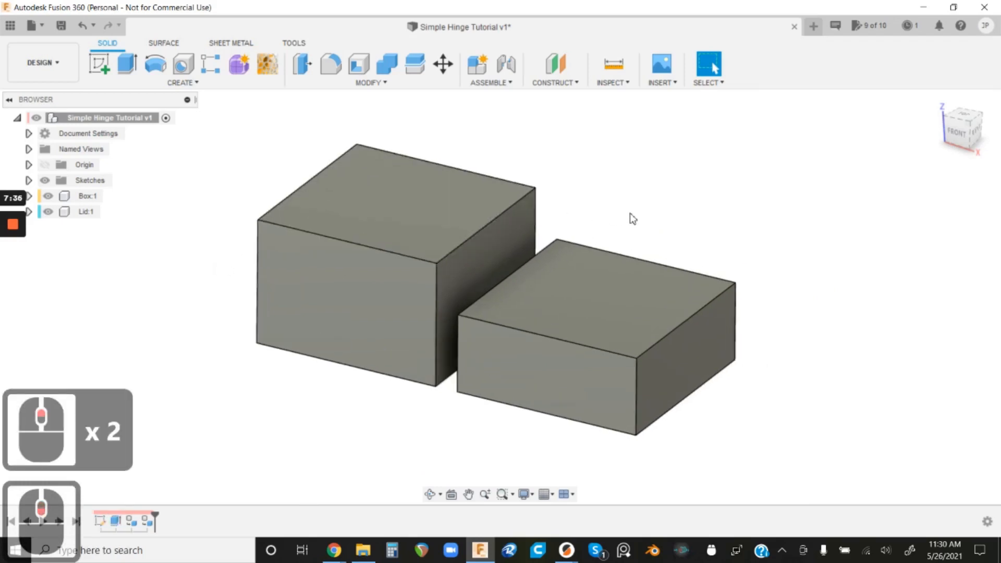
{"action": "scroll", "coordinate": [629, 212], "scroll_direction": "up", "scroll_amount": 1}
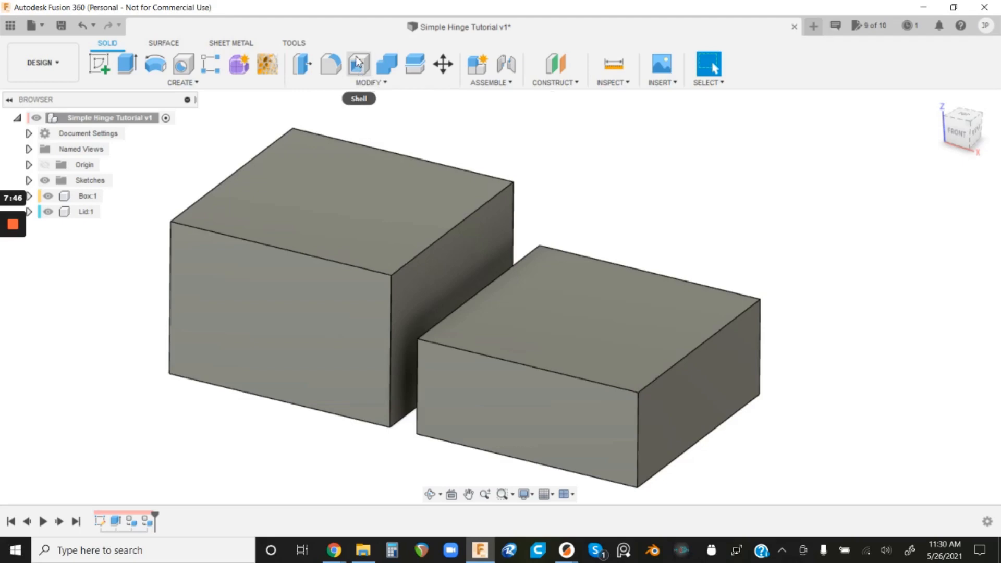
{"action": "left_click", "coordinate": [367, 87]}
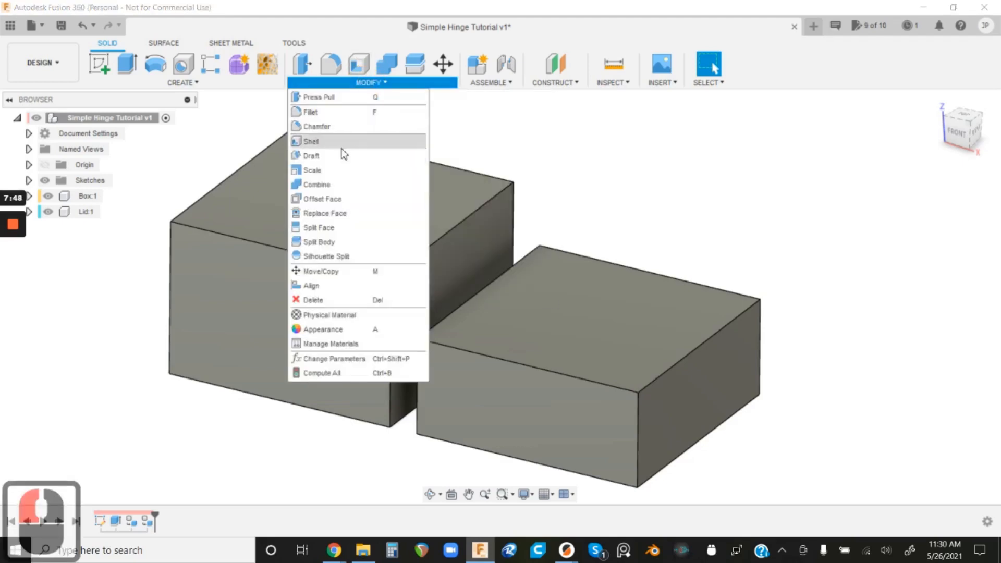
{"action": "left_click", "coordinate": [313, 142]}
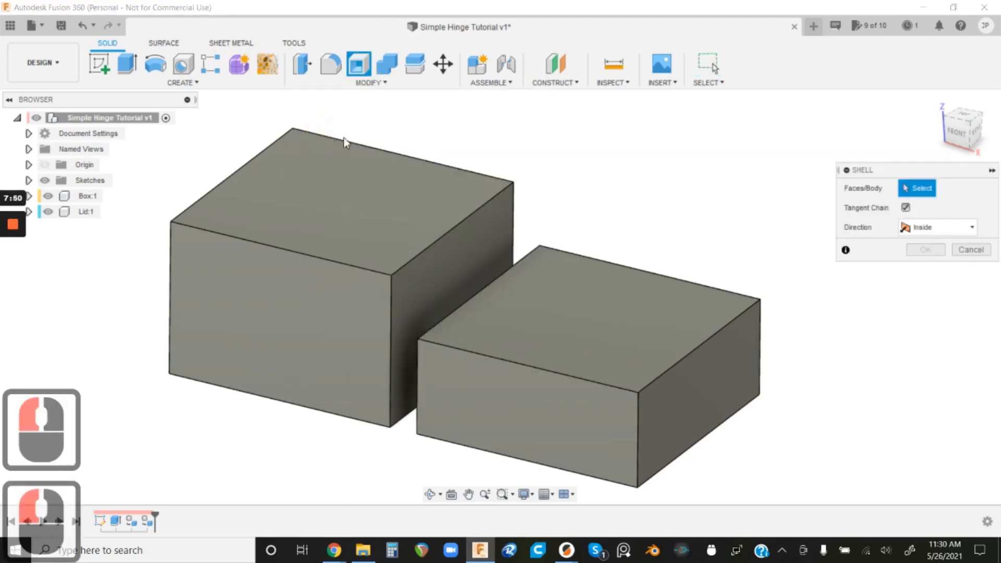
{"action": "left_click", "coordinate": [348, 207]}
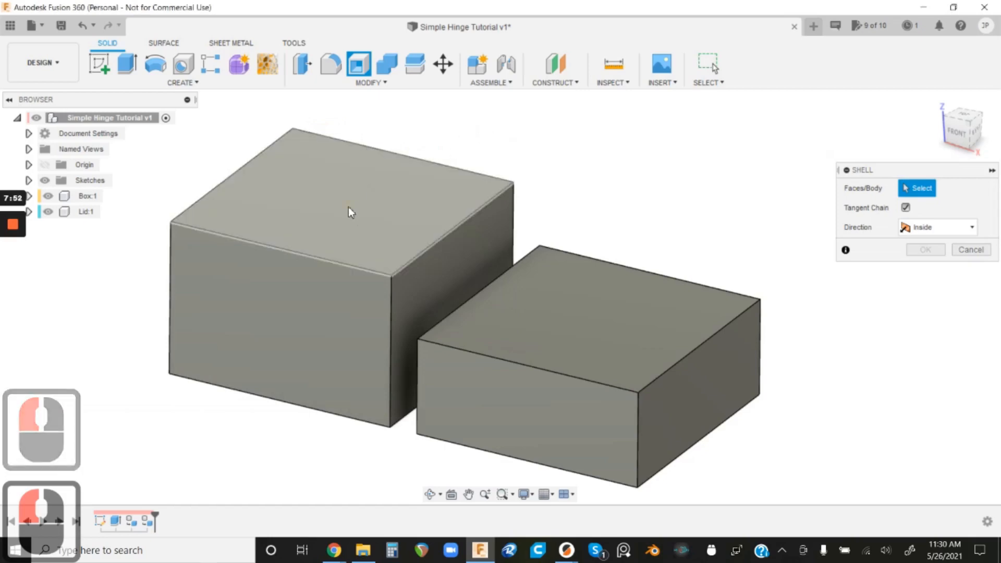
{"action": "left_click", "coordinate": [567, 304]}
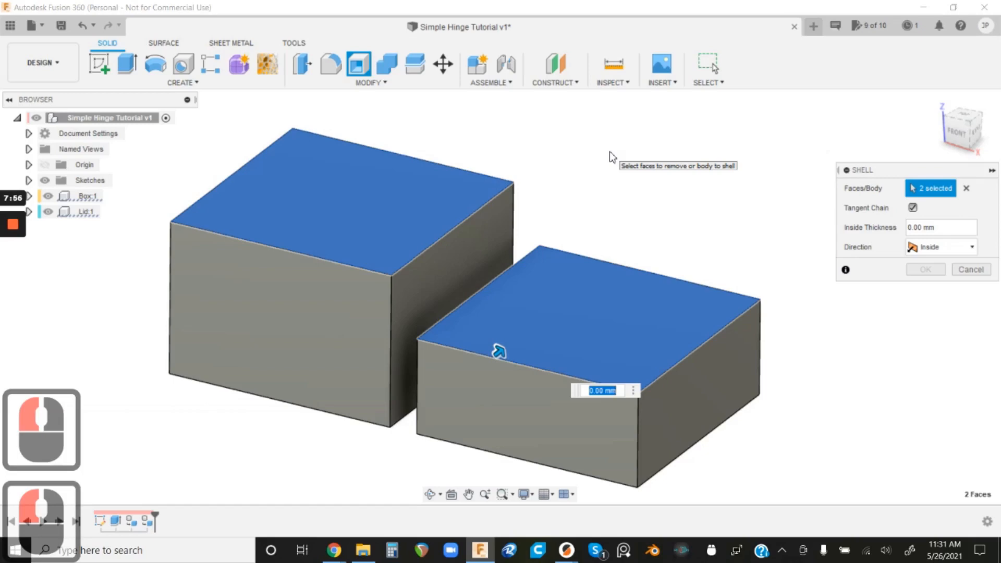
{"action": "type", "text": "4"}
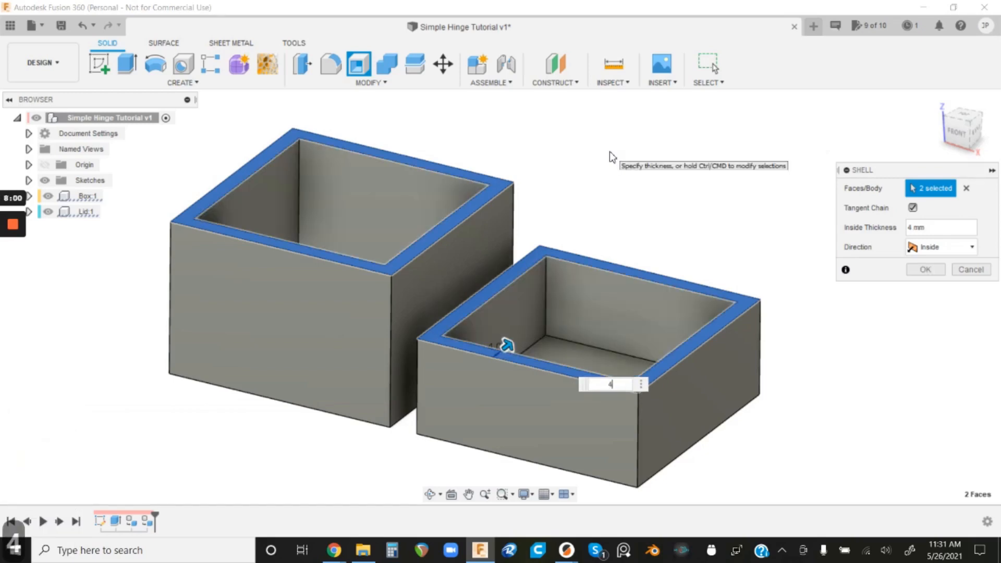
{"action": "key", "text": "Return"}
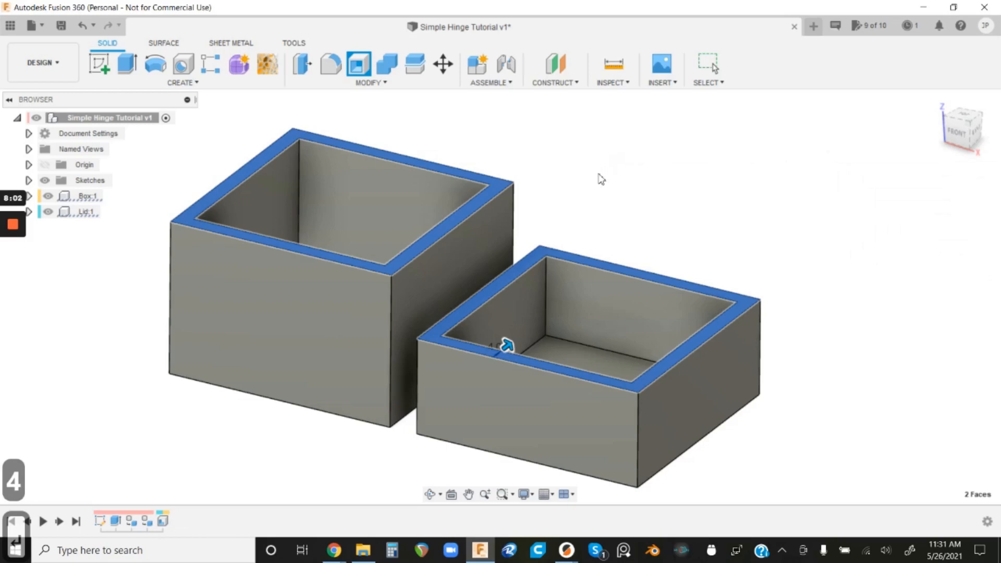
- Make Sketch1, which holds the two rectangles, visible and open it for editing
{"action": "scroll", "coordinate": [546, 288], "scroll_direction": "up", "scroll_amount": 4}
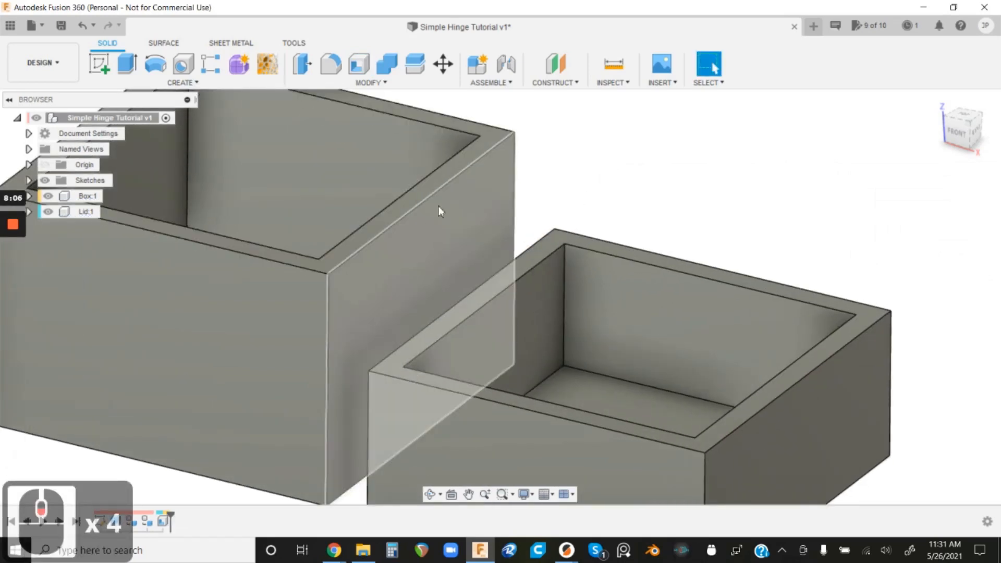
{"action": "left_click", "coordinate": [956, 133]}
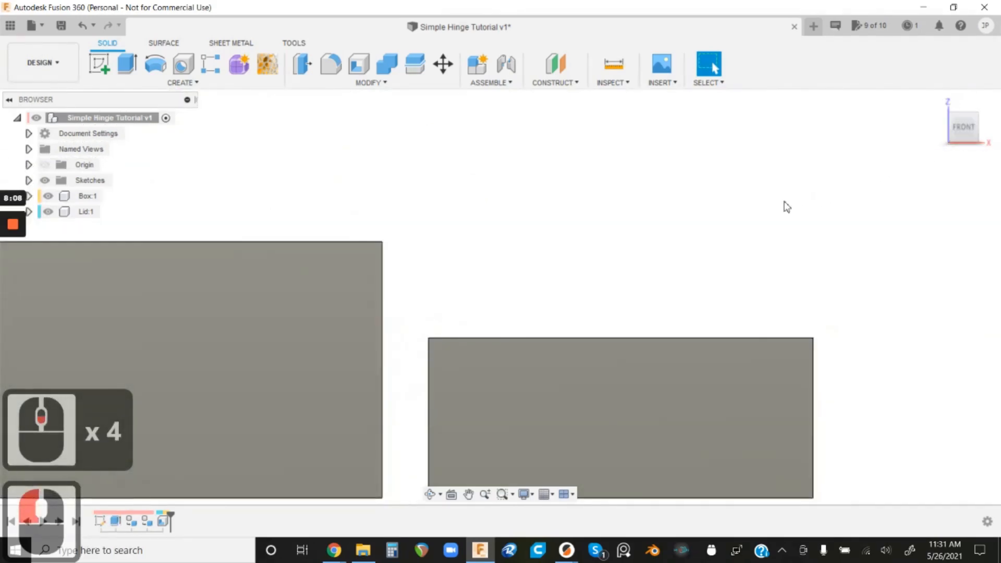
{"action": "scroll", "coordinate": [785, 208], "scroll_direction": "down", "scroll_amount": 3}
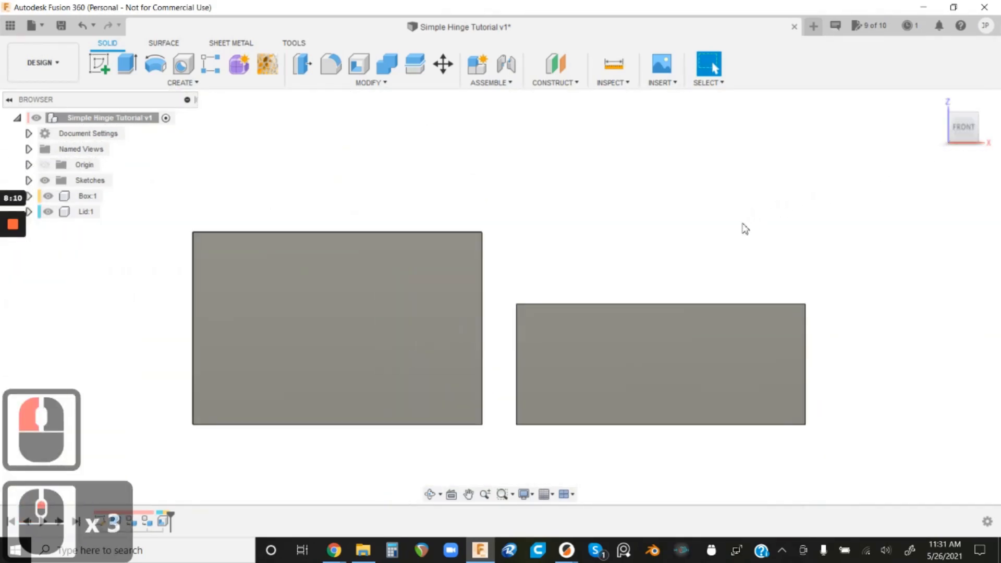
{"action": "scroll", "coordinate": [679, 257], "scroll_direction": "up", "scroll_amount": 2}
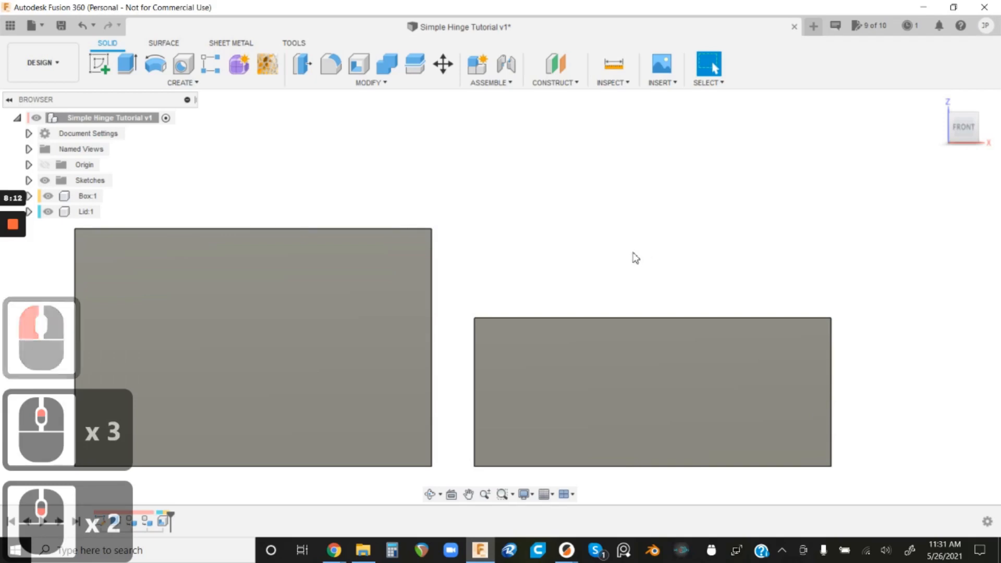
{"action": "scroll", "coordinate": [633, 257], "scroll_direction": "down", "scroll_amount": 1}
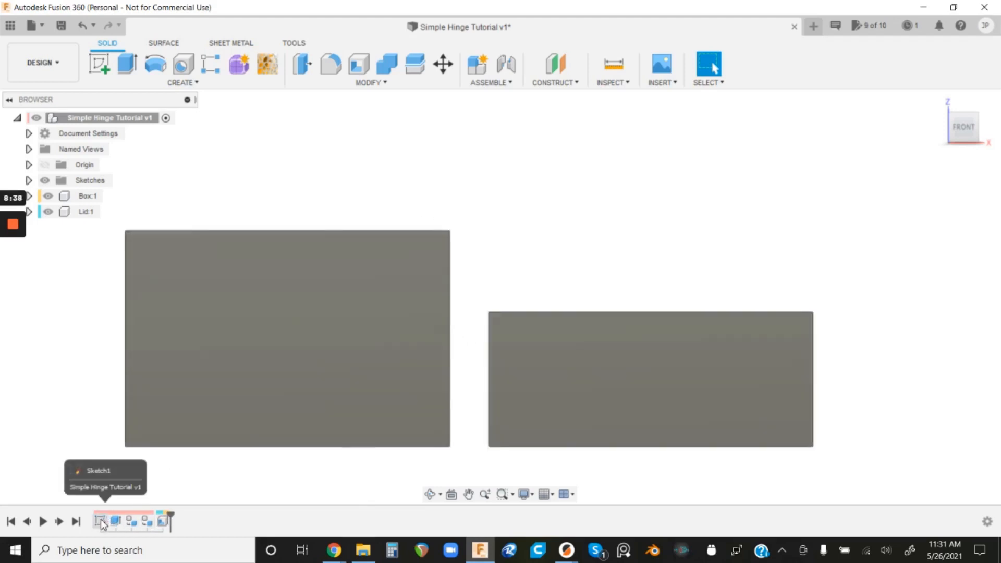
{"action": "right_click", "coordinate": [100, 521]}
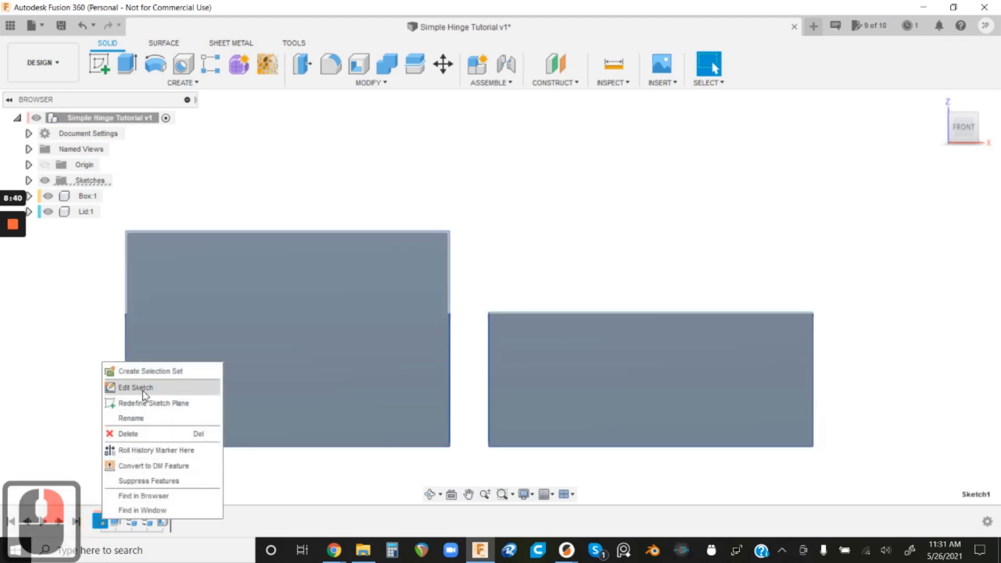
{"action": "left_click", "coordinate": [359, 175]}
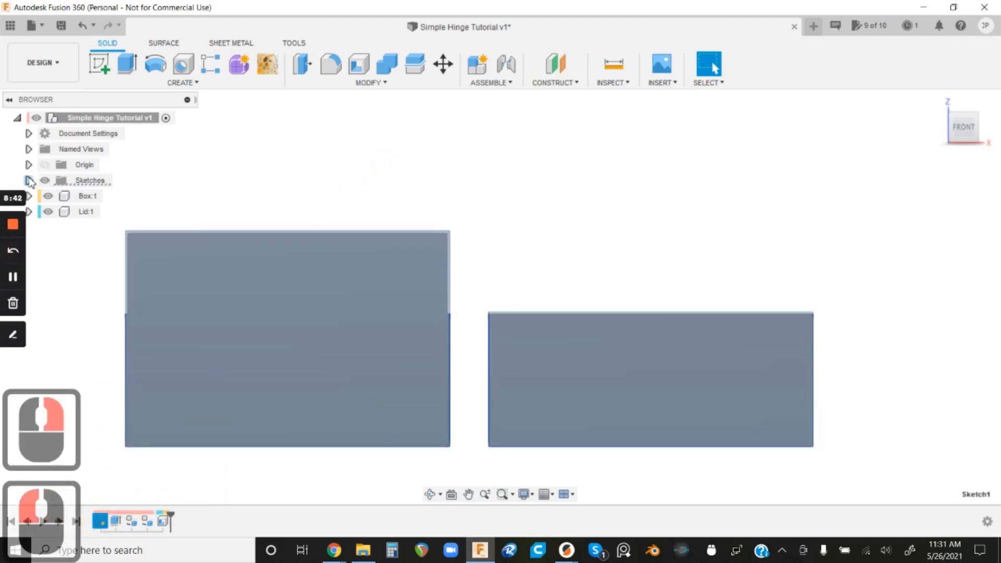
{"action": "left_click", "coordinate": [29, 181]}
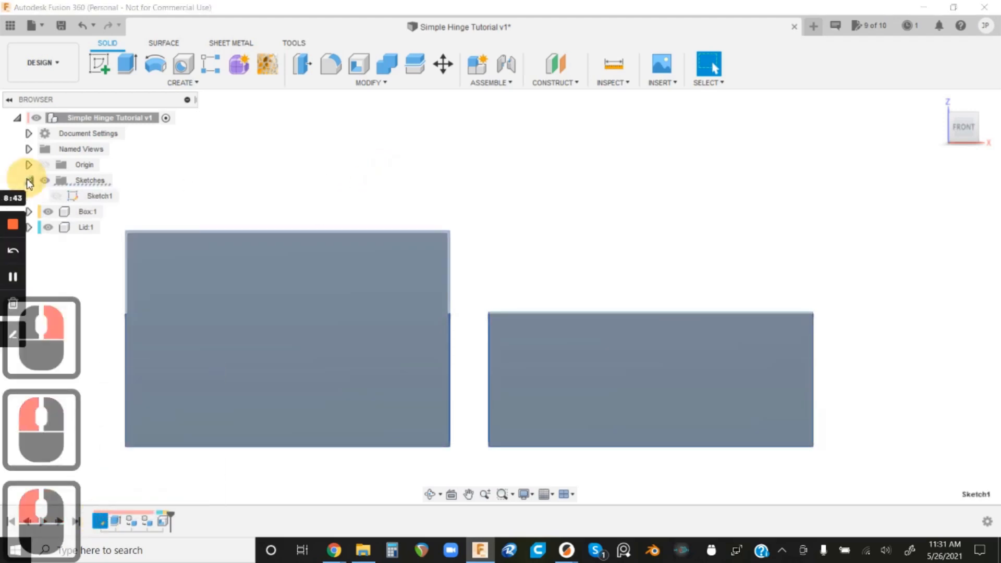
{"action": "left_click", "coordinate": [59, 197]}
{"action": "left_click", "coordinate": [56, 197]}
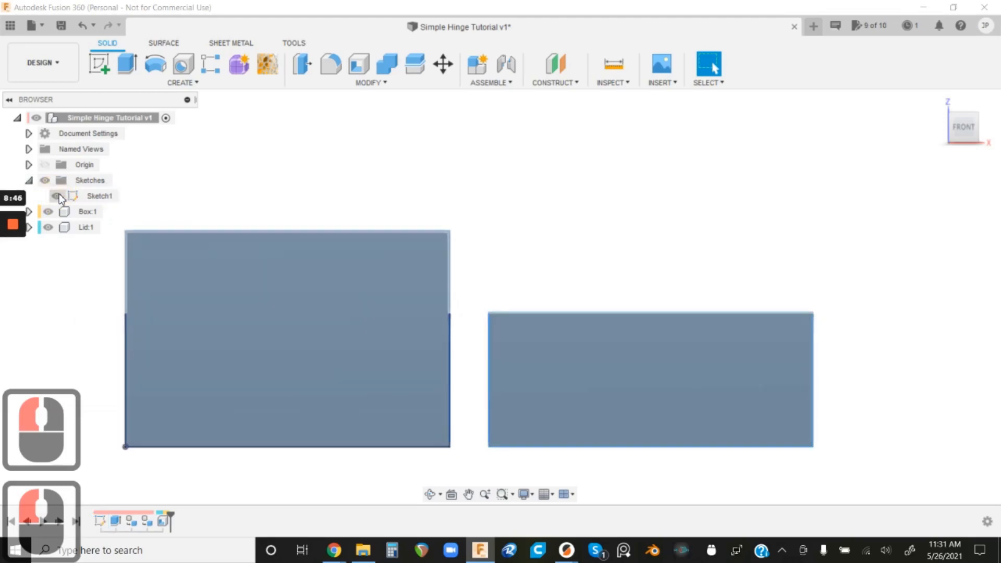
{"action": "right_click", "coordinate": [87, 196]}
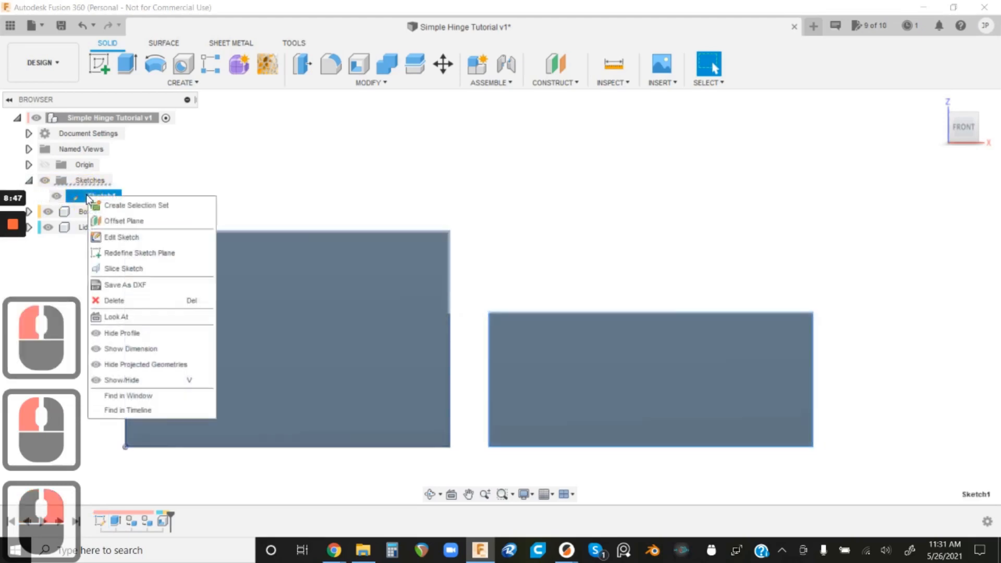
{"action": "left_click", "coordinate": [119, 236]}
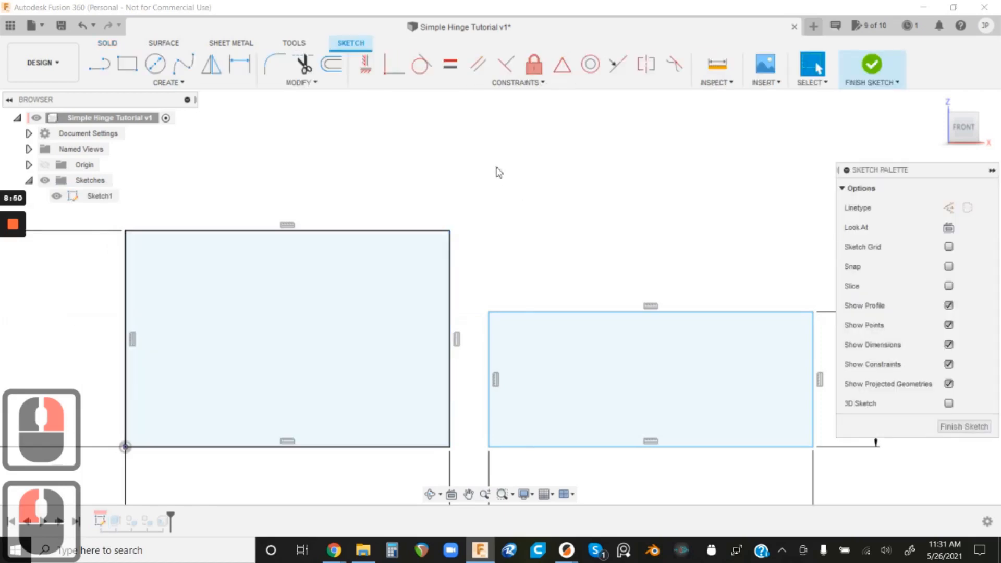
- Dimension the gap between the facing vertical edges of the two rectangles at 6 mm and finish the sketch
{"action": "scroll", "coordinate": [483, 159], "scroll_direction": "down", "scroll_amount": 3}
{"action": "scroll", "coordinate": [501, 339], "scroll_direction": "up", "scroll_amount": 6}
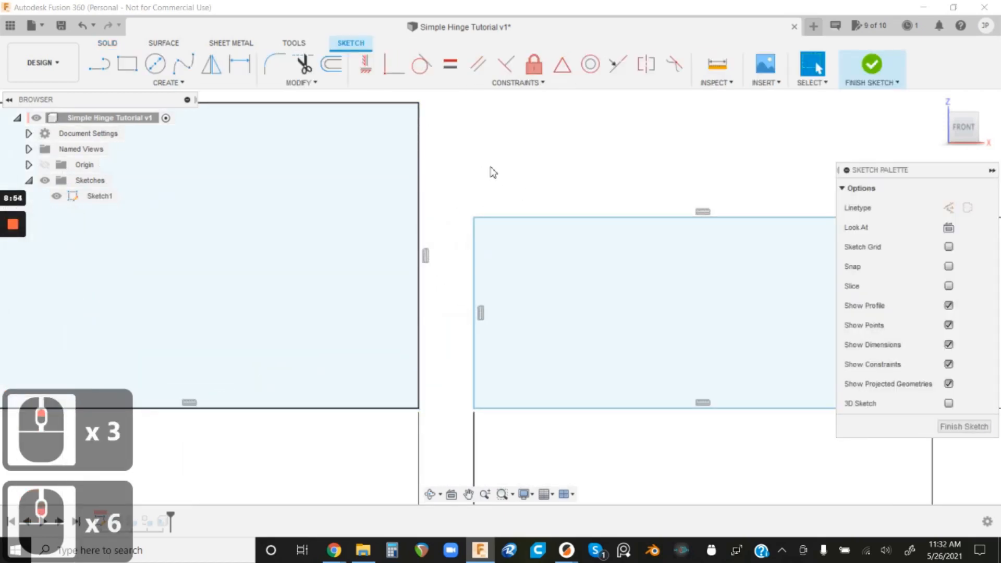
{"action": "key", "text": "d"}
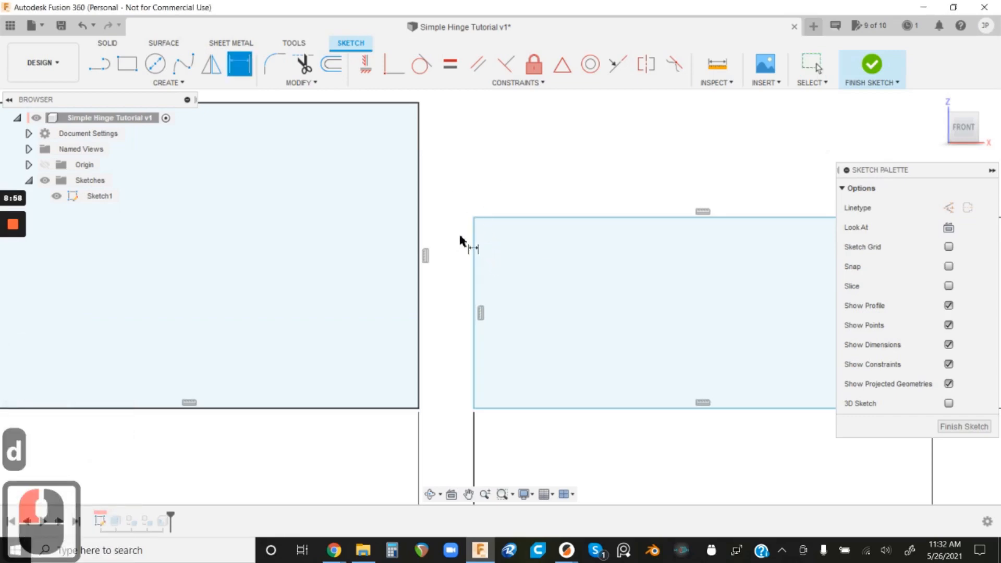
{"action": "left_click", "coordinate": [472, 243]}
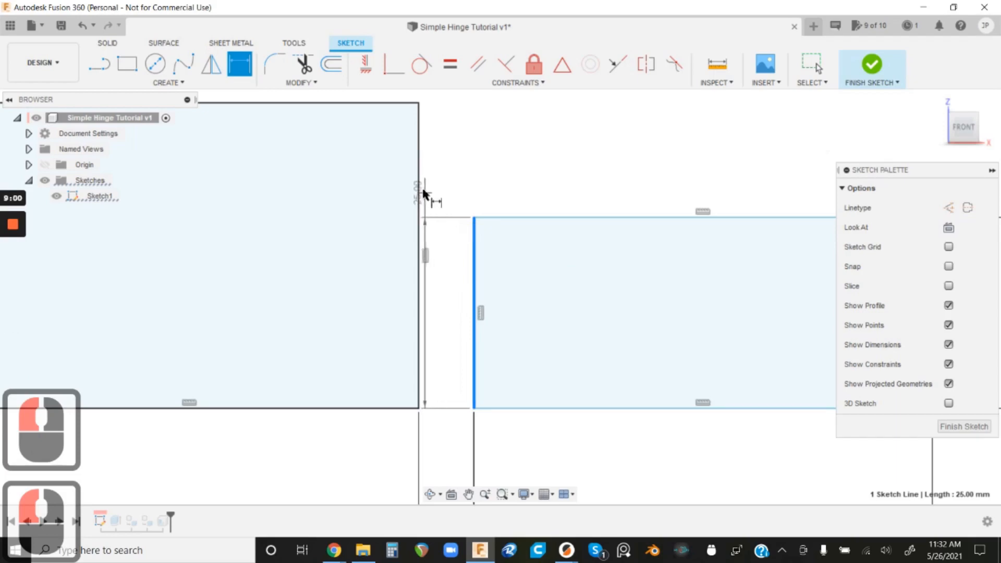
{"action": "left_click", "coordinate": [418, 186]}
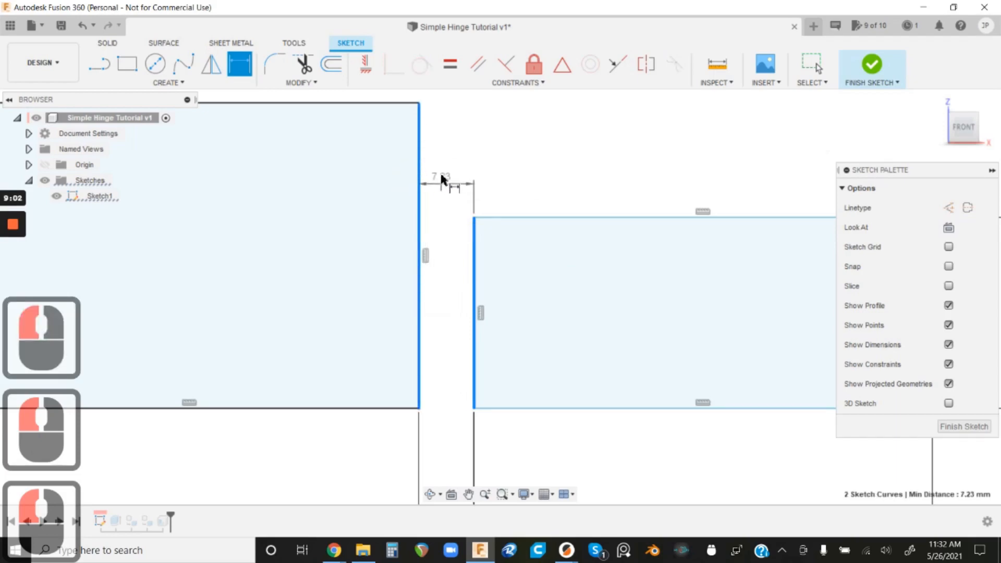
{"action": "left_click", "coordinate": [441, 180]}
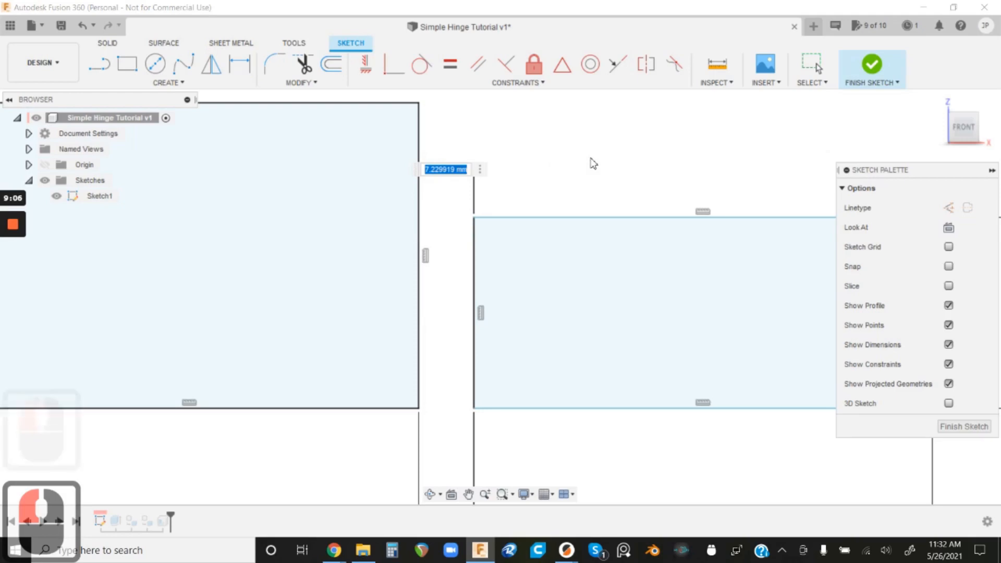
{"action": "type", "text": "6"}
{"action": "key", "text": "Return"}
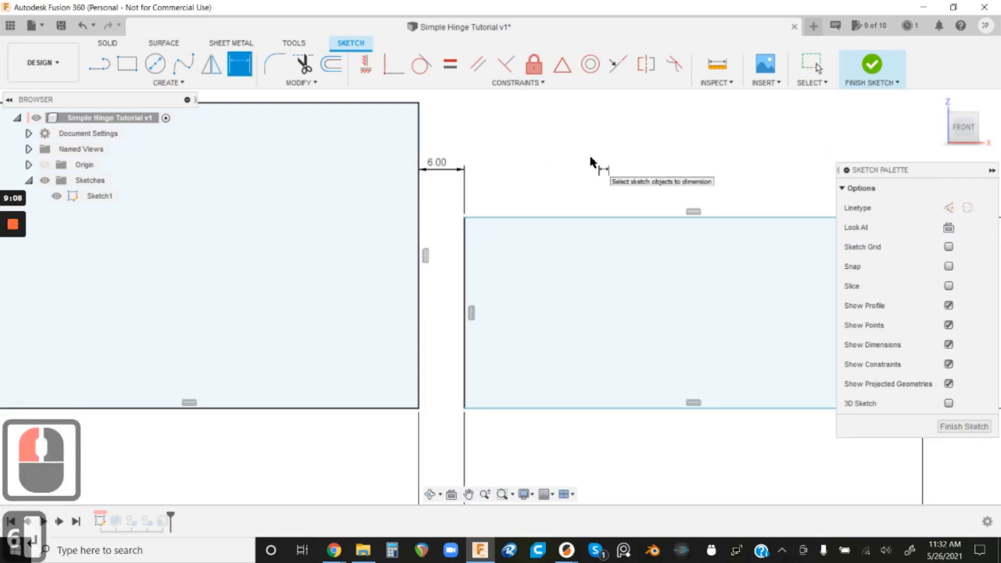
{"action": "key", "text": "Escape"}
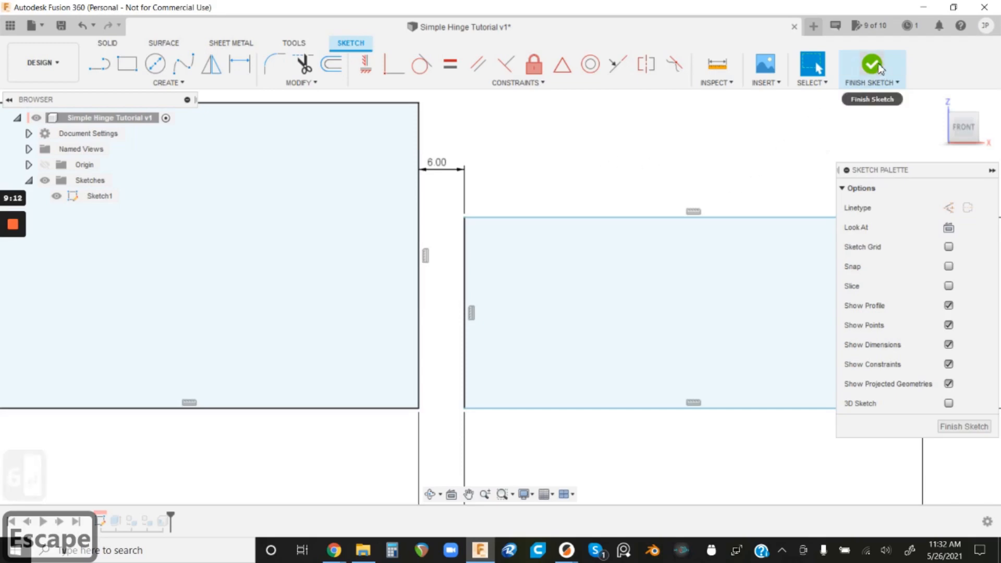
{"action": "left_click", "coordinate": [878, 79]}
- Hide Sketch1 and collapse the Sketches folder
{"action": "scroll", "coordinate": [358, 302], "scroll_direction": "down", "scroll_amount": 4}
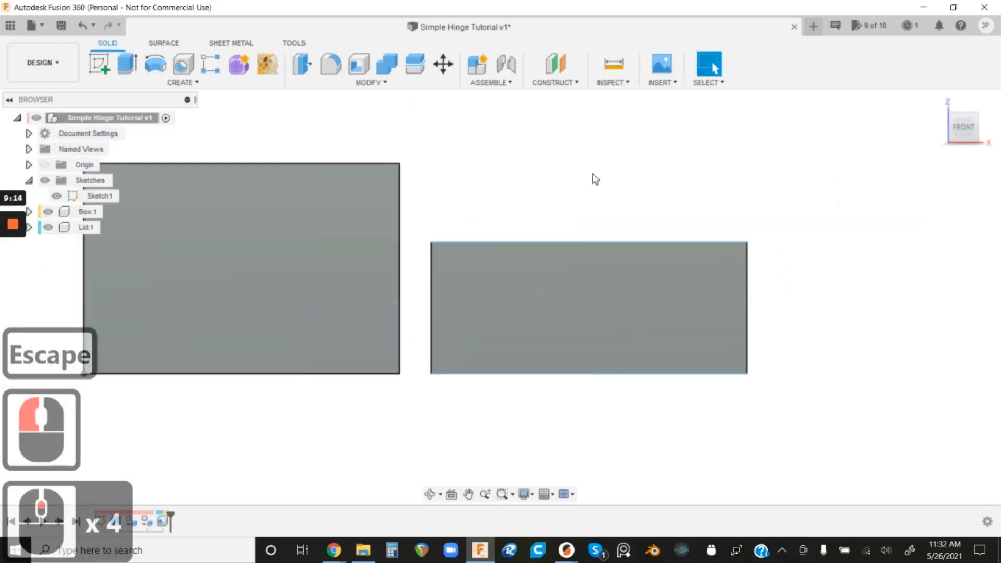
{"action": "middle_click_drag", "start_coordinate": [592, 176], "coordinate": [569, 190], "text": "shift"}
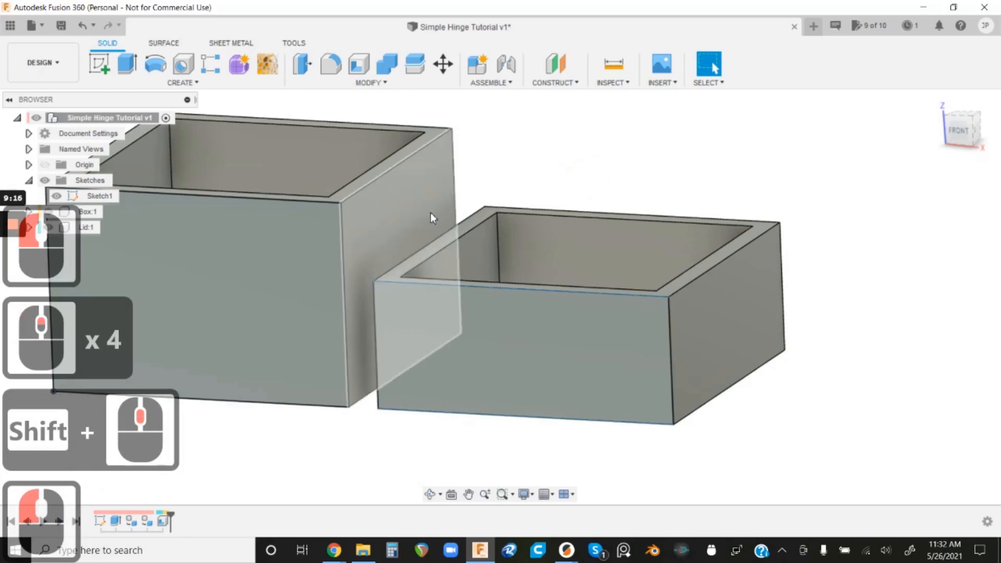
{"action": "left_click", "coordinate": [514, 162]}
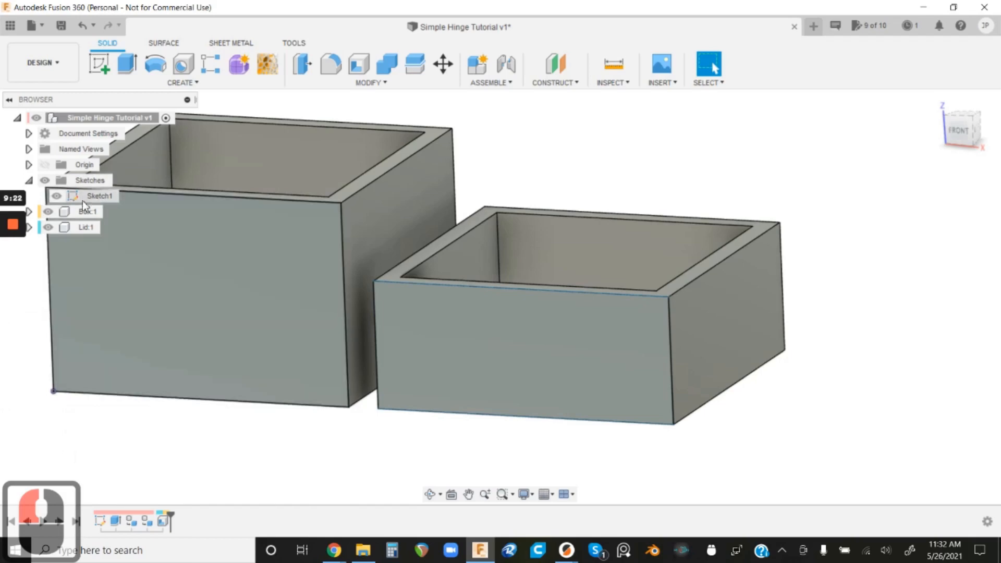
{"action": "left_click", "coordinate": [58, 195]}
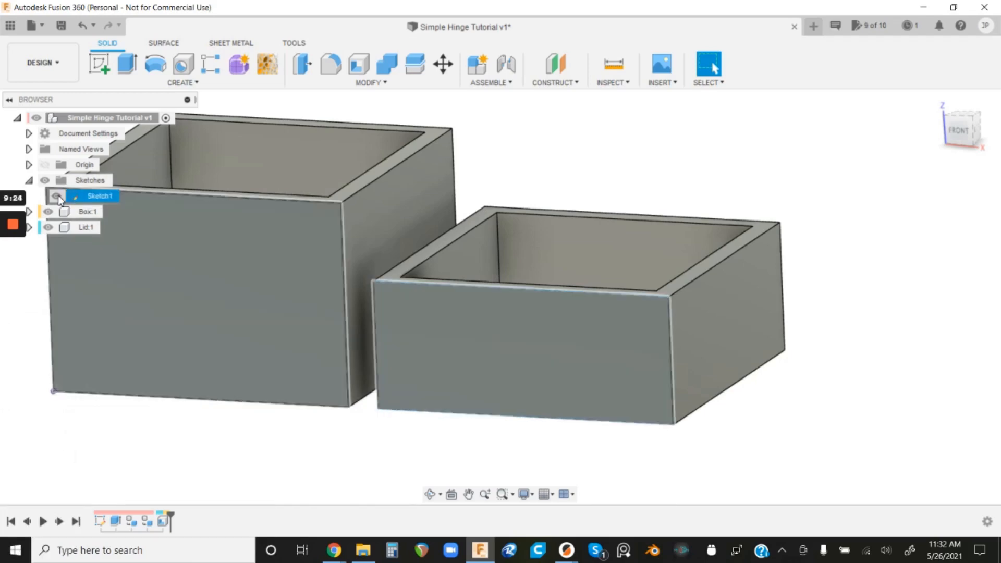
{"action": "left_click", "coordinate": [58, 195]}
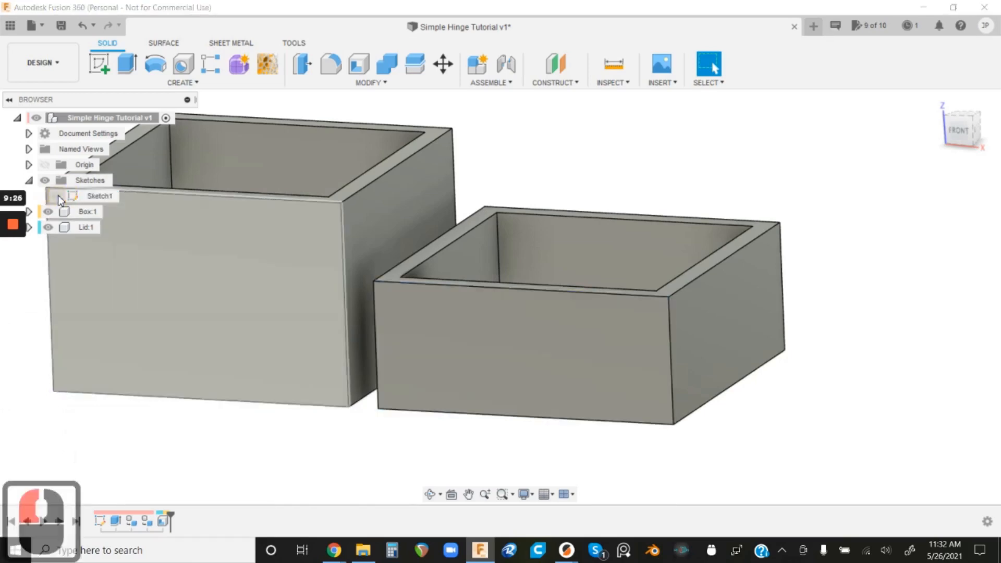
{"action": "left_click", "coordinate": [28, 180]}
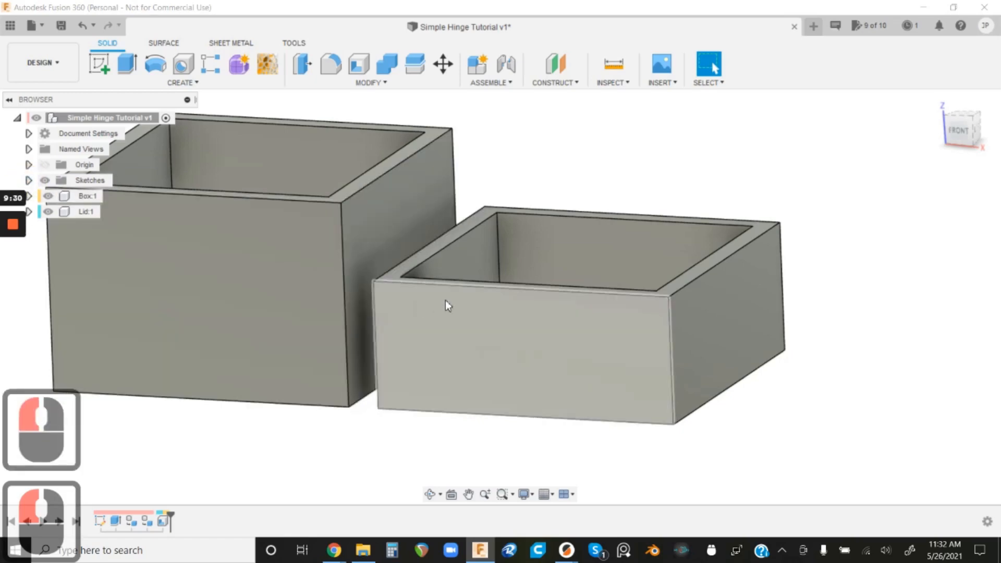
- Measure the distance between the facing side faces of the Box and the Lid
{"action": "scroll", "coordinate": [447, 296], "scroll_direction": "up", "scroll_amount": 2}
{"action": "scroll", "coordinate": [404, 220], "scroll_direction": "up", "scroll_amount": 2}
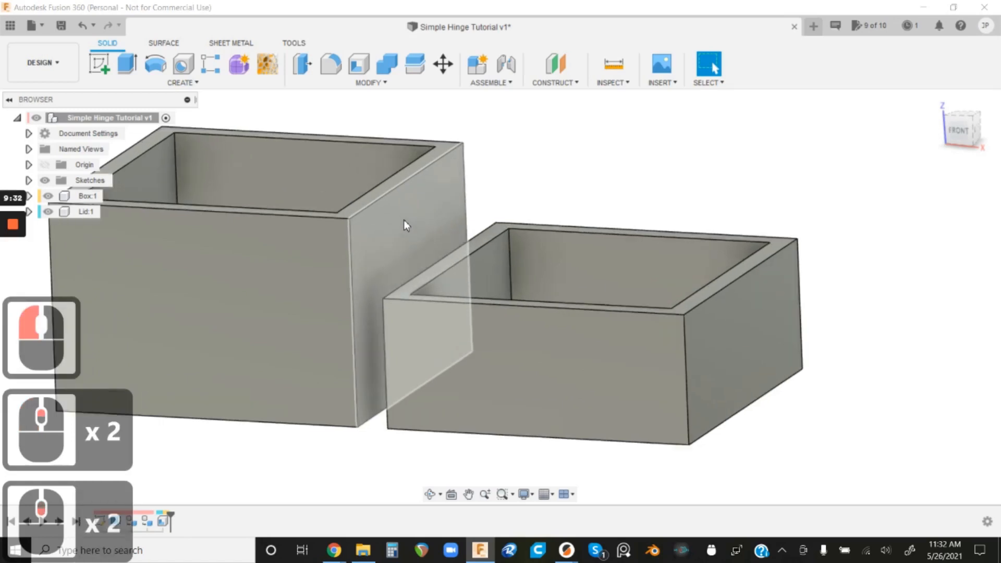
{"action": "scroll", "coordinate": [403, 220], "scroll_direction": "up", "scroll_amount": 1}
{"action": "scroll", "coordinate": [403, 220], "scroll_direction": "up", "scroll_amount": 1}
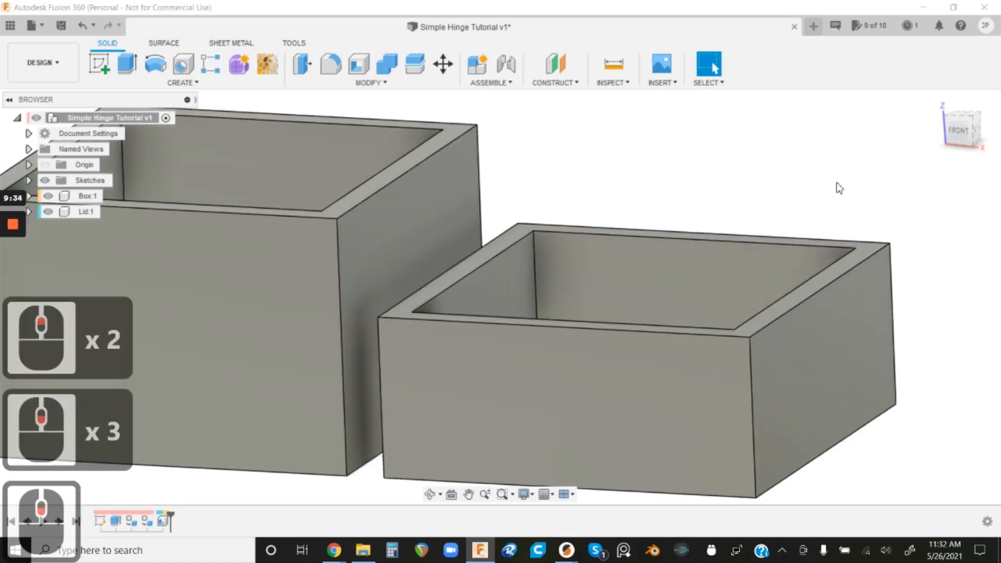
{"action": "left_click", "coordinate": [960, 130]}
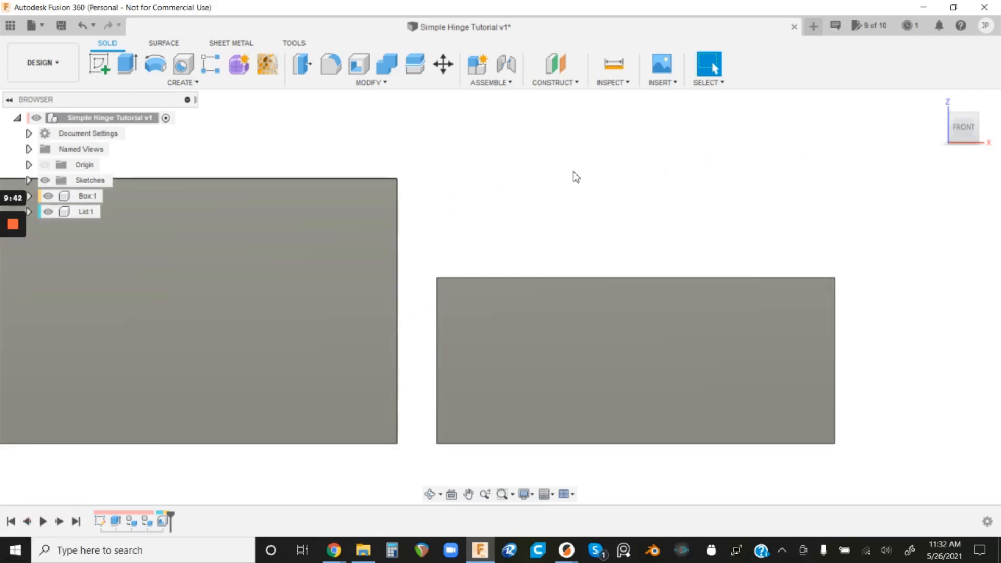
{"action": "middle_click_drag", "start_coordinate": [576, 177], "coordinate": [547, 188], "text": "shift"}
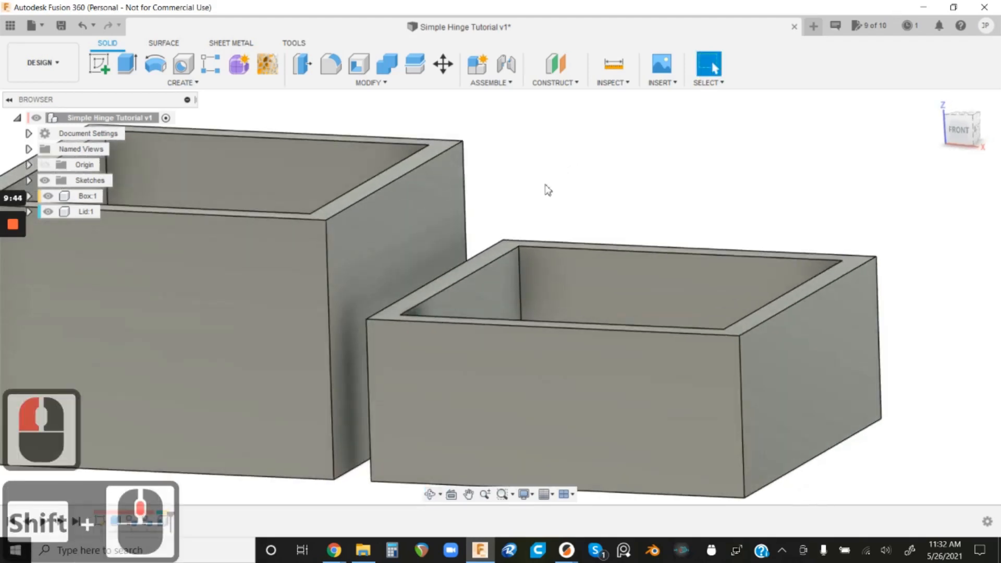
{"action": "left_click", "coordinate": [614, 66]}
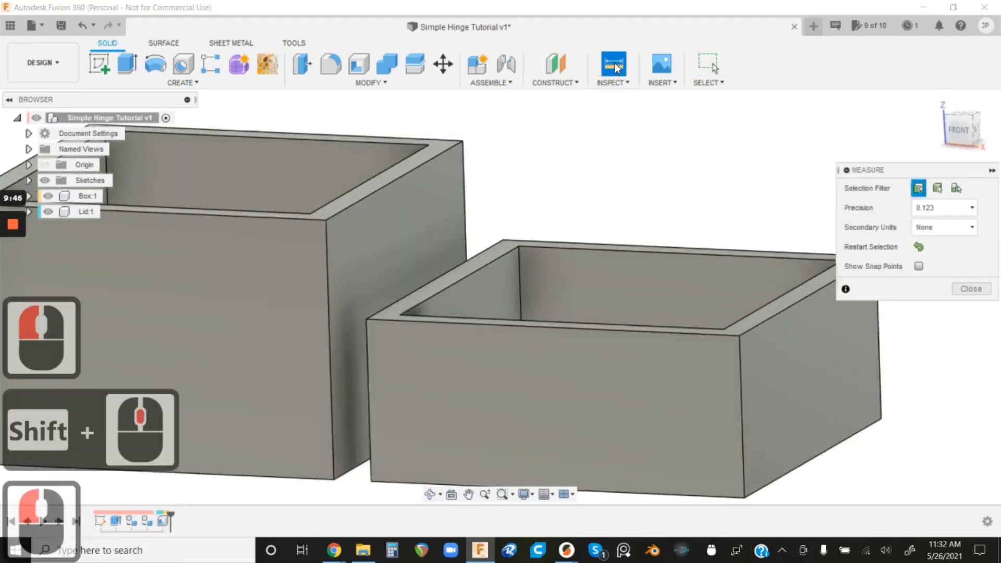
{"action": "left_click", "coordinate": [419, 216]}
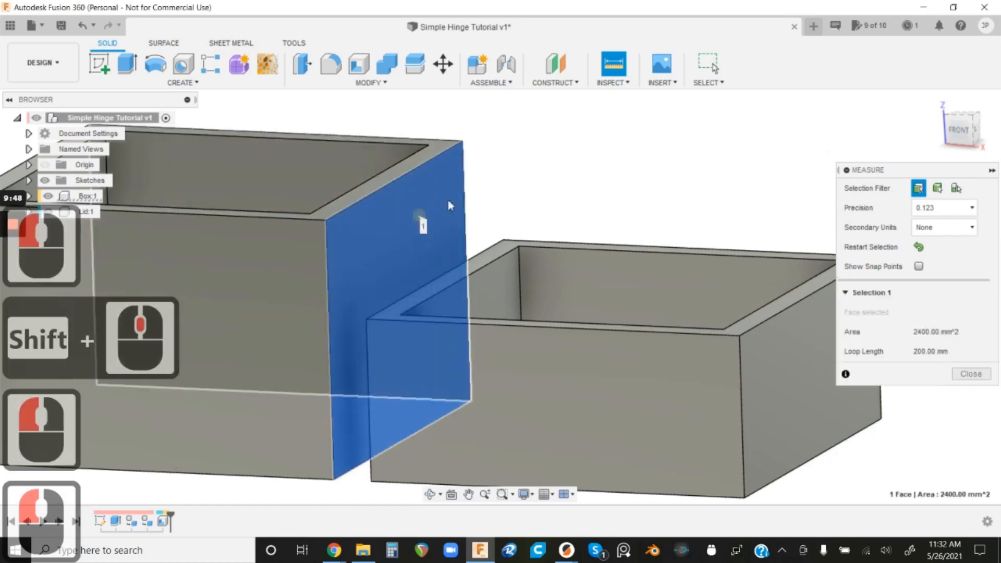
{"action": "middle_click_drag", "start_coordinate": [490, 165], "coordinate": [516, 206], "text": "shift"}
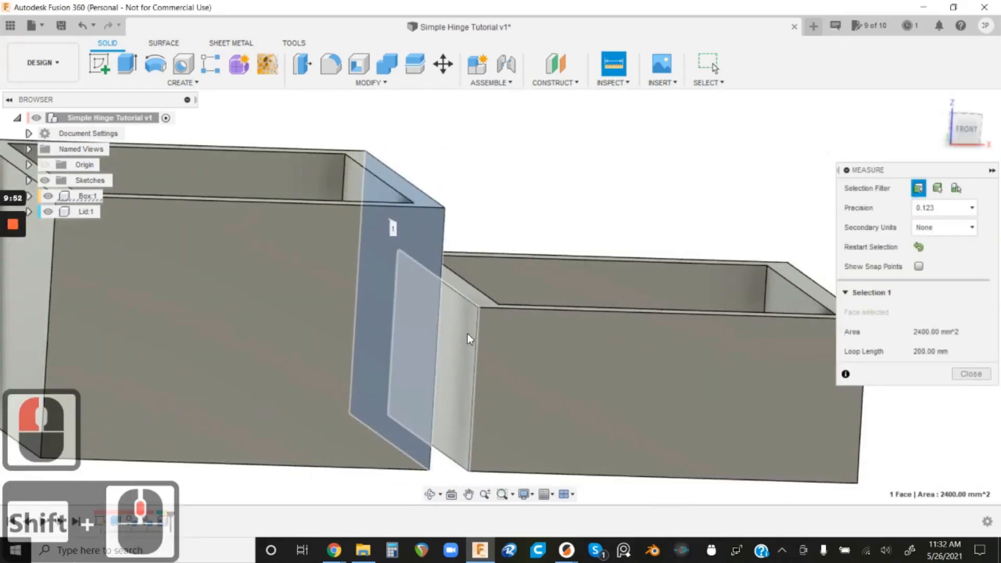
{"action": "left_click", "coordinate": [467, 334]}
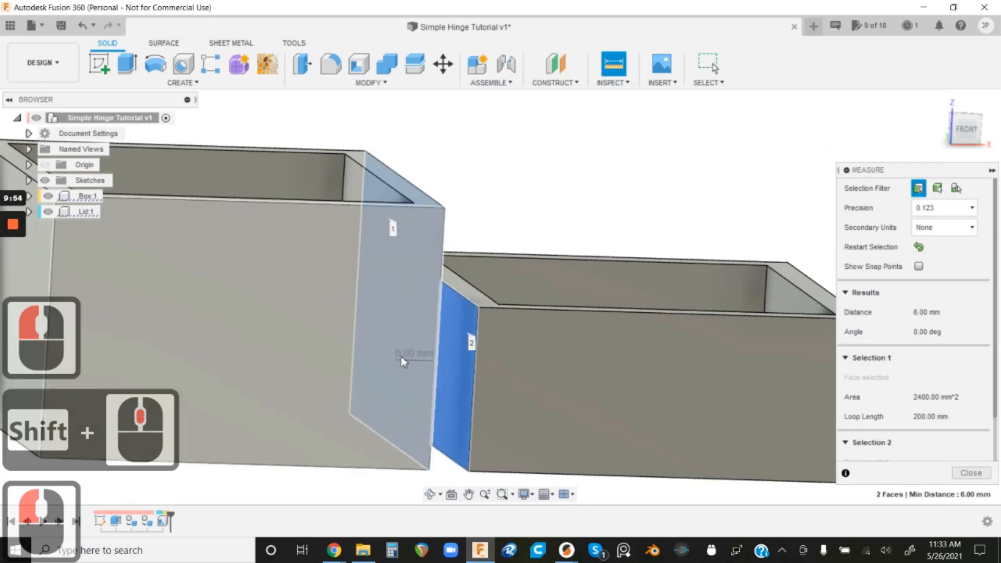
{"action": "scroll", "coordinate": [404, 360], "scroll_direction": "up", "scroll_amount": 4}
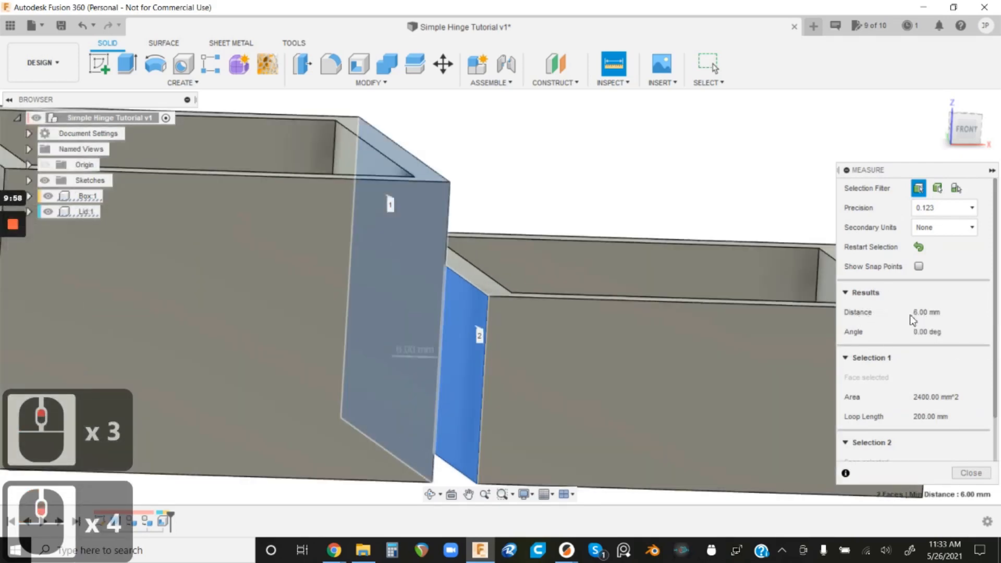
{"action": "left_click", "coordinate": [970, 472]}
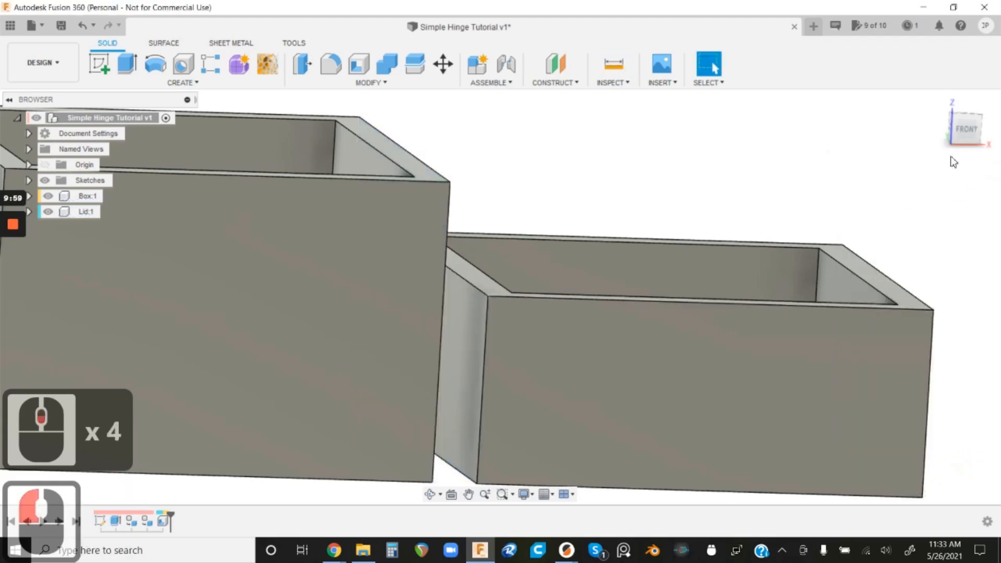
- Make the top-level origin planes and axes visible alongside the Box and Lid
{"action": "left_click", "coordinate": [975, 129]}
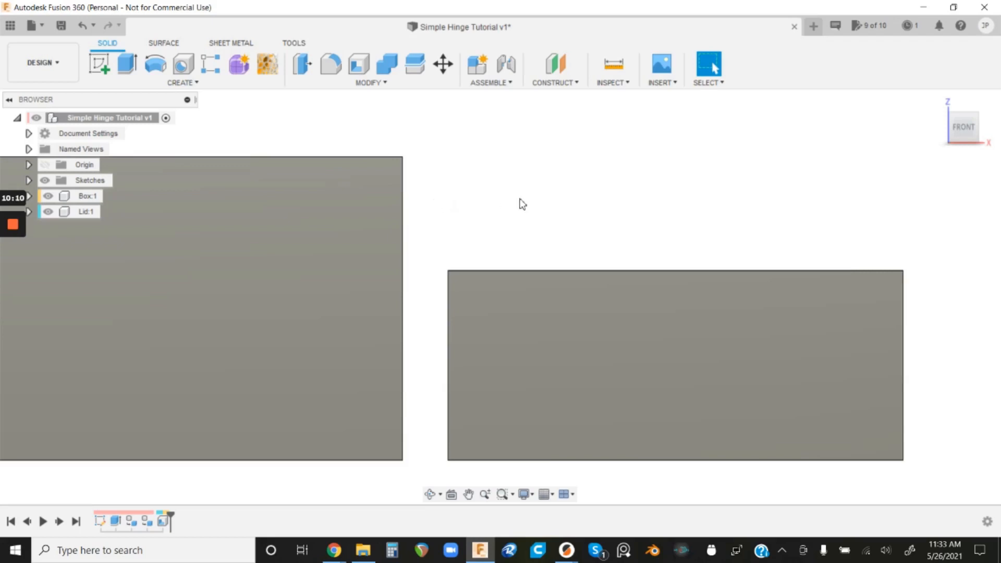
{"action": "scroll", "coordinate": [522, 203], "scroll_direction": "down", "scroll_amount": 9}
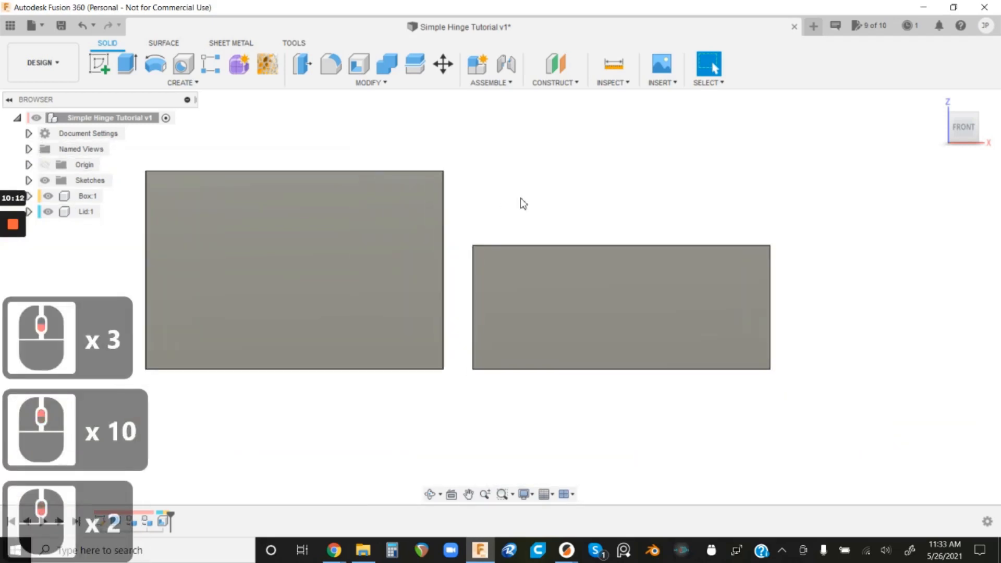
{"action": "mouse_move", "coordinate": [521, 201]}
{"action": "middle_mouse_down", "text": "shift"}
{"action": "mouse_move", "coordinate": [533, 187]}
{"action": "mouse_move", "coordinate": [514, 201]}
{"action": "middle_mouse_up", "text": "shift"}
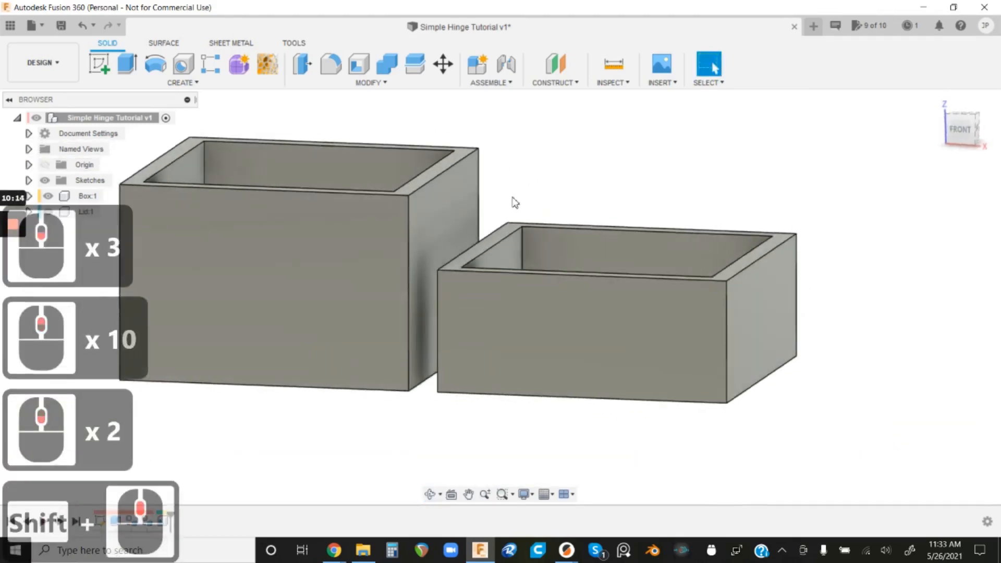
{"action": "scroll", "coordinate": [519, 201], "scroll_direction": "down", "scroll_amount": 4}
{"action": "scroll", "coordinate": [522, 203], "scroll_direction": "up", "scroll_amount": 1}
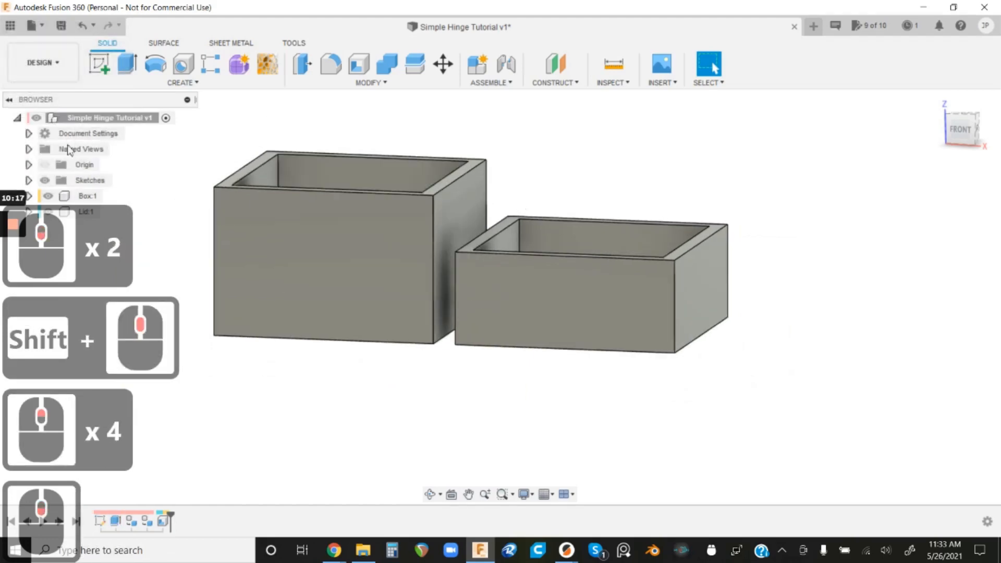
{"action": "left_click", "coordinate": [44, 164]}
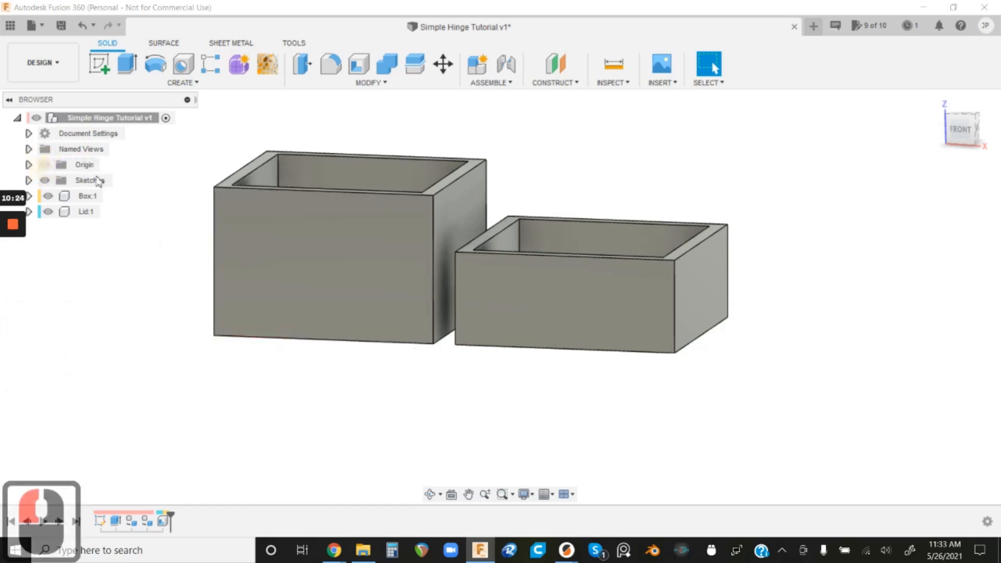
{"action": "left_click", "coordinate": [61, 167]}
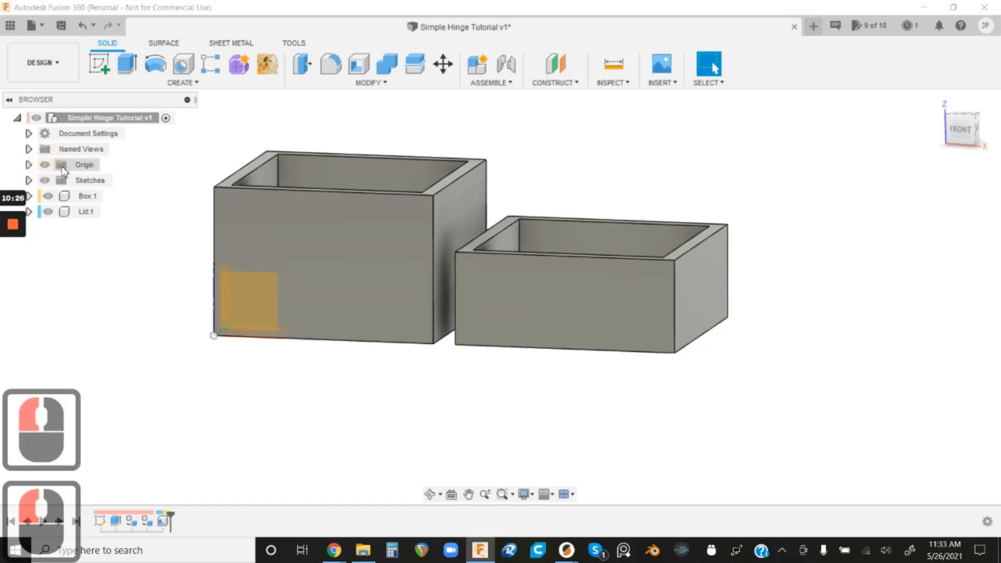
- Temporarily hide the Box and Lid components to examine the origin planes on their own
{"action": "left_click", "coordinate": [48, 196]}
{"action": "left_click", "coordinate": [48, 212]}
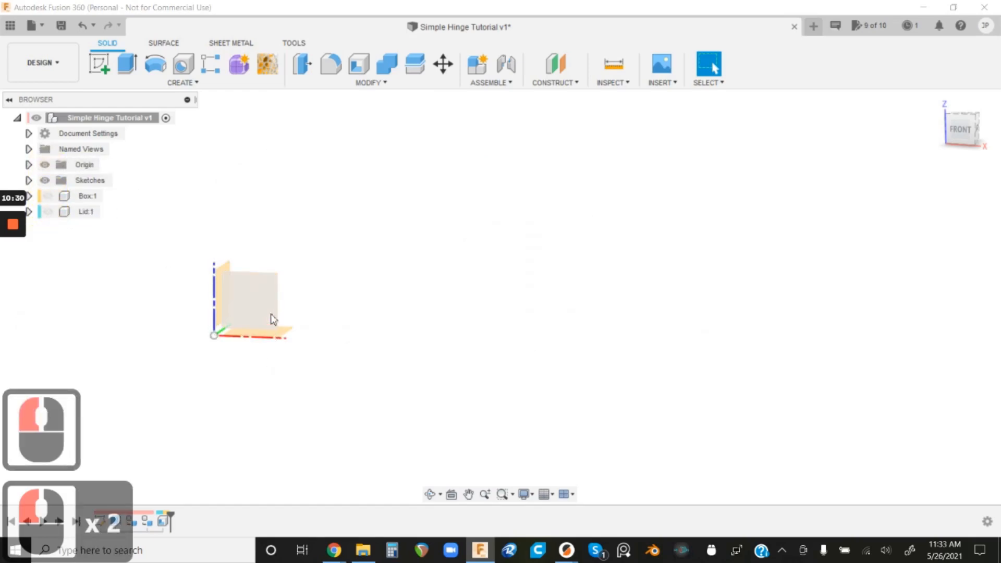
{"action": "left_click", "coordinate": [48, 196]}
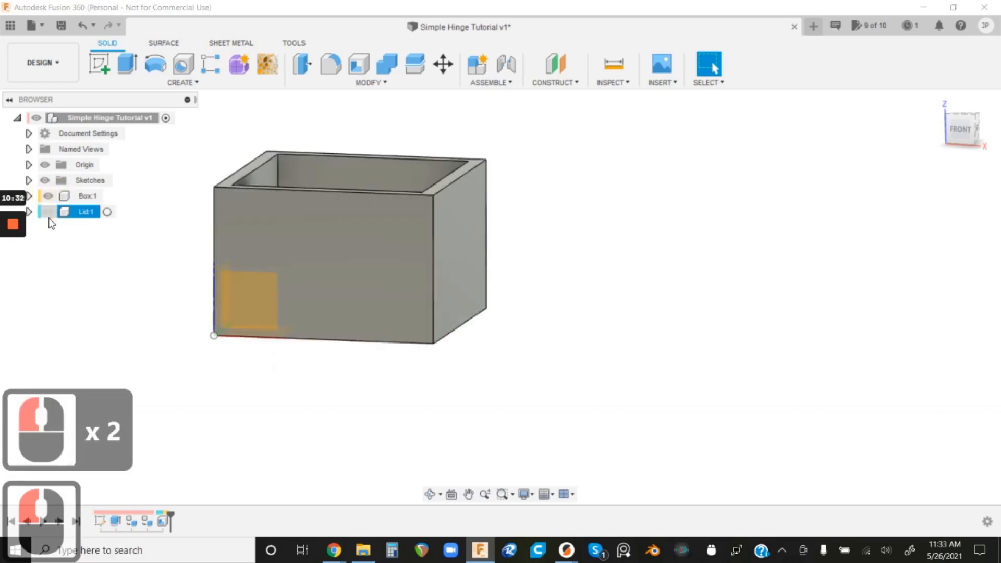
{"action": "left_click", "coordinate": [48, 212]}
- Edit the base extrusion of both profiles to extend symmetrically from the profile plane, 30 mm to each side
{"action": "left_click", "coordinate": [964, 125]}
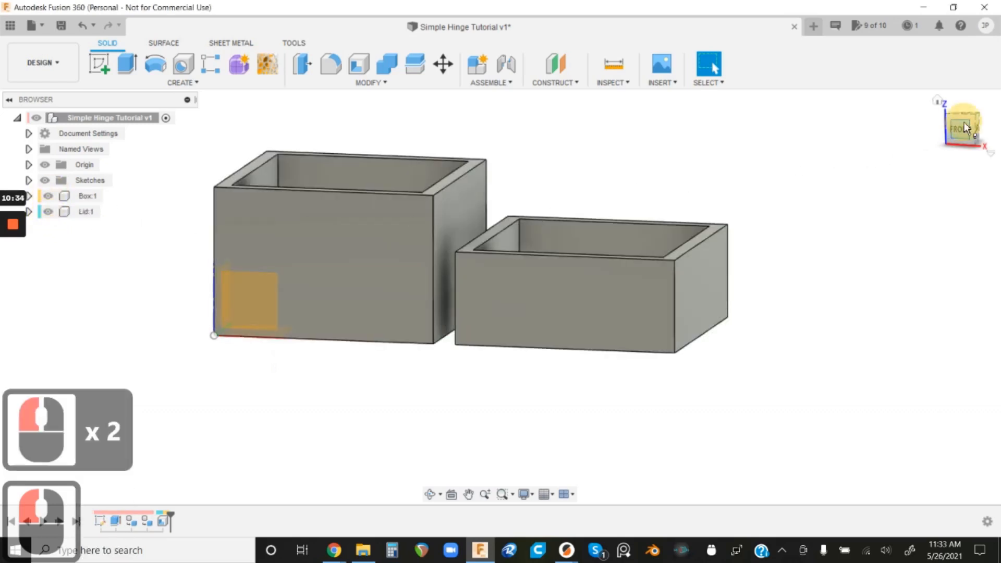
{"action": "left_click", "coordinate": [986, 129]}
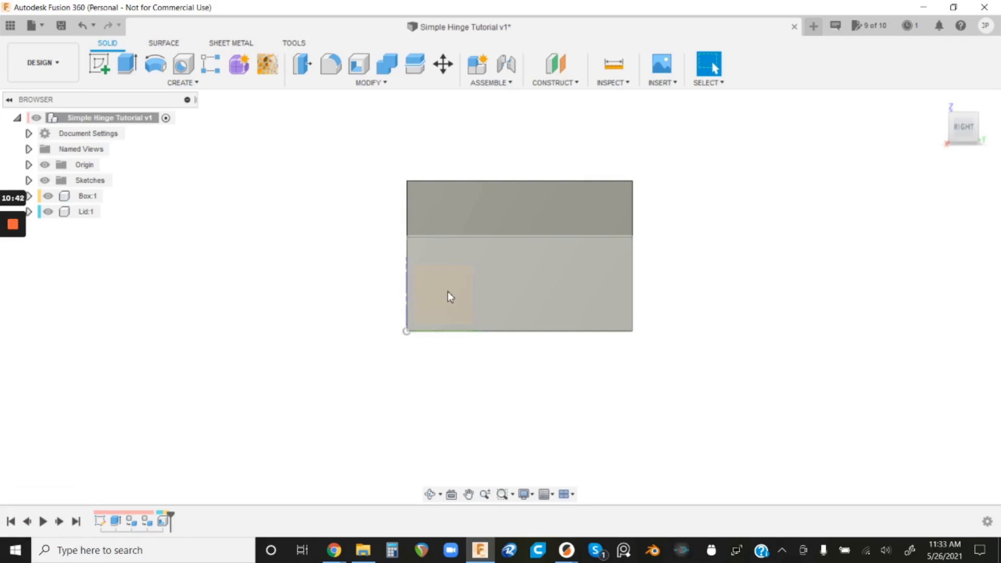
{"action": "right_click", "coordinate": [116, 521]}
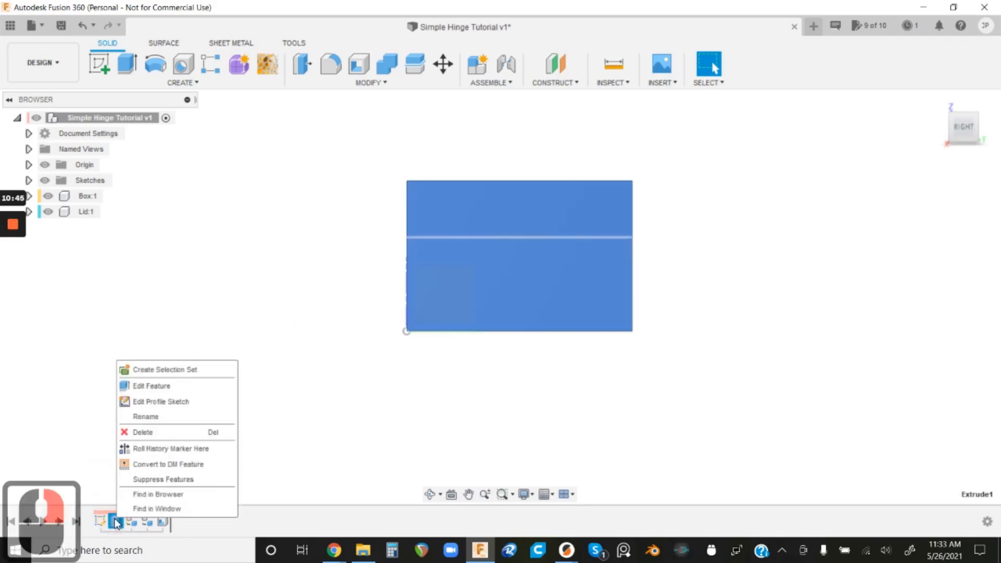
{"action": "left_click", "coordinate": [165, 387]}
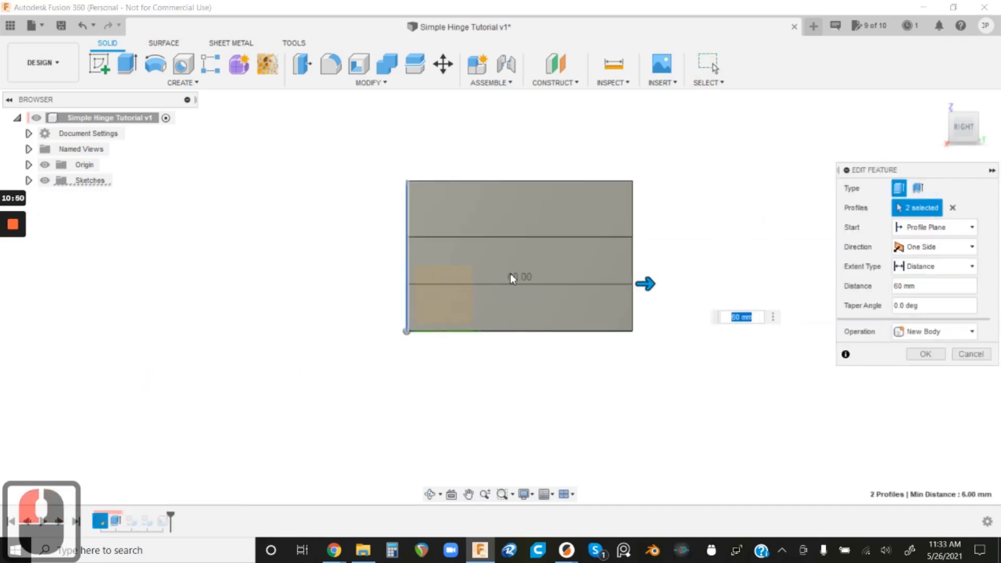
{"action": "left_click", "coordinate": [913, 250]}
{"action": "left_click", "coordinate": [918, 293]}
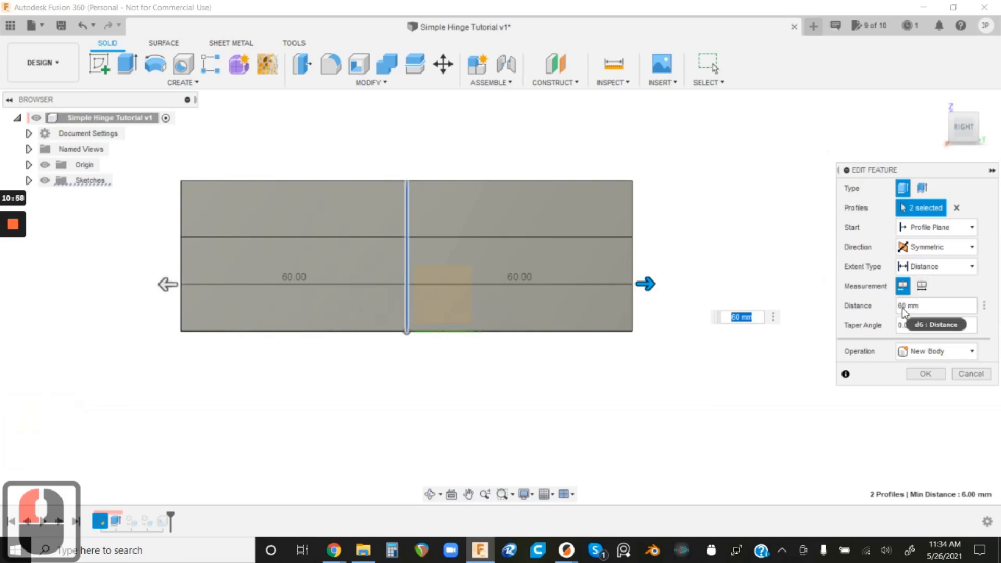
{"action": "left_click", "coordinate": [734, 317]}
{"action": "triple_click", "coordinate": [734, 317]}
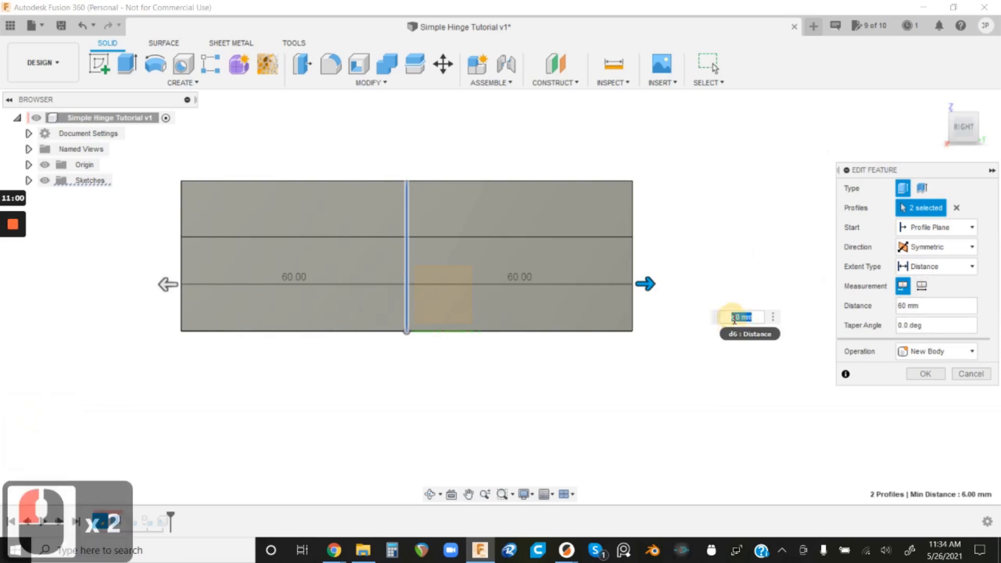
{"action": "type", "text": "30"}
{"action": "key", "text": "Return"}
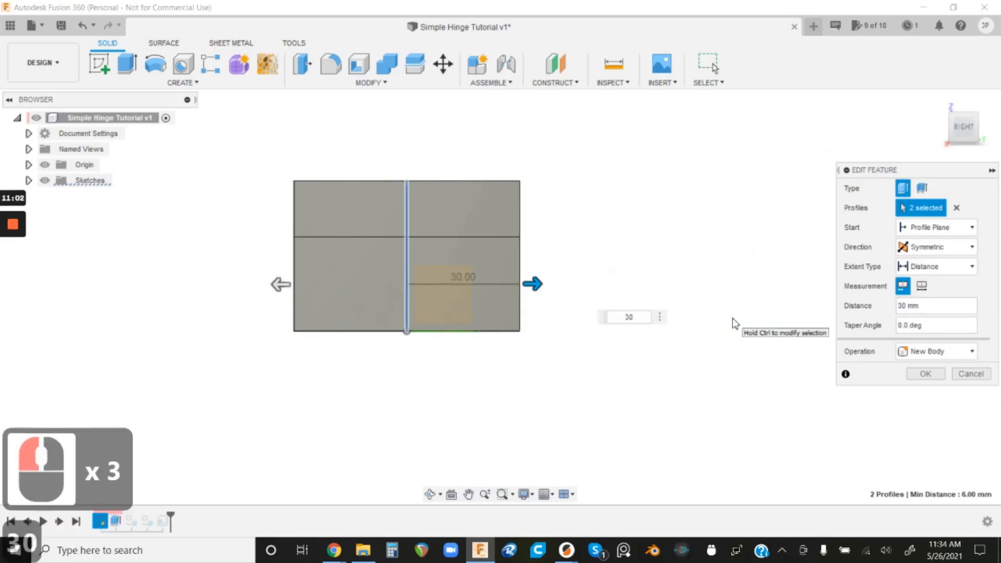
{"action": "key", "text": "Return"}
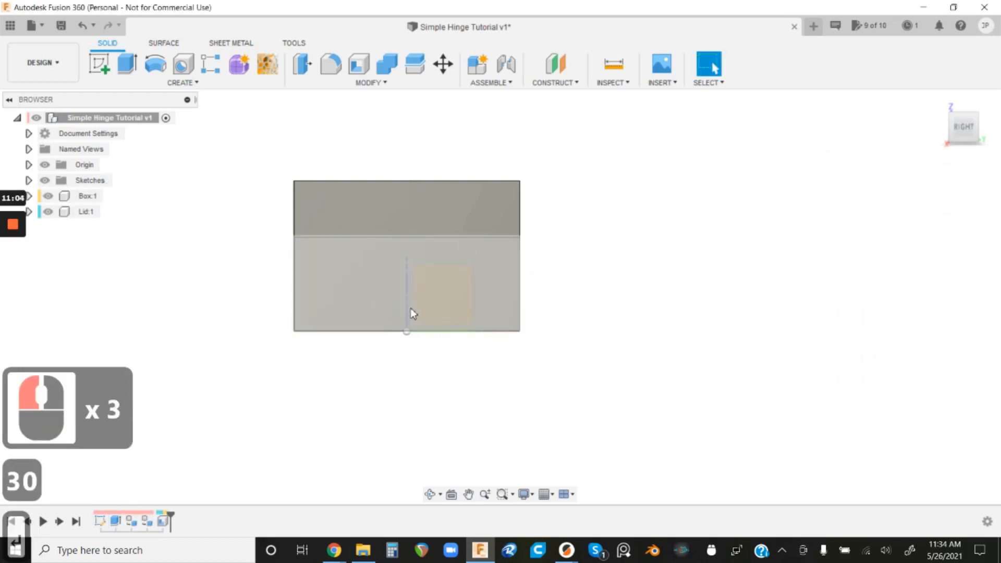
- Open the base sketch with the box and lid profiles for editing, seen from the front
{"action": "middle_click_drag", "start_coordinate": [287, 258], "coordinate": [381, 284], "text": "shift"}
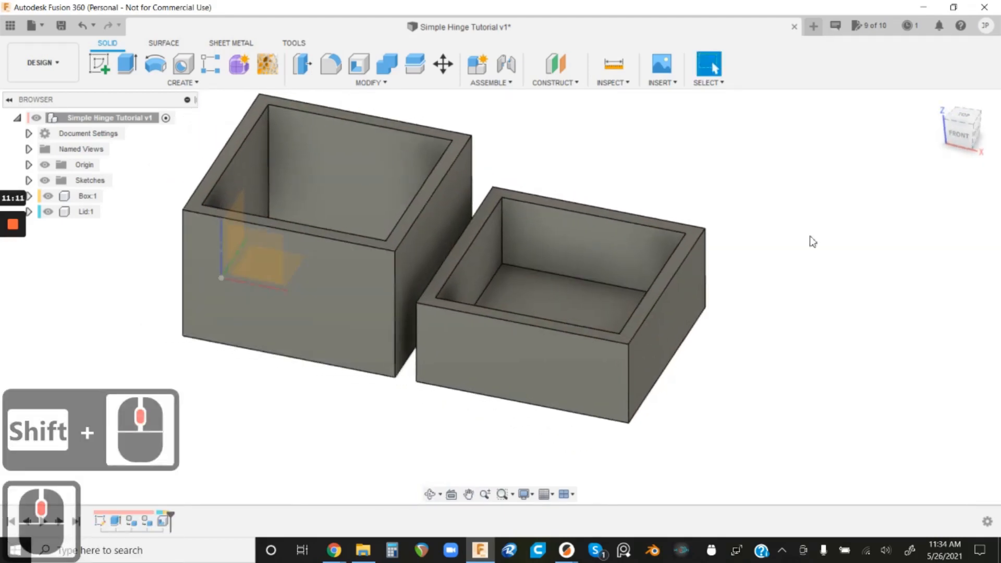
{"action": "left_click", "coordinate": [962, 136]}
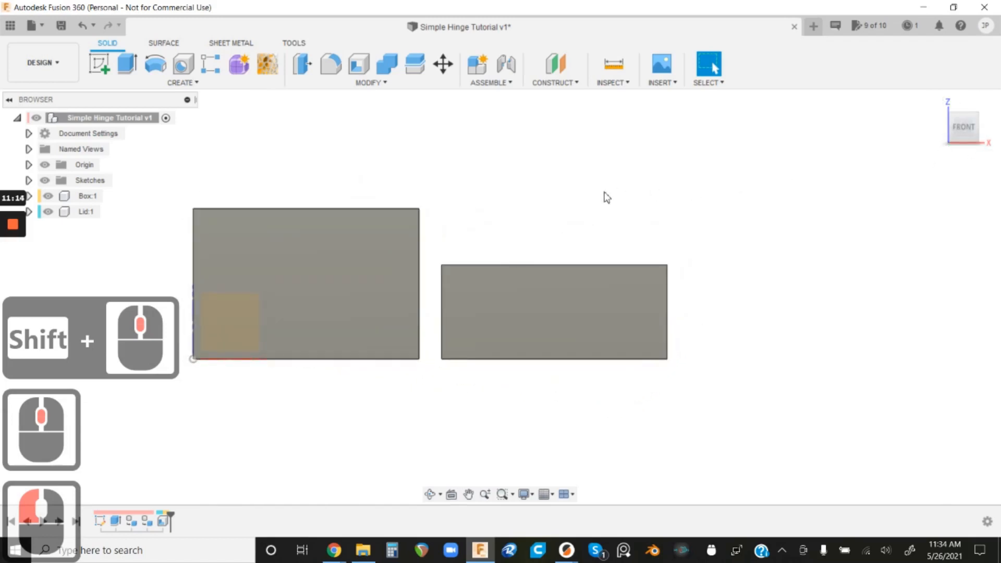
{"action": "scroll", "coordinate": [545, 213], "scroll_direction": "down", "scroll_amount": 2}
{"action": "scroll", "coordinate": [428, 224], "scroll_direction": "up", "scroll_amount": 7}
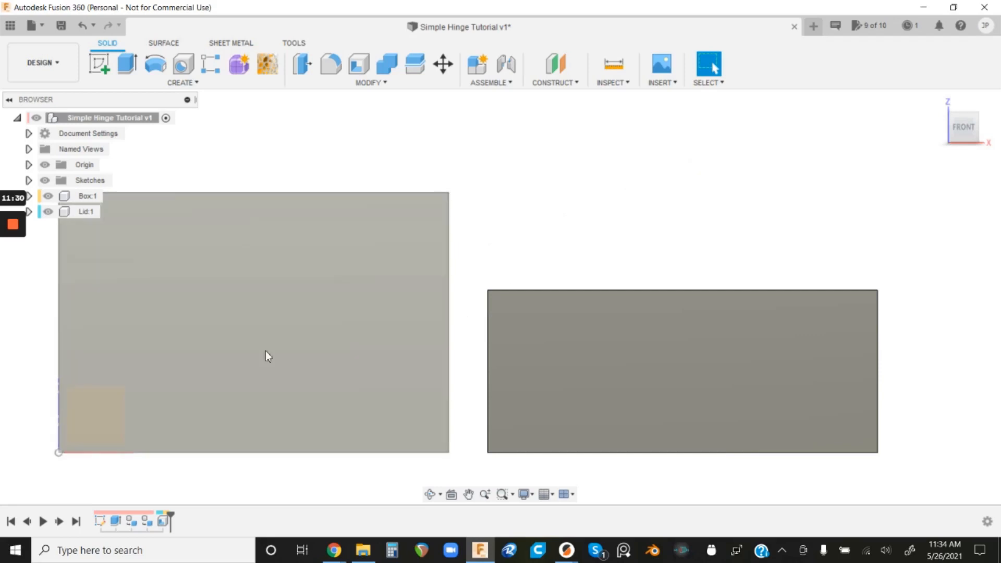
{"action": "right_click", "coordinate": [99, 518]}
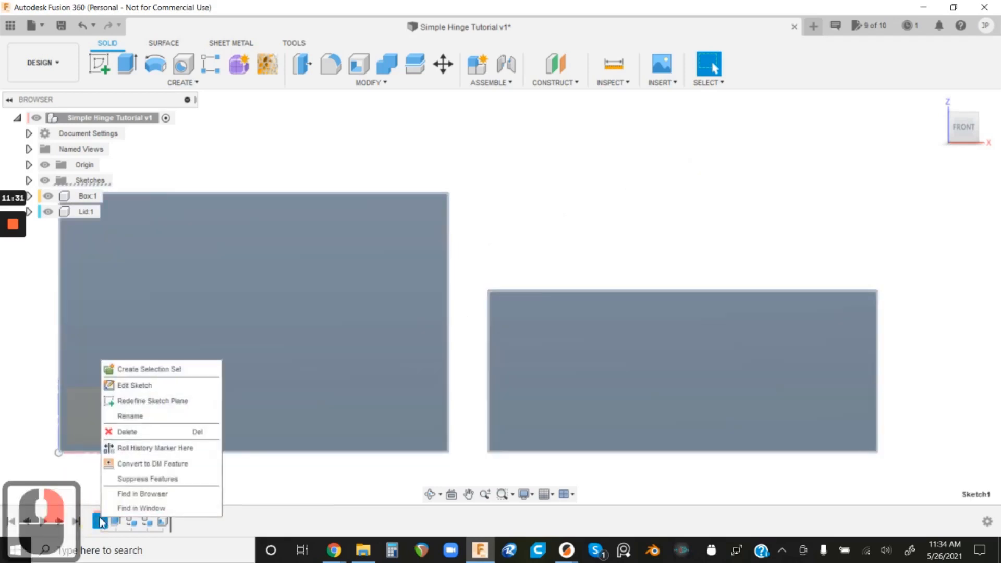
{"action": "left_click", "coordinate": [138, 385]}
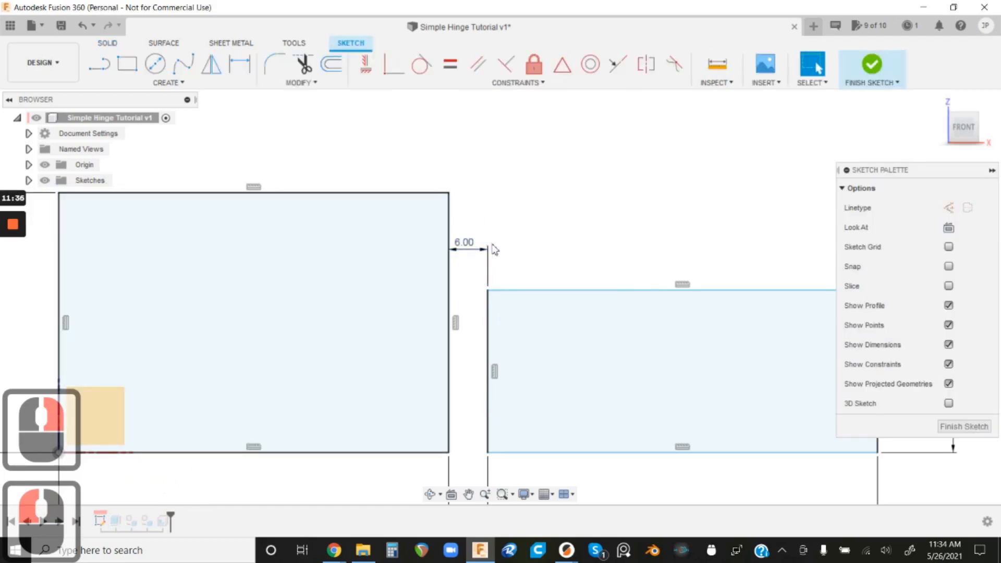
- Sketch a 3 mm diameter circle in the empty area above the lid profile, near the 6 mm gap
{"action": "scroll", "coordinate": [505, 268], "scroll_direction": "down", "scroll_amount": 4}
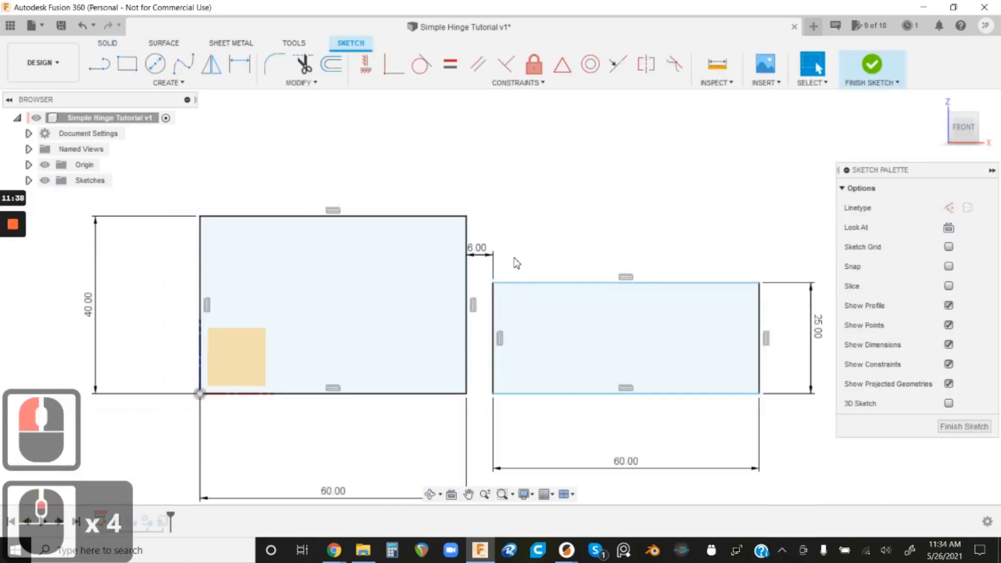
{"action": "scroll", "coordinate": [516, 262], "scroll_direction": "up", "scroll_amount": 10}
{"action": "scroll", "coordinate": [516, 262], "scroll_direction": "up", "scroll_amount": 2}
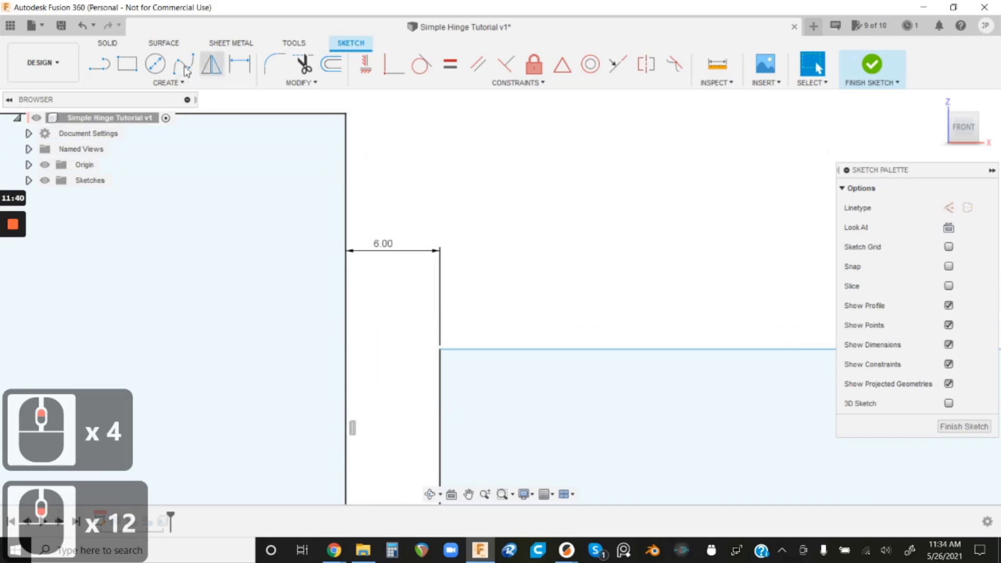
{"action": "left_click", "coordinate": [155, 63]}
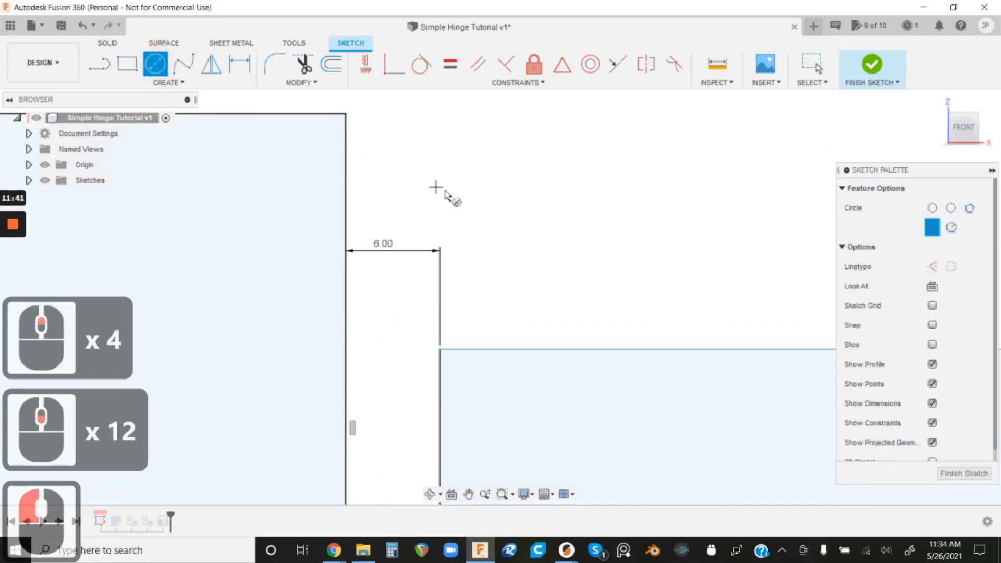
{"action": "left_click", "coordinate": [537, 228]}
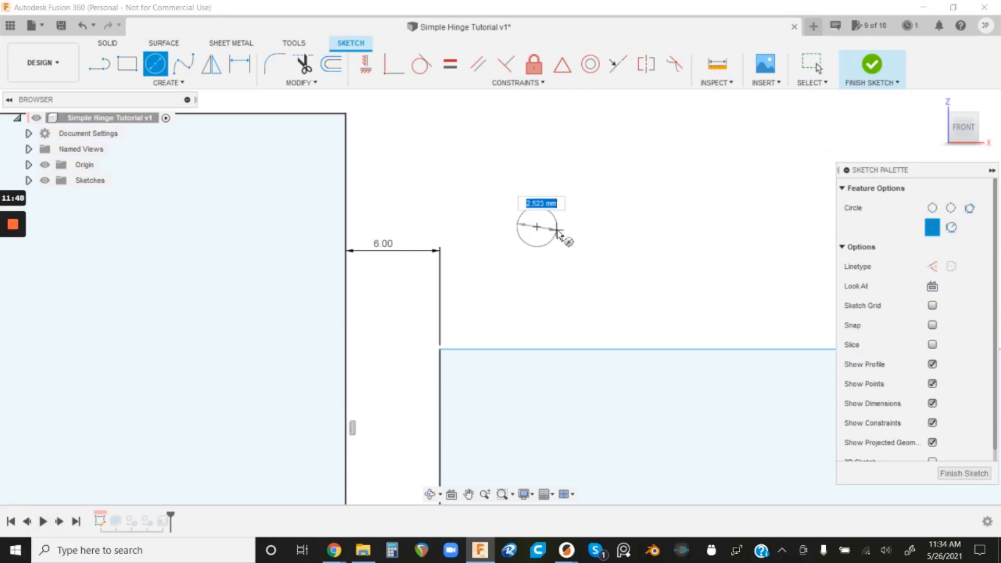
{"action": "type", "text": "3"}
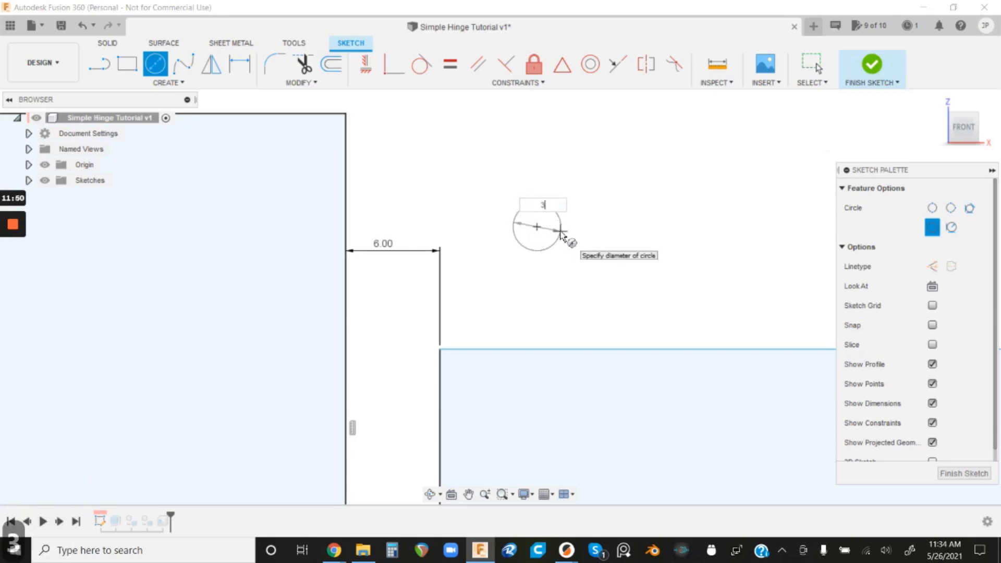
{"action": "key", "text": "Return"}
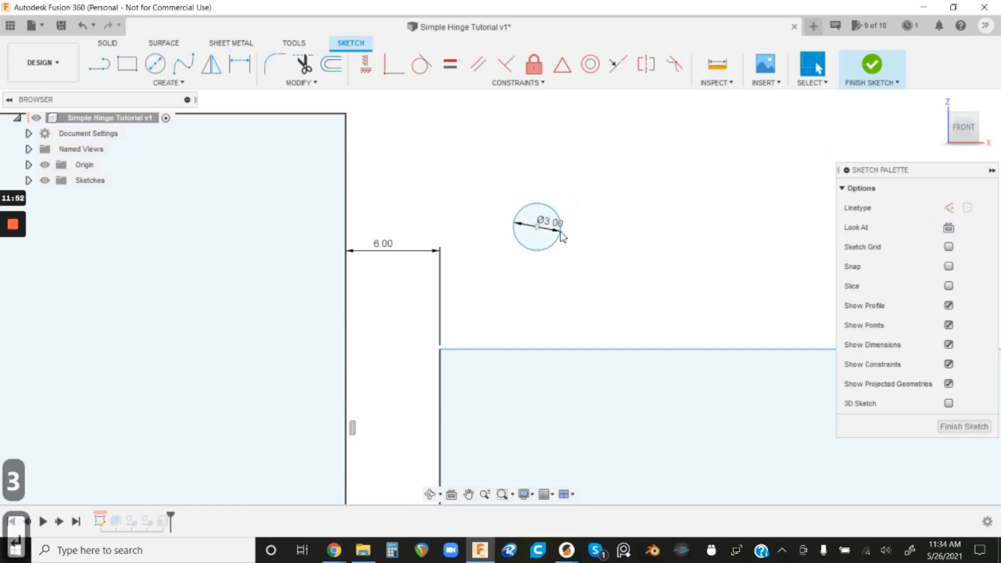
- Sketch a second circle of 3.4 mm diameter concentric with the 3 mm circle
{"action": "scroll", "coordinate": [600, 232], "scroll_direction": "up", "scroll_amount": 6}
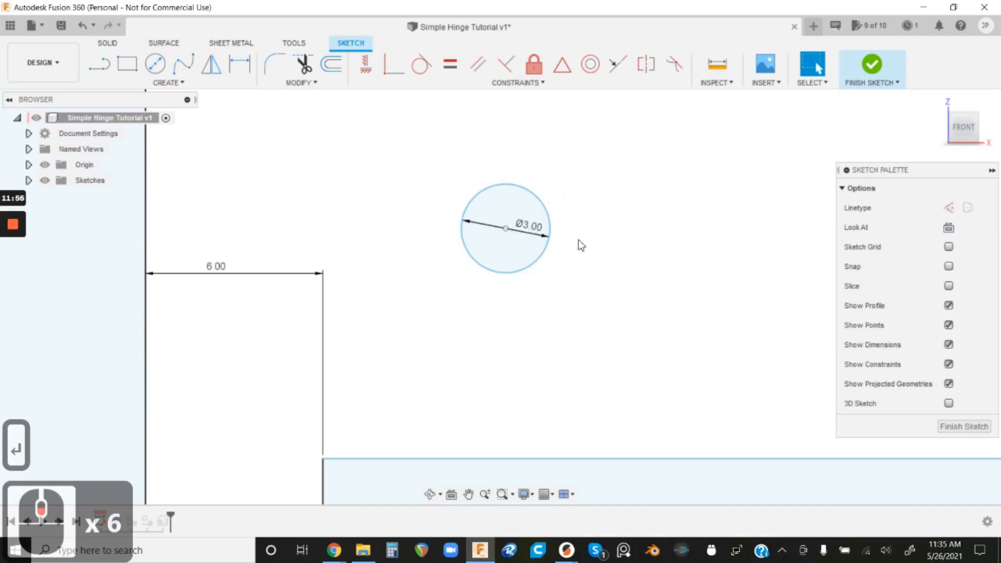
{"action": "left_click", "coordinate": [160, 68]}
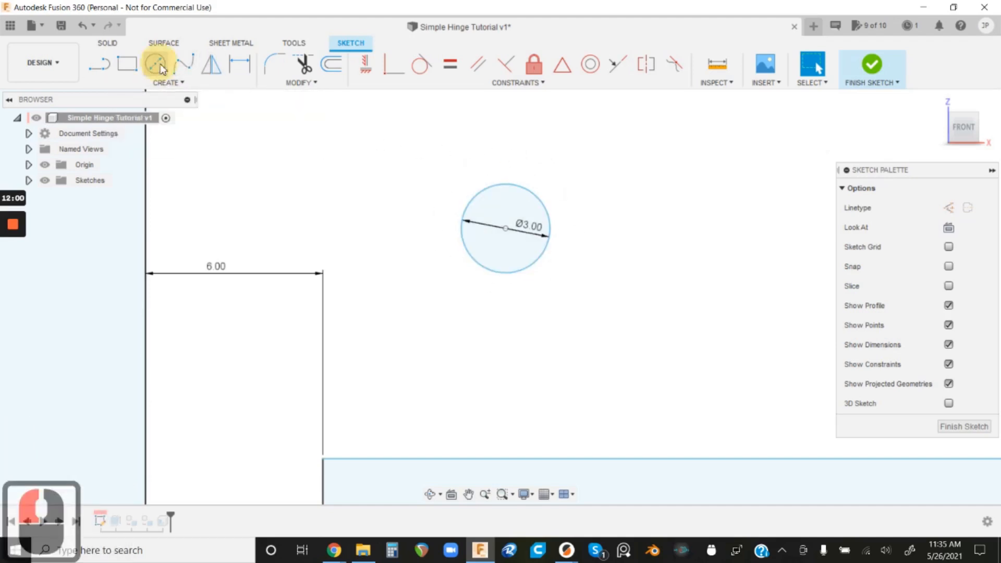
{"action": "left_click", "coordinate": [506, 231]}
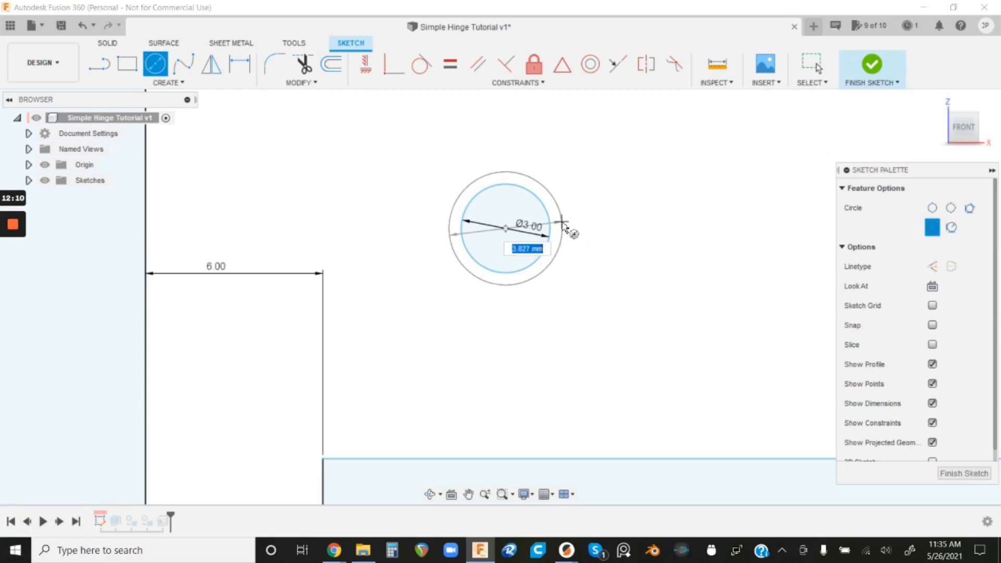
{"action": "type", "text": "3"}
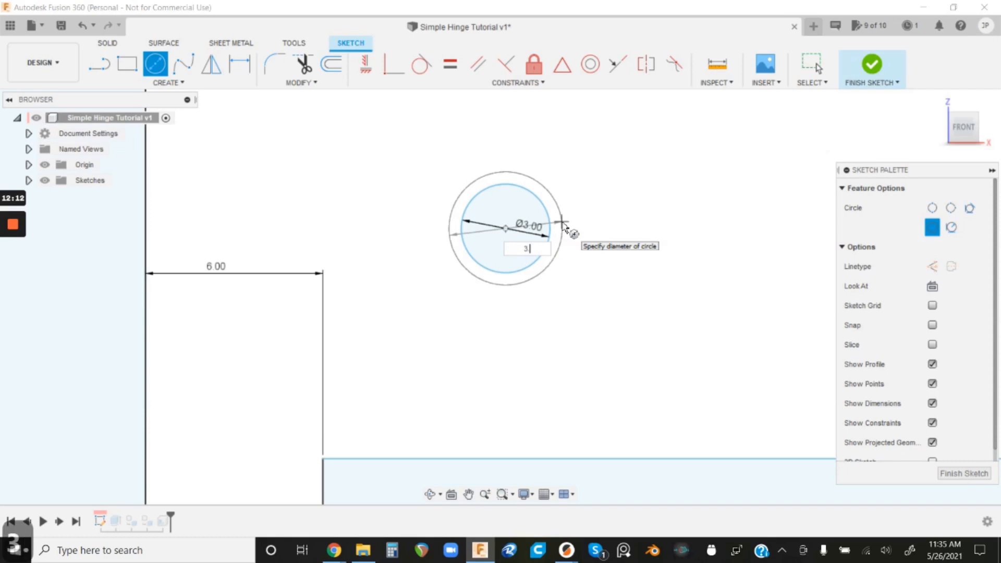
{"action": "type", "text": ".3"}
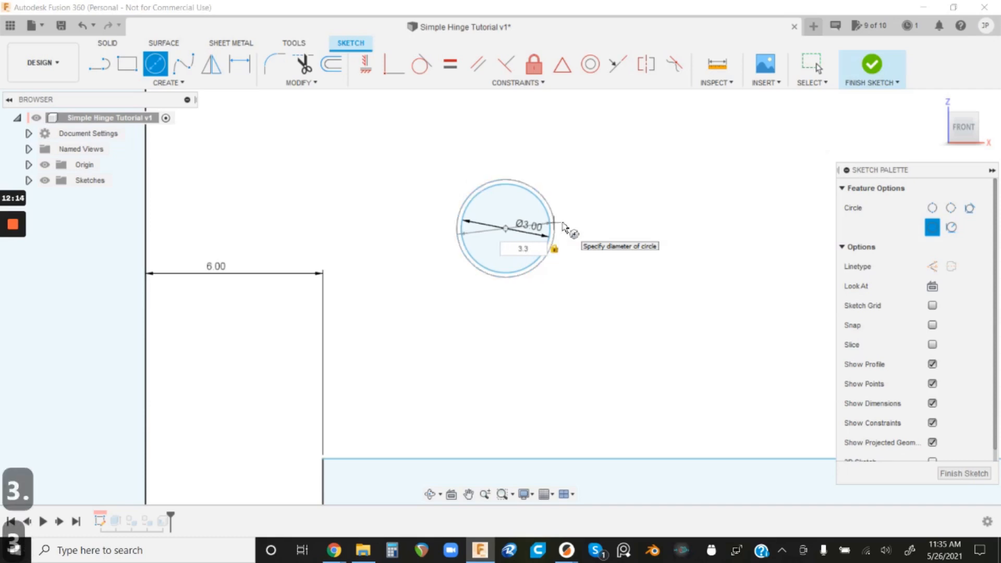
{"action": "key", "text": "BackSpace"}
{"action": "type", "text": "4"}
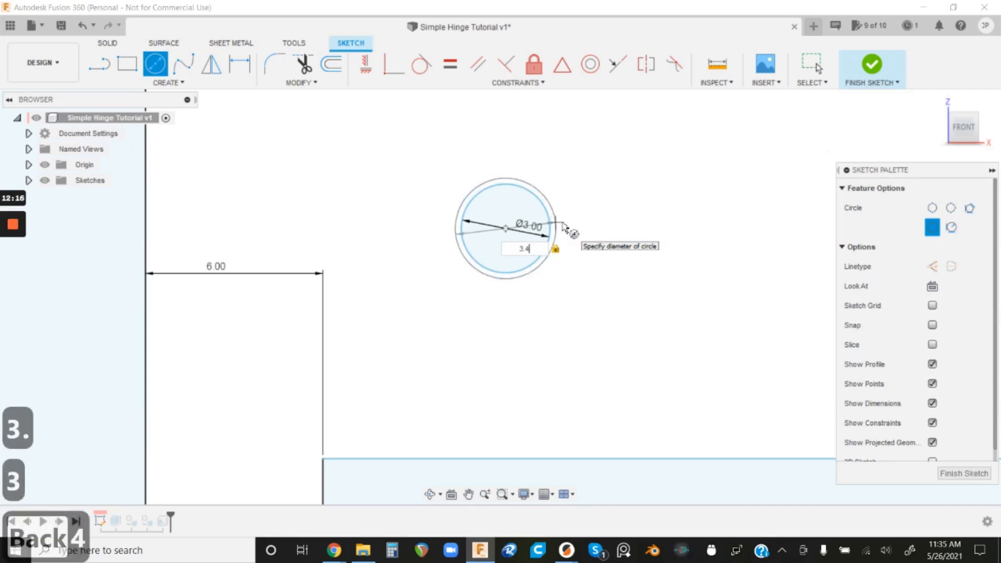
{"action": "key", "text": "Return"}
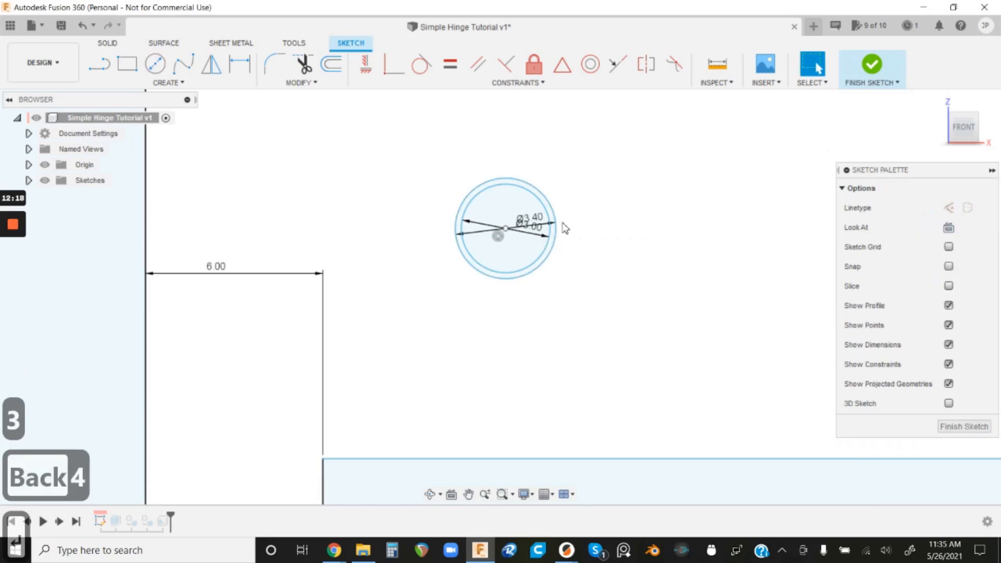
- Try a diameter of 3.2 mm for the outer circle, and restore it to 3.4 mm
{"action": "scroll", "coordinate": [564, 228], "scroll_direction": "up", "scroll_amount": 7}
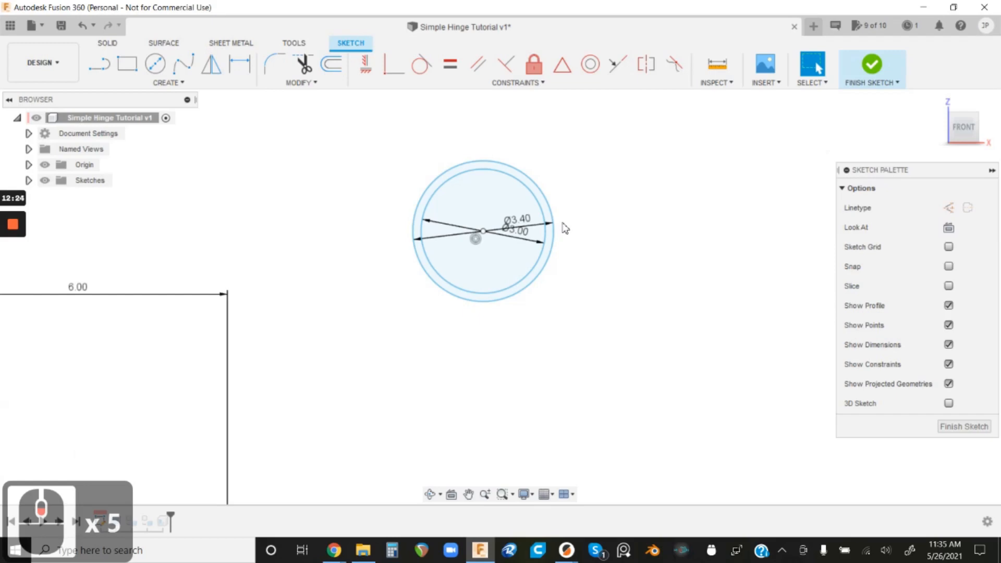
{"action": "scroll", "coordinate": [564, 228], "scroll_direction": "up", "scroll_amount": 2}
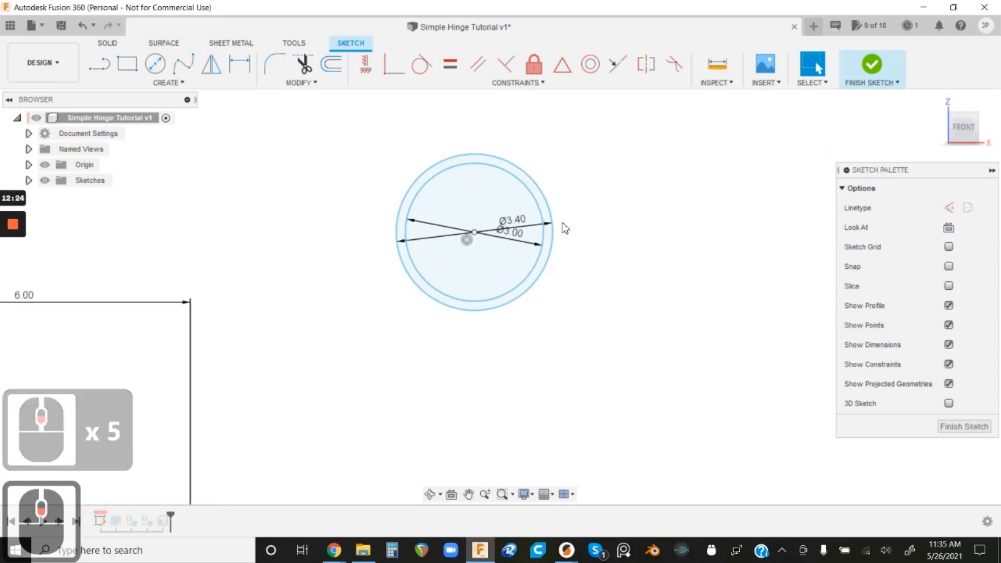
{"action": "double_click", "coordinate": [515, 223]}
{"action": "type", "text": "3.2"}
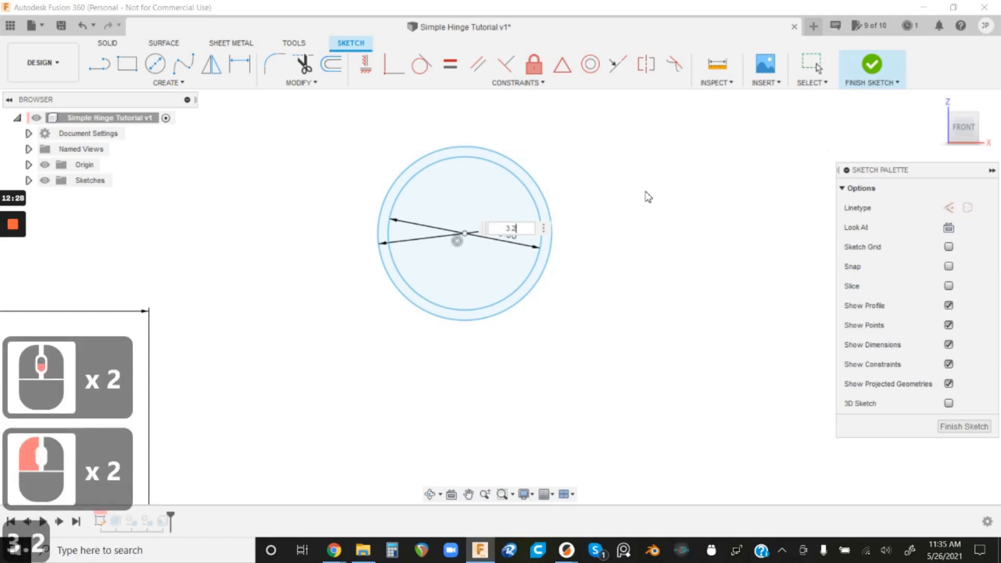
{"action": "key", "text": "Return"}
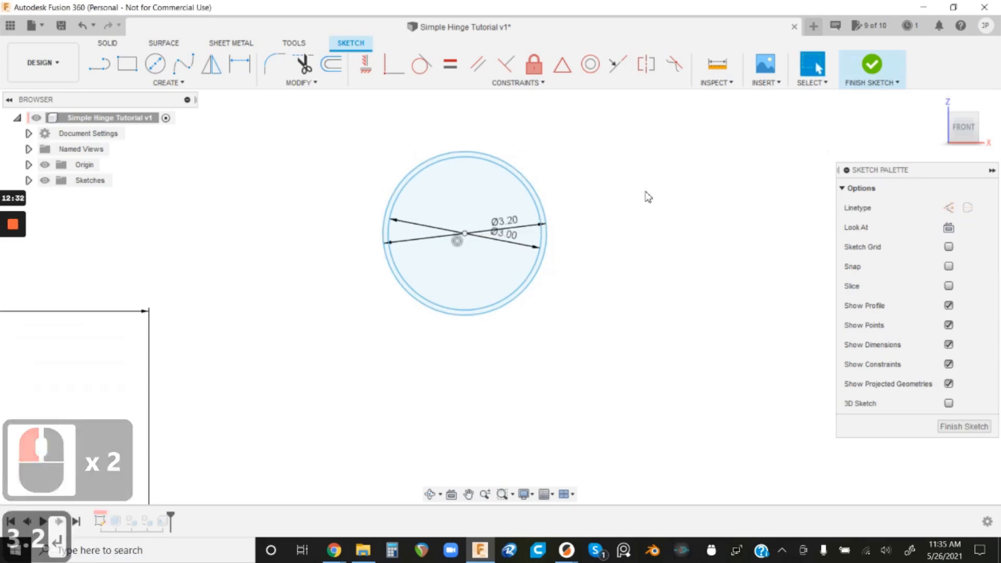
{"action": "double_click", "coordinate": [514, 225]}
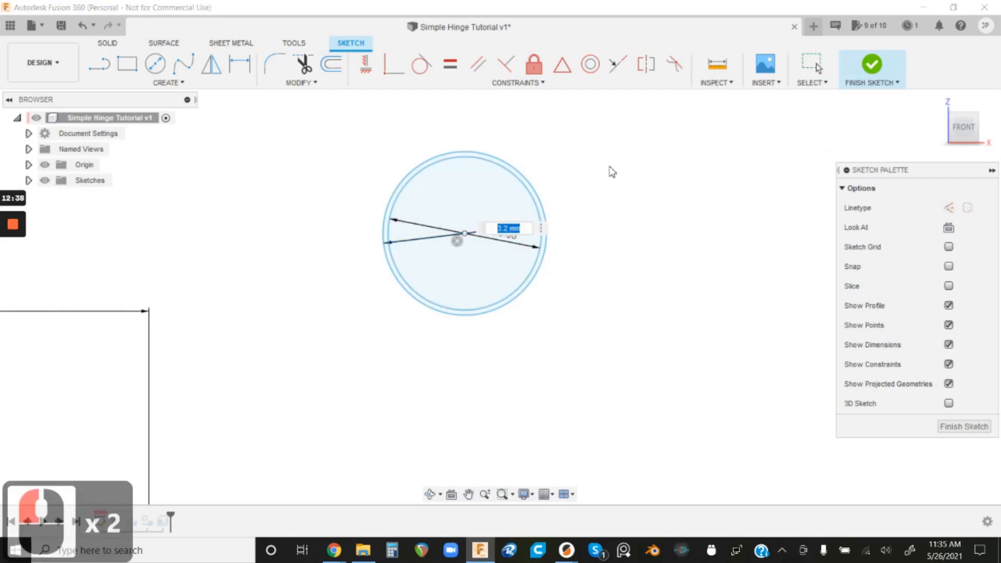
{"action": "type", "text": "3.4"}
{"action": "key", "text": "Return"}
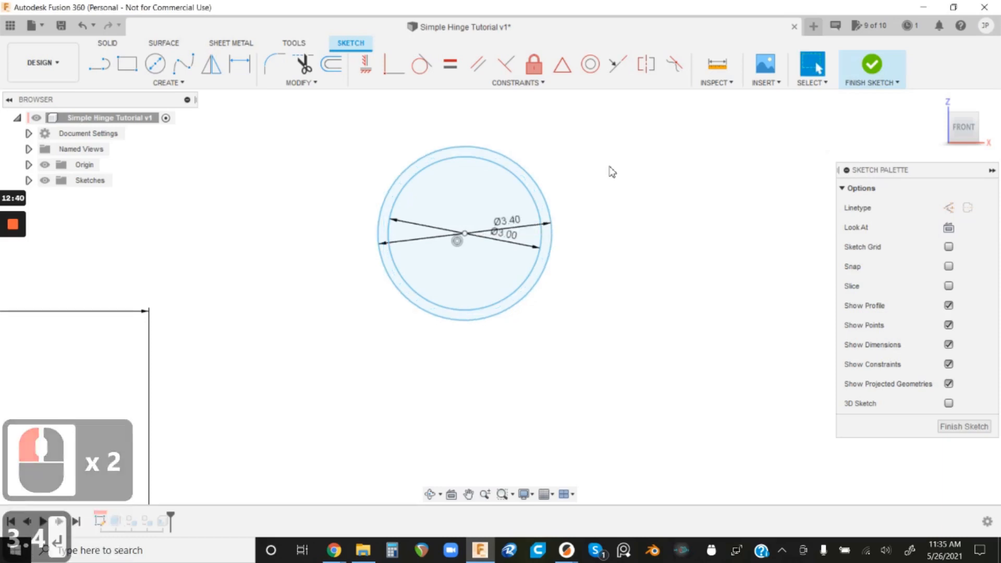
- Set the outer circle's diameter to 3.8 mm
{"action": "double_click", "coordinate": [510, 223]}
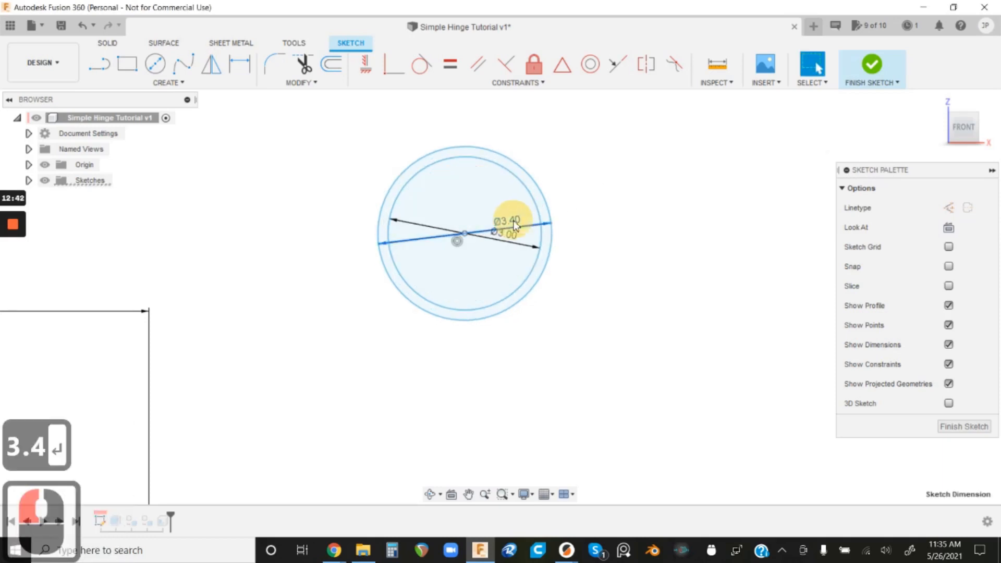
{"action": "type", "text": "3.0"}
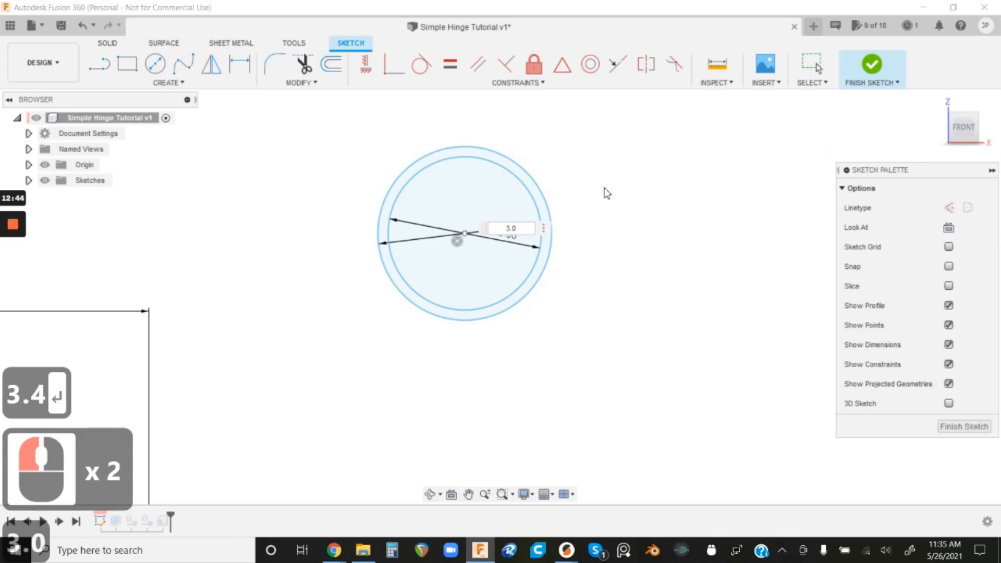
{"action": "key", "text": "BackSpace"}
{"action": "type", "text": "8"}
{"action": "key", "text": "Return"}
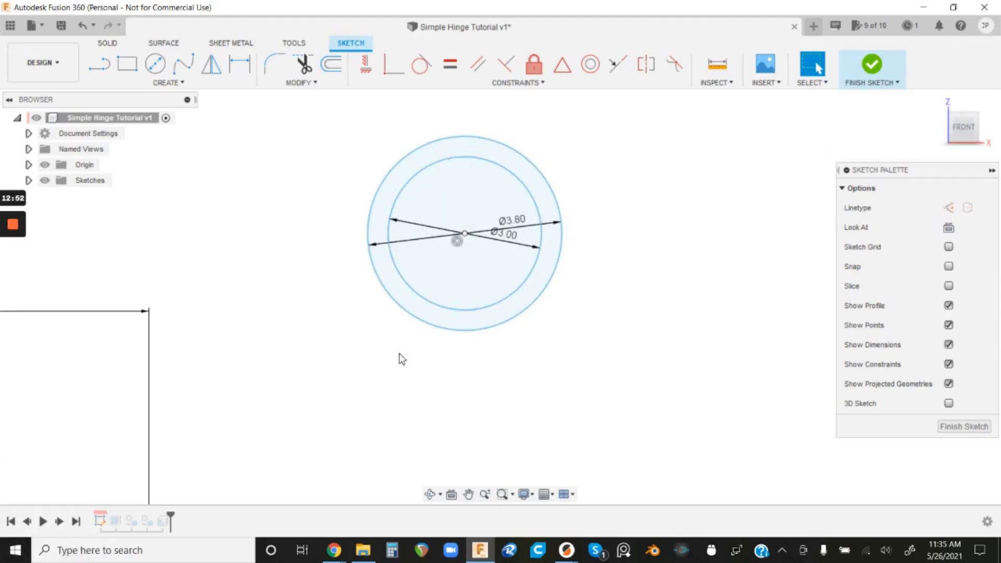
{"action": "scroll", "coordinate": [402, 360], "scroll_direction": "down", "scroll_amount": 2}
{"action": "scroll", "coordinate": [399, 356], "scroll_direction": "down", "scroll_amount": 1}
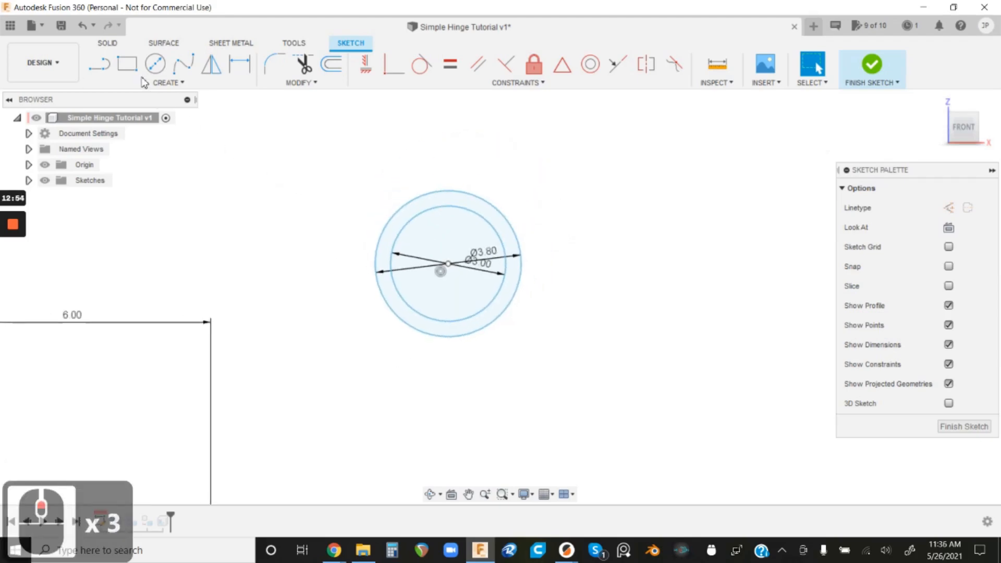
{"action": "scroll", "coordinate": [578, 239], "scroll_direction": "down", "scroll_amount": 4}
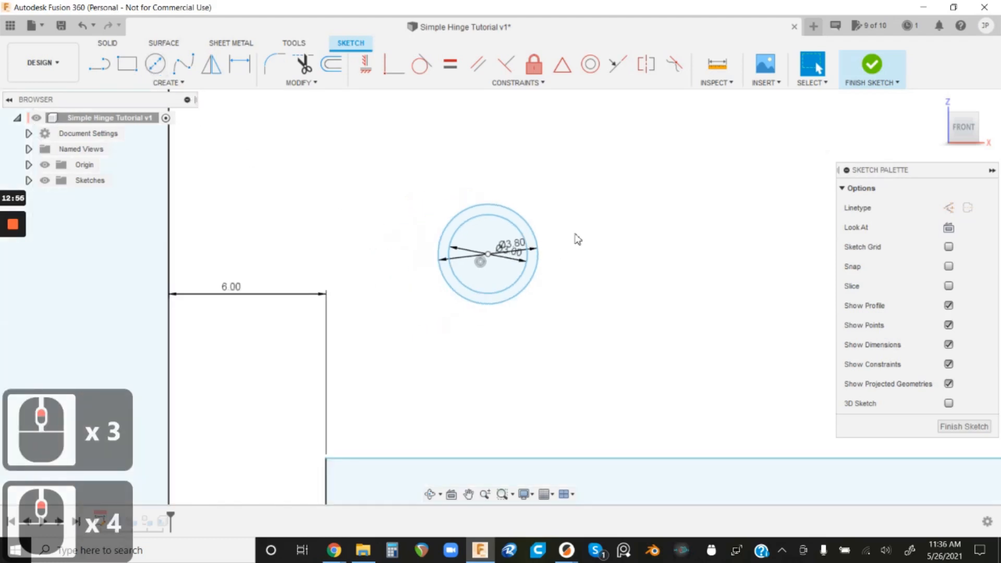
{"action": "scroll", "coordinate": [520, 217], "scroll_direction": "up", "scroll_amount": 3}
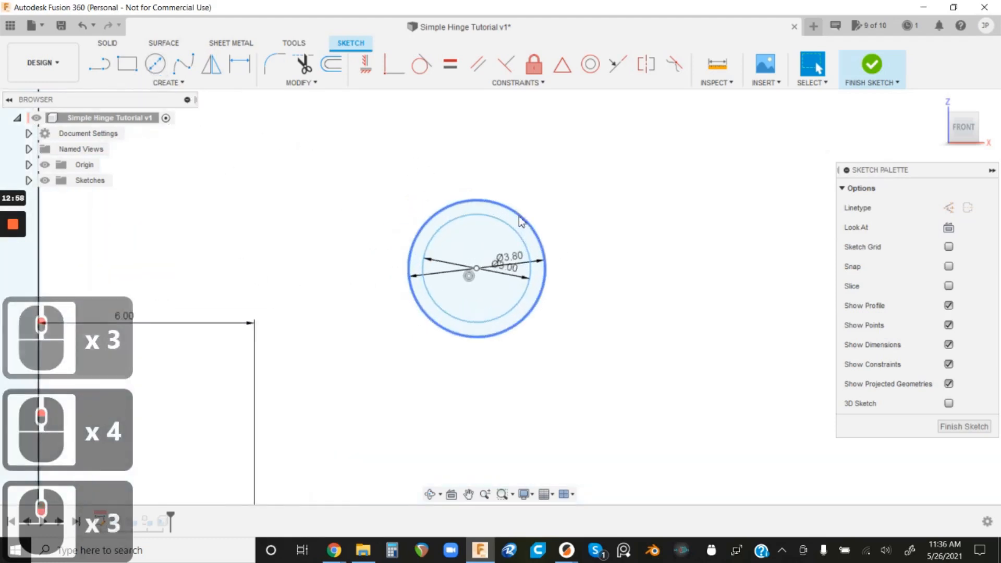
{"action": "scroll", "coordinate": [448, 250], "scroll_direction": "down", "scroll_amount": 4}
{"action": "left_click", "coordinate": [155, 63]}
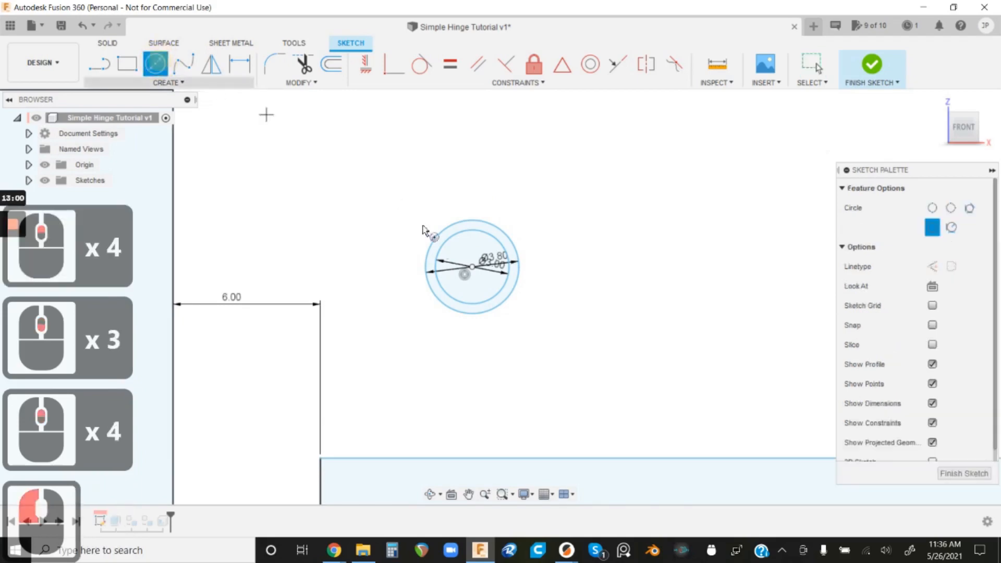
{"action": "left_click", "coordinate": [473, 268]}
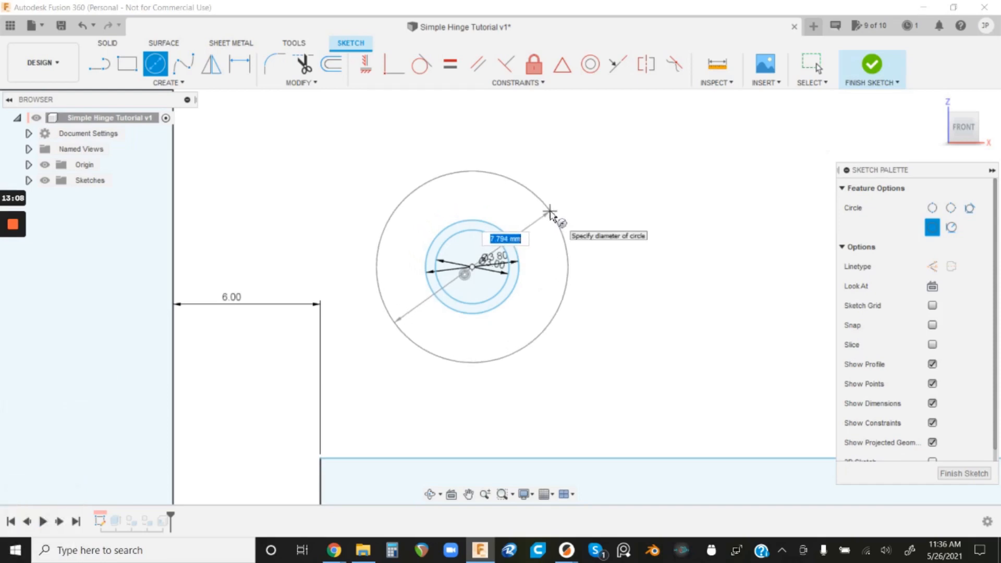
{"action": "key", "text": "Escape"}
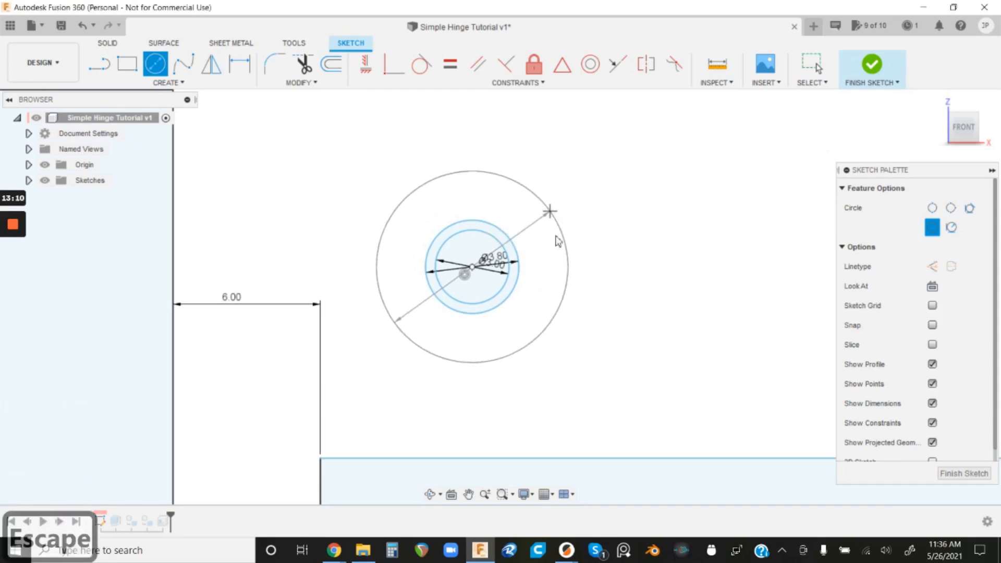
{"action": "key", "text": "Escape"}
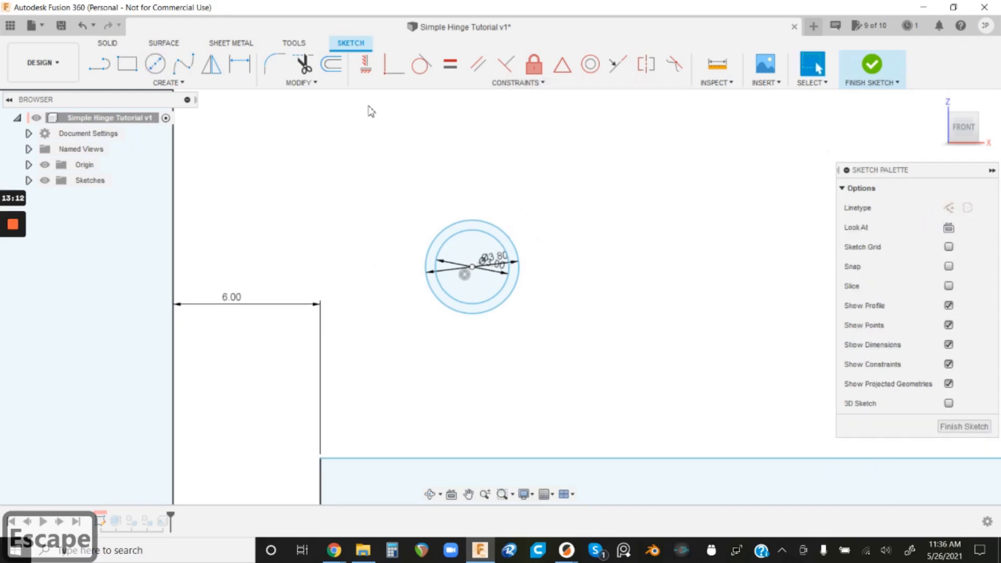
- Offset the 3.8 mm circle outward by 3 mm to form the hinge's outer ring
{"action": "left_click", "coordinate": [332, 64]}
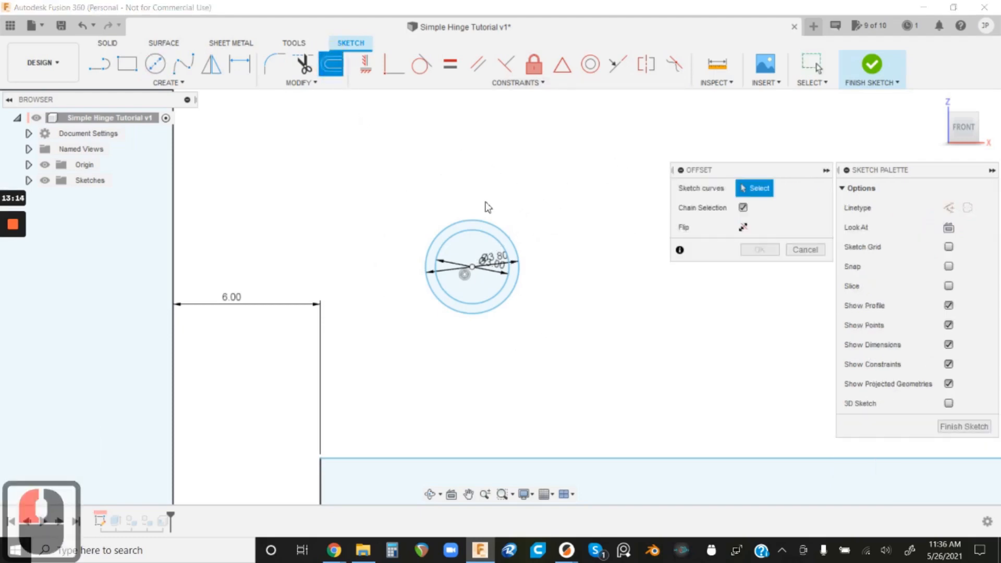
{"action": "left_click", "coordinate": [500, 230]}
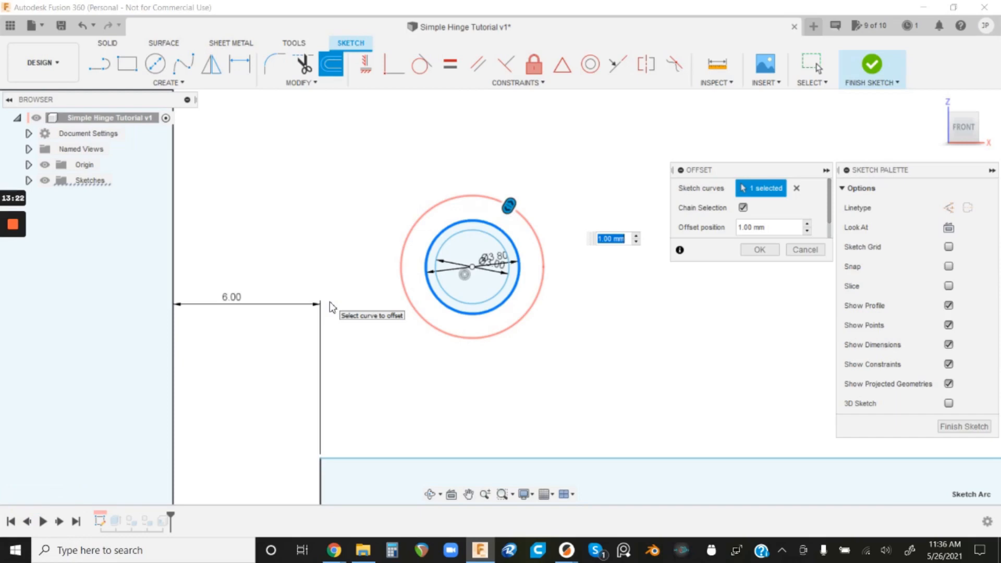
{"action": "type", "text": "3"}
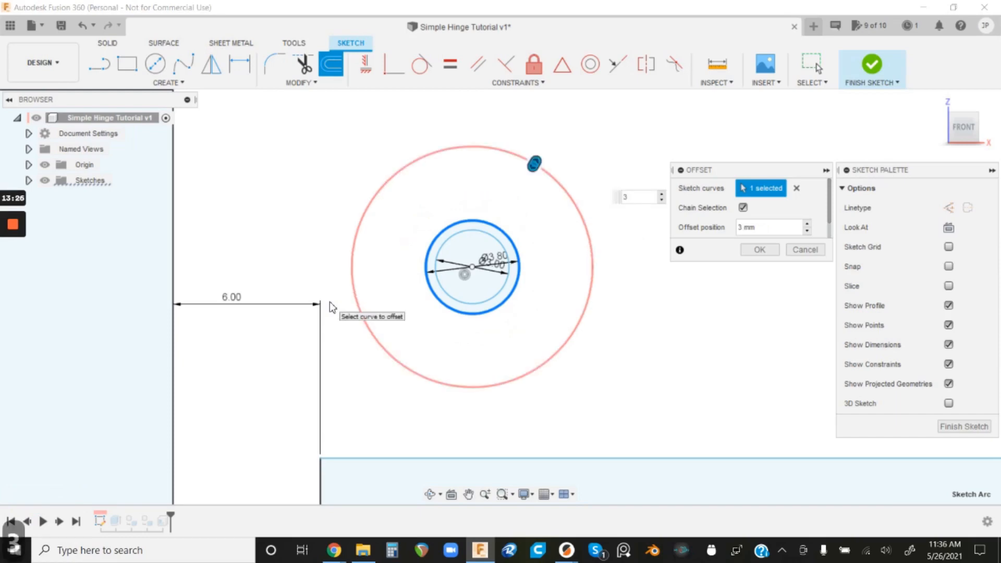
{"action": "key", "text": "Return"}
- Move the hinge circles farther away from the box profile and place the 6 mm gap dimension lower, between the two profiles
{"action": "scroll", "coordinate": [346, 225], "scroll_direction": "down", "scroll_amount": 7}
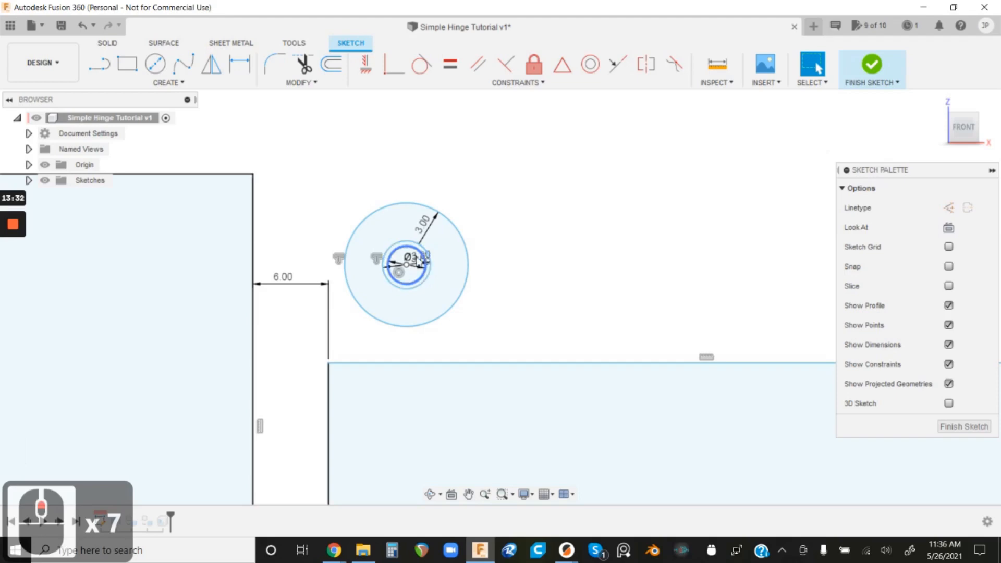
{"action": "scroll", "coordinate": [418, 259], "scroll_direction": "down", "scroll_amount": 3}
{"action": "scroll", "coordinate": [412, 263], "scroll_direction": "up", "scroll_amount": 11}
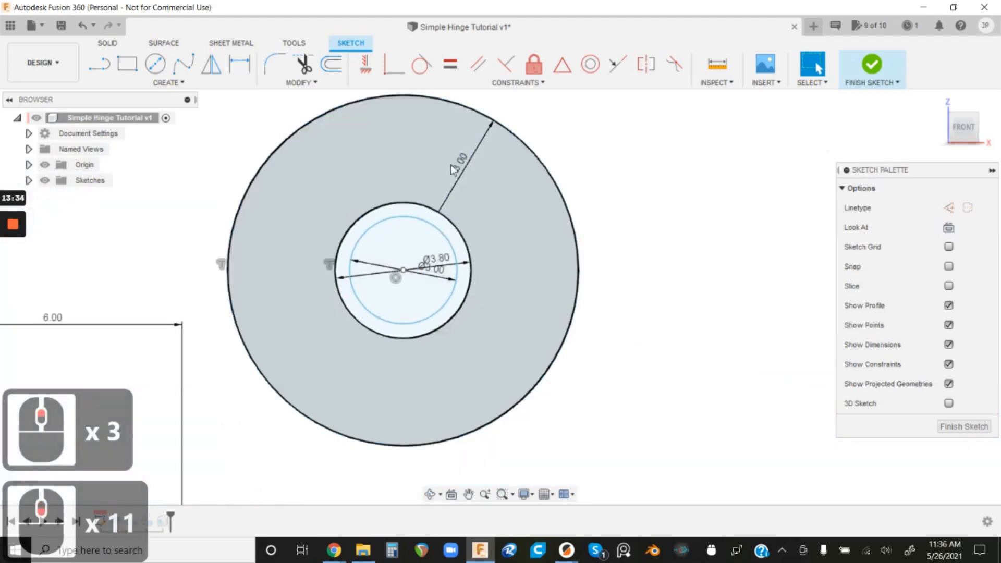
{"action": "scroll", "coordinate": [480, 198], "scroll_direction": "down", "scroll_amount": 9}
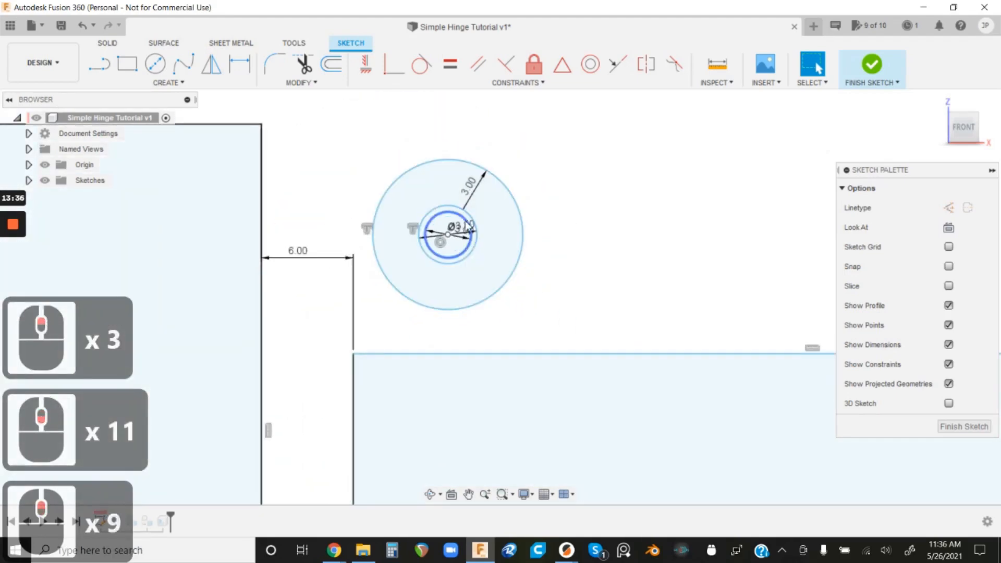
{"action": "left_click", "coordinate": [349, 134]}
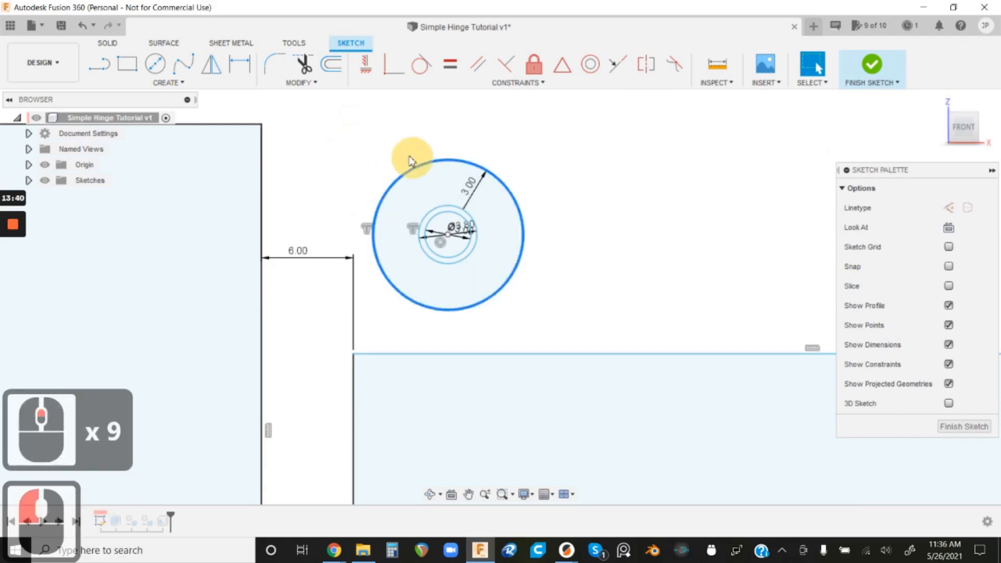
{"action": "mouse_move", "coordinate": [412, 163]}
{"action": "left_mouse_down"}
{"action": "mouse_move", "coordinate": [389, 142]}
{"action": "mouse_move", "coordinate": [486, 187]}
{"action": "mouse_move", "coordinate": [433, 138]}
{"action": "mouse_move", "coordinate": [498, 130]}
{"action": "mouse_move", "coordinate": [512, 169]}
{"action": "mouse_move", "coordinate": [417, 163]}
{"action": "mouse_move", "coordinate": [452, 180]}
{"action": "mouse_move", "coordinate": [464, 164]}
{"action": "mouse_move", "coordinate": [391, 179]}
{"action": "mouse_move", "coordinate": [279, 174]}
{"action": "mouse_move", "coordinate": [486, 158]}
{"action": "left_mouse_up"}
{"action": "left_click_drag", "start_coordinate": [301, 262], "coordinate": [308, 392]}
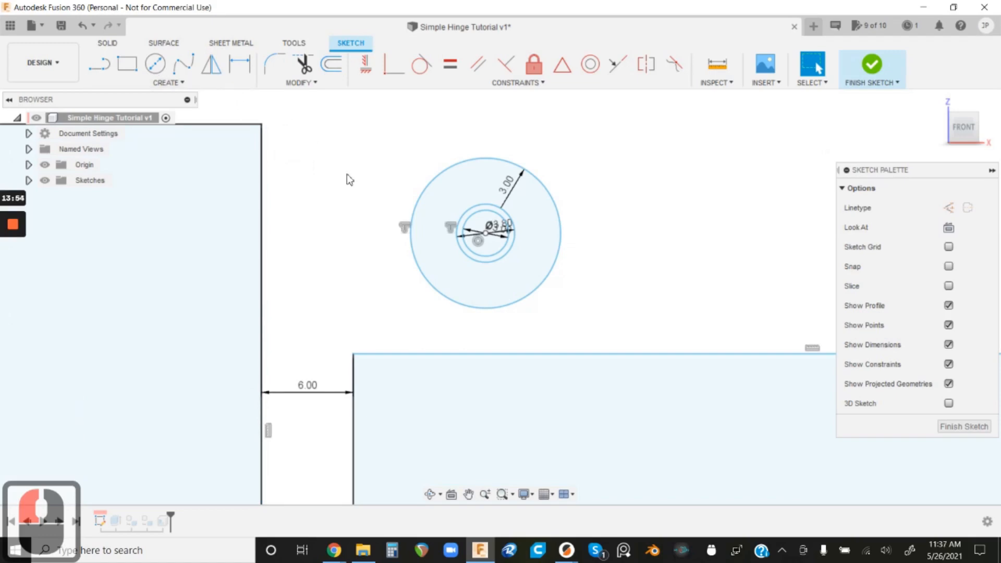
- Dimension the hinge circles' centre horizontally at 3 mm from the box profile's vertical edge facing the lid
{"action": "key", "text": "d"}
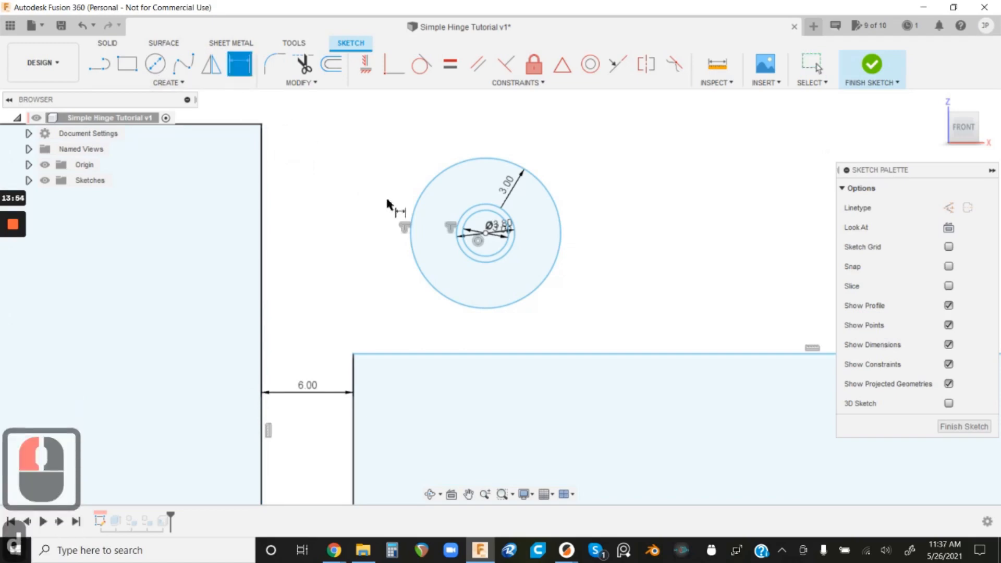
{"action": "left_click", "coordinate": [486, 238]}
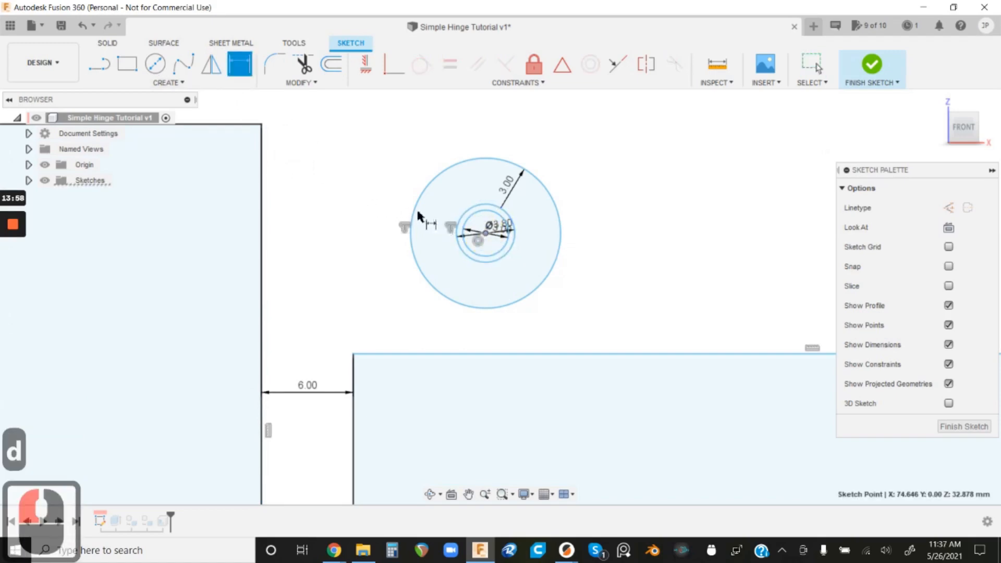
{"action": "left_click", "coordinate": [263, 163]}
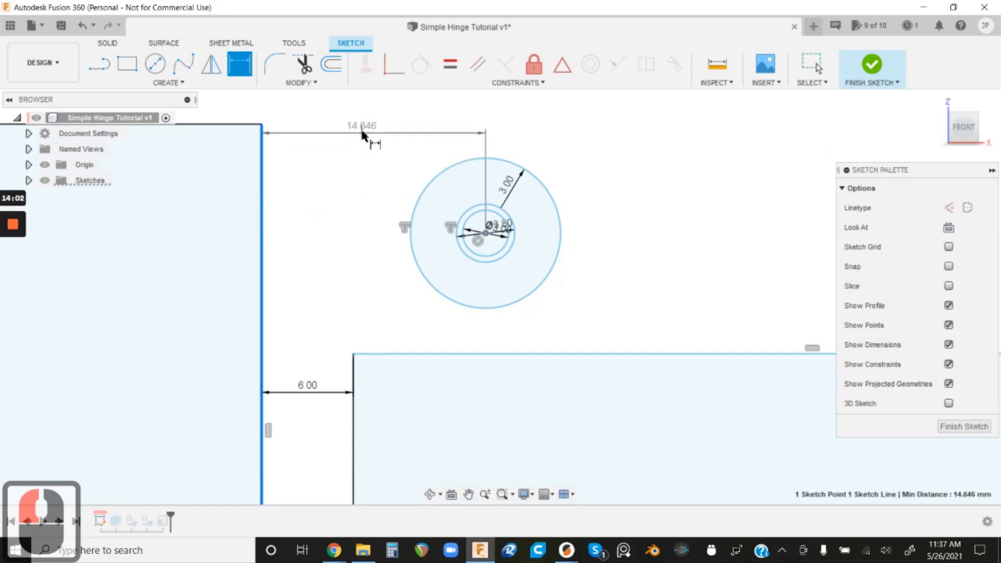
{"action": "left_click", "coordinate": [362, 121]}
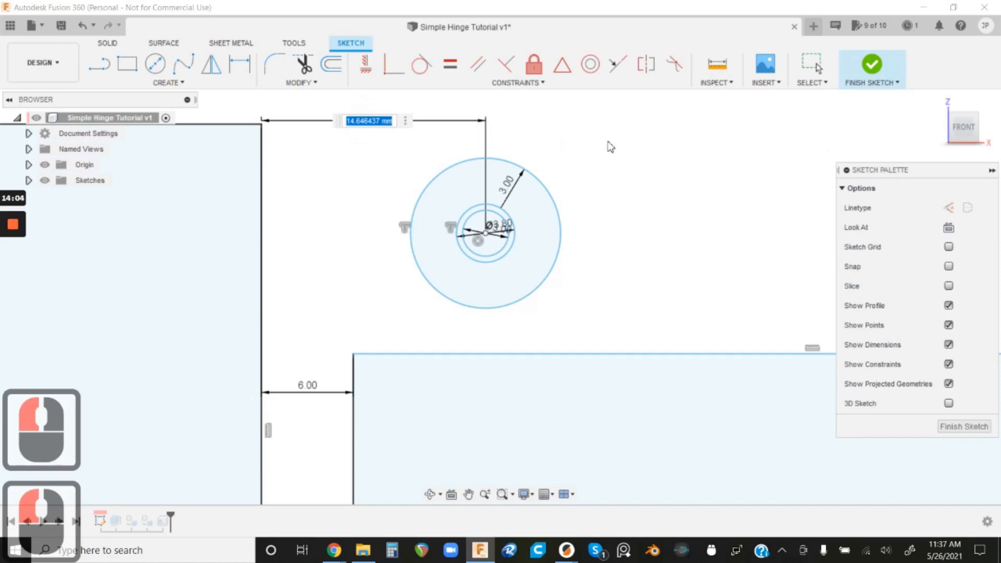
{"action": "type", "text": "3"}
{"action": "key", "text": "Return"}
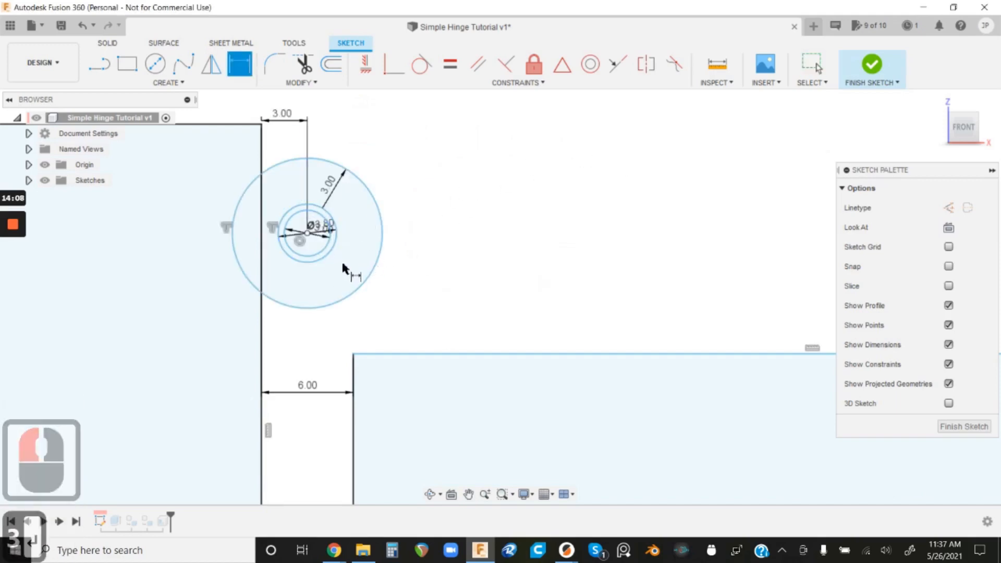
{"action": "key", "text": "Escape"}
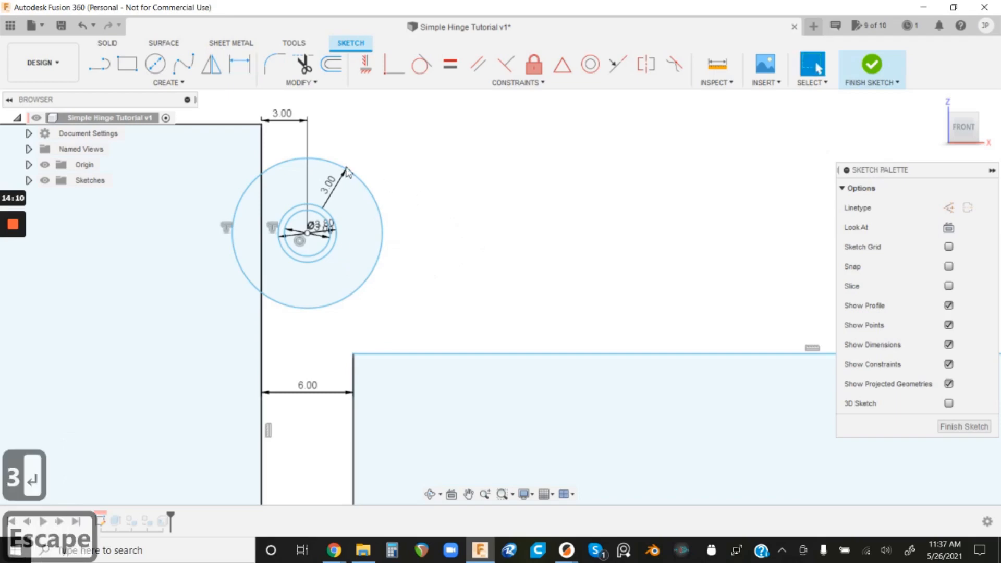
- Dimension the hinge circles' centre vertically at 7.5 mm above the lid profile's upper edge
{"action": "scroll", "coordinate": [398, 233], "scroll_direction": "down", "scroll_amount": 11}
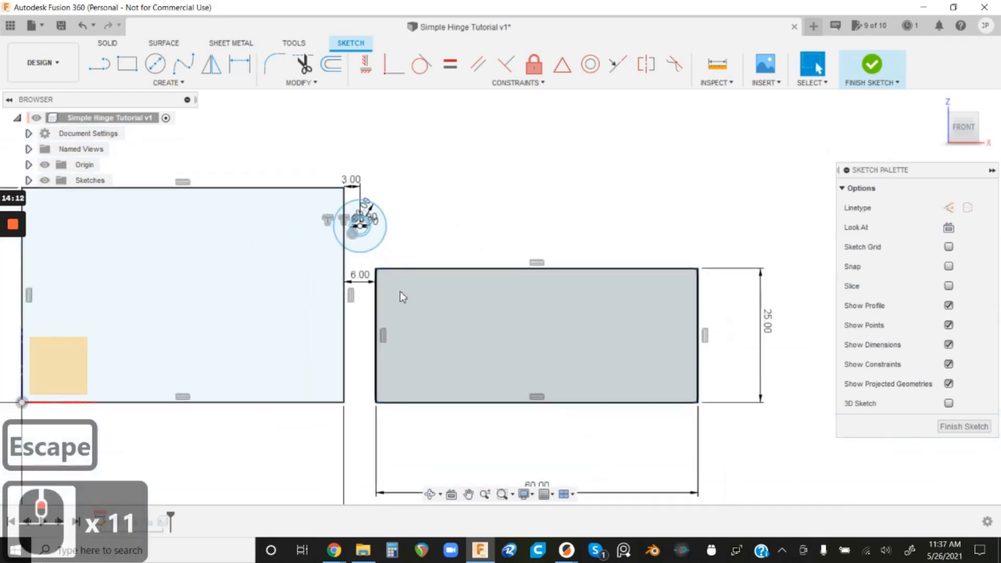
{"action": "scroll", "coordinate": [402, 296], "scroll_direction": "down", "scroll_amount": 5}
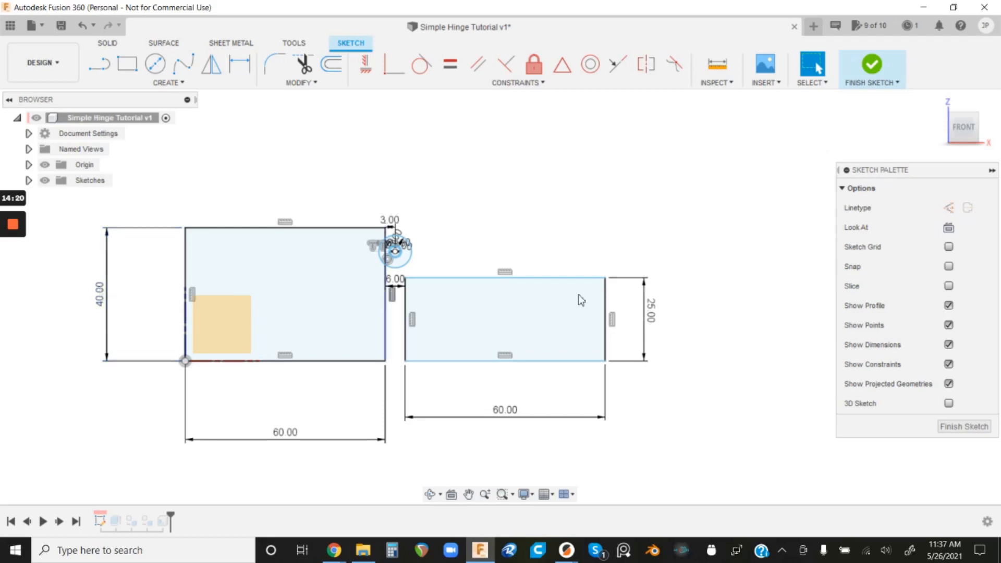
{"action": "scroll", "coordinate": [396, 242], "scroll_direction": "up", "scroll_amount": 10}
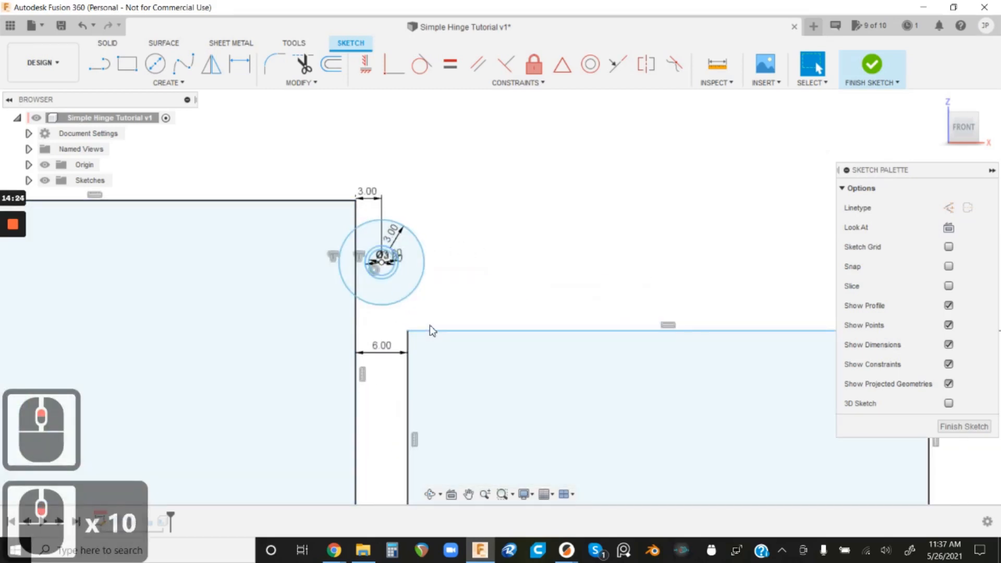
{"action": "scroll", "coordinate": [430, 325], "scroll_direction": "up", "scroll_amount": 3}
{"action": "scroll", "coordinate": [425, 321], "scroll_direction": "down", "scroll_amount": 4}
{"action": "scroll", "coordinate": [417, 301], "scroll_direction": "up", "scroll_amount": 5}
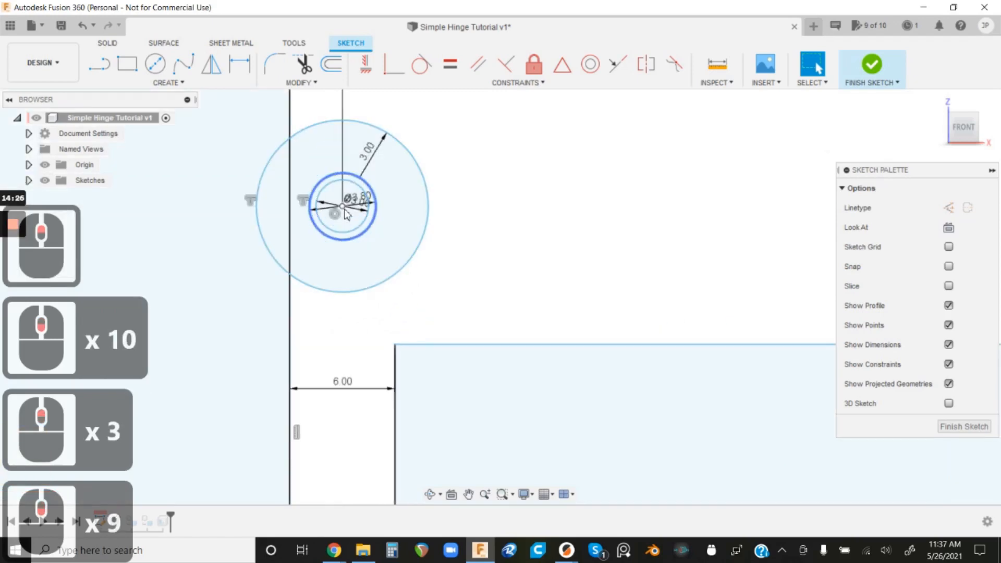
{"action": "scroll", "coordinate": [344, 211], "scroll_direction": "down", "scroll_amount": 5}
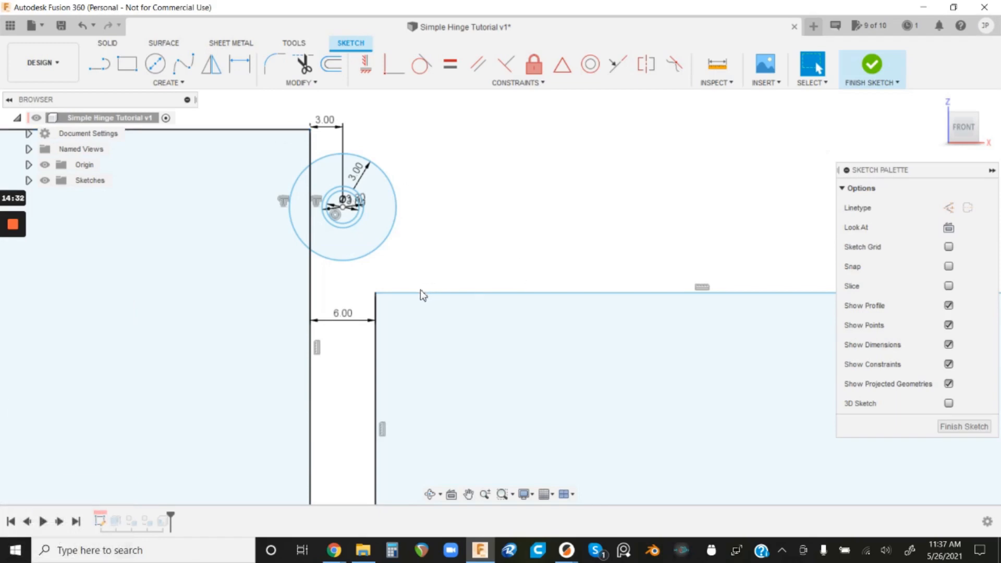
{"action": "key", "text": "d"}
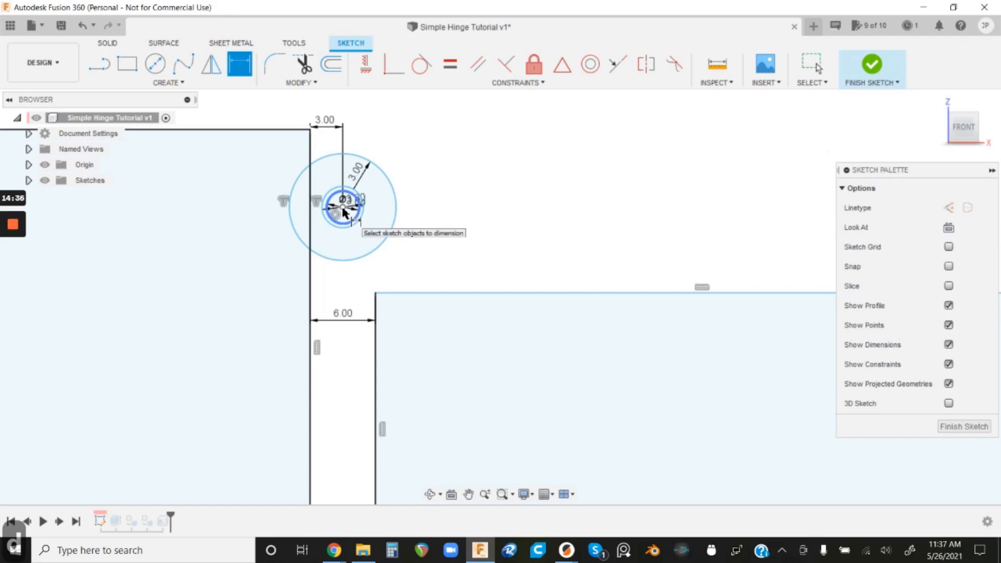
{"action": "left_click", "coordinate": [317, 161]}
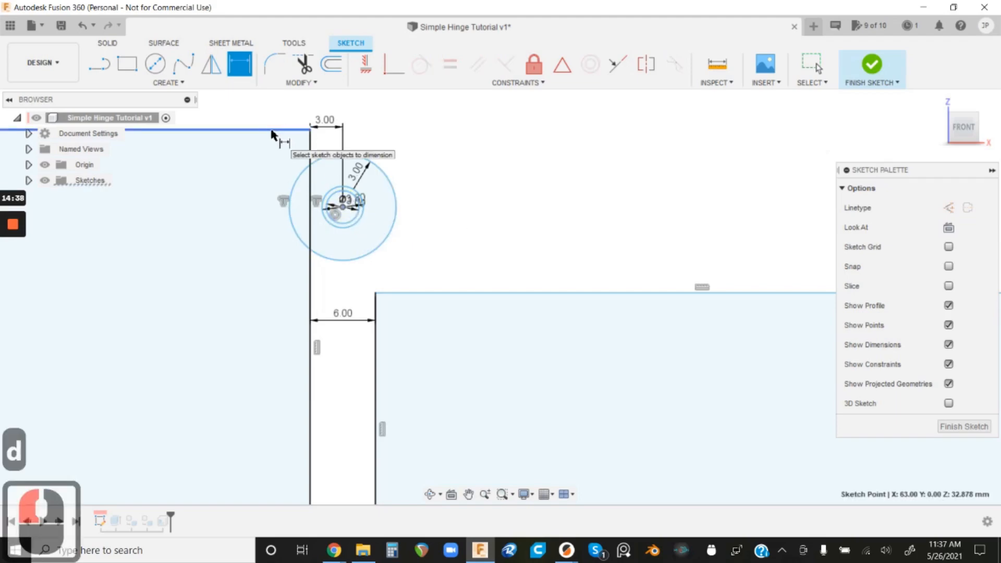
{"action": "left_click", "coordinate": [431, 294]}
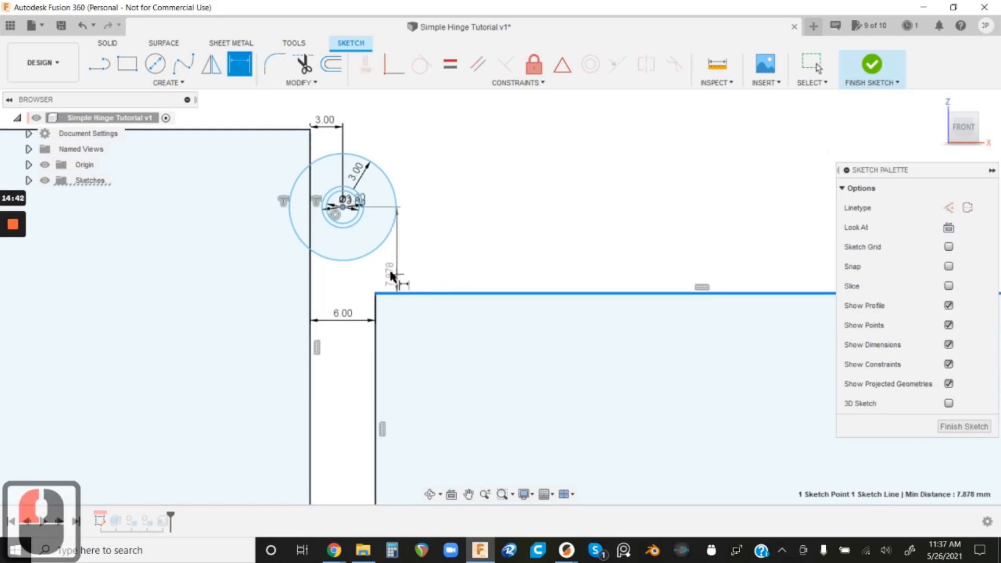
{"action": "left_click", "coordinate": [443, 254]}
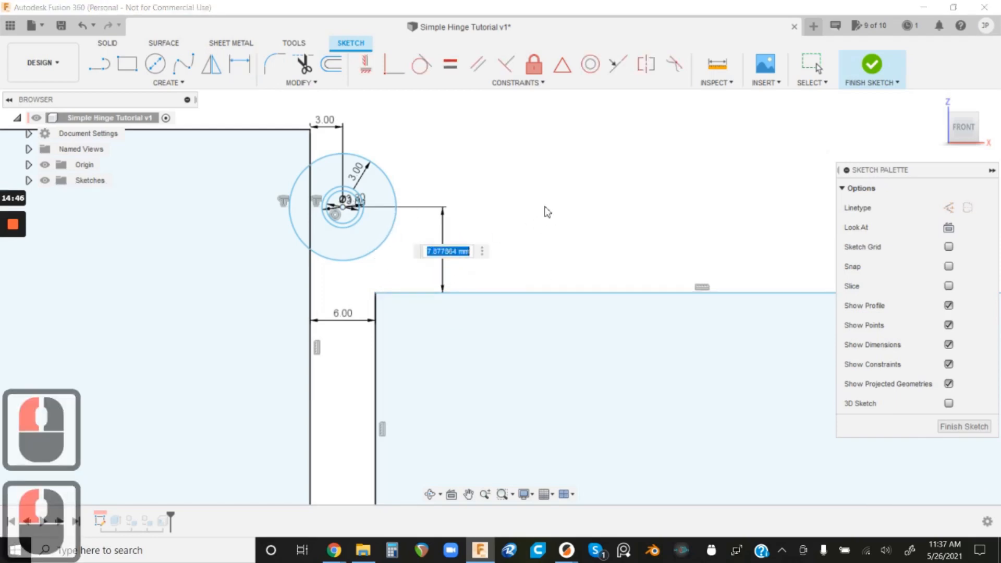
{"action": "type", "text": "7.5"}
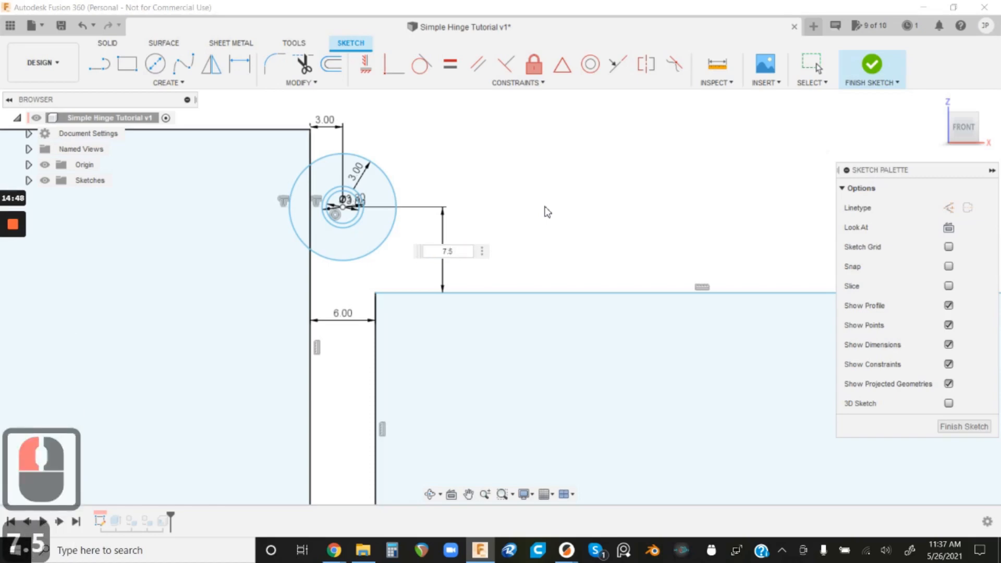
{"action": "key", "text": "Return"}
{"action": "scroll", "coordinate": [524, 174], "scroll_direction": "down", "scroll_amount": 8}
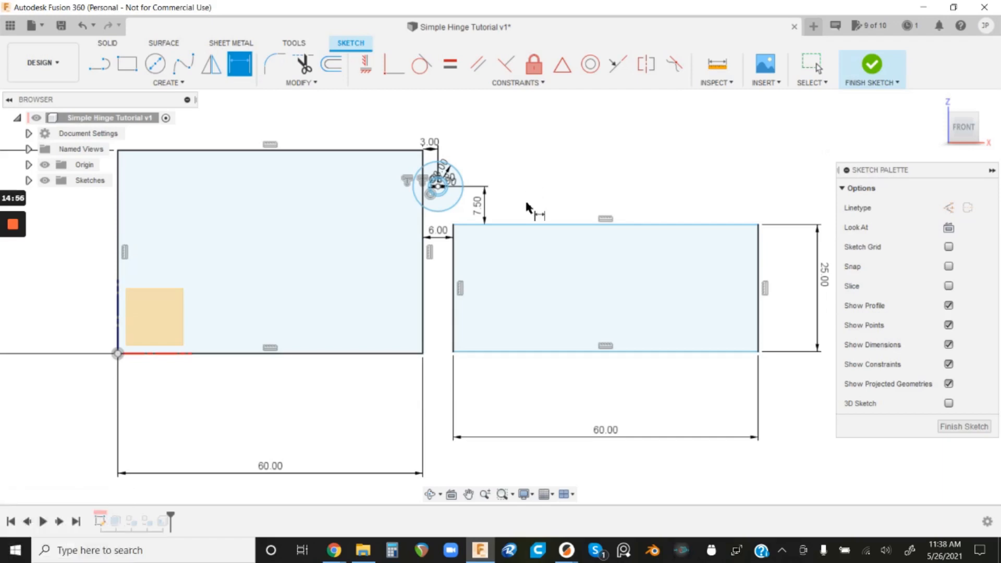
{"action": "scroll", "coordinate": [513, 244], "scroll_direction": "up", "scroll_amount": 3}
{"action": "scroll", "coordinate": [509, 241], "scroll_direction": "up", "scroll_amount": 3}
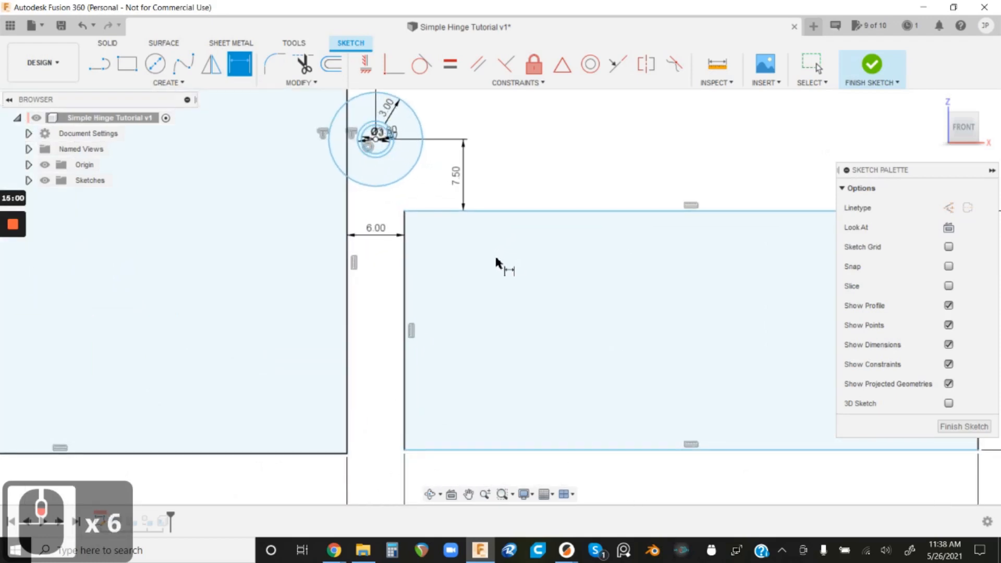
{"action": "scroll", "coordinate": [492, 269], "scroll_direction": "down", "scroll_amount": 2}
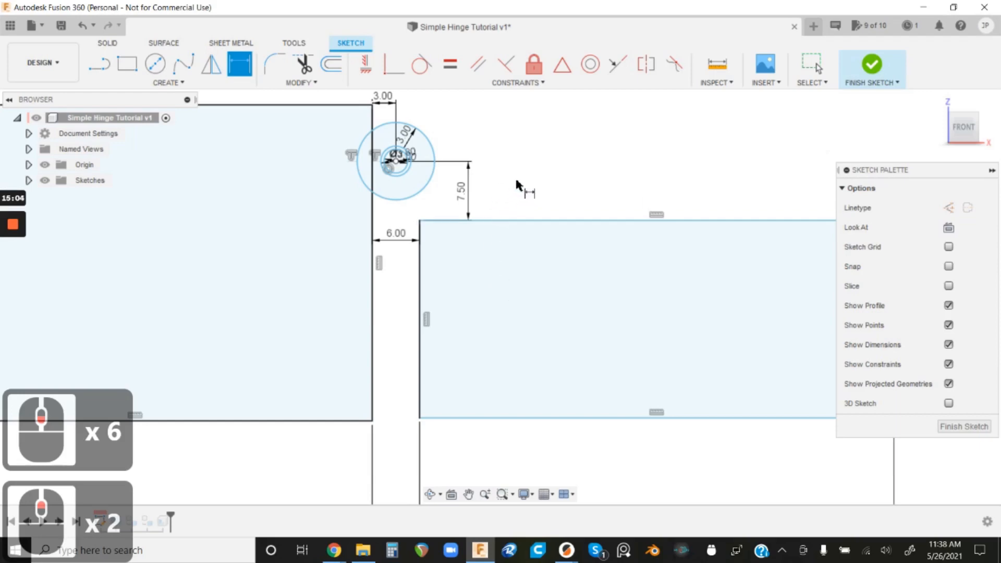
{"action": "key", "text": "Escape"}
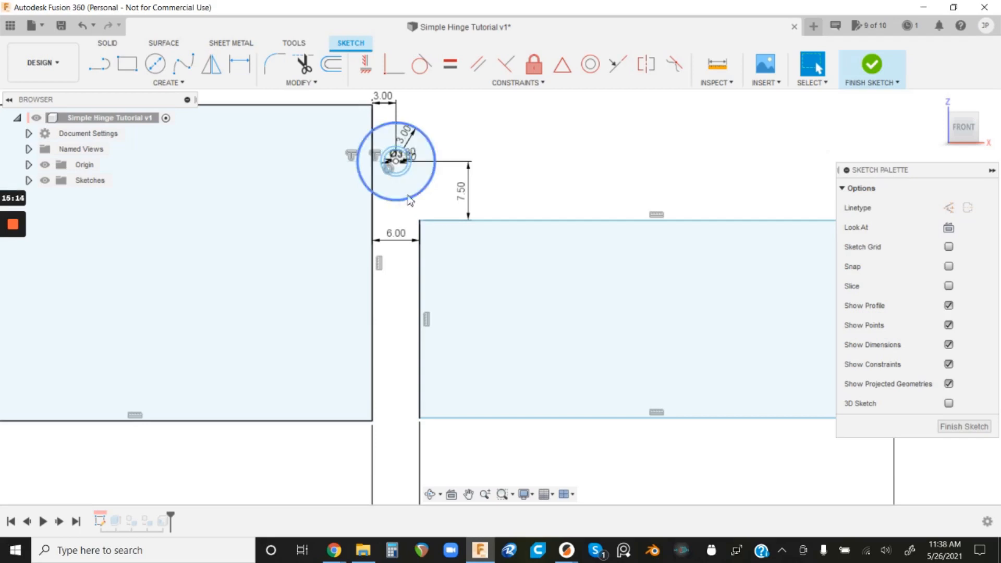
- Undo and redo the 7.5 mm hinge dimension twice to compare its effect on the lid profile
{"action": "key", "text": "ctrl+z"}
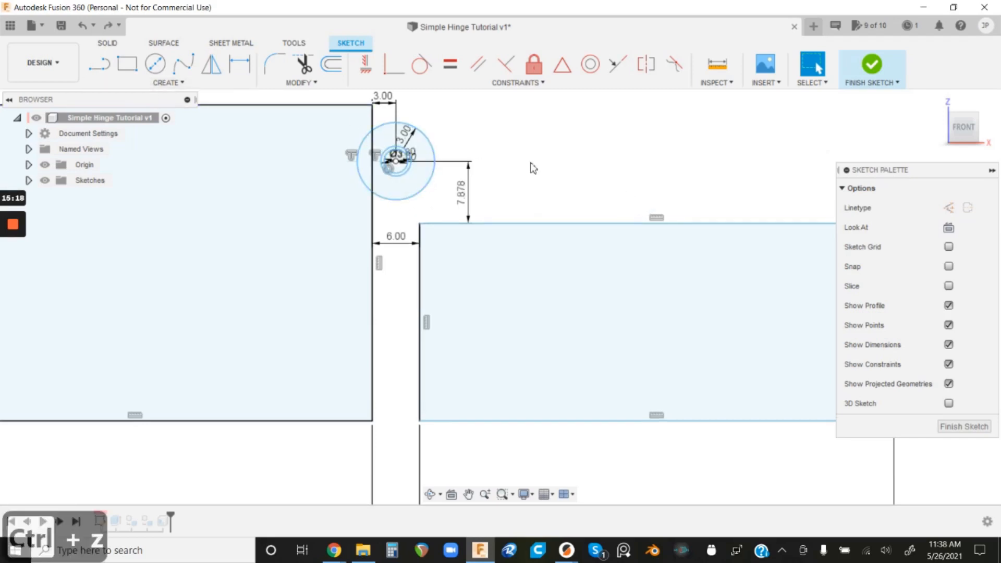
{"action": "key", "text": "ctrl+y"}
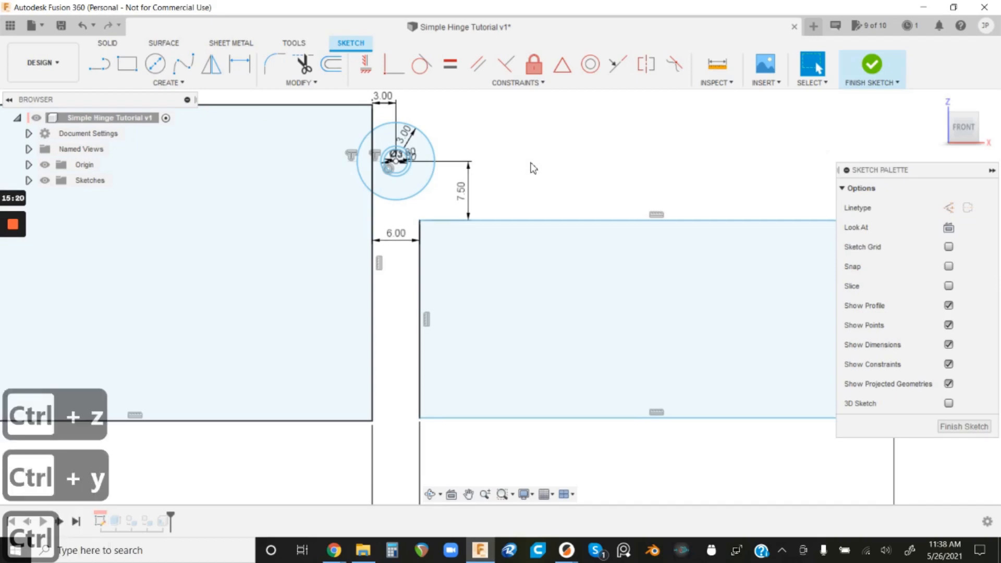
{"action": "key", "text": "ctrl+z"}
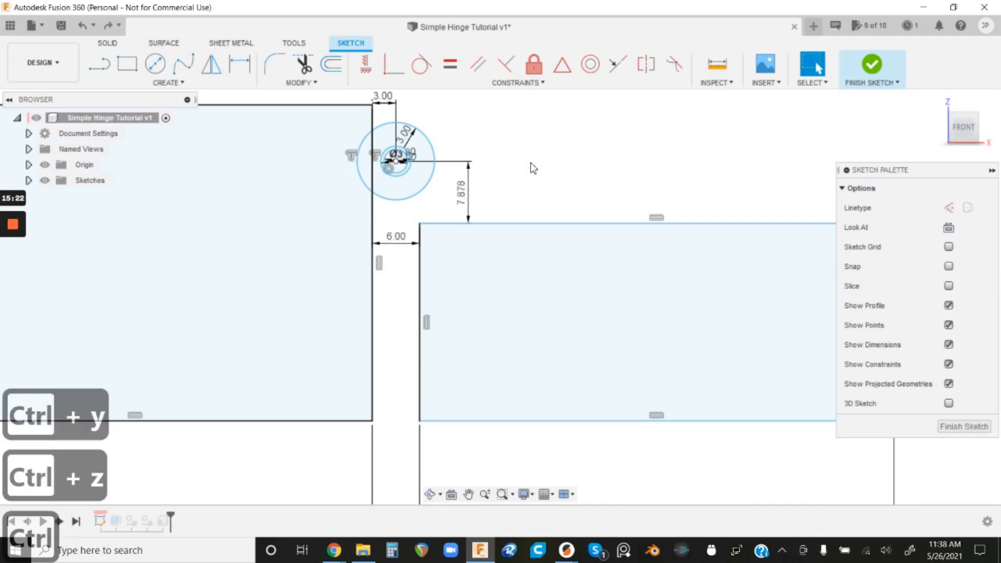
{"action": "key", "text": "ctrl+y"}
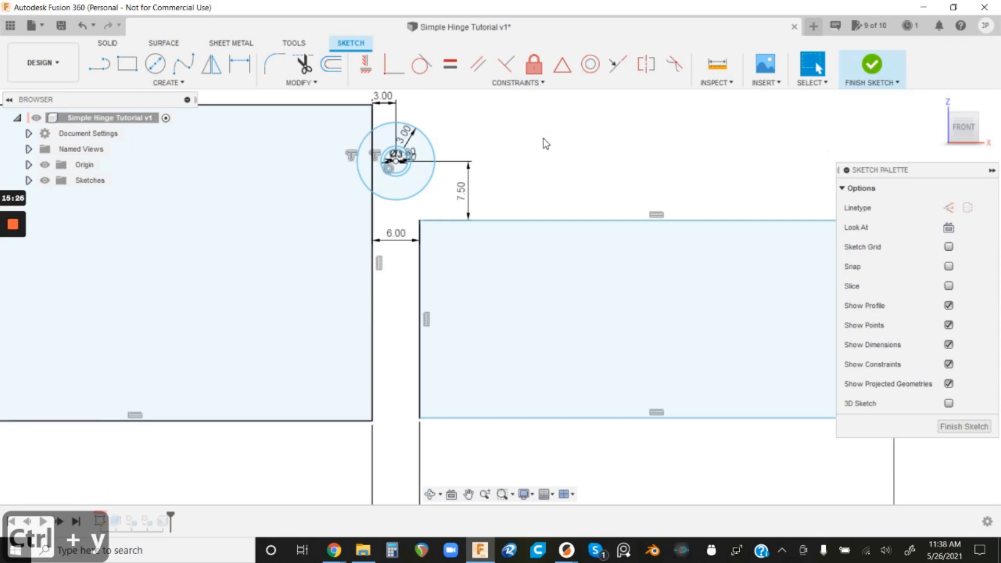
- Make the lower edges of the lid and box profiles collinear
{"action": "scroll", "coordinate": [572, 197], "scroll_direction": "down", "scroll_amount": 5}
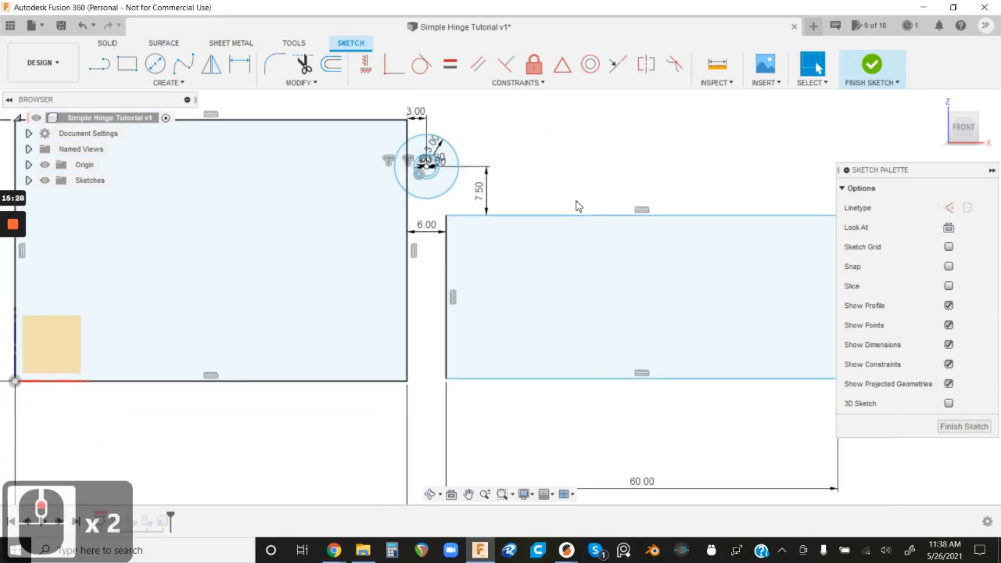
{"action": "scroll", "coordinate": [577, 208], "scroll_direction": "up", "scroll_amount": 3}
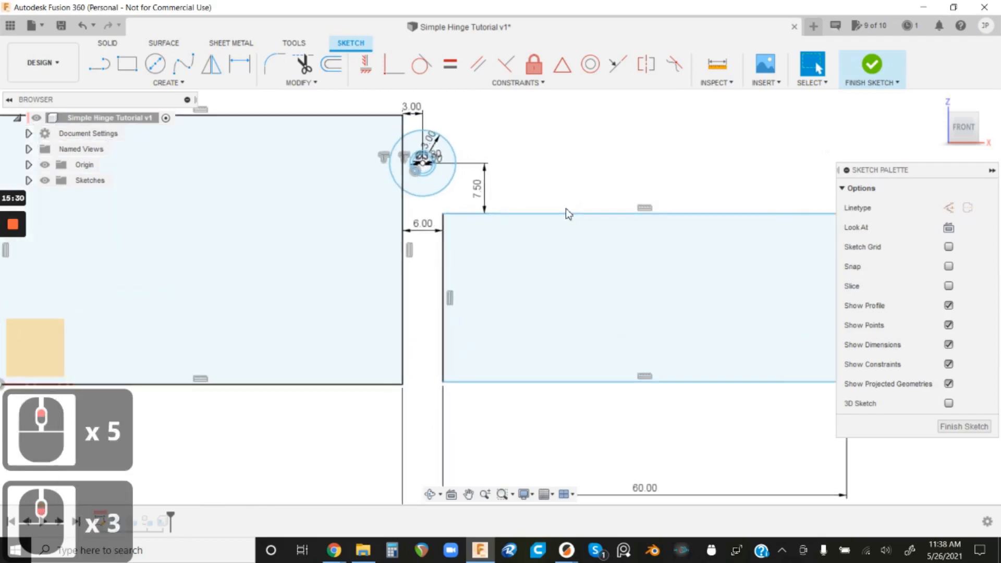
{"action": "scroll", "coordinate": [567, 213], "scroll_direction": "up", "scroll_amount": 2}
{"action": "scroll", "coordinate": [558, 194], "scroll_direction": "down", "scroll_amount": 3}
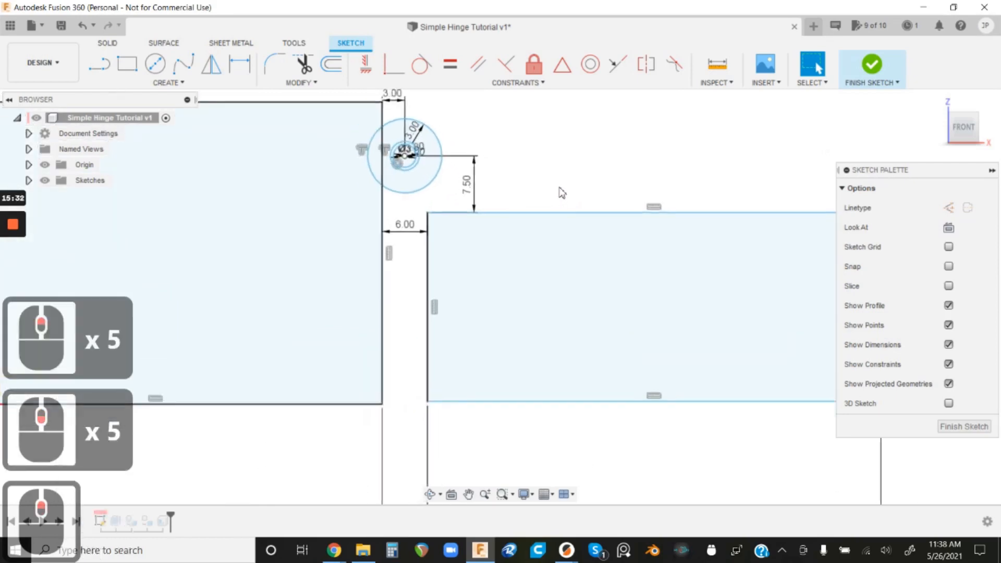
{"action": "scroll", "coordinate": [561, 193], "scroll_direction": "down", "scroll_amount": 1}
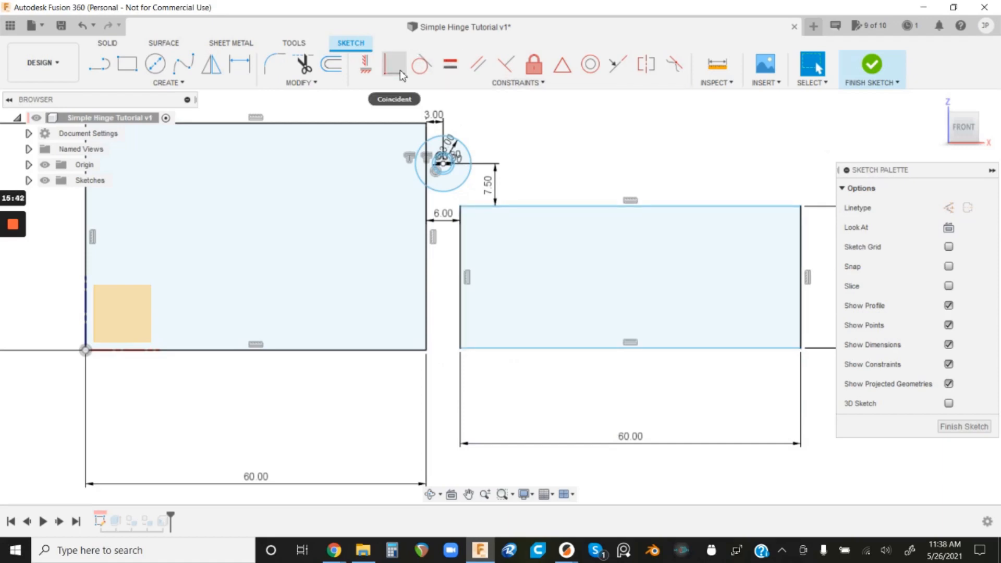
{"action": "left_click", "coordinate": [616, 66]}
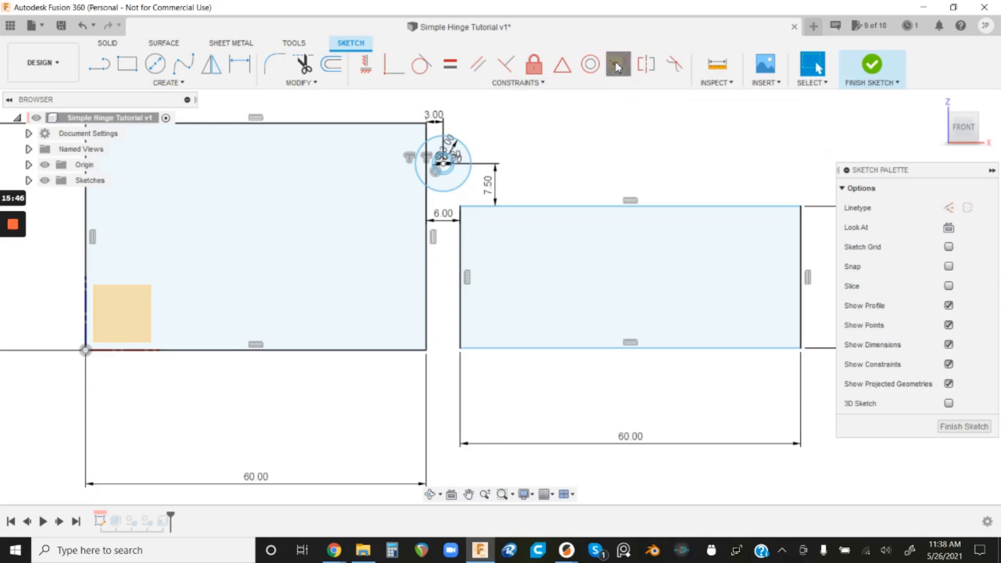
{"action": "left_click", "coordinate": [496, 348]}
{"action": "left_click", "coordinate": [375, 350]}
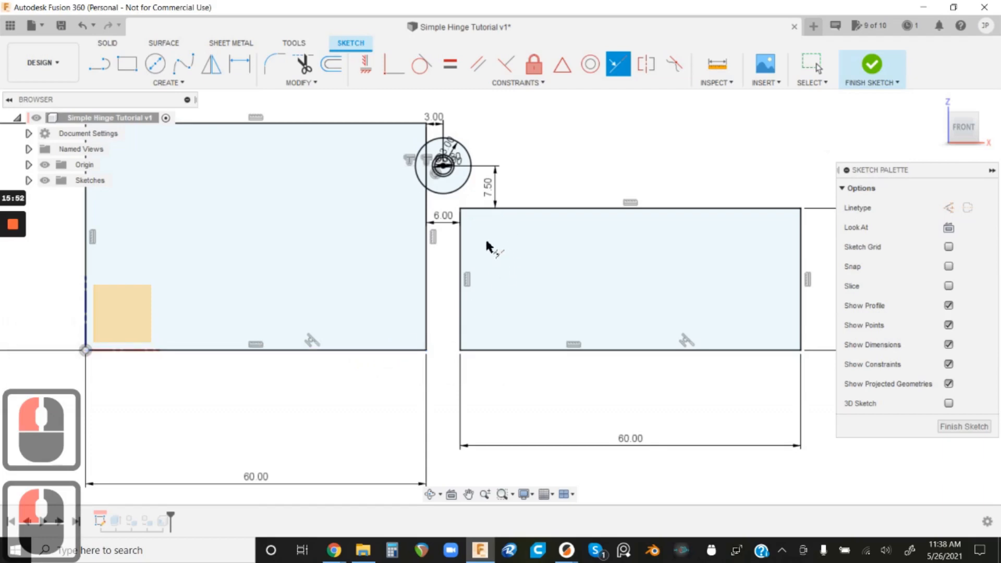
{"action": "scroll", "coordinate": [488, 387], "scroll_direction": "up", "scroll_amount": 4}
{"action": "scroll", "coordinate": [485, 384], "scroll_direction": "down", "scroll_amount": 8}
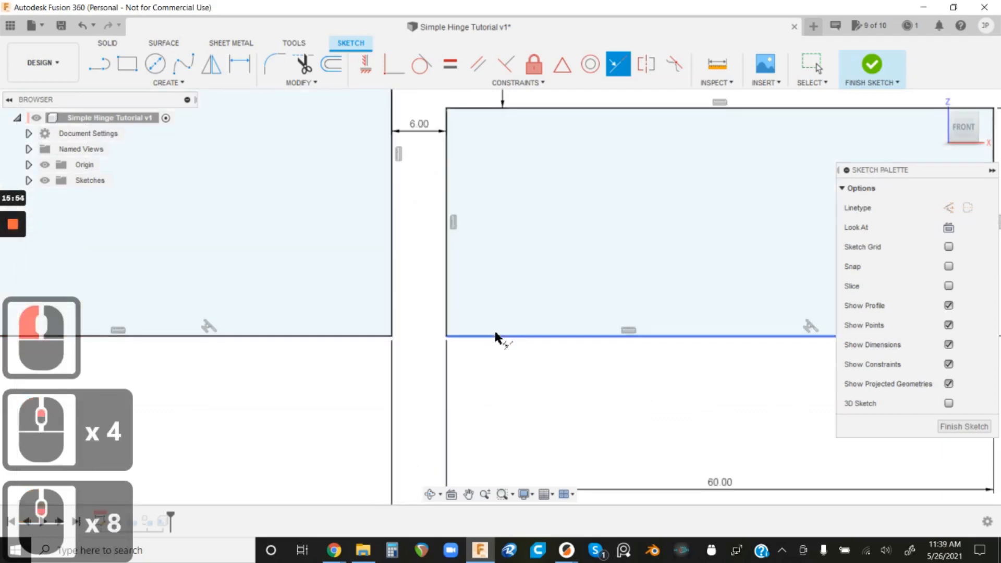
{"action": "key", "text": "Escape"}
- Finish the sketch and show Sketch1 together with the Box and Lid bodies
{"action": "scroll", "coordinate": [481, 339], "scroll_direction": "up", "scroll_amount": 9}
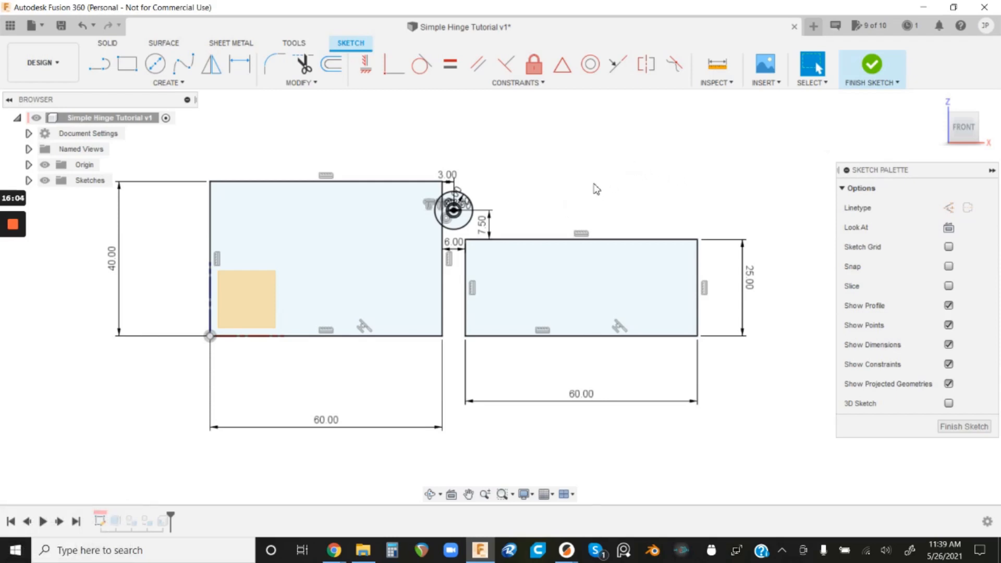
{"action": "scroll", "coordinate": [596, 188], "scroll_direction": "down", "scroll_amount": 2}
{"action": "left_click", "coordinate": [861, 68]}
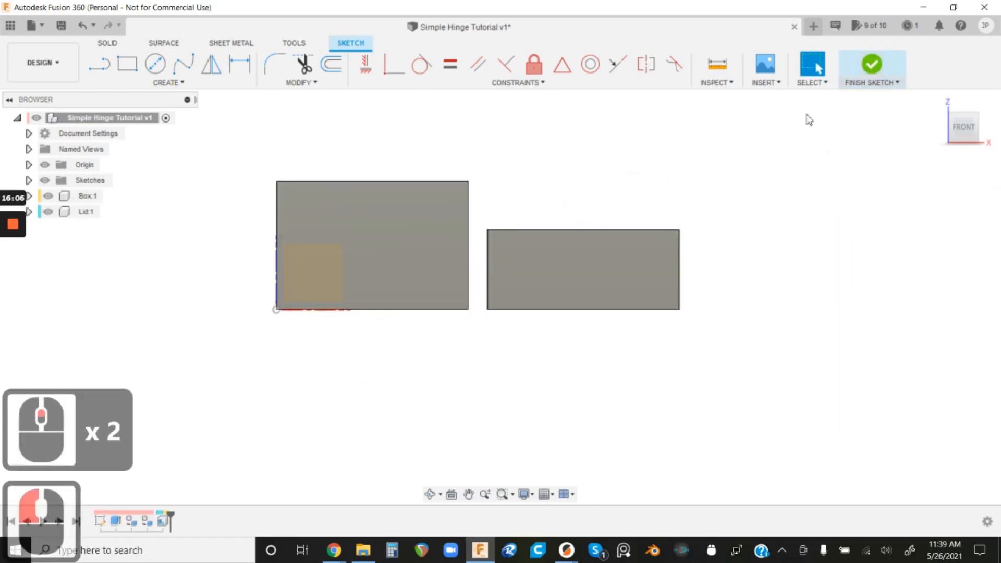
{"action": "middle_click_drag", "start_coordinate": [744, 151], "coordinate": [452, 221], "text": "shift"}
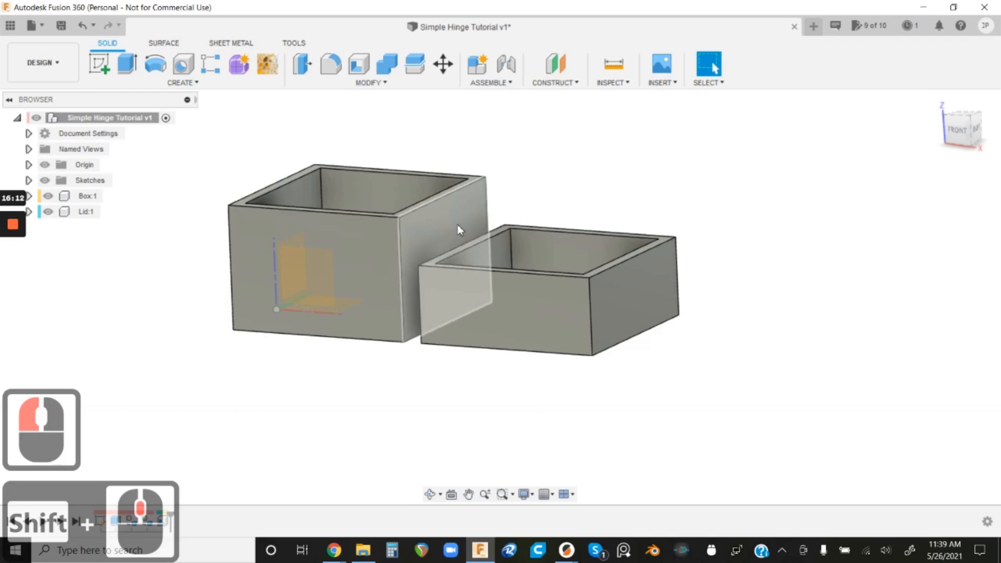
{"action": "left_click", "coordinate": [28, 180]}
{"action": "left_click", "coordinate": [56, 196]}
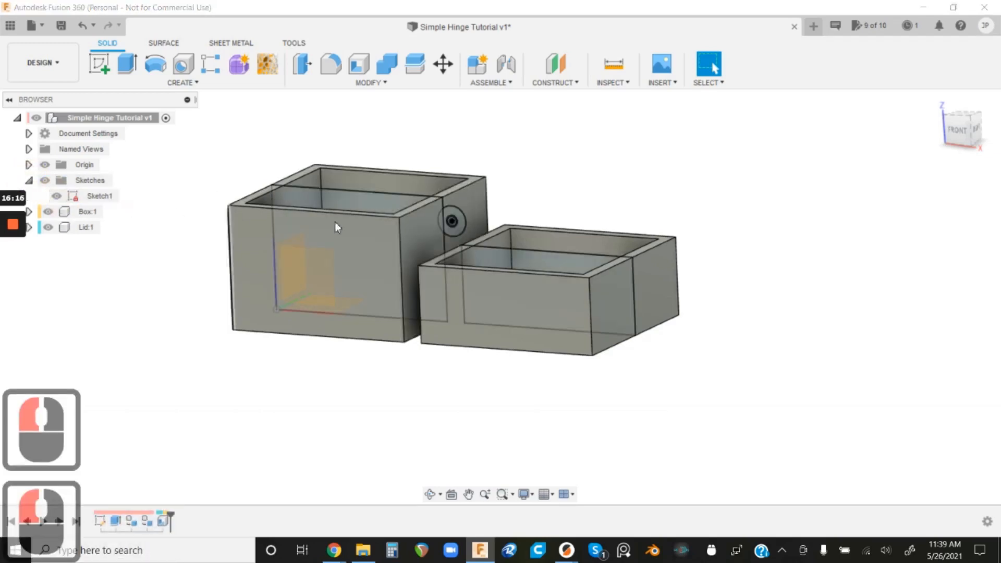
- Examine the hinge circles' position between the box and the lid up close, from the right side and in perspective
{"action": "scroll", "coordinate": [462, 211], "scroll_direction": "down", "scroll_amount": 4}
{"action": "scroll", "coordinate": [460, 212], "scroll_direction": "up", "scroll_amount": 16}
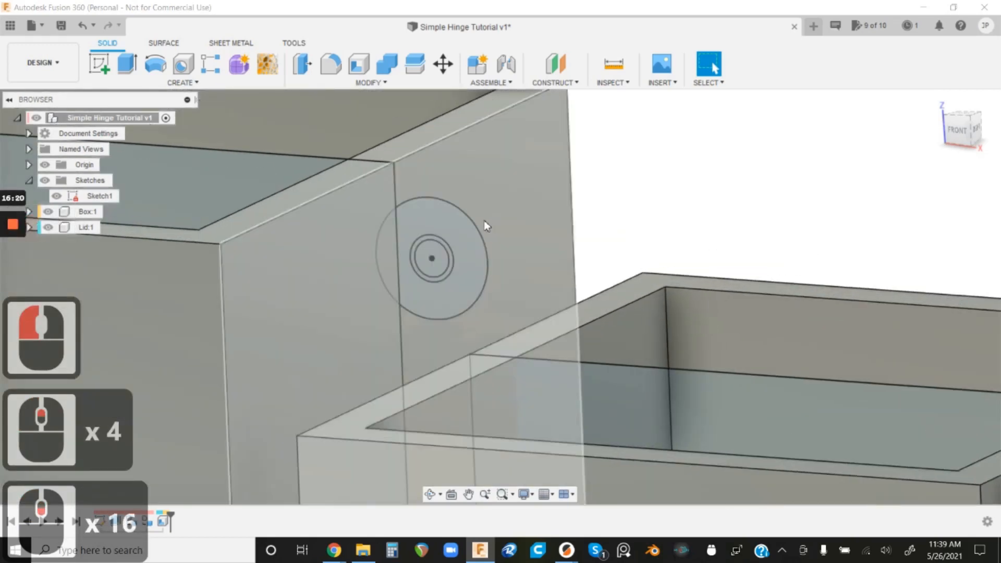
{"action": "scroll", "coordinate": [431, 220], "scroll_direction": "down", "scroll_amount": 3}
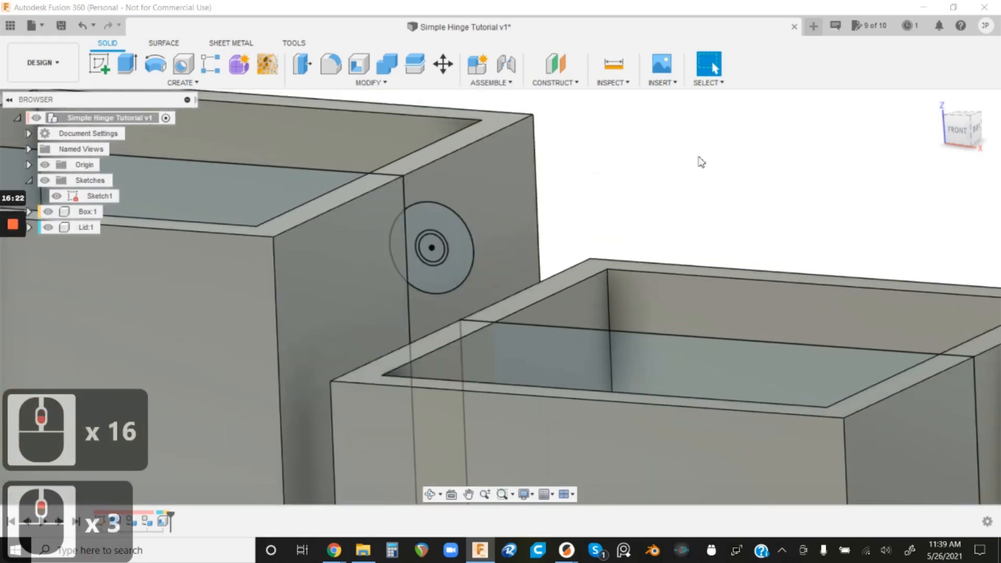
{"action": "left_click", "coordinate": [977, 130]}
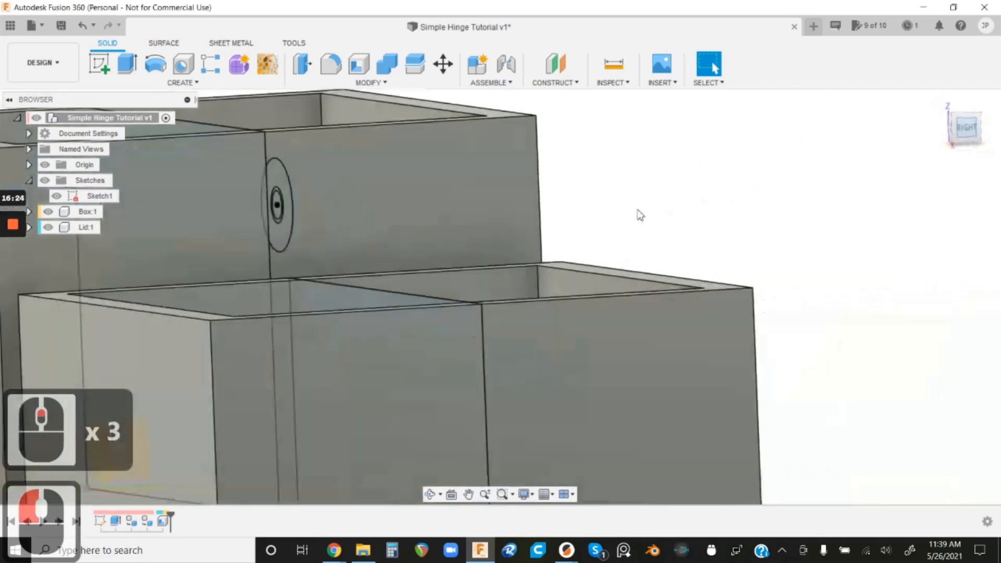
{"action": "scroll", "coordinate": [480, 236], "scroll_direction": "down", "scroll_amount": 4}
{"action": "scroll", "coordinate": [480, 236], "scroll_direction": "up", "scroll_amount": 4}
{"action": "scroll", "coordinate": [573, 282], "scroll_direction": "down", "scroll_amount": 5}
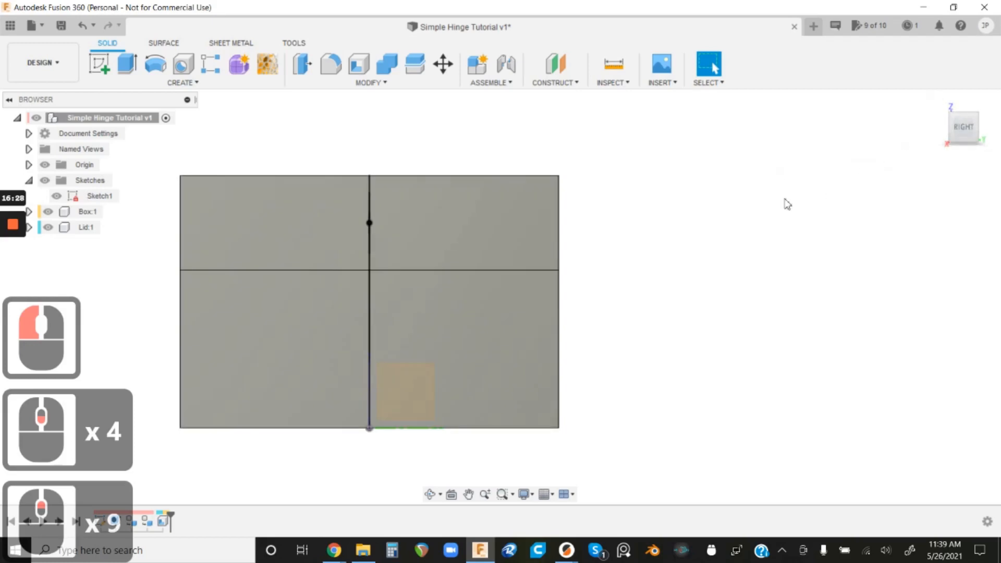
{"action": "mouse_move", "coordinate": [734, 220]}
{"action": "middle_mouse_down", "text": "shift"}
{"action": "mouse_move", "coordinate": [777, 217]}
{"action": "mouse_move", "coordinate": [722, 205]}
{"action": "middle_mouse_up", "text": "shift"}
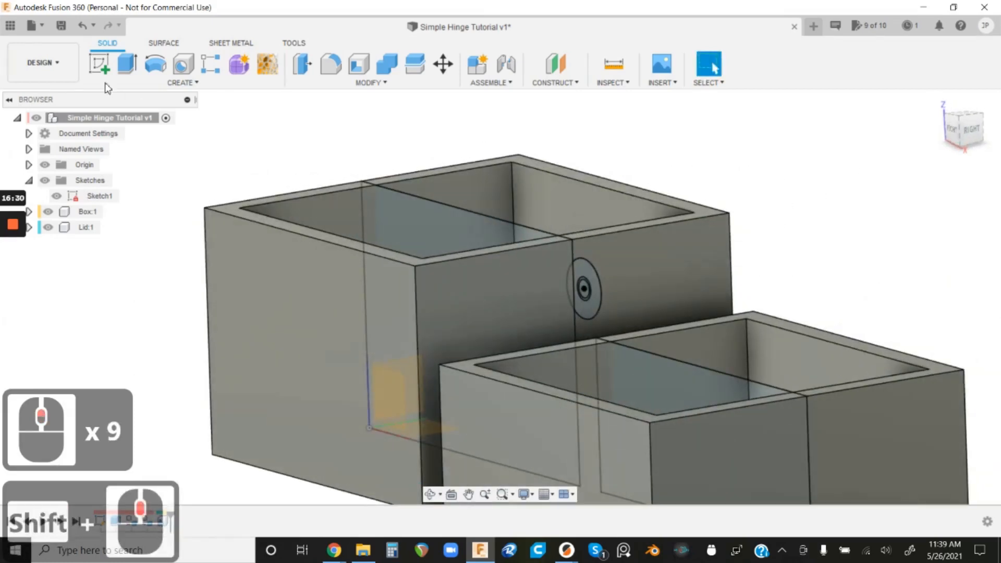
- Start an extrusion of the hinge's outer ring, selecting both ring regions on either side of the box edge and leaving out the inner circles
{"action": "left_click", "coordinate": [125, 67]}
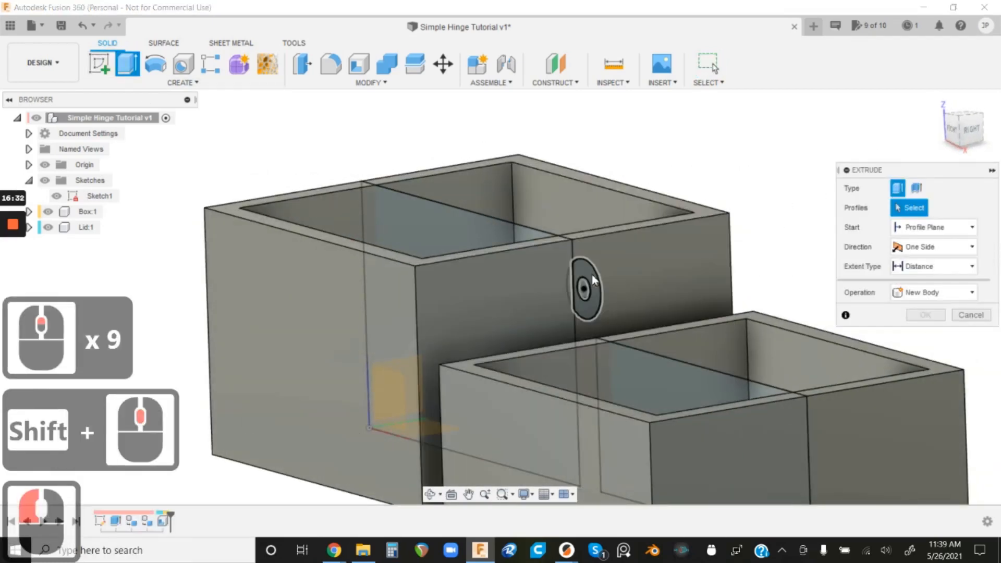
{"action": "left_click", "coordinate": [591, 277]}
{"action": "scroll", "coordinate": [589, 276], "scroll_direction": "down", "scroll_amount": 4}
{"action": "scroll", "coordinate": [589, 279], "scroll_direction": "up", "scroll_amount": 14}
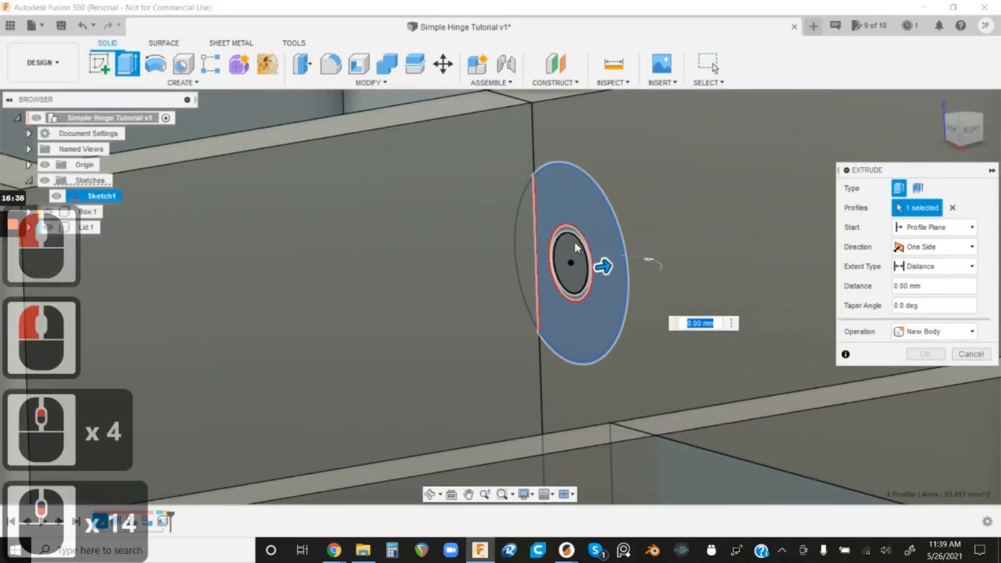
{"action": "scroll", "coordinate": [573, 268], "scroll_direction": "down", "scroll_amount": 5}
{"action": "scroll", "coordinate": [575, 247], "scroll_direction": "up", "scroll_amount": 7}
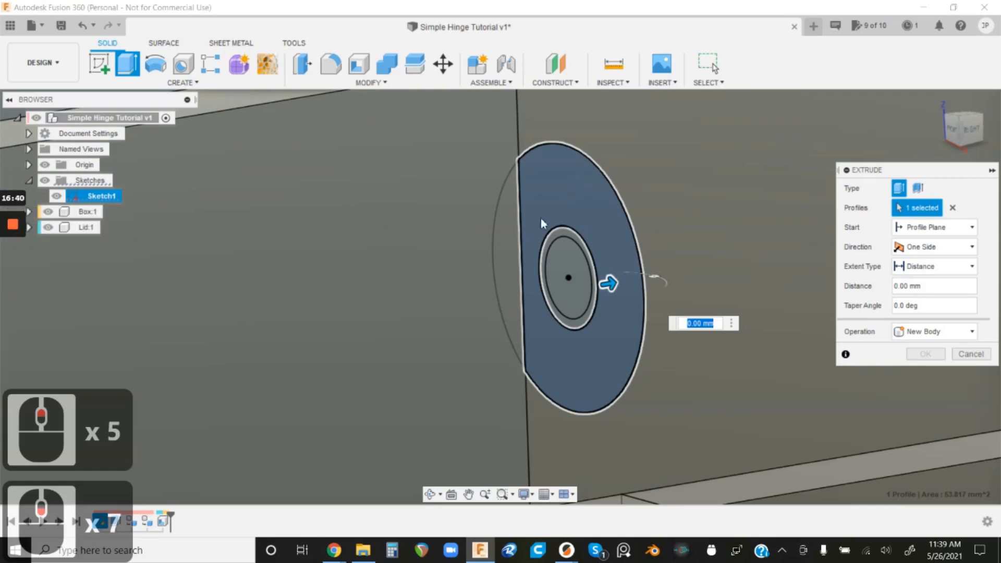
{"action": "left_click", "coordinate": [503, 239]}
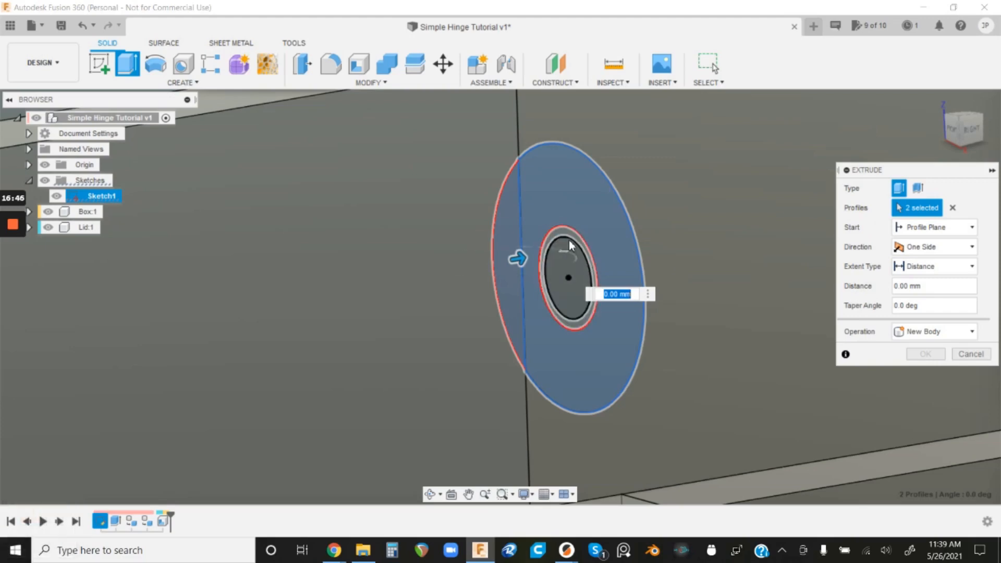
- Make the hinge ring extrusion symmetric with a distance of 20 mm per side
{"action": "scroll", "coordinate": [569, 242], "scroll_direction": "down", "scroll_amount": 2}
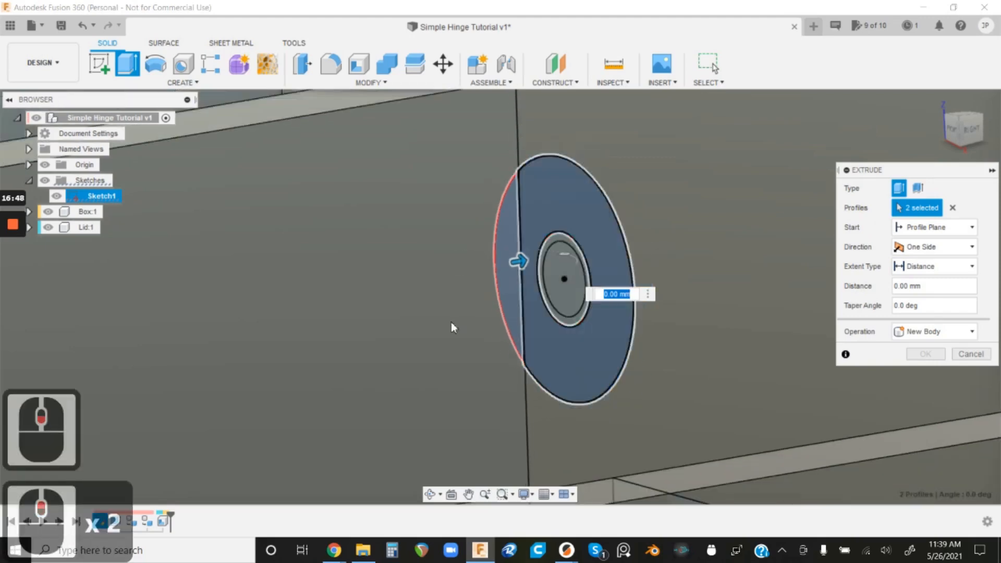
{"action": "scroll", "coordinate": [450, 326], "scroll_direction": "down", "scroll_amount": 2}
{"action": "scroll", "coordinate": [449, 324], "scroll_direction": "down", "scroll_amount": 3}
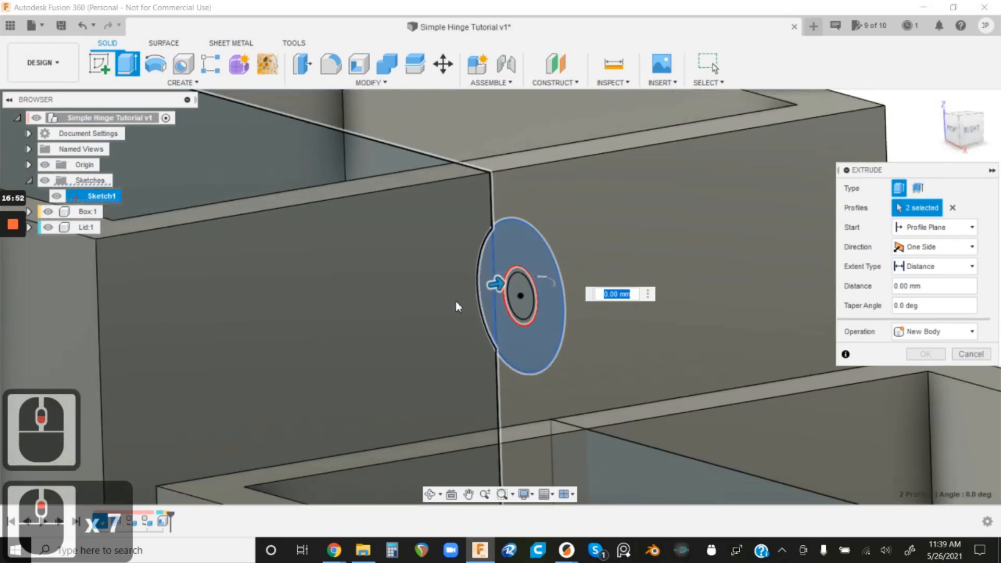
{"action": "scroll", "coordinate": [459, 302], "scroll_direction": "down", "scroll_amount": 2}
{"action": "scroll", "coordinate": [471, 302], "scroll_direction": "down", "scroll_amount": 3}
{"action": "scroll", "coordinate": [471, 301], "scroll_direction": "up", "scroll_amount": 4}
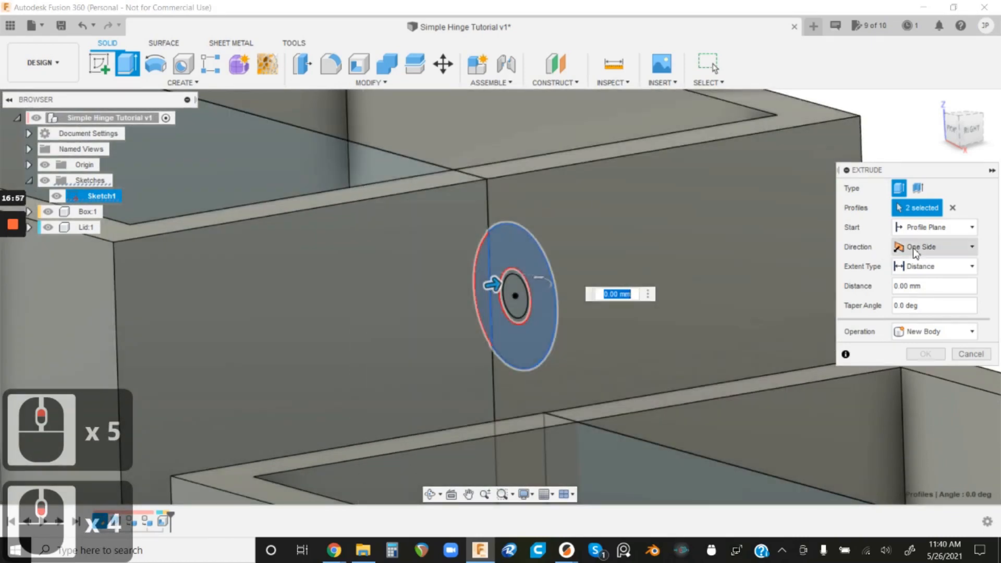
{"action": "left_click", "coordinate": [933, 247]}
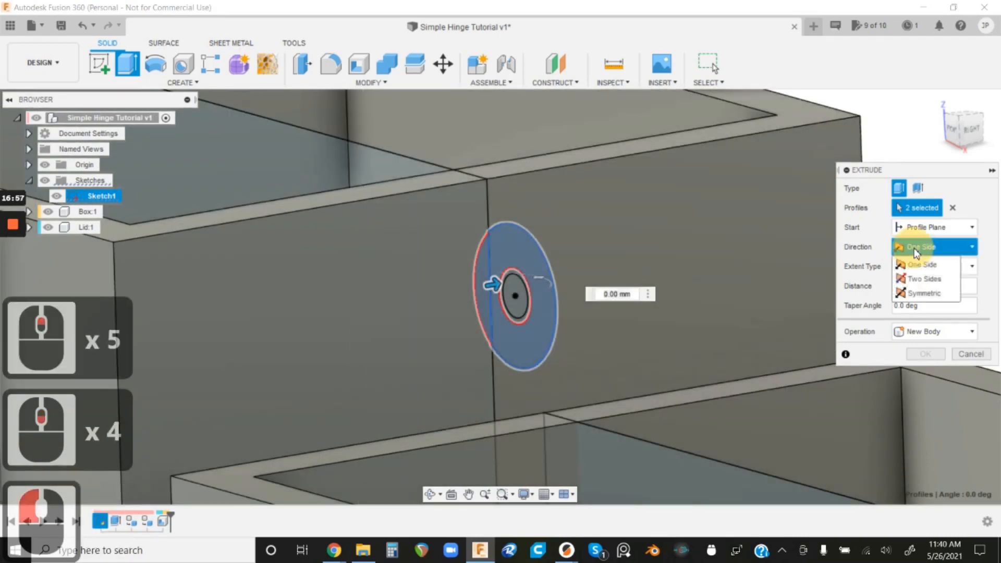
{"action": "left_click", "coordinate": [919, 290]}
{"action": "scroll", "coordinate": [509, 261], "scroll_direction": "down", "scroll_amount": 6}
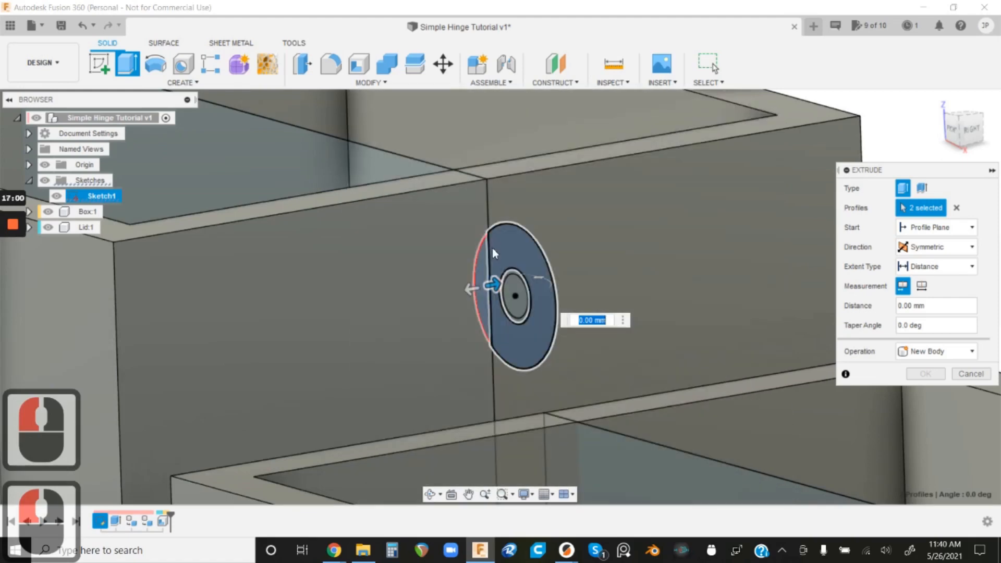
{"action": "scroll", "coordinate": [490, 249], "scroll_direction": "down", "scroll_amount": 2}
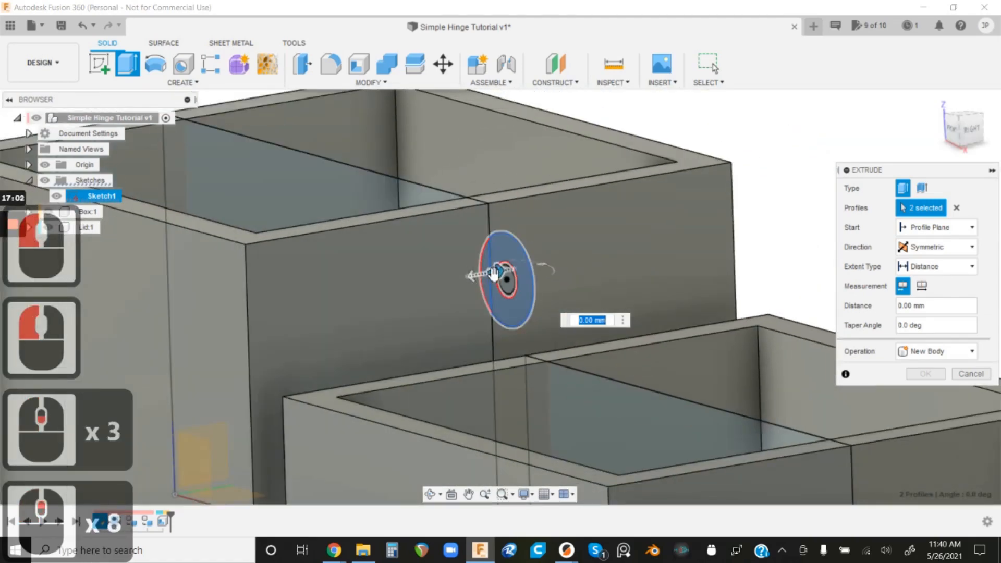
{"action": "left_click_drag", "start_coordinate": [492, 275], "coordinate": [659, 234]}
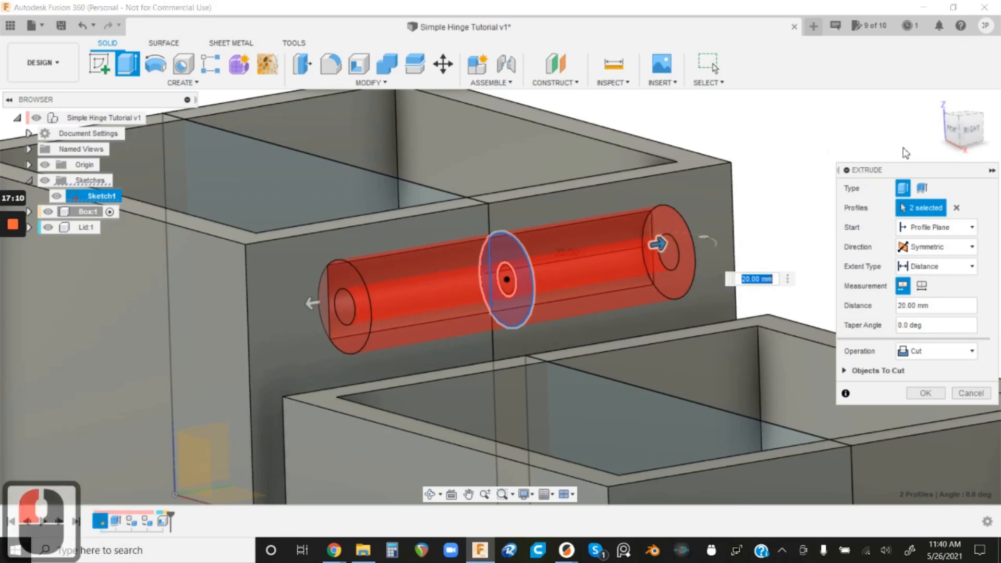
- Set the hinge ring extrusion's operation to New Component
{"action": "left_click", "coordinate": [975, 127]}
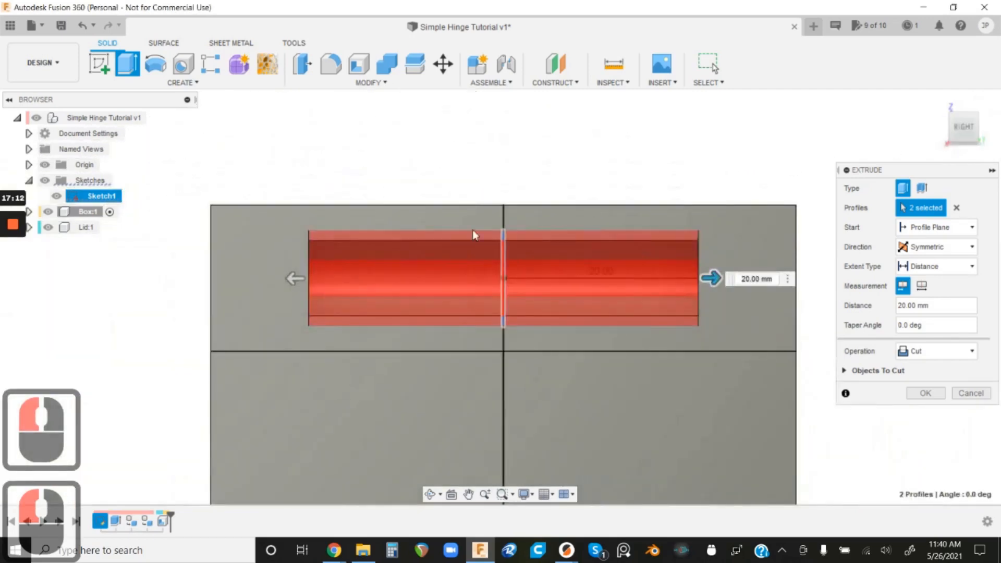
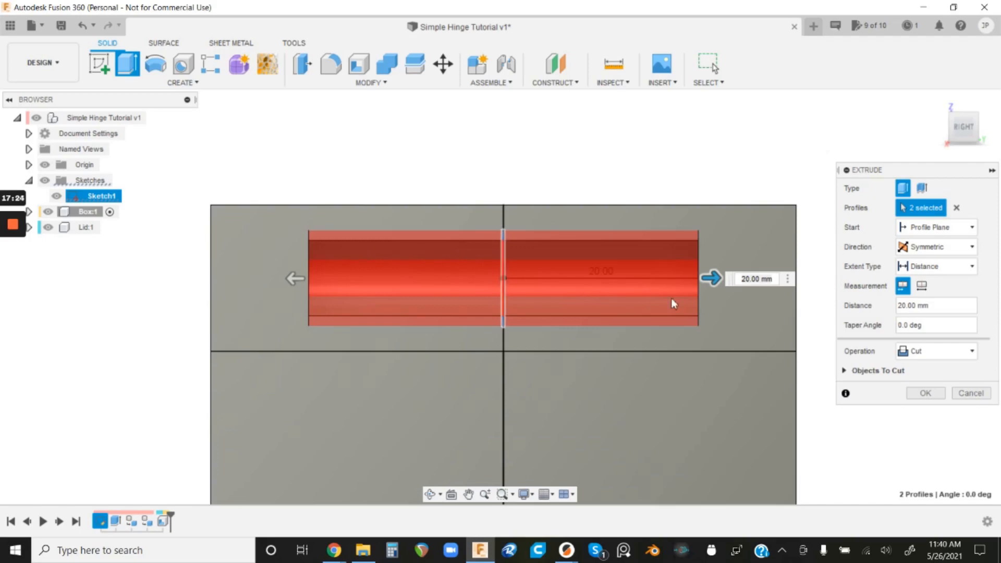
{"action": "left_click", "coordinate": [917, 352]}
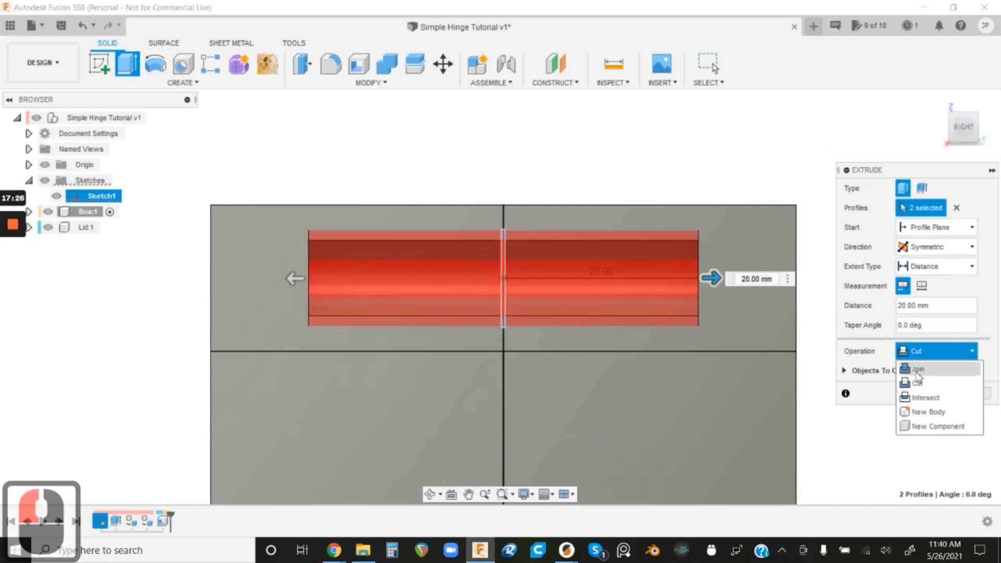
{"action": "left_click", "coordinate": [926, 426]}
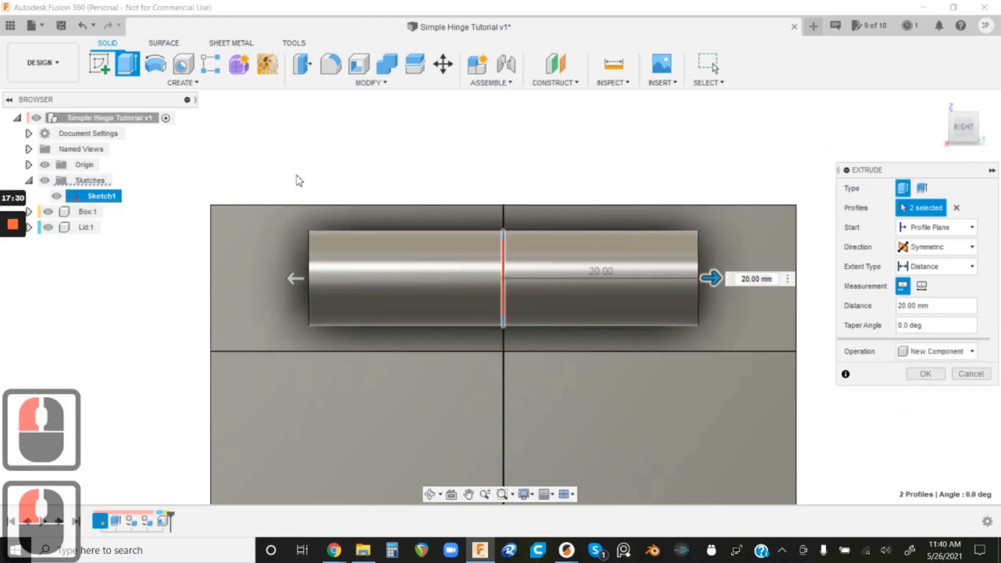
- Complete the symmetric hinge ring extrusion with its current settings
{"action": "middle_click_drag", "start_coordinate": [297, 175], "coordinate": [473, 244], "text": "shift"}
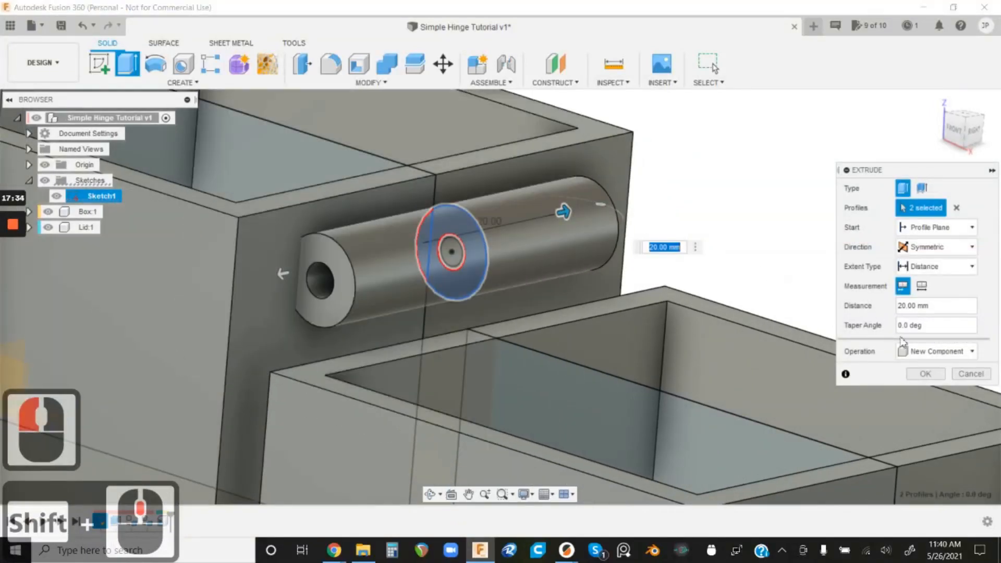
{"action": "left_click", "coordinate": [924, 374]}
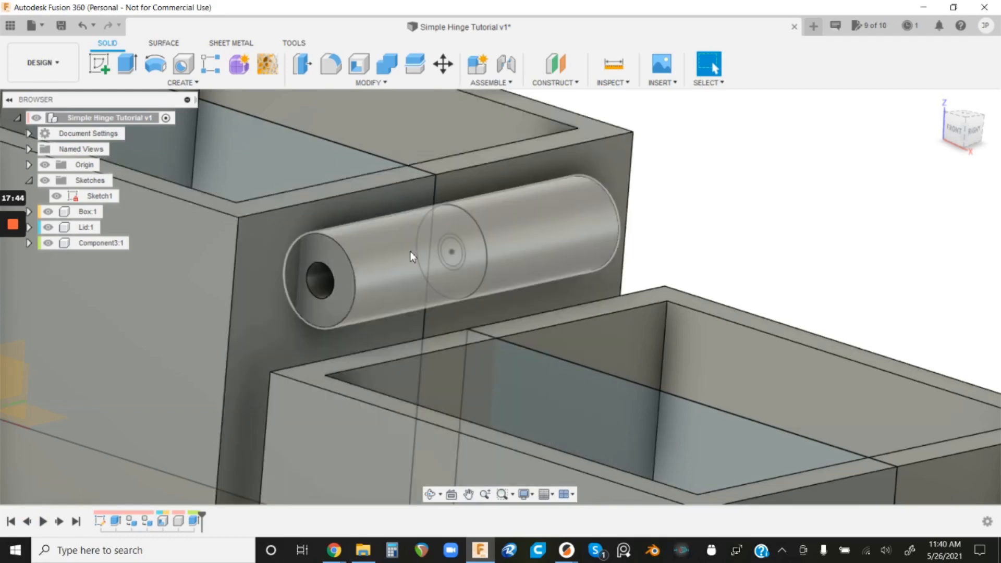
- Examine the hinge cylinder's position relative to the box wall and the lid, from the front and in perspective
{"action": "left_click", "coordinate": [959, 131]}
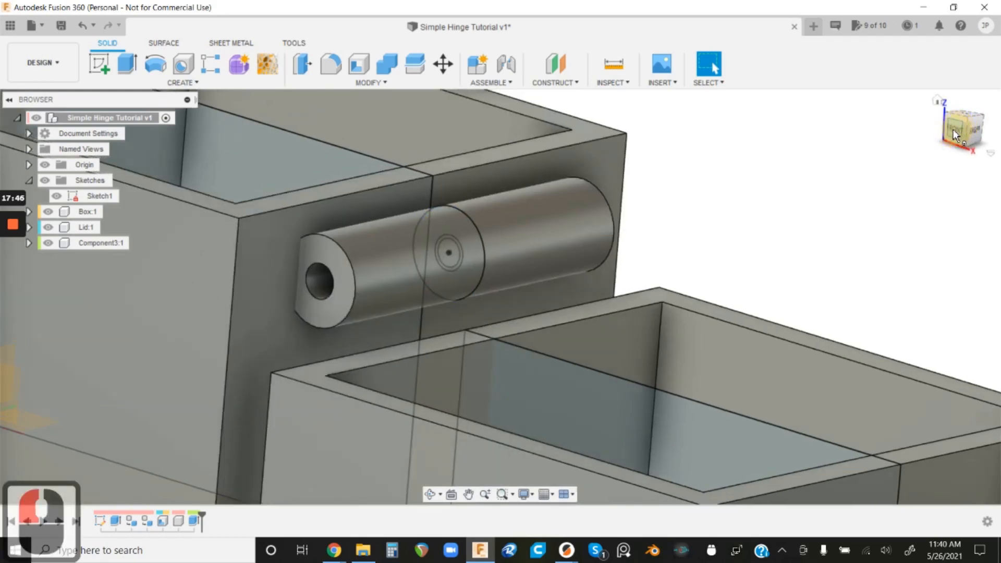
{"action": "scroll", "coordinate": [475, 161], "scroll_direction": "up", "scroll_amount": 4}
{"action": "scroll", "coordinate": [391, 301], "scroll_direction": "up", "scroll_amount": 1}
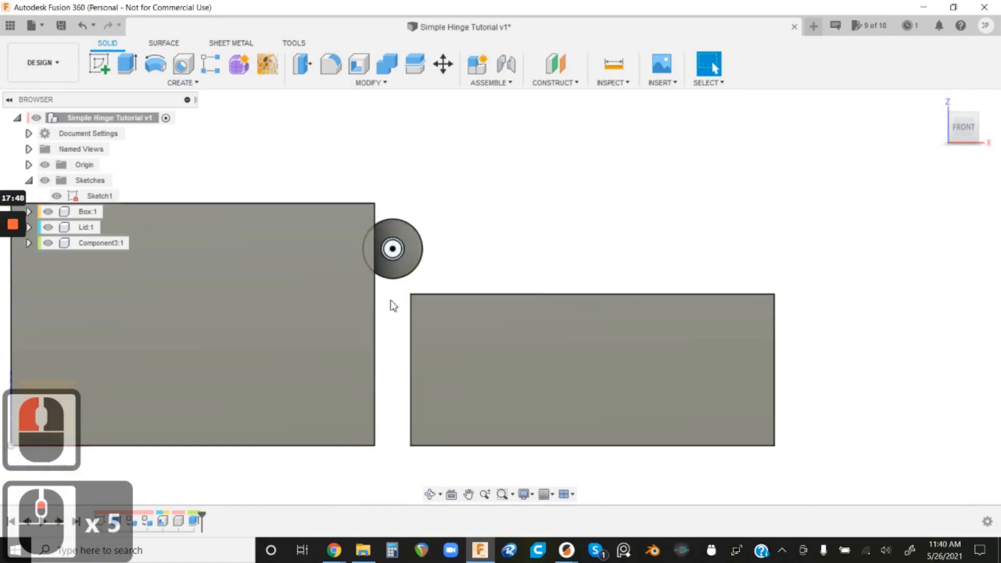
{"action": "scroll", "coordinate": [386, 339], "scroll_direction": "up", "scroll_amount": 3}
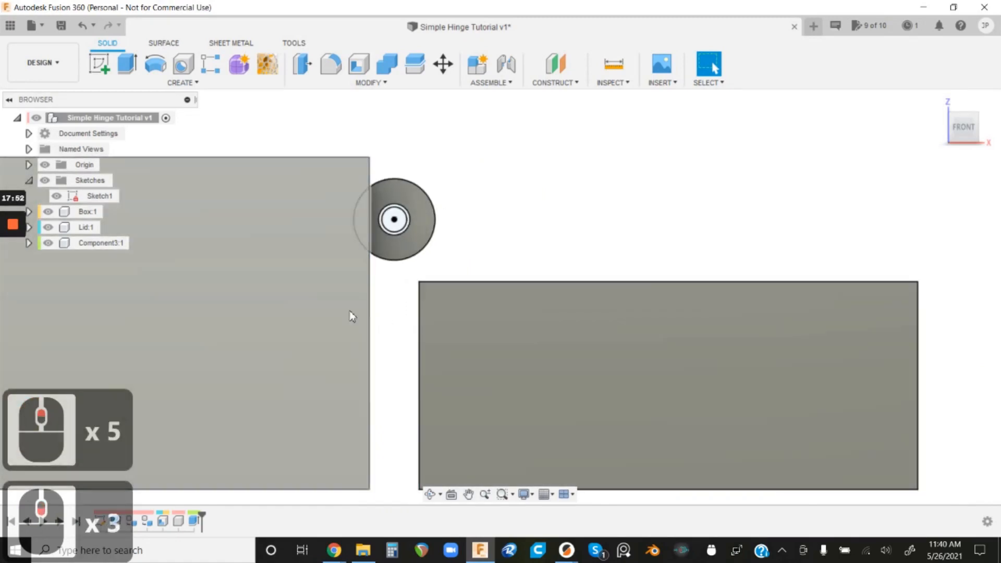
{"action": "scroll", "coordinate": [512, 288], "scroll_direction": "down", "scroll_amount": 5}
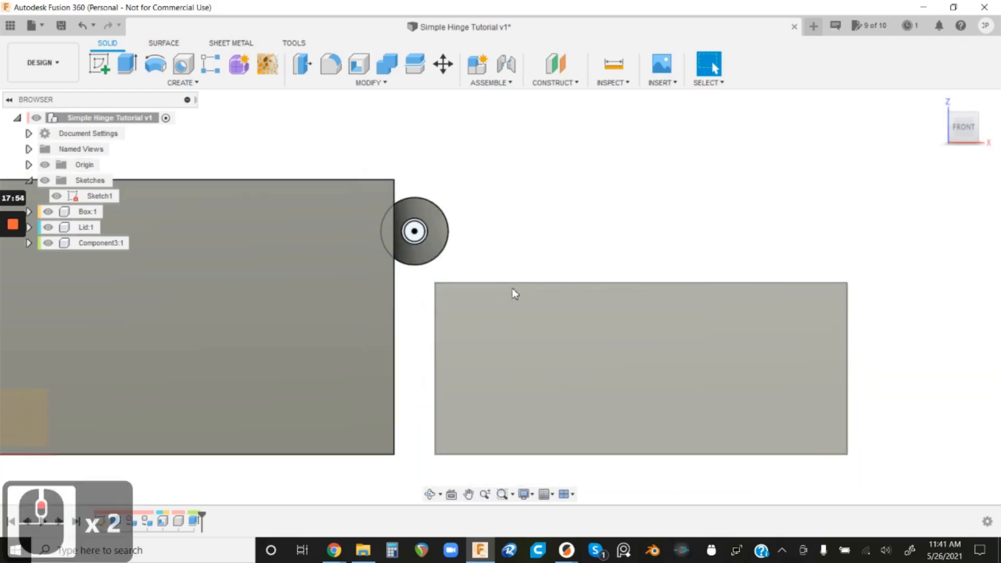
{"action": "scroll", "coordinate": [427, 262], "scroll_direction": "up", "scroll_amount": 4}
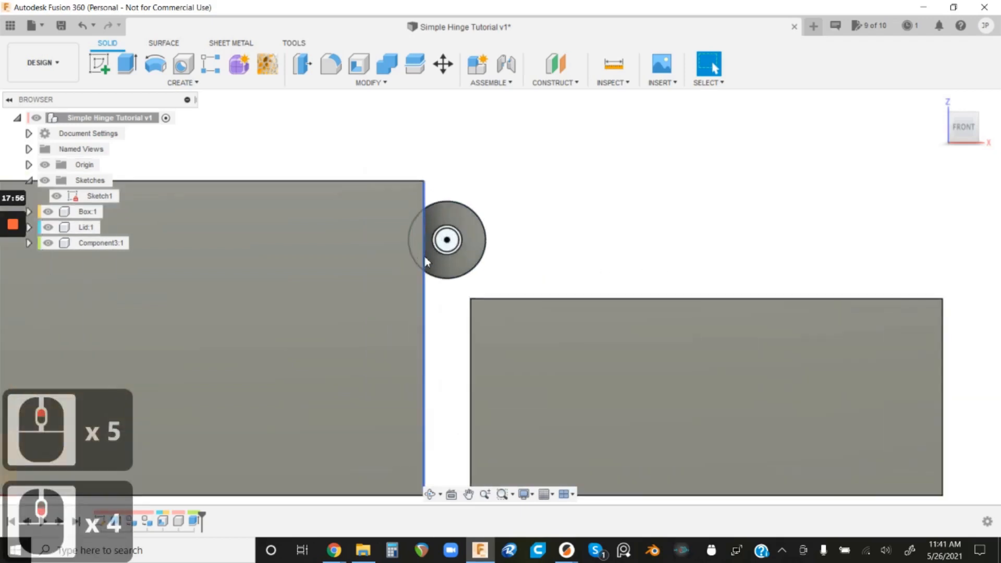
{"action": "scroll", "coordinate": [404, 326], "scroll_direction": "down", "scroll_amount": 3}
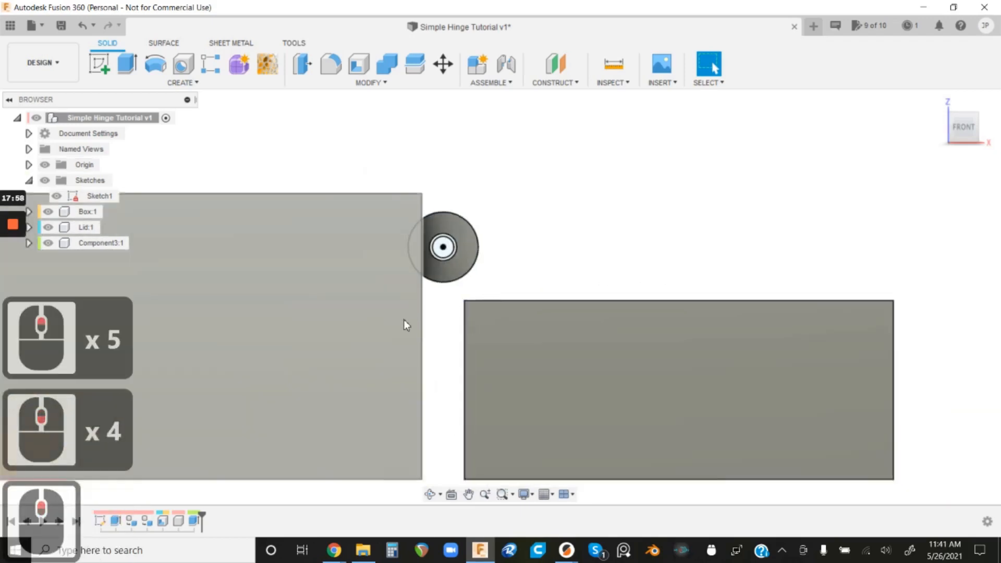
{"action": "scroll", "coordinate": [437, 260], "scroll_direction": "up", "scroll_amount": 6}
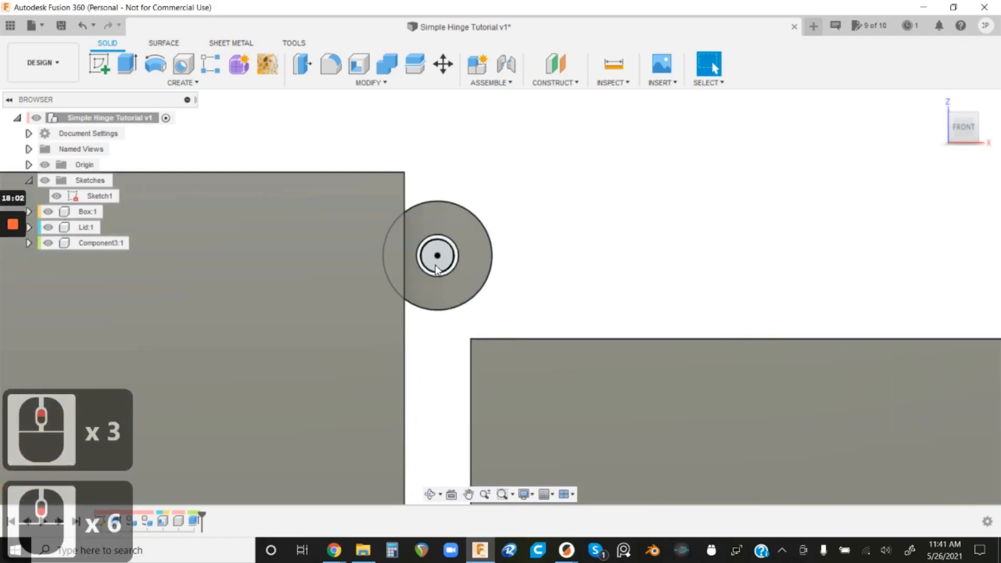
{"action": "scroll", "coordinate": [437, 267], "scroll_direction": "up", "scroll_amount": 2}
{"action": "scroll", "coordinate": [439, 258], "scroll_direction": "down", "scroll_amount": 7}
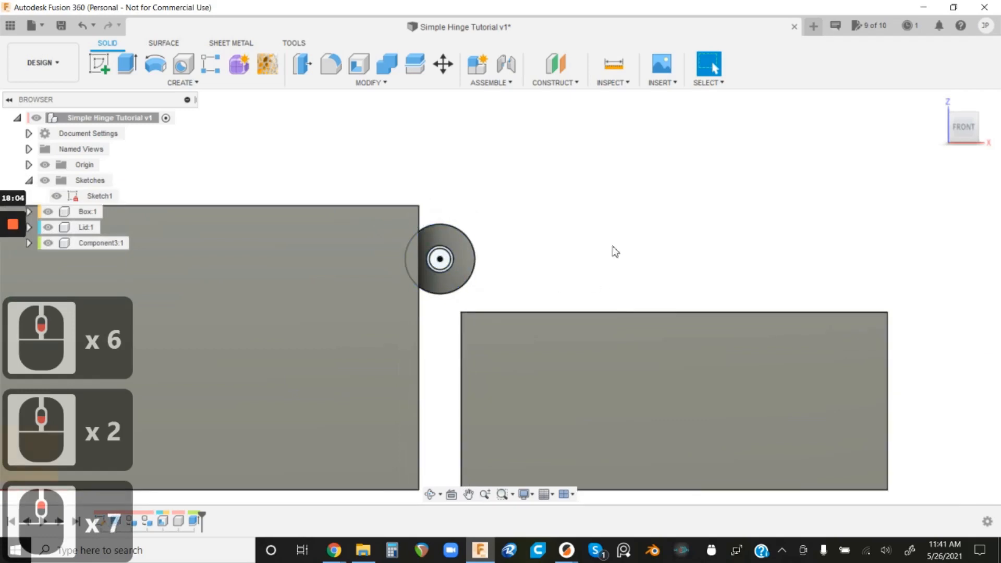
{"action": "mouse_move", "coordinate": [615, 252]}
{"action": "middle_mouse_down", "text": "shift"}
{"action": "mouse_move", "coordinate": [574, 257]}
{"action": "mouse_move", "coordinate": [607, 246]}
{"action": "middle_mouse_up", "text": "shift"}
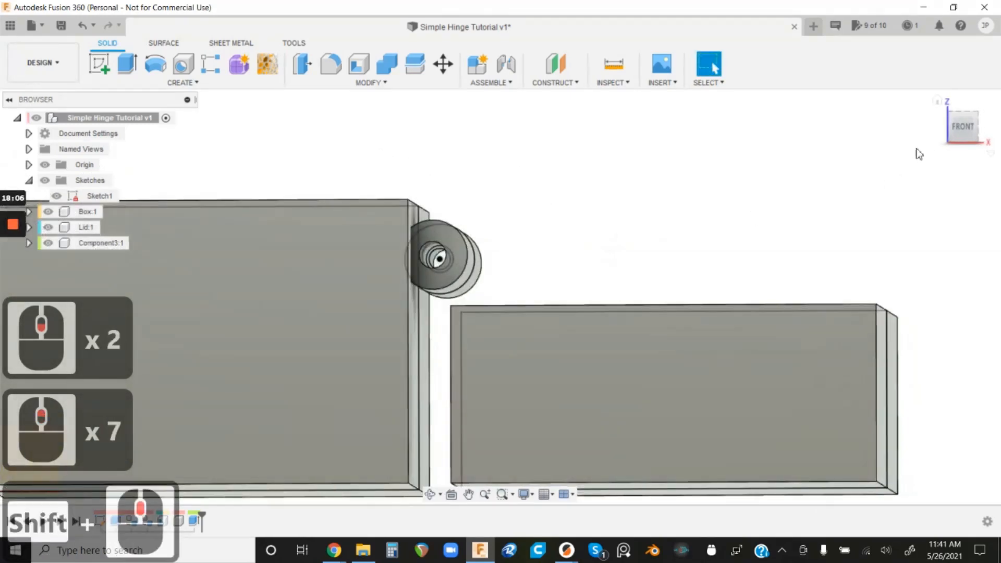
{"action": "left_click", "coordinate": [962, 130]}
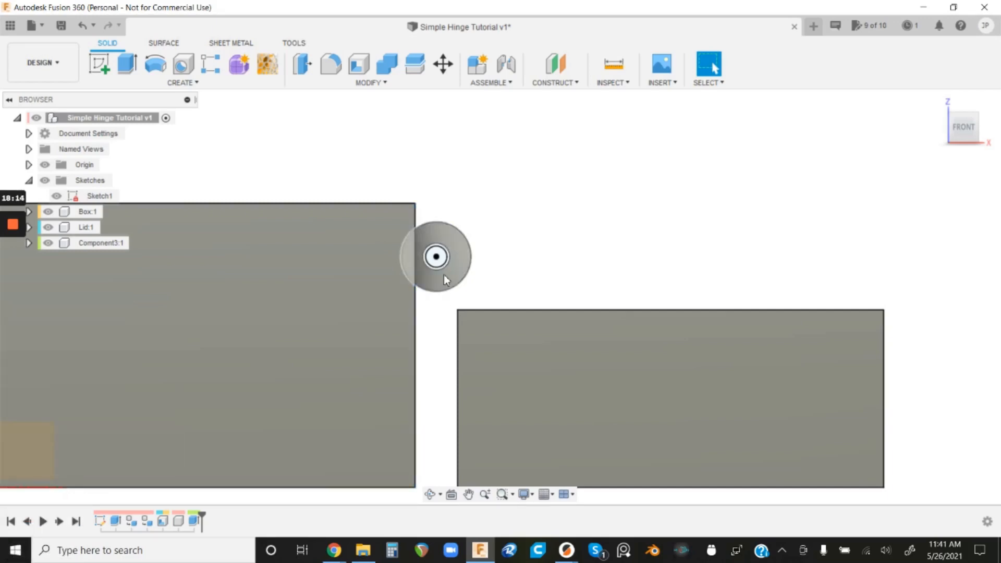
{"action": "scroll", "coordinate": [458, 313], "scroll_direction": "up", "scroll_amount": 5}
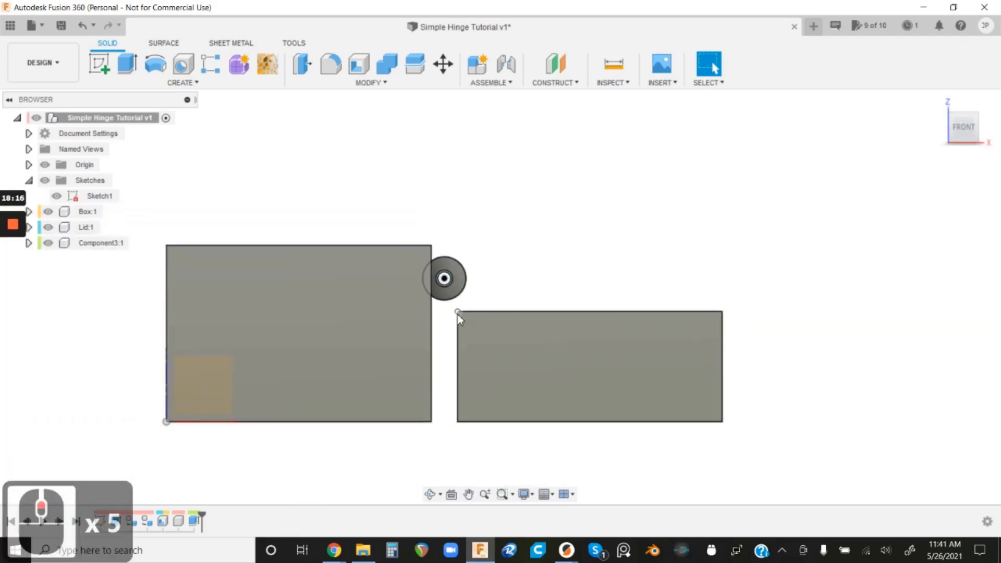
{"action": "scroll", "coordinate": [457, 314], "scroll_direction": "down", "scroll_amount": 5}
{"action": "middle_click_drag", "start_coordinate": [525, 263], "coordinate": [518, 203]}
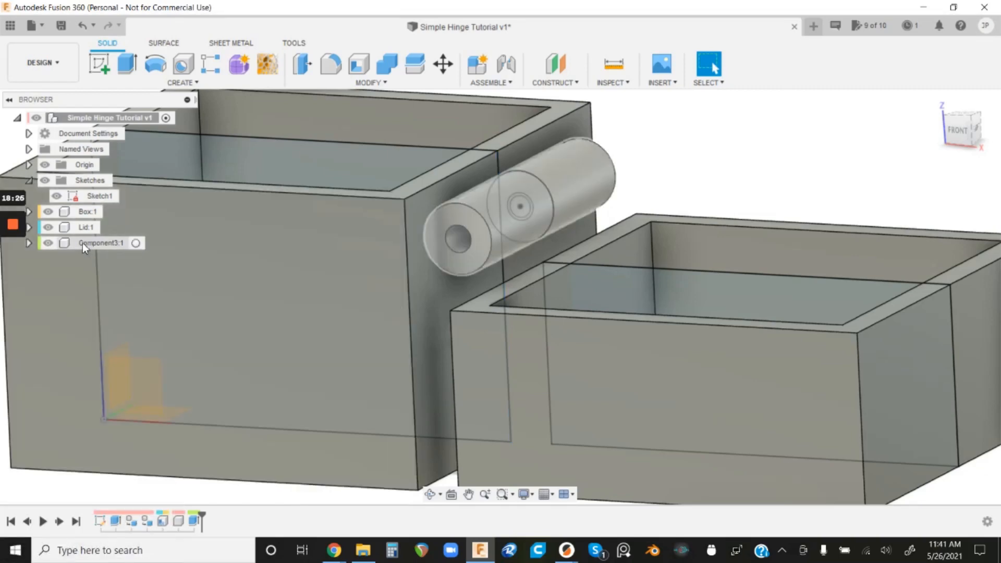
- Rename the extruded cylinder's component Hinge and hide it
{"action": "left_click", "coordinate": [82, 243]}
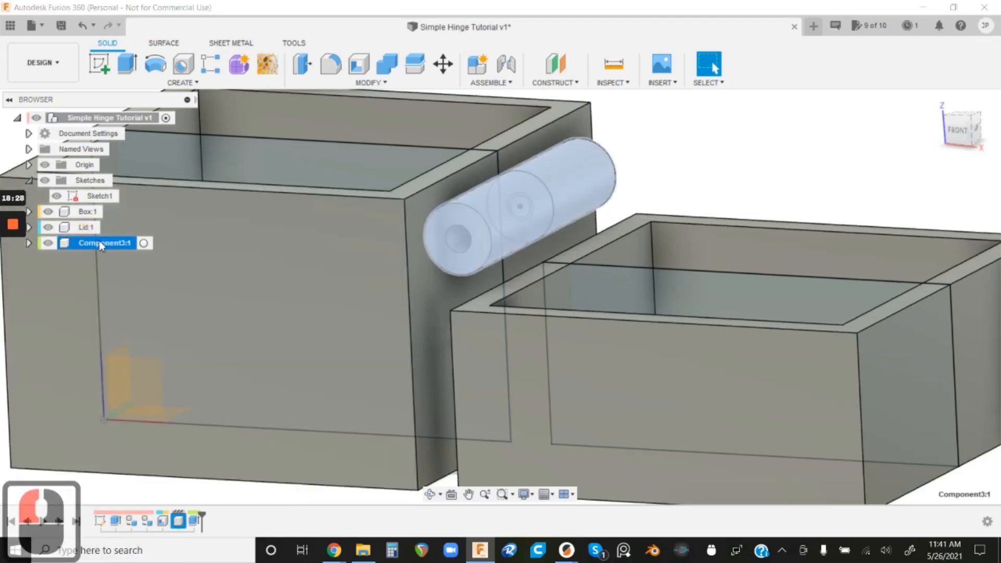
{"action": "left_click", "coordinate": [99, 239]}
{"action": "type", "text": "Hinge"}
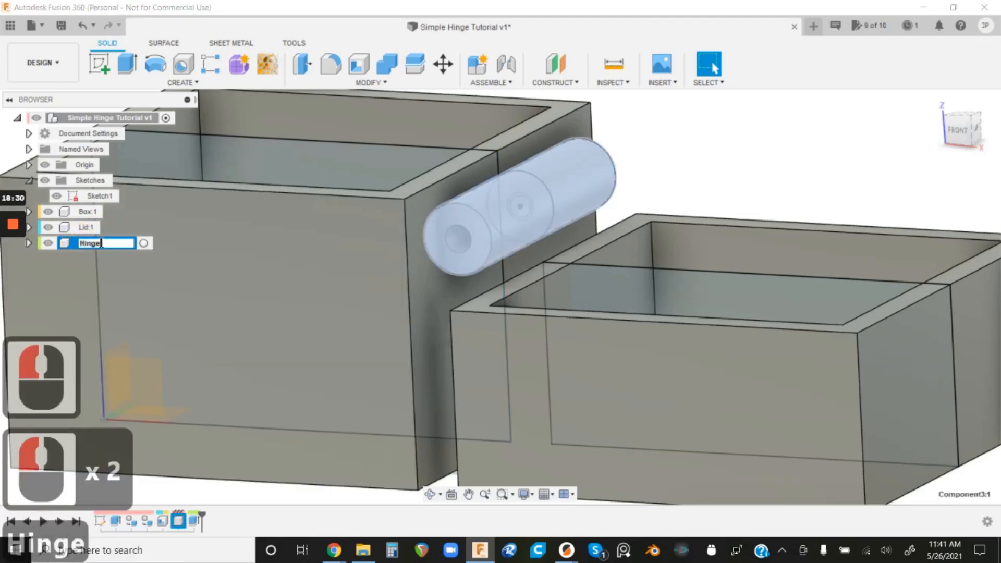
{"action": "key", "text": "Return"}
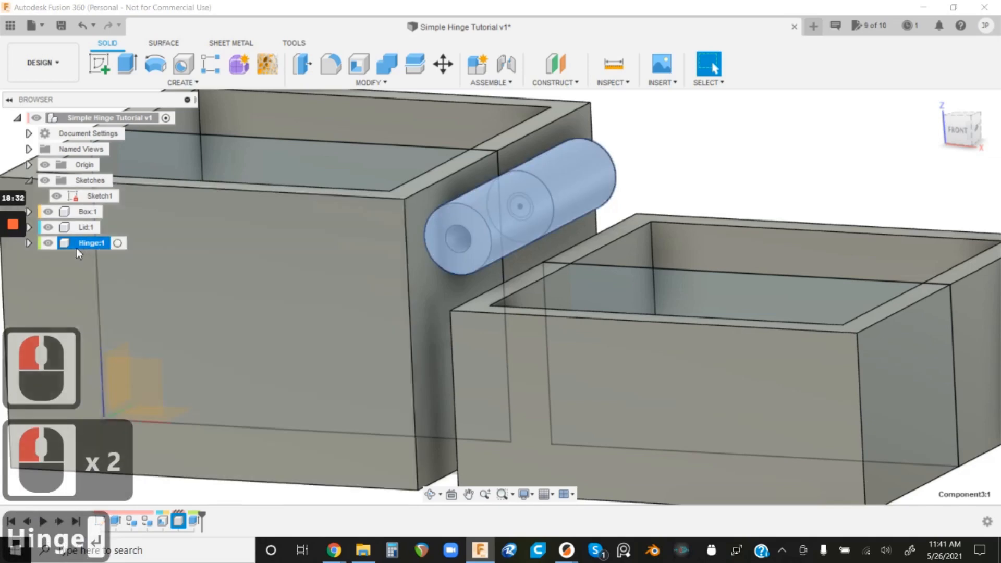
{"action": "left_click", "coordinate": [48, 243]}
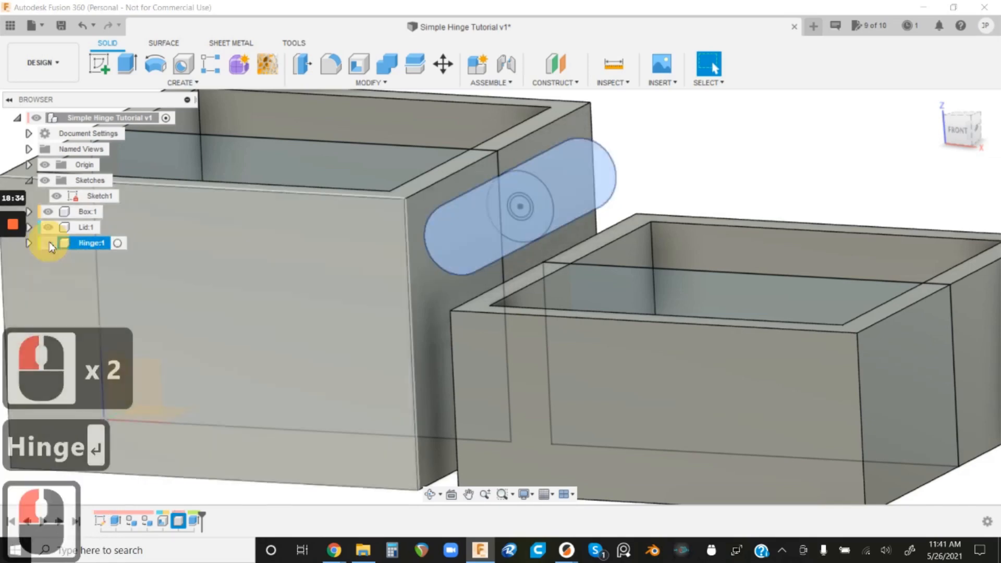
{"action": "left_click", "coordinate": [749, 165]}
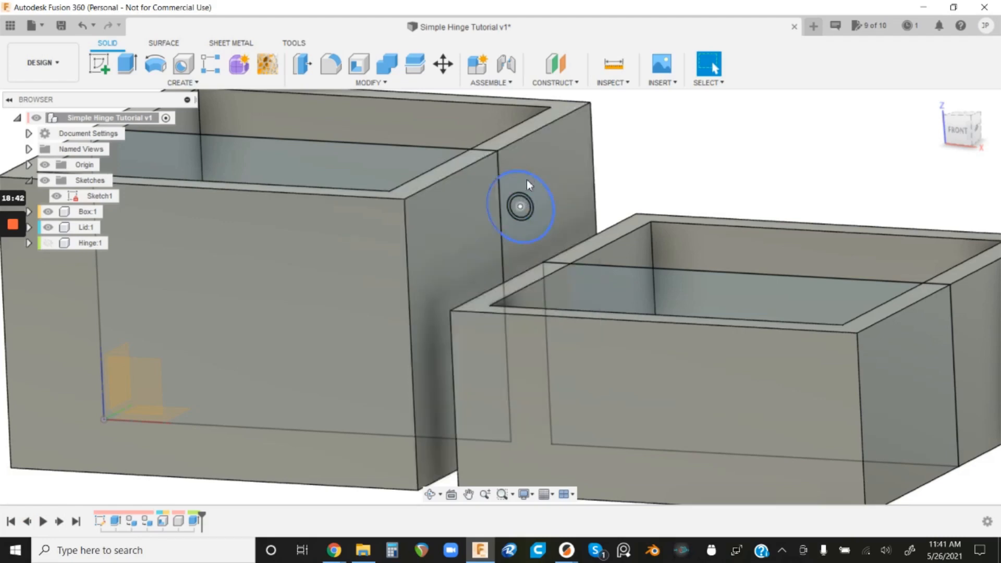
- Open Sketch1 for editing, seen from the front
{"action": "left_click", "coordinate": [958, 135]}
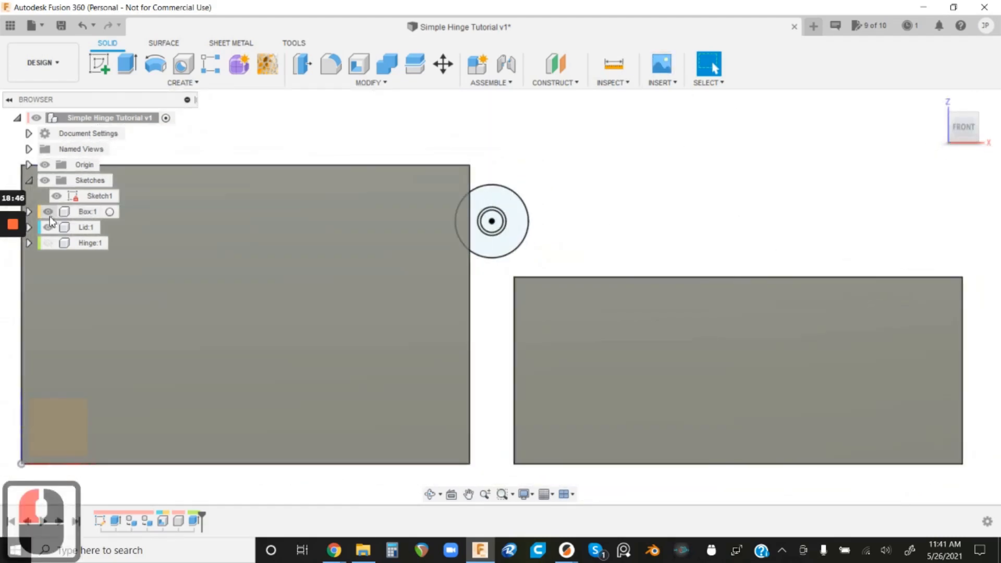
{"action": "left_click", "coordinate": [47, 214]}
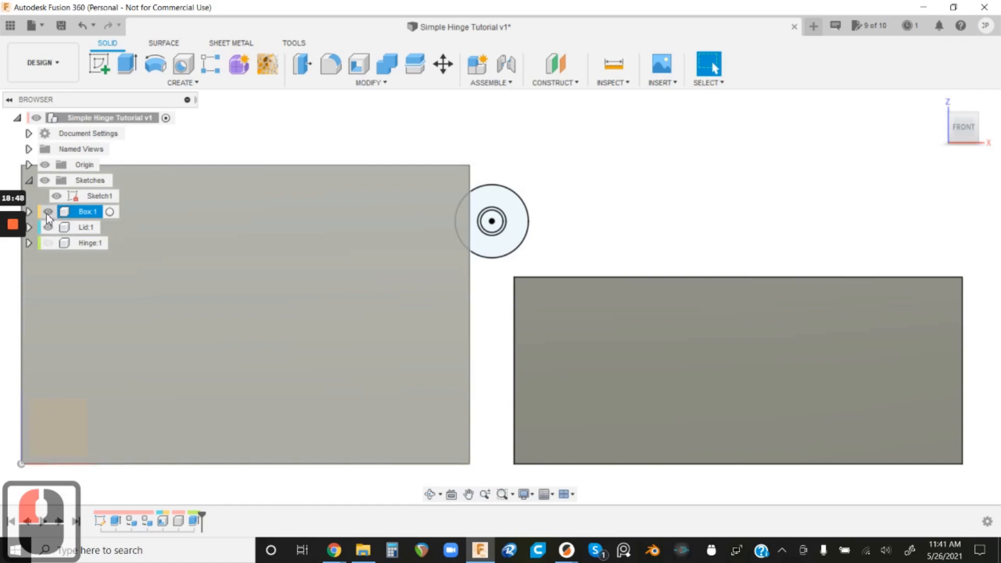
{"action": "mouse_move", "coordinate": [590, 181]}
{"action": "middle_mouse_down", "text": "shift"}
{"action": "mouse_move", "coordinate": [573, 207]}
{"action": "mouse_move", "coordinate": [584, 218]}
{"action": "middle_mouse_up", "text": "shift"}
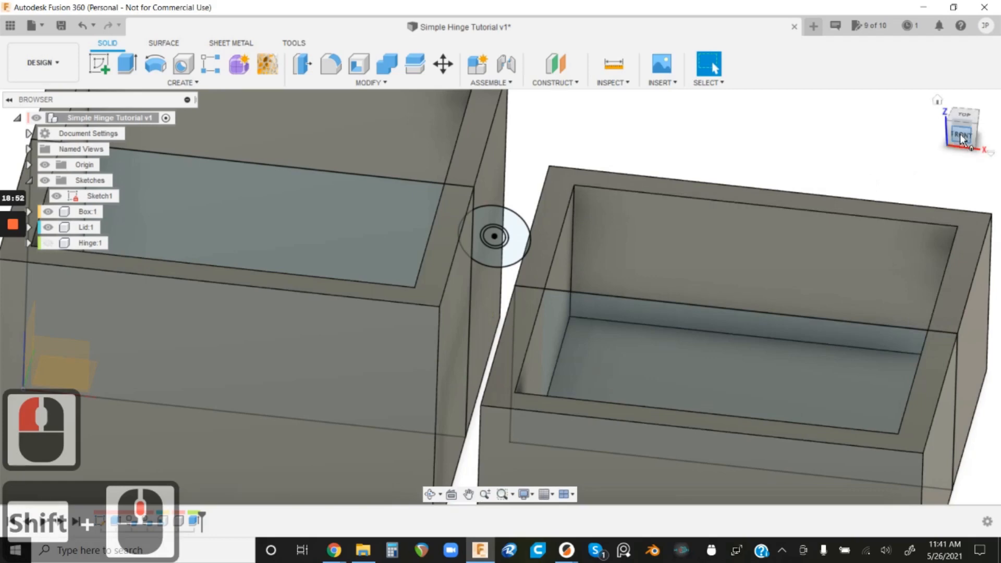
{"action": "left_click", "coordinate": [961, 136]}
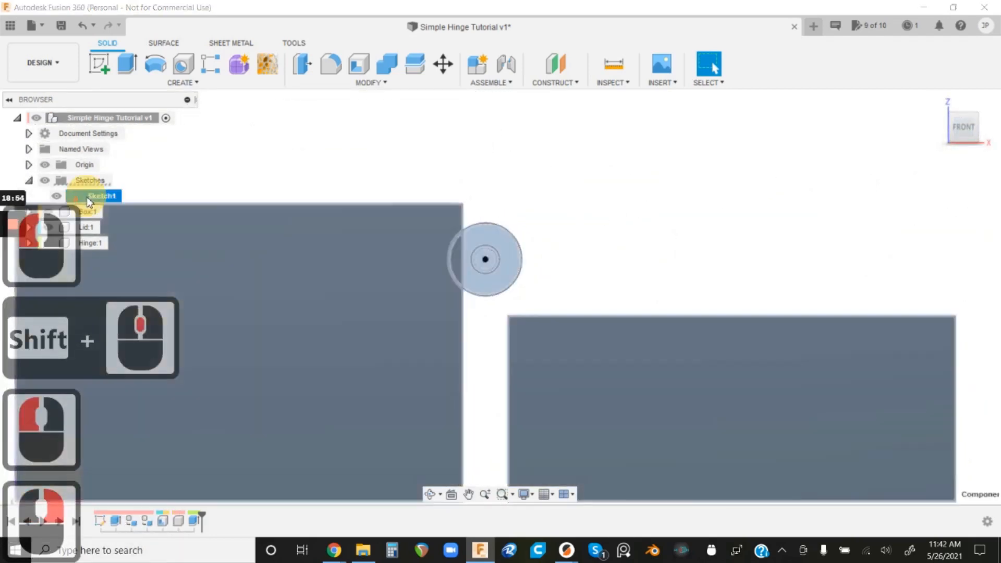
{"action": "right_click", "coordinate": [86, 197]}
{"action": "left_click", "coordinate": [122, 239]}
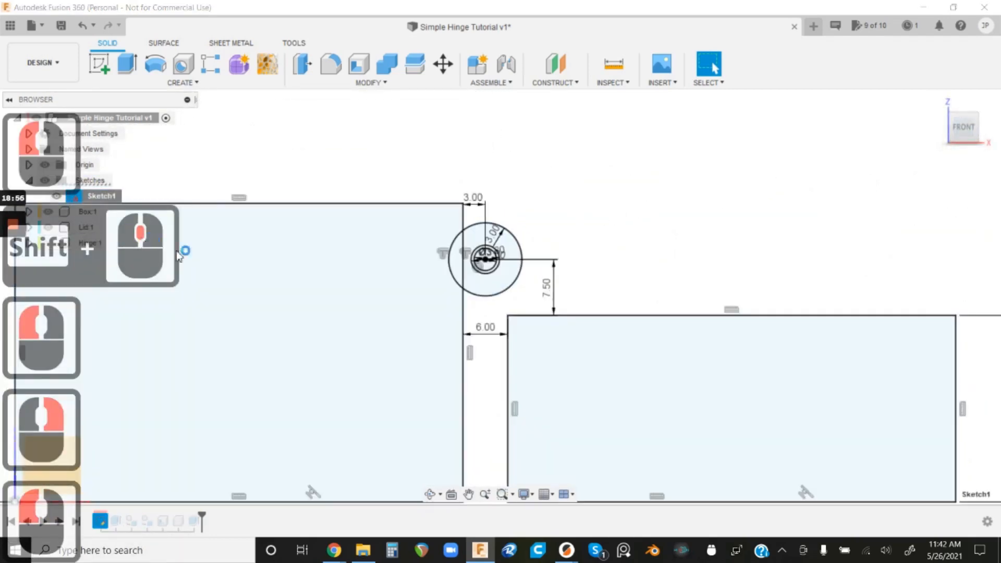
- Sketch a vertical line from the hinge circles' centre down past the outer circle, ending above the level of the lid's top edge
{"action": "scroll", "coordinate": [528, 330], "scroll_direction": "up", "scroll_amount": 8}
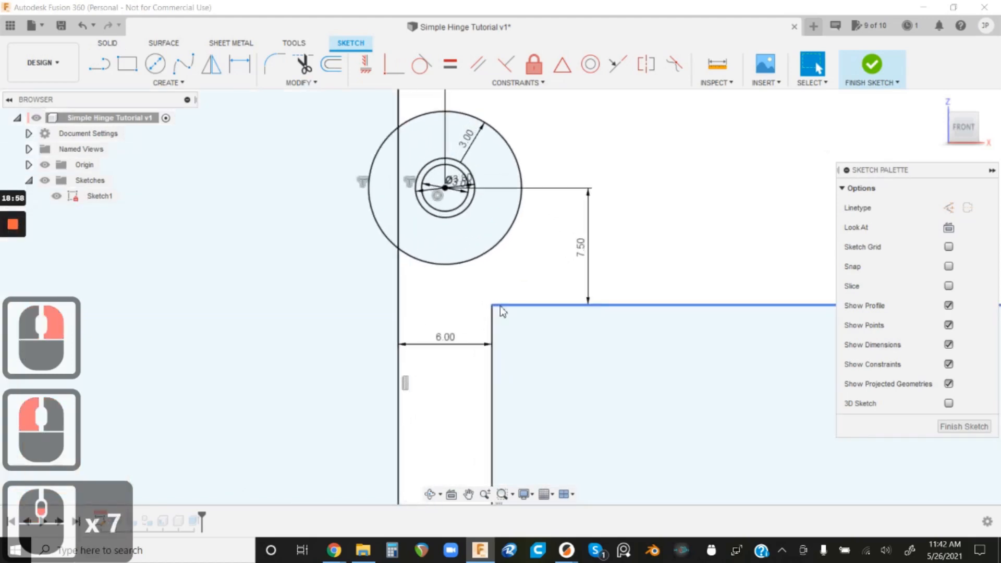
{"action": "scroll", "coordinate": [500, 292], "scroll_direction": "down", "scroll_amount": 4}
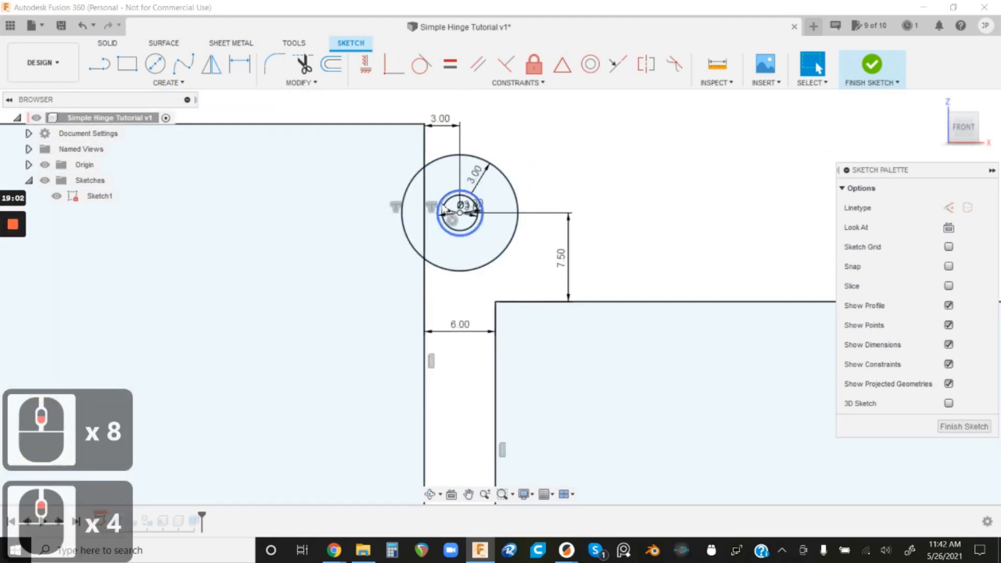
{"action": "scroll", "coordinate": [470, 282], "scroll_direction": "down", "scroll_amount": 3}
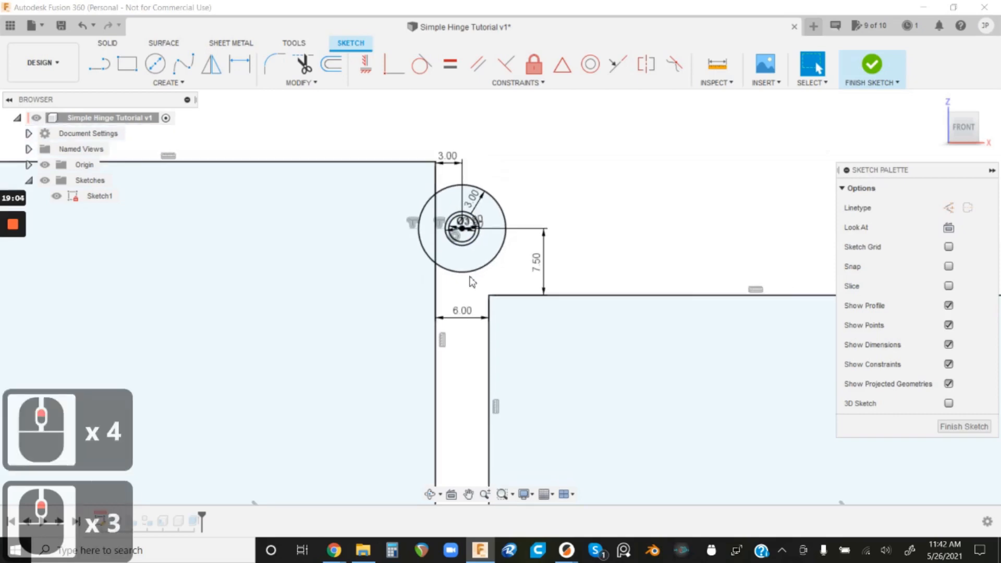
{"action": "scroll", "coordinate": [469, 278], "scroll_direction": "up", "scroll_amount": 6}
{"action": "scroll", "coordinate": [490, 301], "scroll_direction": "down", "scroll_amount": 2}
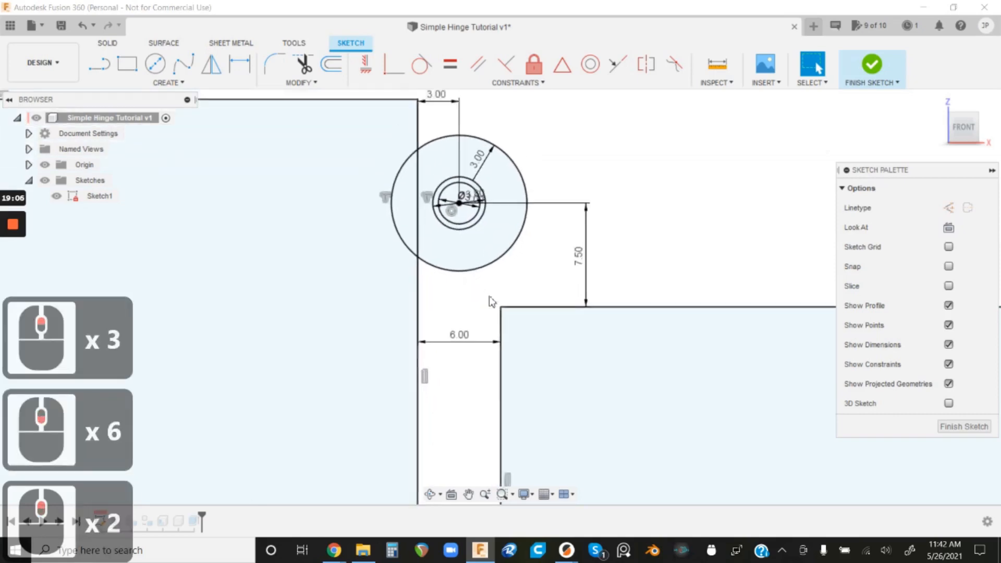
{"action": "scroll", "coordinate": [490, 301], "scroll_direction": "down", "scroll_amount": 1}
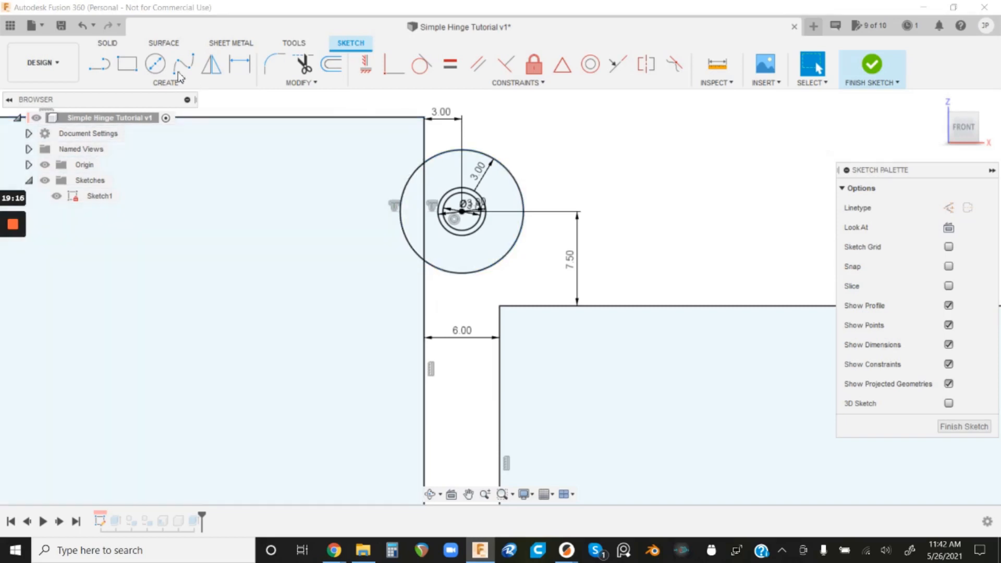
{"action": "left_click", "coordinate": [95, 71]}
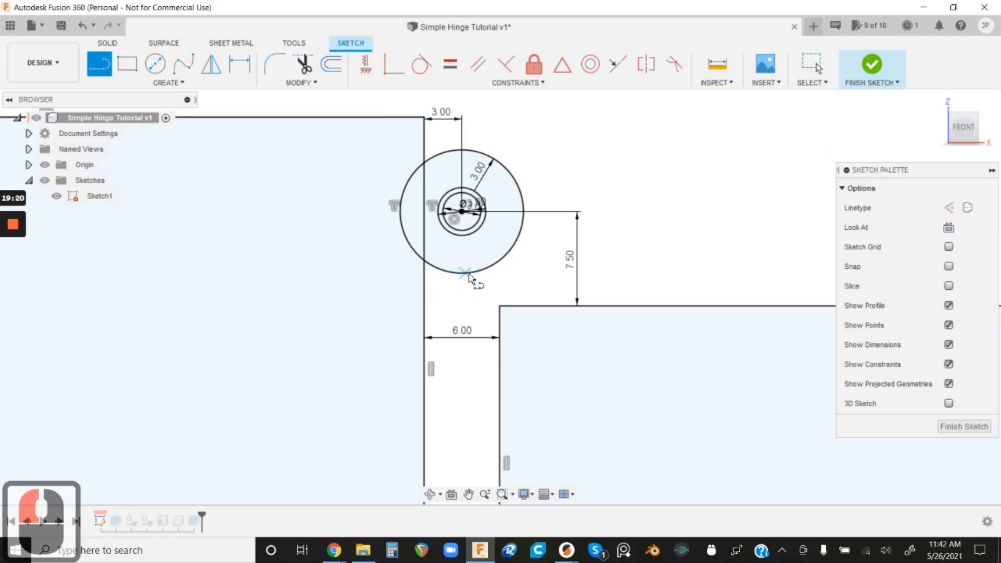
{"action": "scroll", "coordinate": [459, 273], "scroll_direction": "up", "scroll_amount": 7}
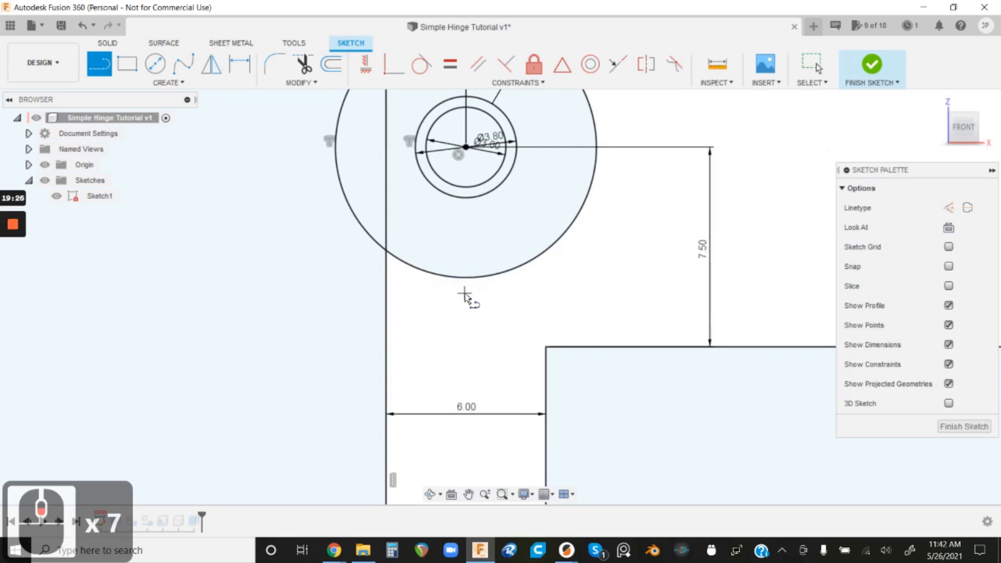
{"action": "left_click", "coordinate": [465, 147]}
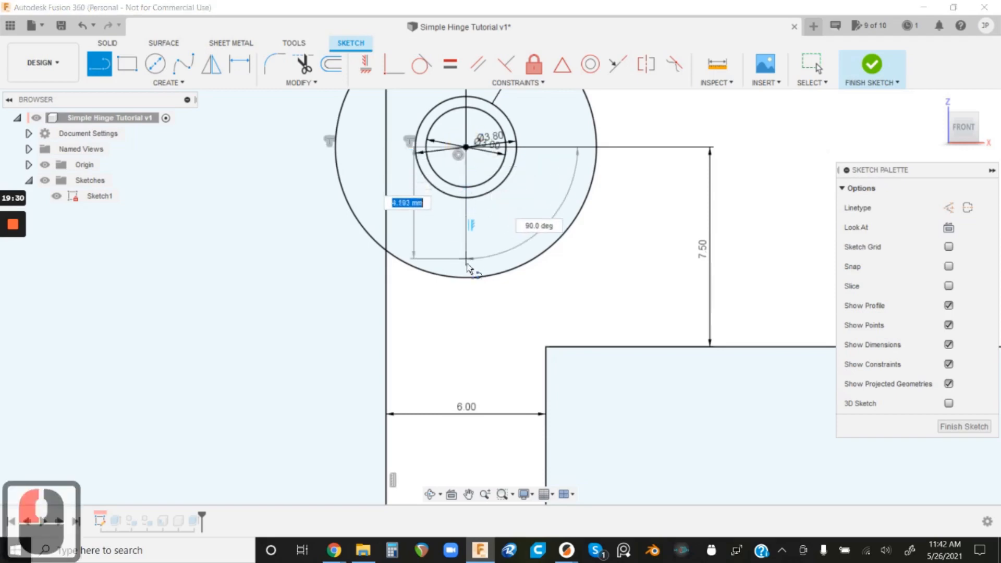
{"action": "left_click", "coordinate": [467, 322]}
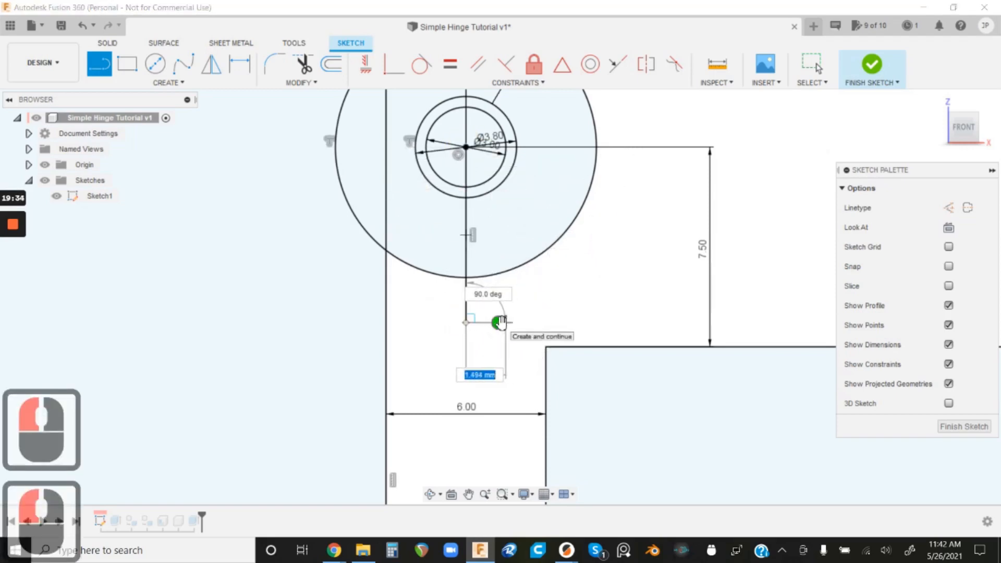
{"action": "key", "text": "Escape"}
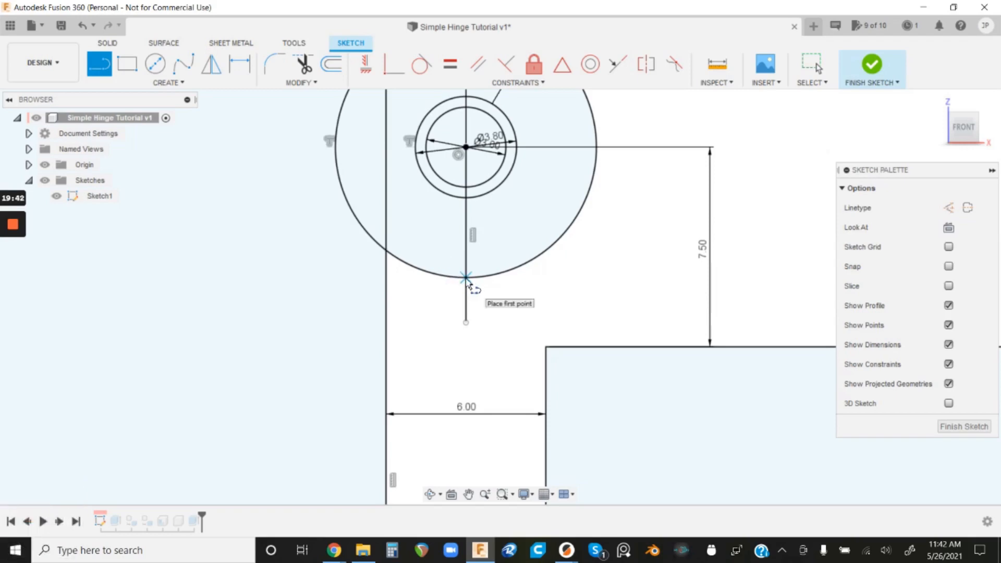
- Try to outline a clearance area from the outer hinge circle's bottom into the box, up above its top edge, across, and down to the centre
{"action": "left_click", "coordinate": [466, 278]}
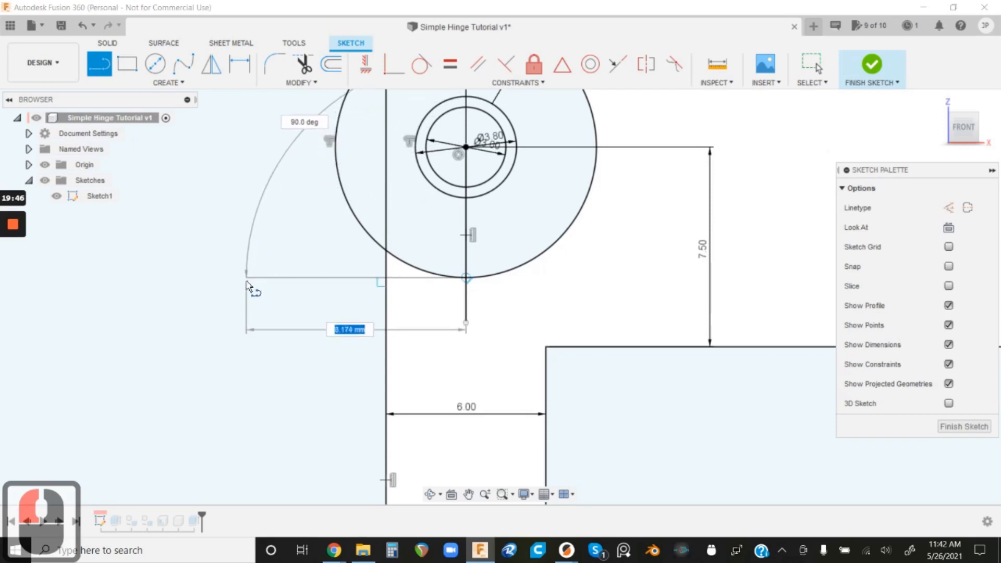
{"action": "left_click", "coordinate": [192, 278]}
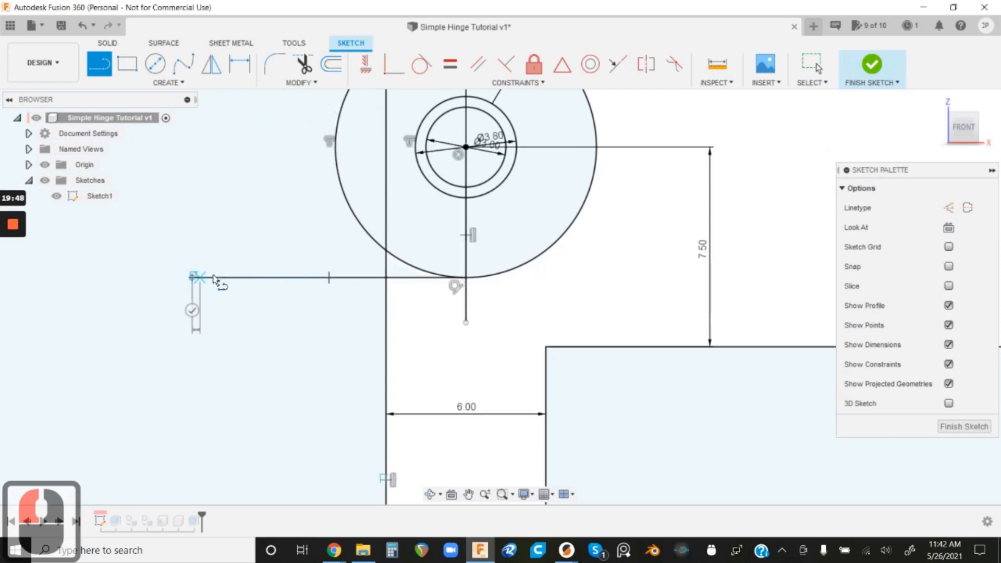
{"action": "mouse_move", "coordinate": [252, 197]}
{"action": "middle_mouse_down"}
{"action": "mouse_move", "coordinate": [356, 236]}
{"action": "mouse_move", "coordinate": [431, 286]}
{"action": "mouse_move", "coordinate": [436, 315]}
{"action": "middle_mouse_up"}
{"action": "scroll", "coordinate": [420, 322], "scroll_direction": "up", "scroll_amount": 2}
{"action": "scroll", "coordinate": [381, 388], "scroll_direction": "down", "scroll_amount": 4}
{"action": "scroll", "coordinate": [378, 395], "scroll_direction": "down", "scroll_amount": 4}
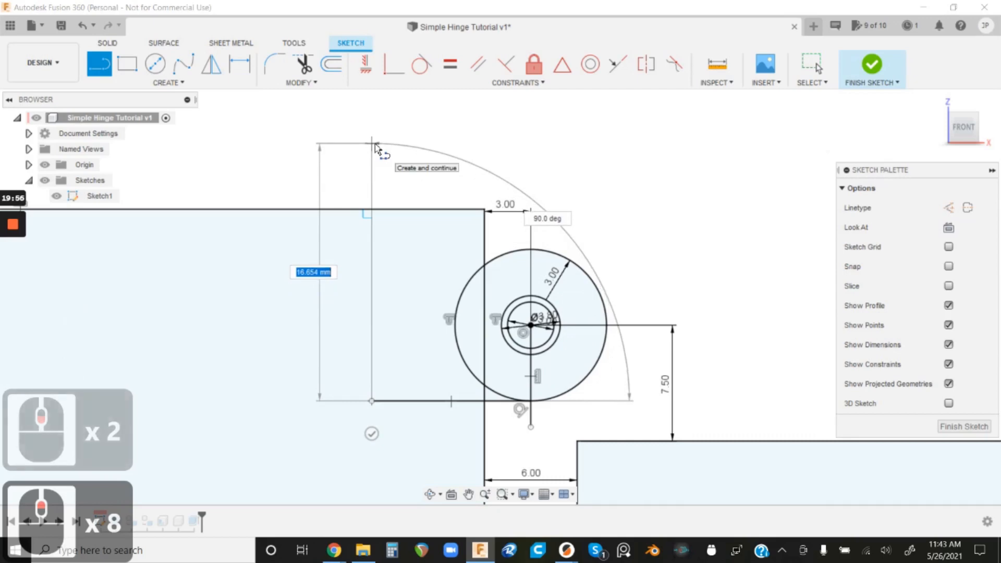
{"action": "left_click", "coordinate": [374, 148]}
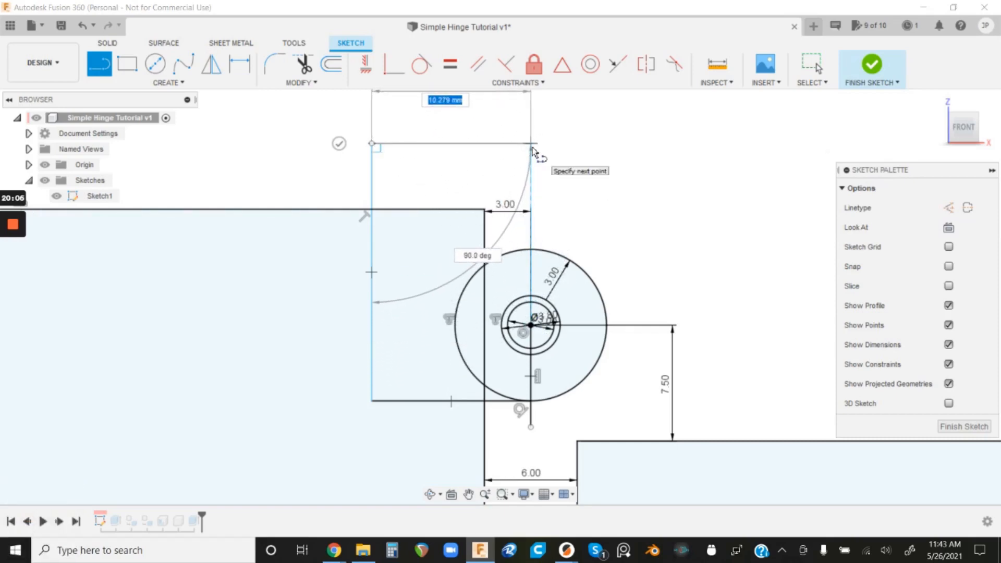
{"action": "left_click", "coordinate": [532, 145]}
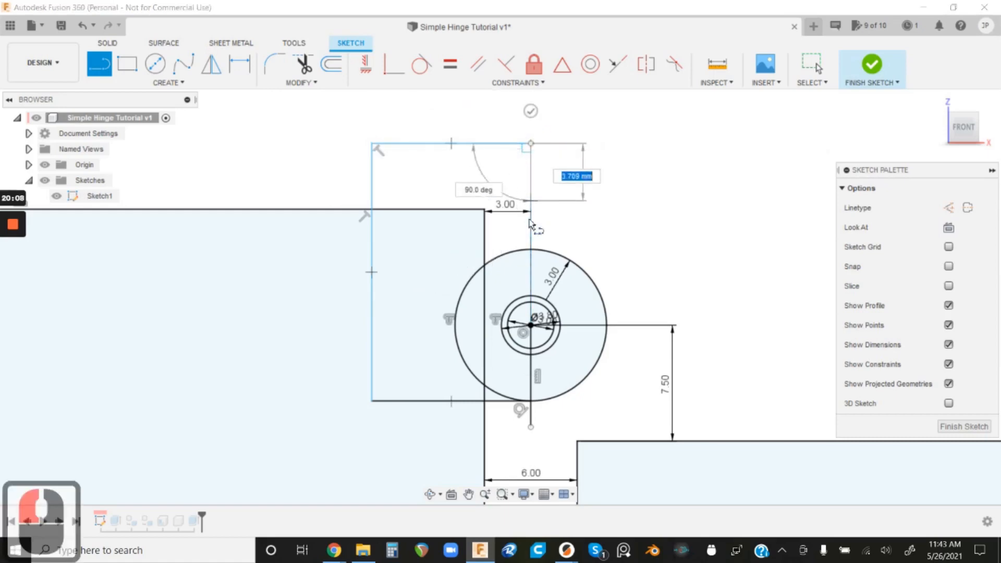
{"action": "left_click", "coordinate": [530, 324]}
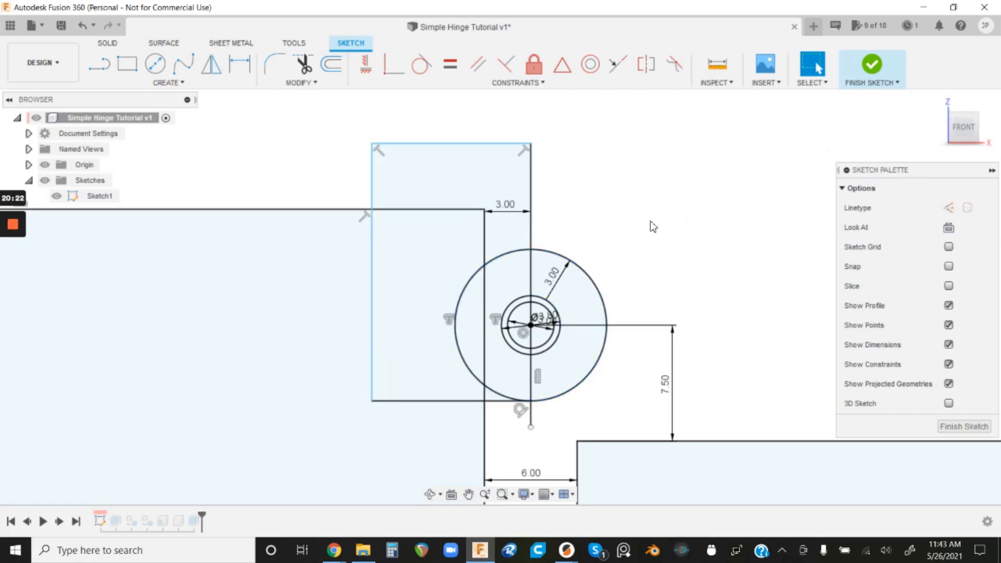
- Undo the clearance outline and the vertical line below the hinge circles' centre
{"action": "key", "text": "ctrl+z"}
{"action": "key", "text": "ctrl+z"}
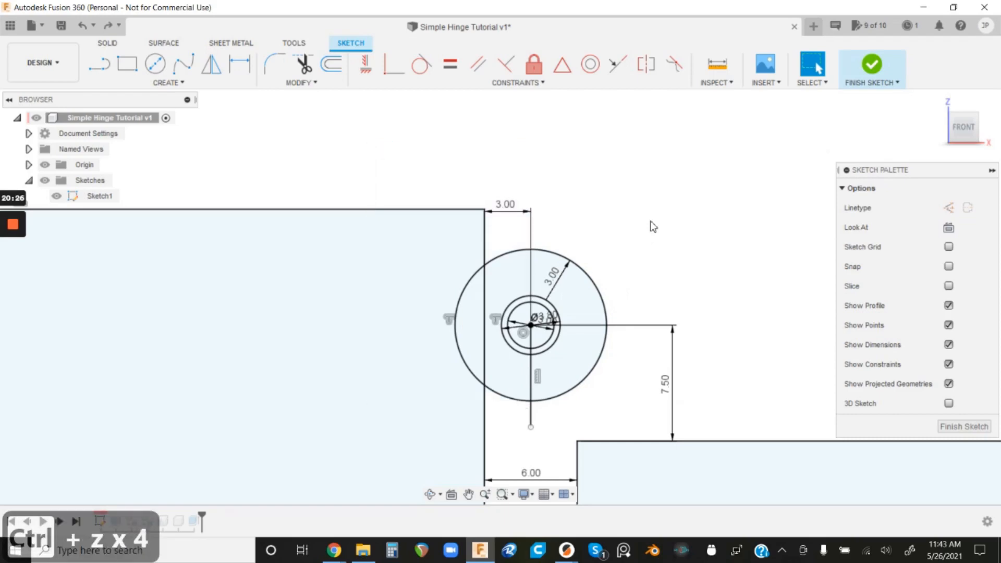
{"action": "key", "text": "ctrl+z"}
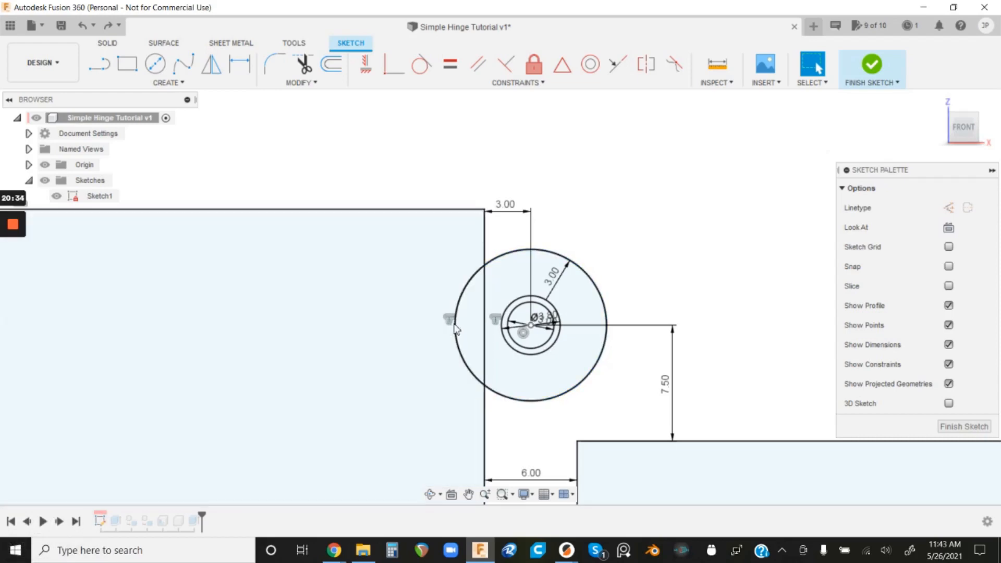
- Sketch a horizontal line from the hinge circles' centre into the box, ending beyond the outer circle
{"action": "left_click", "coordinate": [102, 67]}
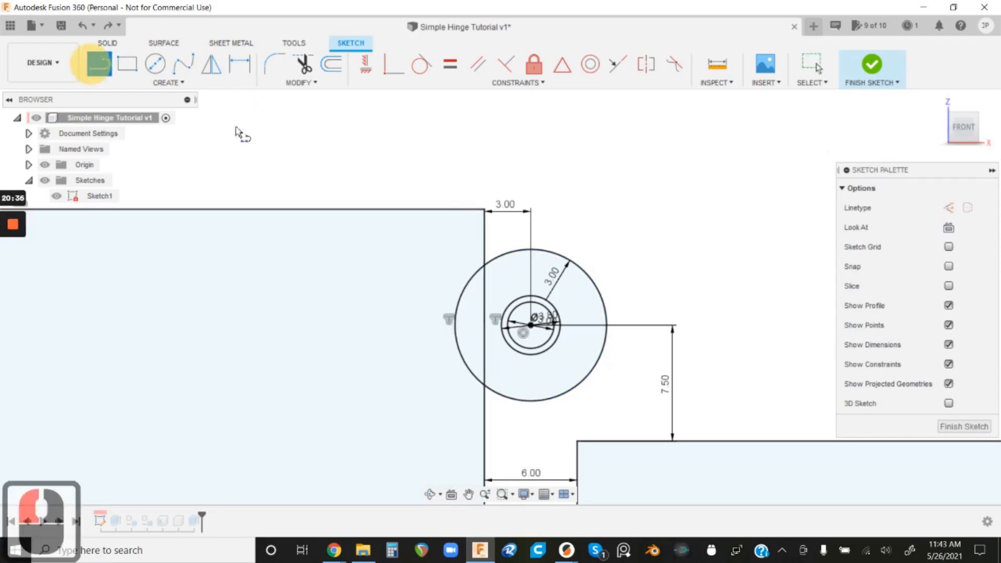
{"action": "left_click", "coordinate": [531, 326]}
{"action": "left_click", "coordinate": [344, 327]}
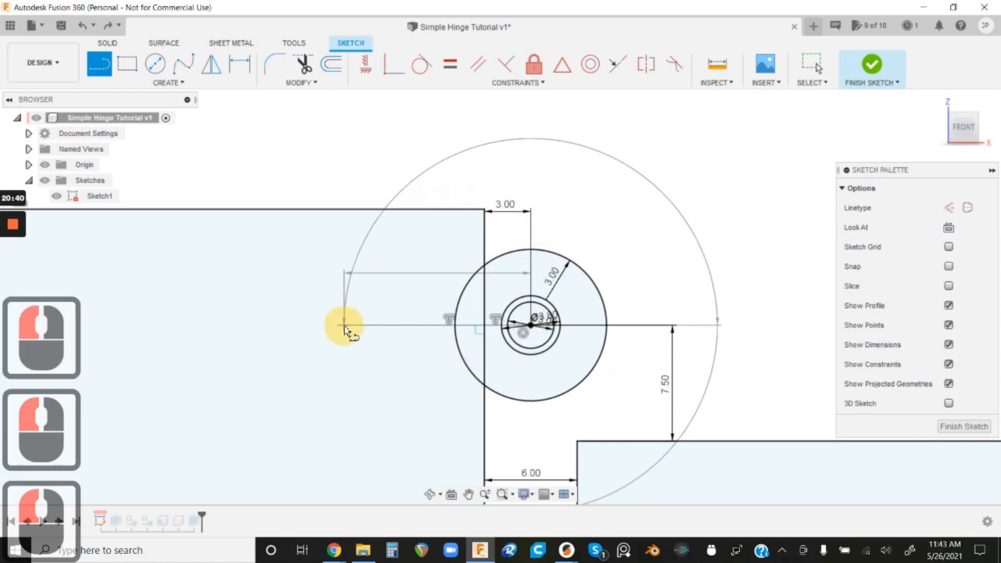
{"action": "key", "text": "Escape"}
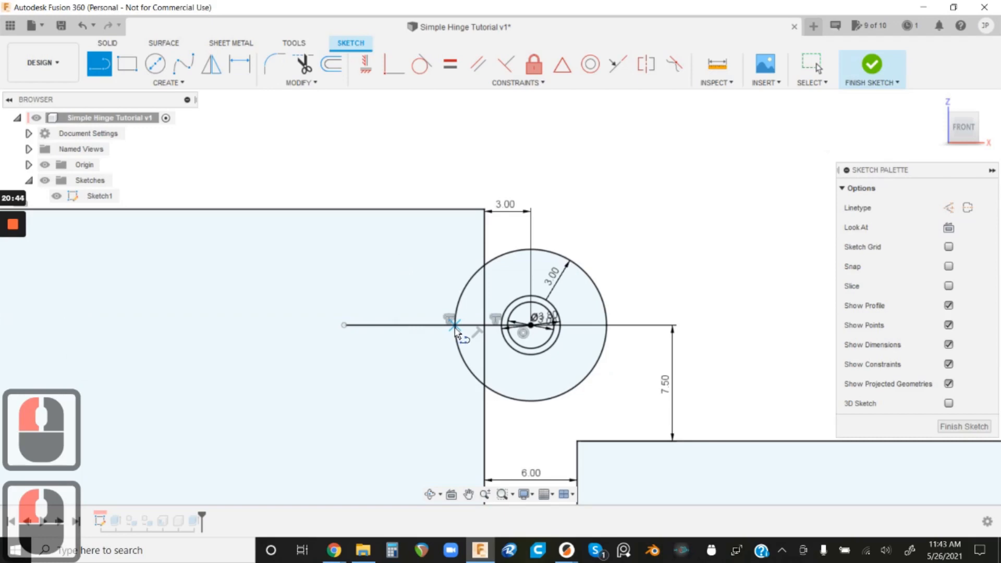
- Sketch lines from the outer circle's box-side quadrant up about 8.5 mm, across above the centre and down to it, and finish the sketch
{"action": "scroll", "coordinate": [455, 328], "scroll_direction": "up", "scroll_amount": 12}
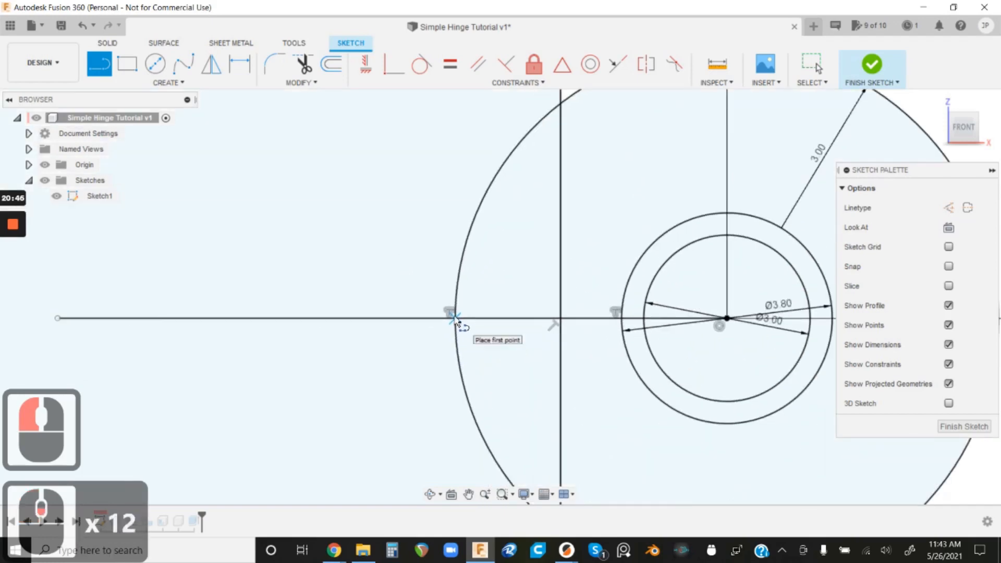
{"action": "scroll", "coordinate": [455, 319], "scroll_direction": "down", "scroll_amount": 8}
{"action": "left_click", "coordinate": [454, 316]}
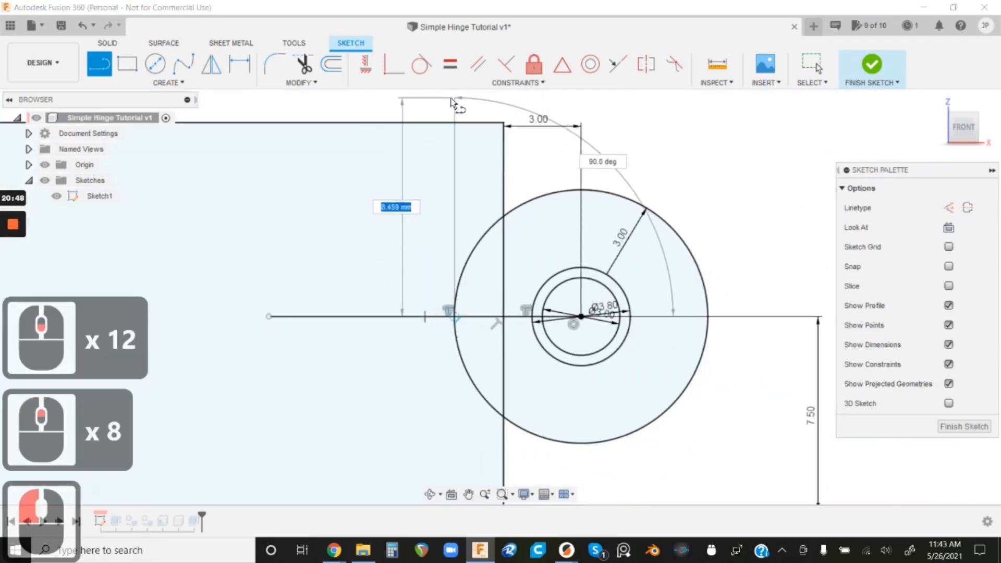
{"action": "left_click", "coordinate": [452, 99]}
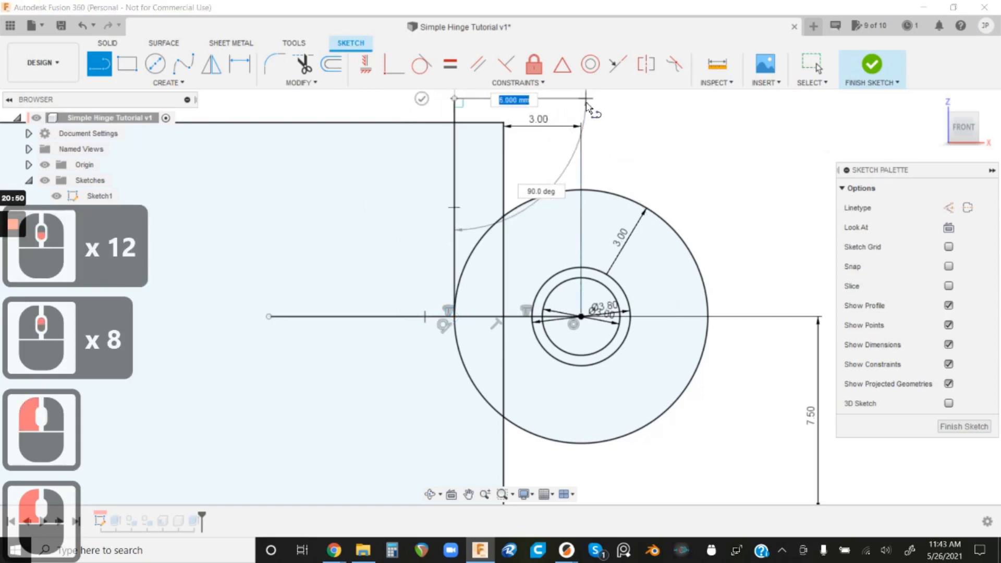
{"action": "left_click", "coordinate": [581, 99]}
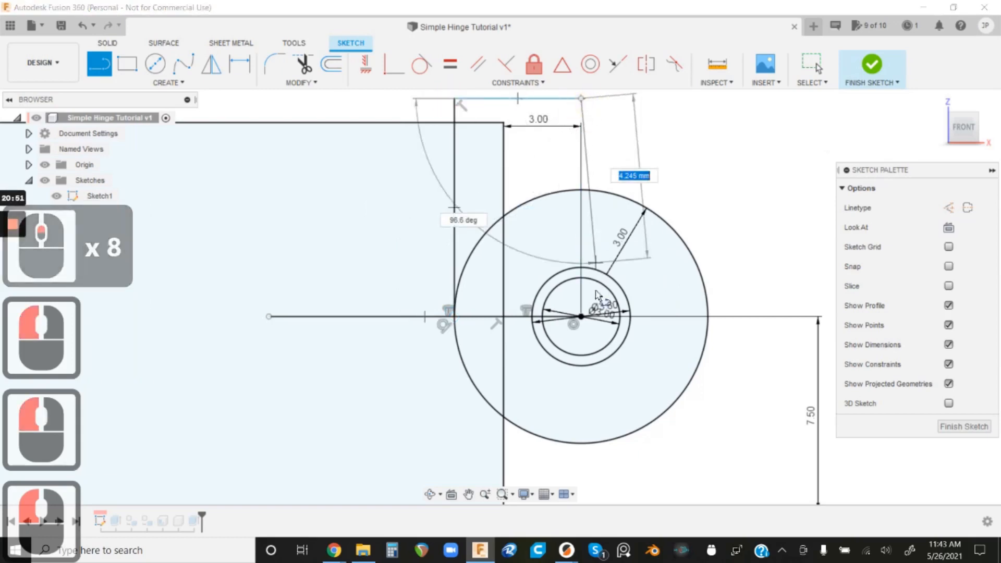
{"action": "left_click", "coordinate": [582, 318]}
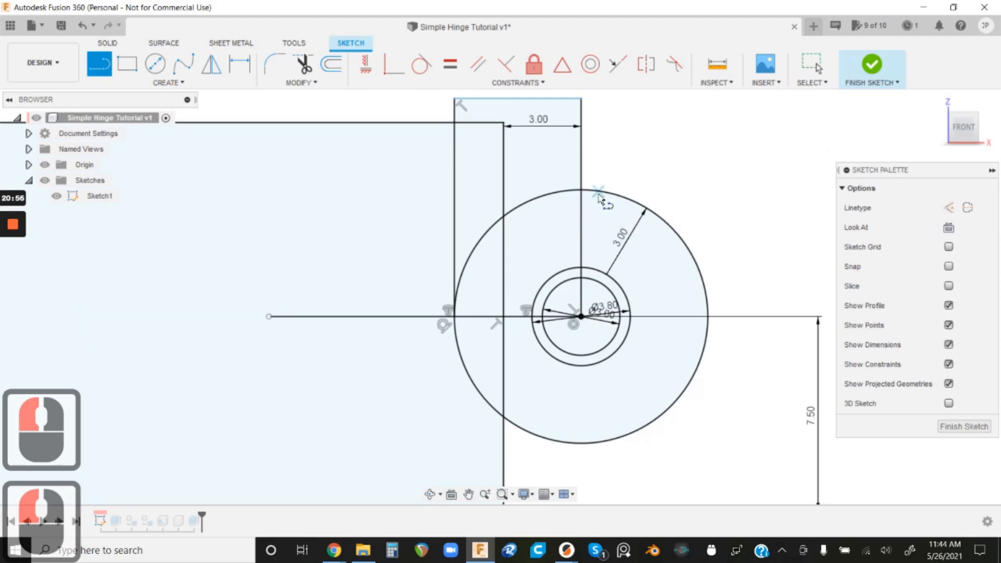
{"action": "scroll", "coordinate": [509, 349], "scroll_direction": "down", "scroll_amount": 3}
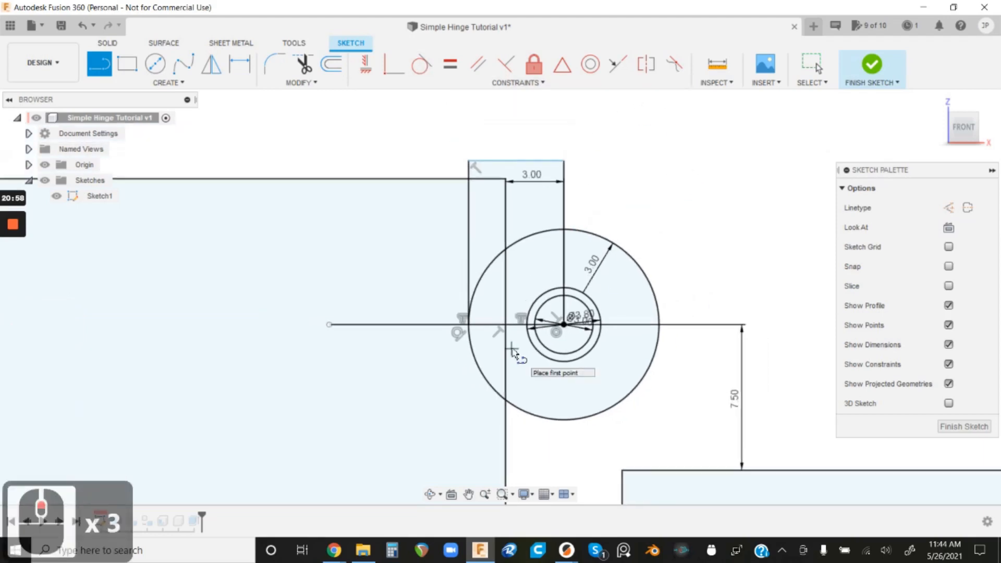
{"action": "key", "text": "Escape"}
{"action": "left_click", "coordinate": [872, 65]}
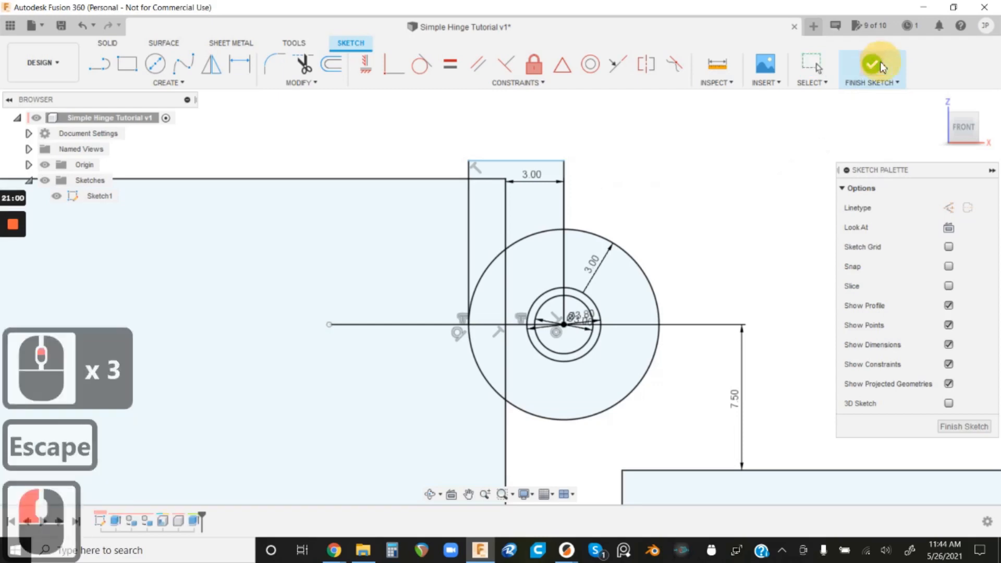
- Hide the Box and select for extrusion the whole outer hinge ring and the strip between it and the box's top edge
{"action": "middle_click_drag", "start_coordinate": [699, 223], "coordinate": [684, 235], "text": "shift"}
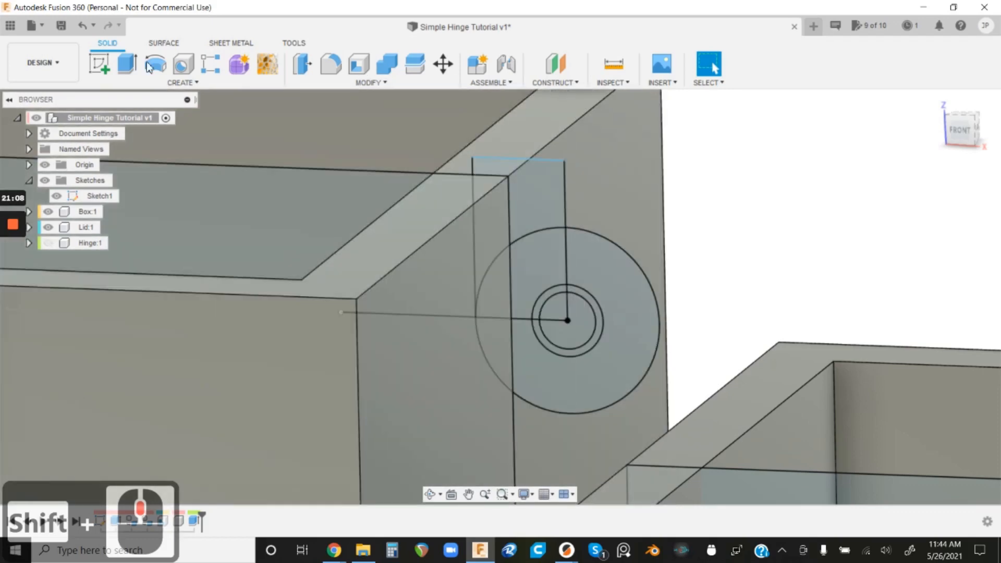
{"action": "left_click", "coordinate": [121, 63]}
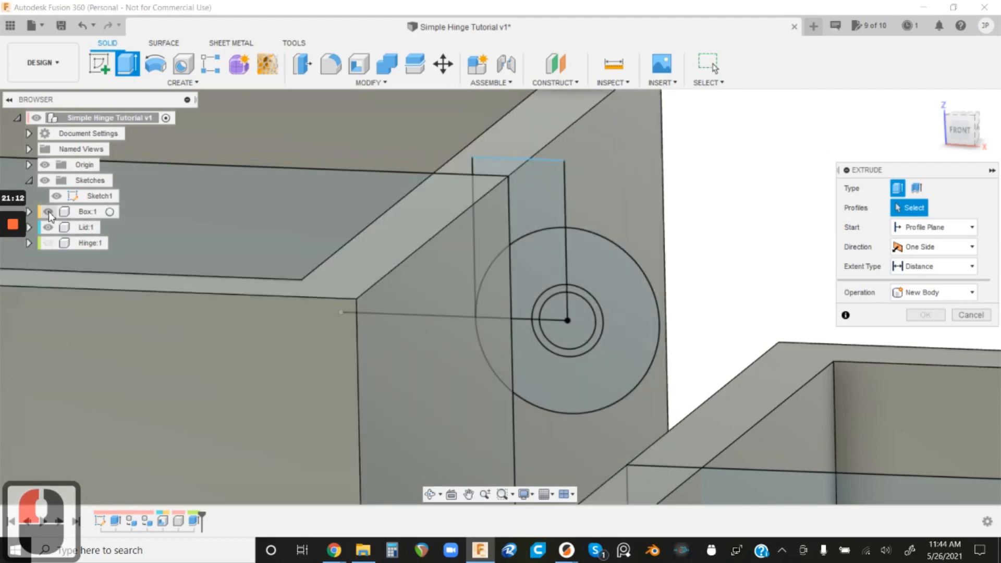
{"action": "left_click", "coordinate": [49, 211]}
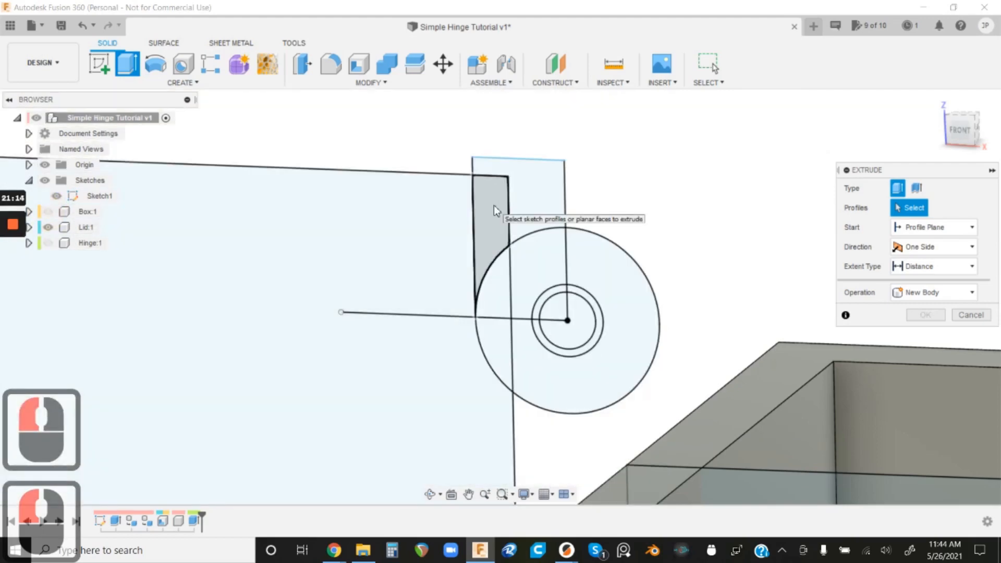
{"action": "left_click", "coordinate": [494, 206]}
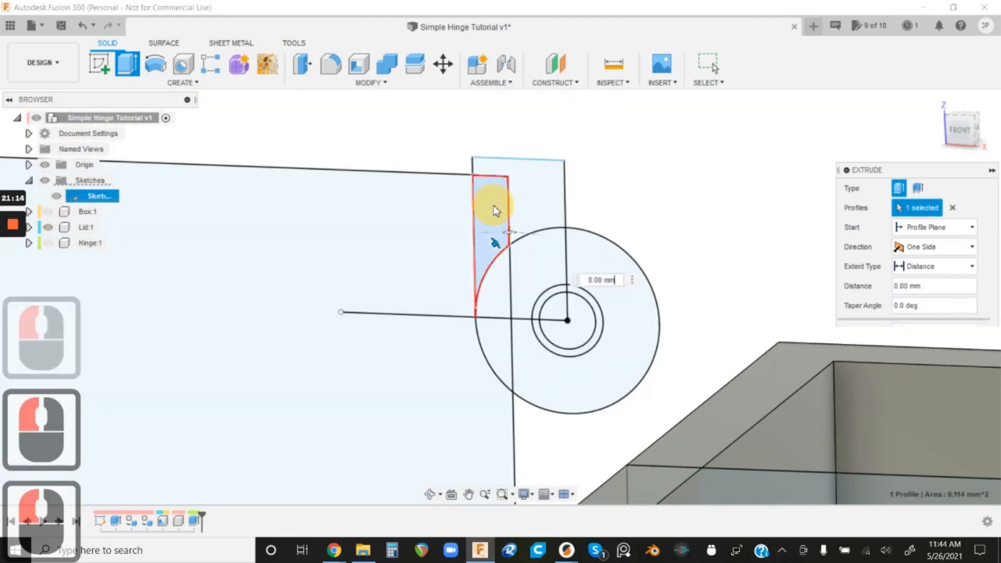
{"action": "left_click", "coordinate": [492, 281]}
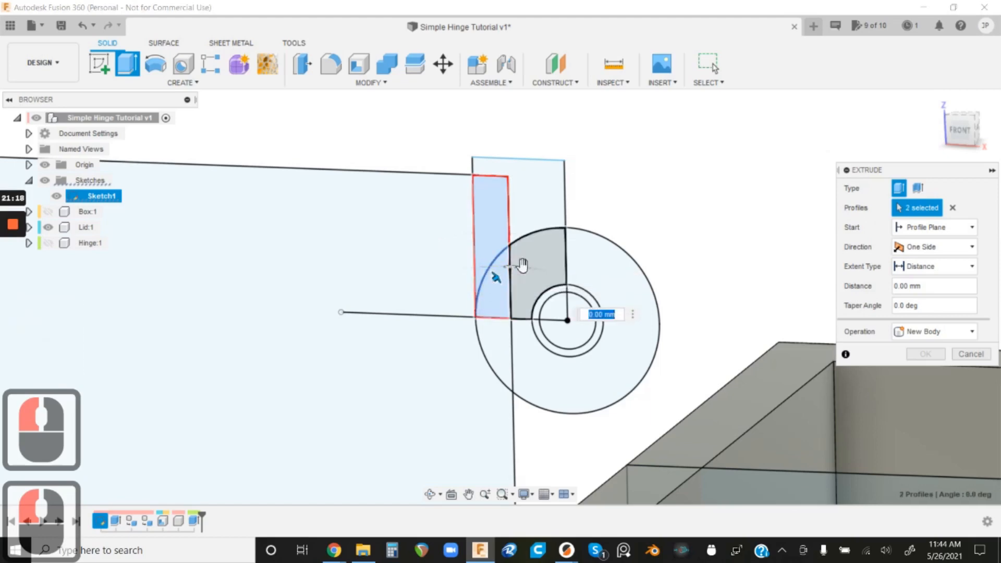
{"action": "left_click", "coordinate": [529, 251]}
{"action": "left_click", "coordinate": [521, 353]}
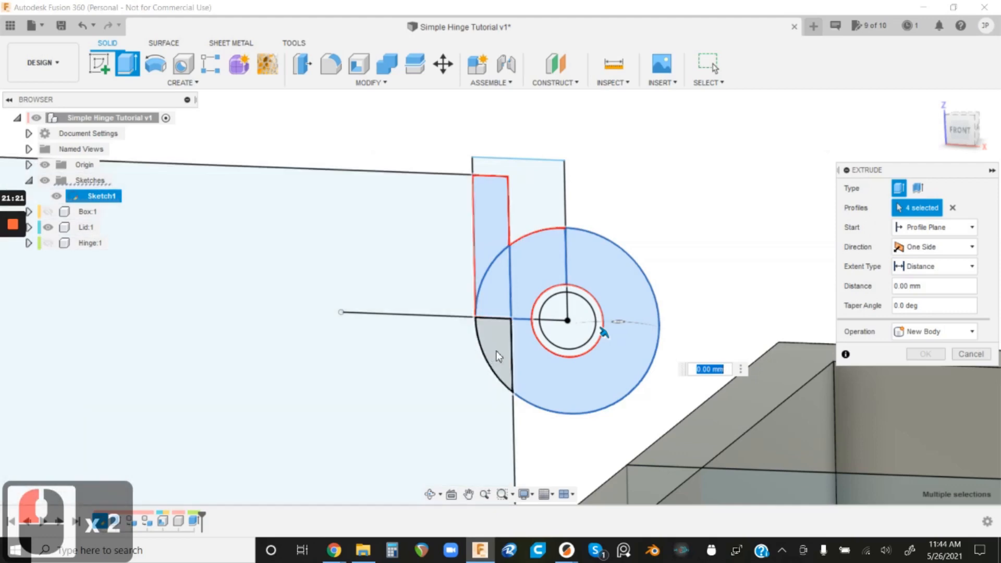
{"action": "left_click", "coordinate": [495, 351]}
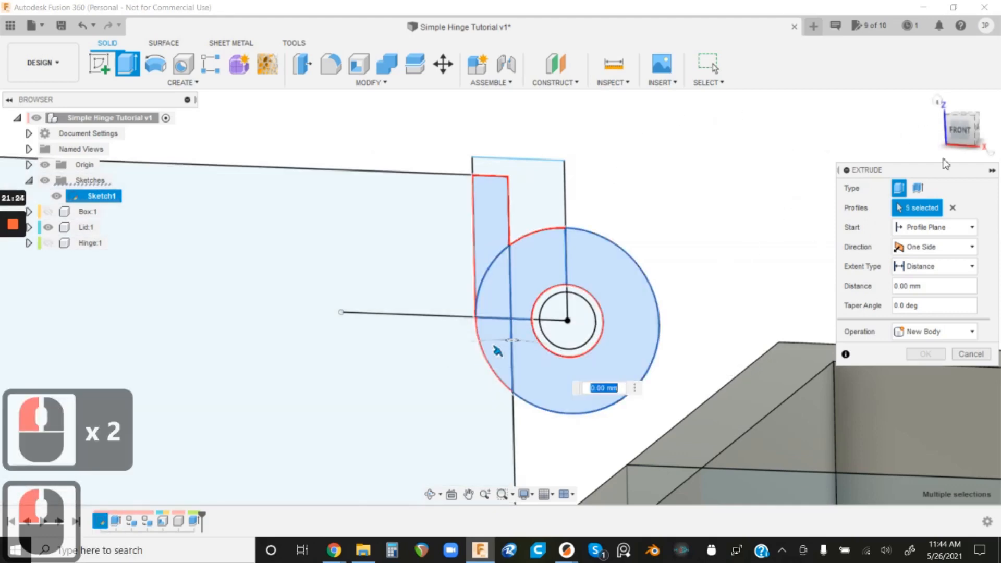
- Show the Box again and cut the selected profiles through its wall symmetrically, with a distance of 20.5 mm
{"action": "left_click", "coordinate": [50, 212]}
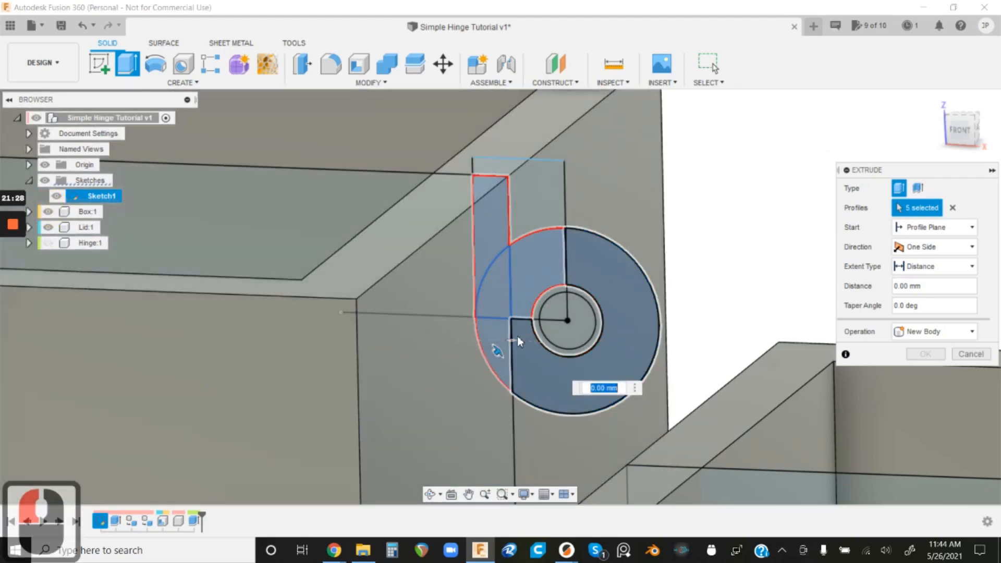
{"action": "left_click", "coordinate": [979, 132]}
{"action": "scroll", "coordinate": [562, 192], "scroll_direction": "down", "scroll_amount": 5}
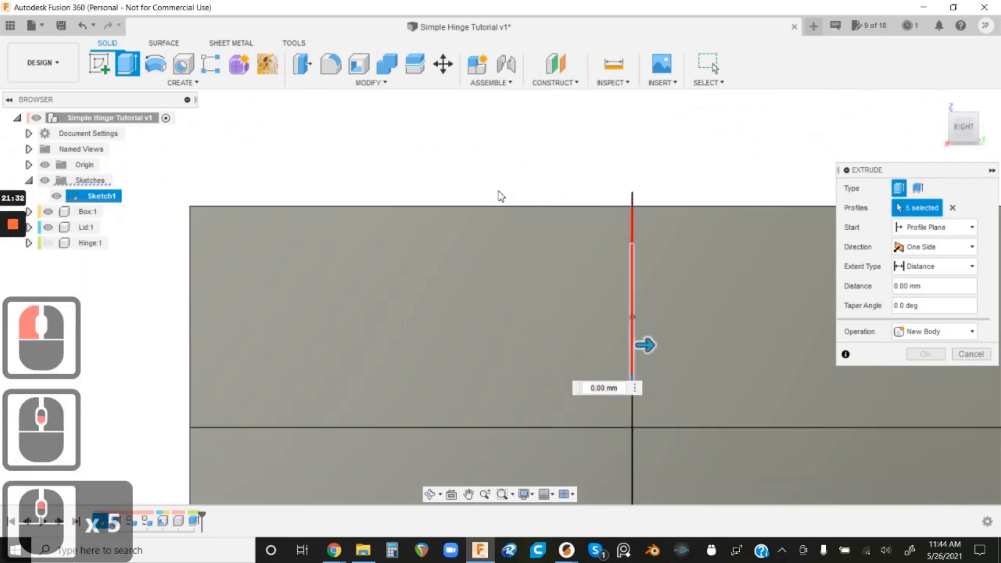
{"action": "scroll", "coordinate": [538, 194], "scroll_direction": "down", "scroll_amount": 3}
{"action": "left_click", "coordinate": [910, 247]}
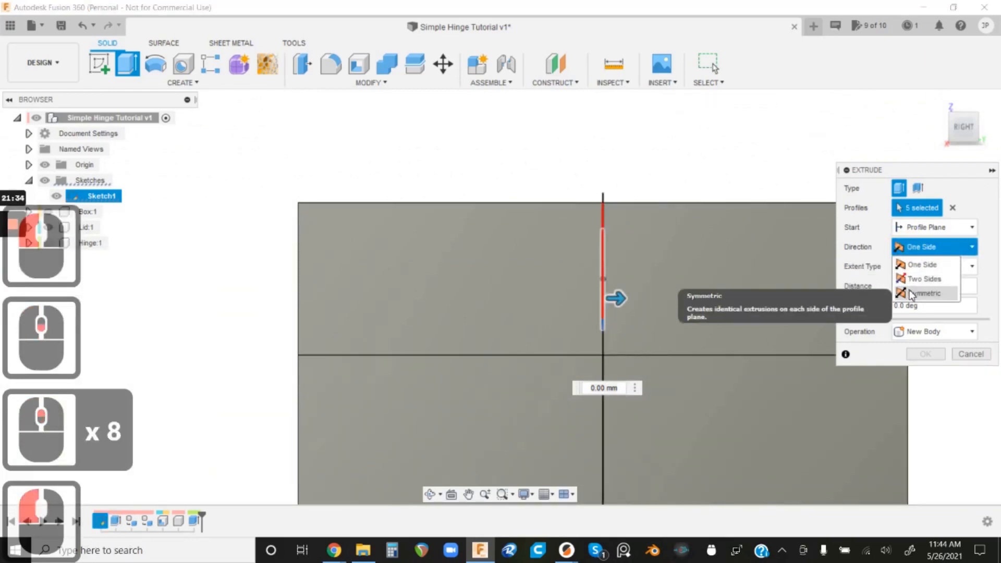
{"action": "left_click", "coordinate": [909, 290]}
{"action": "type", "text": "20"}
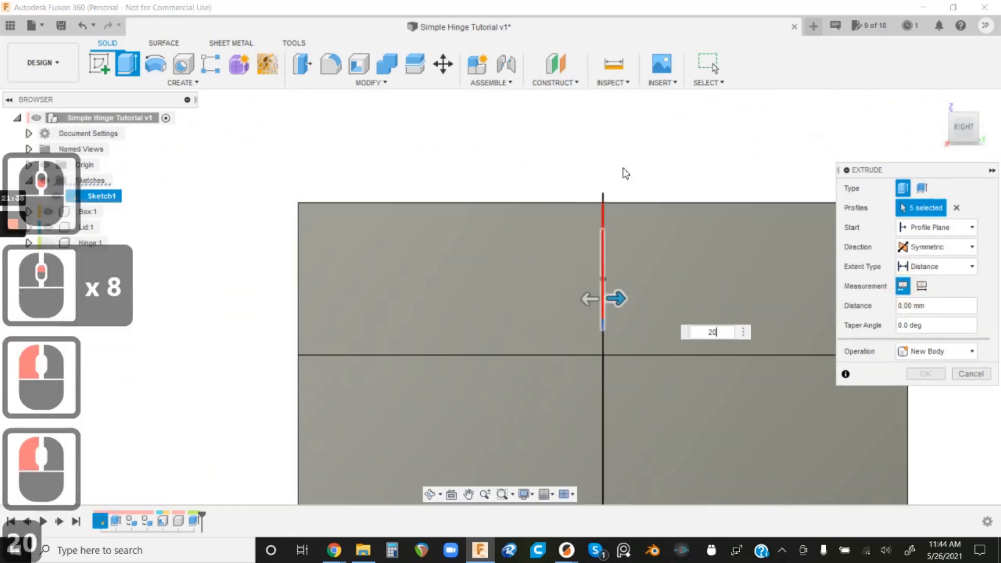
{"action": "key", "text": "Tab"}
{"action": "type", "text": "20"}
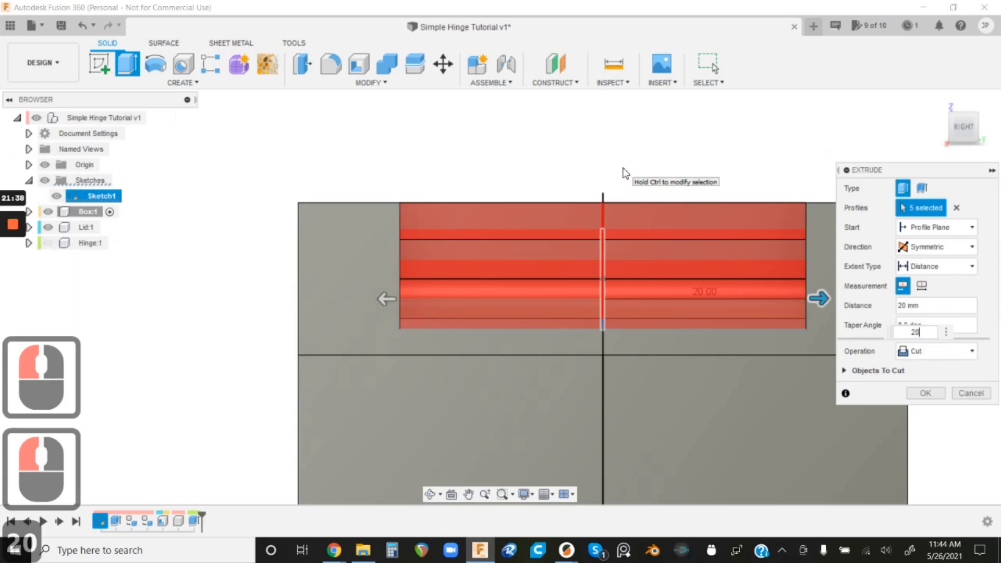
{"action": "type", "text": ".5"}
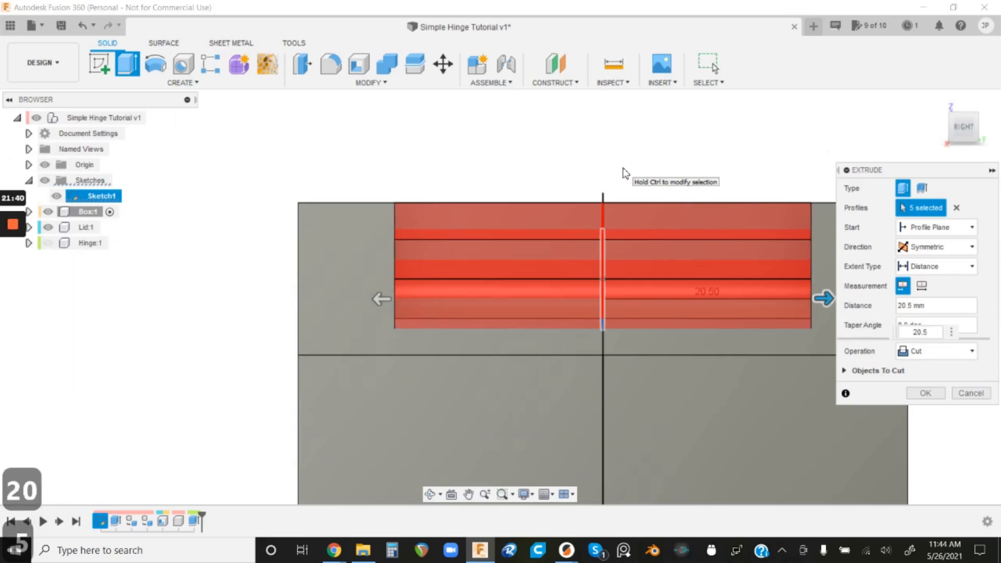
{"action": "key", "text": "Return"}
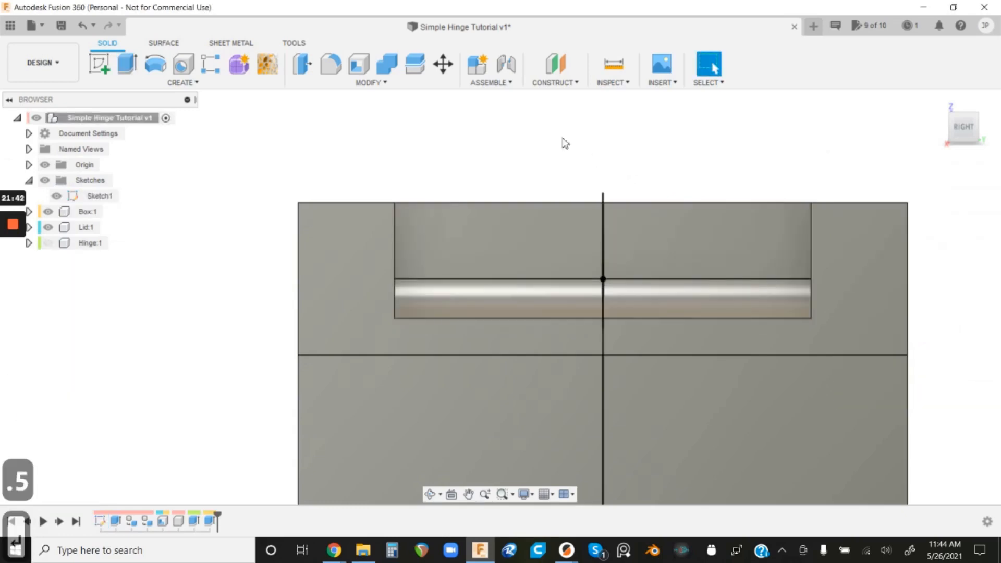
- Show the Hinge component and inspect how it sits in the Box's cutout
{"action": "middle_click_drag", "start_coordinate": [410, 169], "coordinate": [488, 191], "text": "shift"}
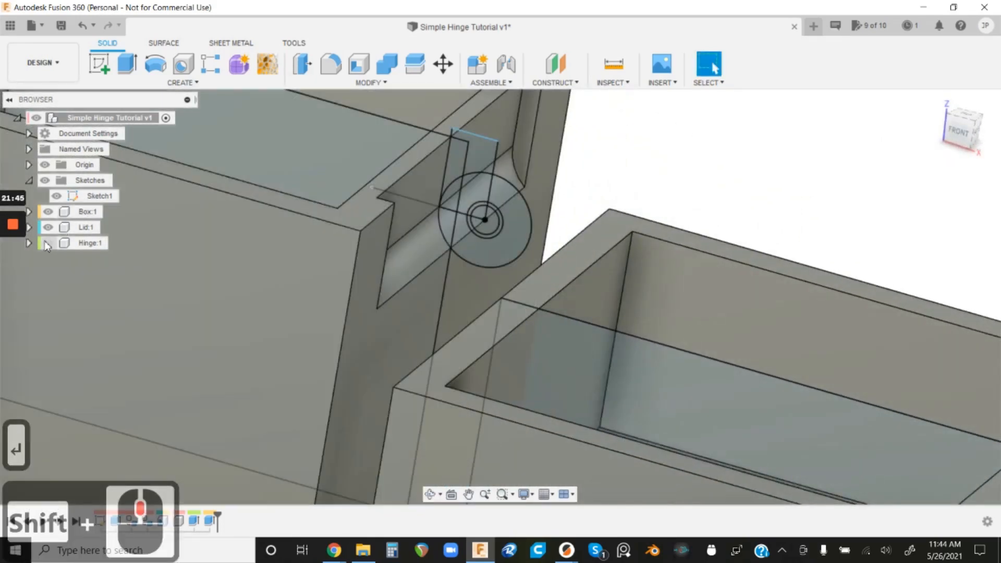
{"action": "left_click", "coordinate": [48, 243]}
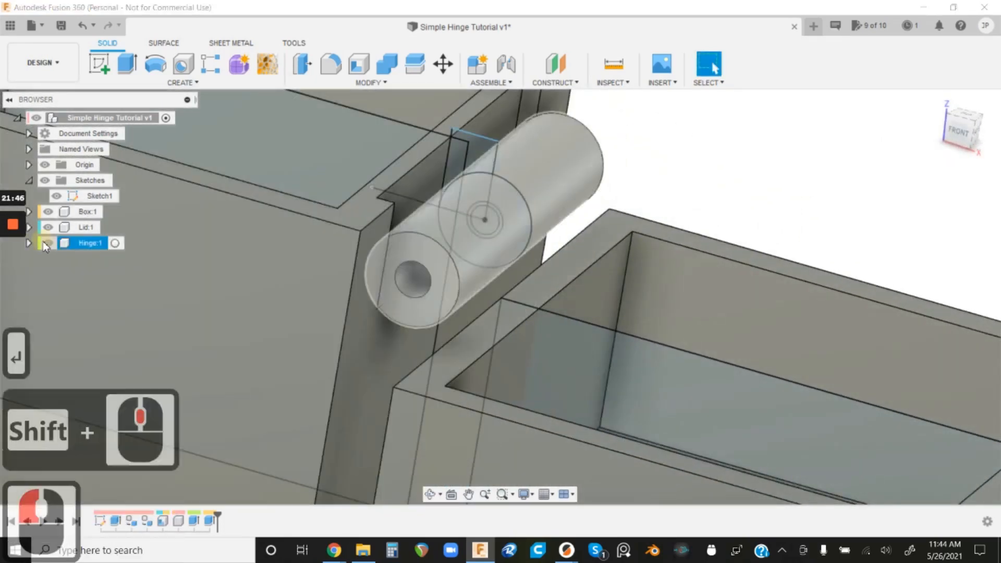
{"action": "left_click", "coordinate": [483, 164]}
{"action": "scroll", "coordinate": [484, 164], "scroll_direction": "down", "scroll_amount": 4}
{"action": "scroll", "coordinate": [484, 165], "scroll_direction": "up", "scroll_amount": 5}
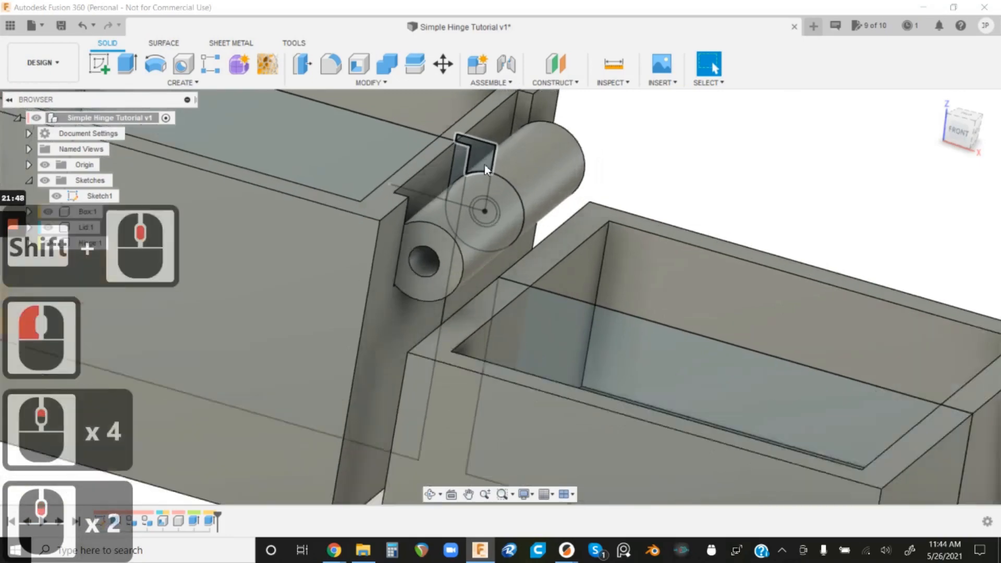
- Examine how the Hinge sits in the Box's cutout and what wall material remains beside it
{"action": "scroll", "coordinate": [479, 159], "scroll_direction": "up", "scroll_amount": 3}
{"action": "scroll", "coordinate": [454, 216], "scroll_direction": "down", "scroll_amount": 4}
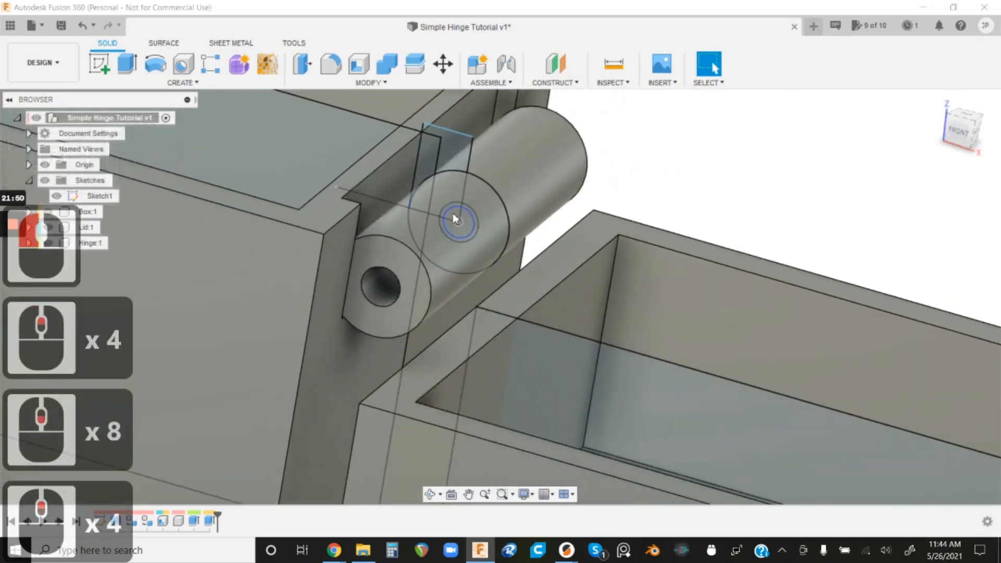
{"action": "middle_click_drag", "start_coordinate": [673, 216], "coordinate": [642, 196], "text": "shift"}
{"action": "scroll", "coordinate": [270, 223], "scroll_direction": "down", "scroll_amount": 3}
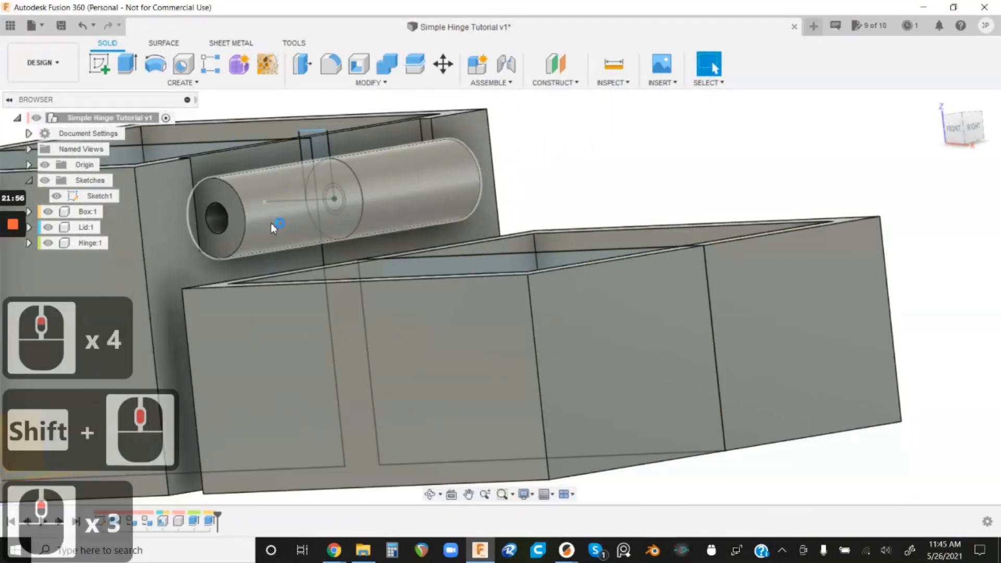
{"action": "scroll", "coordinate": [270, 223], "scroll_direction": "down", "scroll_amount": 1}
{"action": "scroll", "coordinate": [271, 223], "scroll_direction": "up", "scroll_amount": 3}
{"action": "middle_click_drag", "start_coordinate": [270, 223], "coordinate": [539, 293], "text": "shift"}
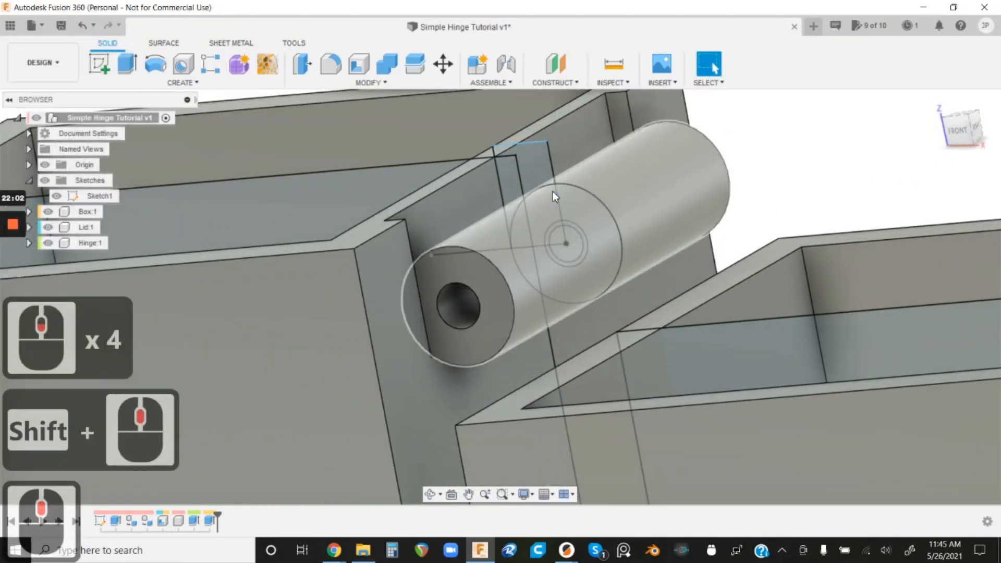
{"action": "middle_click_drag", "start_coordinate": [553, 192], "coordinate": [502, 214], "text": "shift"}
- Edit Sketch1 to add a vertical line from the horizontal line inside the box to above its top edge, and finish the sketch
{"action": "mouse_move", "coordinate": [13, 224]}
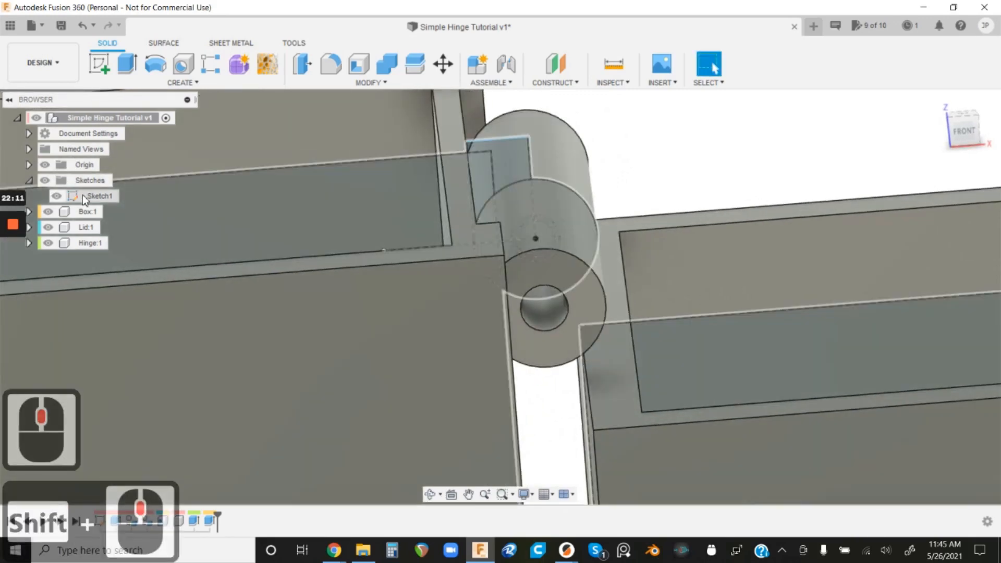
{"action": "right_click", "coordinate": [83, 195]}
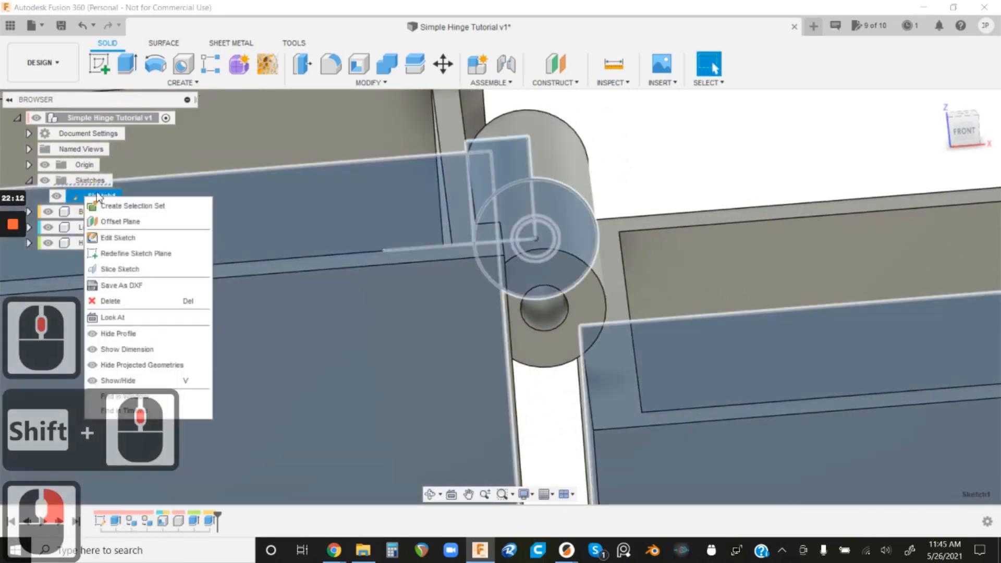
{"action": "left_click", "coordinate": [117, 238]}
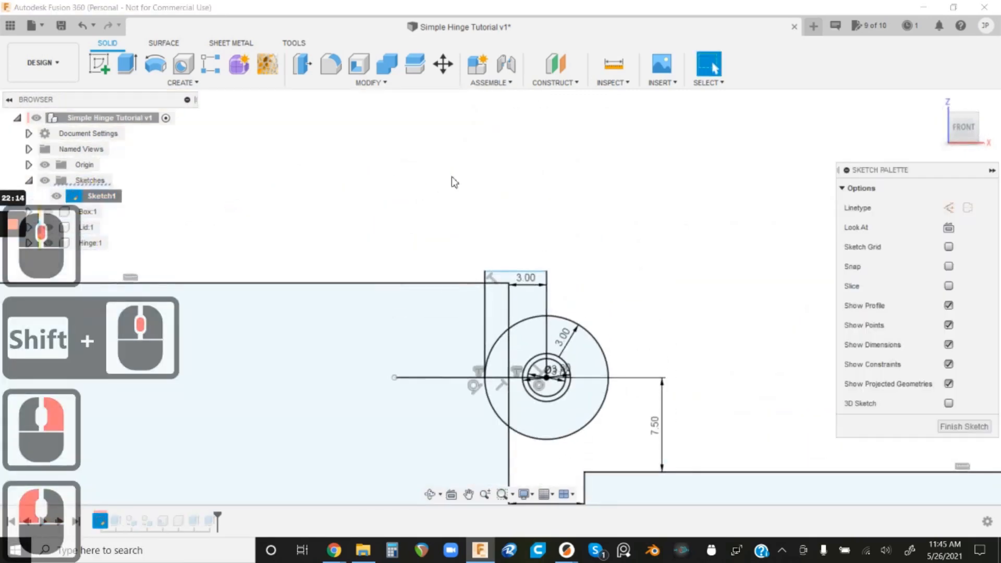
{"action": "scroll", "coordinate": [484, 348], "scroll_direction": "up", "scroll_amount": 4}
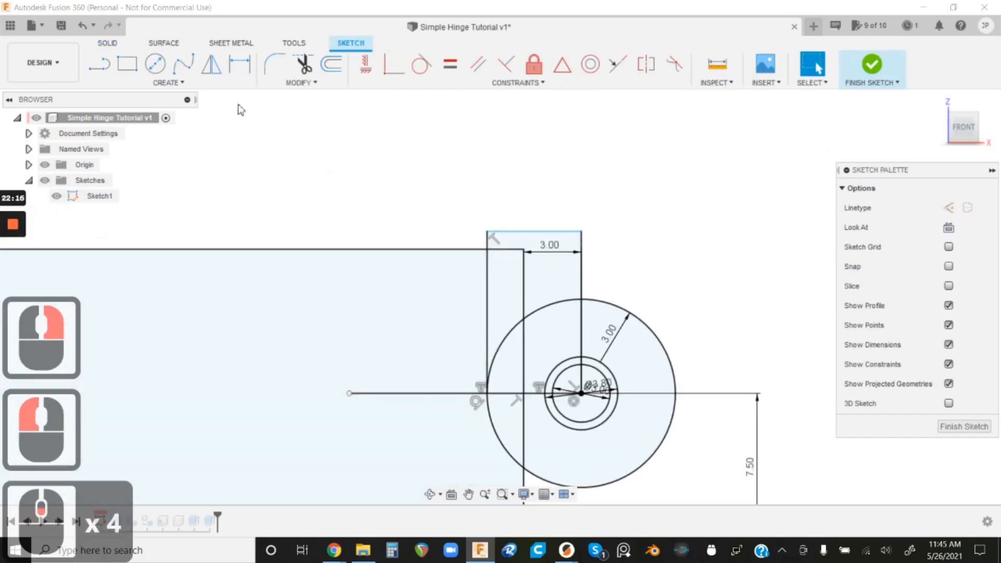
{"action": "left_click", "coordinate": [95, 72]}
{"action": "left_click", "coordinate": [409, 394]}
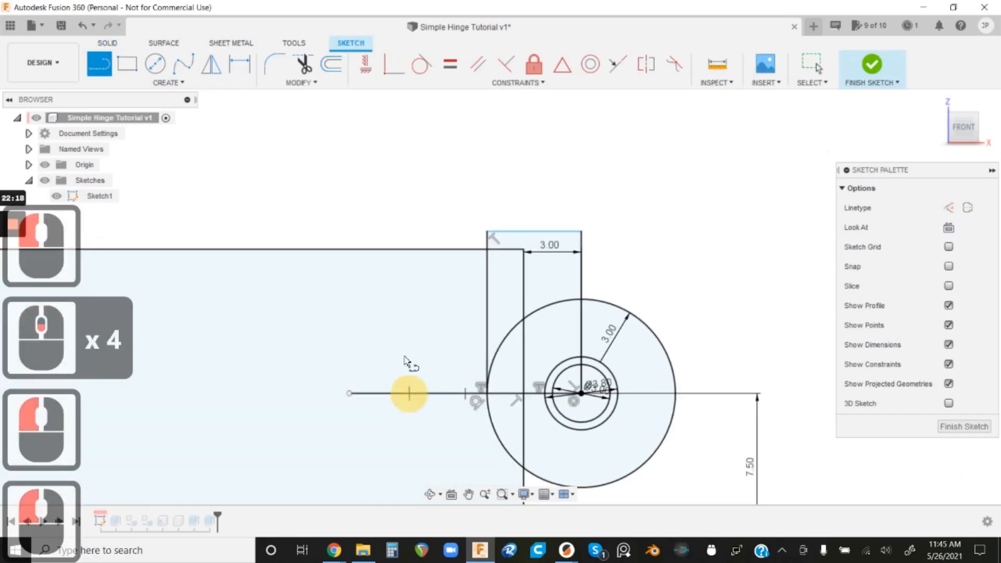
{"action": "left_click", "coordinate": [409, 221]}
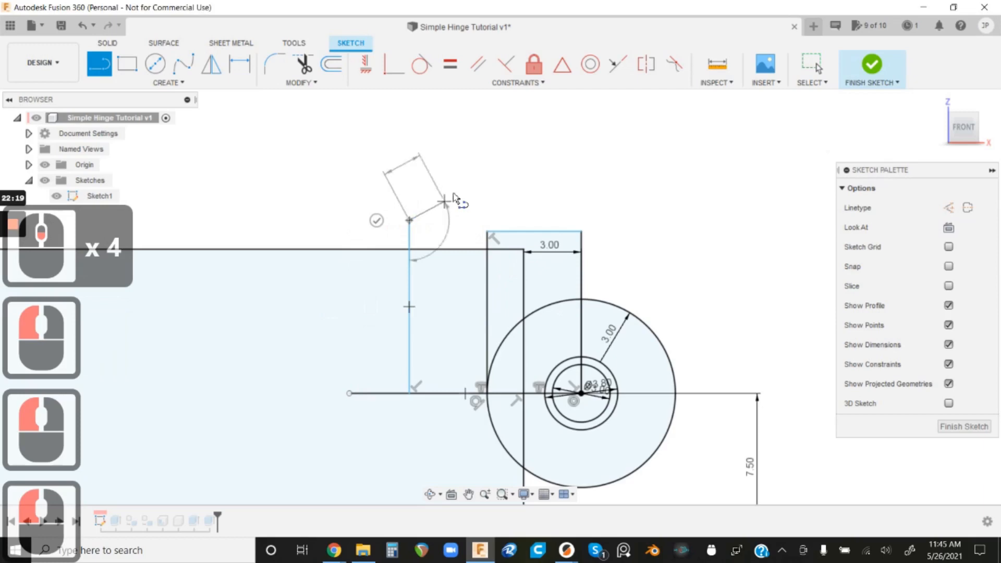
{"action": "left_click", "coordinate": [377, 220]}
{"action": "left_click", "coordinate": [871, 65]}
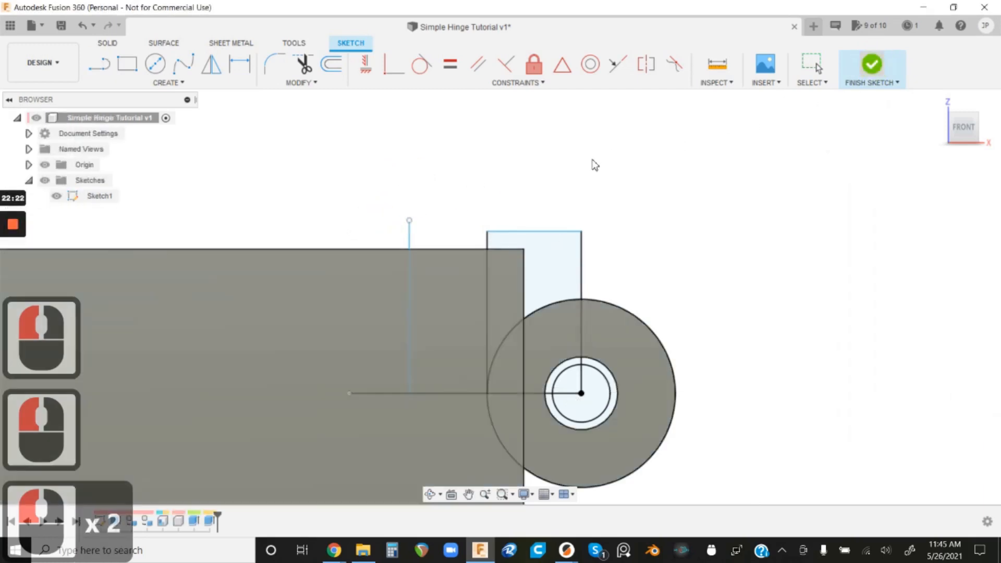
- Edit the Box's cut to include the region between the new vertical line and the hinge profile, hiding the Box while selecting it
{"action": "middle_click_drag", "start_coordinate": [648, 227], "coordinate": [621, 246], "text": "shift"}
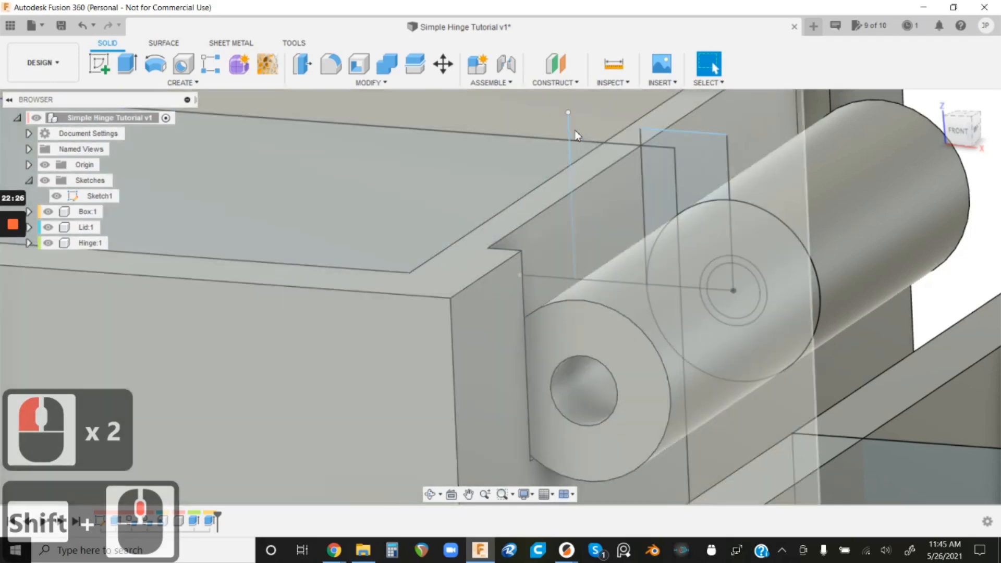
{"action": "scroll", "coordinate": [579, 141], "scroll_direction": "down", "scroll_amount": 3}
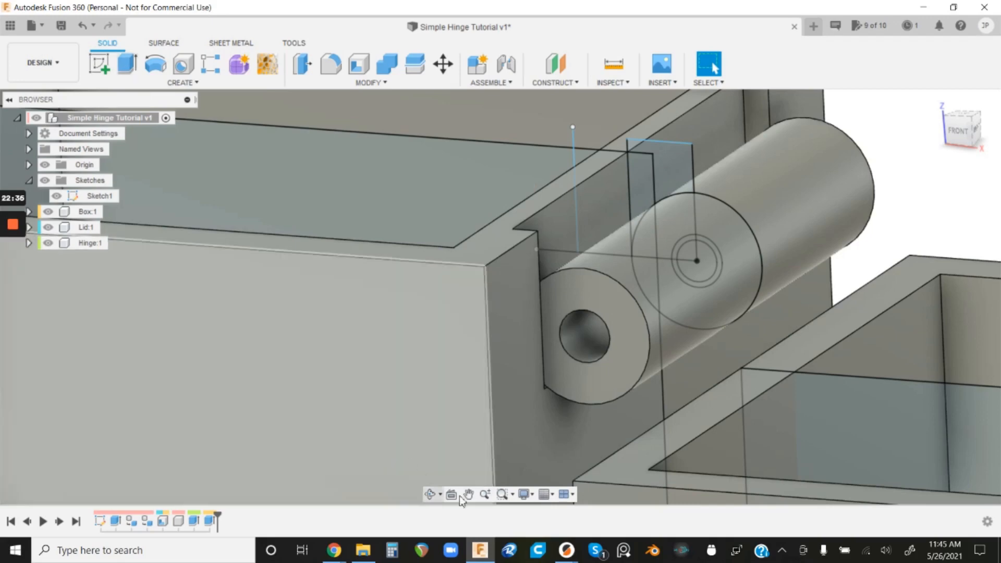
{"action": "right_click", "coordinate": [210, 521]}
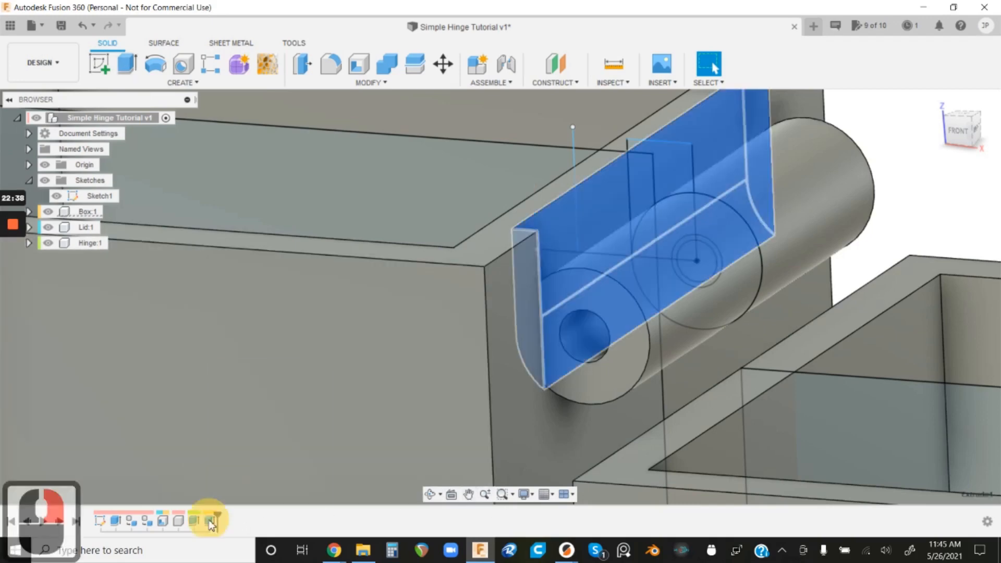
{"action": "left_click", "coordinate": [240, 389]}
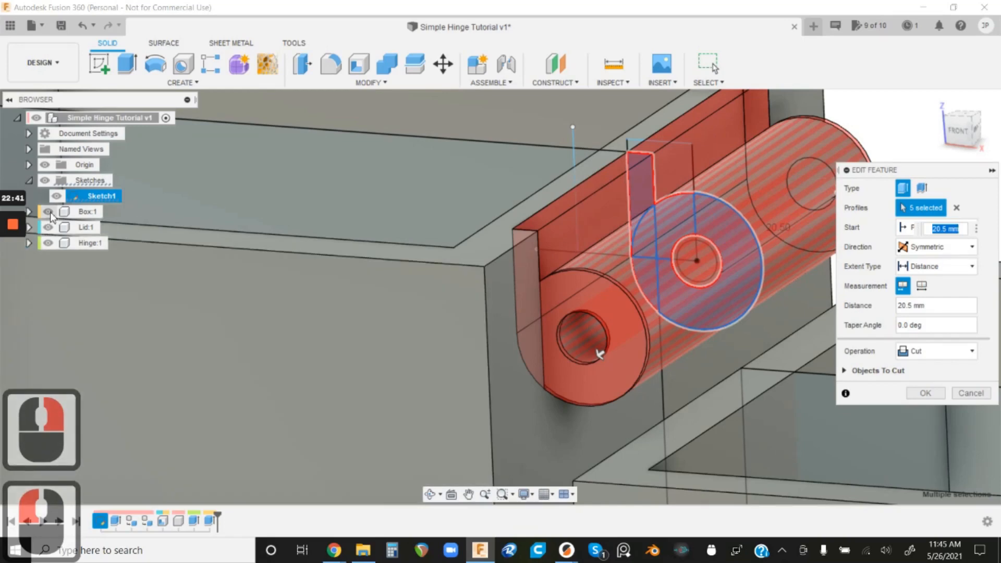
{"action": "left_click", "coordinate": [48, 211]}
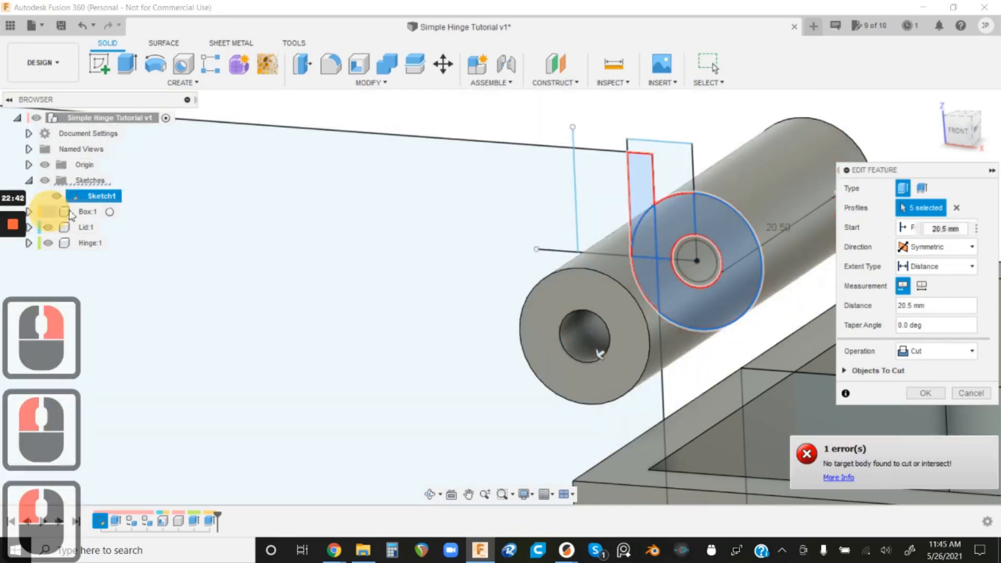
{"action": "left_click", "coordinate": [594, 182]}
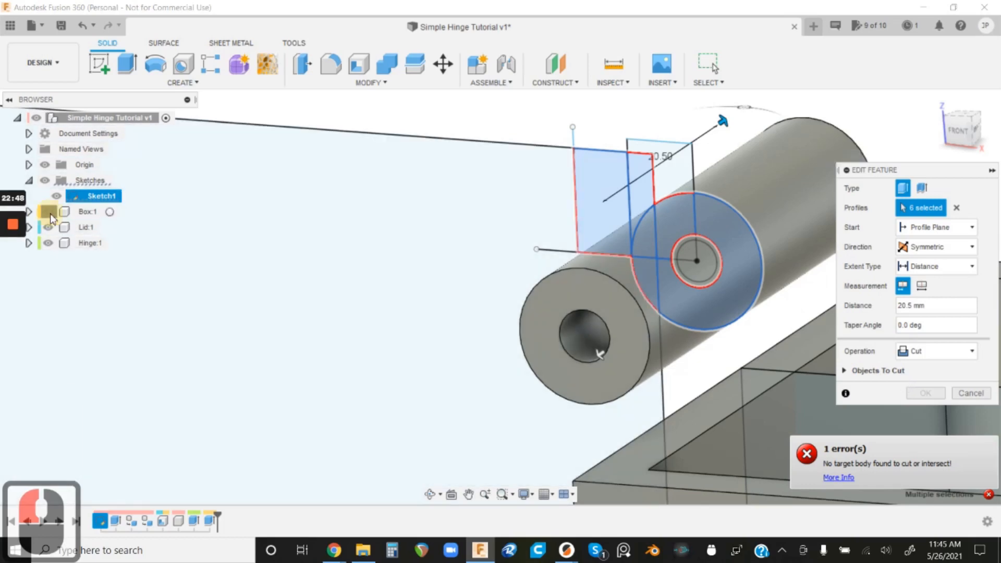
{"action": "left_click", "coordinate": [48, 213]}
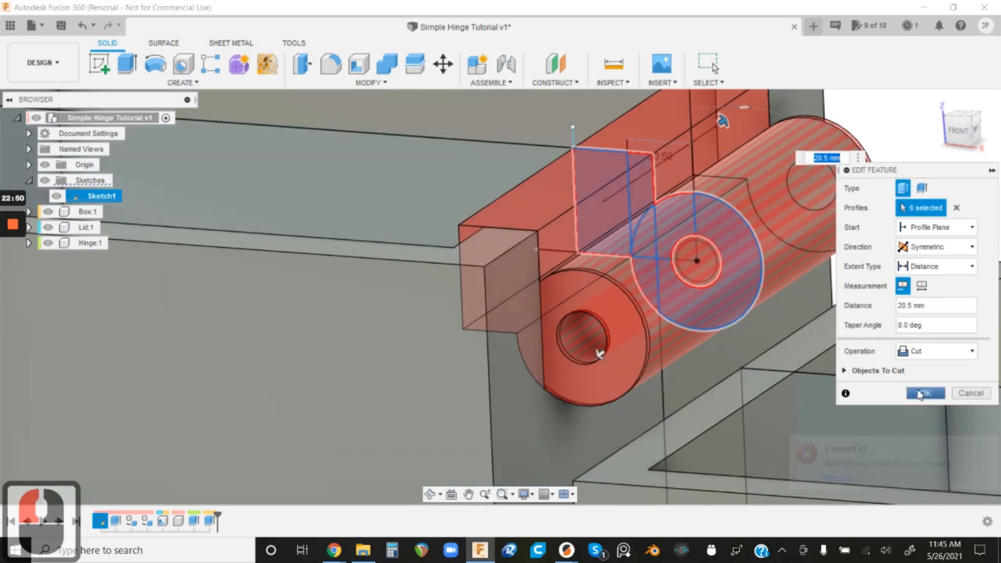
{"action": "left_click", "coordinate": [922, 393]}
- Hide Sketch1 and inspect the widened cutout around the Hinge
{"action": "scroll", "coordinate": [805, 189], "scroll_direction": "up", "scroll_amount": 3}
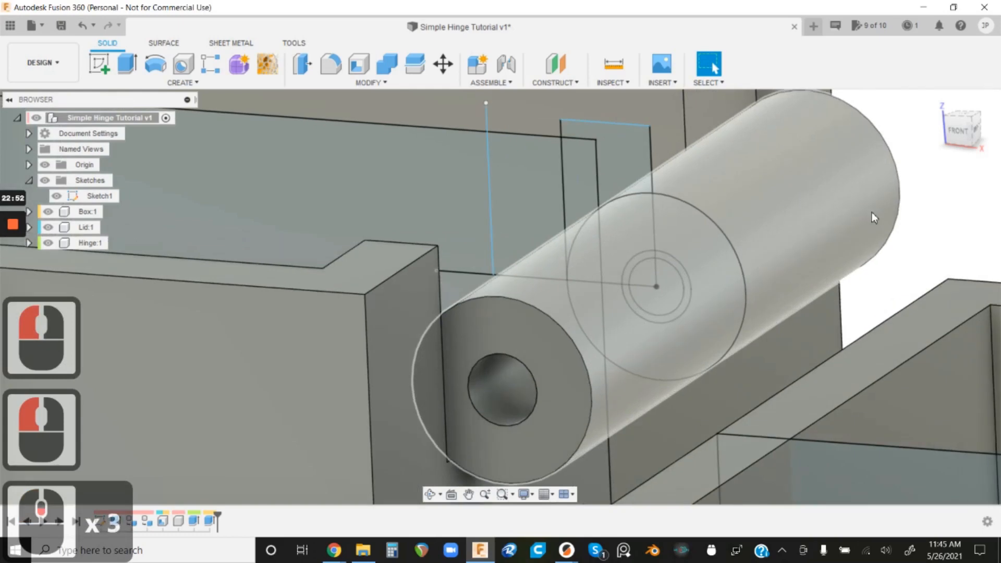
{"action": "scroll", "coordinate": [872, 212], "scroll_direction": "down", "scroll_amount": 5}
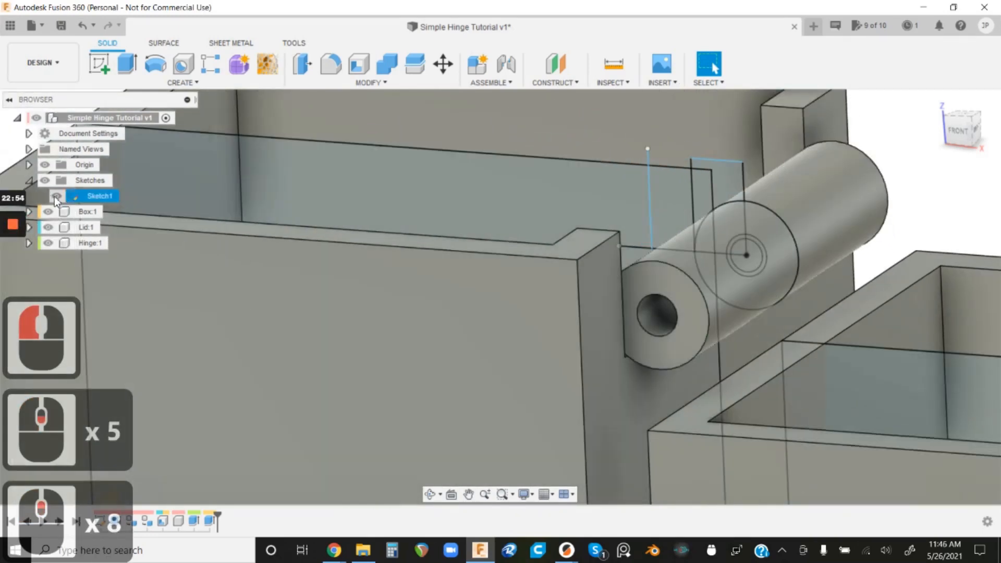
{"action": "left_click", "coordinate": [57, 196]}
{"action": "scroll", "coordinate": [564, 192], "scroll_direction": "down", "scroll_amount": 4}
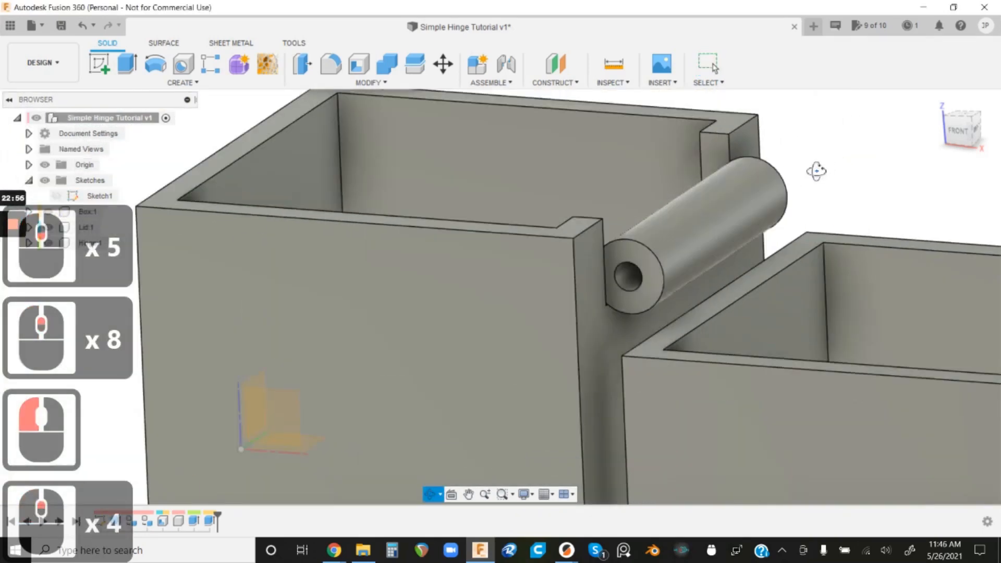
{"action": "mouse_move", "coordinate": [817, 171]}
{"action": "left_mouse_down"}
{"action": "mouse_move", "coordinate": [855, 244]}
{"action": "mouse_move", "coordinate": [828, 170]}
{"action": "left_mouse_up"}
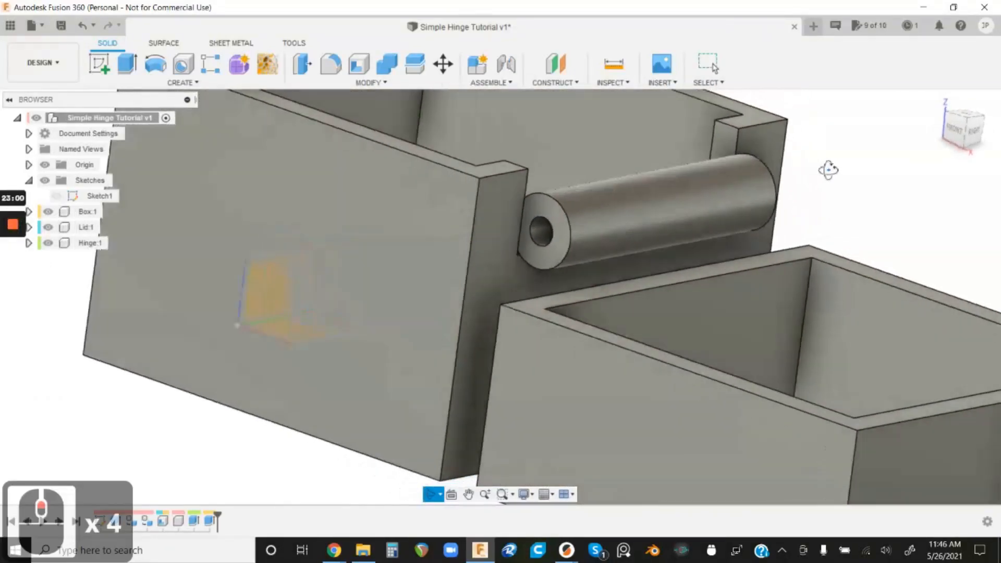
{"action": "middle_click_drag", "start_coordinate": [828, 170], "coordinate": [818, 174], "text": "shift"}
- Hide the Hinge, examine the curved cut surface in the Box's wall, and show the Hinge again
{"action": "left_click", "coordinate": [48, 243]}
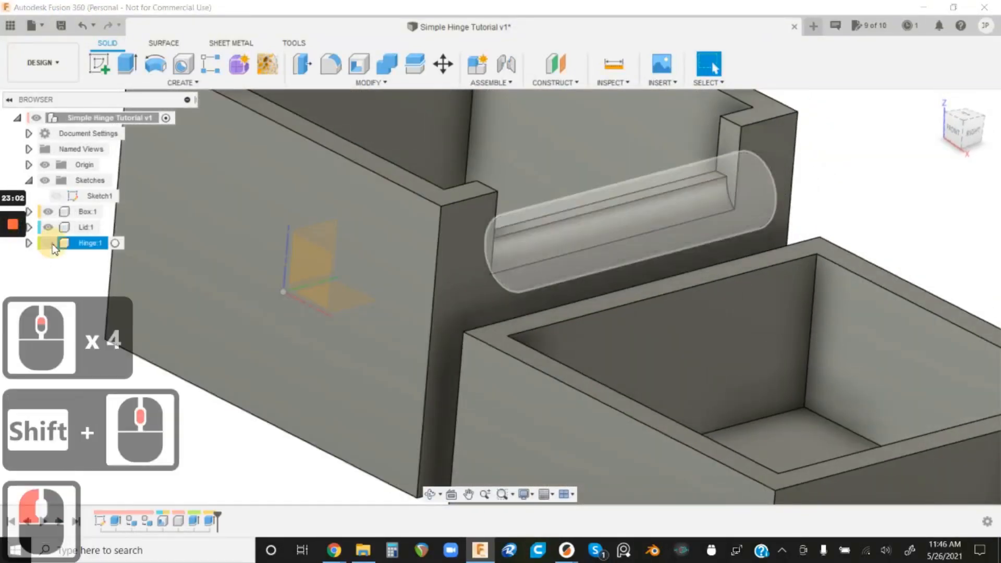
{"action": "scroll", "coordinate": [649, 223], "scroll_direction": "down", "scroll_amount": 4}
{"action": "scroll", "coordinate": [645, 226], "scroll_direction": "up", "scroll_amount": 9}
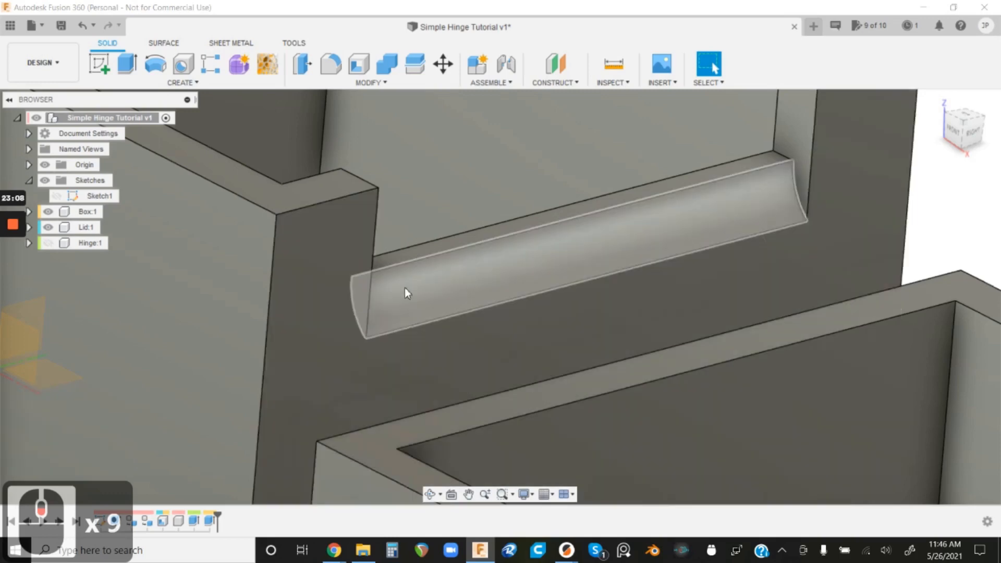
{"action": "scroll", "coordinate": [389, 285], "scroll_direction": "down", "scroll_amount": 5}
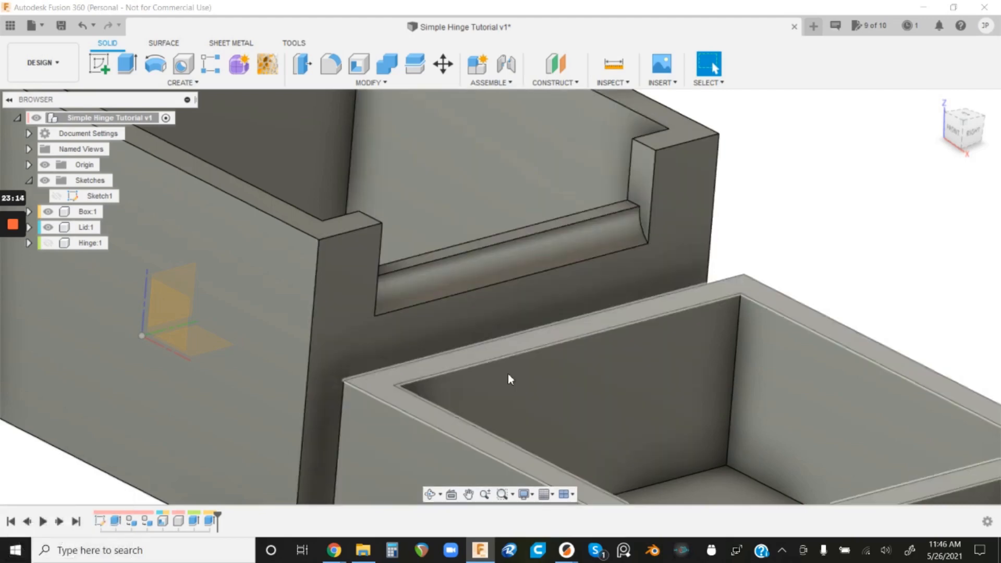
{"action": "left_click", "coordinate": [47, 243]}
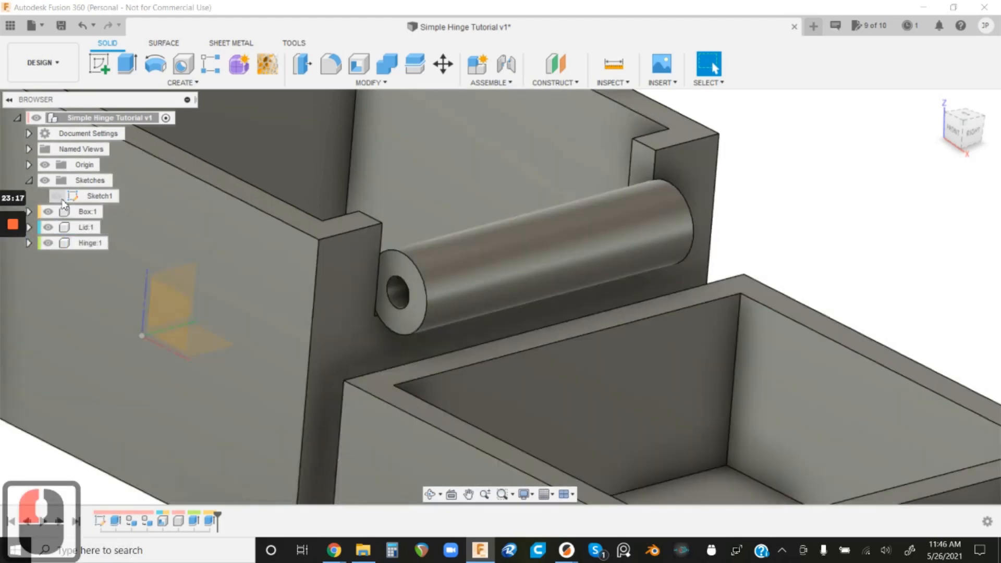
- Hide the Box and Lid, examine the Hinge cylinder alone from the side and front, and show both components again
{"action": "left_click", "coordinate": [57, 196]}
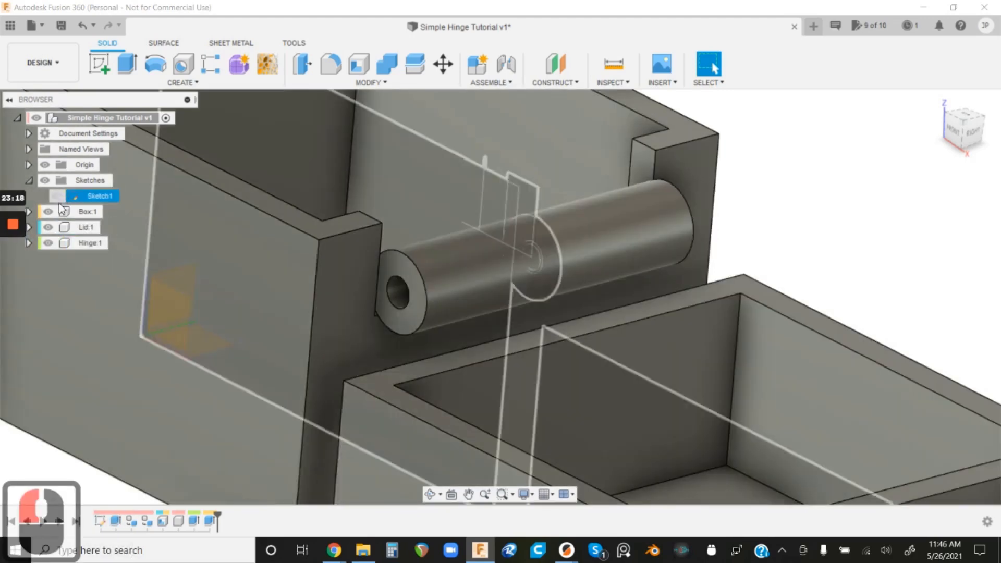
{"action": "left_click", "coordinate": [48, 211]}
{"action": "left_click", "coordinate": [48, 228]}
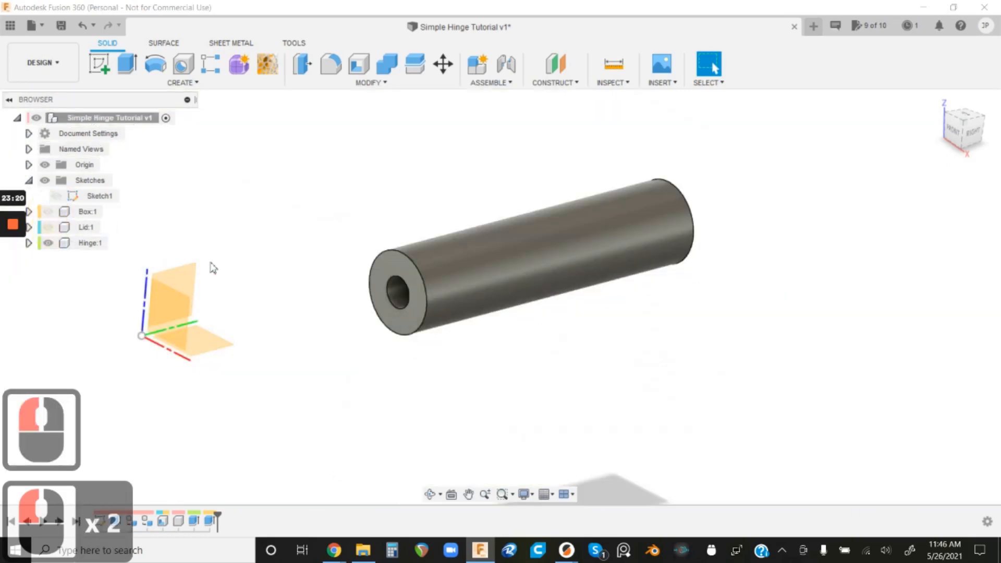
{"action": "double_click", "coordinate": [970, 133]}
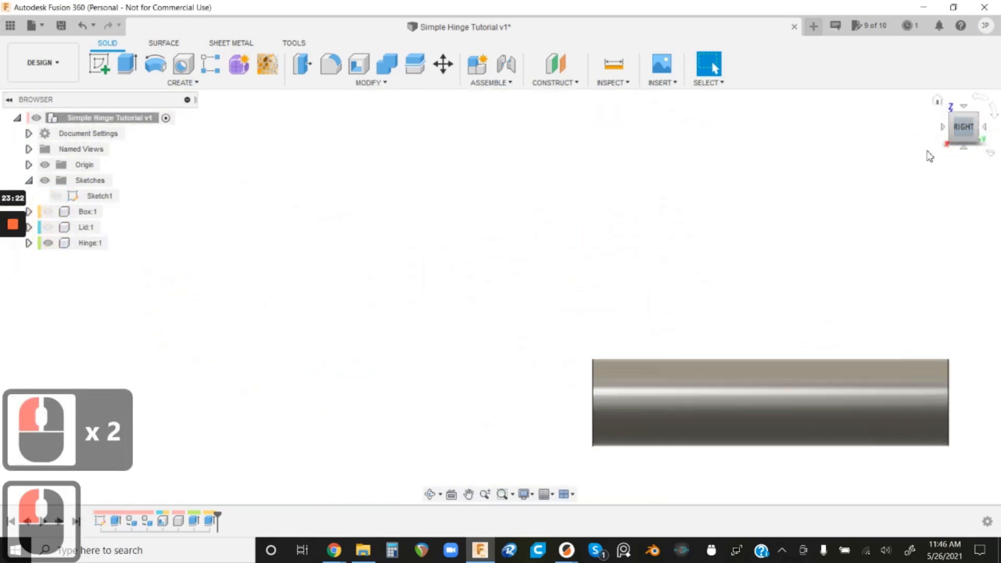
{"action": "scroll", "coordinate": [340, 263], "scroll_direction": "down", "scroll_amount": 5}
{"action": "middle_click_drag", "start_coordinate": [330, 260], "coordinate": [330, 287], "text": "shift"}
{"action": "middle_click", "coordinate": [666, 364]}
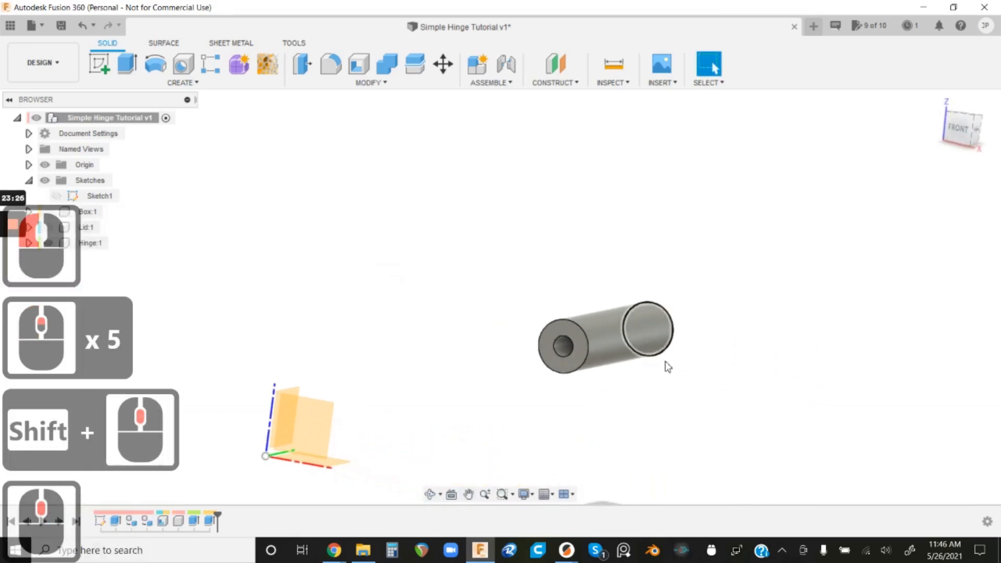
{"action": "scroll", "coordinate": [665, 365], "scroll_direction": "down", "scroll_amount": 4}
{"action": "scroll", "coordinate": [657, 374], "scroll_direction": "up", "scroll_amount": 9}
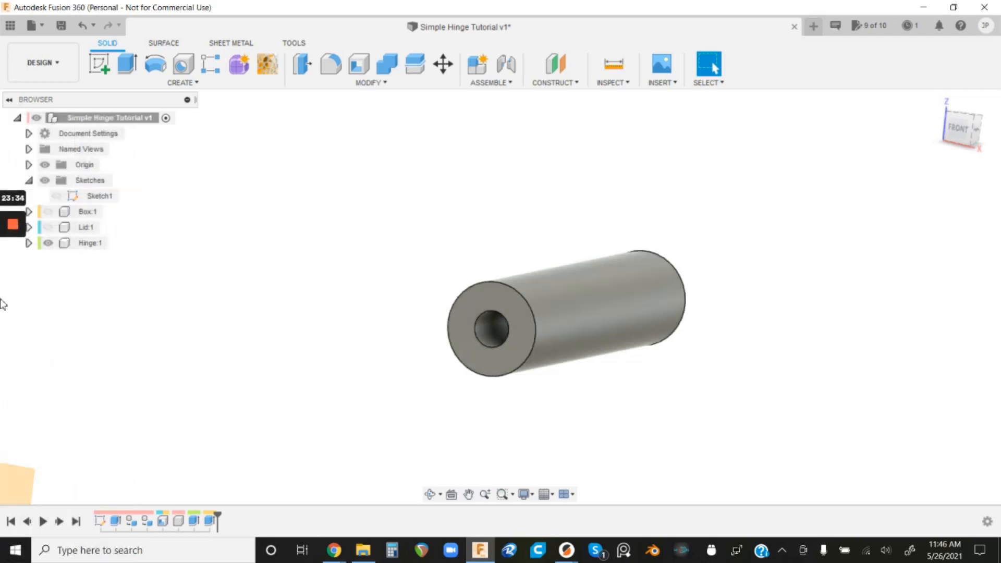
{"action": "left_click", "coordinate": [48, 227]}
{"action": "left_click", "coordinate": [48, 211]}
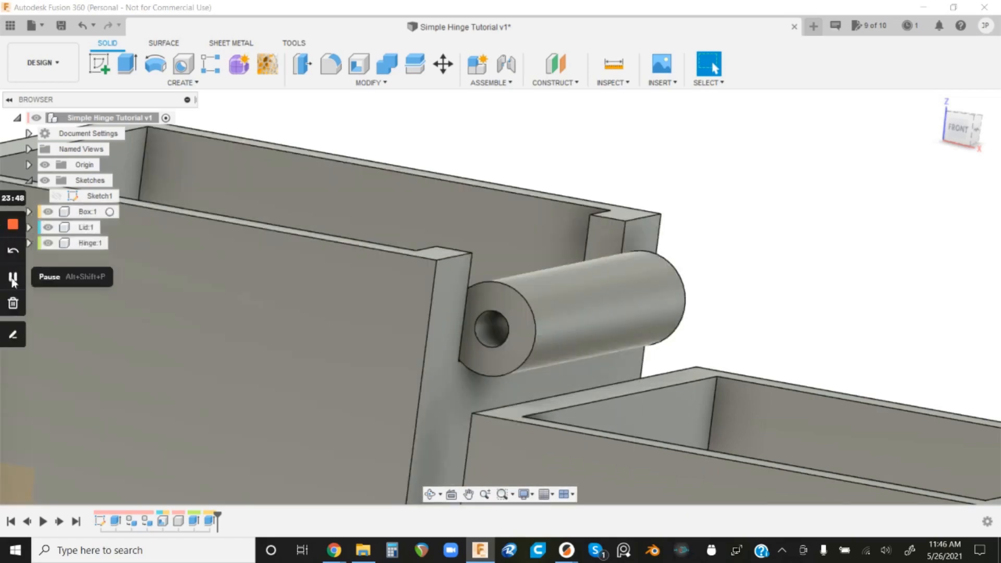
{"action": "left_click", "coordinate": [13, 277]}
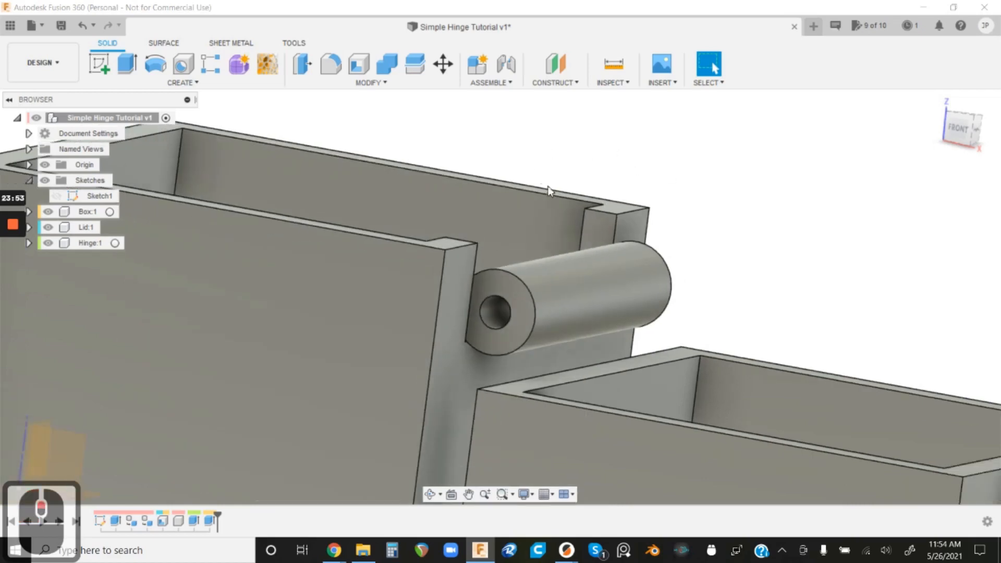
{"action": "scroll", "coordinate": [536, 152], "scroll_direction": "up", "scroll_amount": 3}
{"action": "scroll", "coordinate": [486, 136], "scroll_direction": "down", "scroll_amount": 3}
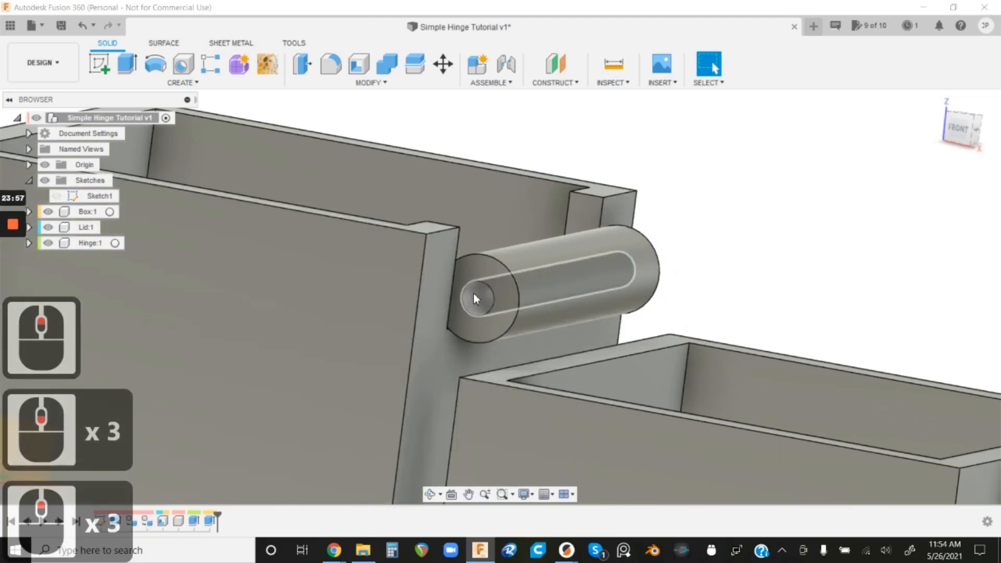
- Edit the Hinge's extrusion to add the remaining profile regions around its centre, filling the pin hole into a solid cylinder
{"action": "right_click", "coordinate": [193, 518]}
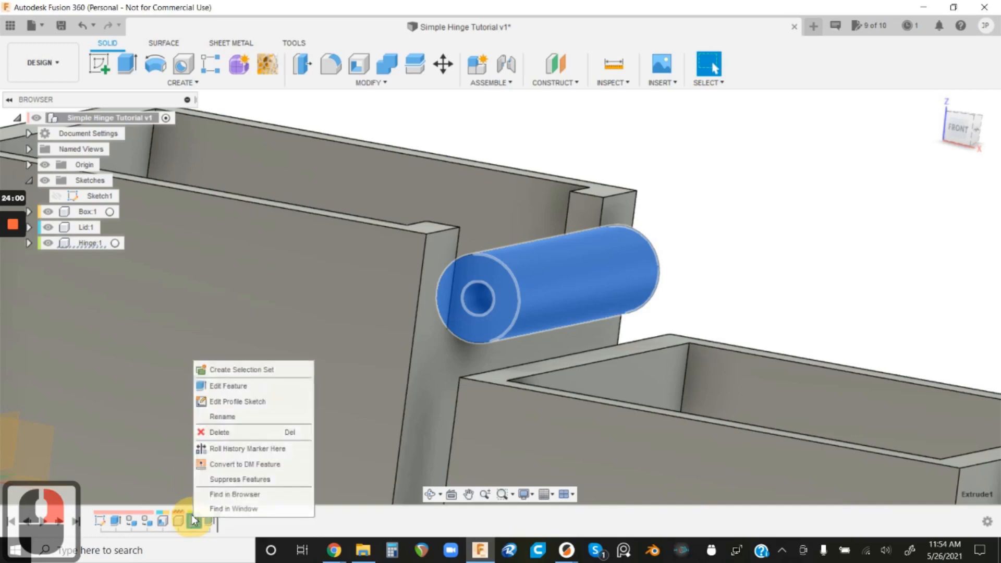
{"action": "left_click", "coordinate": [219, 385]}
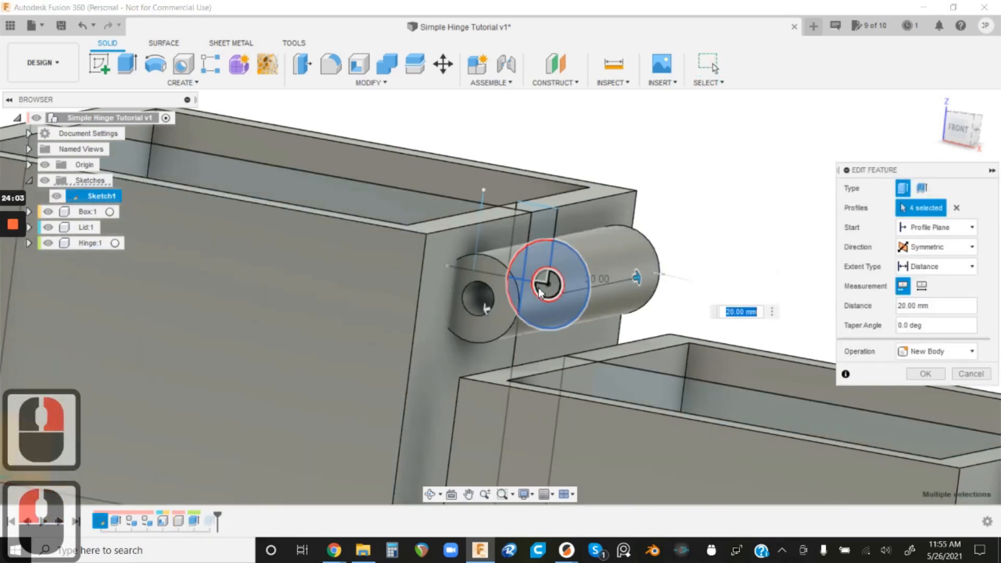
{"action": "left_click", "coordinate": [546, 288]}
{"action": "scroll", "coordinate": [553, 279], "scroll_direction": "up", "scroll_amount": 9}
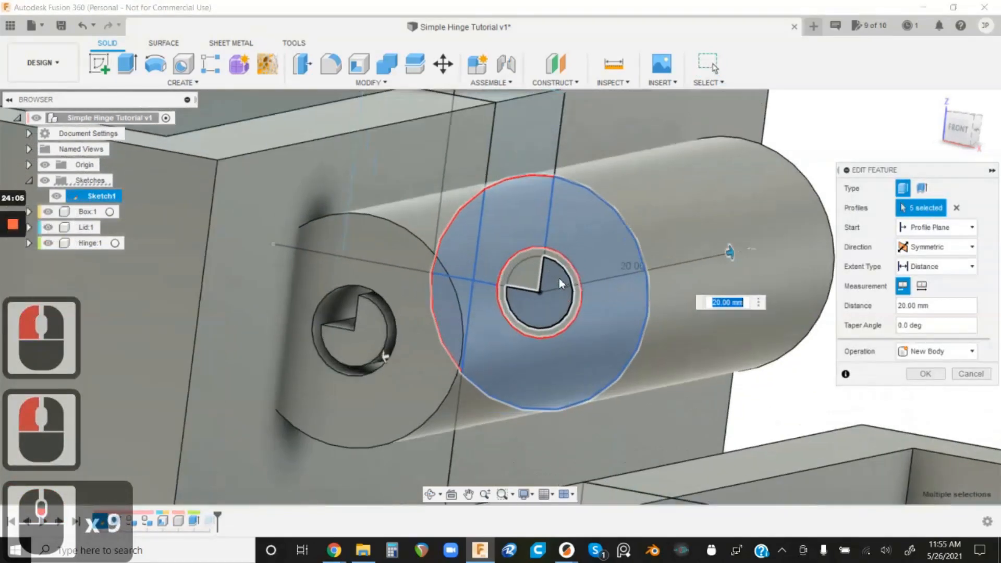
{"action": "left_click", "coordinate": [568, 273]}
{"action": "left_click", "coordinate": [533, 274]}
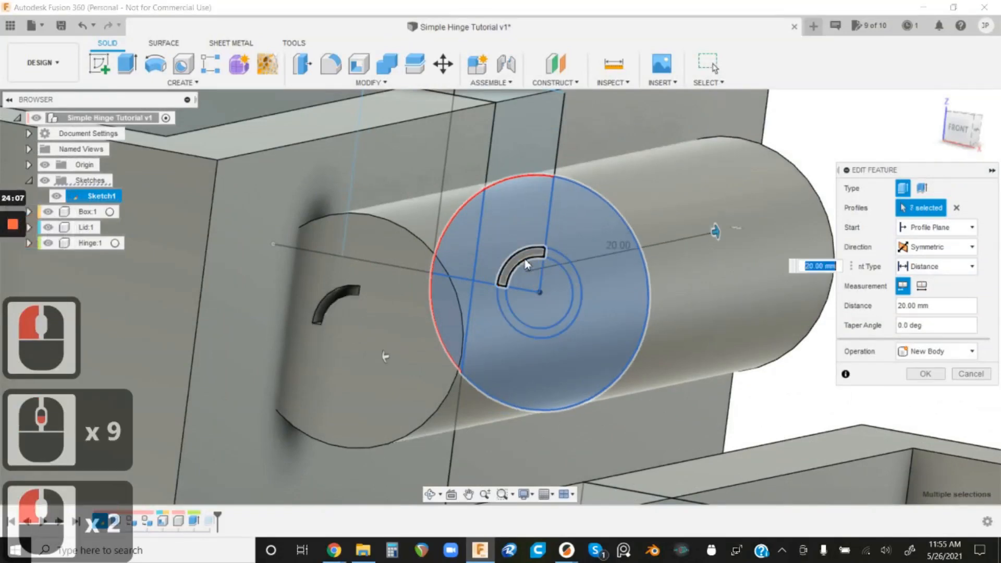
{"action": "left_click", "coordinate": [525, 262]}
{"action": "left_click", "coordinate": [912, 374]}
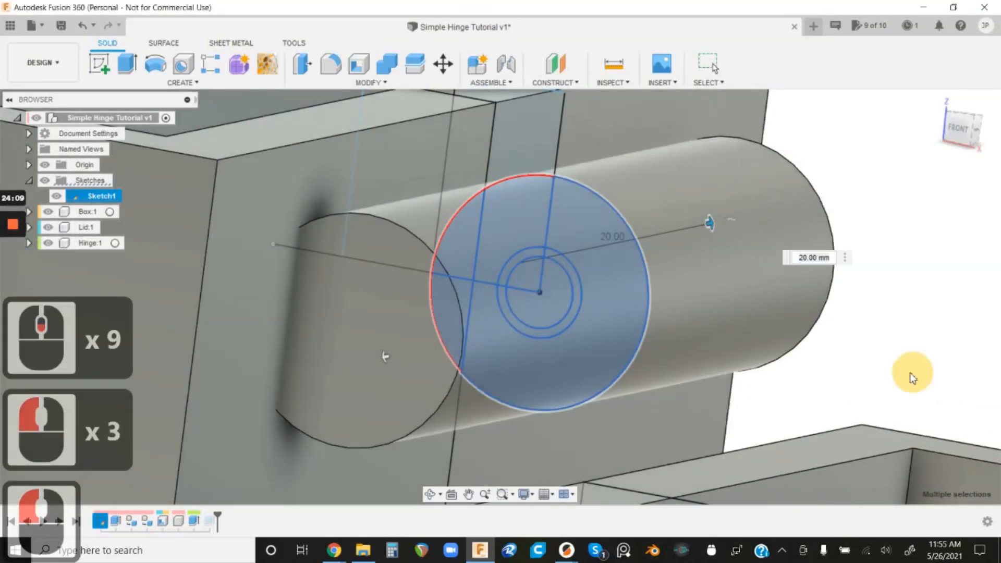
{"action": "scroll", "coordinate": [567, 299], "scroll_direction": "down", "scroll_amount": 11}
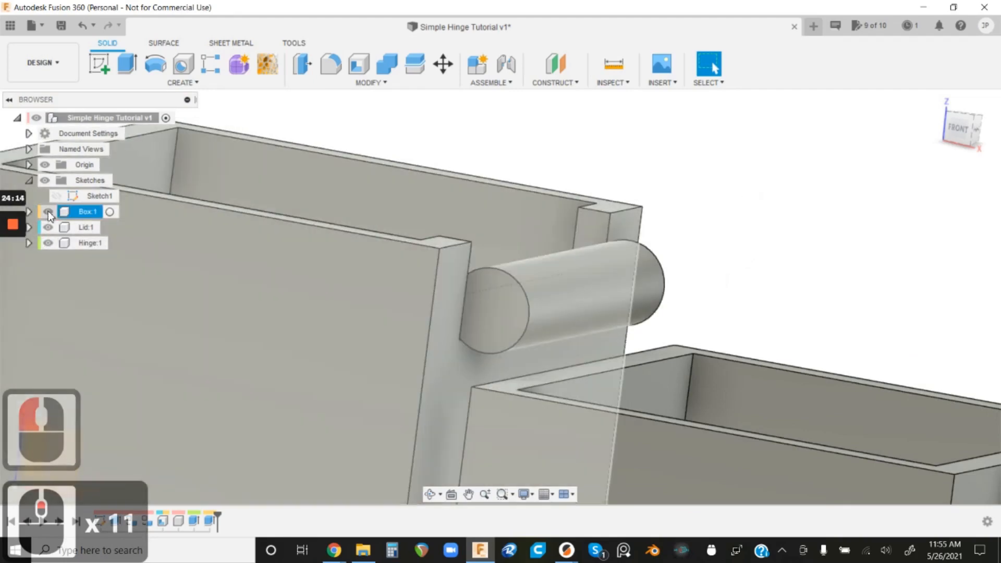
- Hide the Box and Lid so only the Hinge cylinder is shown, viewed from the front and at an angle
{"action": "left_click", "coordinate": [48, 211]}
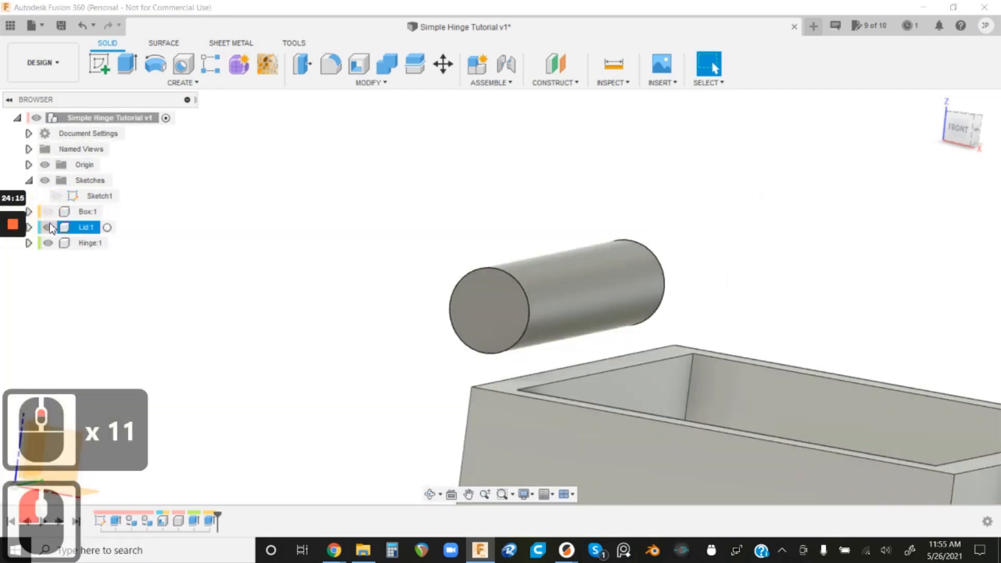
{"action": "left_click", "coordinate": [49, 227]}
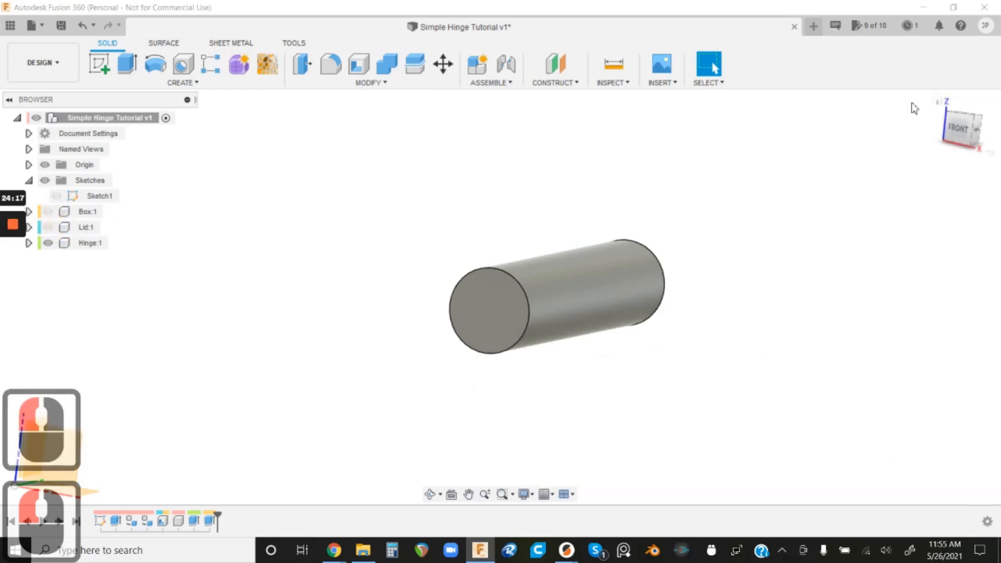
{"action": "left_click", "coordinate": [955, 126]}
{"action": "scroll", "coordinate": [830, 228], "scroll_direction": "down", "scroll_amount": 6}
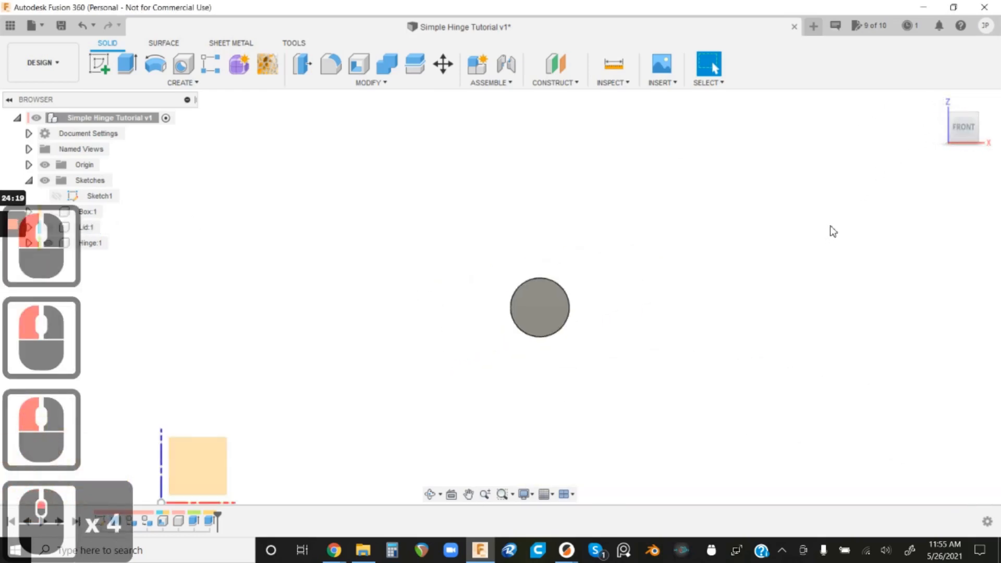
{"action": "scroll", "coordinate": [325, 211], "scroll_direction": "down", "scroll_amount": 3}
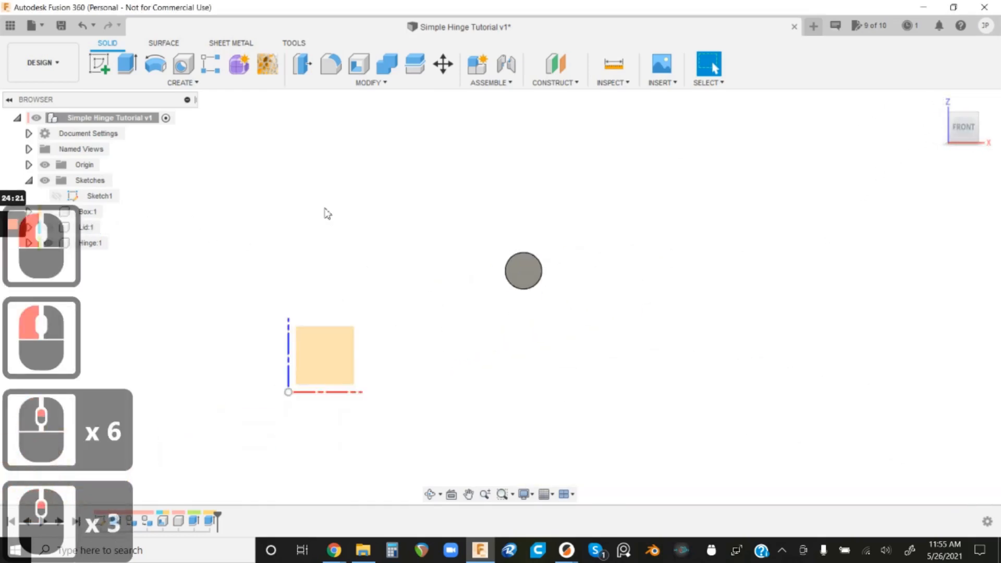
{"action": "middle_click_drag", "start_coordinate": [325, 210], "coordinate": [340, 245], "text": "shift"}
{"action": "left_click", "coordinate": [99, 63]}
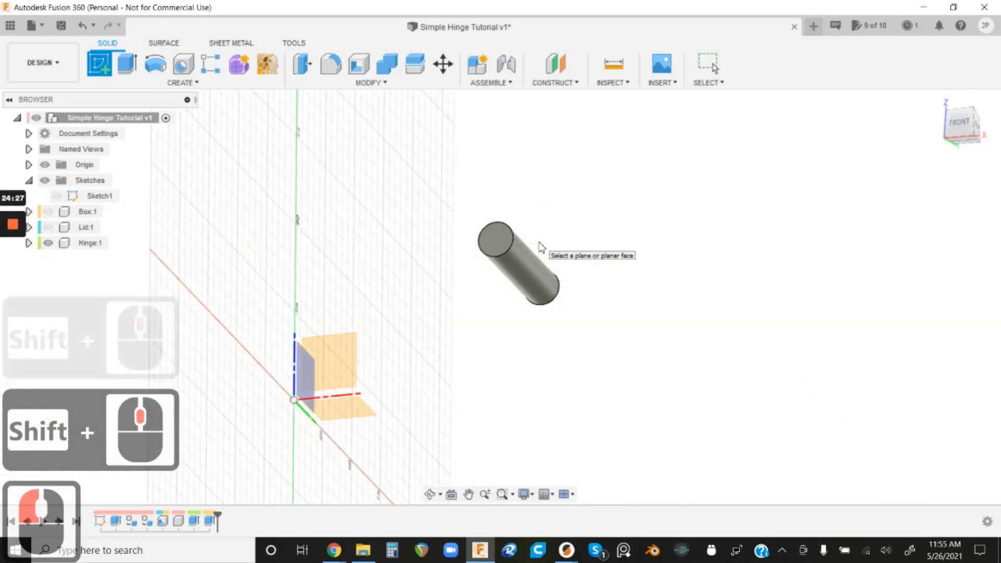
{"action": "key", "text": "Escape"}
- Measure the distance between the two end faces of the Hinge cylinder
{"action": "scroll", "coordinate": [636, 223], "scroll_direction": "up", "scroll_amount": 15}
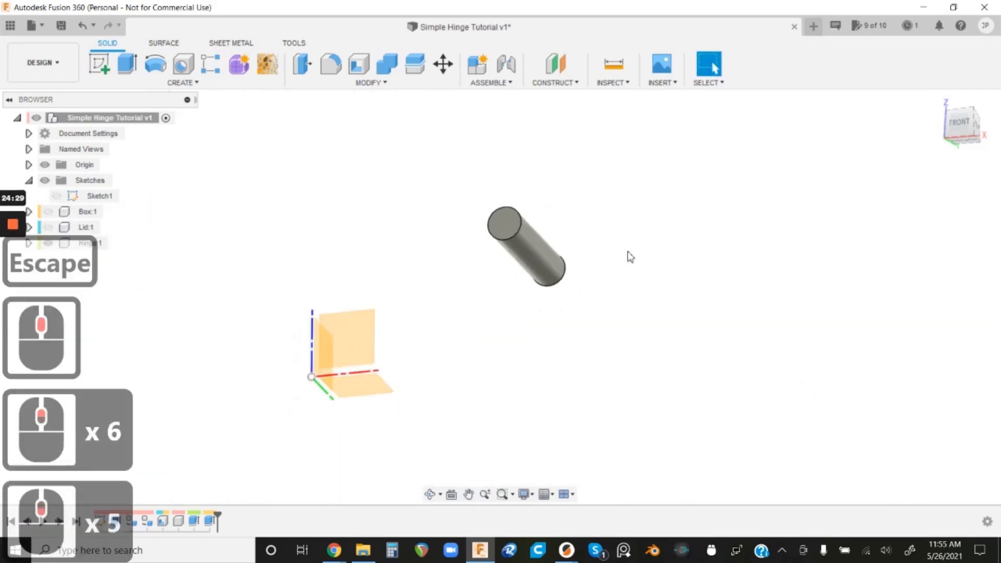
{"action": "left_click", "coordinate": [614, 65]}
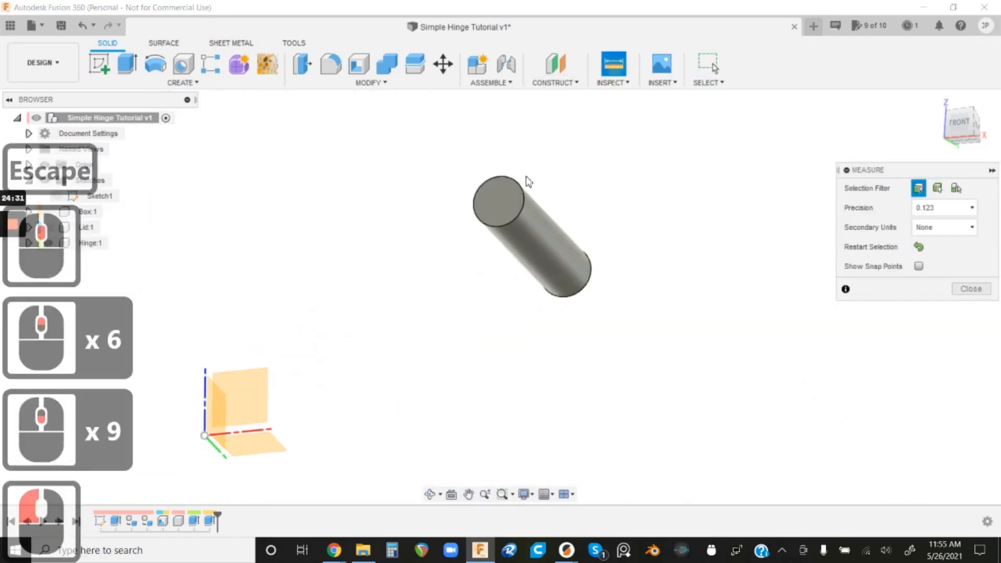
{"action": "left_click", "coordinate": [509, 196]}
{"action": "middle_click_drag", "start_coordinate": [521, 209], "coordinate": [490, 282]}
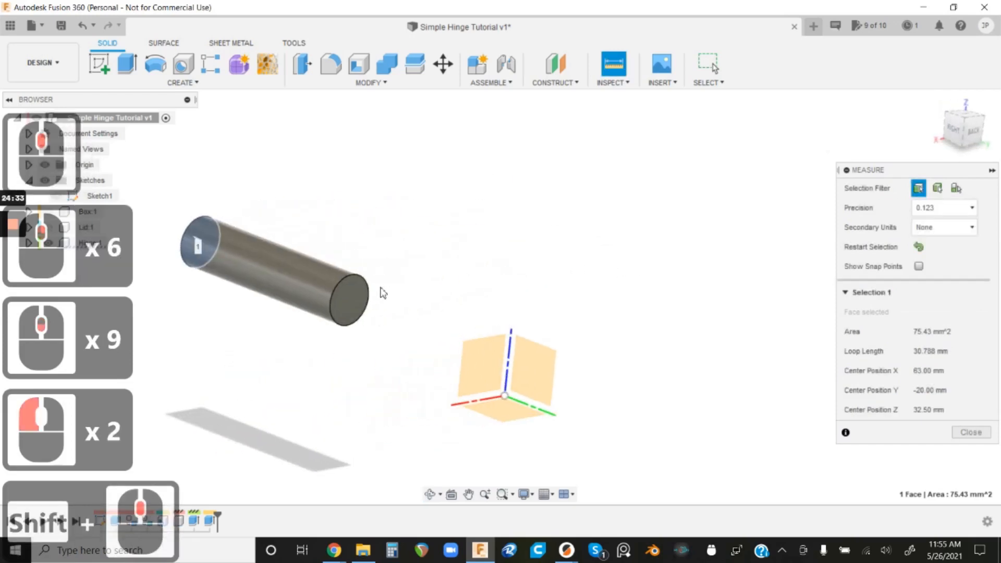
{"action": "left_click", "coordinate": [377, 294]}
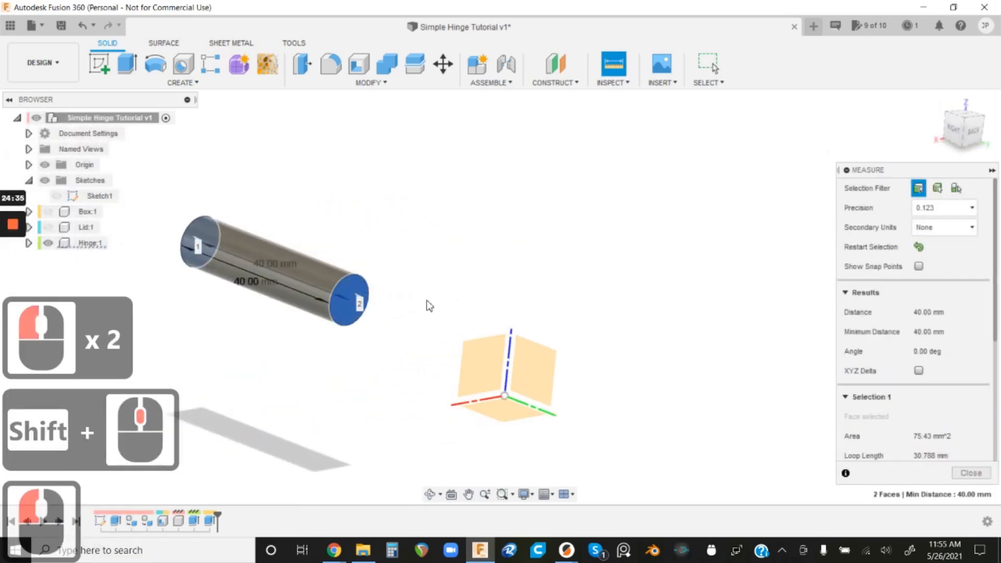
{"action": "scroll", "coordinate": [431, 307], "scroll_direction": "down", "scroll_amount": 2}
{"action": "key", "text": "Escape"}
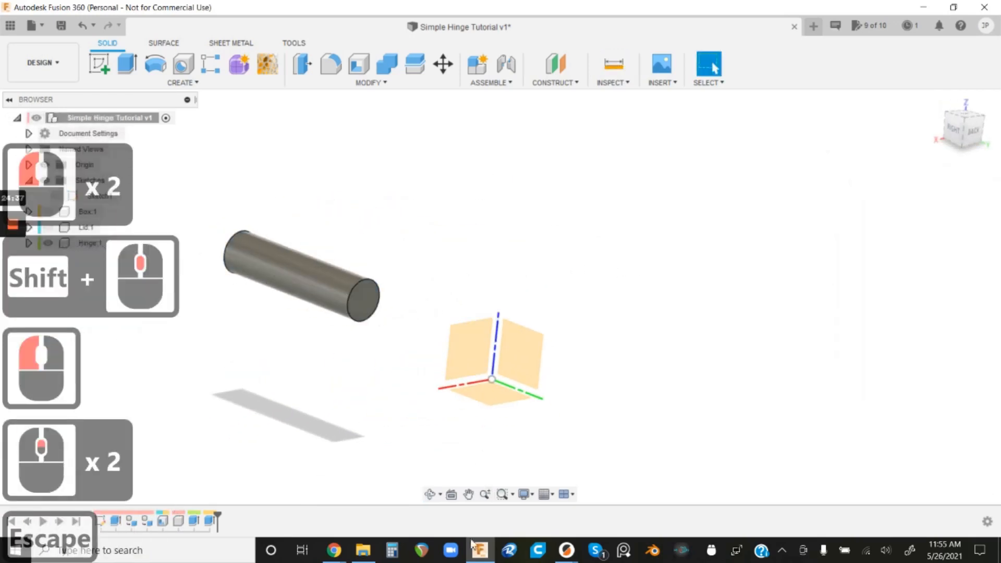
- Switch to the calculator and divide 40 by 3 to find the length of each hinge segment
{"action": "left_click", "coordinate": [383, 531]}
{"action": "scroll", "coordinate": [418, 239], "scroll_direction": "down", "scroll_amount": 1}
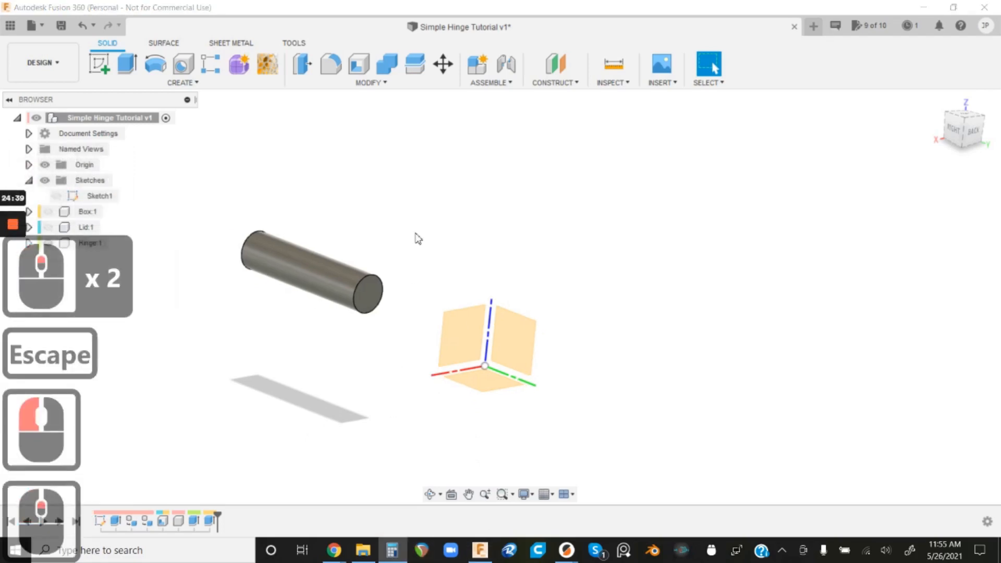
{"action": "type", "text": "40/3"}
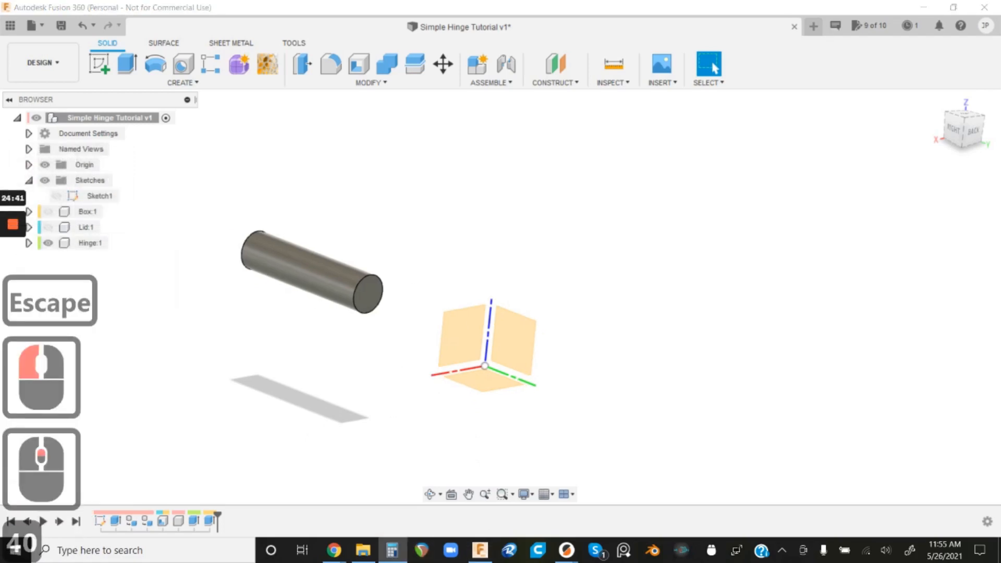
{"action": "key", "text": "Return"}
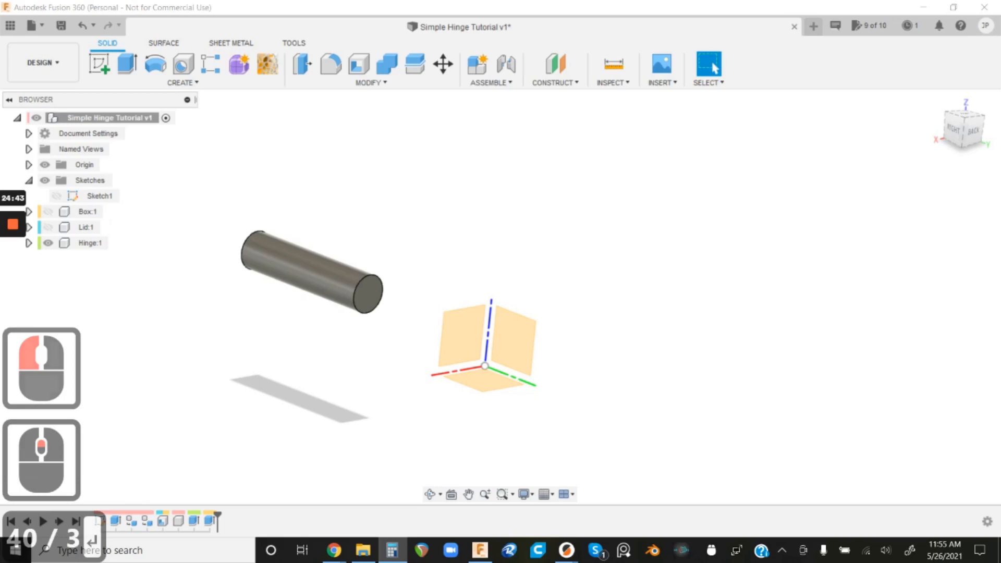
{"action": "left_click", "coordinate": [770, 137]}
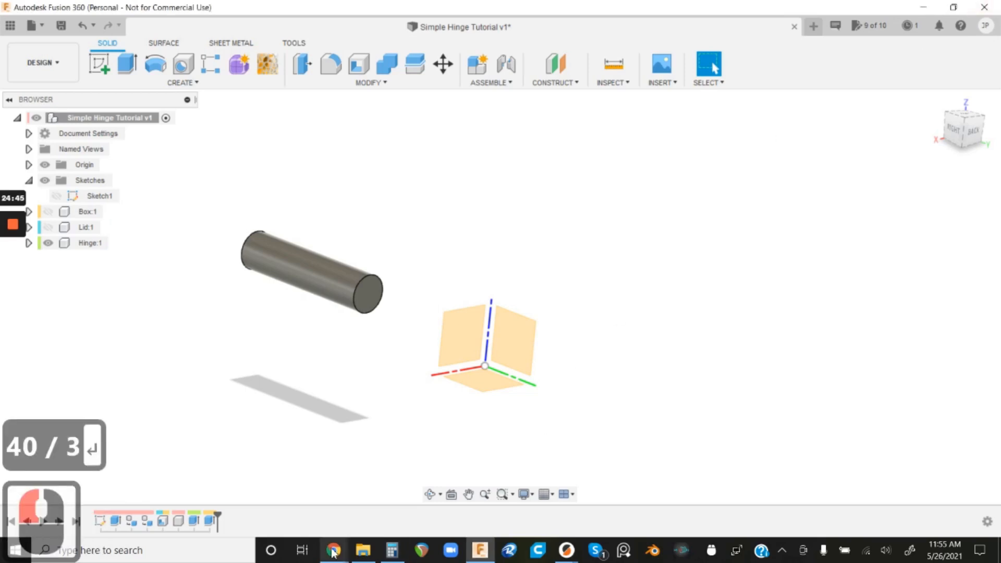
- Create an offset plane -14 mm from the Hinge cylinder's back end face
{"action": "scroll", "coordinate": [253, 245], "scroll_direction": "up", "scroll_amount": 10}
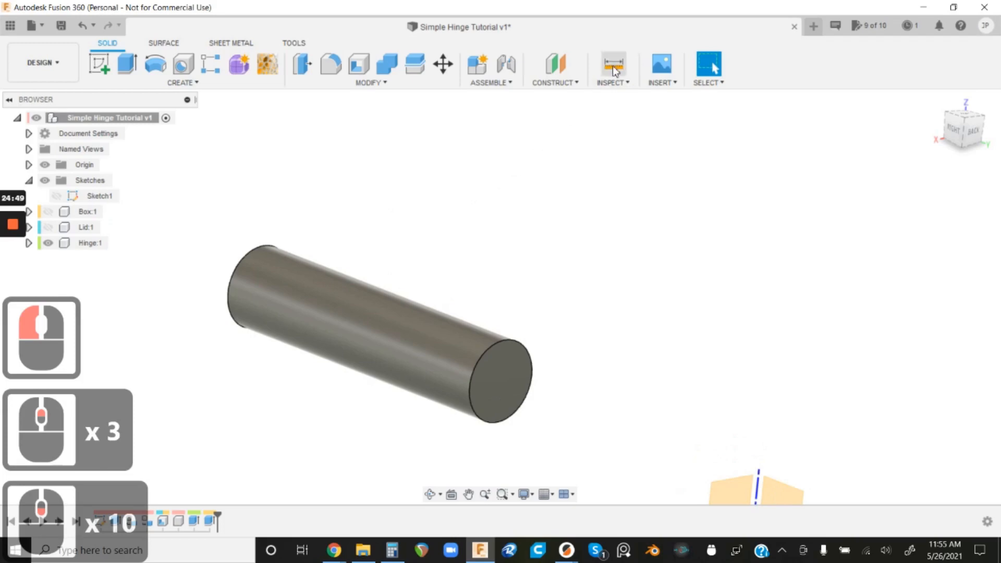
{"action": "left_click", "coordinate": [556, 80]}
{"action": "left_click", "coordinate": [558, 95]}
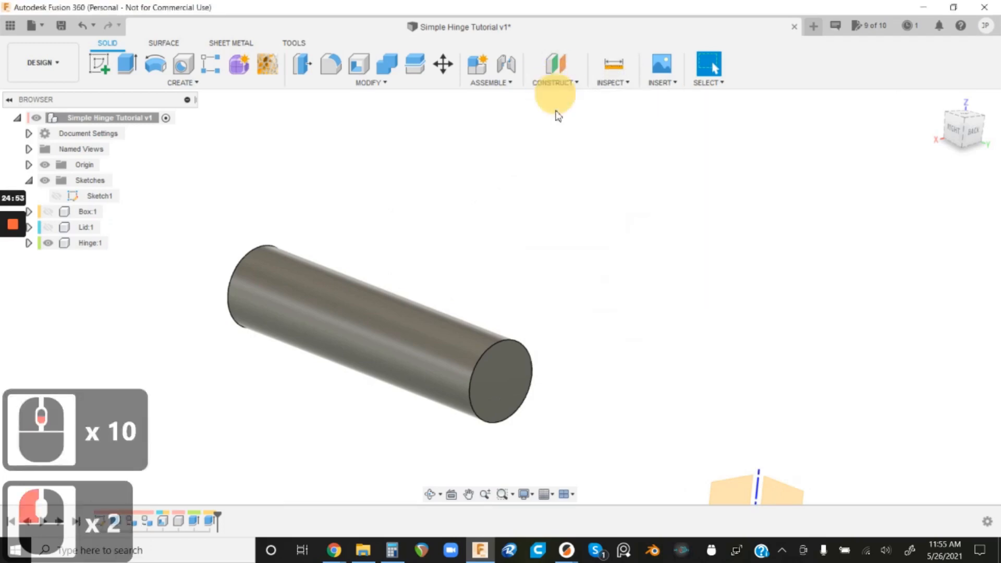
{"action": "left_click", "coordinate": [504, 391]}
{"action": "key", "text": "BackSpace"}
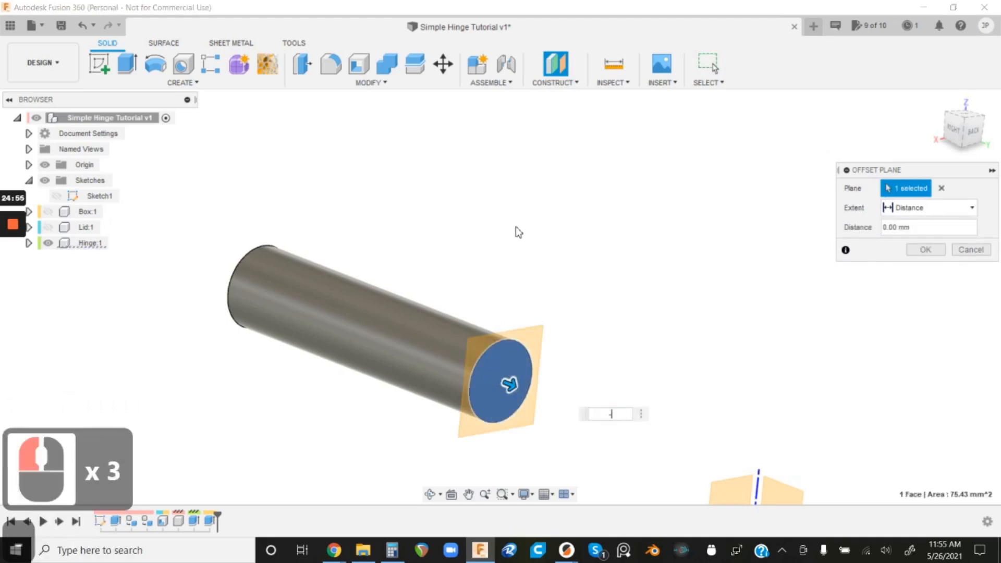
{"action": "type", "text": "-14"}
{"action": "key", "text": "Return"}
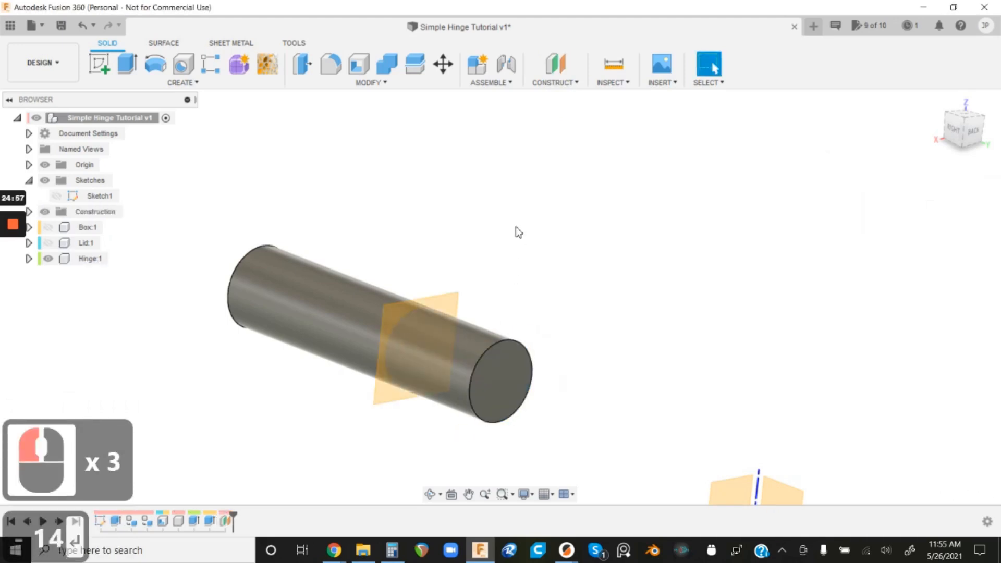
- Create a second offset plane -14 mm from the Hinge cylinder's front end face
{"action": "middle_click_drag", "start_coordinate": [516, 228], "coordinate": [496, 232], "text": "shift"}
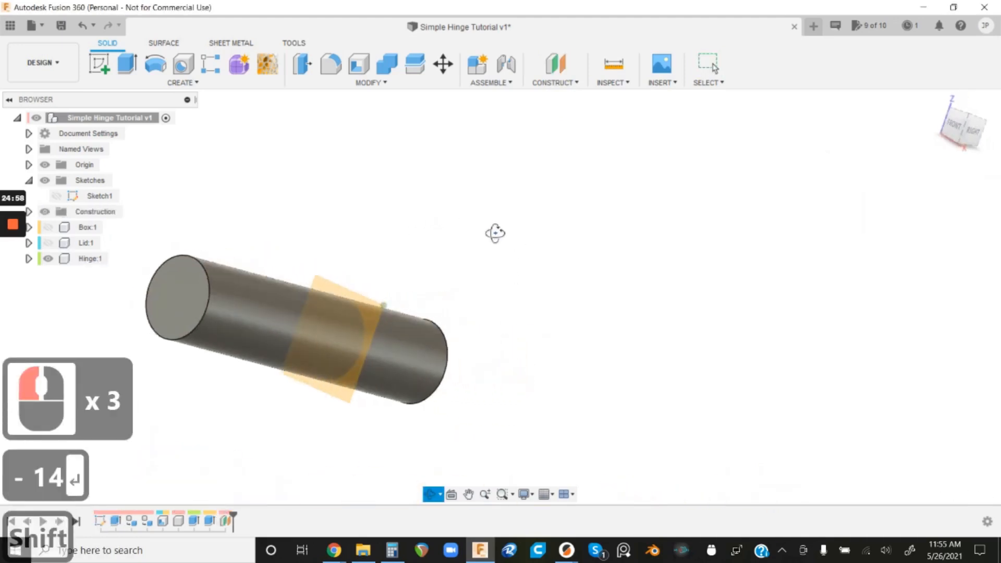
{"action": "left_click", "coordinate": [559, 67]}
{"action": "left_click", "coordinate": [550, 97]}
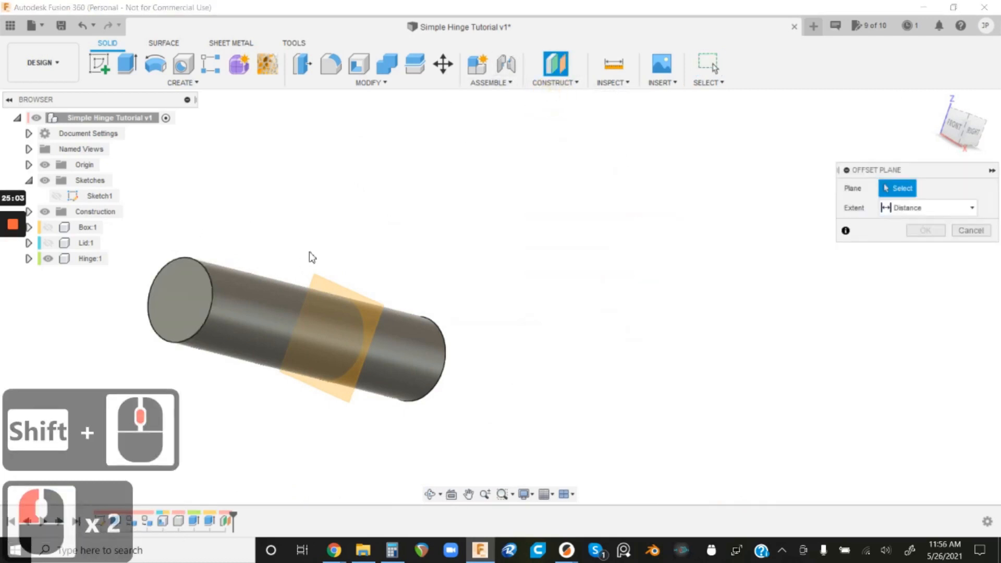
{"action": "middle_click_drag", "start_coordinate": [348, 252], "coordinate": [606, 246]}
{"action": "left_click", "coordinate": [431, 281]}
{"action": "left_click", "coordinate": [431, 281]}
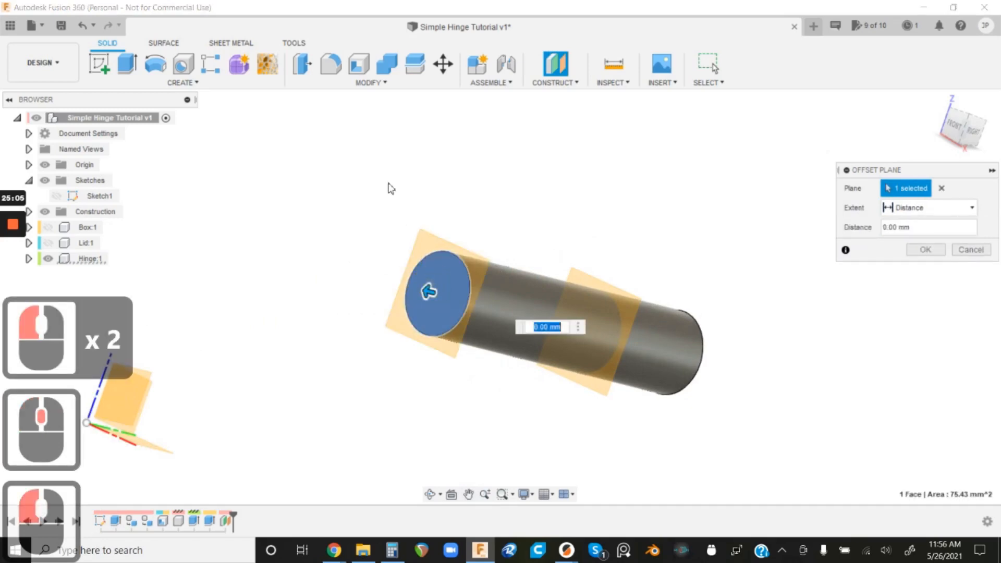
{"action": "type", "text": "-14"}
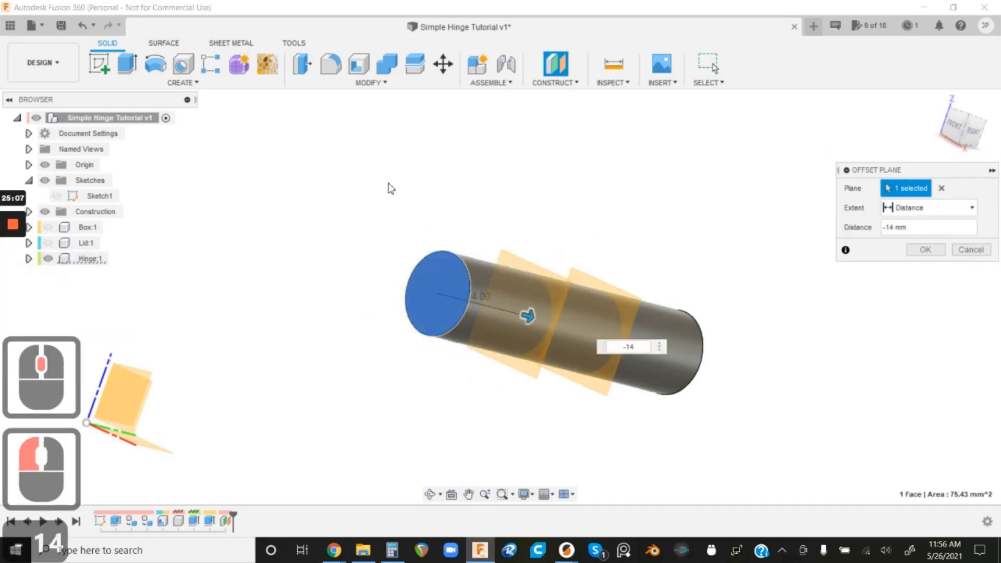
{"action": "key", "text": "Return"}
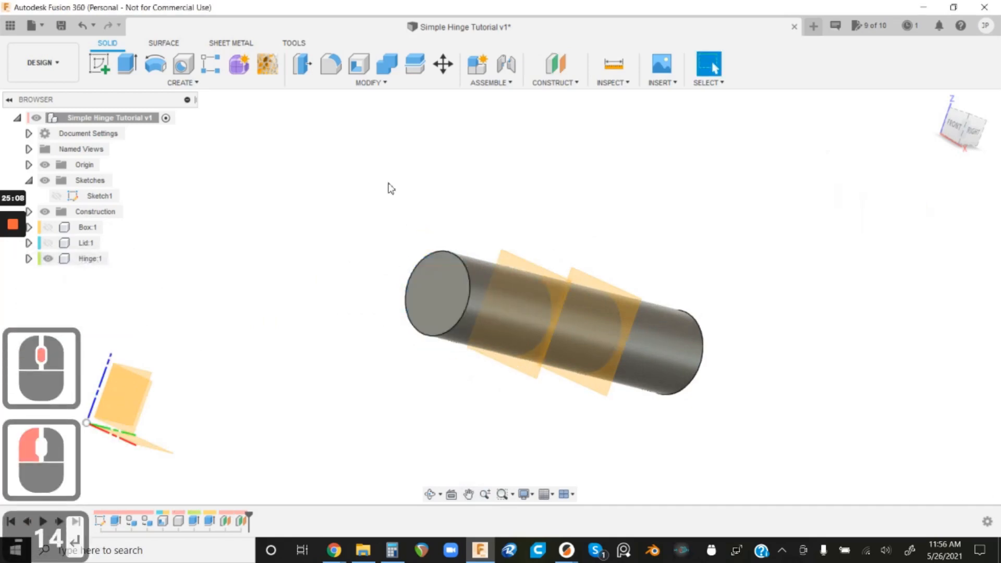
- Split the Hinge body into three segments using both offset planes as splitting tools
{"action": "left_click", "coordinate": [415, 65]}
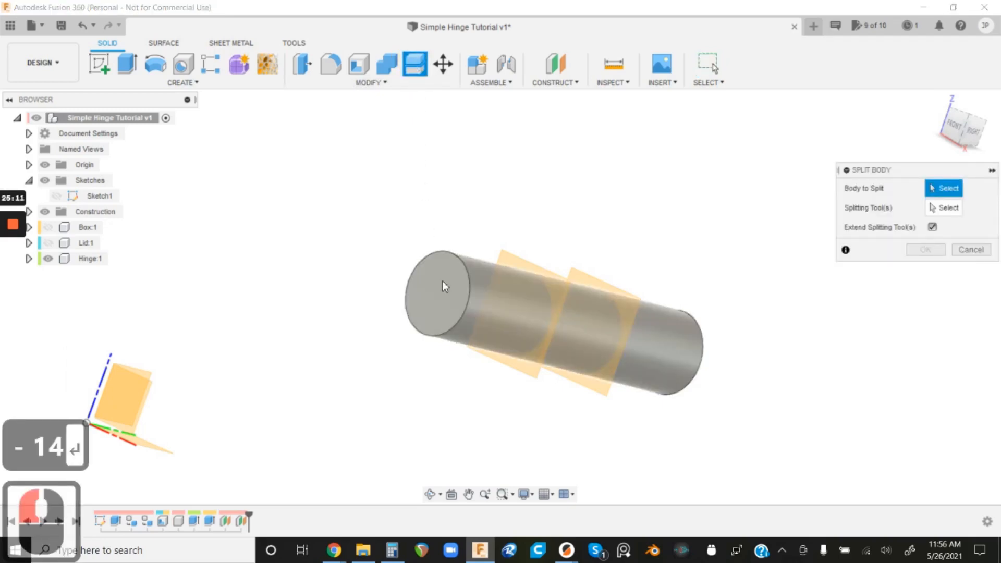
{"action": "left_click", "coordinate": [449, 299]}
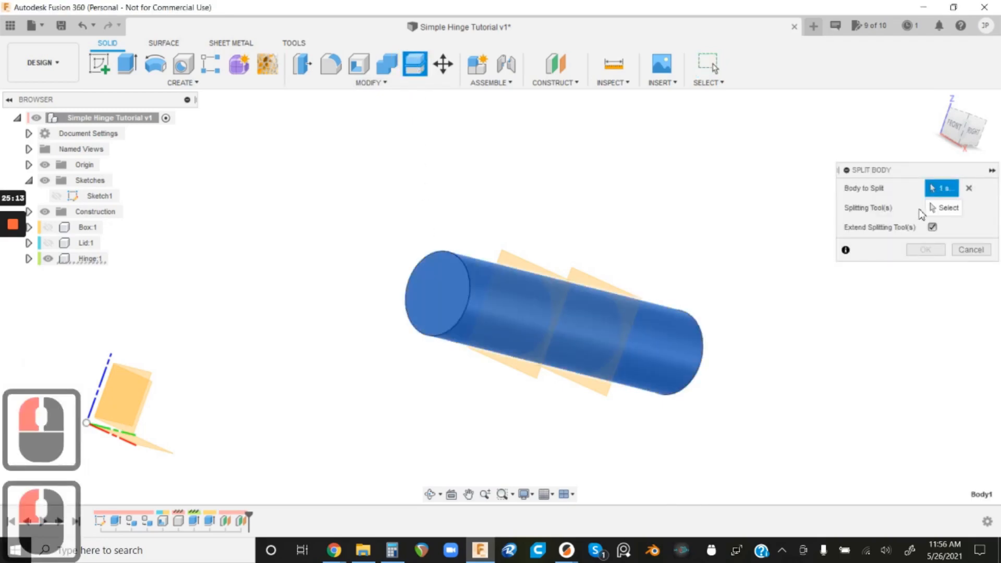
{"action": "left_click", "coordinate": [945, 209]}
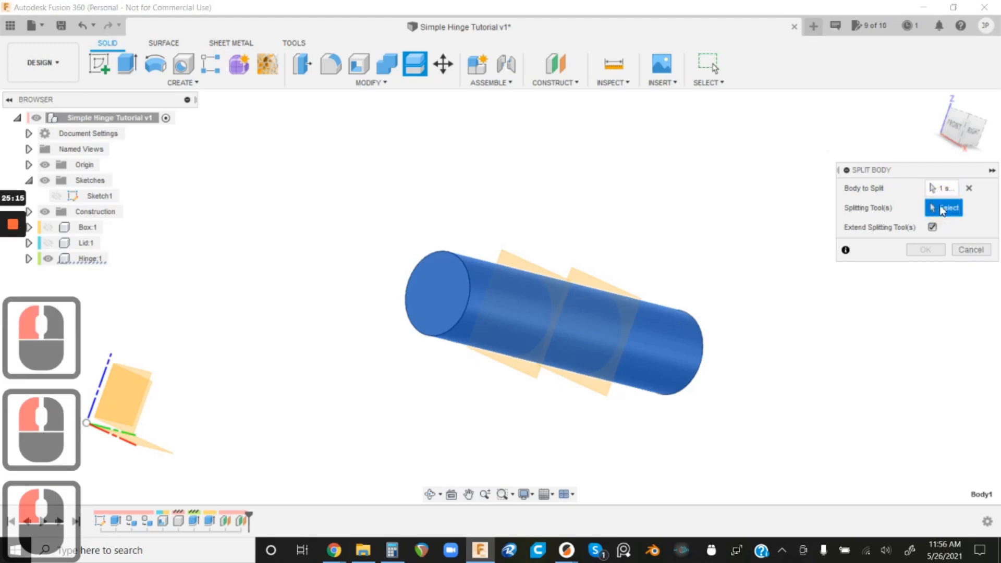
{"action": "left_click", "coordinate": [519, 264]}
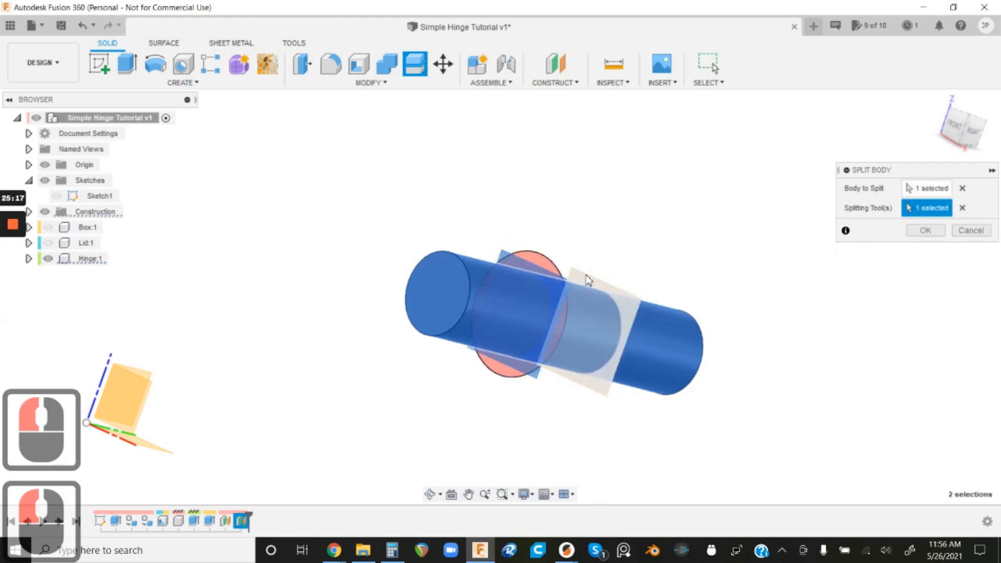
{"action": "left_click", "coordinate": [588, 275]}
{"action": "left_click", "coordinate": [926, 231]}
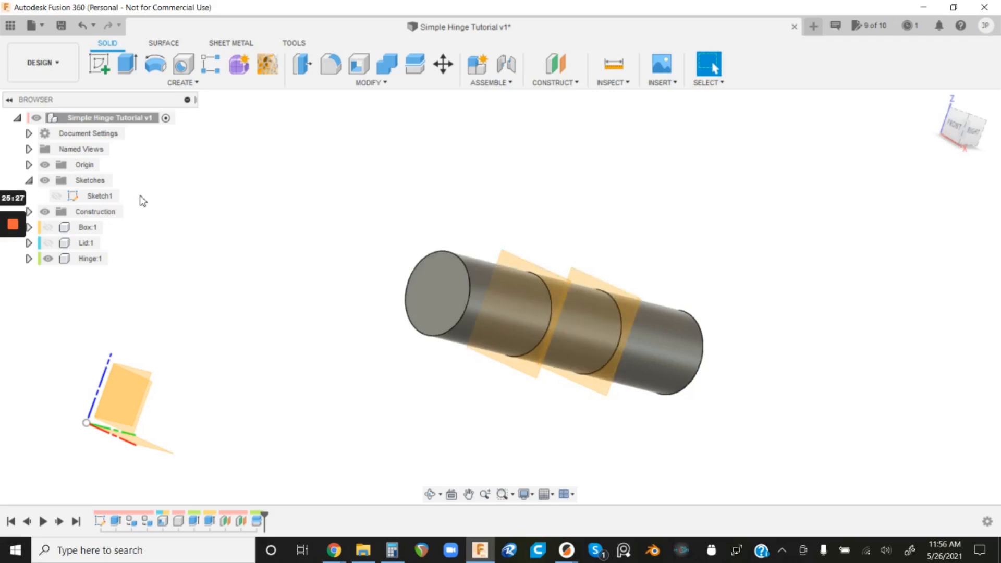
- Hide the two offset construction planes, Plane1 and Plane2
{"action": "left_click", "coordinate": [61, 215]}
{"action": "left_click", "coordinate": [29, 212]}
{"action": "left_click", "coordinate": [56, 227]}
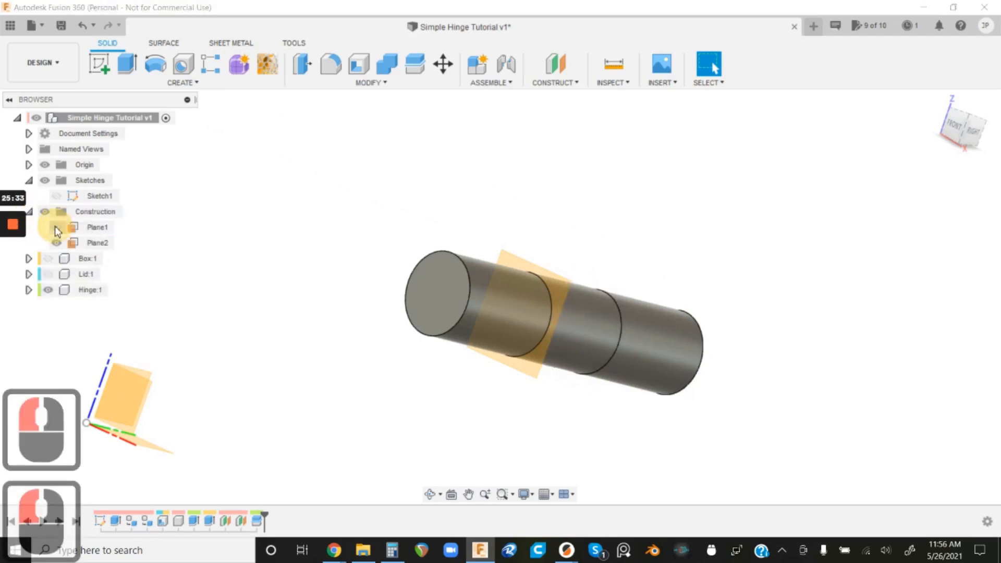
{"action": "left_click", "coordinate": [57, 243]}
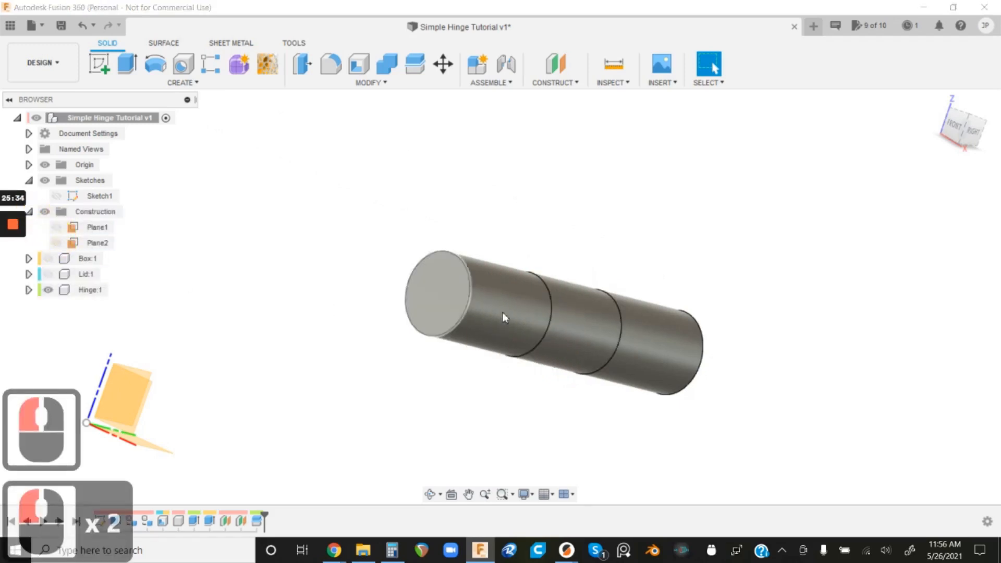
- Show the Hinge component's bodies in the browser and hide the middle segment, Body1
{"action": "left_click", "coordinate": [972, 129]}
{"action": "scroll", "coordinate": [728, 298], "scroll_direction": "up", "scroll_amount": 3}
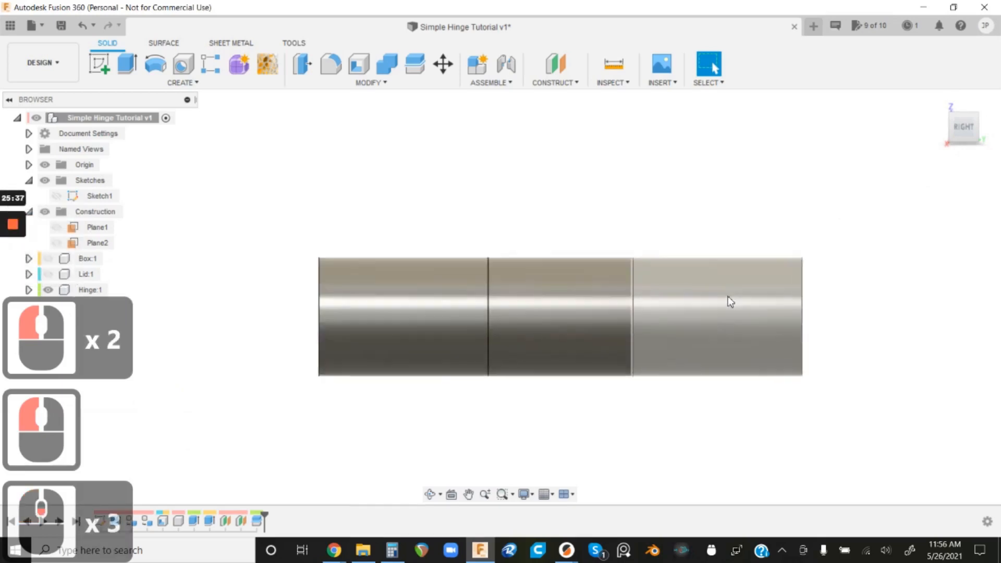
{"action": "scroll", "coordinate": [728, 297], "scroll_direction": "up", "scroll_amount": 1}
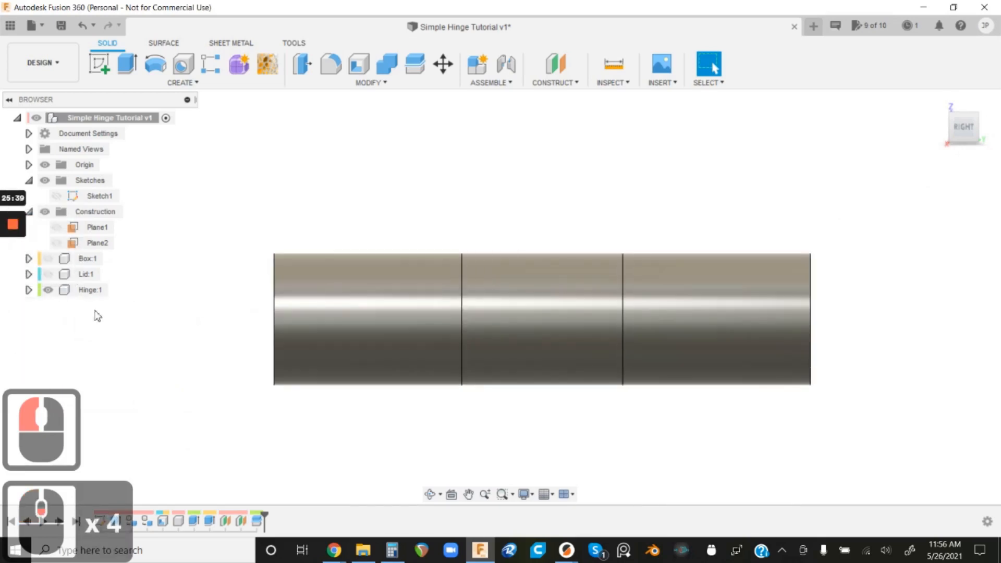
{"action": "left_click", "coordinate": [28, 291]}
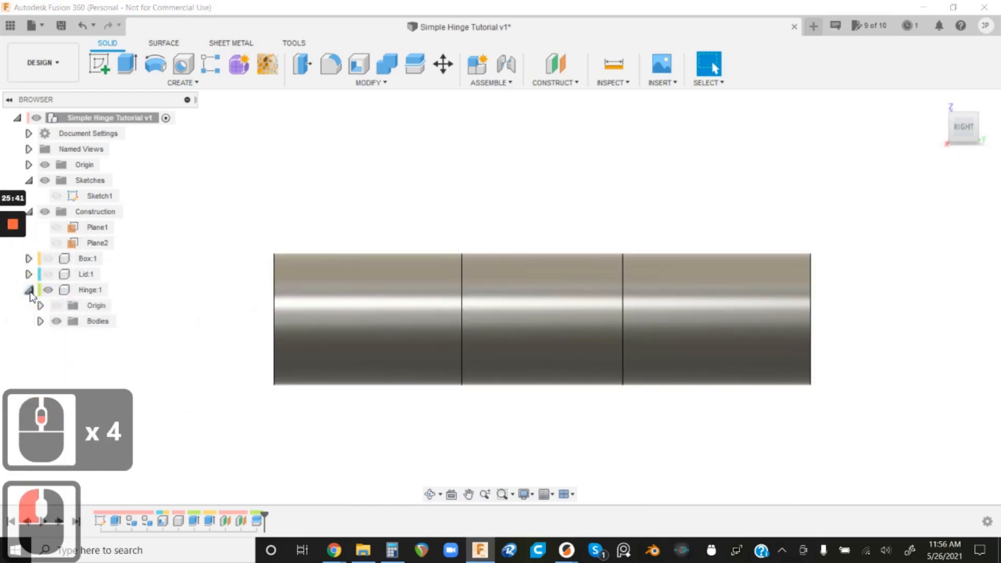
{"action": "left_click", "coordinate": [40, 321]}
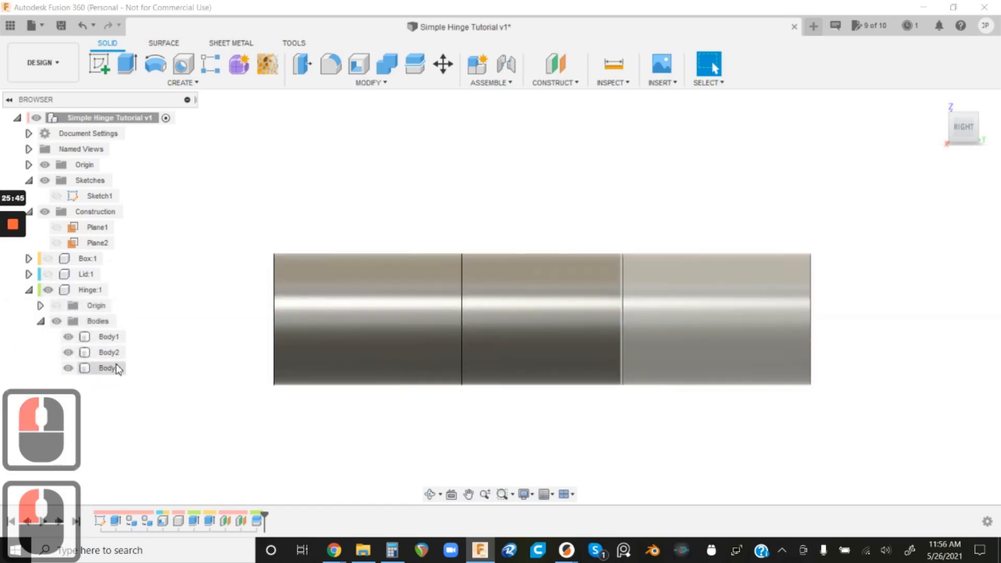
{"action": "left_click", "coordinate": [68, 336]}
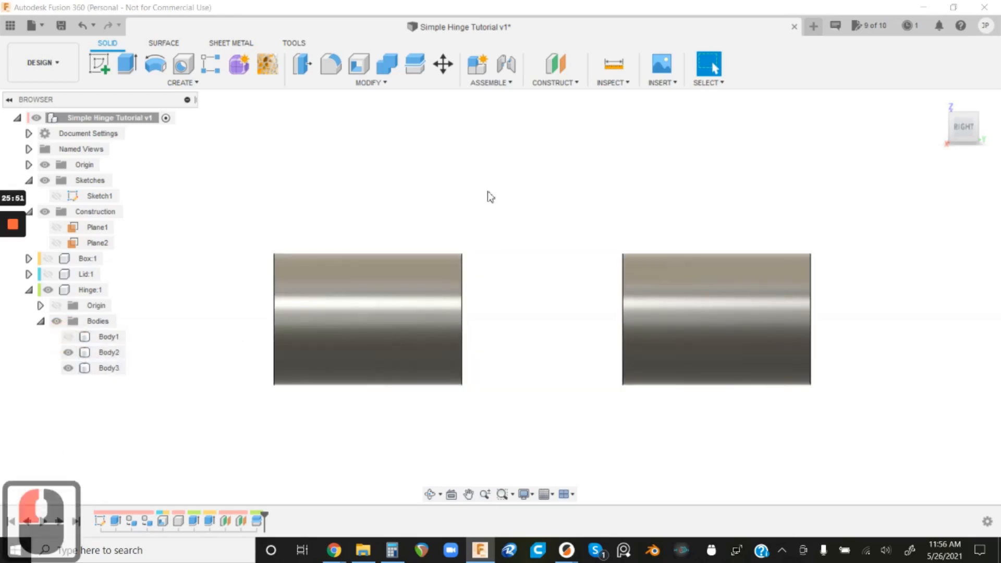
- Offset the inner end face of the front hinge segment, Body2, by -0.3 mm with Press Pull
{"action": "middle_click_drag", "start_coordinate": [455, 207], "coordinate": [318, 102], "text": "shift"}
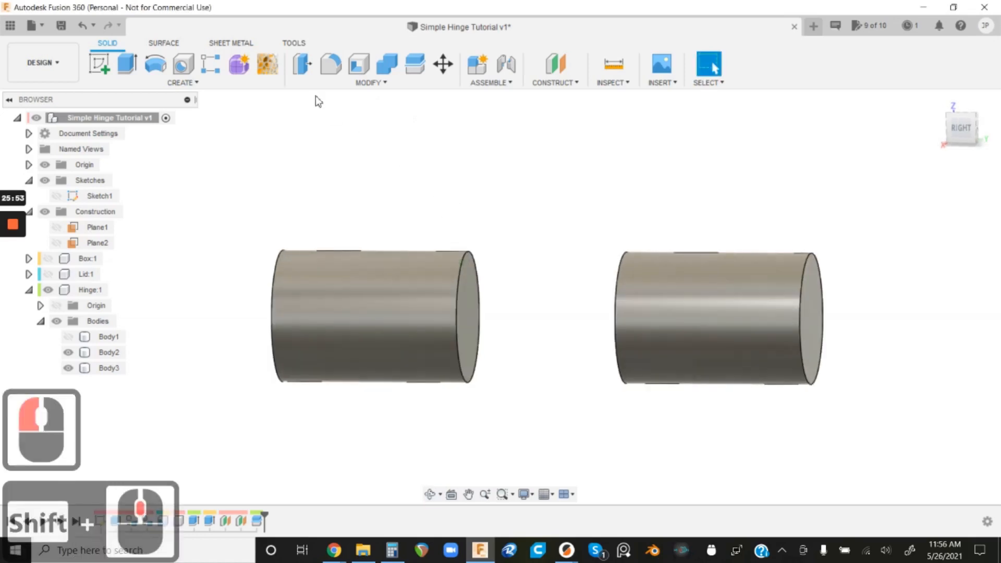
{"action": "left_click", "coordinate": [303, 73]}
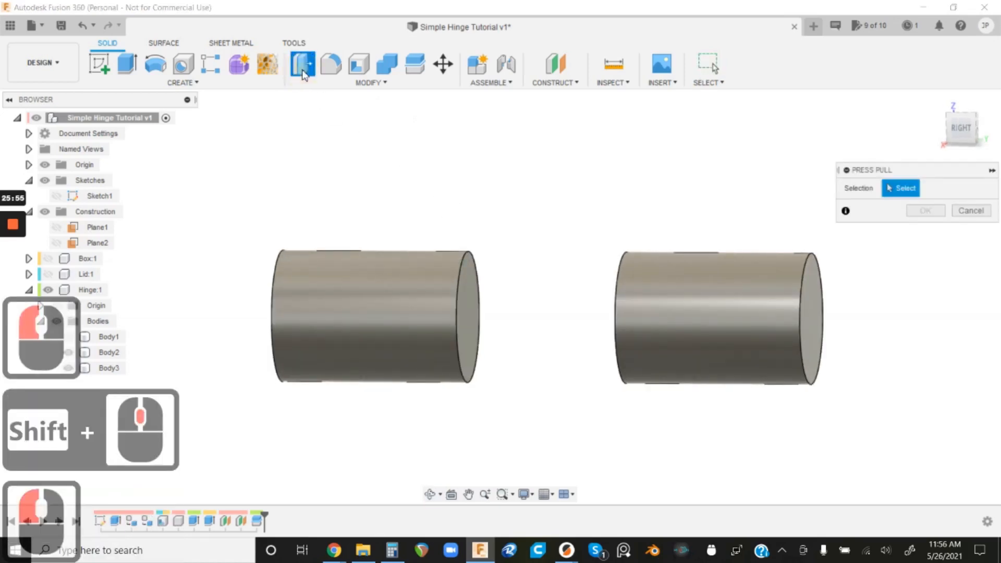
{"action": "left_click", "coordinate": [464, 311]}
{"action": "middle_click_drag", "start_coordinate": [440, 203], "coordinate": [433, 167], "text": "shift"}
{"action": "type", "text": "-"}
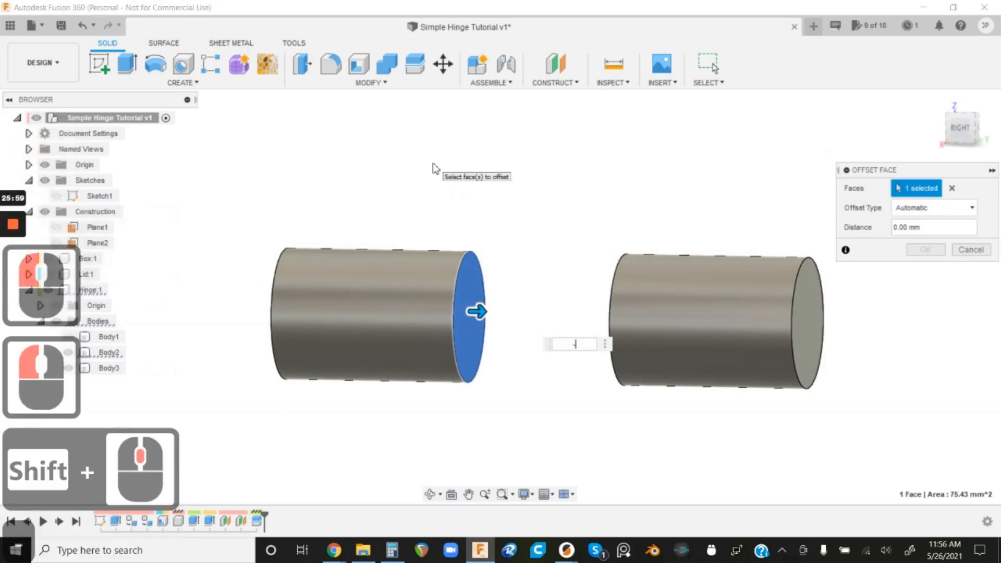
{"action": "type", "text": ".3"}
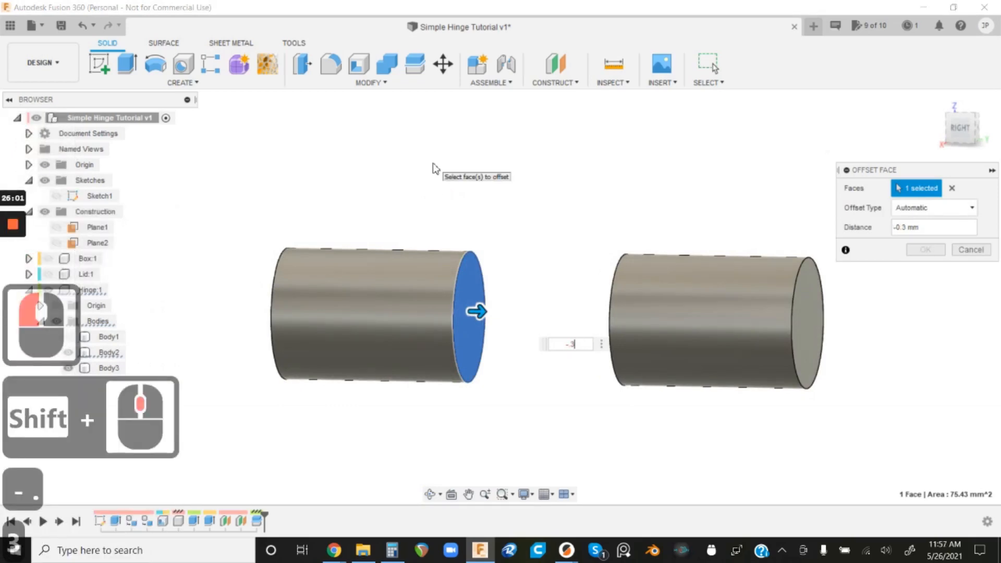
{"action": "key", "text": "Return"}
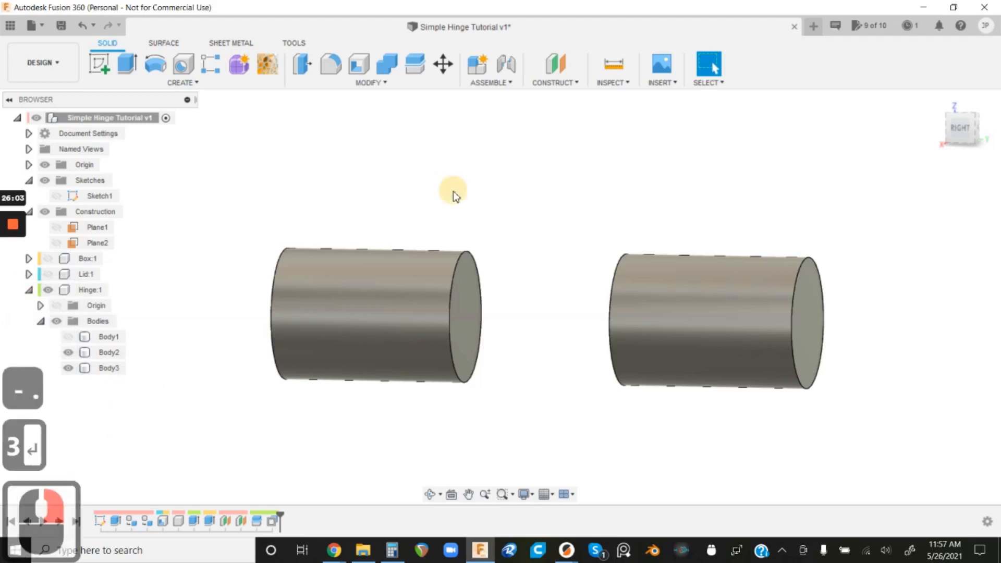
- Repeat Press Pull on the inner end face of the back hinge segment, Body3
{"action": "right_click", "coordinate": [444, 188]}
{"action": "left_click", "coordinate": [451, 156]}
{"action": "middle_click_drag", "start_coordinate": [452, 157], "coordinate": [616, 234], "text": "shift"}
{"action": "left_click", "coordinate": [595, 307]}
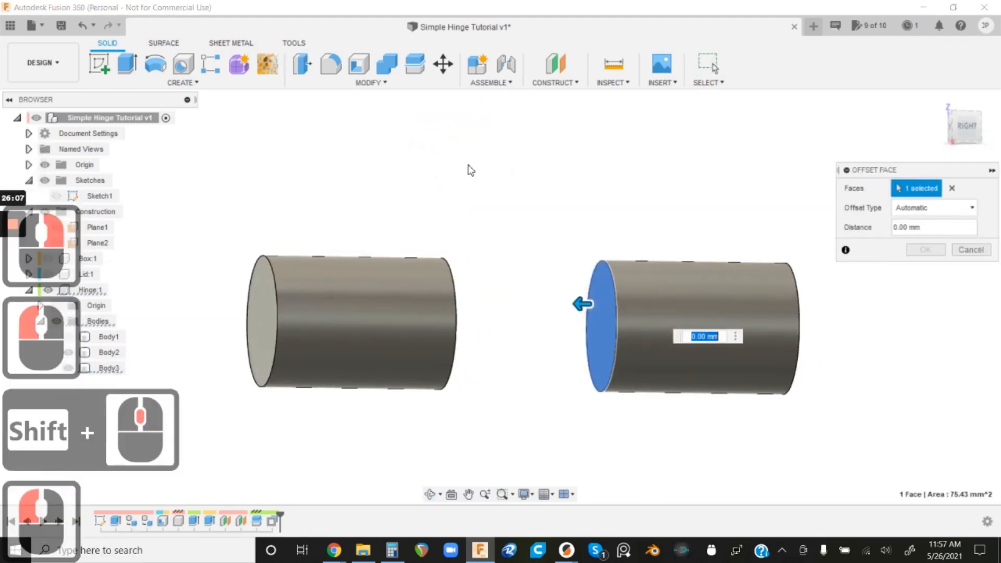
- Offset the inner end face of the outer hinge cylinder by -0.3 mm and show the middle hinge body again
{"action": "type", "text": "-.3"}
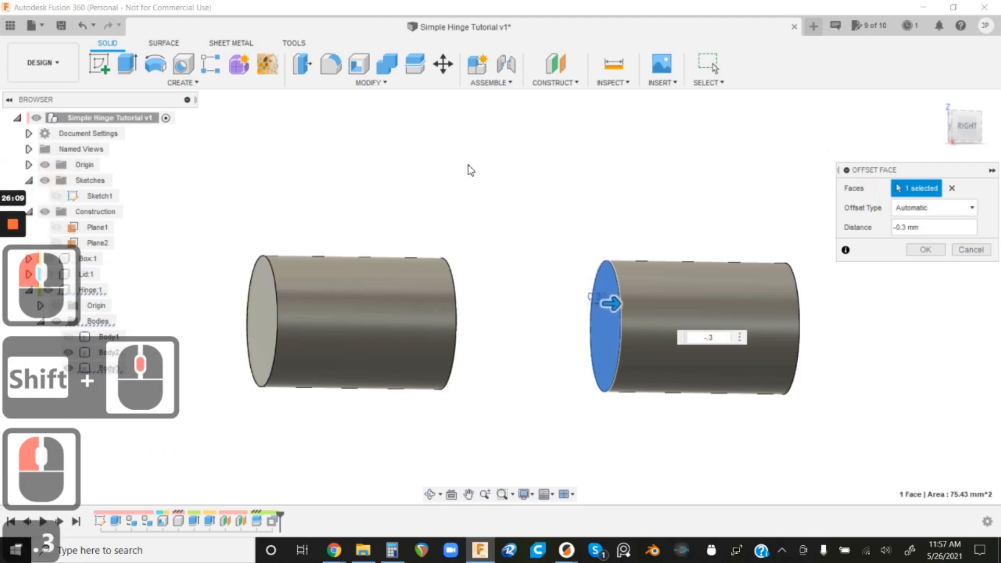
{"action": "key", "text": "Return"}
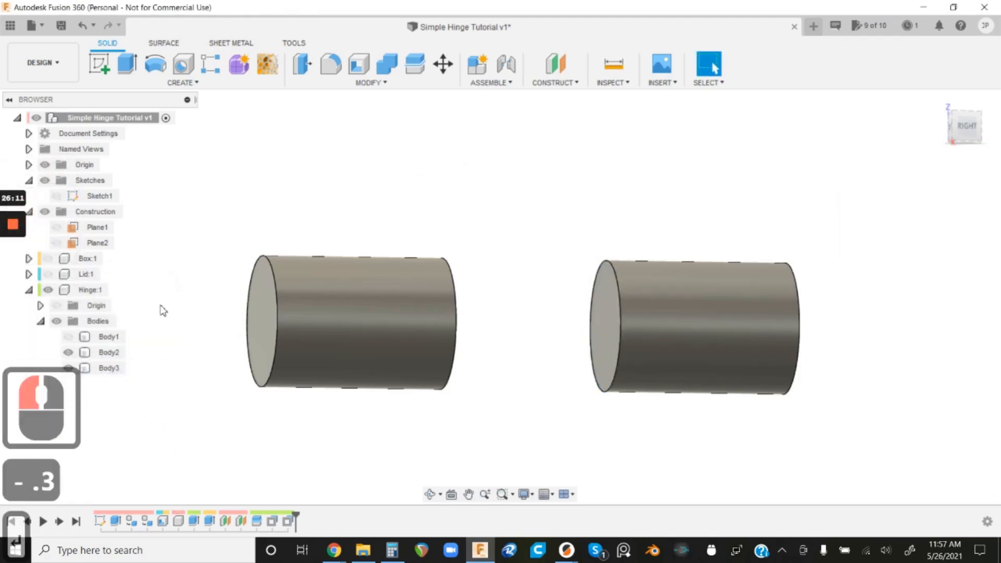
{"action": "left_click", "coordinate": [69, 337]}
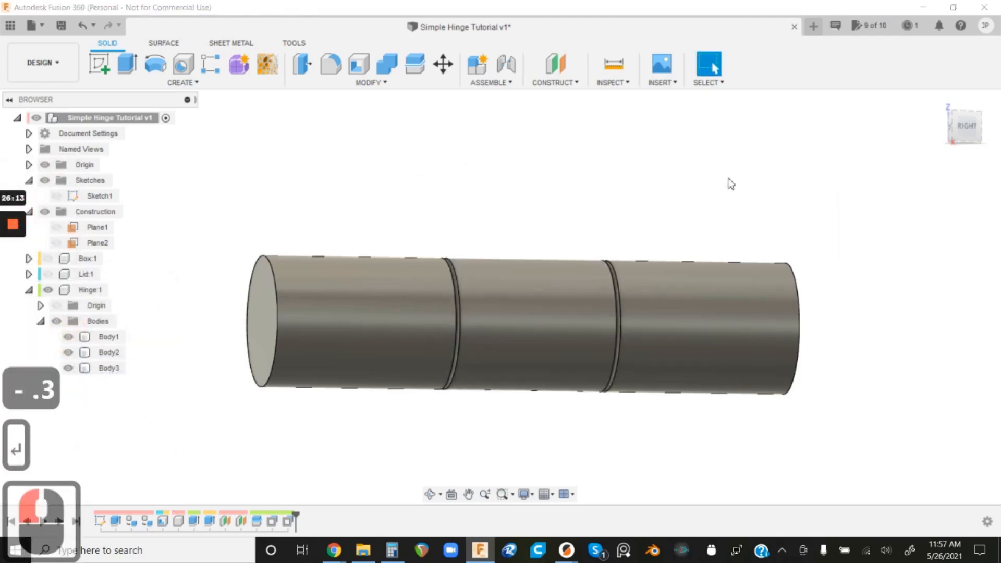
{"action": "left_click", "coordinate": [949, 133]}
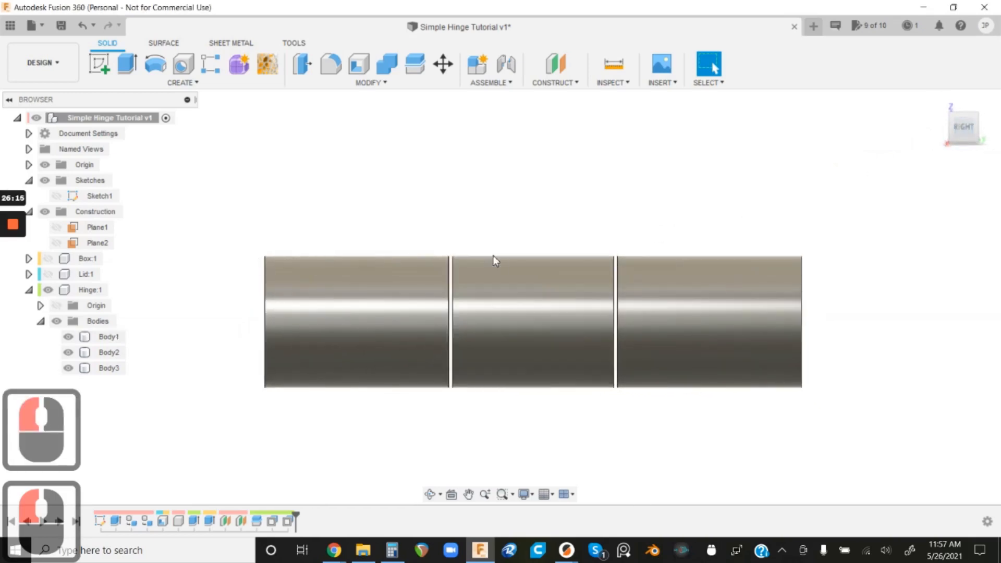
- Make the Box and Lid components visible around the hinge
{"action": "scroll", "coordinate": [493, 256], "scroll_direction": "down", "scroll_amount": 4}
{"action": "middle_click_drag", "start_coordinate": [331, 248], "coordinate": [387, 268], "text": "shift"}
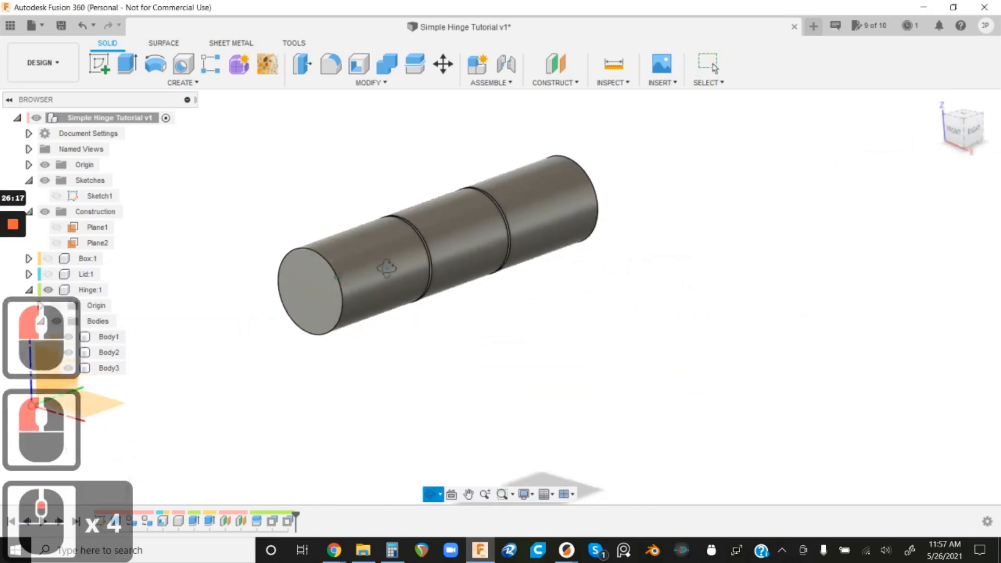
{"action": "left_click", "coordinate": [86, 258]}
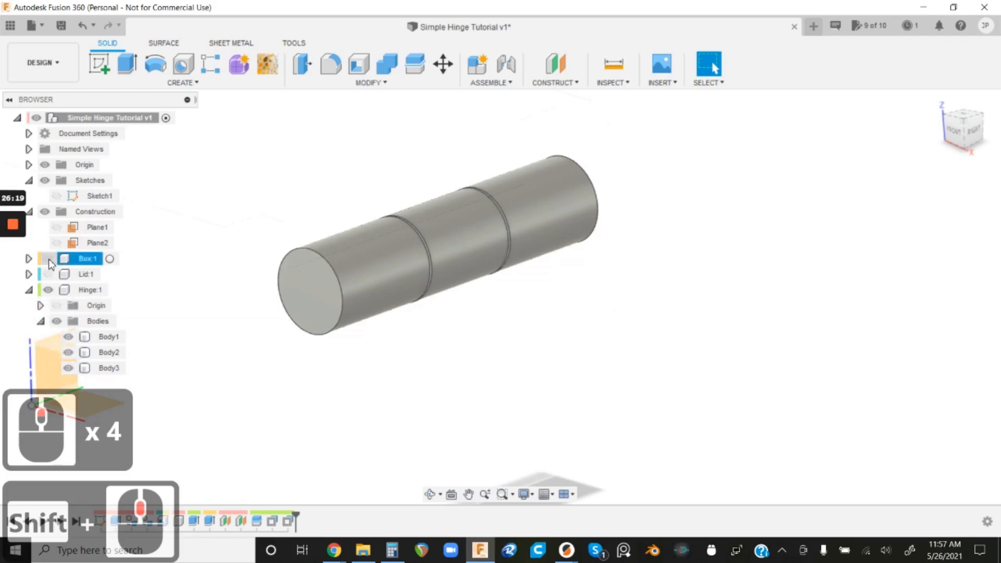
{"action": "left_click", "coordinate": [48, 259]}
{"action": "left_click", "coordinate": [48, 274]}
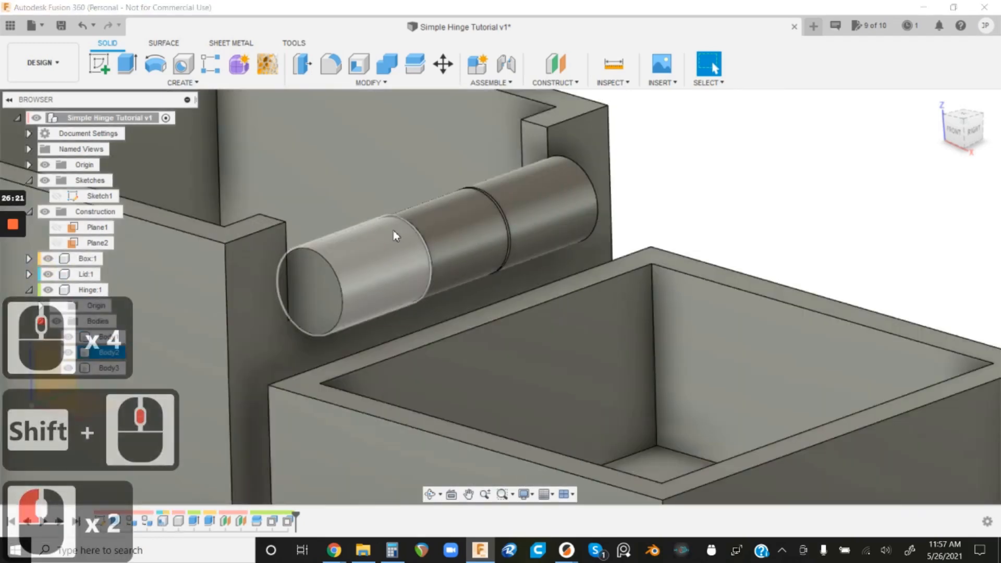
- Examine from several angles how the hinge cylinders sit against the box wall and at the ends of the cutout
{"action": "scroll", "coordinate": [350, 201], "scroll_direction": "up", "scroll_amount": 2}
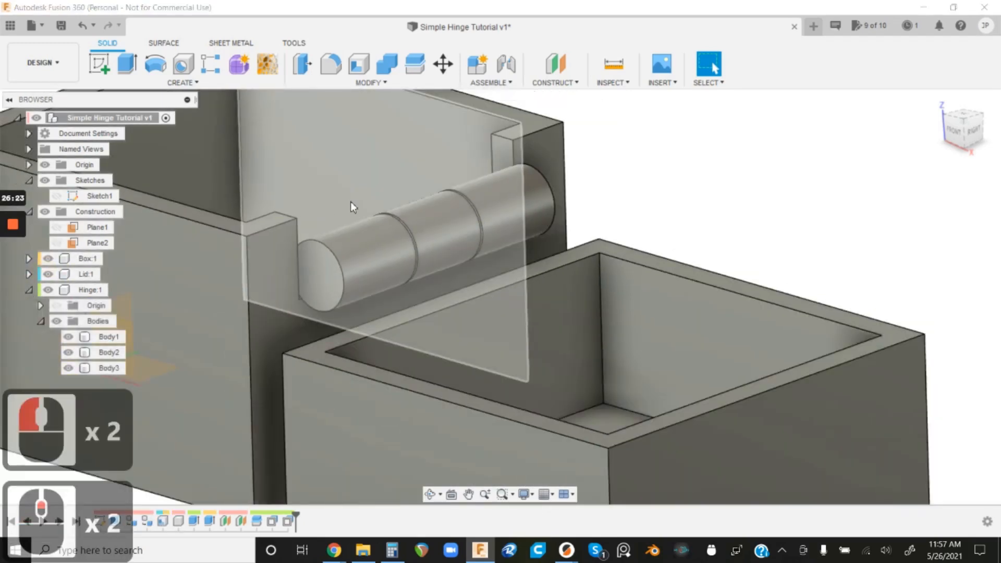
{"action": "scroll", "coordinate": [330, 195], "scroll_direction": "up", "scroll_amount": 3}
{"action": "scroll", "coordinate": [330, 197], "scroll_direction": "up", "scroll_amount": 3}
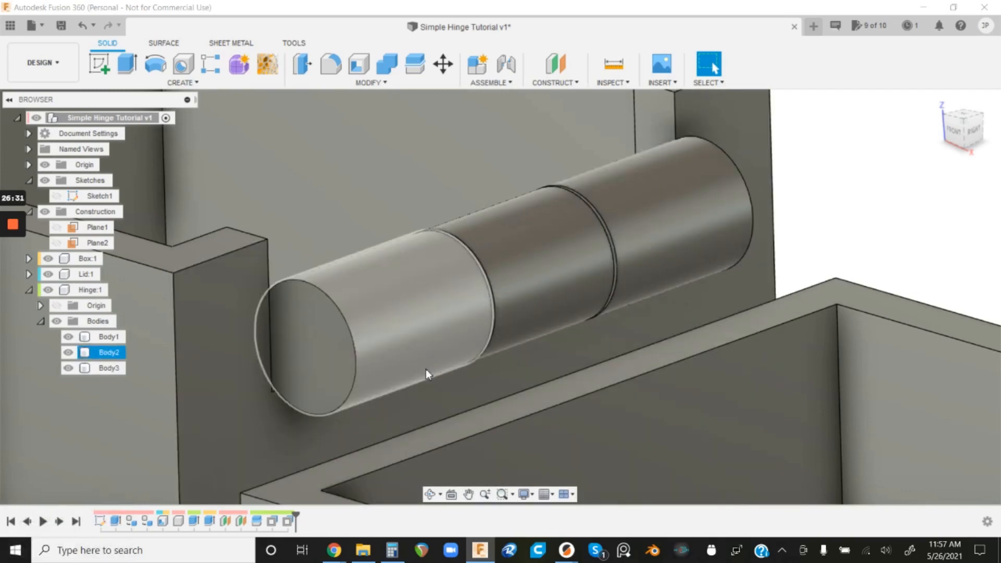
{"action": "middle_click_drag", "start_coordinate": [399, 405], "coordinate": [417, 340], "text": "shift"}
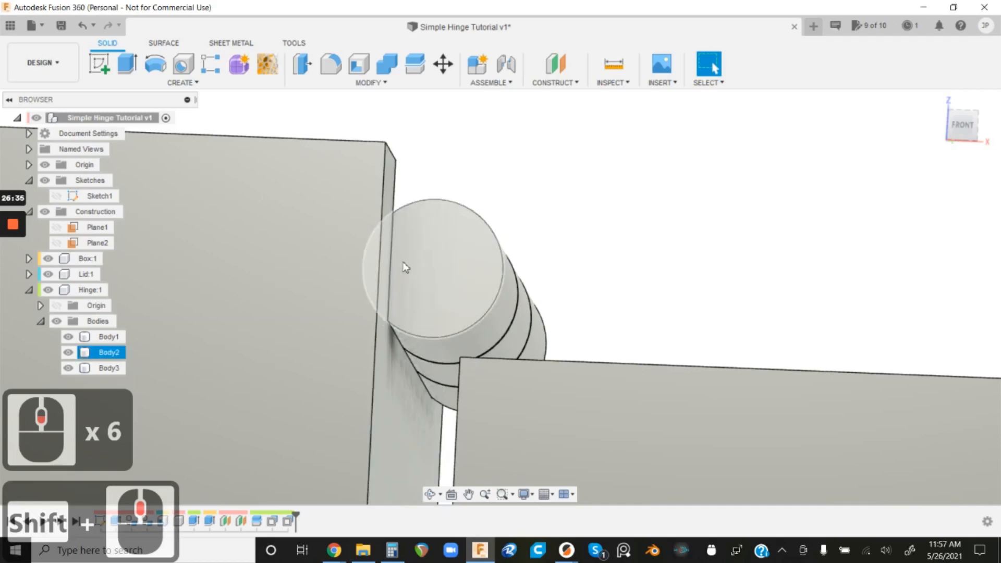
{"action": "middle_click_drag", "start_coordinate": [630, 242], "coordinate": [596, 255], "text": "shift"}
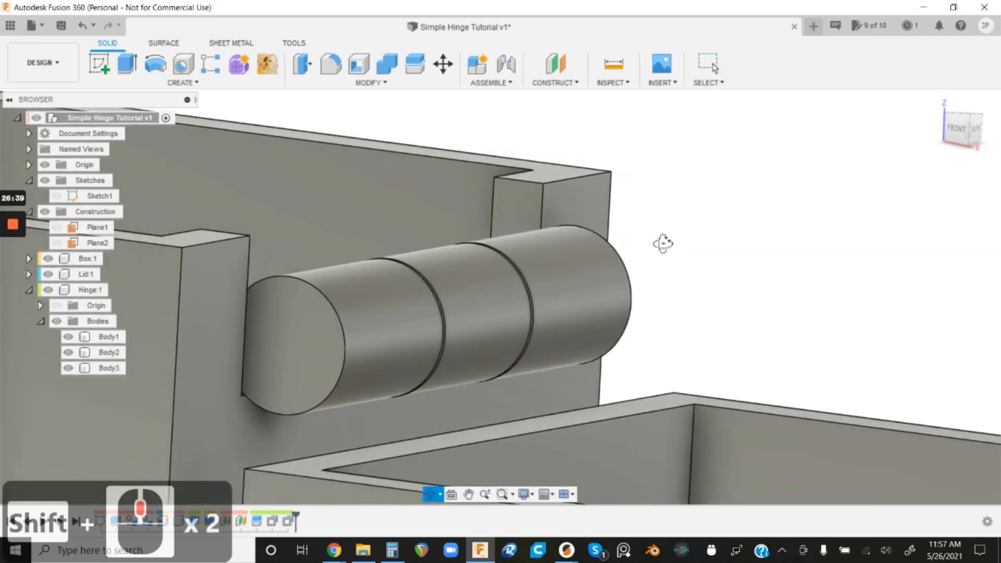
{"action": "mouse_move", "coordinate": [659, 241]}
{"action": "middle_mouse_down", "text": "shift"}
{"action": "mouse_move", "coordinate": [585, 241]}
{"action": "mouse_move", "coordinate": [570, 253]}
{"action": "mouse_move", "coordinate": [573, 195]}
{"action": "mouse_move", "coordinate": [637, 195]}
{"action": "mouse_move", "coordinate": [582, 252]}
{"action": "mouse_move", "coordinate": [580, 233]}
{"action": "mouse_move", "coordinate": [579, 246]}
{"action": "mouse_move", "coordinate": [699, 299]}
{"action": "mouse_move", "coordinate": [623, 279]}
{"action": "mouse_move", "coordinate": [641, 245]}
{"action": "middle_mouse_up", "text": "shift"}
{"action": "middle_click", "coordinate": [641, 245], "text": "shift"}
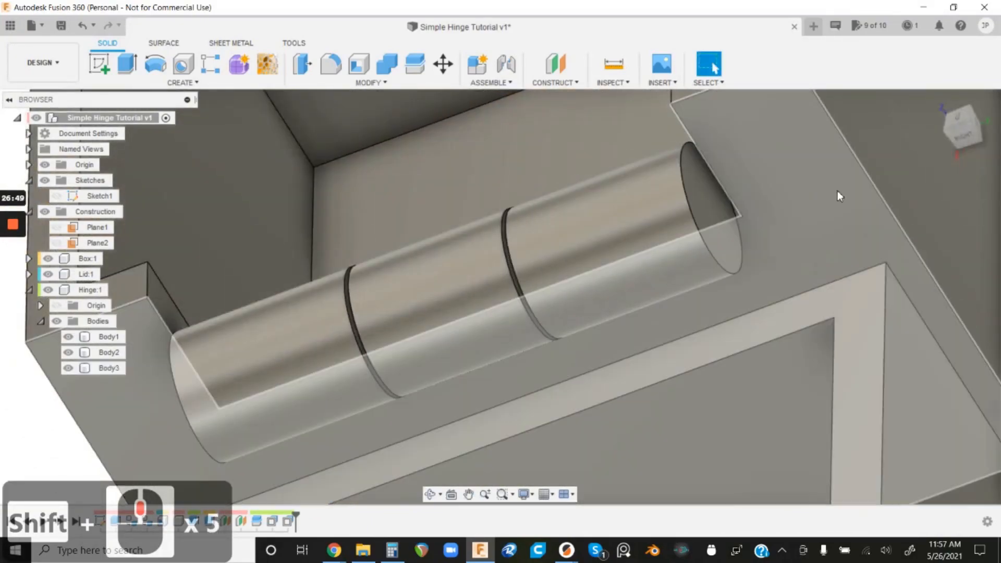
{"action": "middle_click_drag", "start_coordinate": [788, 203], "coordinate": [703, 213], "text": "shift"}
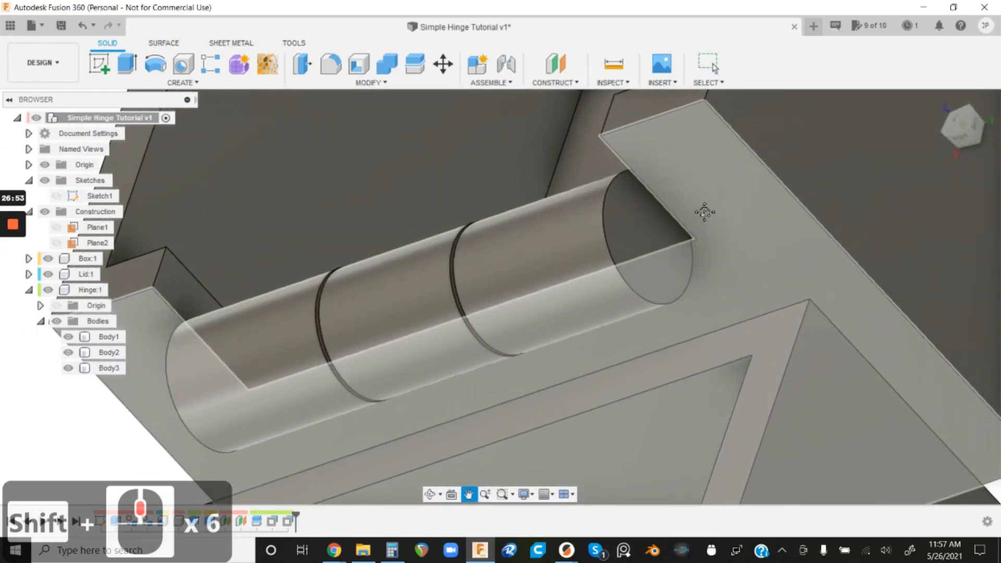
{"action": "scroll", "coordinate": [697, 207], "scroll_direction": "down", "scroll_amount": 2}
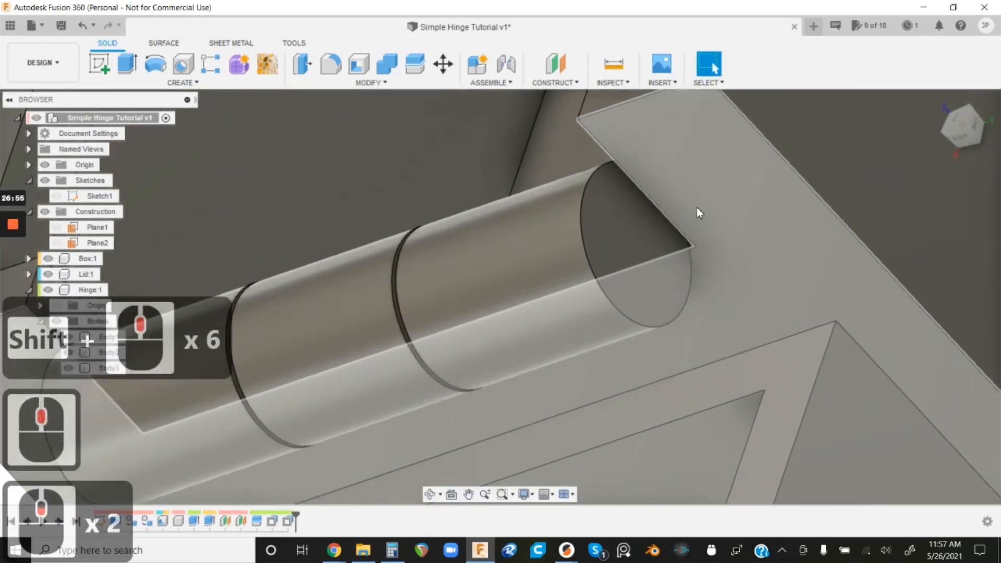
{"action": "scroll", "coordinate": [697, 208], "scroll_direction": "down", "scroll_amount": 12}
{"action": "middle_click_drag", "start_coordinate": [422, 223], "coordinate": [476, 245], "text": "shift"}
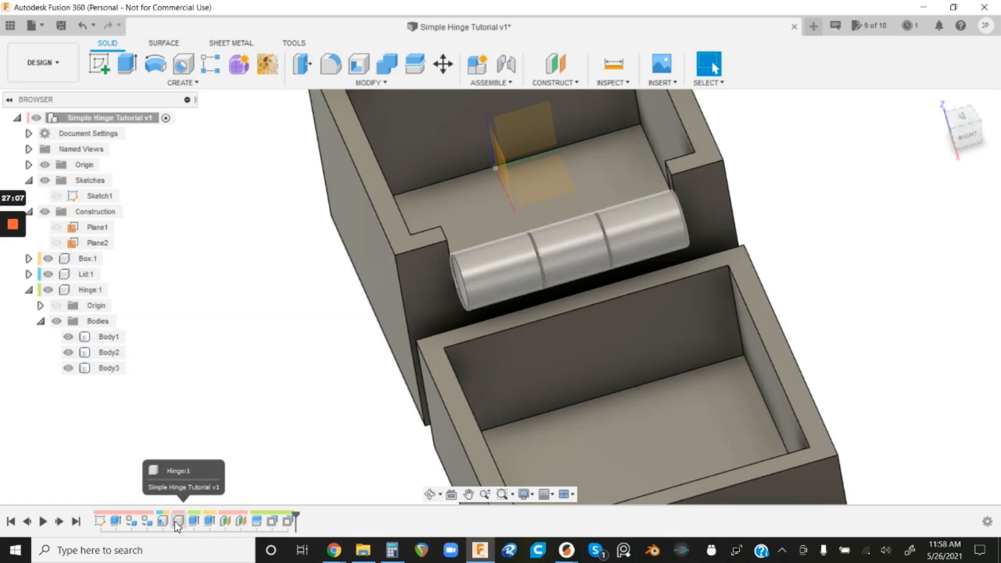
{"action": "right_click", "coordinate": [194, 522]}
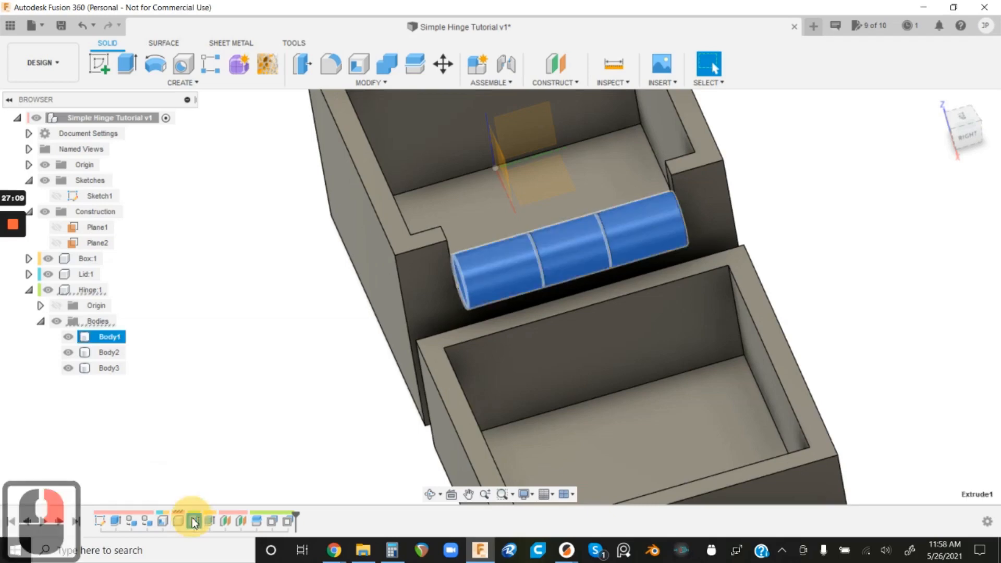
{"action": "left_click", "coordinate": [215, 389]}
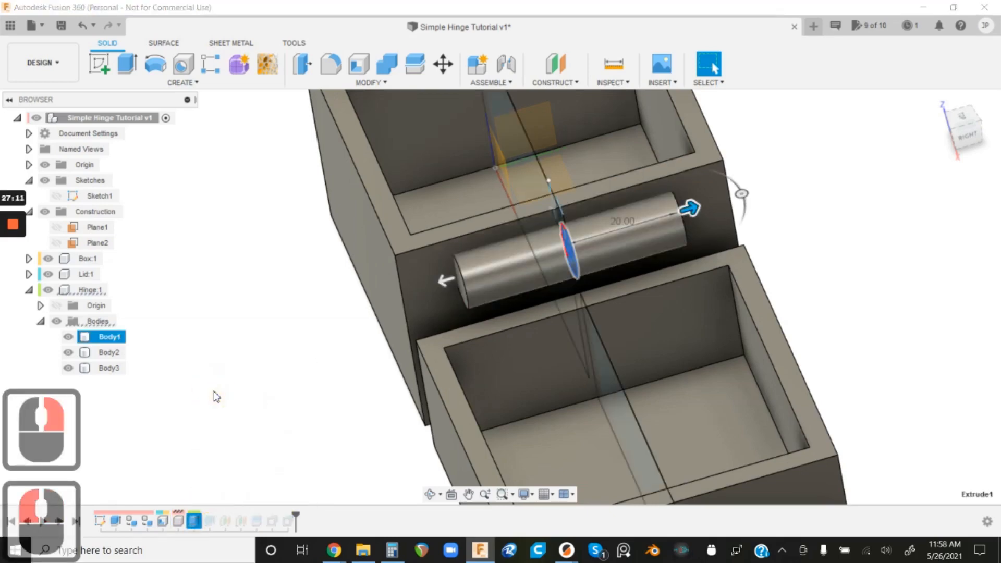
{"action": "left_click", "coordinate": [969, 374]}
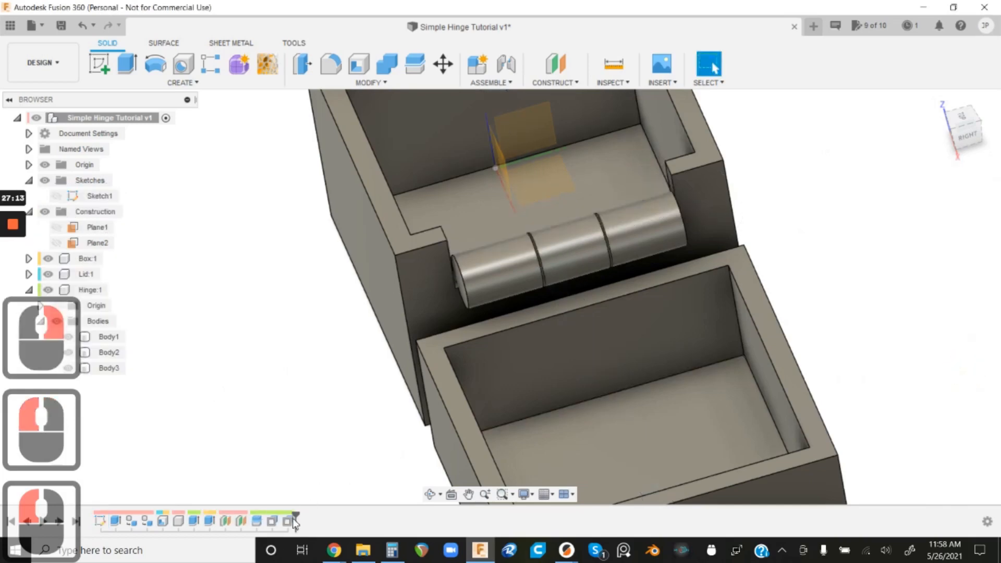
- Set the distance of the symmetric extruded cut that forms the hinge cutout in the box to 20 mm
{"action": "right_click", "coordinate": [210, 522]}
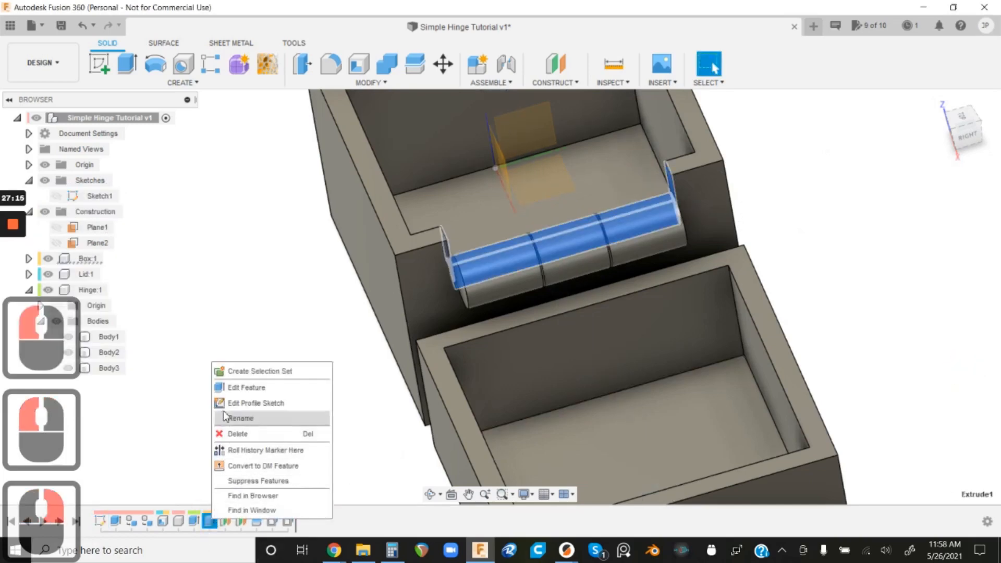
{"action": "left_click", "coordinate": [233, 387]}
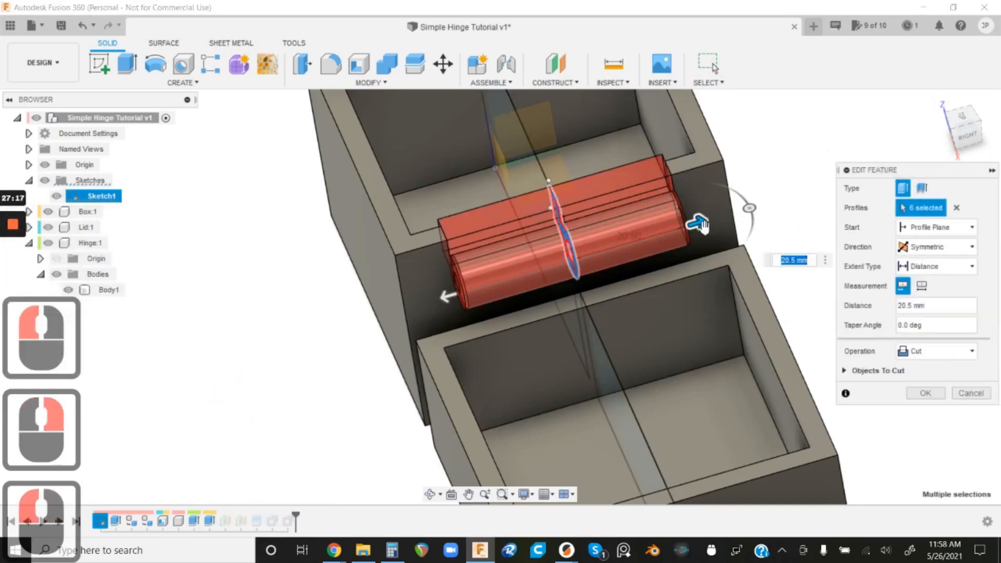
{"action": "type", "text": "20"}
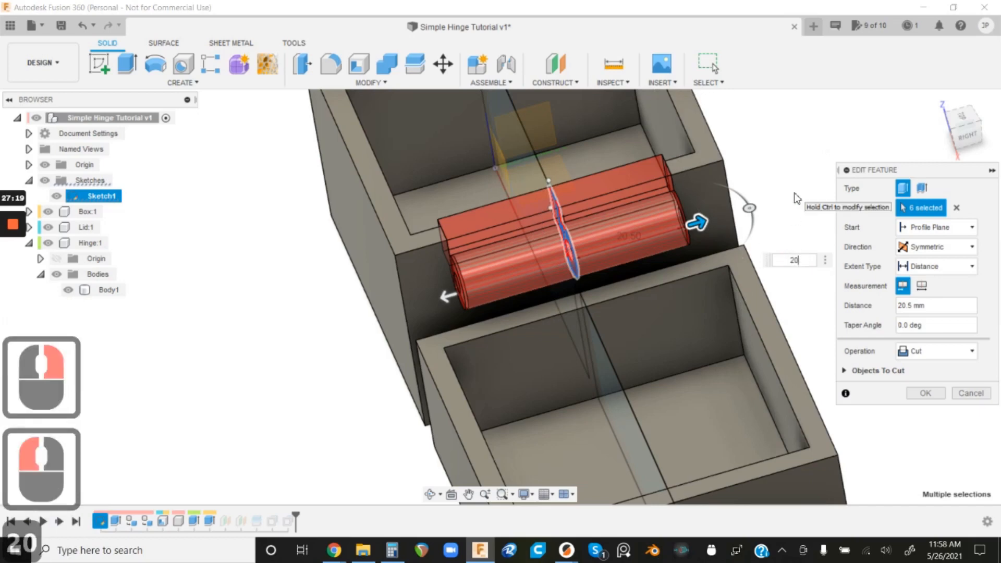
{"action": "key", "text": "Return"}
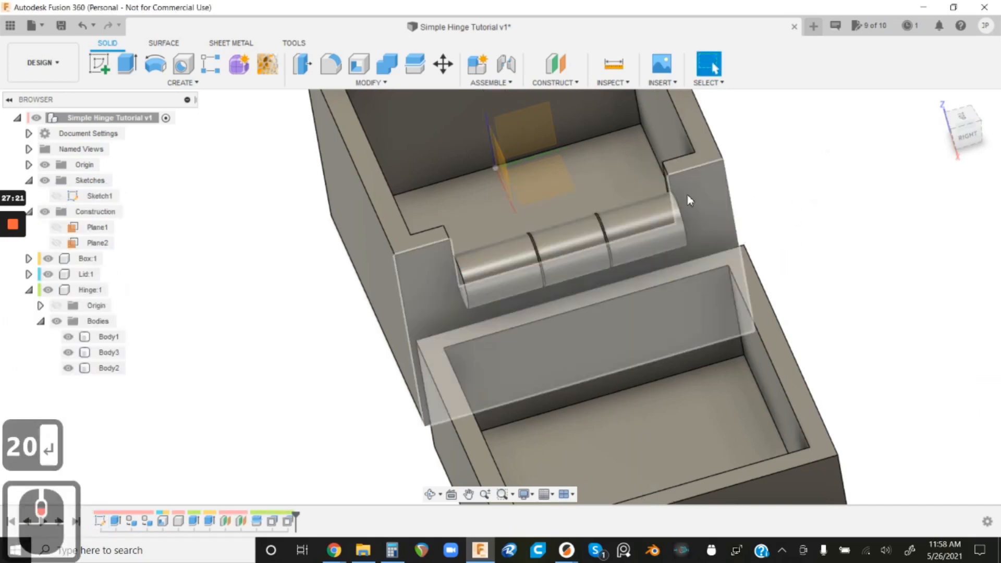
{"action": "scroll", "coordinate": [688, 201], "scroll_direction": "up", "scroll_amount": 8}
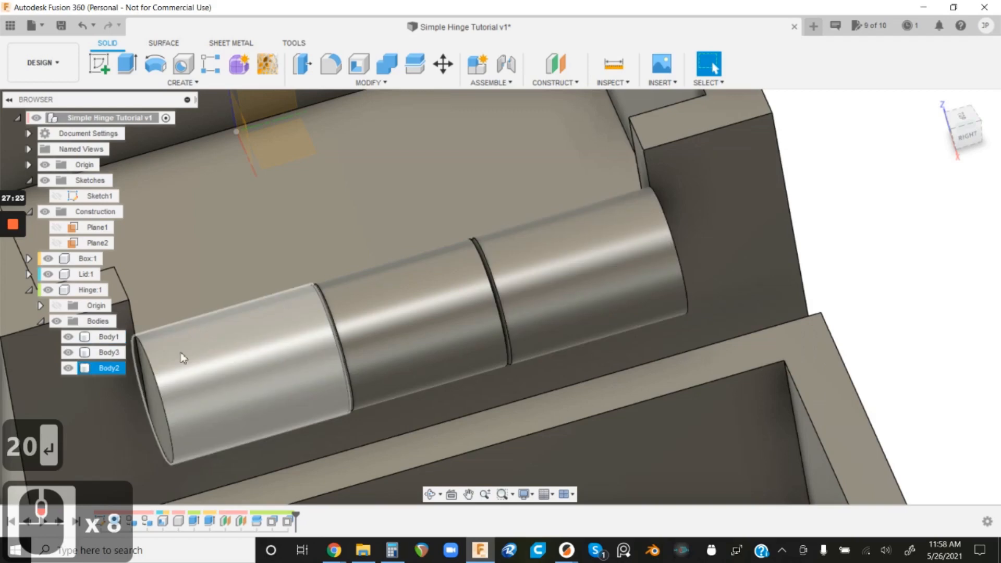
{"action": "scroll", "coordinate": [183, 348], "scroll_direction": "down", "scroll_amount": 6}
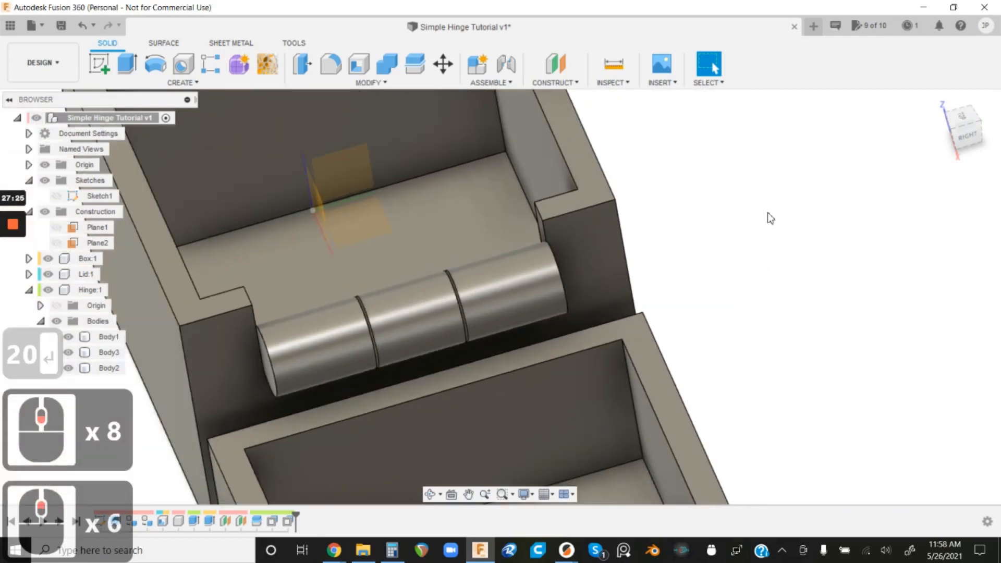
- Join the two outer hinge cylinders to the box body with Combine, without keeping the tools
{"action": "left_click", "coordinate": [380, 67]}
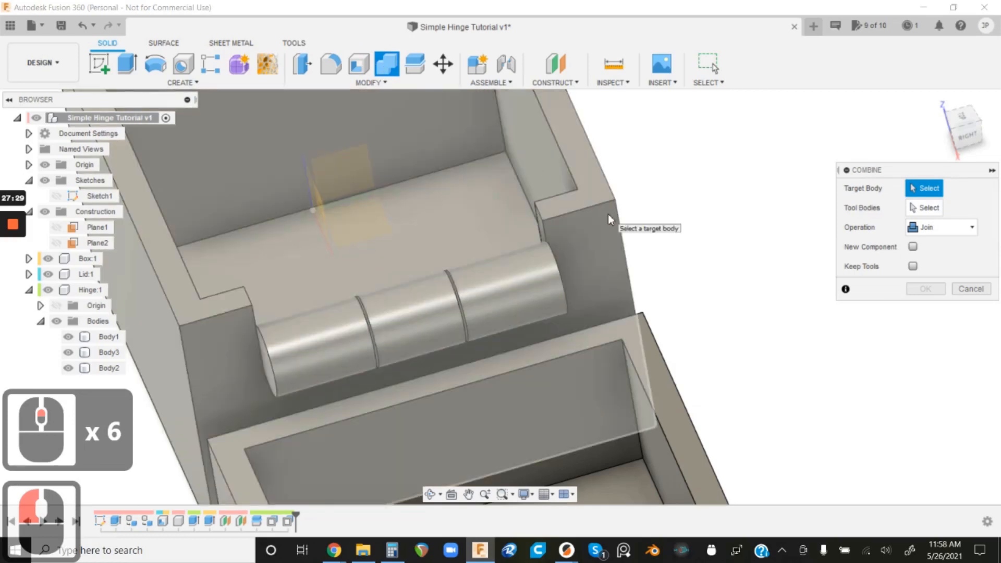
{"action": "left_click", "coordinate": [613, 222]}
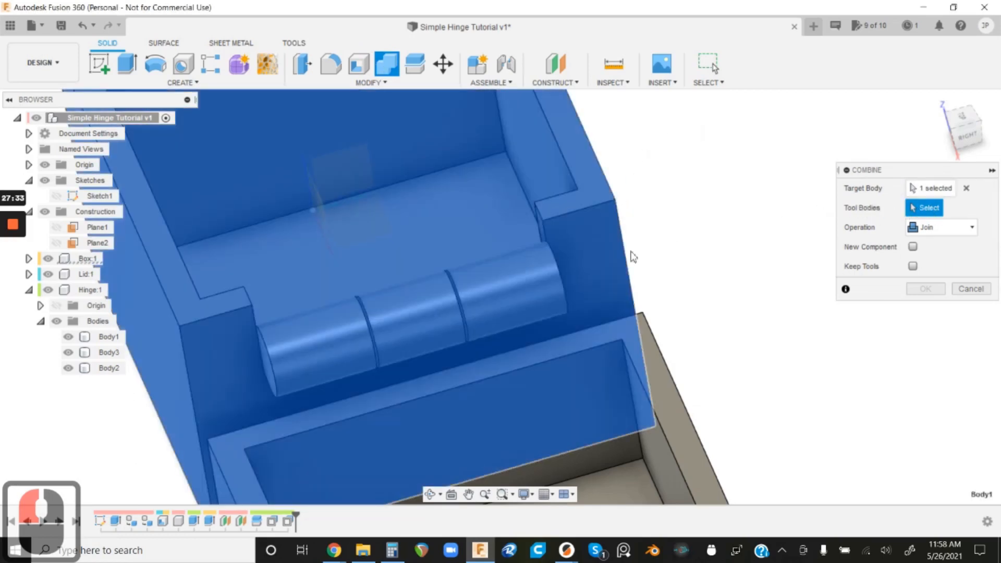
{"action": "left_click", "coordinate": [540, 277]}
{"action": "left_click", "coordinate": [312, 323]}
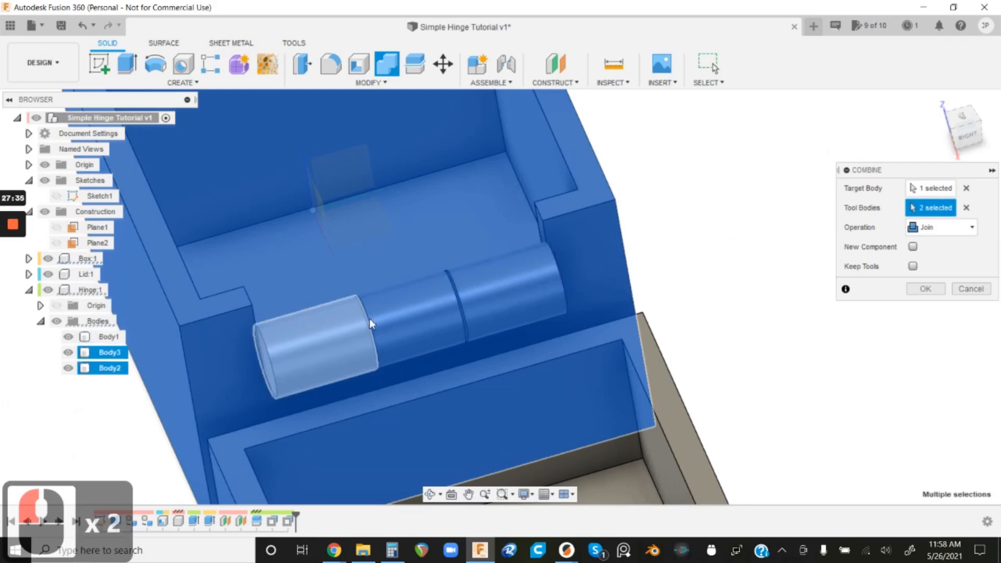
{"action": "left_click", "coordinate": [919, 291]}
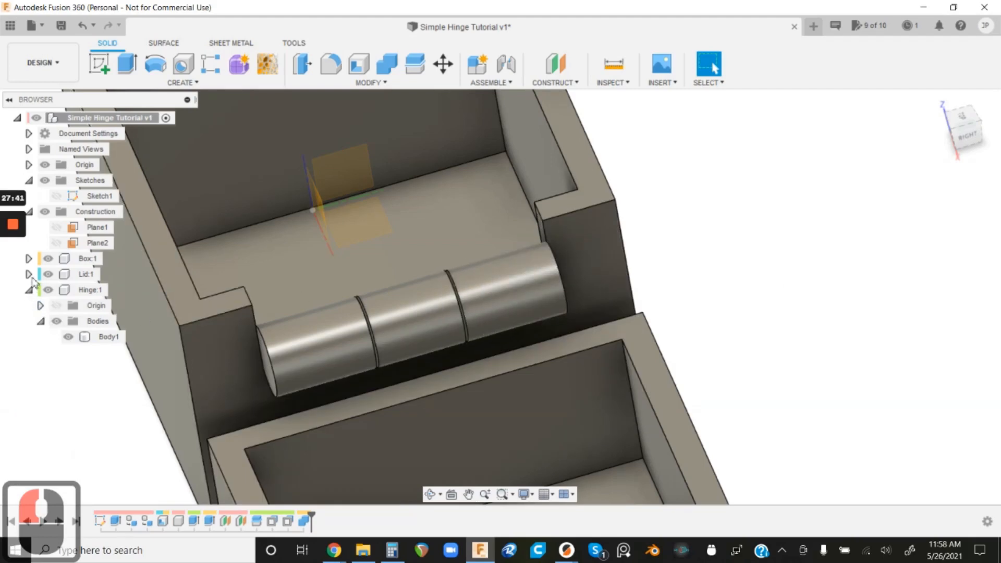
- Highlight the Box component to check the join, and hide the middle hinge body
{"action": "left_click", "coordinate": [88, 259]}
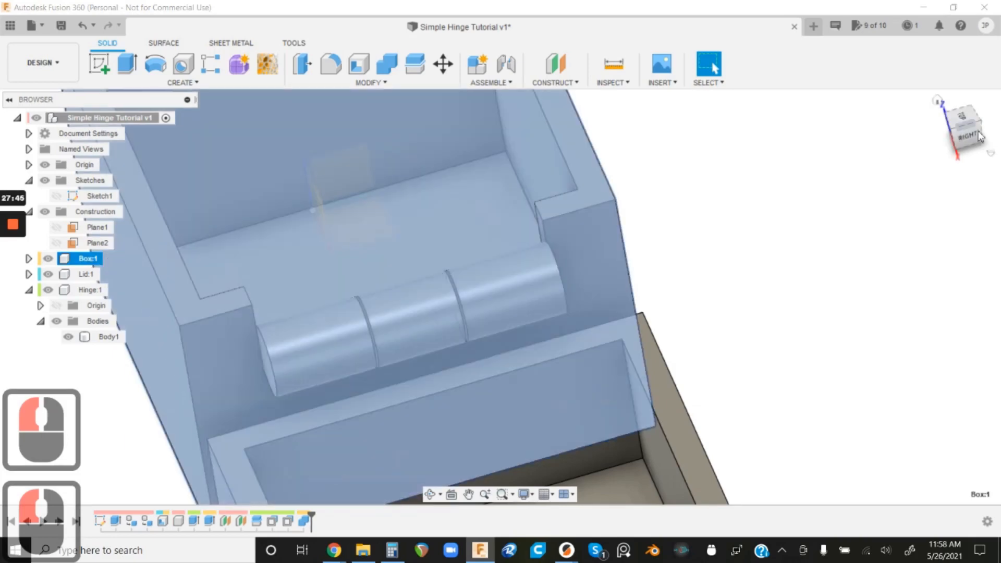
{"action": "left_click", "coordinate": [738, 180]}
{"action": "left_click", "coordinate": [73, 338]}
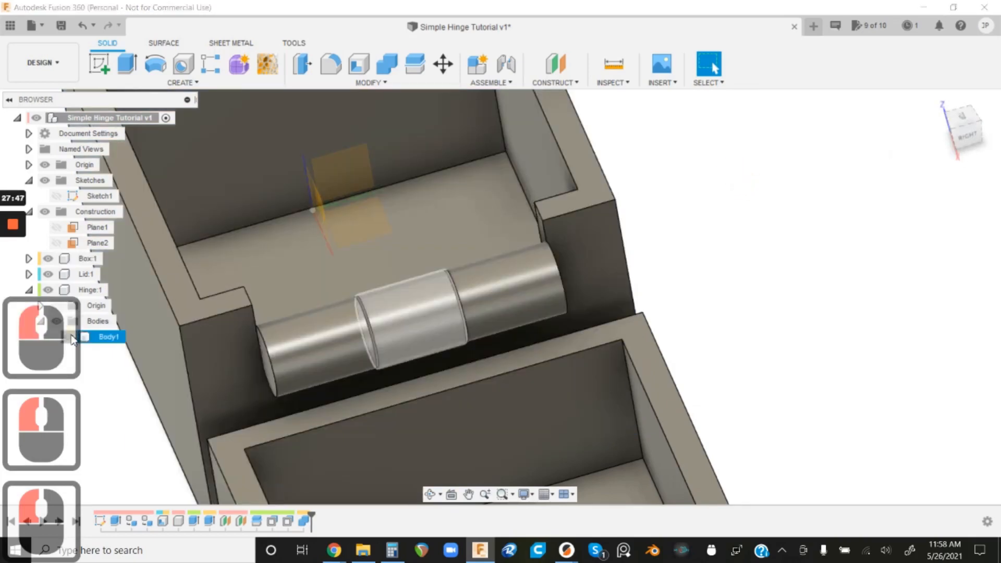
{"action": "left_click", "coordinate": [764, 266]}
{"action": "middle_click_drag", "start_coordinate": [764, 266], "coordinate": [830, 241], "text": "shift"}
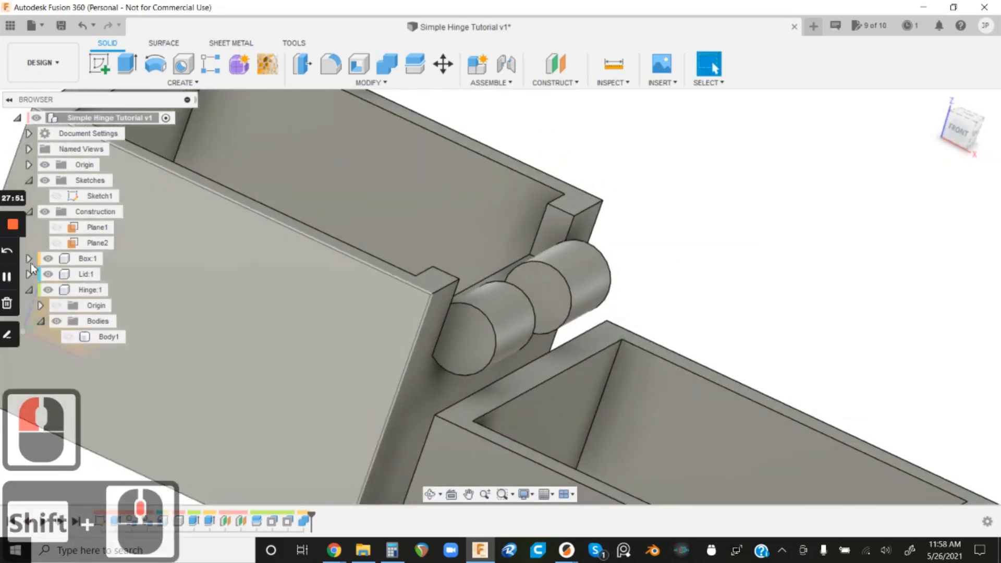
- Expand the Box component's bodies and select its body to inspect it together with the joined outer cylinders
{"action": "left_click", "coordinate": [30, 259]}
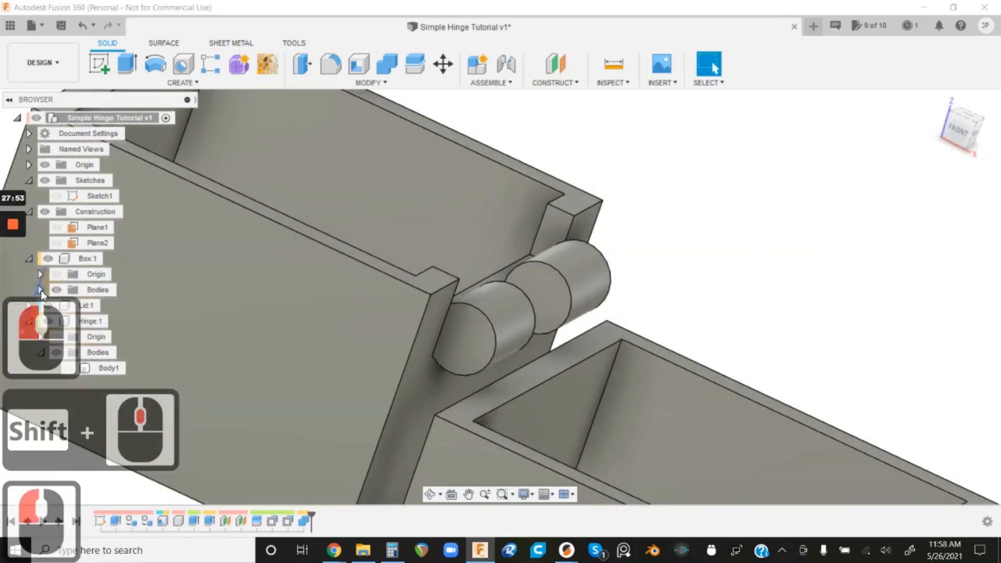
{"action": "left_click", "coordinate": [41, 290]}
{"action": "left_click", "coordinate": [81, 305]}
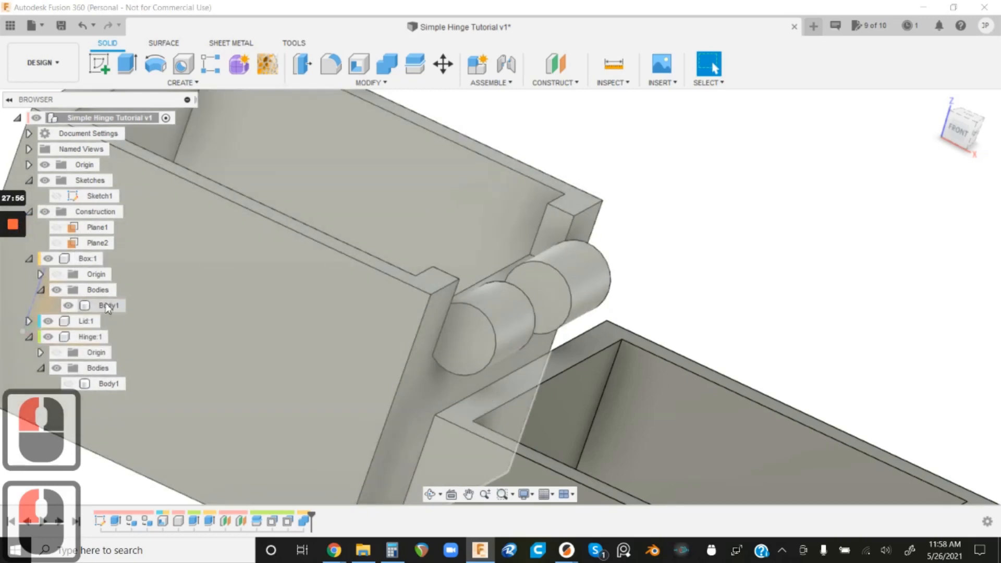
{"action": "left_click", "coordinate": [107, 305]}
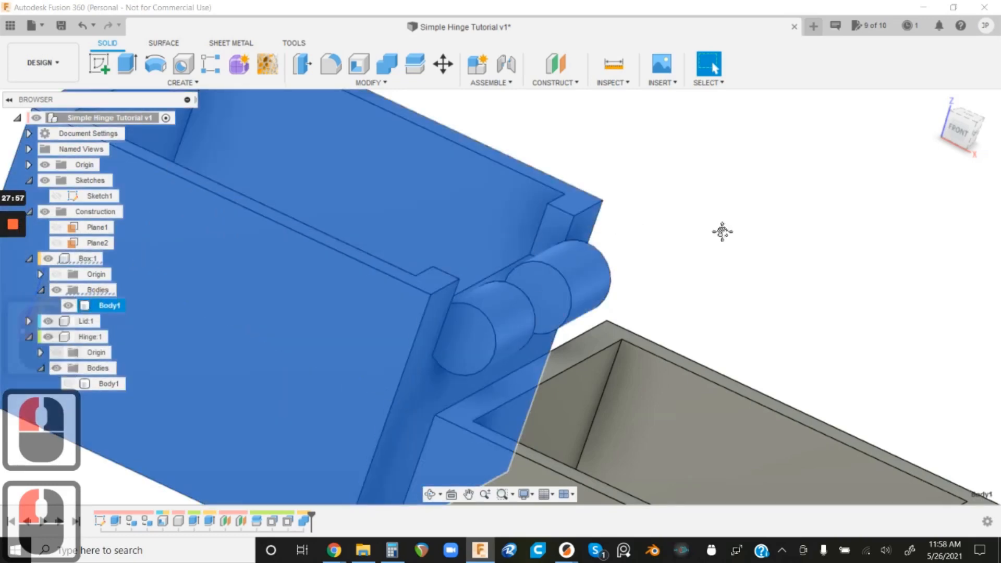
{"action": "middle_click_drag", "start_coordinate": [722, 231], "coordinate": [691, 223], "text": "shift"}
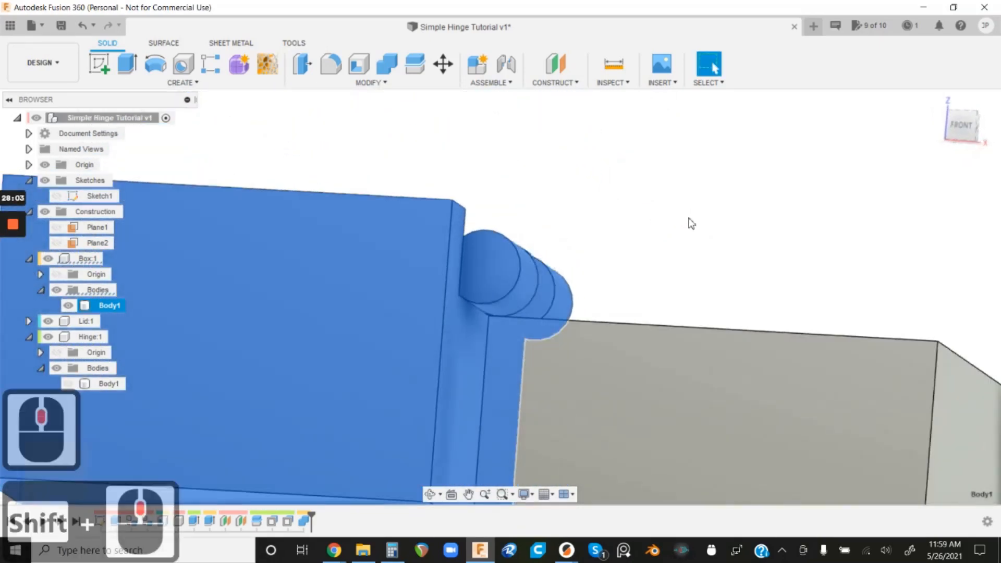
- Start a new sketch on the flat front end face of the nearest hinge cylinder joined to the box
{"action": "scroll", "coordinate": [494, 279], "scroll_direction": "up", "scroll_amount": 6}
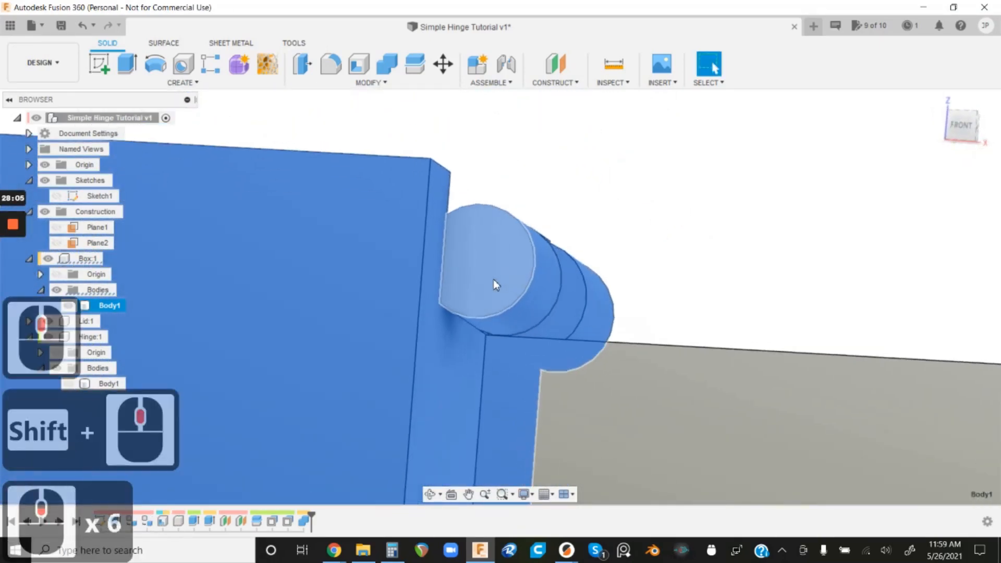
{"action": "scroll", "coordinate": [493, 280], "scroll_direction": "up", "scroll_amount": 1}
{"action": "left_click", "coordinate": [964, 126]}
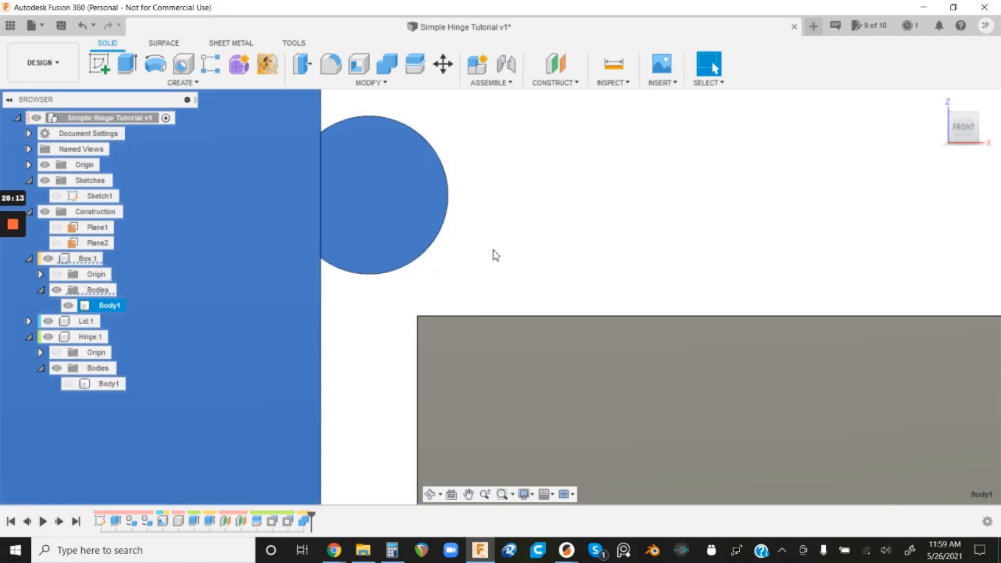
{"action": "middle_click_drag", "start_coordinate": [567, 245], "coordinate": [551, 258], "text": "shift"}
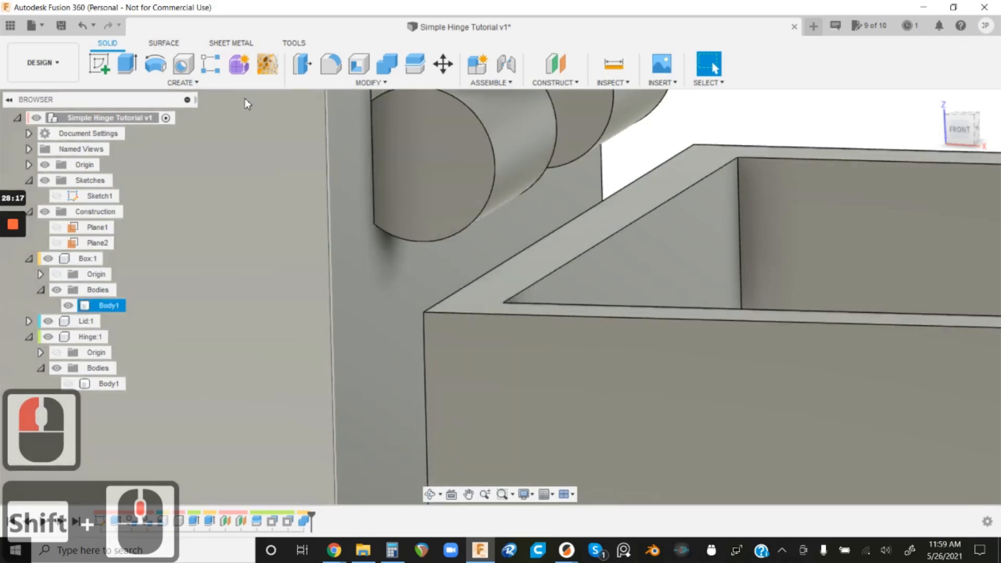
{"action": "left_click", "coordinate": [99, 63]}
{"action": "left_click", "coordinate": [430, 161]}
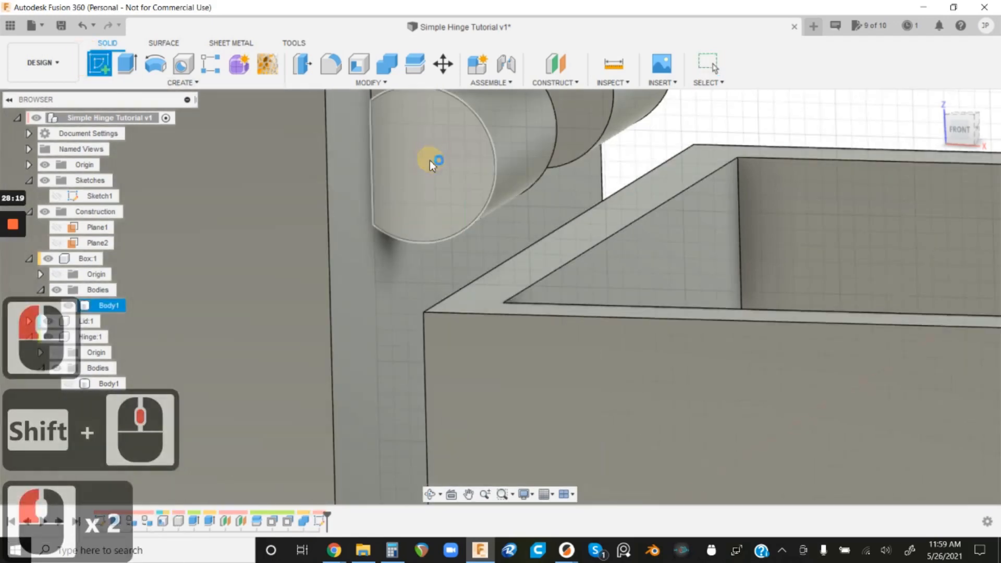
{"action": "scroll", "coordinate": [408, 246], "scroll_direction": "down", "scroll_amount": 4}
{"action": "scroll", "coordinate": [440, 261], "scroll_direction": "up", "scroll_amount": 3}
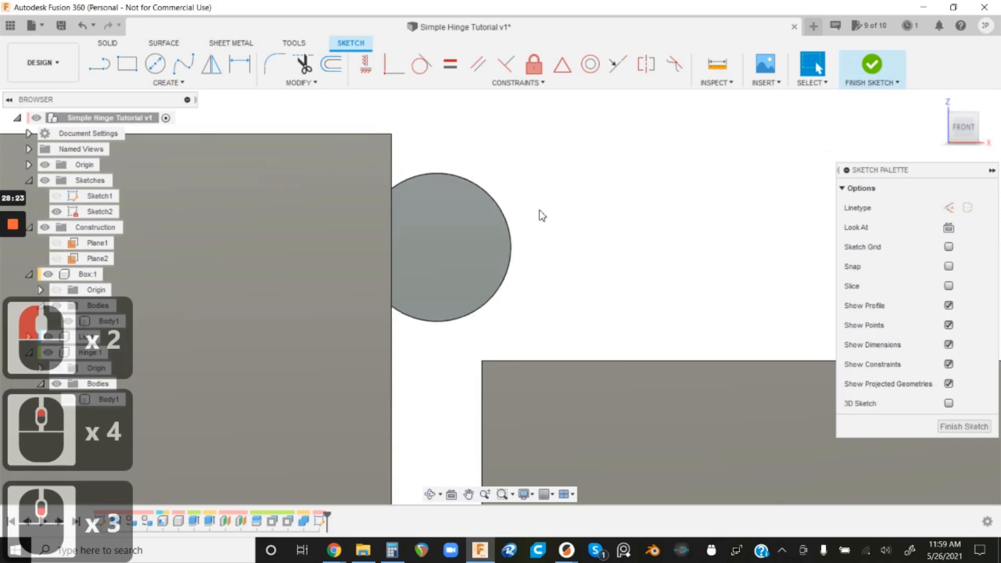
- Project the hinge cylinder's end face and the adjoining box side face into the sketch
{"action": "key", "text": "p"}
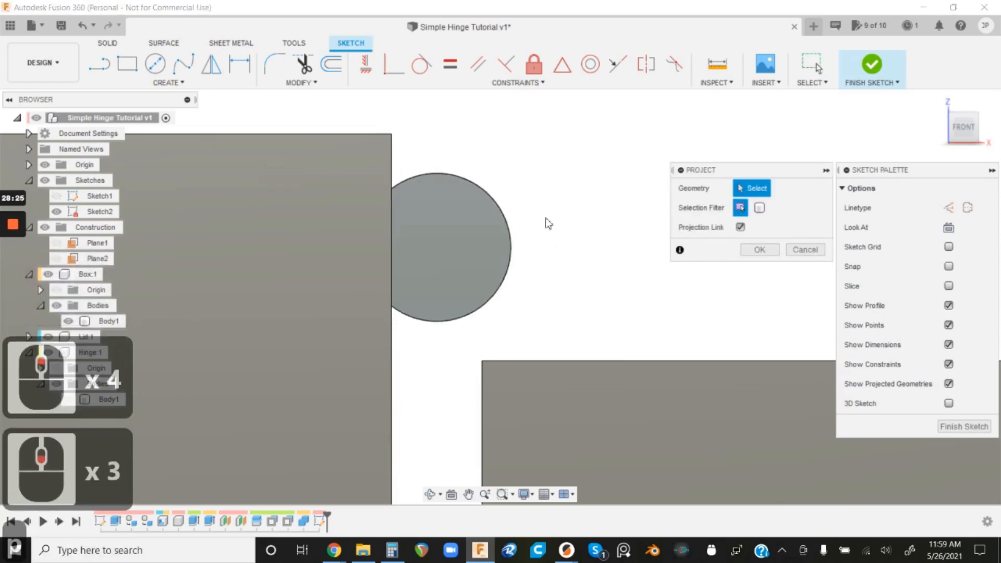
{"action": "left_click", "coordinate": [464, 258]}
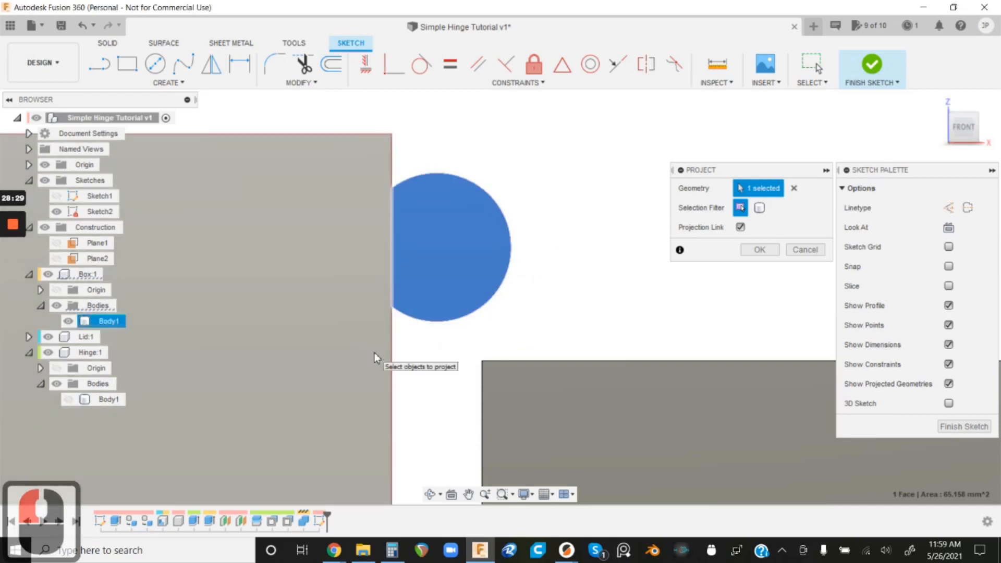
{"action": "left_click", "coordinate": [337, 342]}
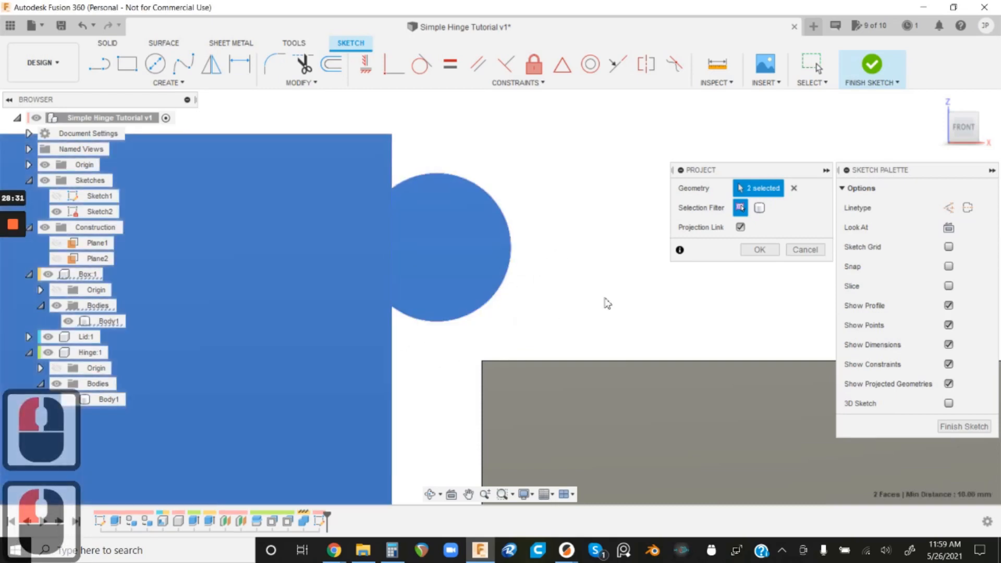
{"action": "left_click", "coordinate": [754, 249]}
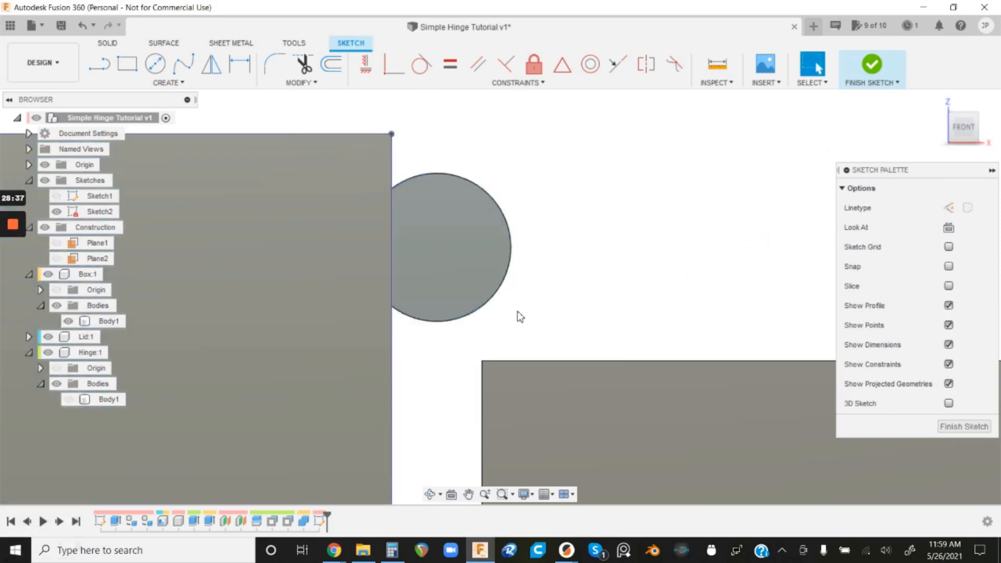
- Sketch a slanted line at about 38° from the box's vertical edge below the hinge circle, passing just beyond the circle
{"action": "middle_click_drag", "start_coordinate": [523, 310], "coordinate": [519, 233]}
{"action": "scroll", "coordinate": [490, 262], "scroll_direction": "up", "scroll_amount": 1}
{"action": "scroll", "coordinate": [493, 269], "scroll_direction": "up", "scroll_amount": 1}
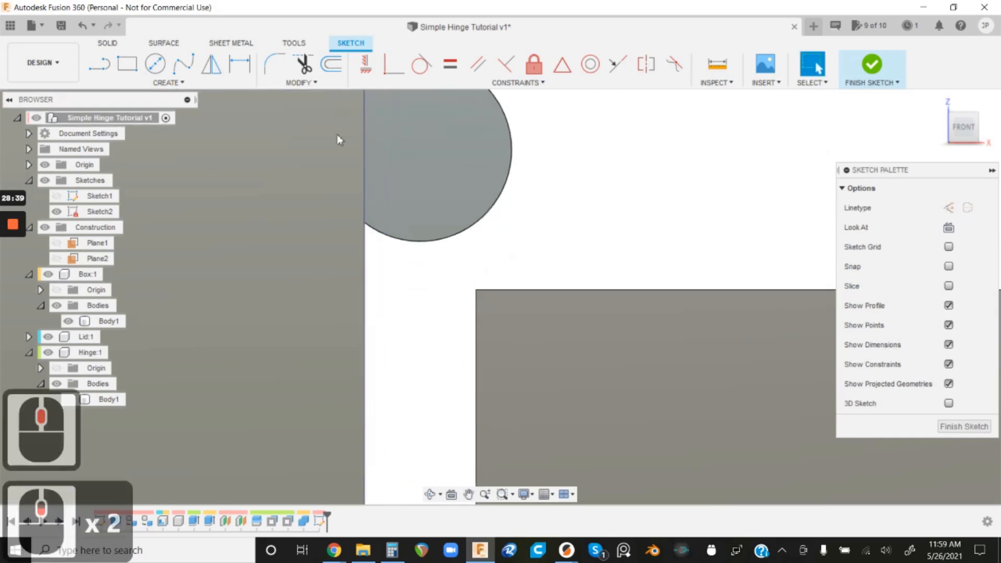
{"action": "left_click", "coordinate": [99, 64]}
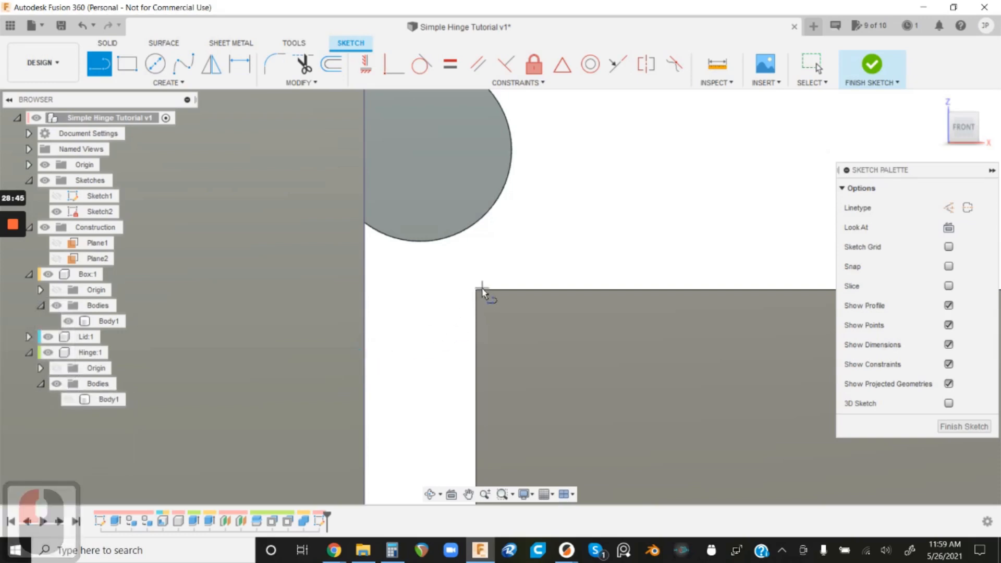
{"action": "left_click", "coordinate": [364, 335]}
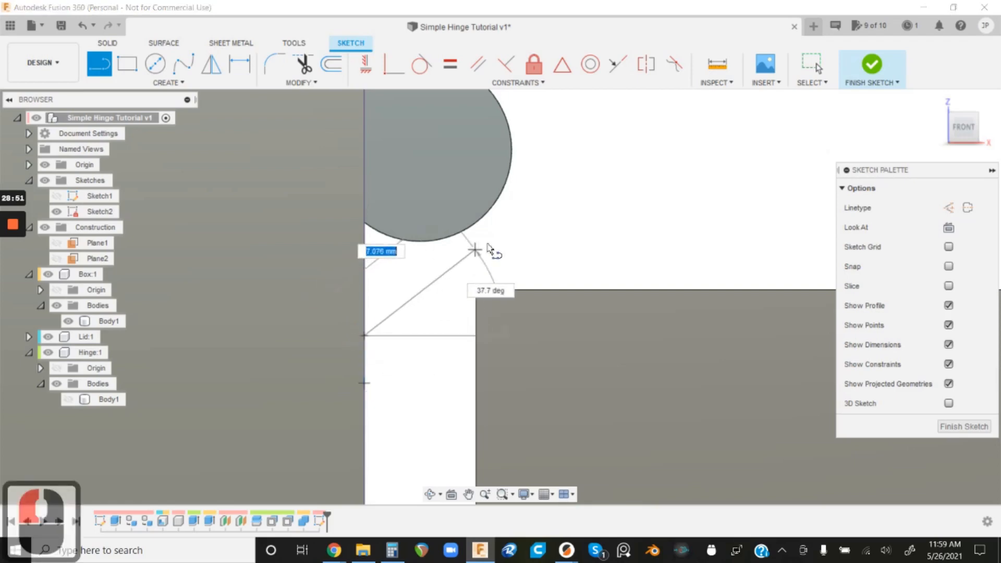
{"action": "left_click", "coordinate": [595, 158]}
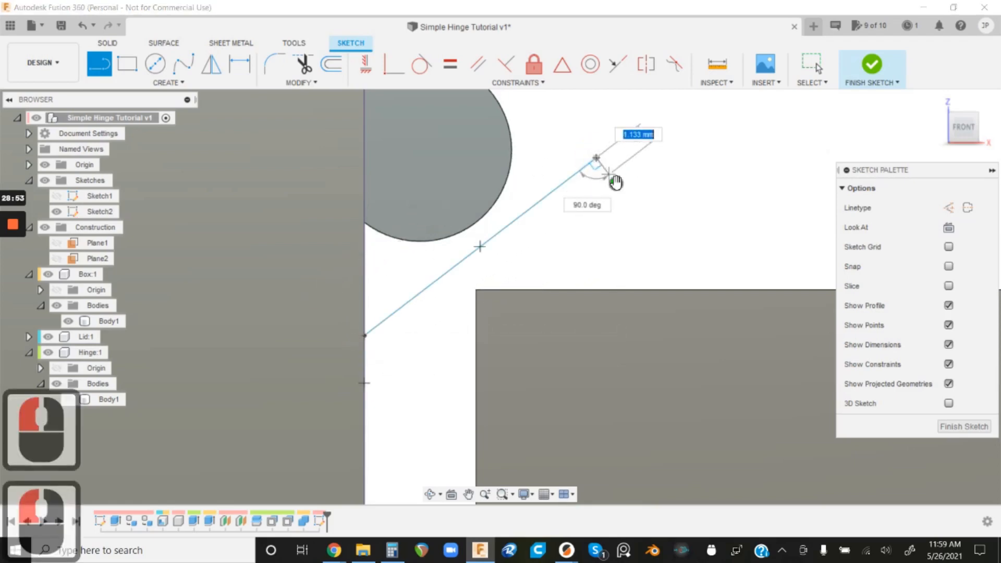
{"action": "left_click", "coordinate": [615, 181]}
{"action": "key", "text": "Escape"}
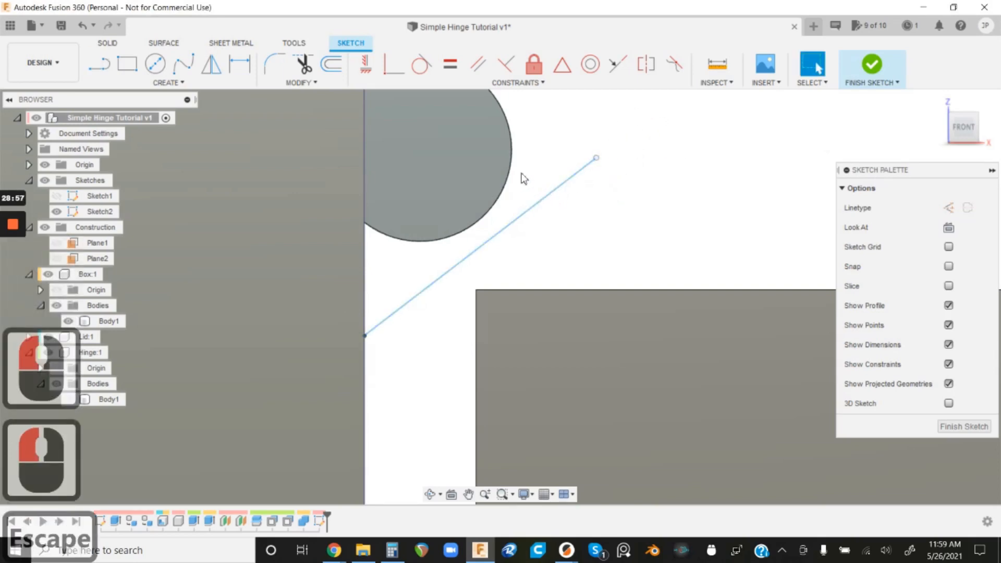
- Apply a tangent constraint between the slanted line and the projected hinge circle
{"action": "left_click", "coordinate": [423, 67]}
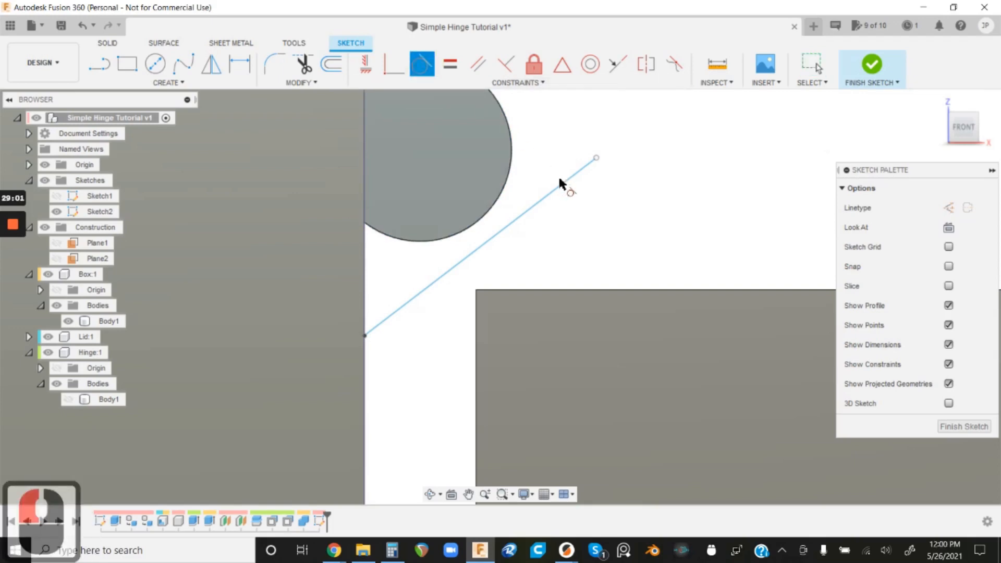
{"action": "left_click", "coordinate": [560, 180]}
{"action": "left_click", "coordinate": [510, 165]}
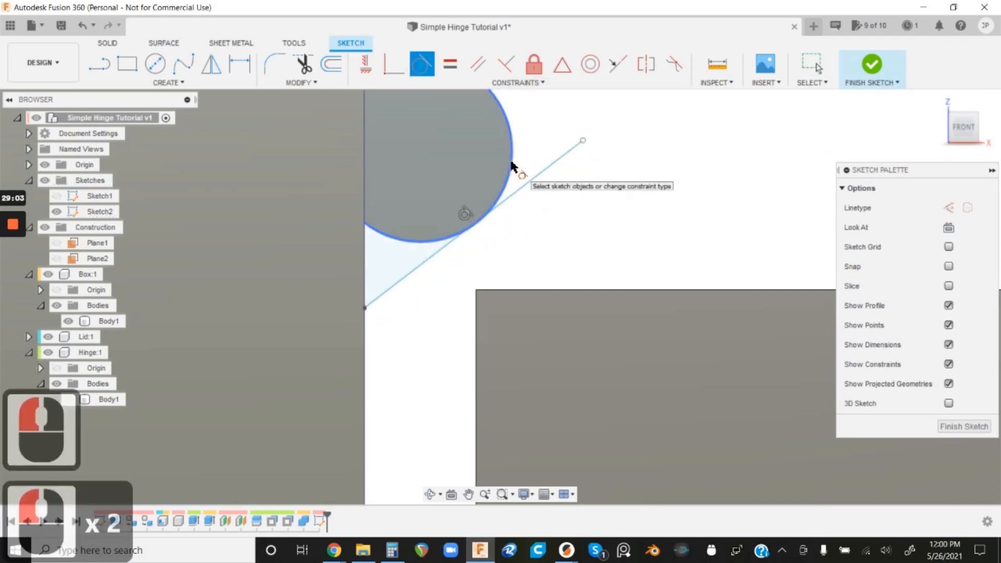
{"action": "key", "text": "Escape"}
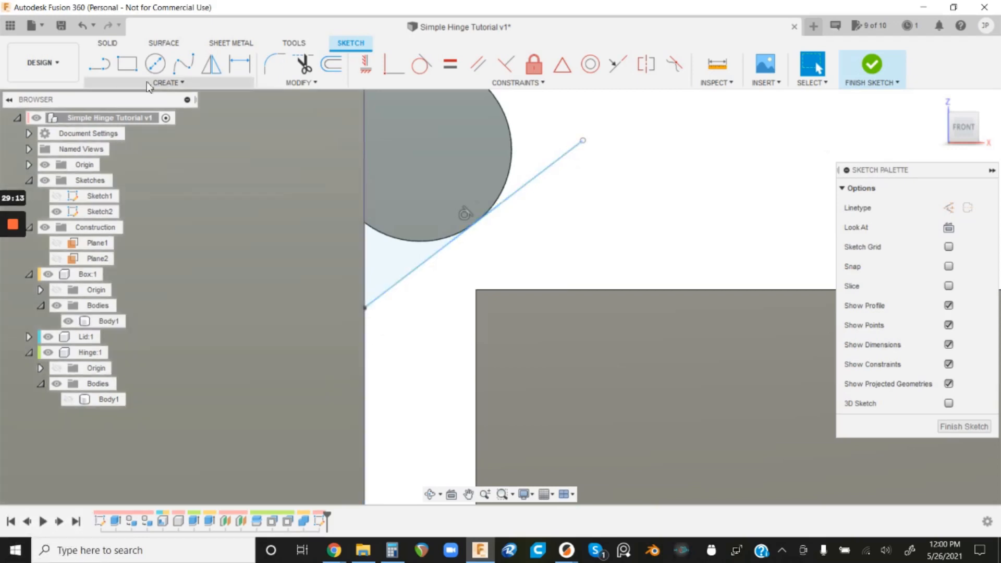
- Draw a short horizontal reference line from the slanted line's lower endpoint on the box edge
{"action": "left_click", "coordinate": [103, 74]}
{"action": "left_click", "coordinate": [365, 308]}
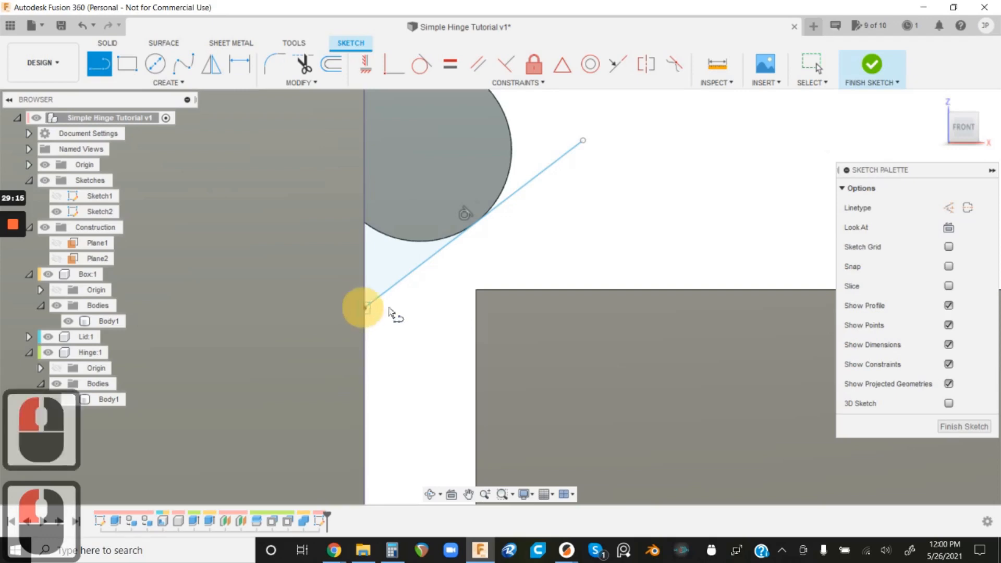
{"action": "double_click", "coordinate": [450, 308]}
{"action": "key", "text": "Escape"}
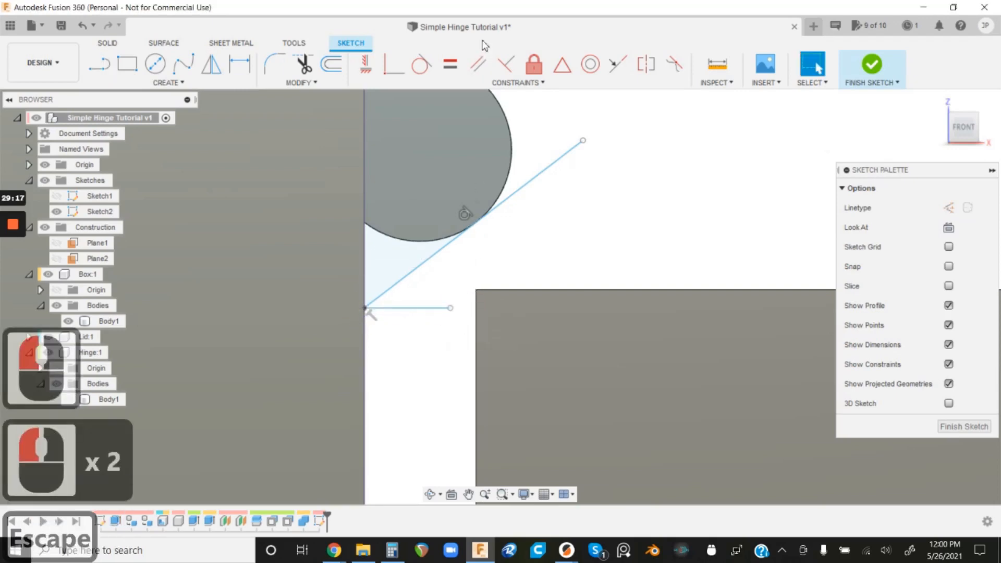
- Dimension the angle between the slanted and horizontal lines, and delete that dimension
{"action": "left_click", "coordinate": [249, 66]}
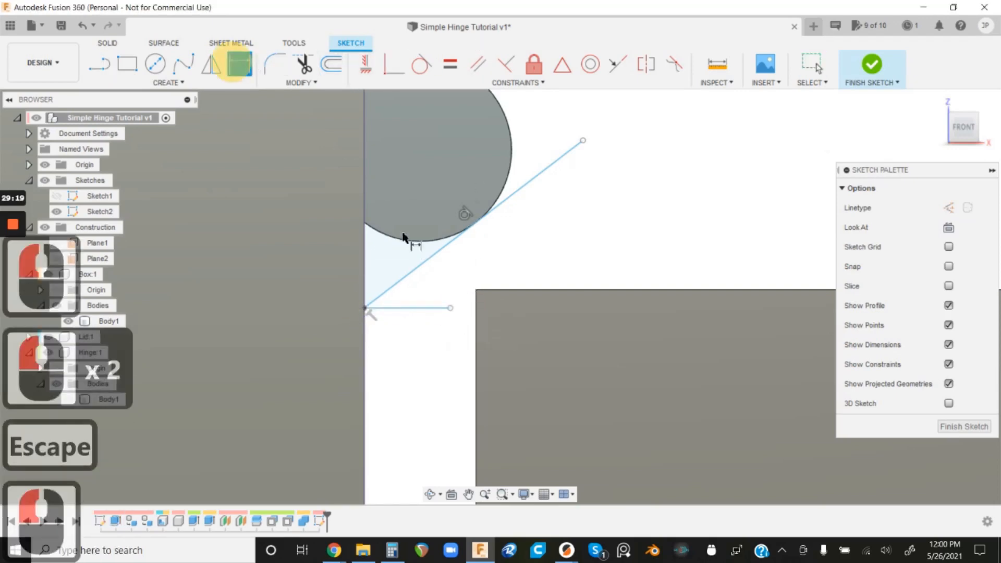
{"action": "left_click", "coordinate": [419, 307]}
{"action": "left_click", "coordinate": [421, 265]}
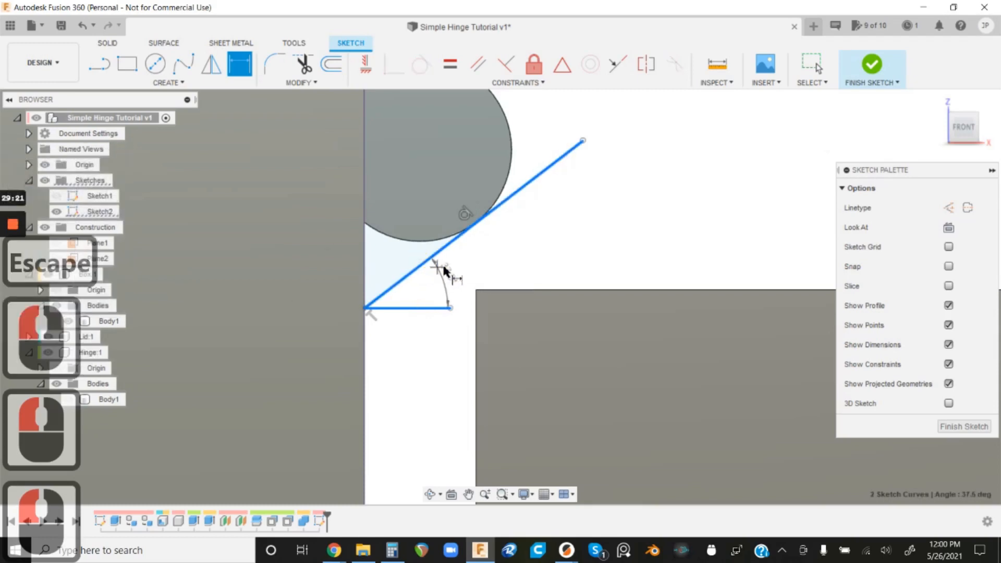
{"action": "left_click", "coordinate": [599, 232]}
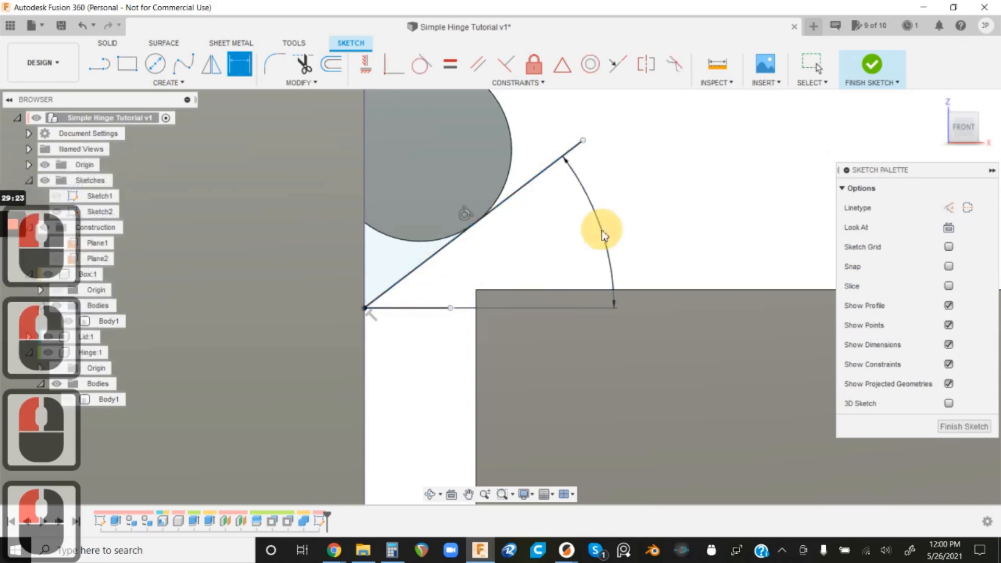
{"action": "key", "text": "Escape"}
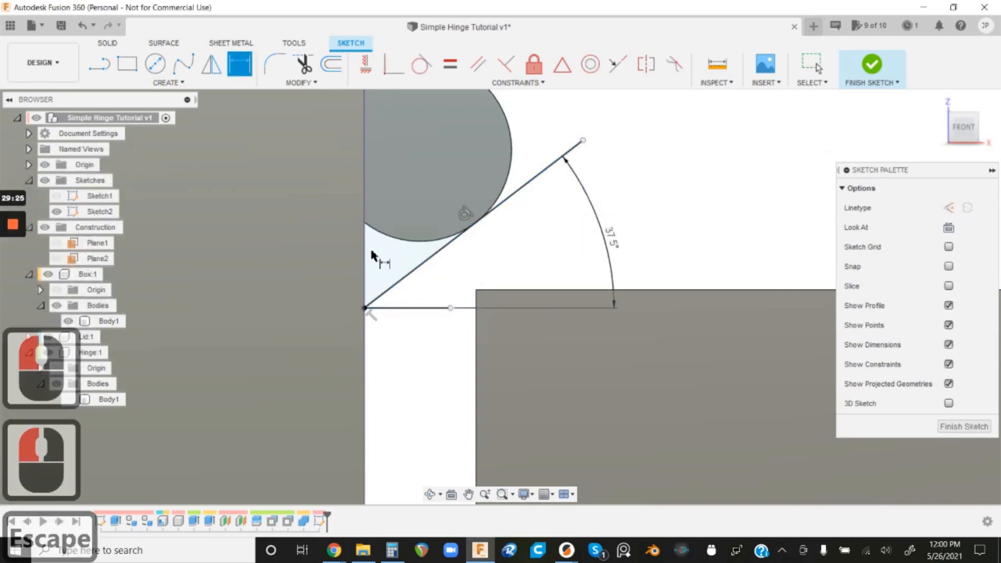
{"action": "key", "text": "Escape"}
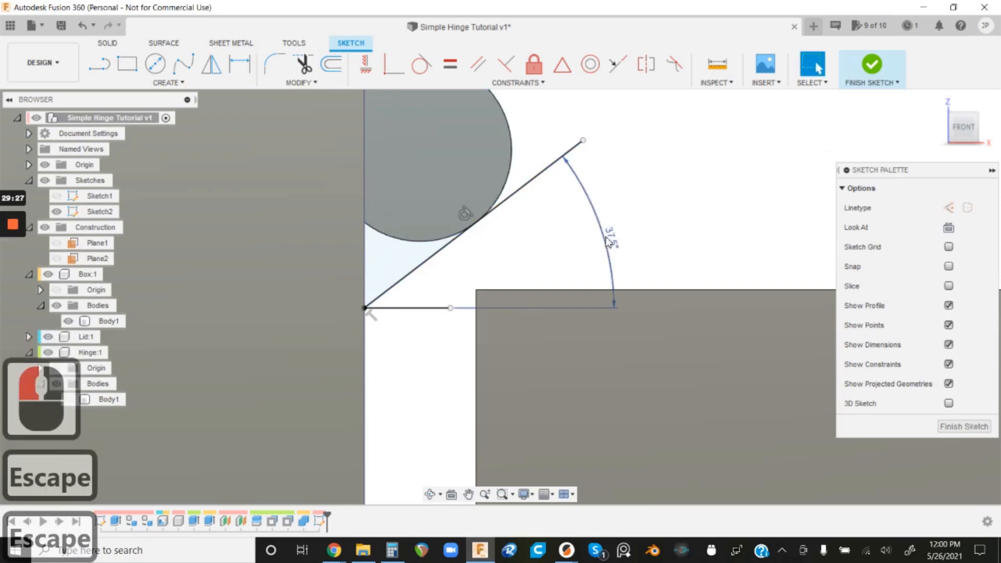
{"action": "left_click", "coordinate": [607, 239]}
{"action": "key", "text": "Delete"}
- Dimension the angle between the box's vertical edge and the slanted line at its current value, and remove the dimension
{"action": "left_click", "coordinate": [239, 64]}
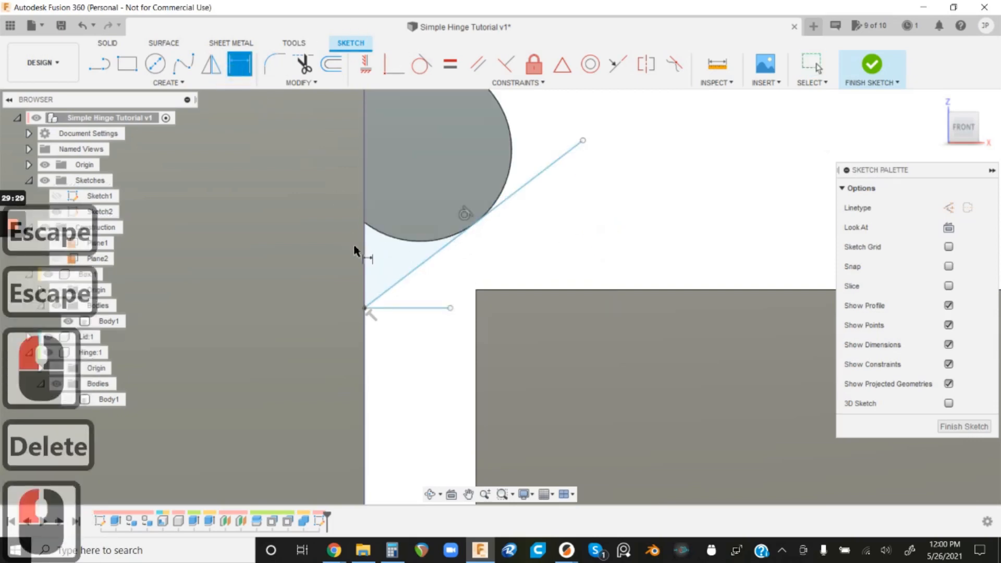
{"action": "left_click", "coordinate": [365, 252]}
{"action": "left_click", "coordinate": [400, 278]}
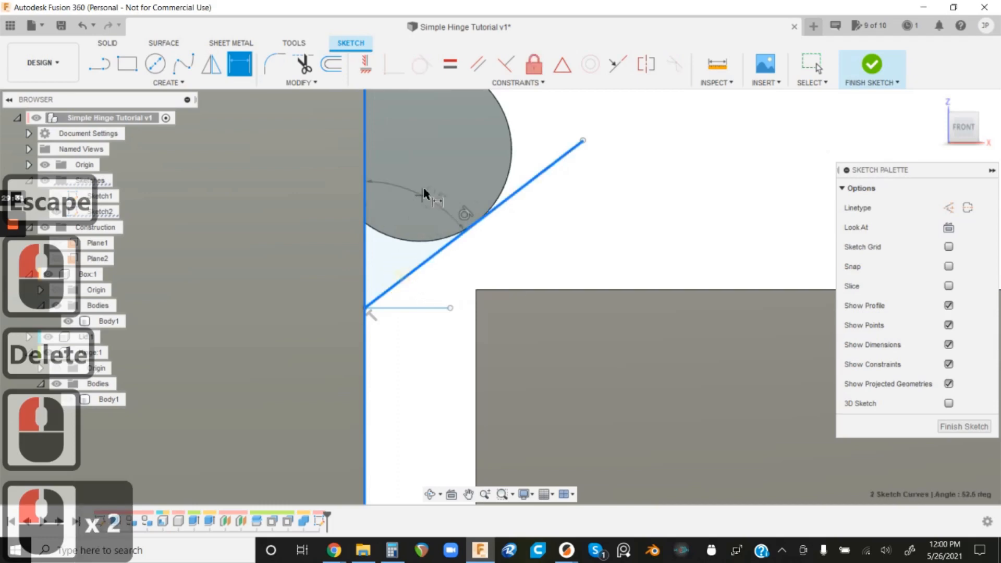
{"action": "left_click", "coordinate": [431, 163]}
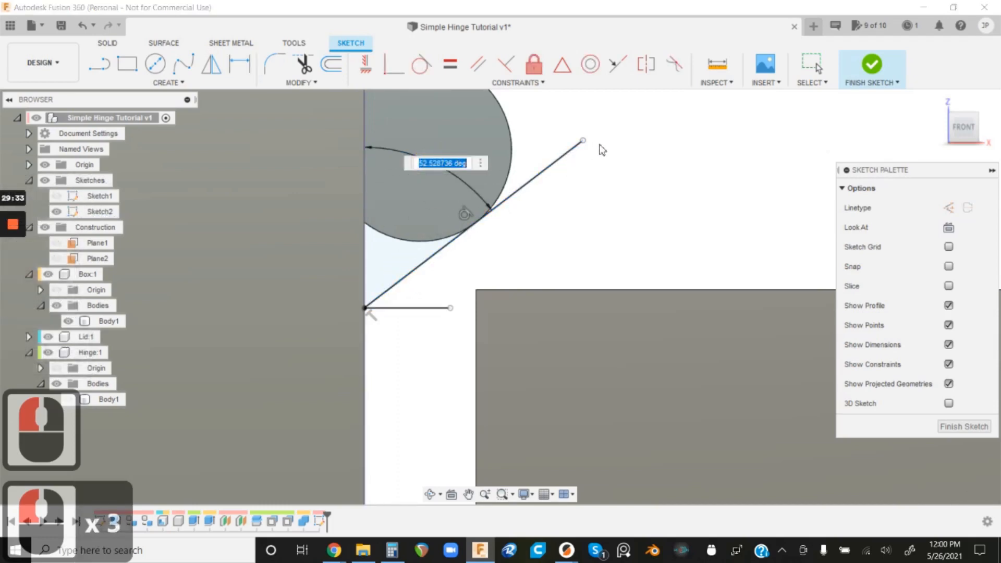
{"action": "key", "text": "Return"}
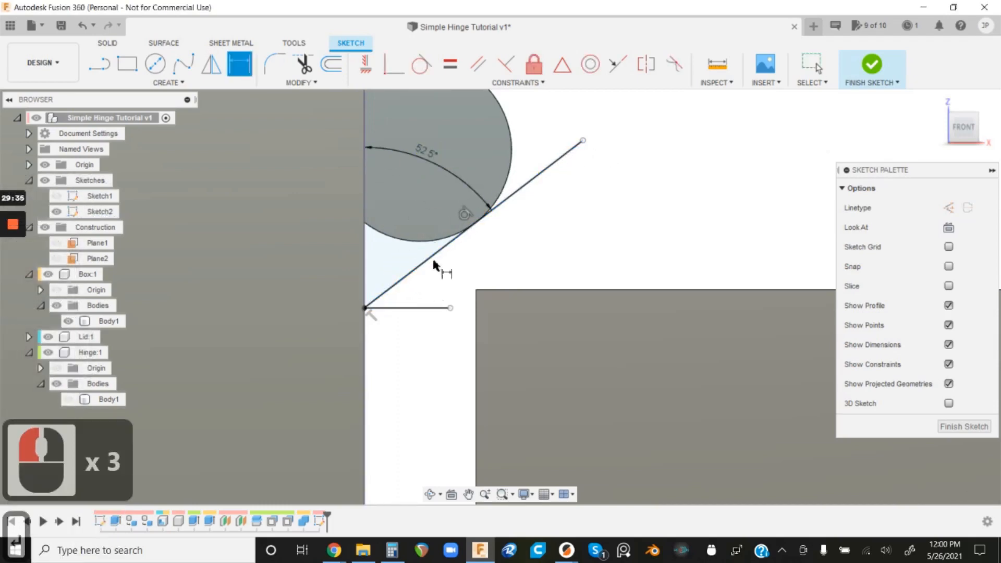
{"action": "key", "text": "Escape"}
{"action": "left_click", "coordinate": [422, 156]}
{"action": "key", "text": "Delete"}
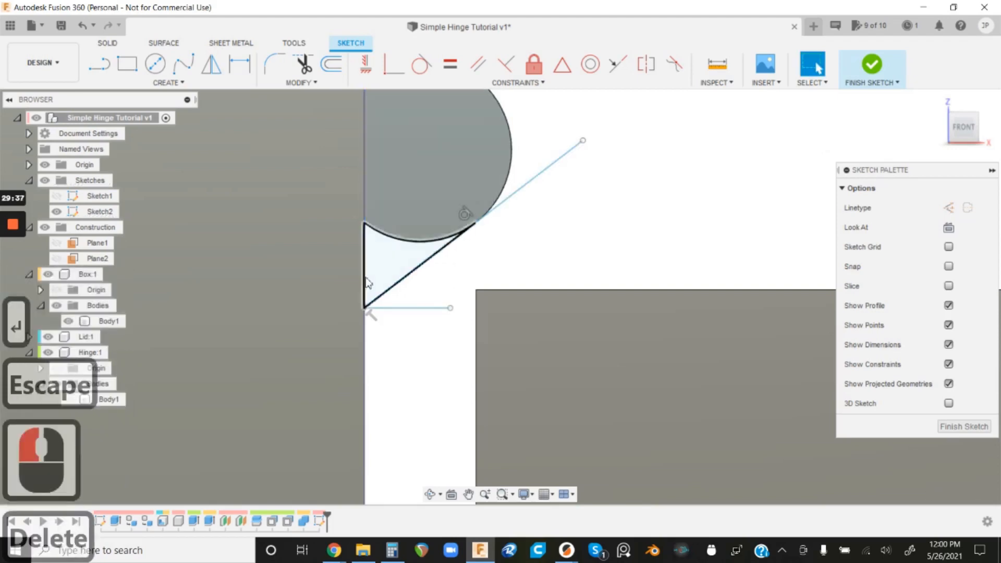
- Move the slanted line's lower endpoint further down the box edge and delete the short horizontal reference line
{"action": "left_click_drag", "start_coordinate": [365, 313], "coordinate": [363, 344]}
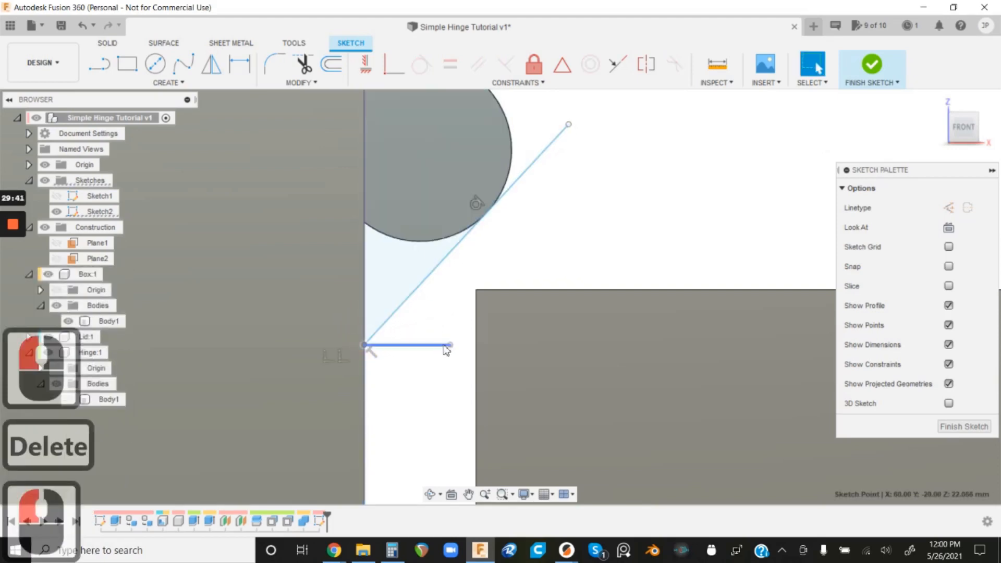
{"action": "key", "text": "Delete"}
- Dimension the angle between the slanted line and the box's vertical edge at 45 degrees
{"action": "left_click", "coordinate": [242, 65]}
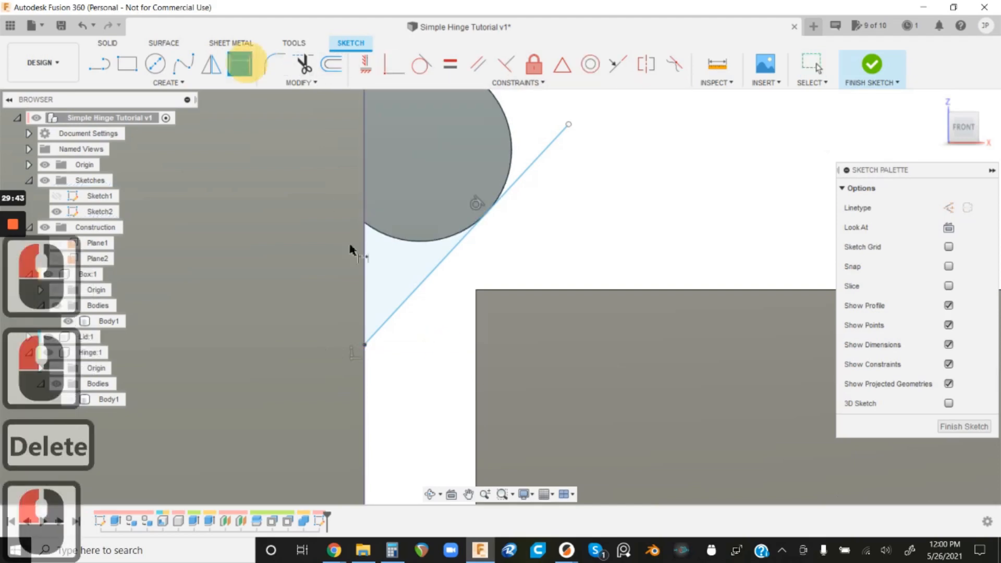
{"action": "left_click", "coordinate": [394, 312]}
{"action": "left_click", "coordinate": [366, 269]}
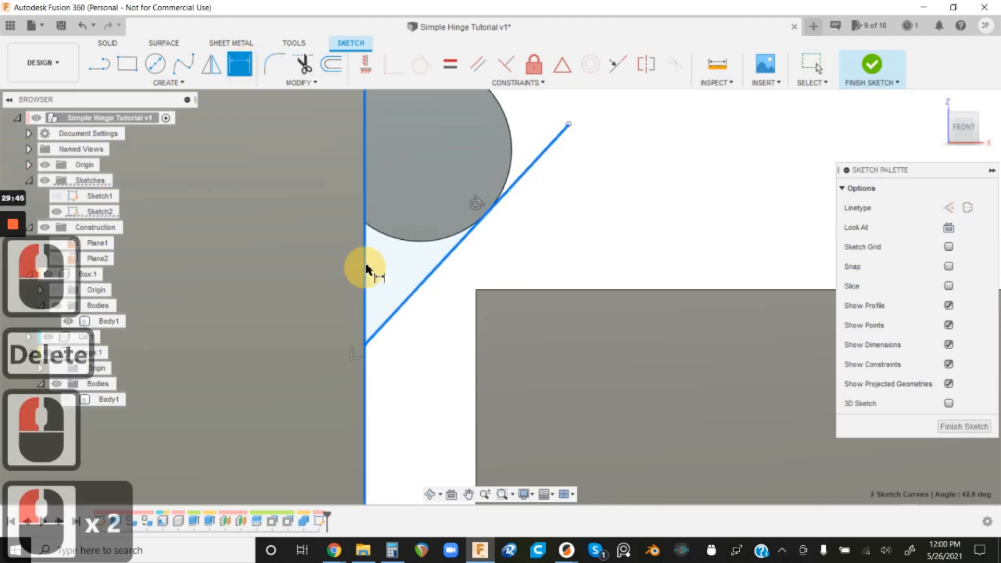
{"action": "left_click", "coordinate": [388, 204]}
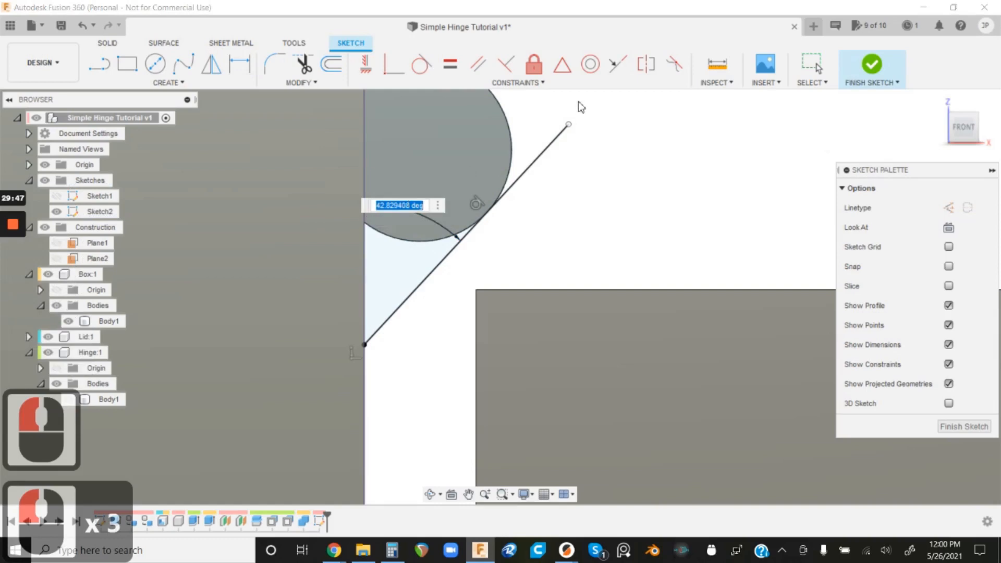
{"action": "type", "text": "45"}
{"action": "key", "text": "Return"}
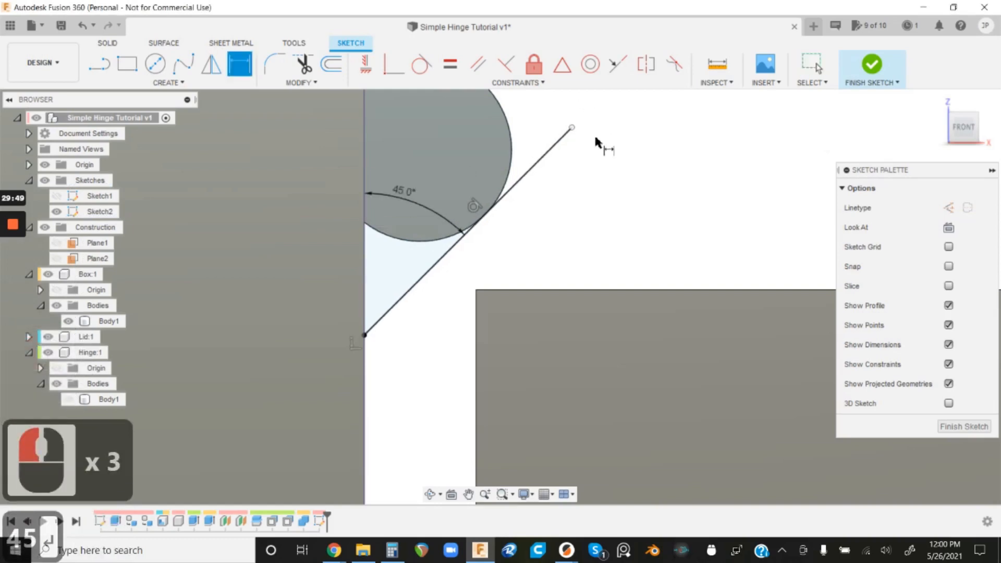
{"action": "key", "text": "Escape"}
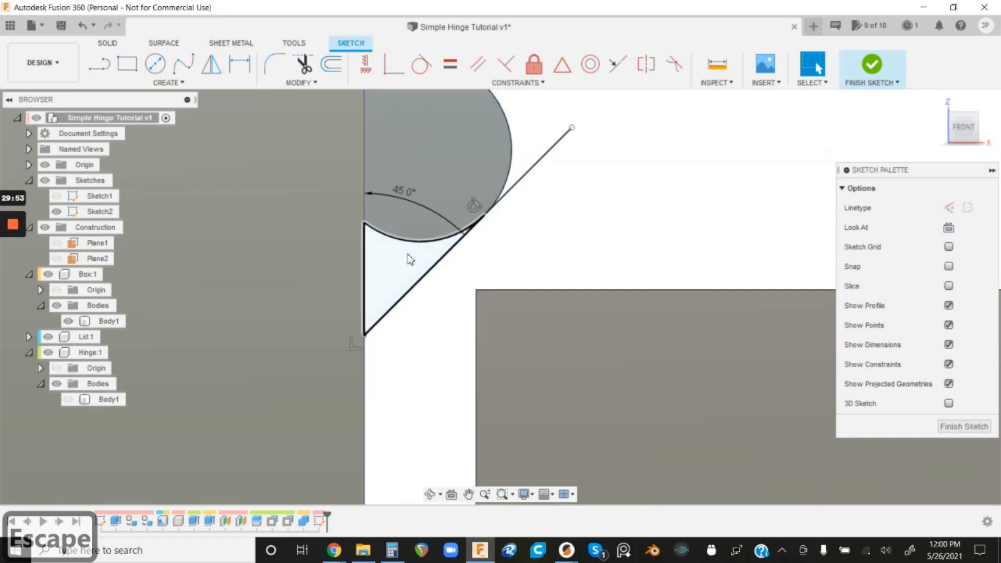
- Finish the sketch and extrude the support profile 13.70 mm to the far end face of the box's front hinge cylinder, joined to the box
{"action": "scroll", "coordinate": [490, 218], "scroll_direction": "up", "scroll_amount": 3}
{"action": "left_click", "coordinate": [884, 79]}
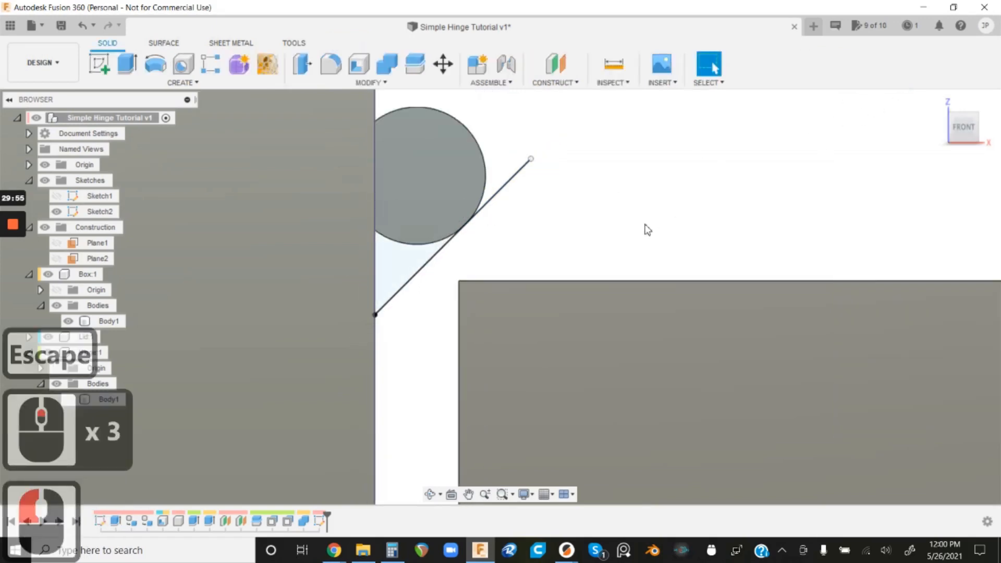
{"action": "middle_click_drag", "start_coordinate": [631, 208], "coordinate": [607, 213], "text": "shift"}
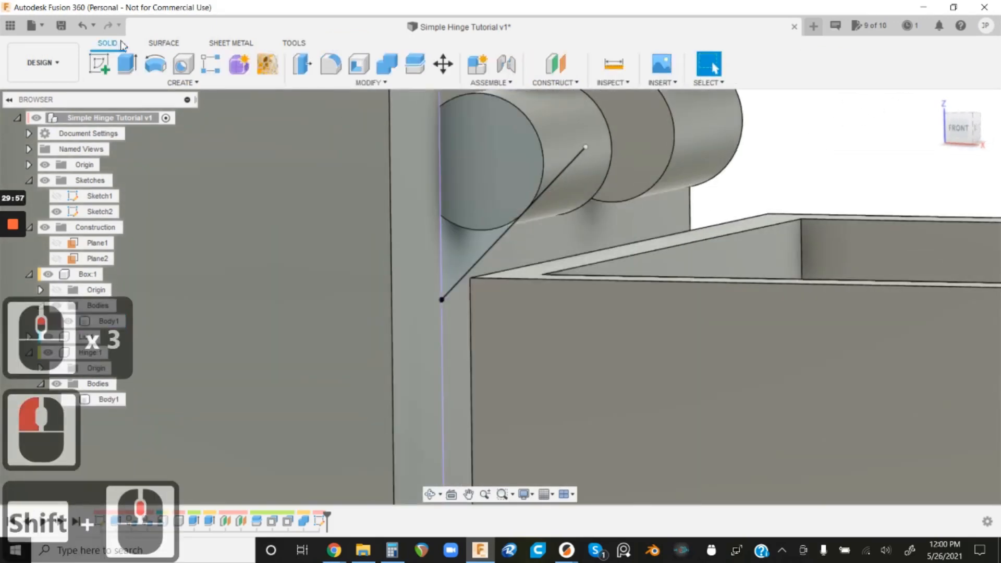
{"action": "left_click", "coordinate": [126, 64]}
{"action": "left_click", "coordinate": [455, 249]}
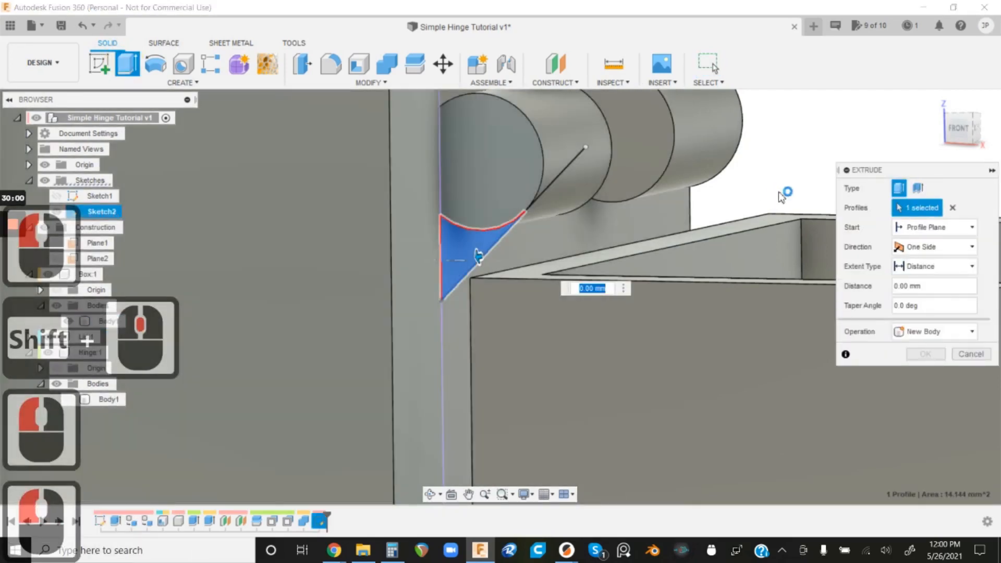
{"action": "middle_click_drag", "start_coordinate": [784, 194], "coordinate": [521, 219], "text": "shift"}
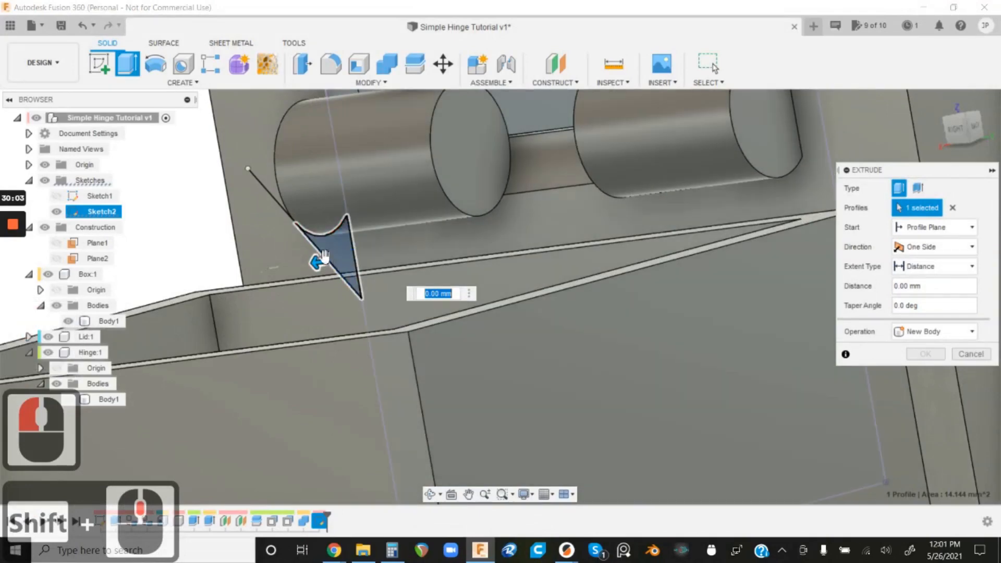
{"action": "left_click_drag", "start_coordinate": [319, 265], "coordinate": [375, 255]}
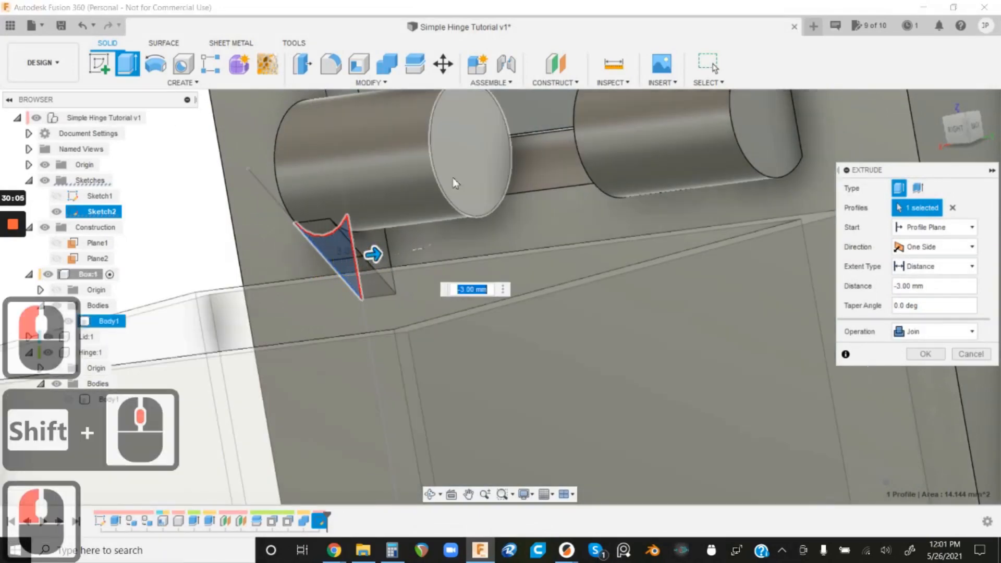
{"action": "left_click", "coordinate": [456, 177]}
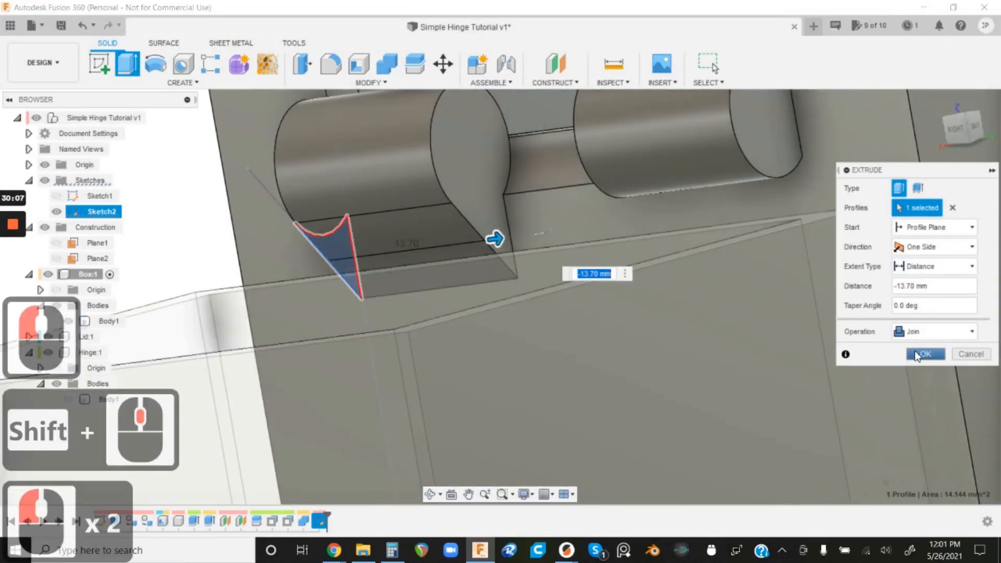
{"action": "left_click", "coordinate": [918, 354]}
{"action": "mouse_move", "coordinate": [649, 328]}
{"action": "middle_mouse_down", "text": "shift"}
{"action": "mouse_move", "coordinate": [335, 286]}
{"action": "mouse_move", "coordinate": [459, 268]}
{"action": "middle_mouse_up", "text": "shift"}
{"action": "scroll", "coordinate": [459, 268], "scroll_direction": "up", "scroll_amount": 4}
{"action": "middle_click_drag", "start_coordinate": [453, 275], "coordinate": [417, 240], "text": "shift"}
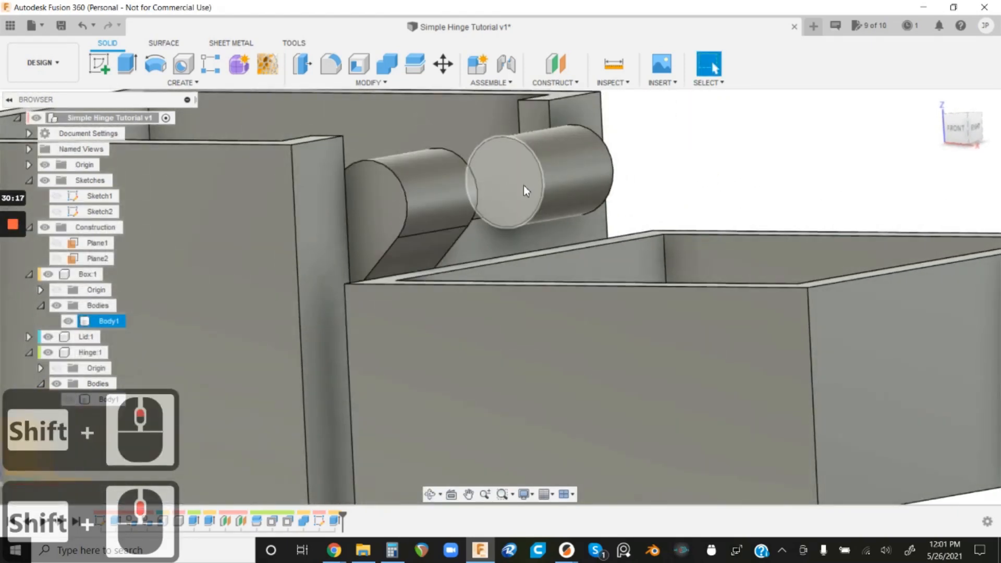
{"action": "left_click", "coordinate": [195, 87]}
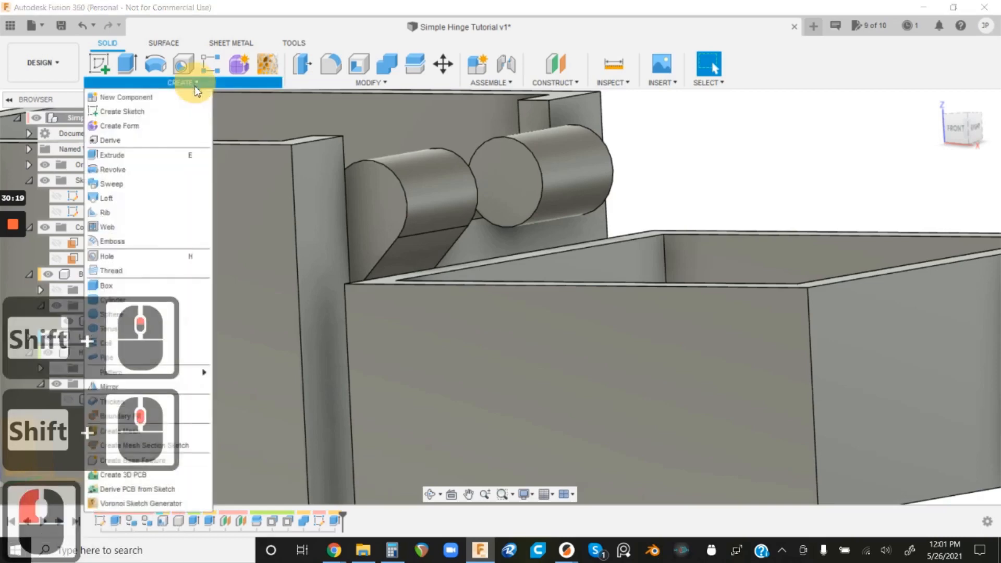
{"action": "left_click", "coordinate": [359, 83]}
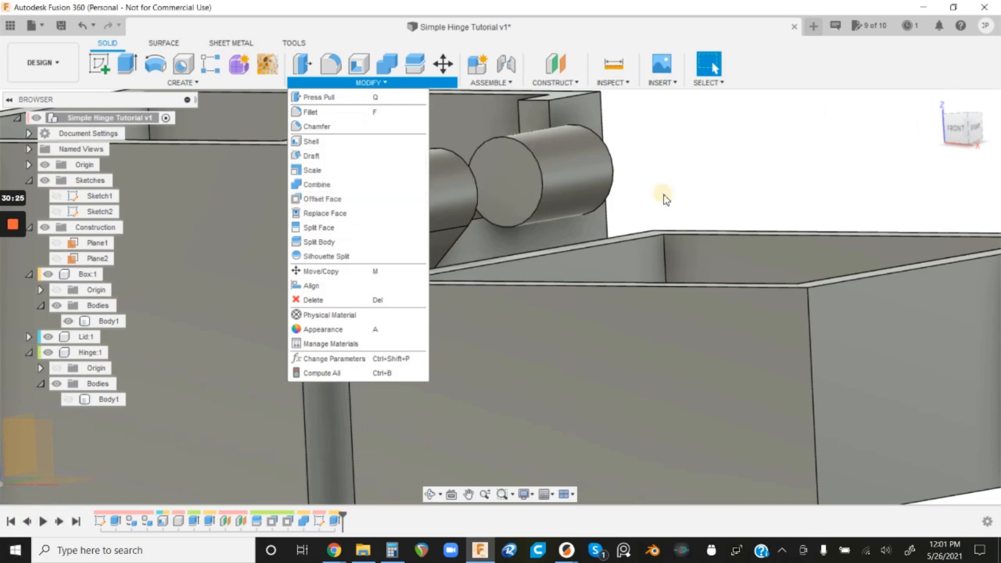
{"action": "left_click", "coordinate": [666, 200]}
- Mirror the support extrusion as a feature across the vertical origin plane midway between the box's two hinge cylinders
{"action": "left_click", "coordinate": [171, 84]}
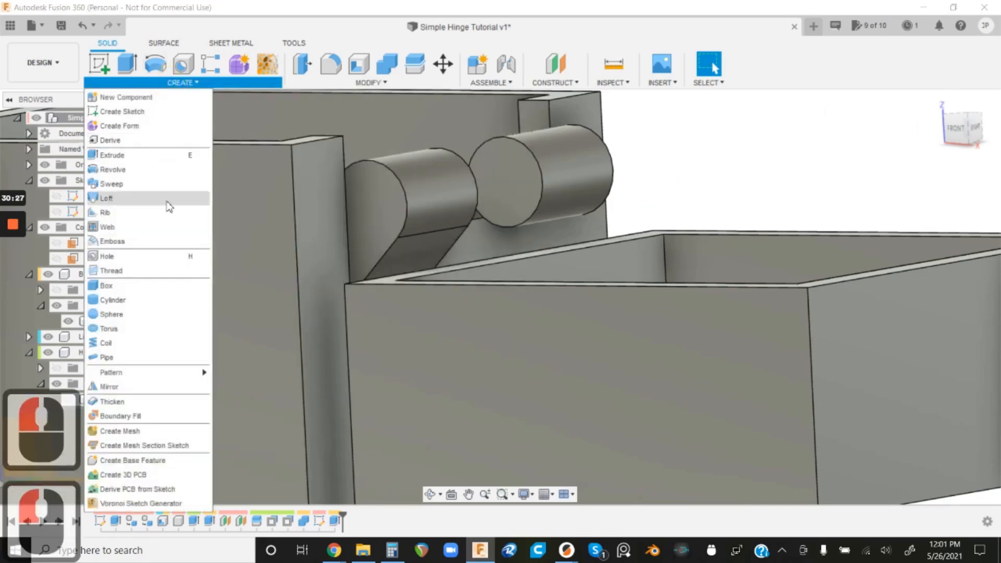
{"action": "left_click", "coordinate": [134, 389]}
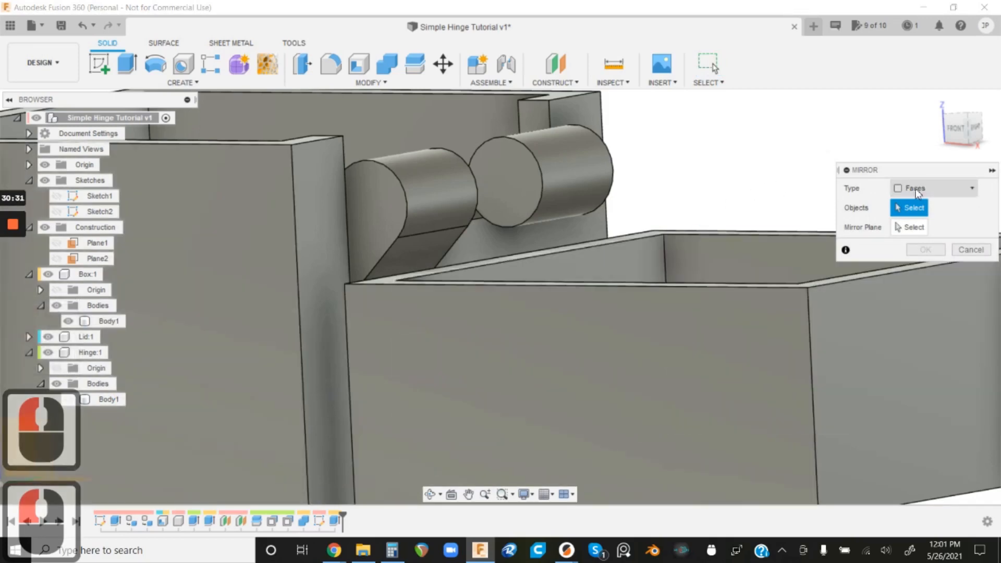
{"action": "left_click", "coordinate": [917, 191]}
{"action": "left_click", "coordinate": [920, 234]}
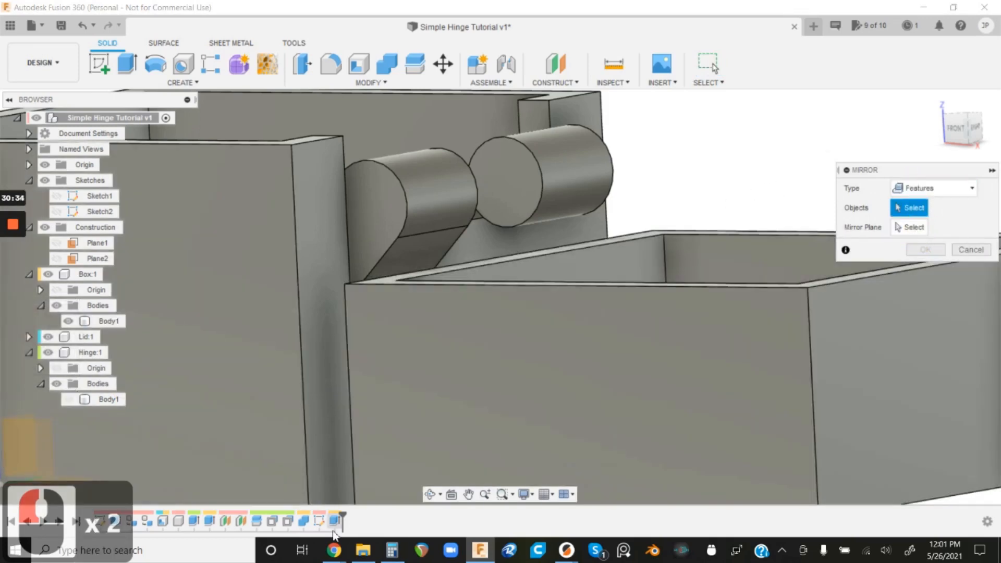
{"action": "left_click", "coordinate": [335, 521]}
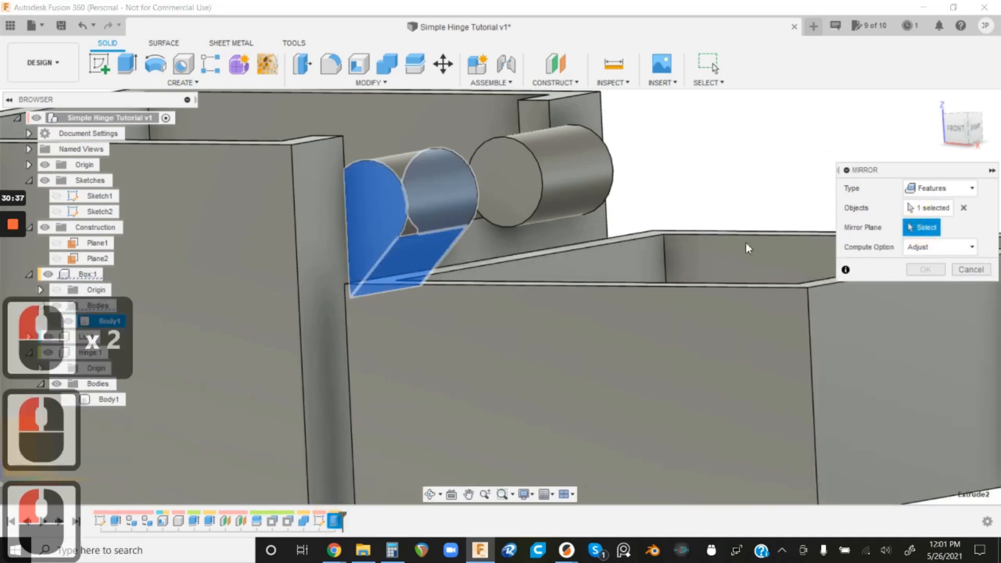
{"action": "scroll", "coordinate": [751, 242], "scroll_direction": "down", "scroll_amount": 9}
{"action": "middle_click_drag", "start_coordinate": [485, 130], "coordinate": [480, 189], "text": "shift"}
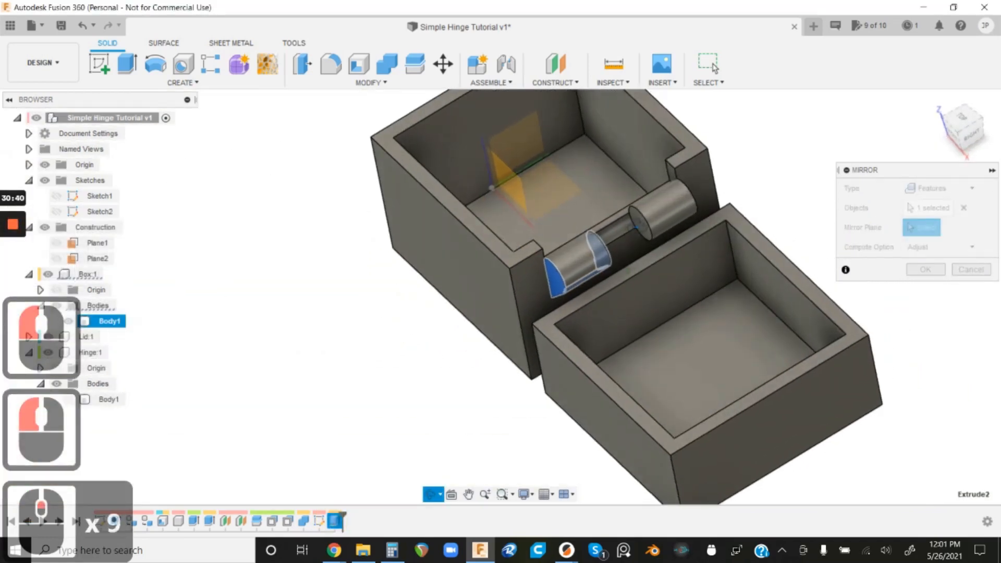
{"action": "left_click", "coordinate": [506, 183]}
{"action": "left_click", "coordinate": [926, 269]}
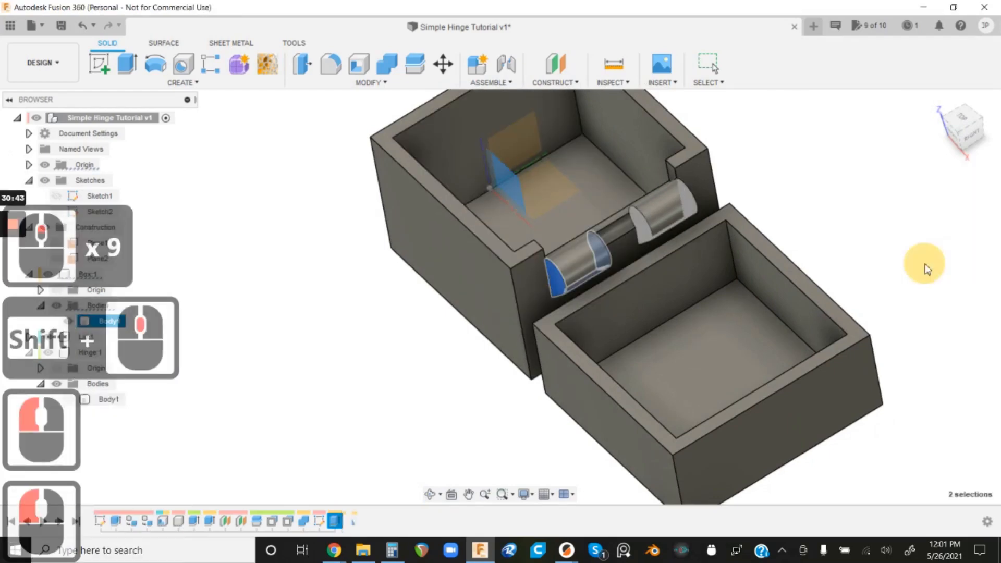
- Hide the Box component and show the Hinge component's body beside the lid
{"action": "scroll", "coordinate": [786, 219], "scroll_direction": "up", "scroll_amount": 13}
{"action": "scroll", "coordinate": [786, 219], "scroll_direction": "up", "scroll_amount": 3}
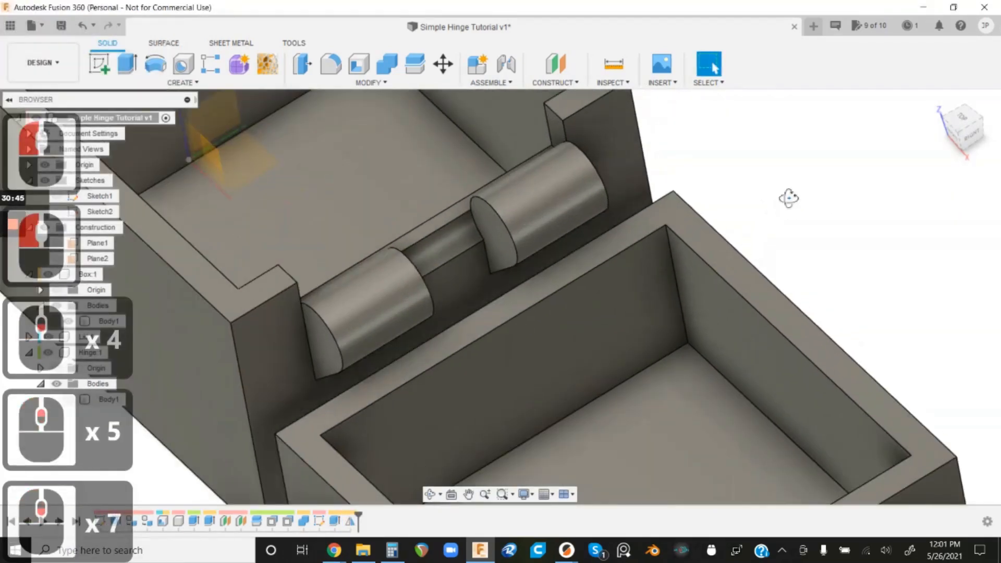
{"action": "middle_click_drag", "start_coordinate": [786, 196], "coordinate": [807, 176], "text": "shift"}
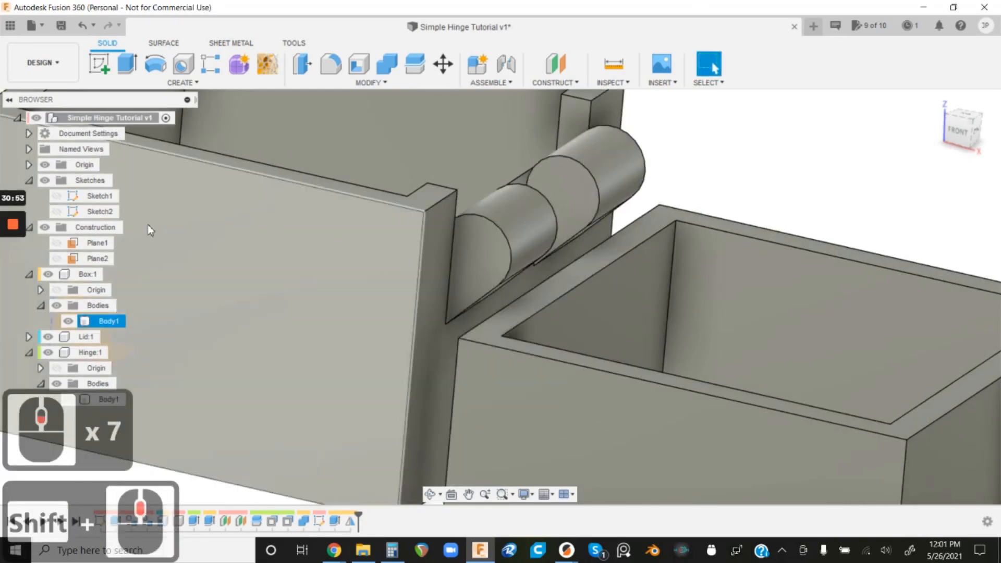
{"action": "left_click", "coordinate": [48, 274]}
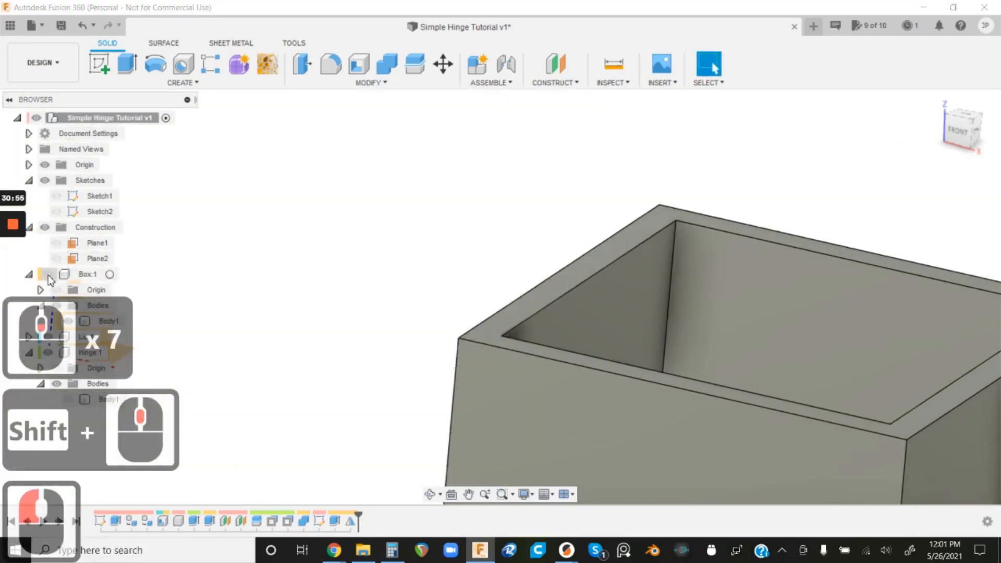
{"action": "left_click", "coordinate": [80, 399]}
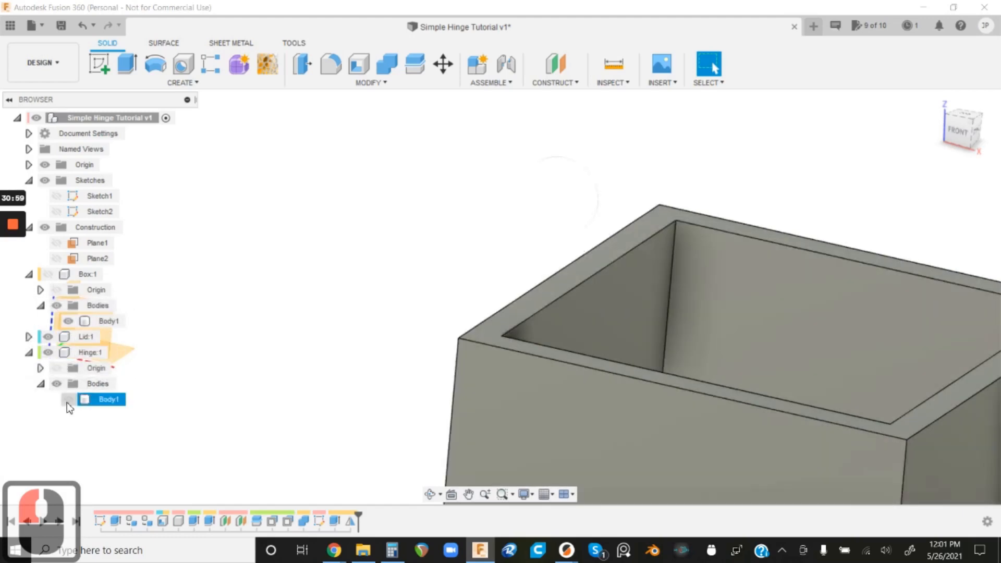
{"action": "left_click", "coordinate": [68, 399]}
- Create a sketch on the front end face of the lid's hinge cylinder, seen from the front
{"action": "left_click", "coordinate": [958, 129]}
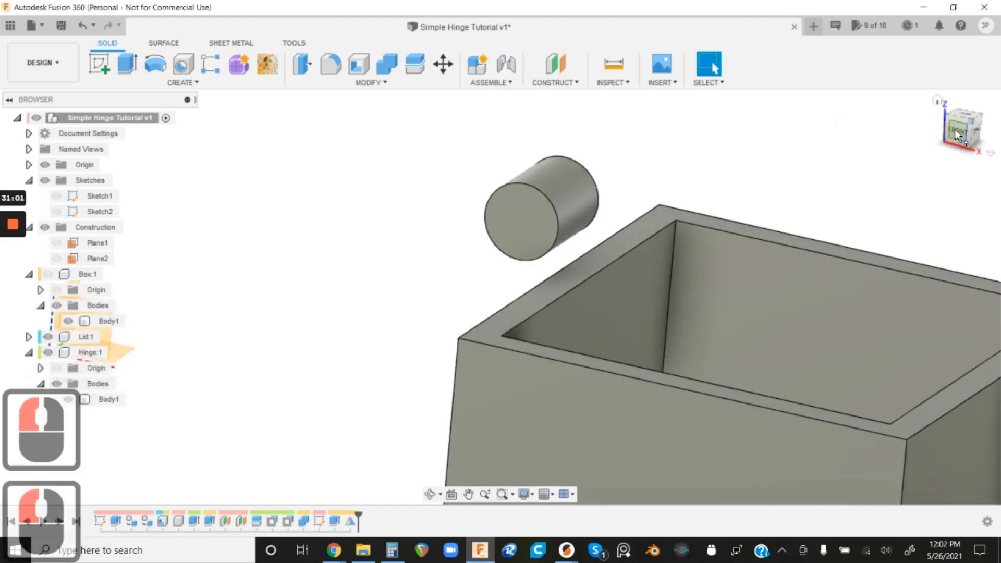
{"action": "middle_click_drag", "start_coordinate": [477, 328], "coordinate": [989, 153], "text": "shift"}
{"action": "left_click", "coordinate": [962, 129]}
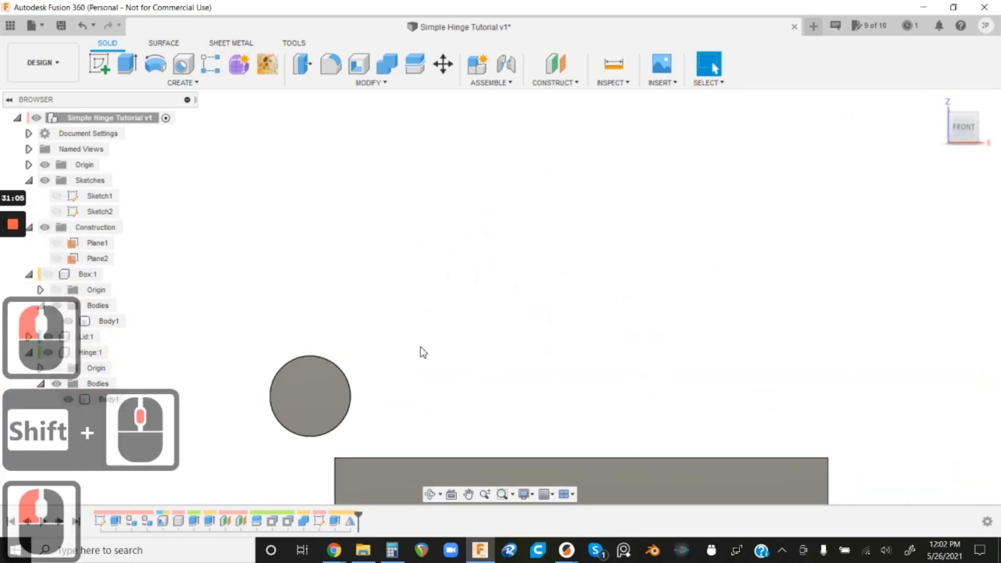
{"action": "middle_click_drag", "start_coordinate": [420, 351], "coordinate": [606, 217]}
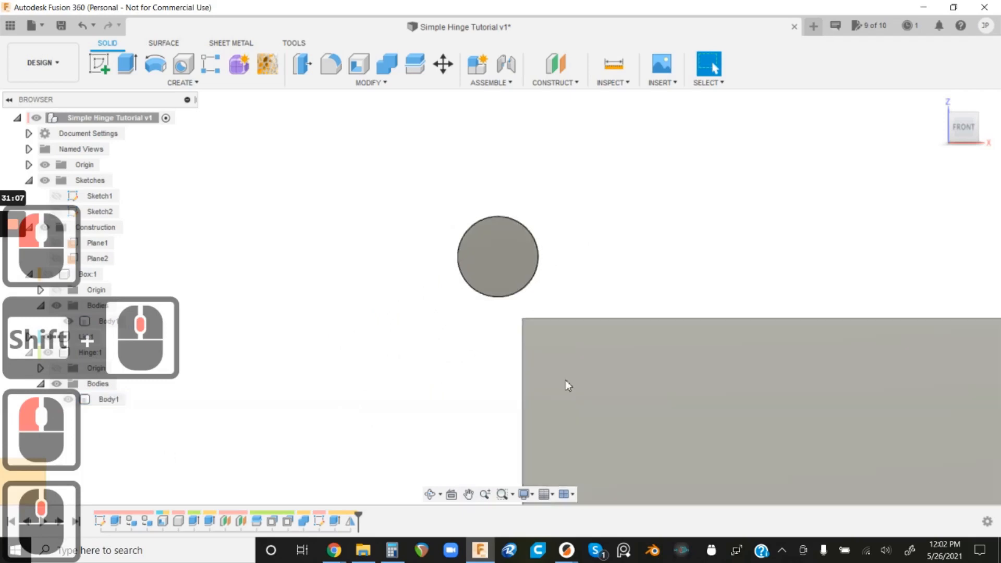
{"action": "scroll", "coordinate": [547, 371], "scroll_direction": "down", "scroll_amount": 3}
{"action": "scroll", "coordinate": [530, 355], "scroll_direction": "up", "scroll_amount": 7}
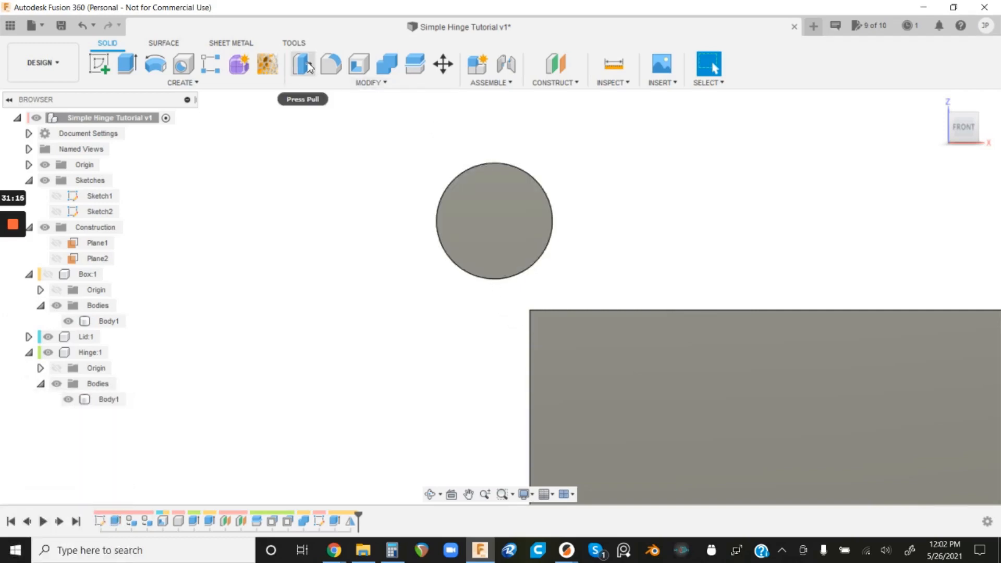
{"action": "left_click", "coordinate": [105, 73]}
{"action": "left_click", "coordinate": [467, 247]}
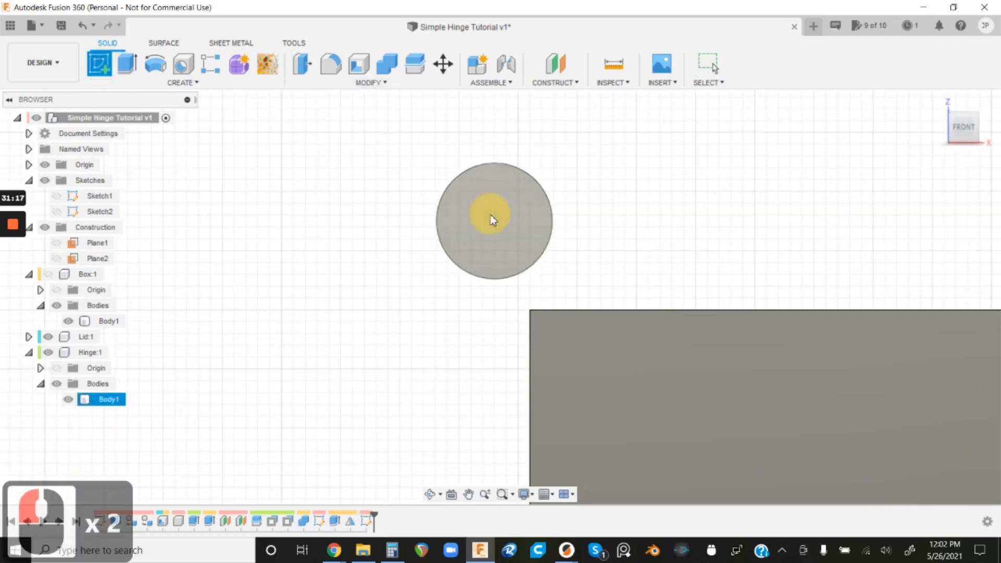
{"action": "middle_click_drag", "start_coordinate": [638, 308], "coordinate": [593, 201]}
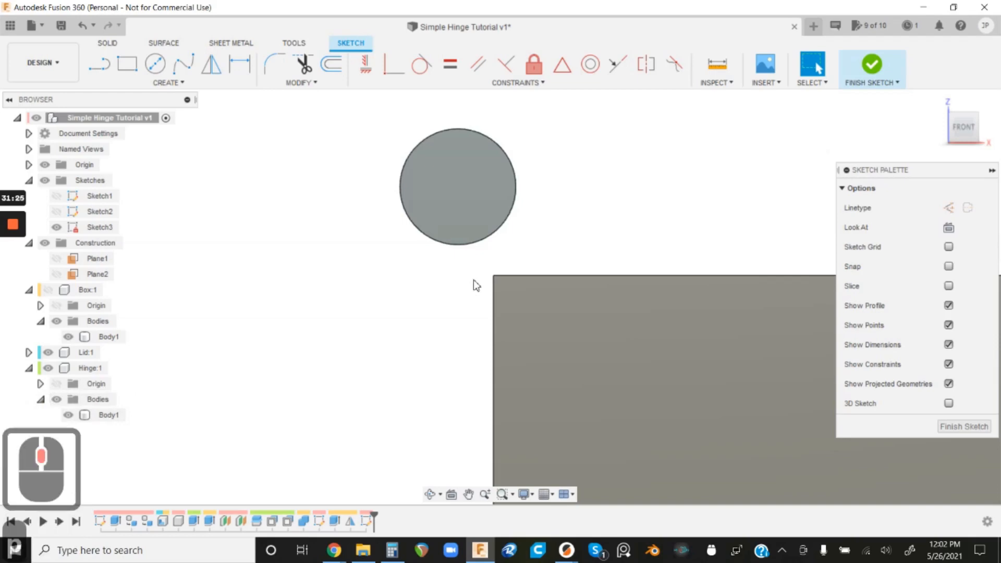
- Project the hinge cylinder's end face and the lid's front face into the sketch with the projection link on
{"action": "key", "text": "p"}
{"action": "left_click", "coordinate": [464, 230]}
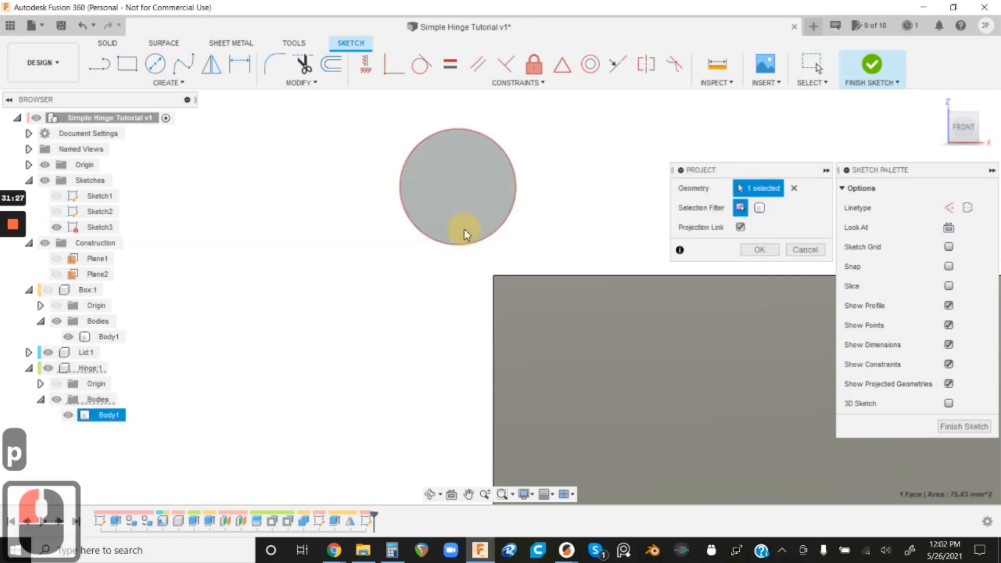
{"action": "left_click", "coordinate": [511, 305]}
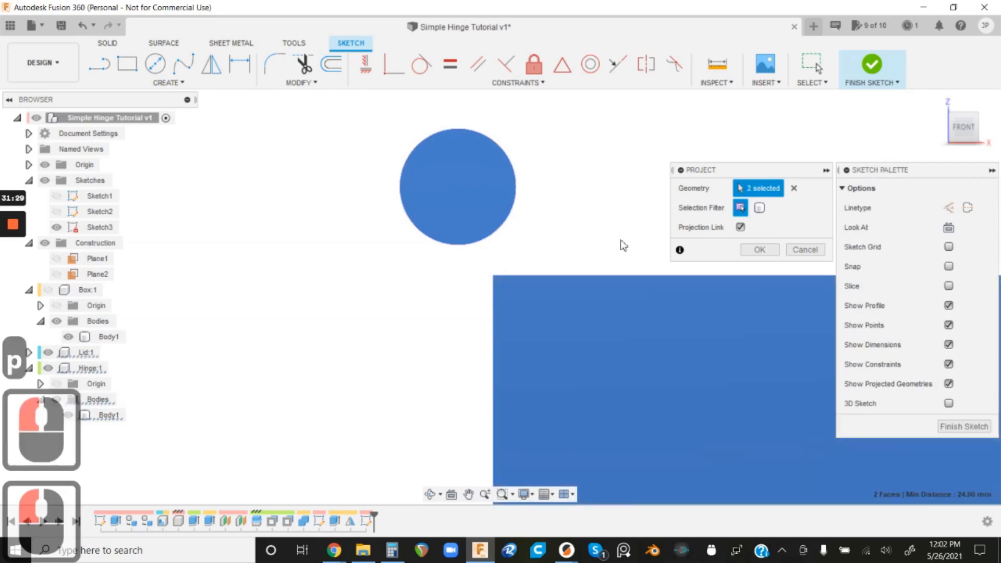
{"action": "left_click", "coordinate": [759, 250]}
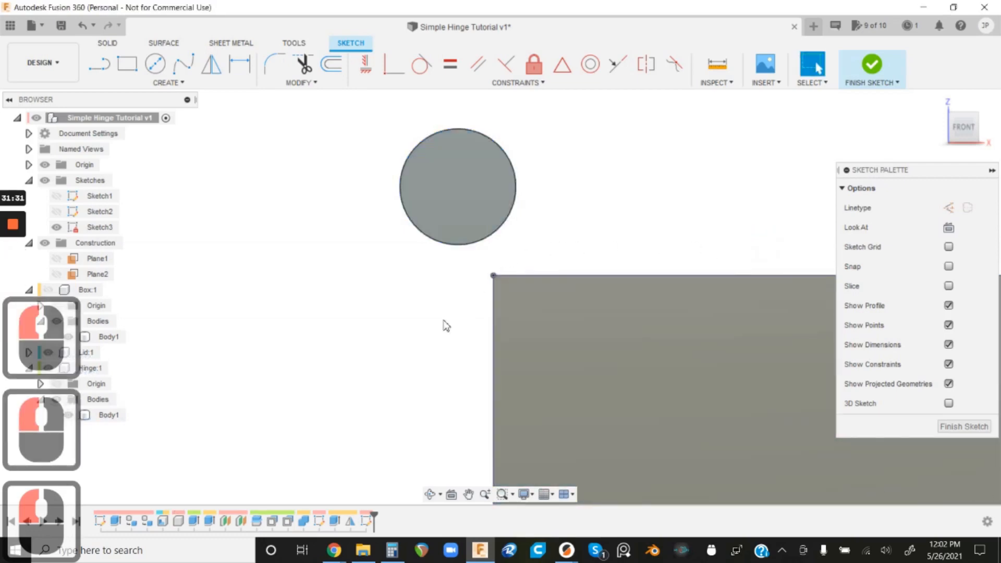
- Sketch a slanted line from the lid's vertical edge up past the outer side of the hinge cylinder
{"action": "scroll", "coordinate": [443, 324], "scroll_direction": "up", "scroll_amount": 3}
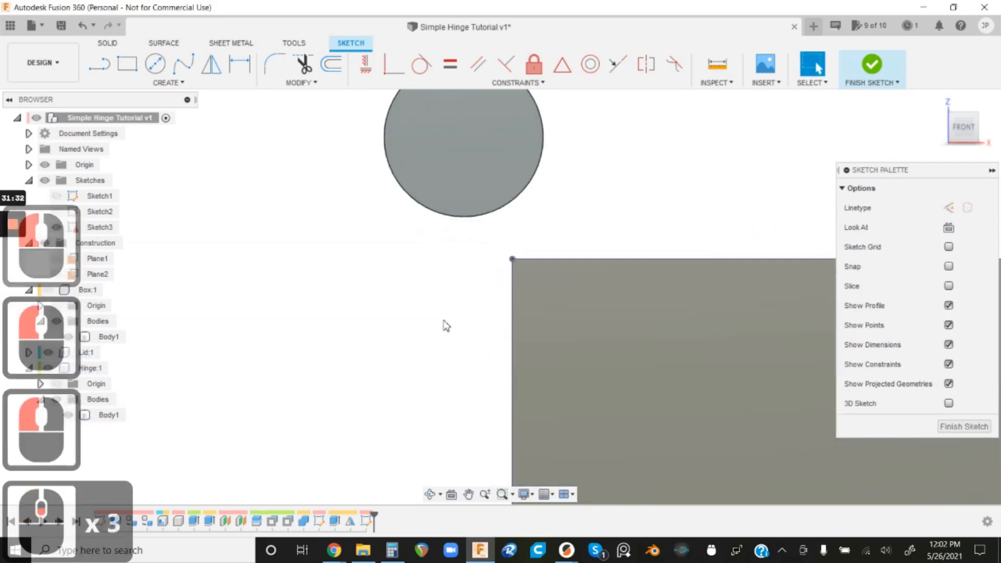
{"action": "left_click", "coordinate": [105, 65]}
{"action": "left_click", "coordinate": [511, 342]}
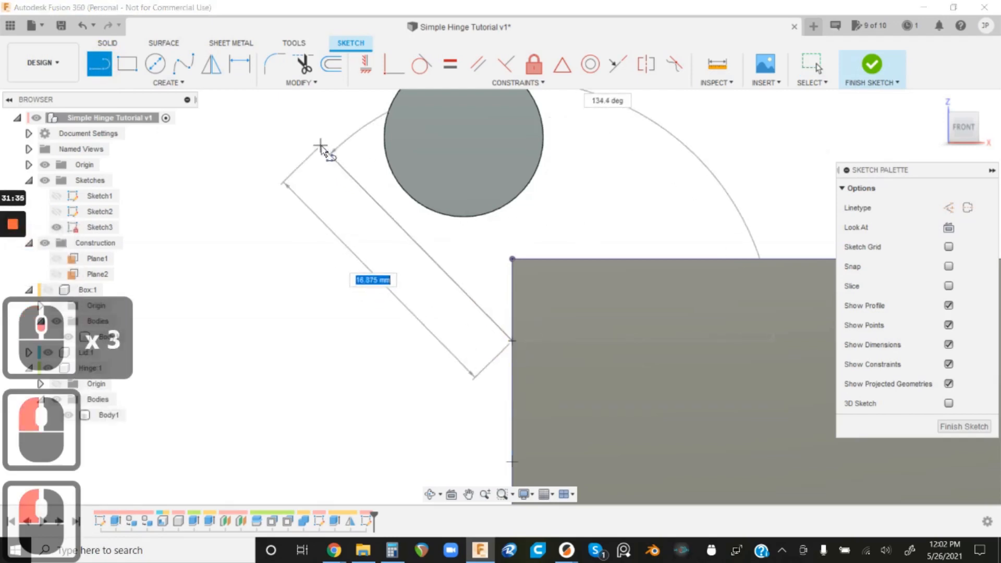
{"action": "left_click", "coordinate": [281, 130]}
{"action": "left_click", "coordinate": [302, 107]}
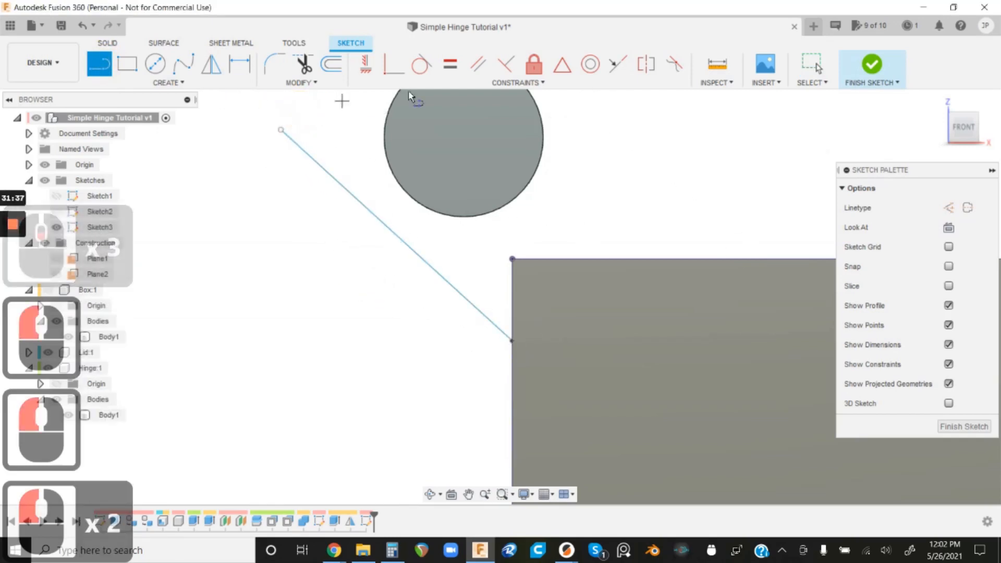
- Constrain the slanted line tangent to the projected hinge cylinder circle
{"action": "left_click", "coordinate": [421, 64]}
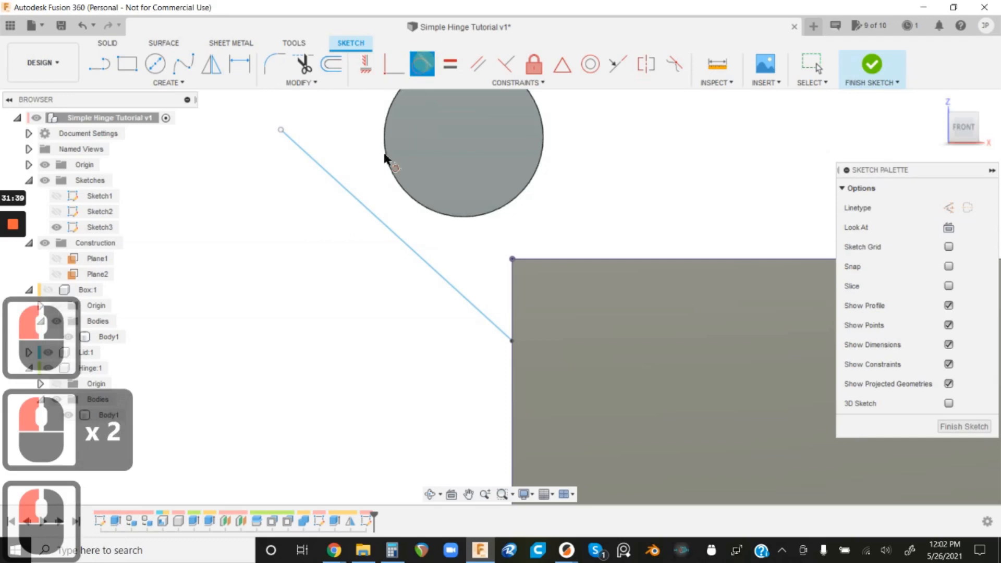
{"action": "left_click", "coordinate": [350, 189]}
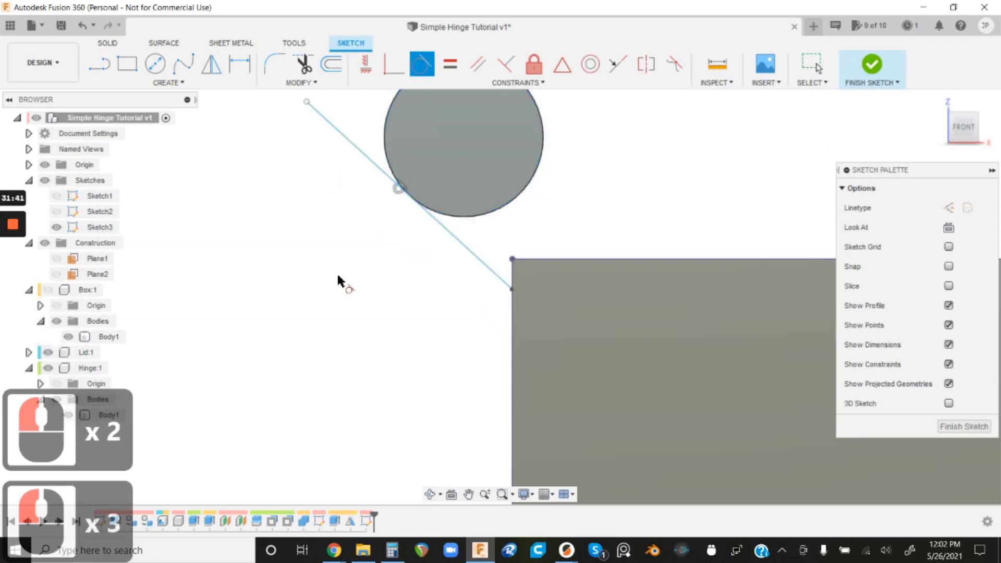
{"action": "scroll", "coordinate": [338, 282], "scroll_direction": "down", "scroll_amount": 2}
{"action": "key", "text": "Escape"}
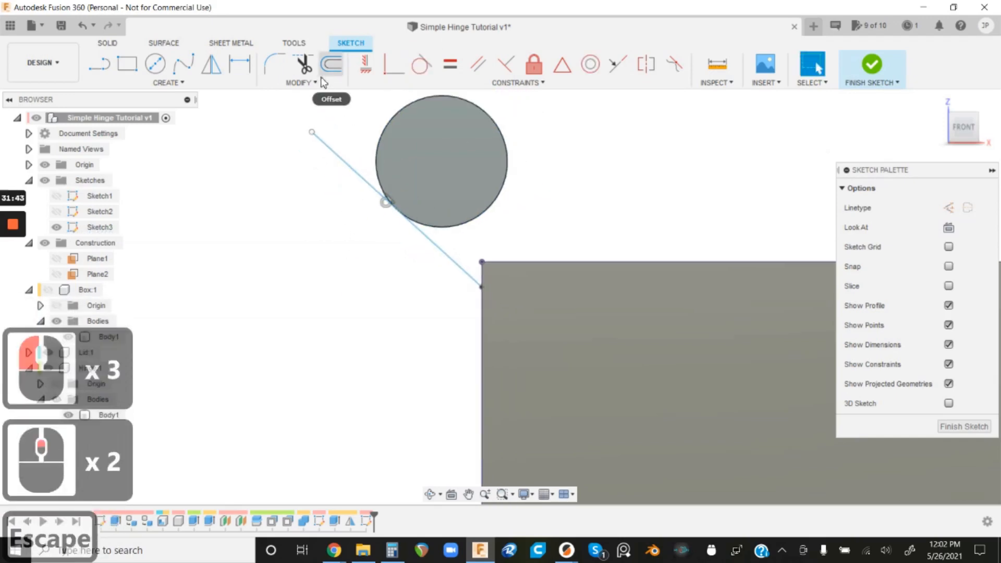
- Set the angle between the slanted line and the lid's vertical edge to 45 degrees
{"action": "left_click", "coordinate": [239, 64]}
{"action": "scroll", "coordinate": [464, 267], "scroll_direction": "up", "scroll_amount": 7}
{"action": "left_click", "coordinate": [505, 282]}
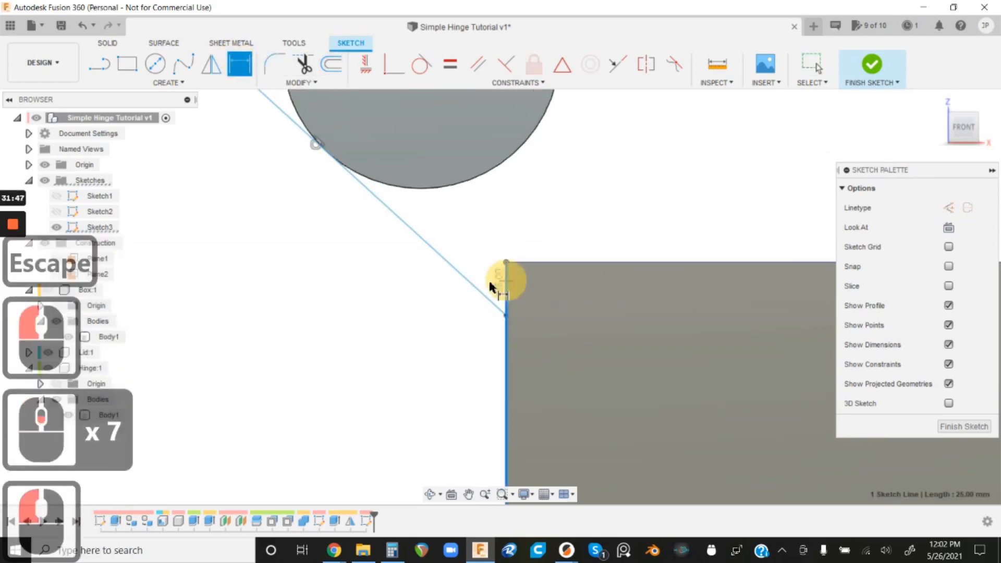
{"action": "left_click", "coordinate": [466, 275]}
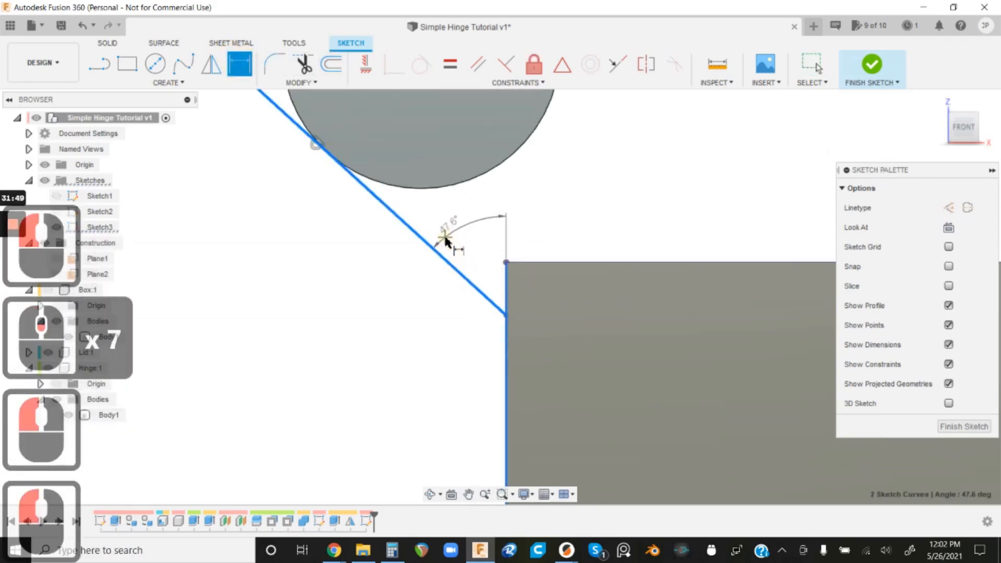
{"action": "left_click", "coordinate": [536, 225]}
{"action": "type", "text": "45"}
{"action": "key", "text": "Return"}
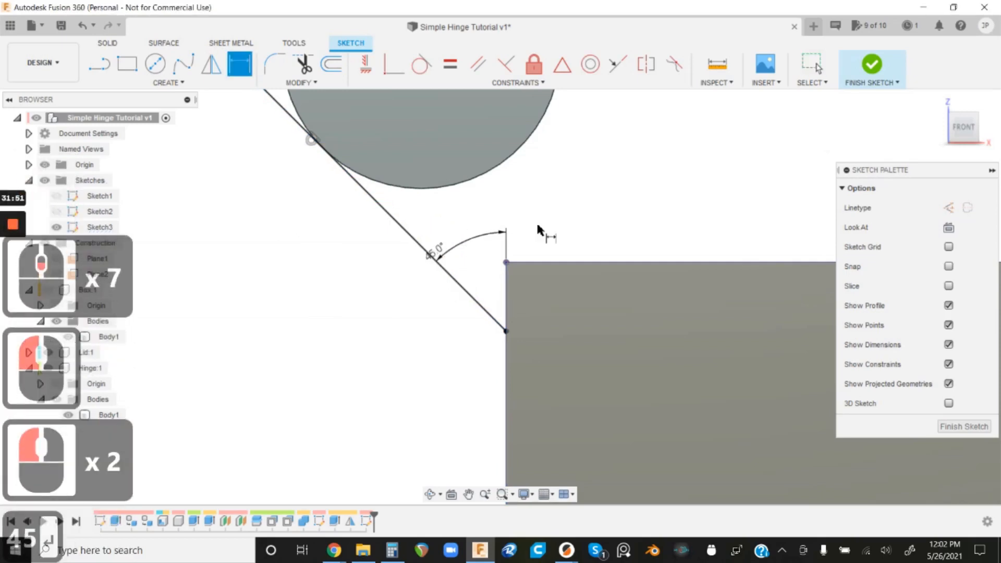
{"action": "scroll", "coordinate": [535, 228], "scroll_direction": "down", "scroll_amount": 7}
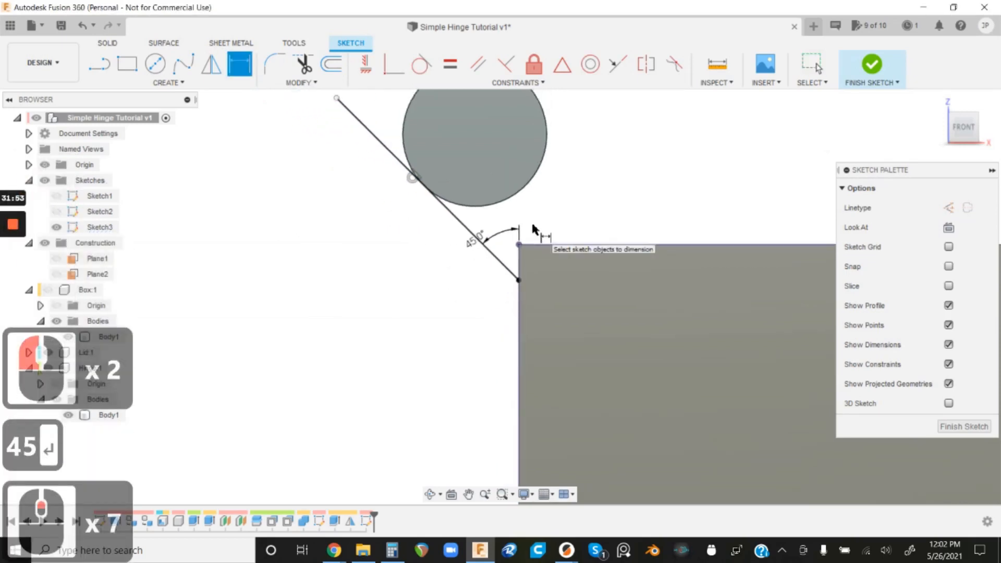
{"action": "key", "text": "Escape"}
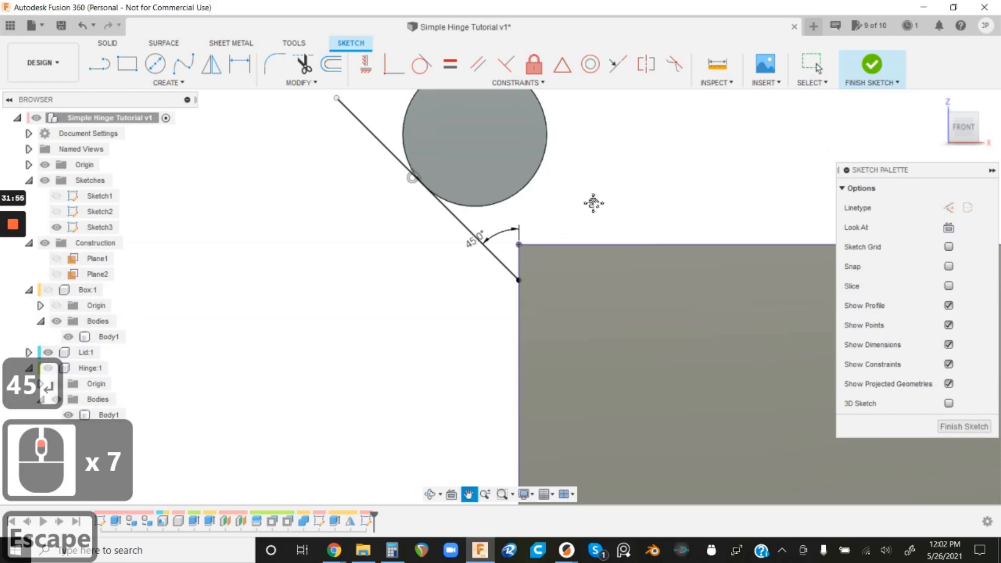
{"action": "mouse_move", "coordinate": [593, 202]}
{"action": "middle_mouse_down", "text": "shift"}
{"action": "mouse_move", "coordinate": [565, 223]}
{"action": "mouse_move", "coordinate": [574, 223]}
{"action": "middle_mouse_up", "text": "shift"}
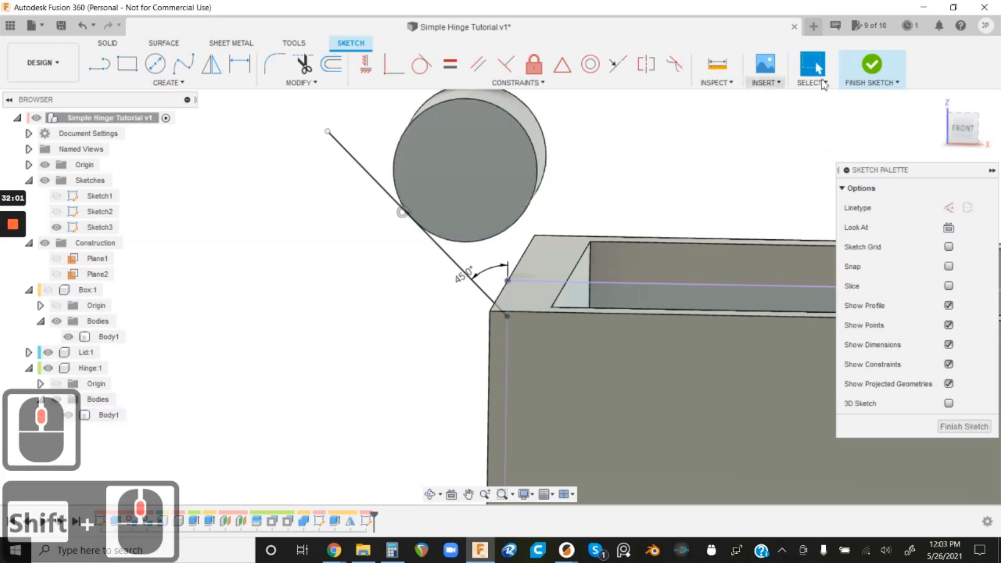
{"action": "left_click", "coordinate": [872, 67]}
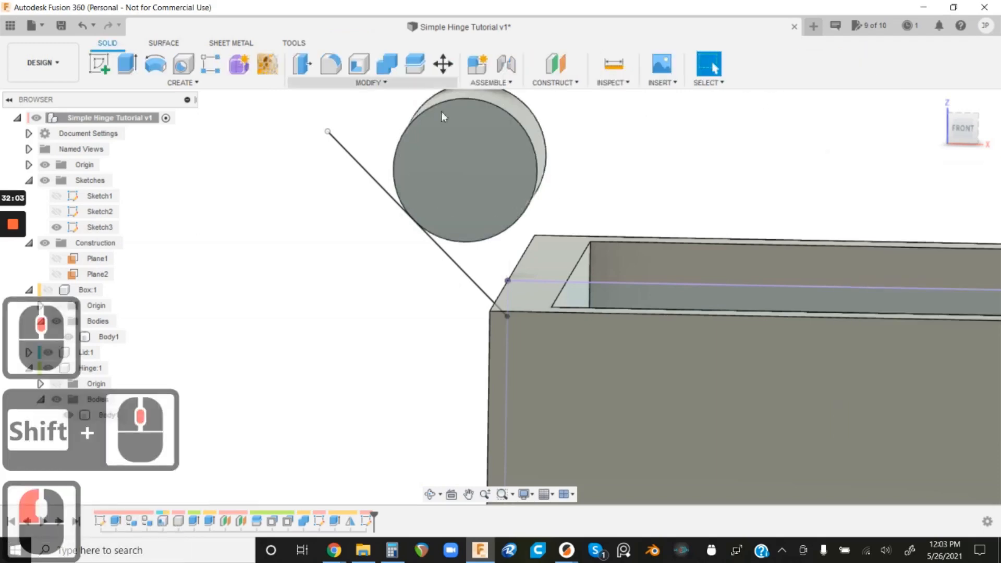
{"action": "key", "text": "ctrl+z"}
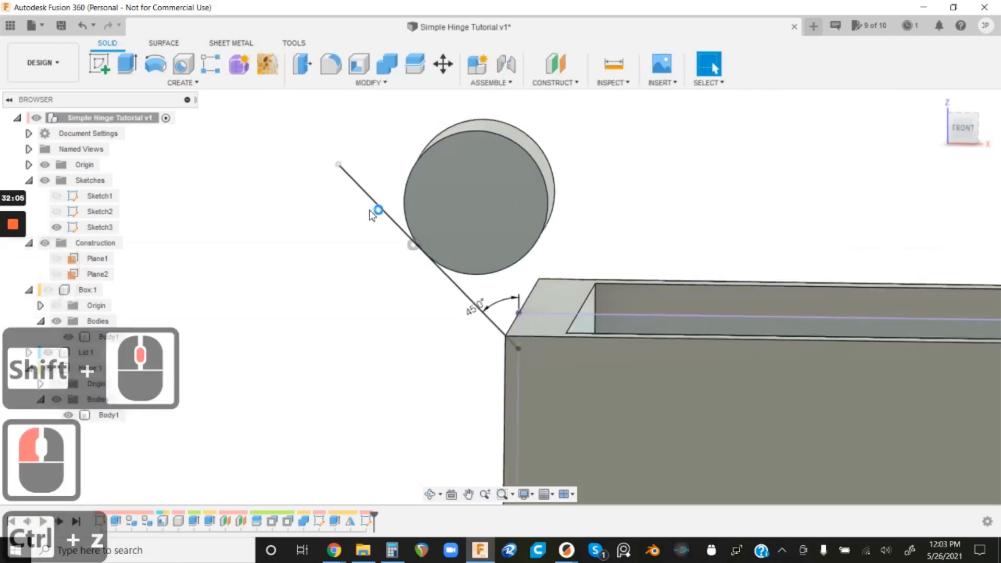
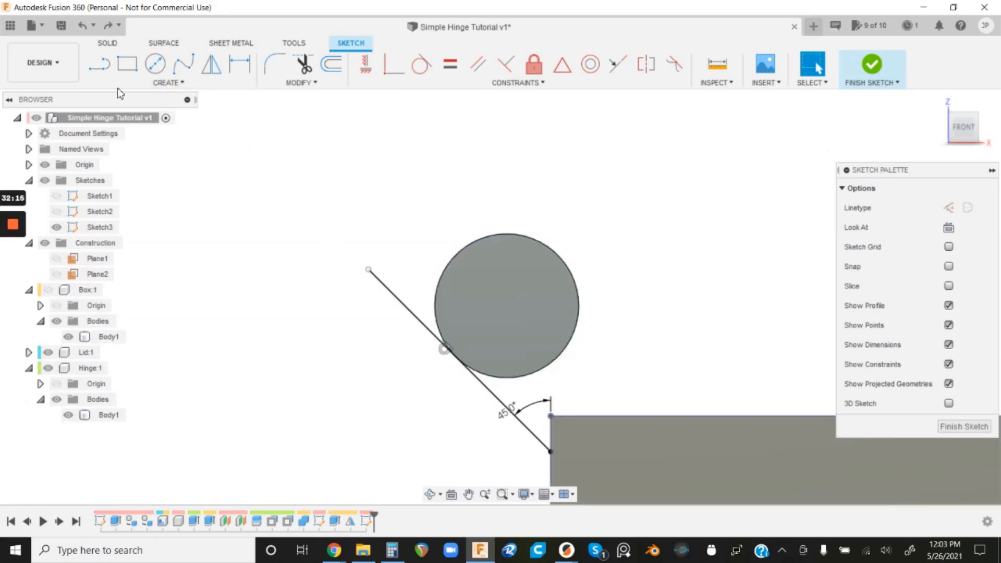
- Sketch a horizontal line from the hinge circle's centre out past its side facing the lid's interior
{"action": "left_click", "coordinate": [102, 69]}
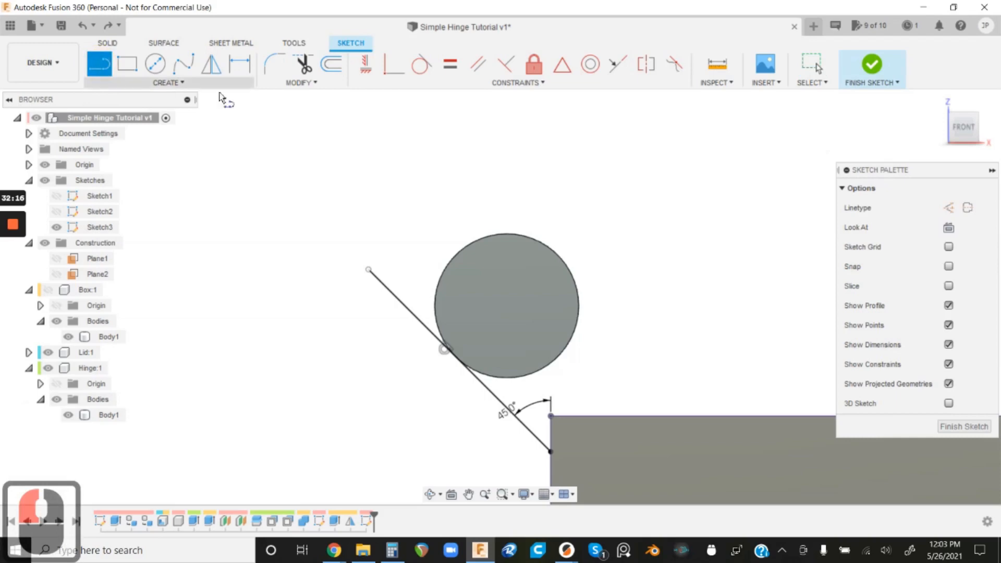
{"action": "left_click", "coordinate": [507, 305]}
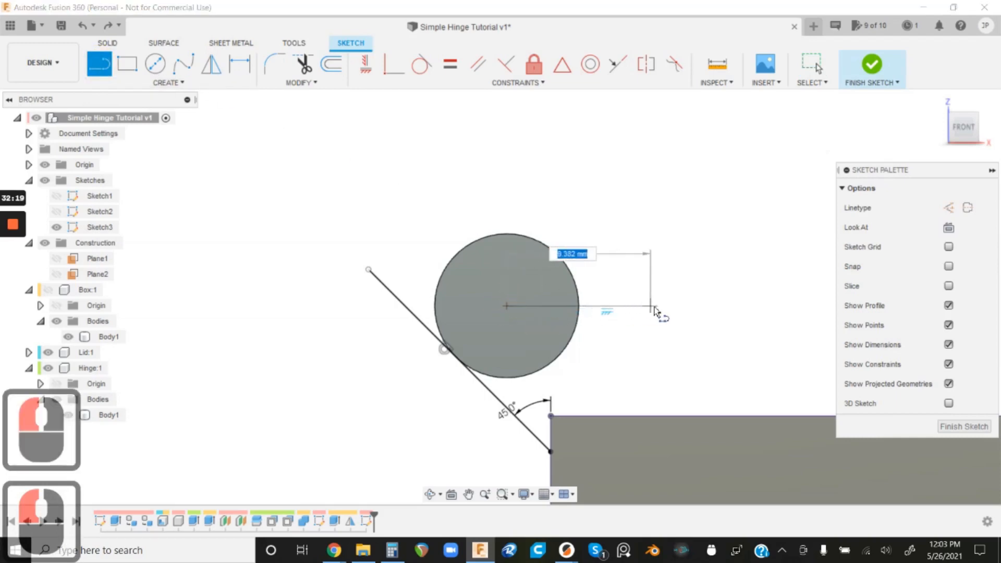
{"action": "left_click", "coordinate": [654, 307]}
{"action": "key", "text": "Escape"}
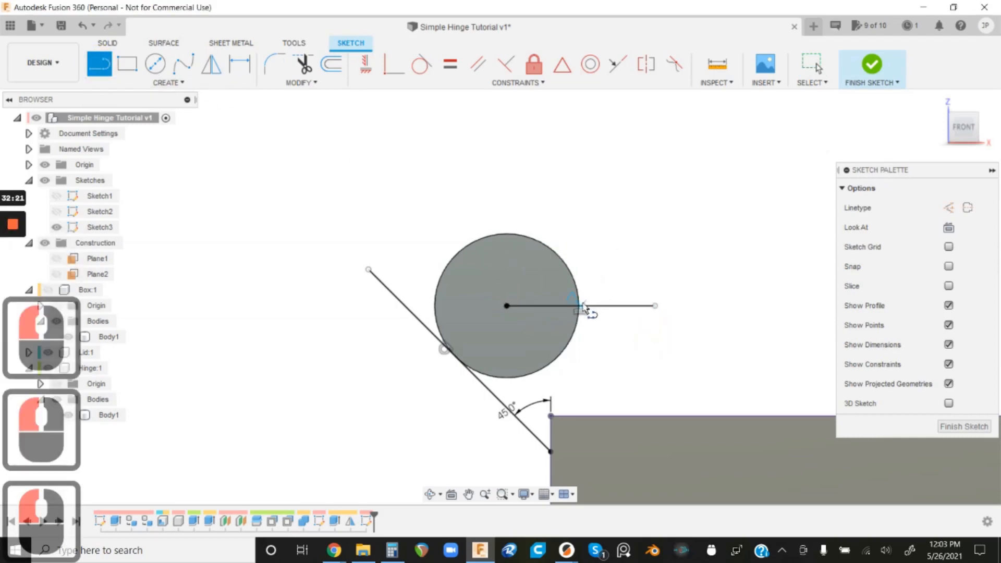
- Sketch a vertical line about 7.5 mm long from where the horizontal line crosses the hinge circle down to the lid's top edge
{"action": "scroll", "coordinate": [581, 311], "scroll_direction": "up", "scroll_amount": 14}
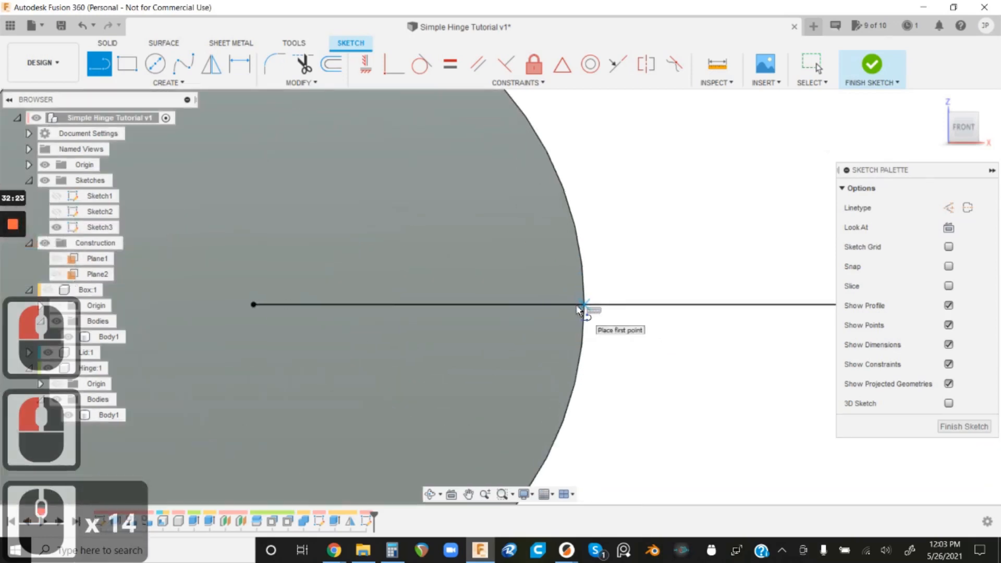
{"action": "scroll", "coordinate": [520, 288], "scroll_direction": "down", "scroll_amount": 4}
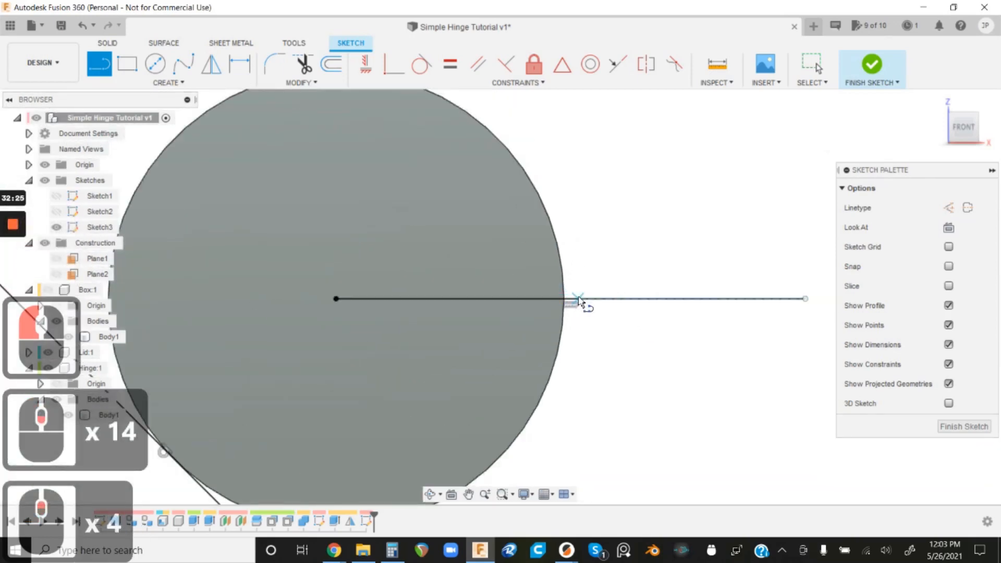
{"action": "scroll", "coordinate": [570, 302], "scroll_direction": "up", "scroll_amount": 11}
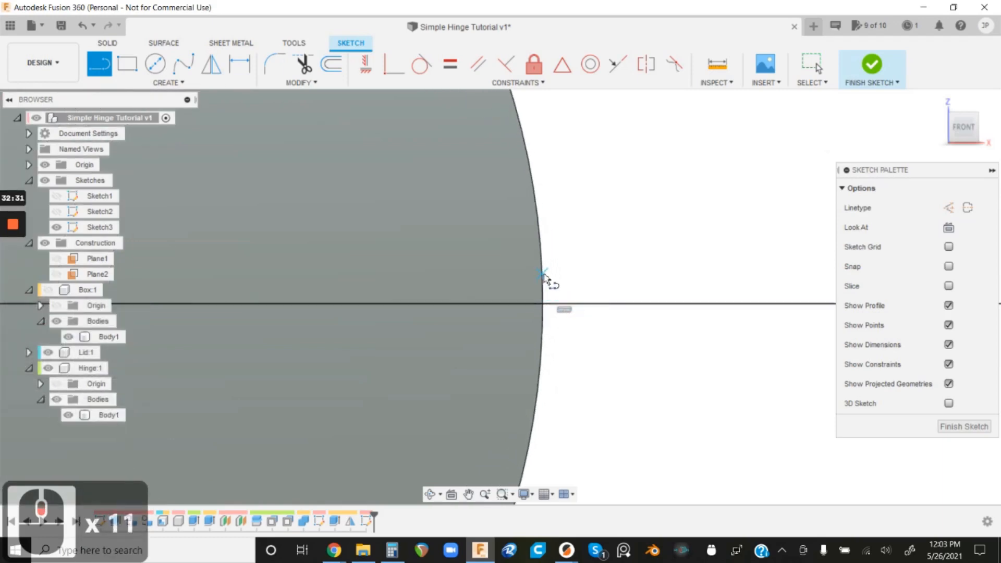
{"action": "left_click", "coordinate": [542, 305]}
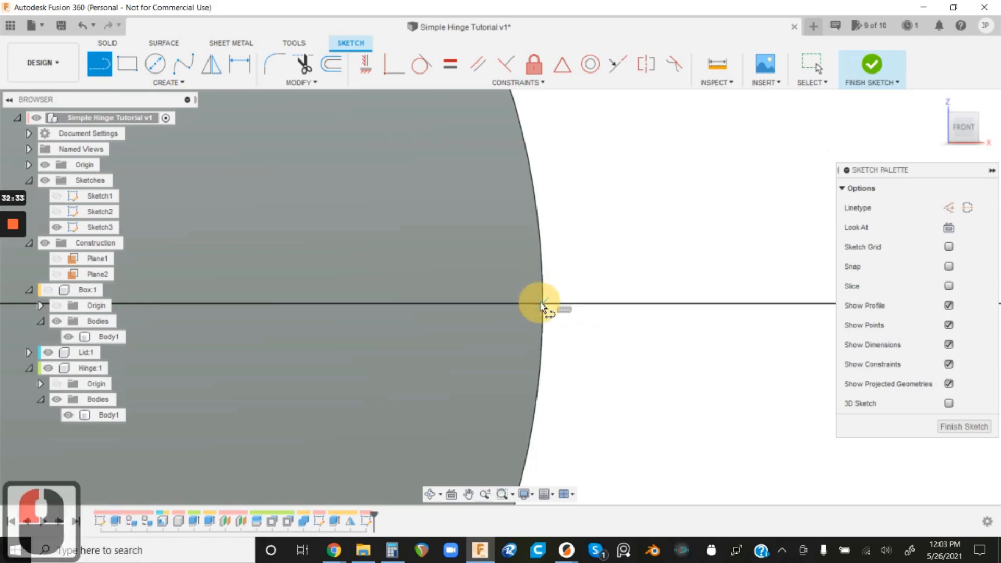
{"action": "scroll", "coordinate": [526, 214], "scroll_direction": "down", "scroll_amount": 20}
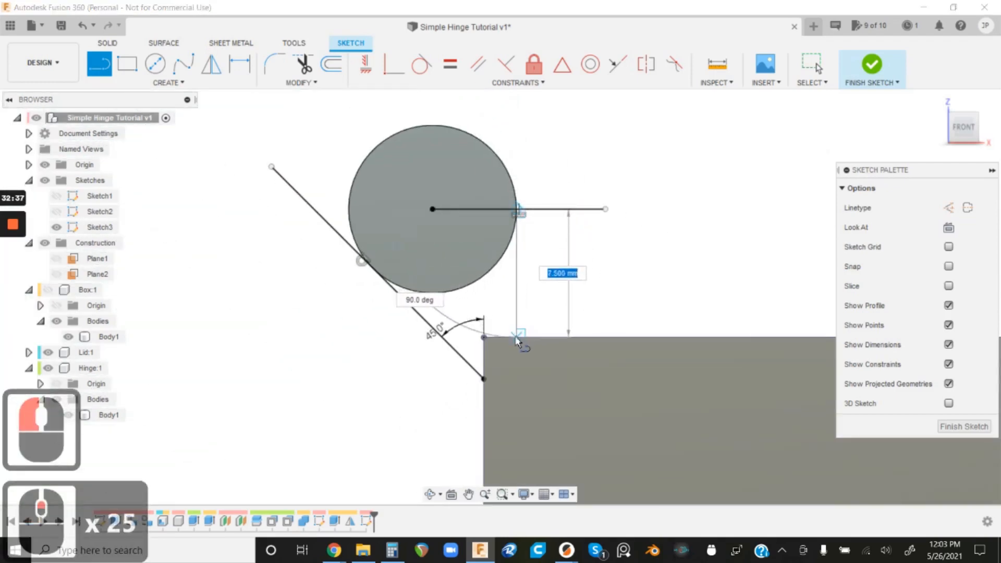
{"action": "left_click", "coordinate": [516, 338]}
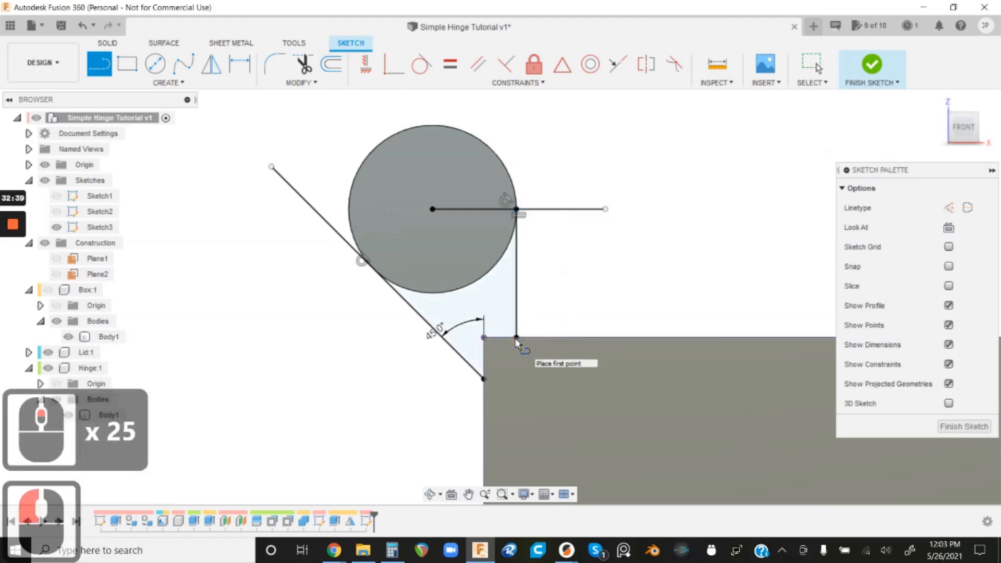
{"action": "key", "text": "Return"}
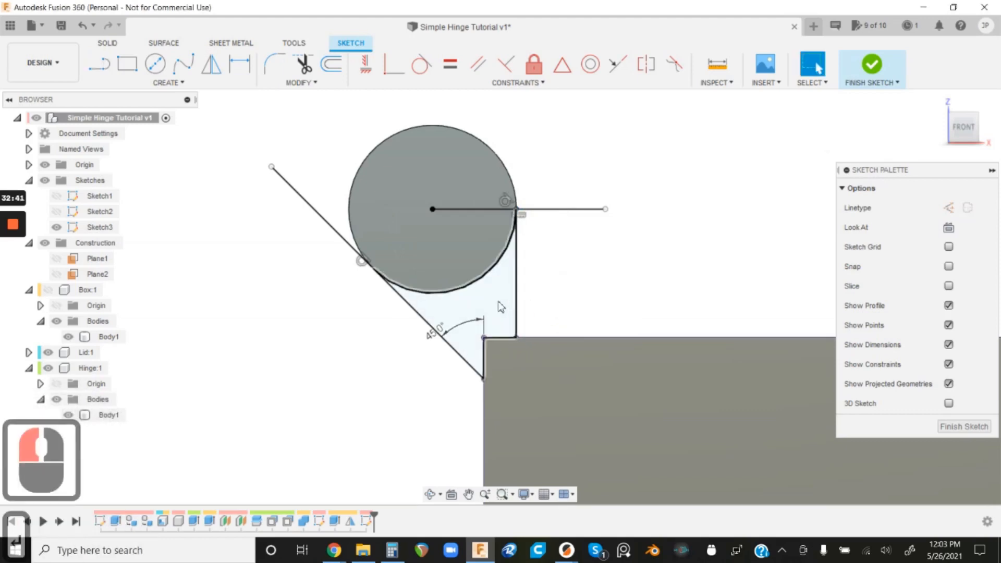
- Finish the sketch and extrude the support profile between hinge cylinder and lid by -12 mm, joining it to the existing body
{"action": "left_click", "coordinate": [494, 303]}
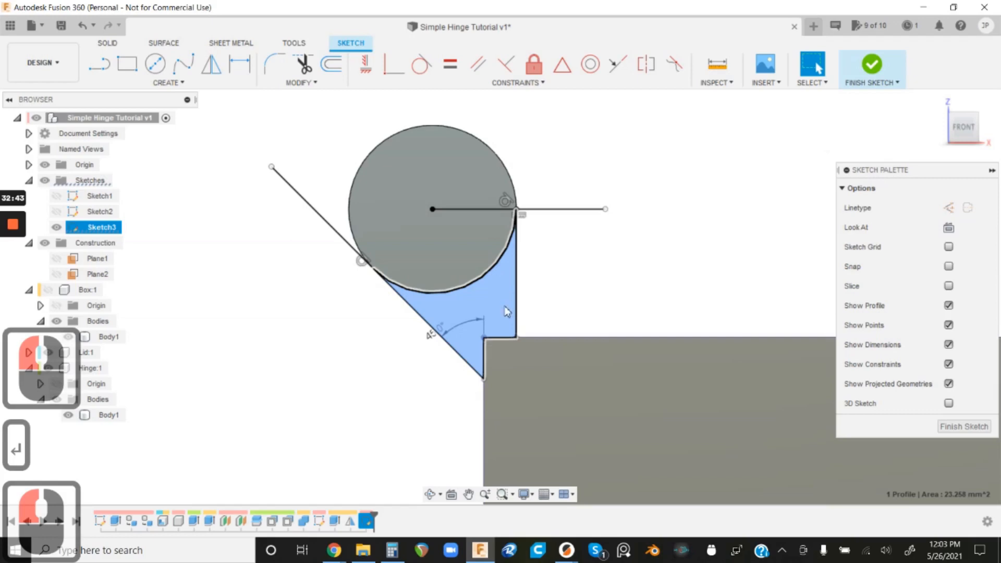
{"action": "scroll", "coordinate": [637, 265], "scroll_direction": "down", "scroll_amount": 3}
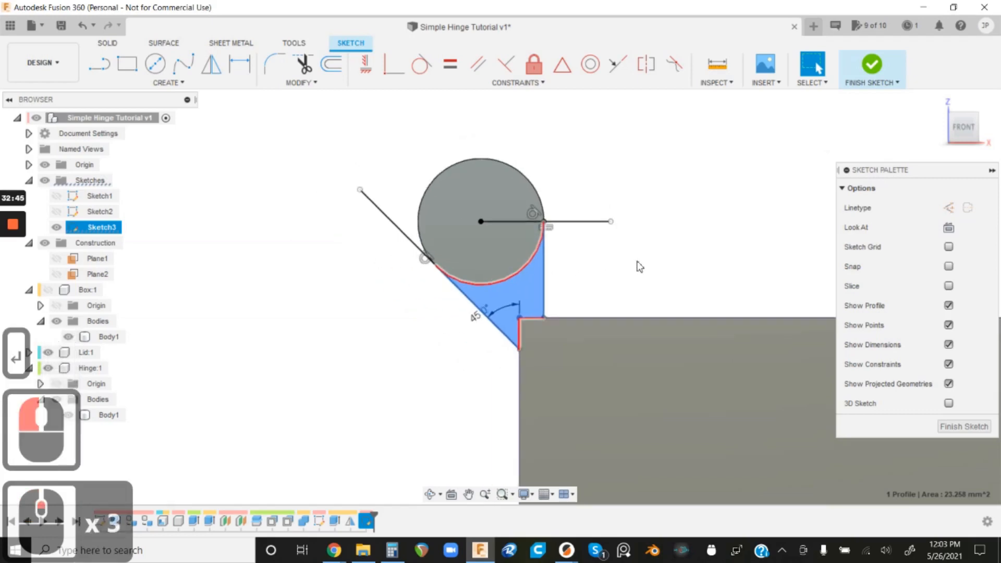
{"action": "scroll", "coordinate": [636, 265], "scroll_direction": "up", "scroll_amount": 6}
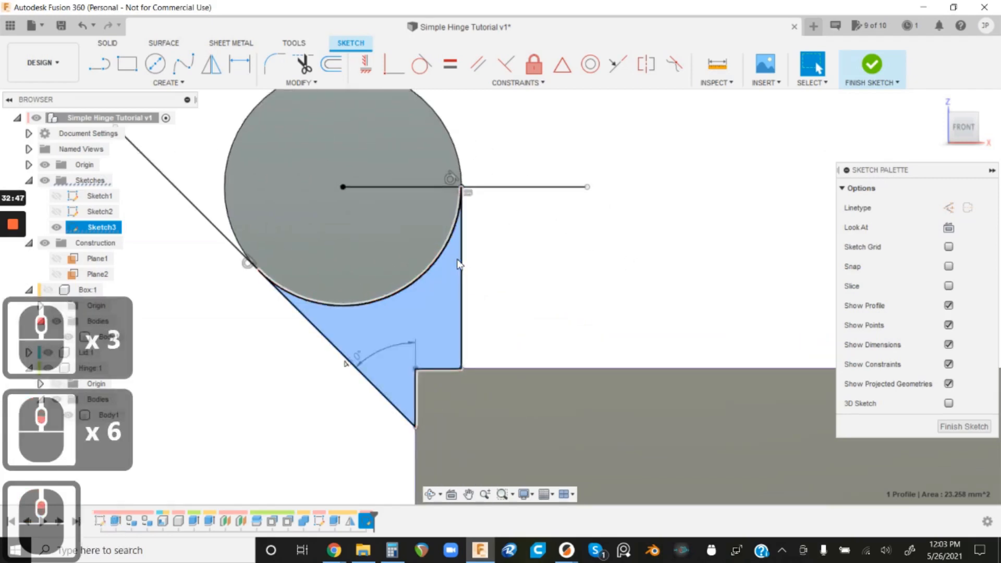
{"action": "scroll", "coordinate": [444, 282], "scroll_direction": "down", "scroll_amount": 8}
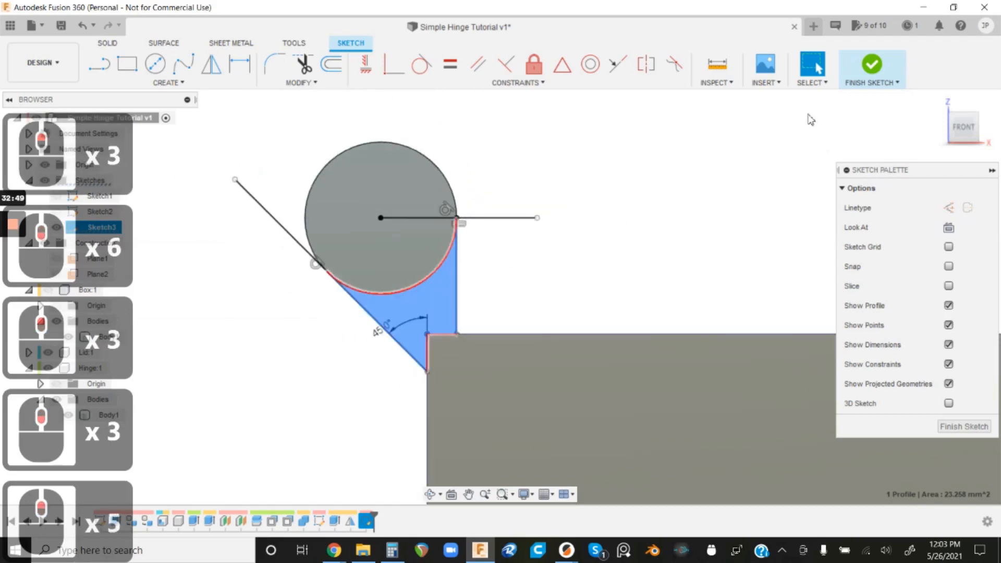
{"action": "left_click", "coordinate": [871, 64]}
{"action": "middle_click_drag", "start_coordinate": [637, 234], "coordinate": [594, 243], "text": "shift"}
{"action": "left_click", "coordinate": [133, 64]}
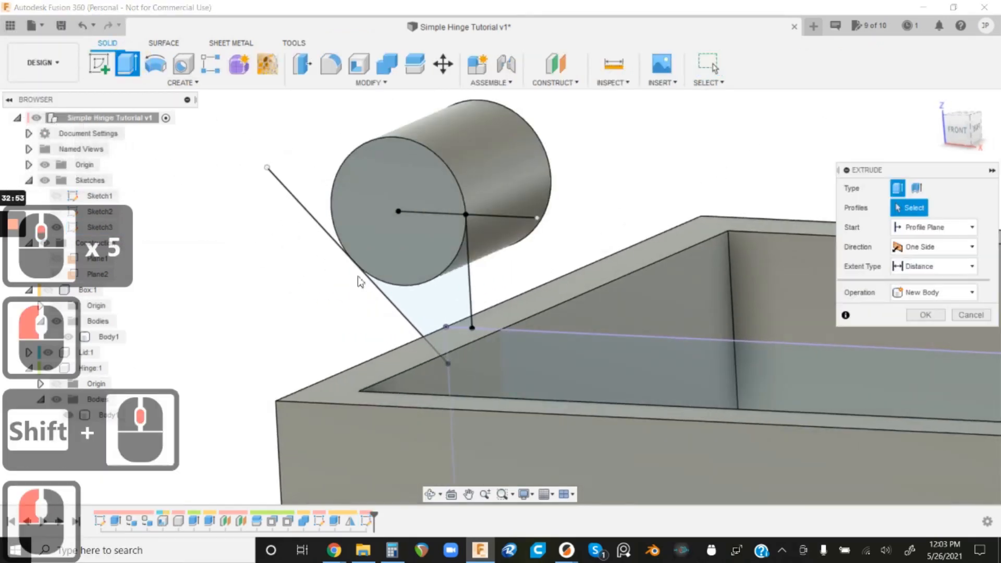
{"action": "left_click", "coordinate": [445, 292]}
{"action": "middle_click_drag", "start_coordinate": [412, 285], "coordinate": [487, 297], "text": "shift"}
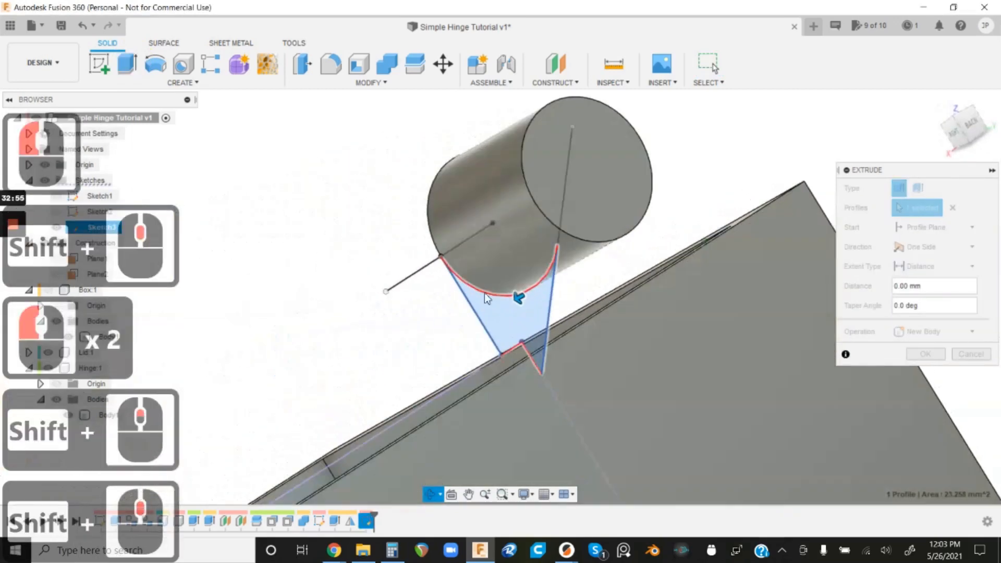
{"action": "left_click_drag", "start_coordinate": [518, 295], "coordinate": [625, 236]}
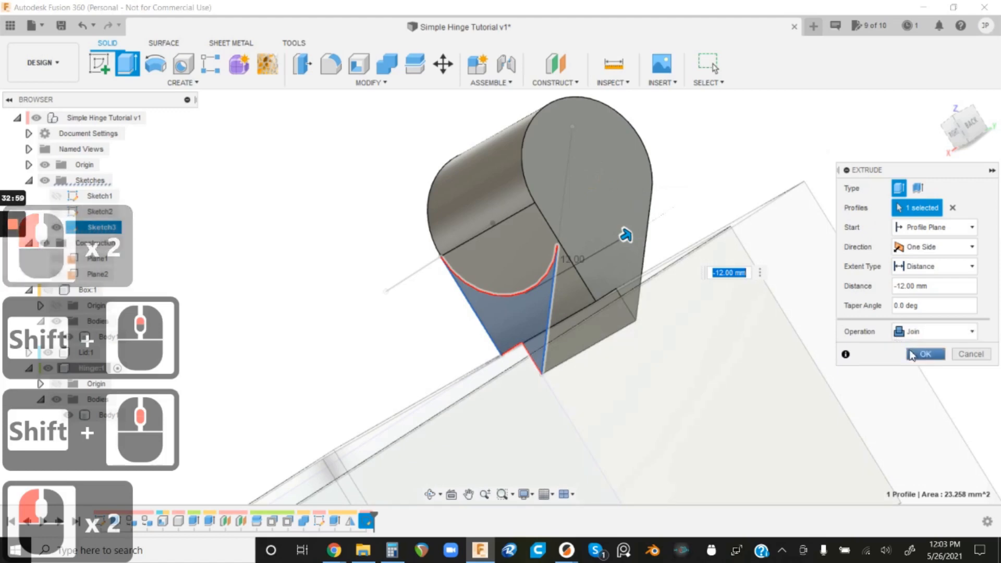
{"action": "left_click", "coordinate": [925, 354]}
- Offset the vertical inner face of the lid's hinge support outward by 2.10 mm with Press Pull
{"action": "middle_click_drag", "start_coordinate": [900, 346], "coordinate": [463, 245], "text": "shift"}
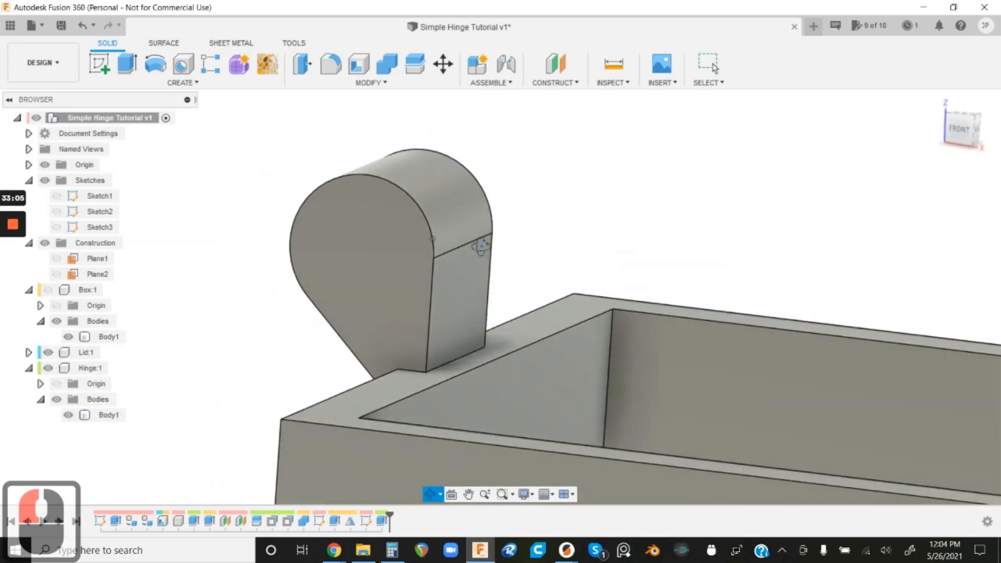
{"action": "left_click", "coordinate": [301, 67]}
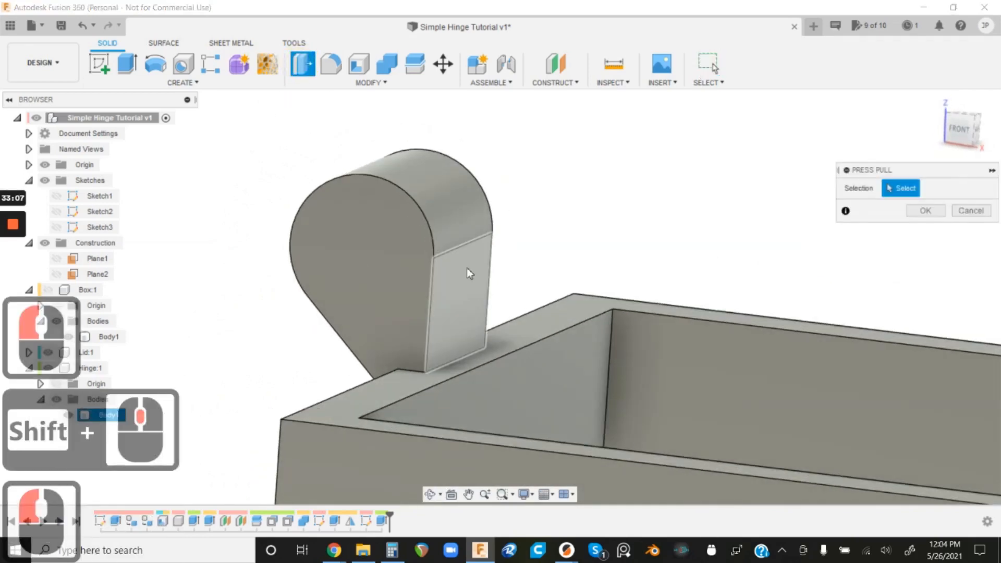
{"action": "double_click", "coordinate": [474, 291]}
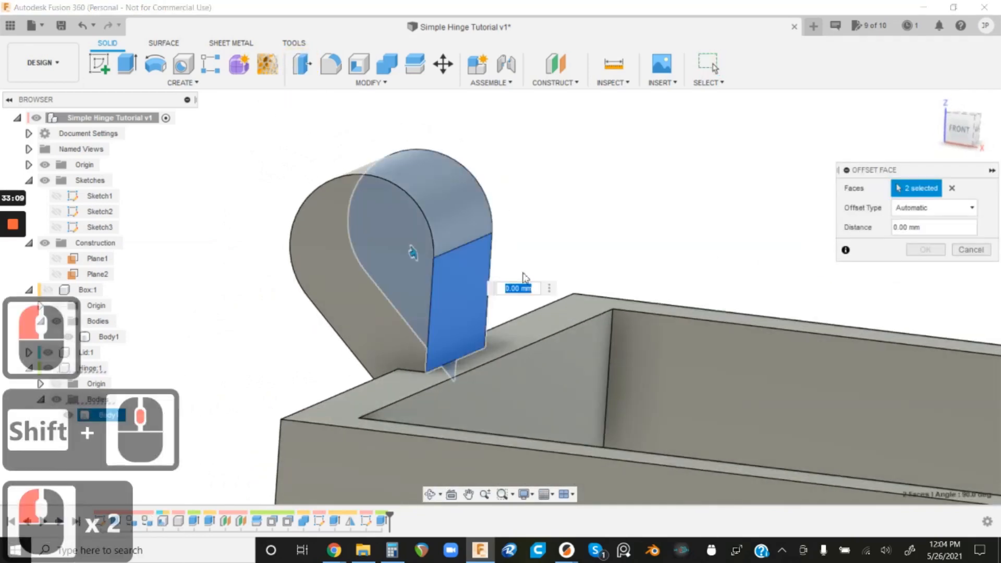
{"action": "middle_click_drag", "start_coordinate": [577, 205], "coordinate": [411, 241], "text": "shift"}
{"action": "left_click", "coordinate": [299, 189]}
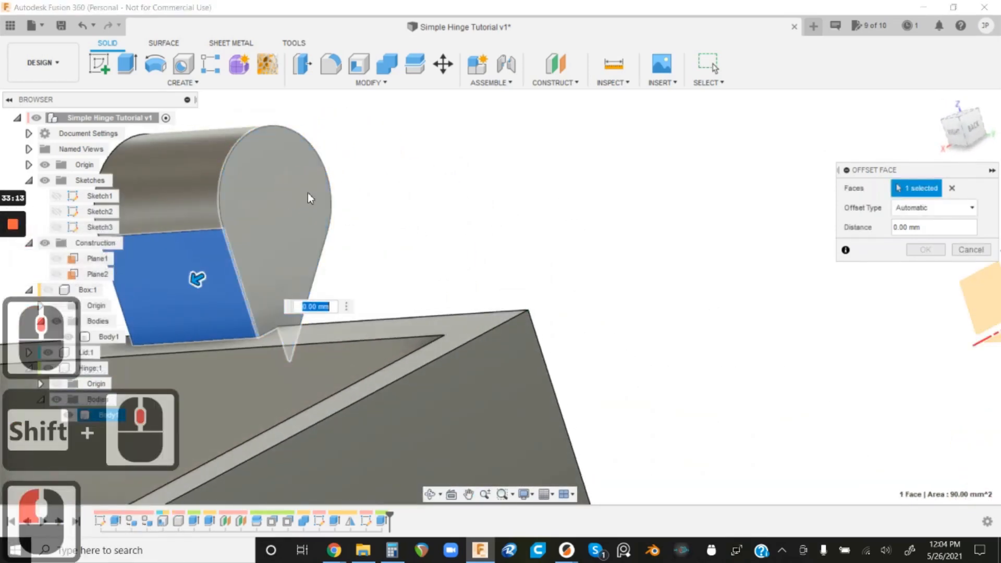
{"action": "left_click_drag", "start_coordinate": [202, 277], "coordinate": [190, 284]}
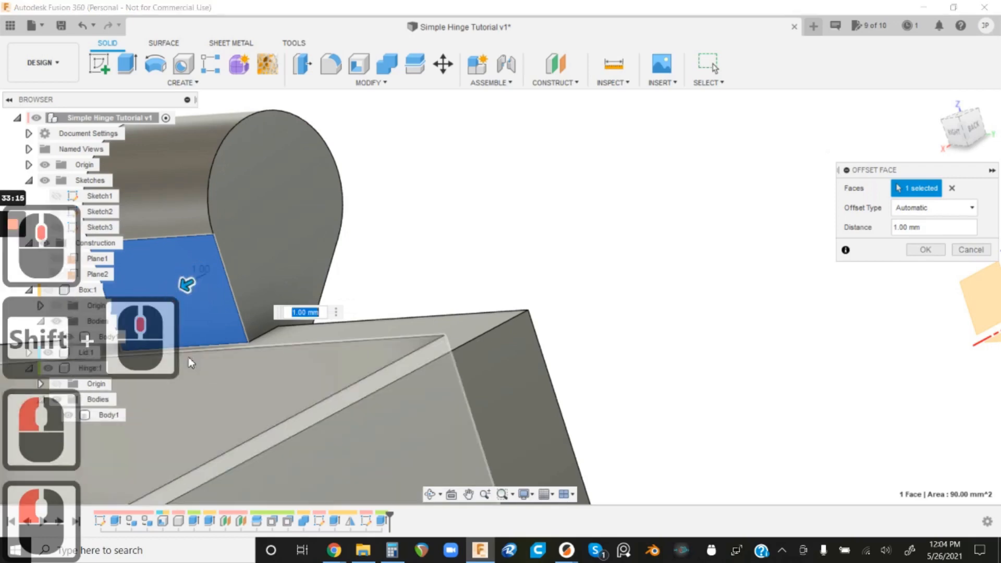
{"action": "left_click_drag", "start_coordinate": [211, 371], "coordinate": [211, 371]}
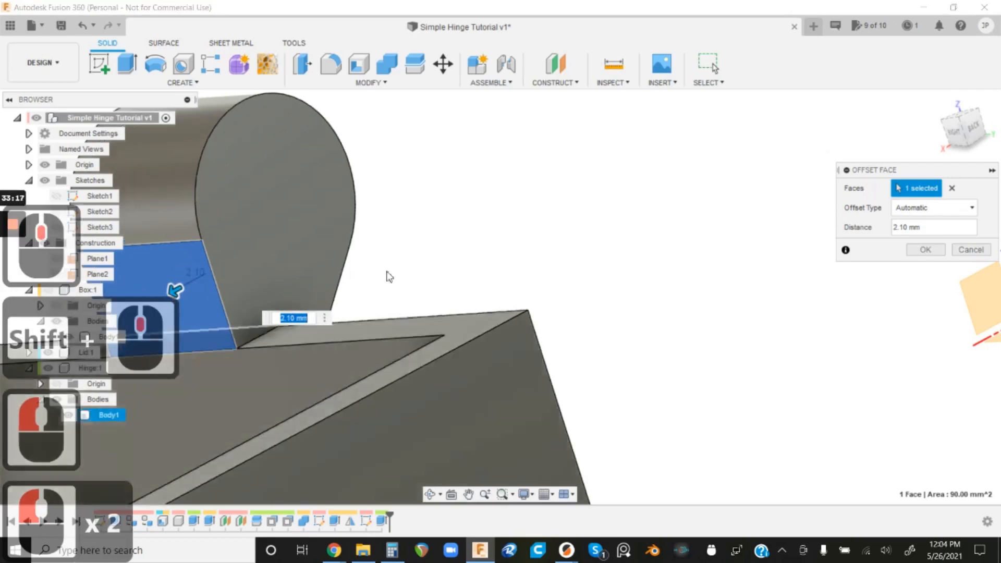
{"action": "middle_click_drag", "start_coordinate": [389, 275], "coordinate": [582, 208], "text": "shift"}
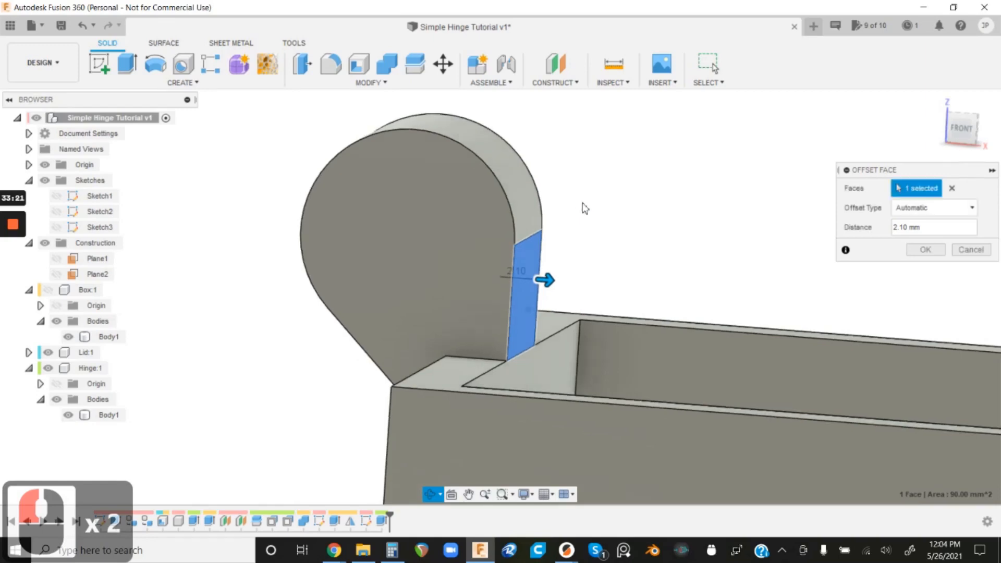
{"action": "left_click", "coordinate": [938, 252]}
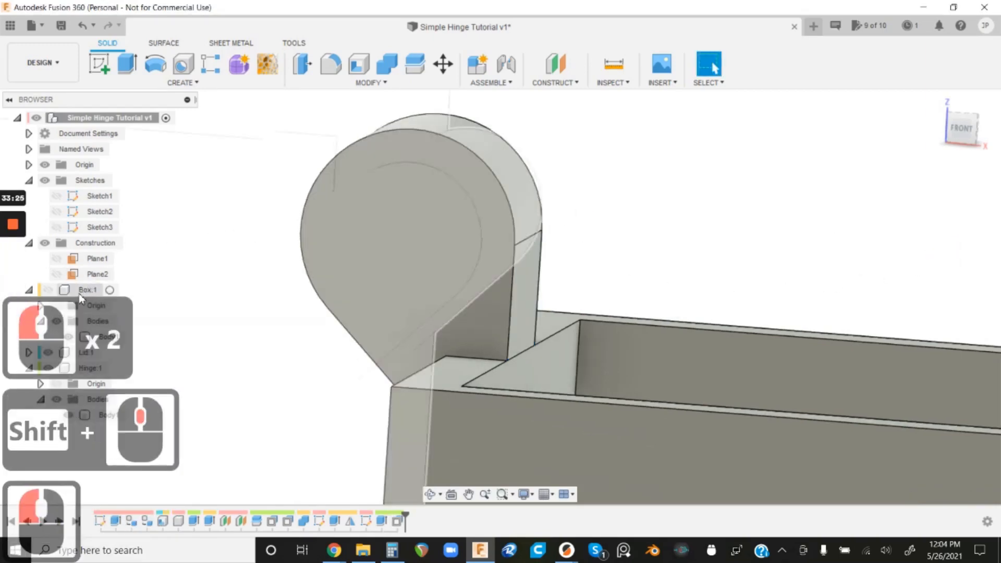
- Show the hidden box component again beside the lid's hinge support
{"action": "left_click", "coordinate": [48, 289]}
{"action": "scroll", "coordinate": [467, 186], "scroll_direction": "down", "scroll_amount": 3}
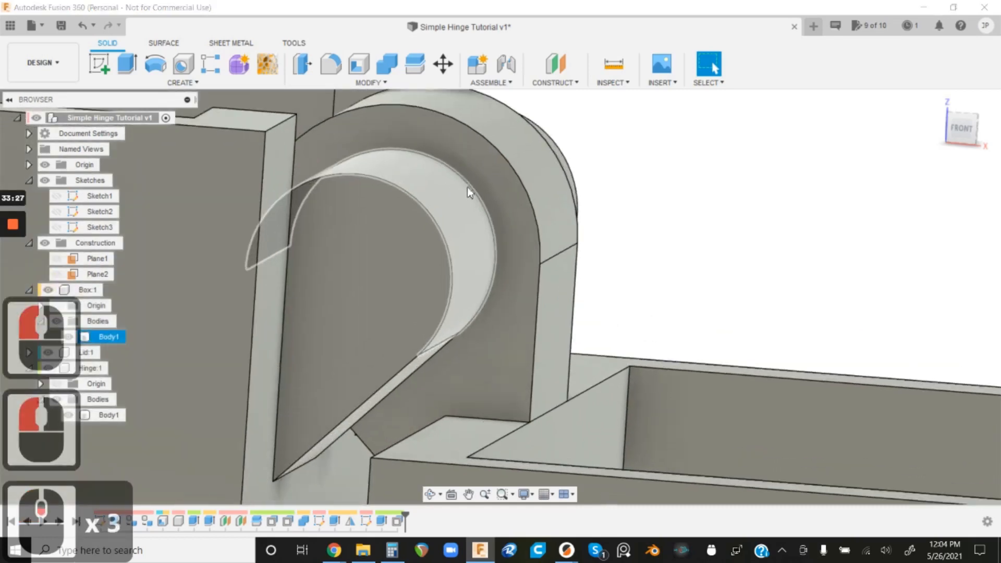
- Examine the clearances between the hinge cylinders, their supports, the box and the lid from the right, front and home views
{"action": "scroll", "coordinate": [602, 225], "scroll_direction": "down", "scroll_amount": 9}
{"action": "middle_click_drag", "start_coordinate": [602, 225], "coordinate": [559, 227], "text": "shift"}
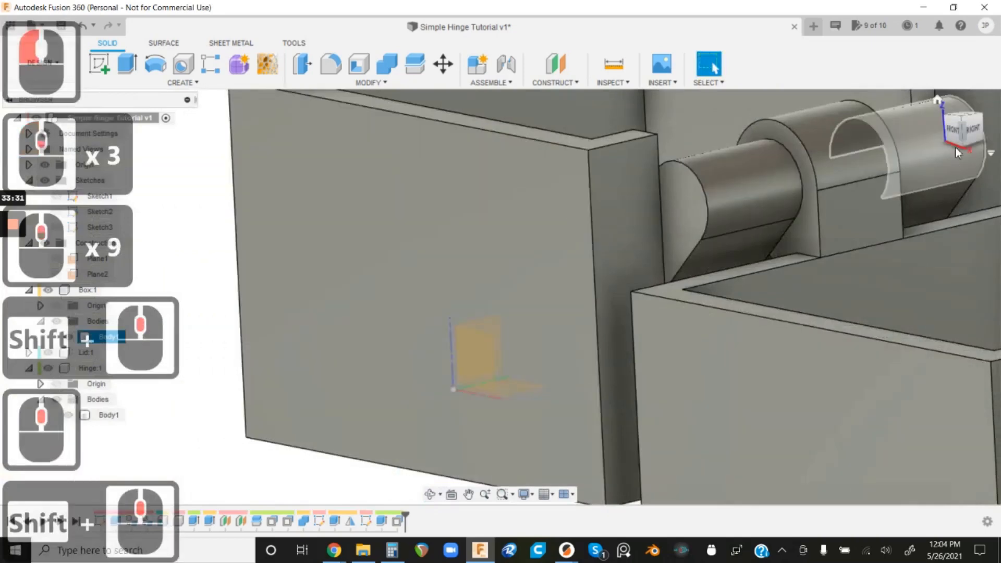
{"action": "left_click", "coordinate": [971, 129]}
{"action": "middle_click_drag", "start_coordinate": [851, 258], "coordinate": [393, 272]}
{"action": "scroll", "coordinate": [676, 297], "scroll_direction": "up", "scroll_amount": 4}
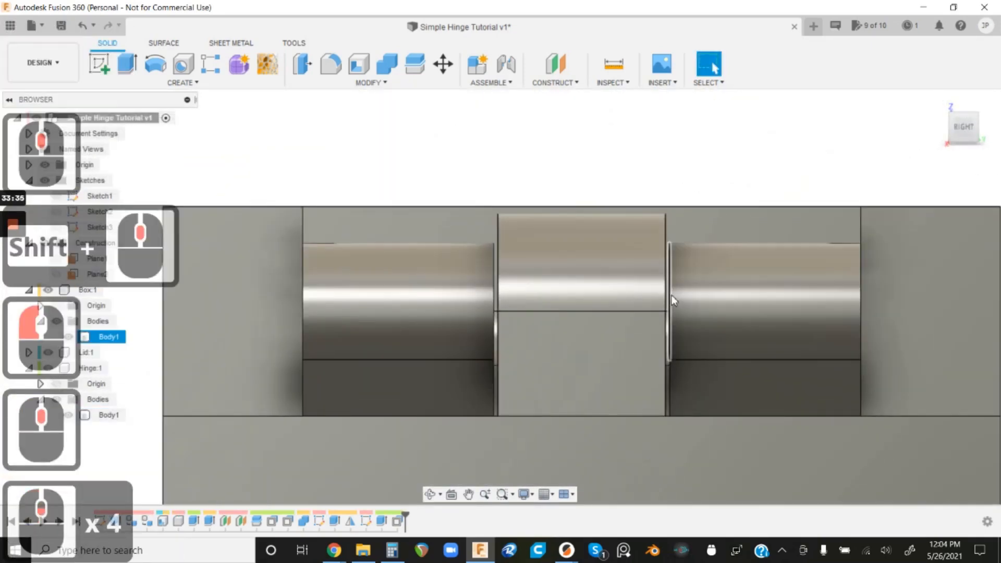
{"action": "scroll", "coordinate": [671, 295], "scroll_direction": "up", "scroll_amount": 4}
{"action": "middle_click_drag", "start_coordinate": [445, 243], "coordinate": [786, 195], "text": "shift"}
{"action": "left_click", "coordinate": [950, 134]}
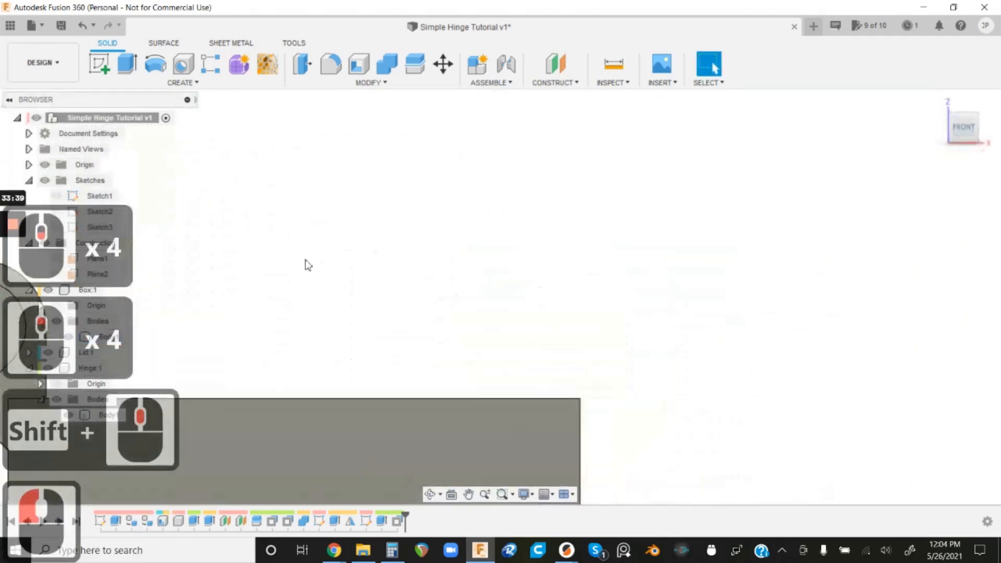
{"action": "scroll", "coordinate": [540, 250], "scroll_direction": "down", "scroll_amount": 2}
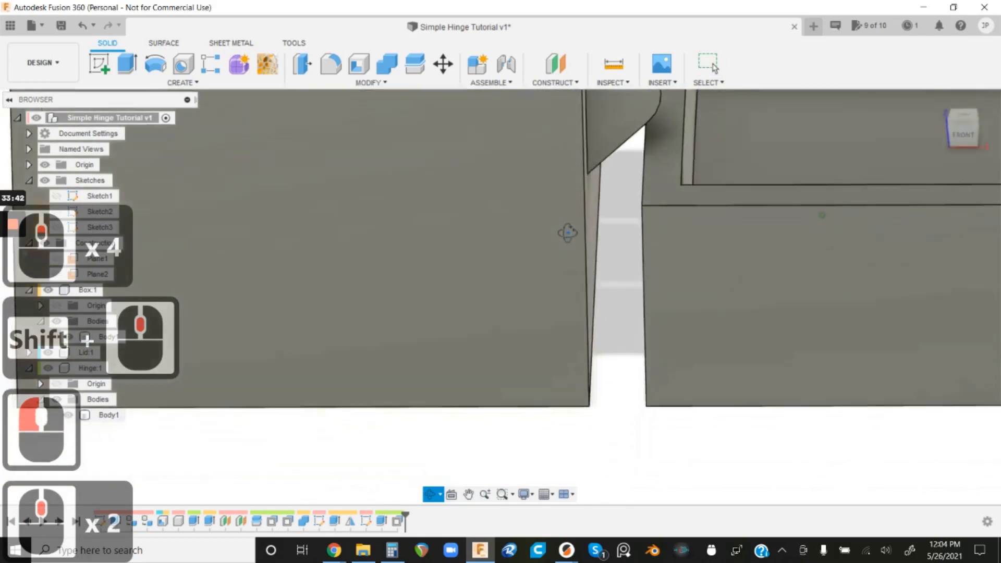
{"action": "middle_click_drag", "start_coordinate": [566, 230], "coordinate": [501, 393], "text": "shift"}
{"action": "scroll", "coordinate": [501, 393], "scroll_direction": "up", "scroll_amount": 1}
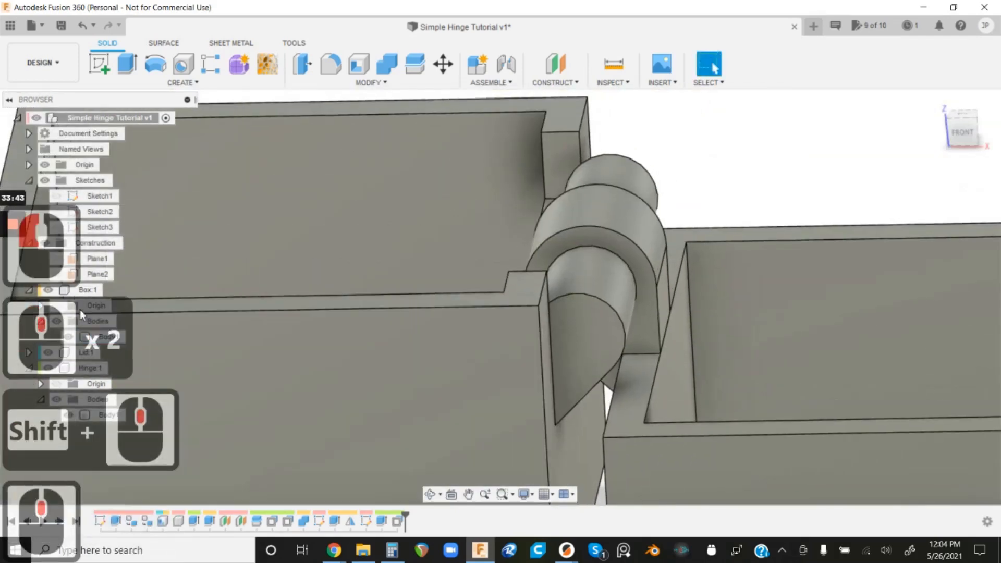
{"action": "left_click", "coordinate": [271, 244]}
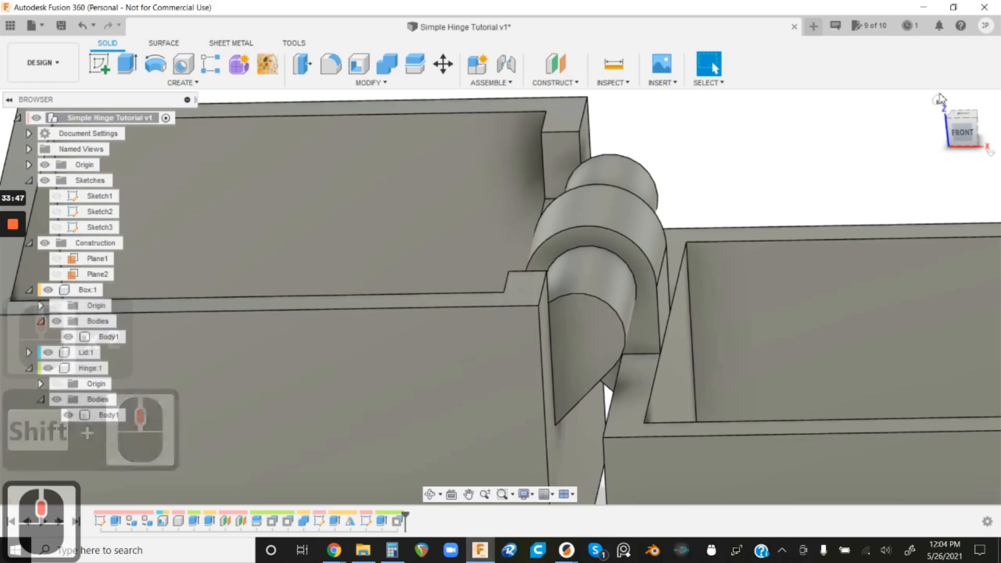
{"action": "left_click", "coordinate": [937, 99]}
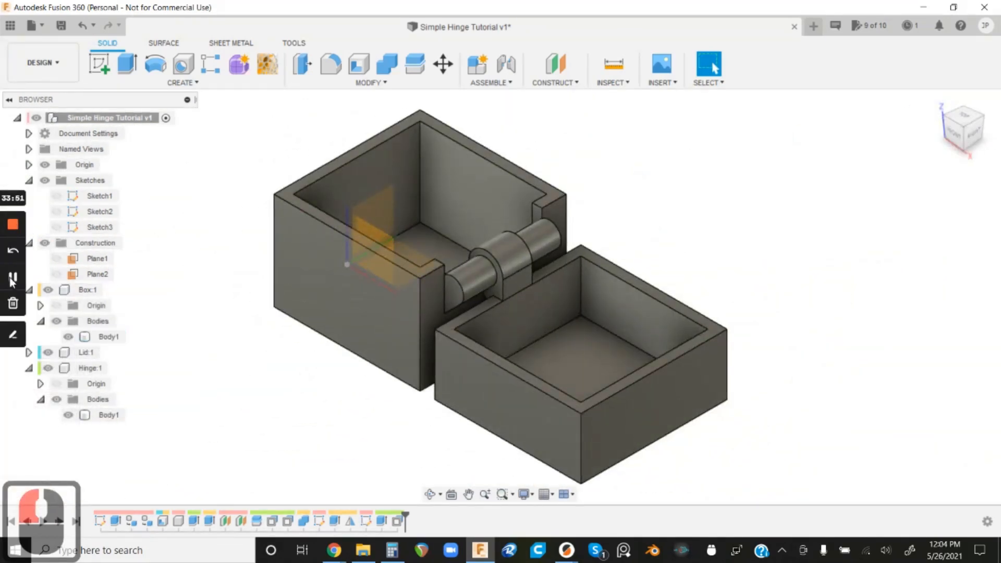
{"action": "left_click", "coordinate": [13, 278]}
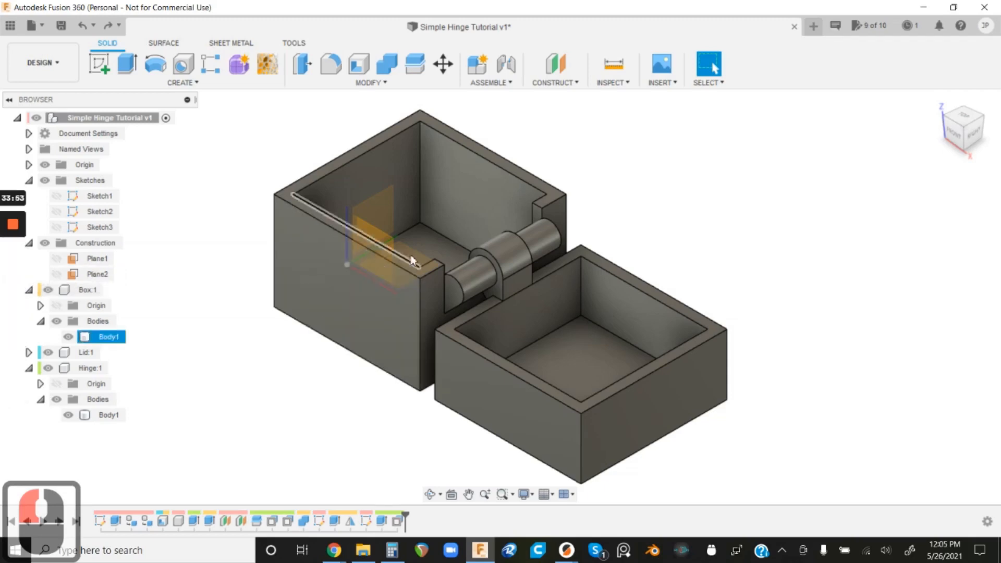
- Undo the re-showing of the box component and the Press Pull offset on the lid's hinge support
{"action": "scroll", "coordinate": [506, 248], "scroll_direction": "down", "scroll_amount": 5}
{"action": "scroll", "coordinate": [505, 248], "scroll_direction": "up", "scroll_amount": 8}
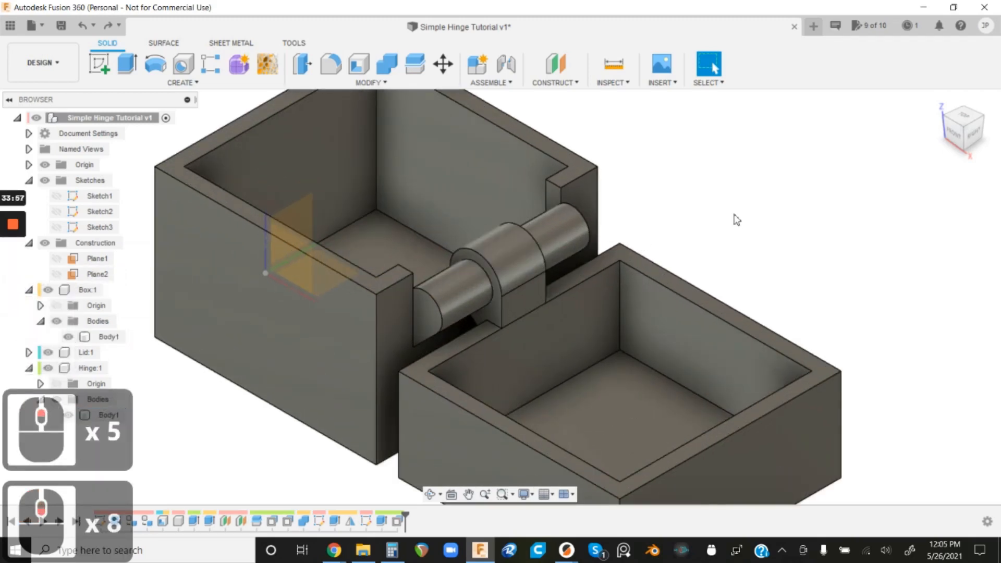
{"action": "key", "text": "ctrl+z"}
{"action": "key", "text": "ctrl+z"}
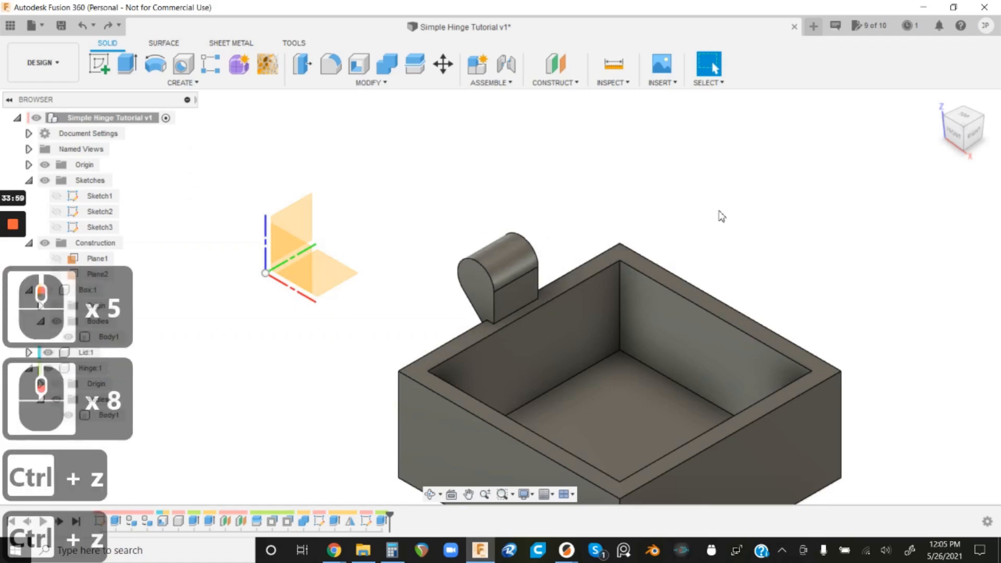
- Reopen the lid support sketch for editing and project the lid's inner wall face nearest the hinge into it
{"action": "scroll", "coordinate": [505, 304], "scroll_direction": "down", "scroll_amount": 5}
{"action": "scroll", "coordinate": [506, 304], "scroll_direction": "up", "scroll_amount": 8}
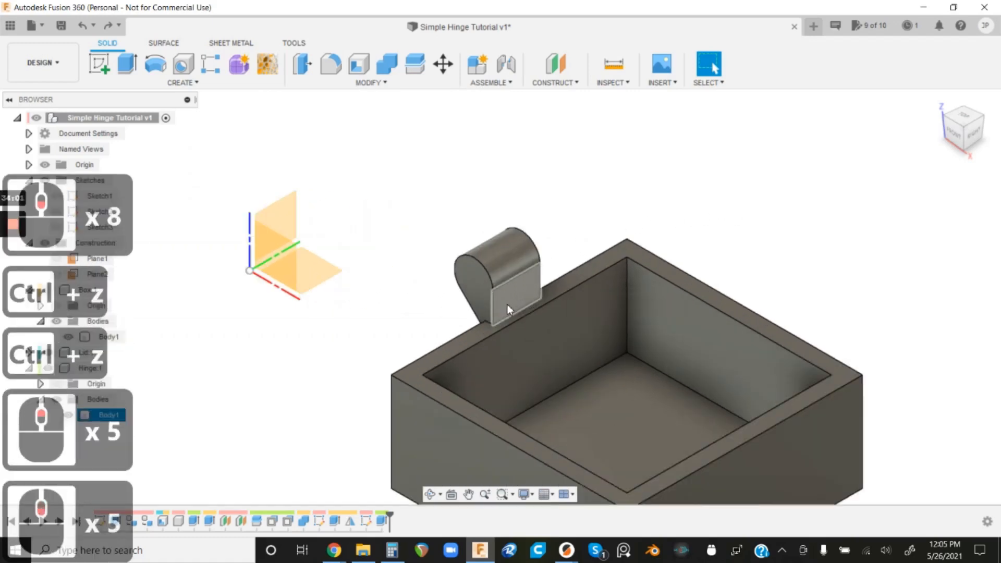
{"action": "left_click", "coordinate": [955, 140]}
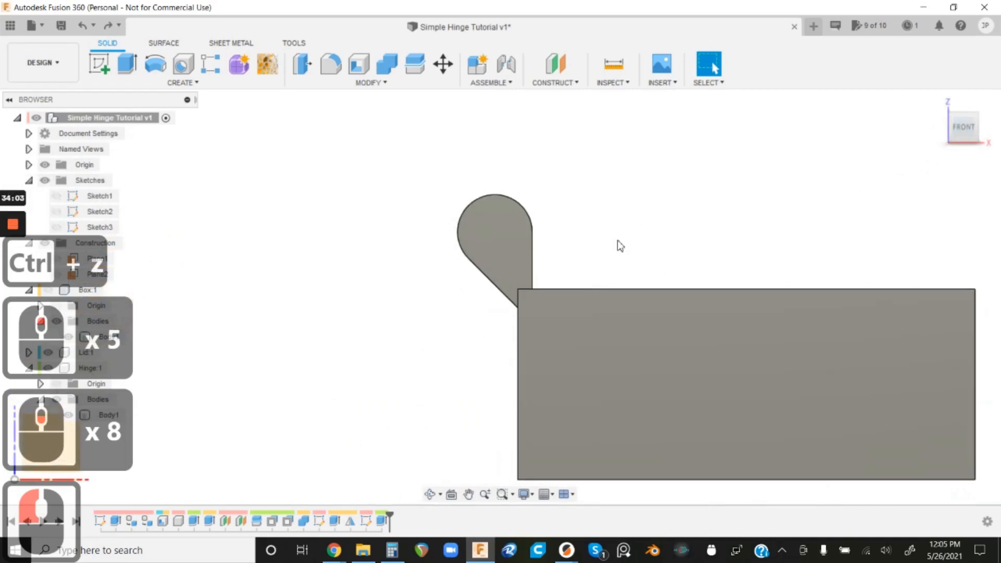
{"action": "right_click", "coordinate": [367, 520]}
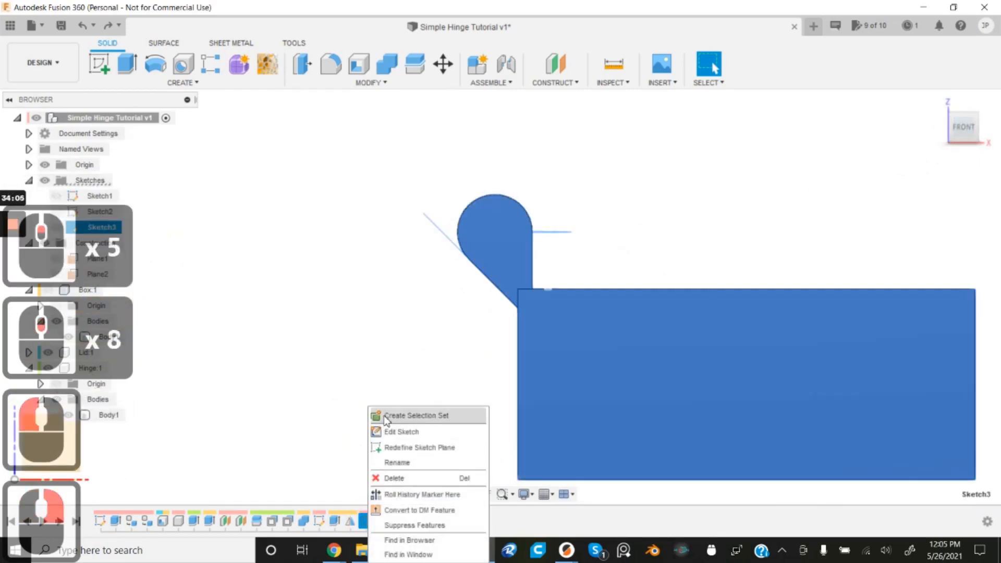
{"action": "left_click", "coordinate": [392, 429]}
{"action": "mouse_move", "coordinate": [639, 230]}
{"action": "middle_mouse_down", "text": "shift"}
{"action": "mouse_move", "coordinate": [568, 320]}
{"action": "mouse_move", "coordinate": [537, 321]}
{"action": "middle_mouse_up", "text": "shift"}
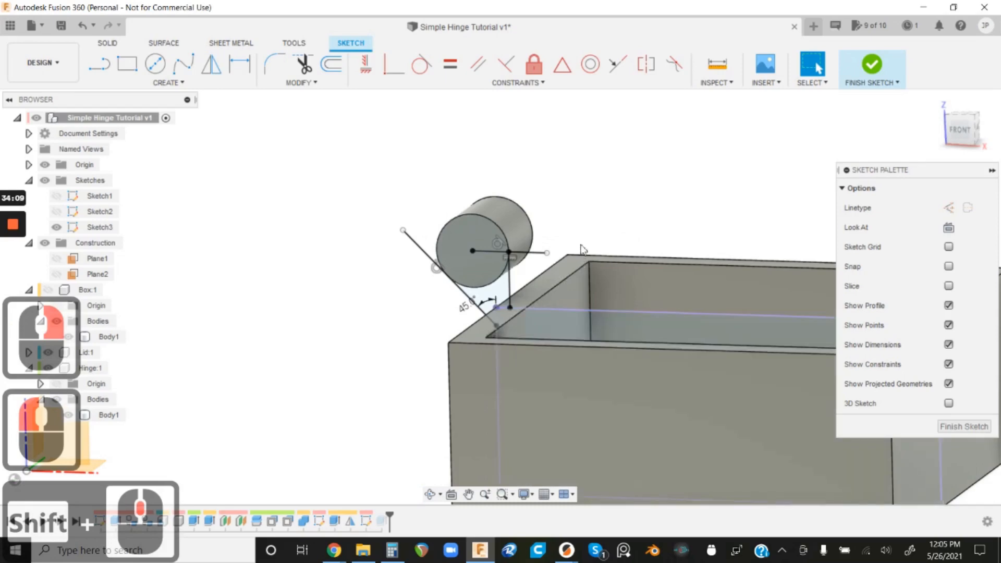
{"action": "key", "text": "p"}
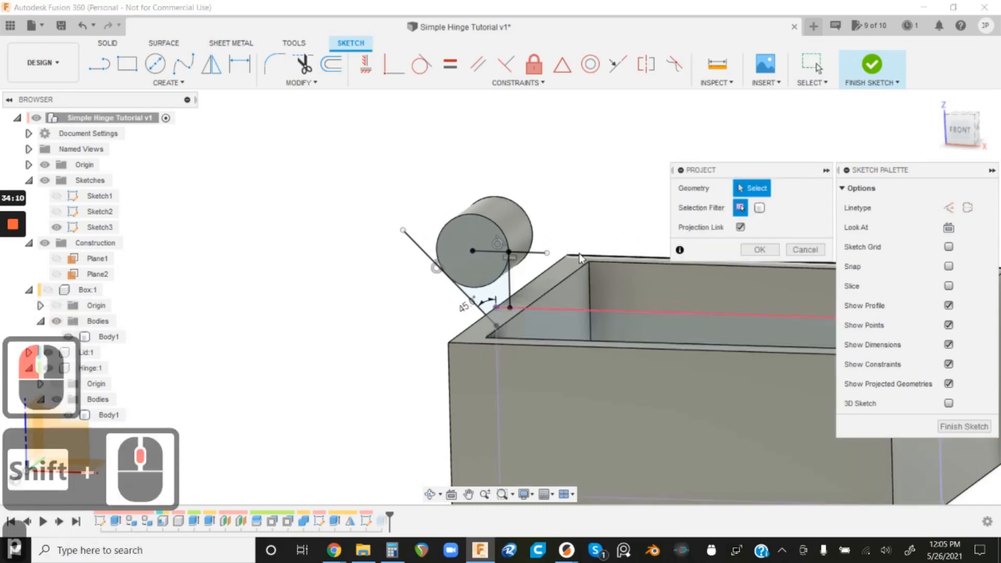
{"action": "left_click", "coordinate": [568, 298]}
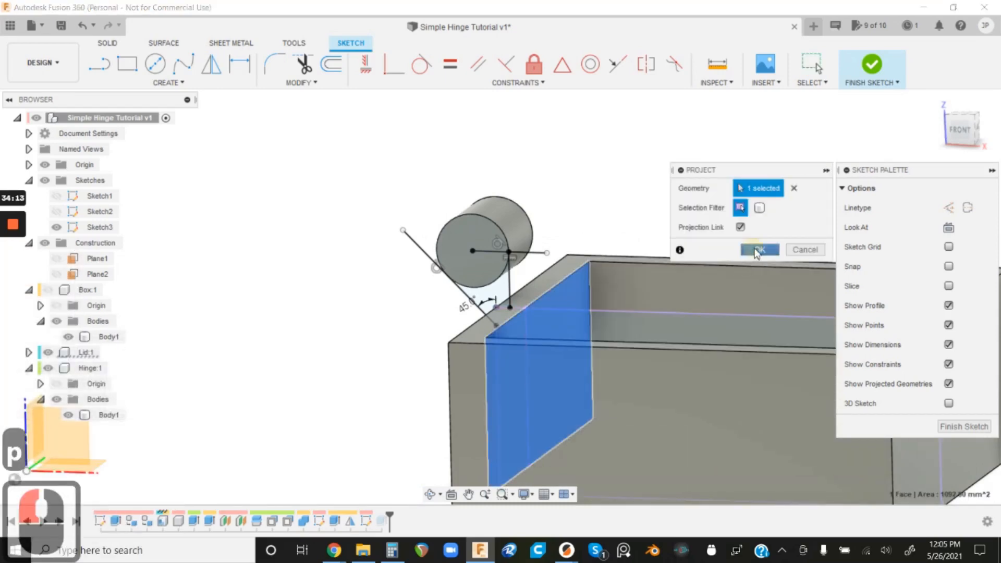
{"action": "left_click", "coordinate": [757, 251]}
{"action": "left_click", "coordinate": [961, 131]}
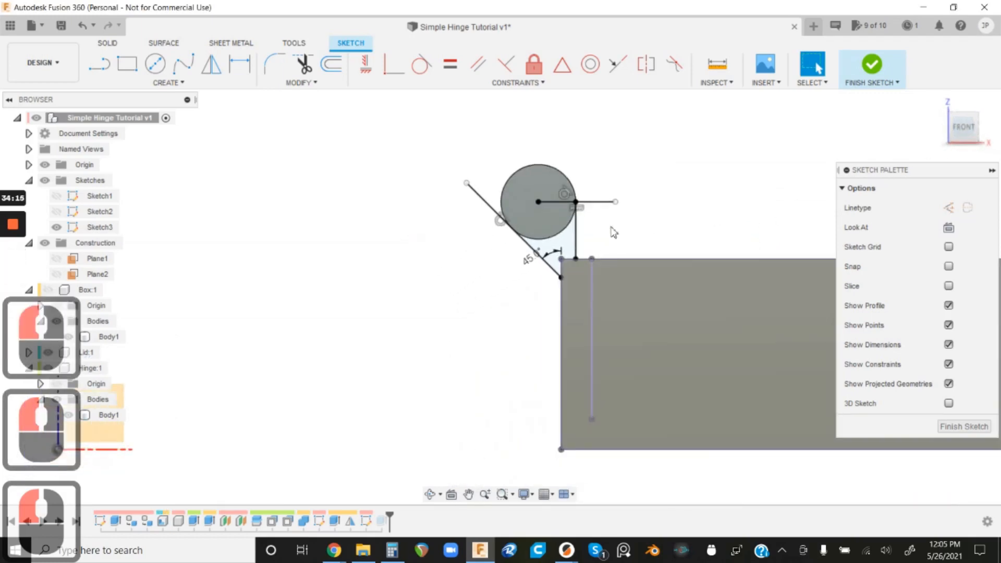
- Delete the vertical sketch line running from the hinge circle down to the lid's top edge
{"action": "scroll", "coordinate": [612, 229], "scroll_direction": "up", "scroll_amount": 9}
{"action": "scroll", "coordinate": [584, 238], "scroll_direction": "up", "scroll_amount": 2}
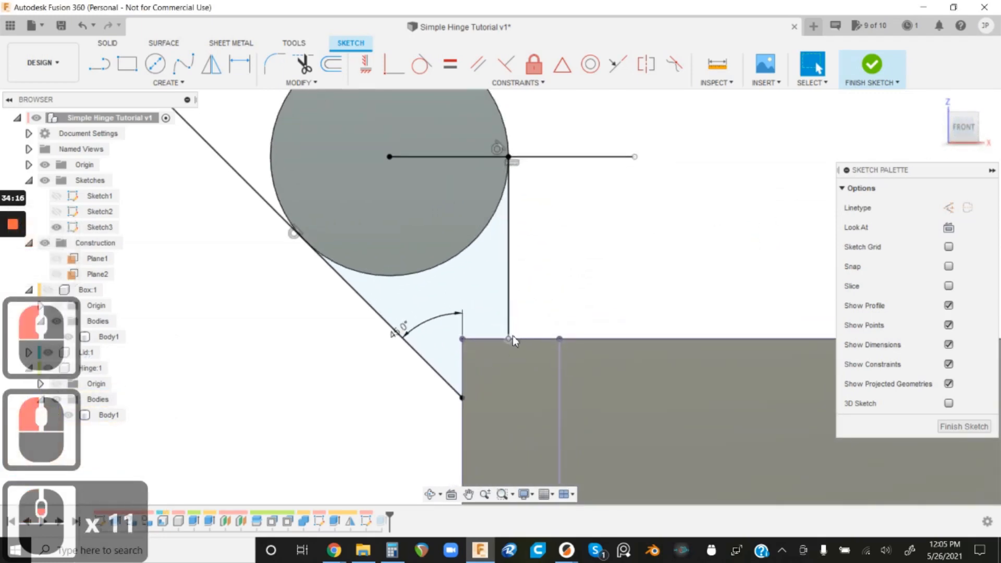
{"action": "left_click", "coordinate": [510, 304]}
{"action": "key", "text": "Delete"}
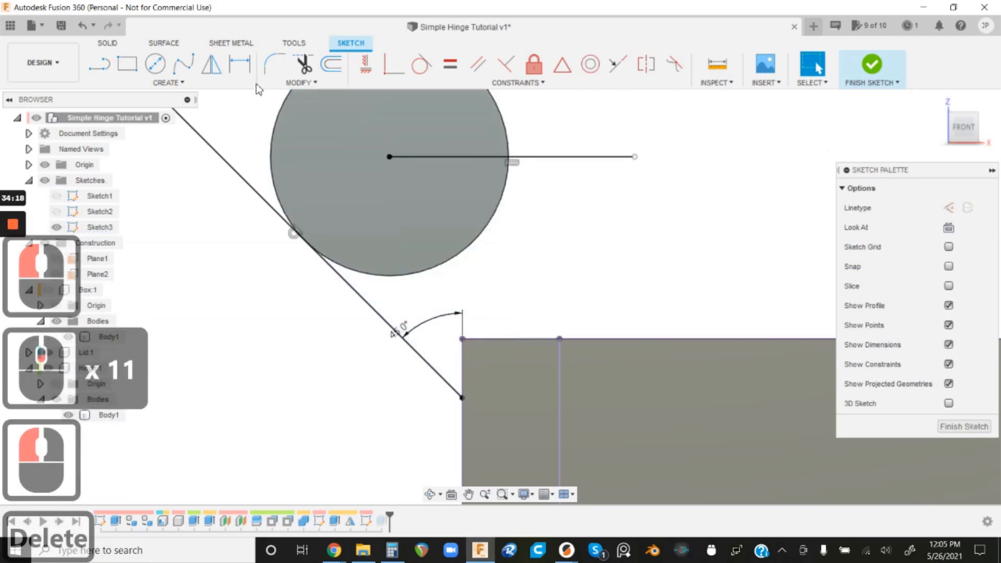
- Sketch a slanted line from where the horizontal line crosses the hinge circle to the upper end of the projected inner wall
{"action": "left_click", "coordinate": [99, 64]}
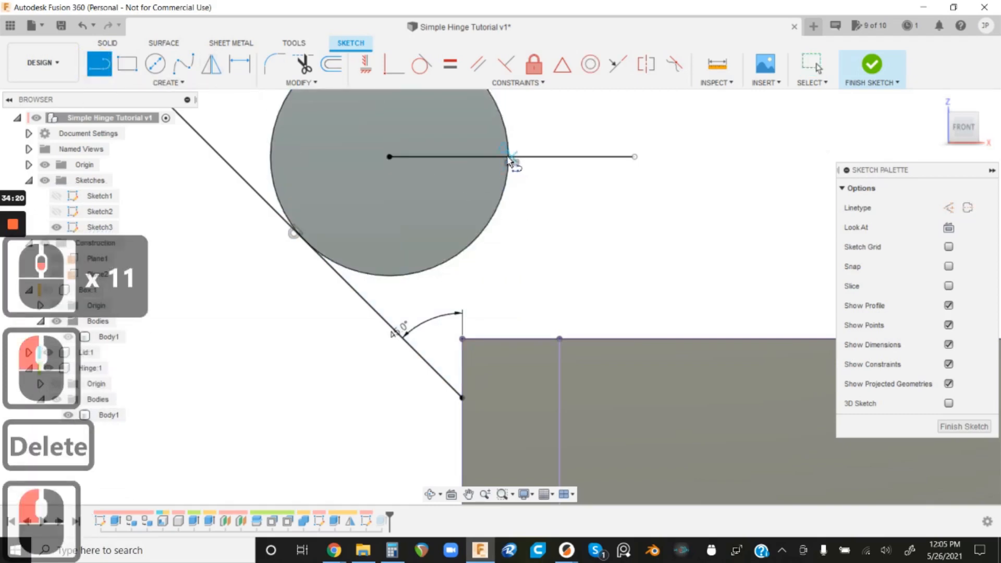
{"action": "scroll", "coordinate": [510, 161], "scroll_direction": "up", "scroll_amount": 11}
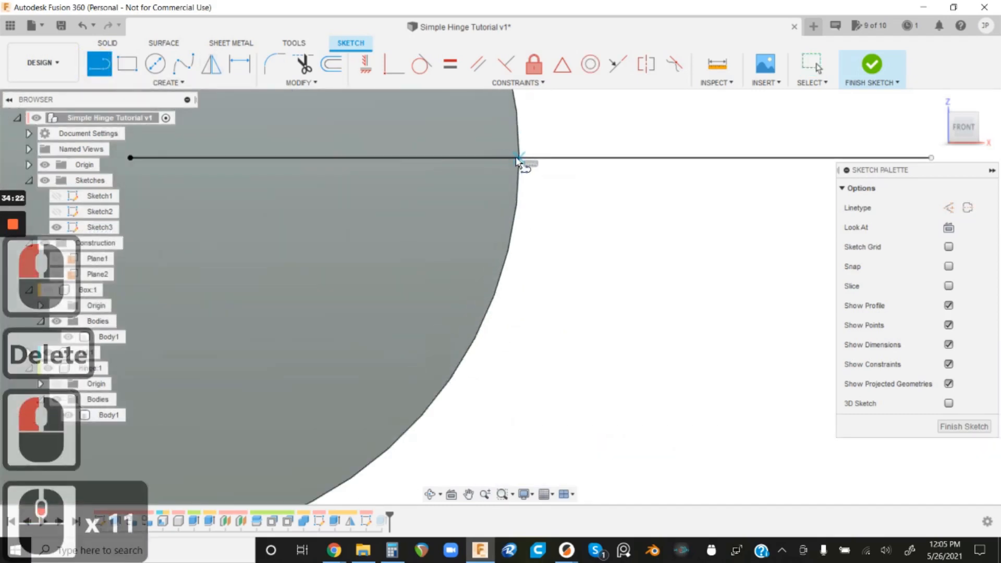
{"action": "left_click", "coordinate": [517, 161]}
{"action": "scroll", "coordinate": [520, 163], "scroll_direction": "down", "scroll_amount": 11}
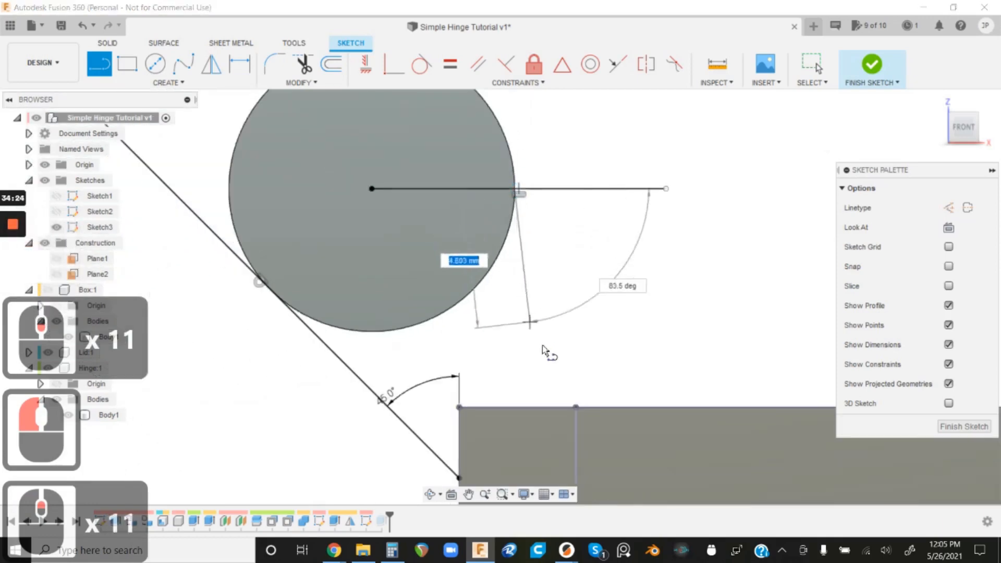
{"action": "left_click", "coordinate": [575, 407]}
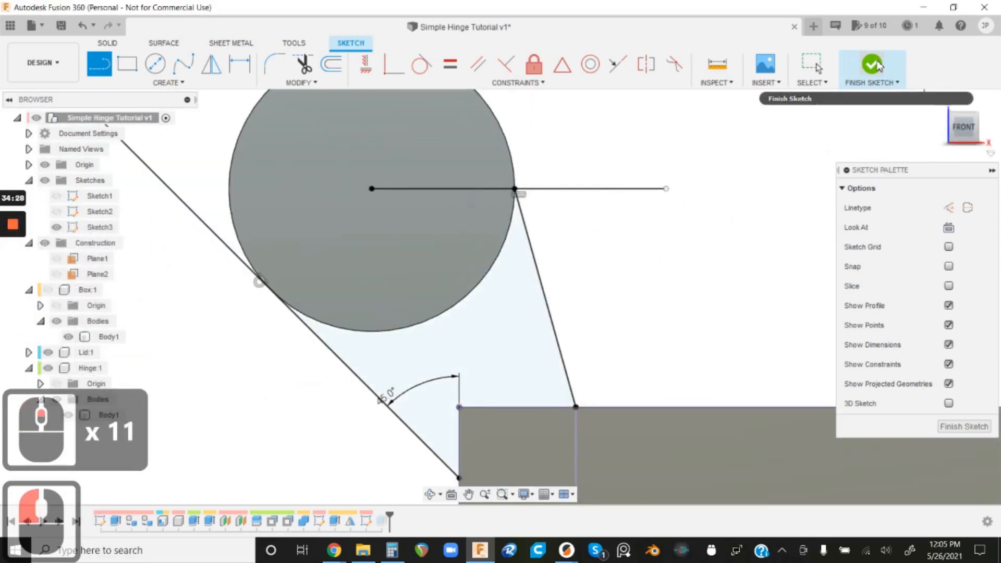
{"action": "scroll", "coordinate": [568, 161], "scroll_direction": "down", "scroll_amount": 3}
{"action": "key", "text": "Escape"}
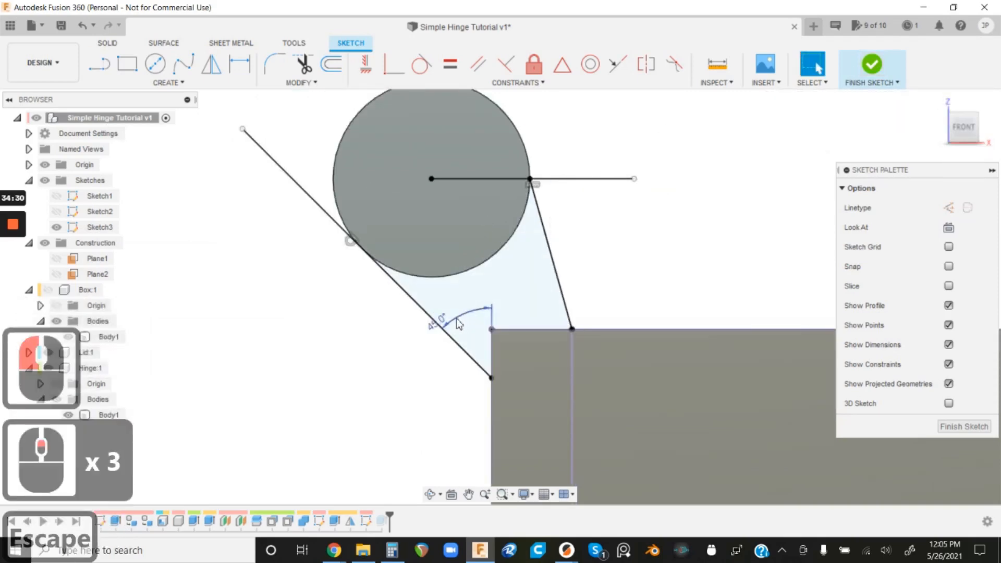
- Delete the 45° angle dimension, lower the tangent line's end point along the lid's outer wall, and finish the sketch
{"action": "left_click", "coordinate": [442, 329]}
{"action": "key", "text": "Delete"}
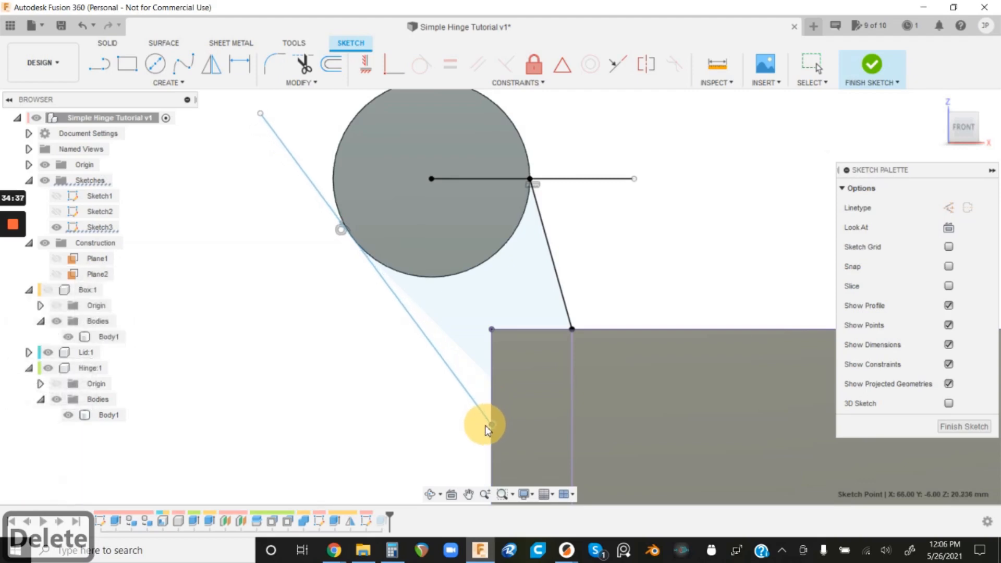
{"action": "left_click", "coordinate": [488, 426]}
{"action": "left_click", "coordinate": [868, 67]}
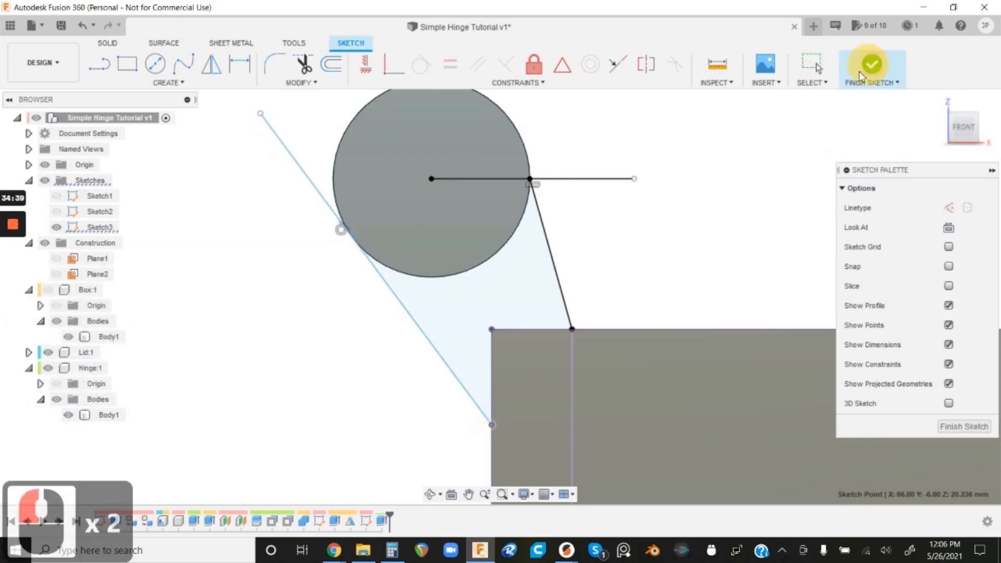
- Make the hidden box component visible next to the reshaped lid support
{"action": "scroll", "coordinate": [579, 206], "scroll_direction": "down", "scroll_amount": 5}
{"action": "middle_click_drag", "start_coordinate": [619, 222], "coordinate": [538, 249]}
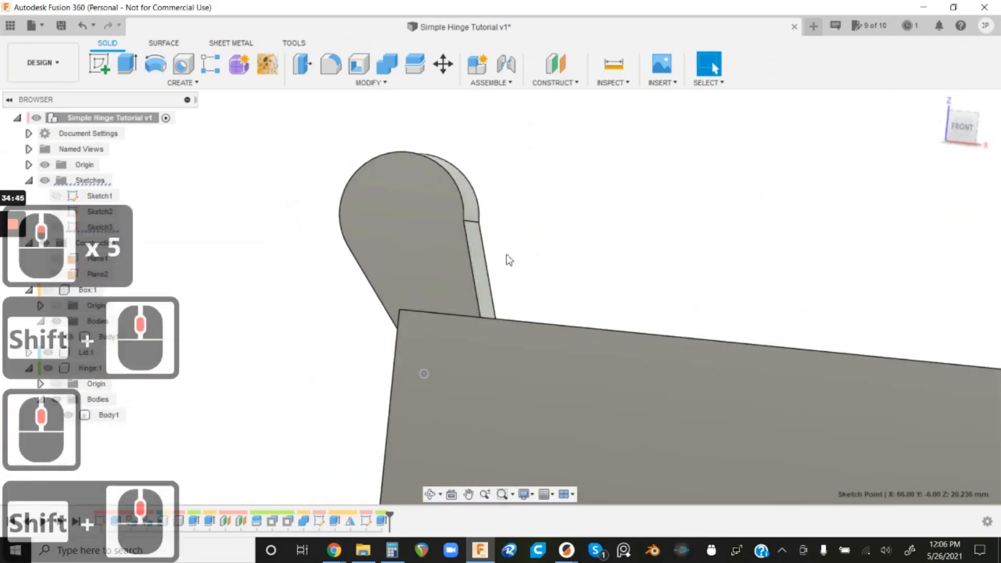
{"action": "left_click", "coordinate": [48, 290]}
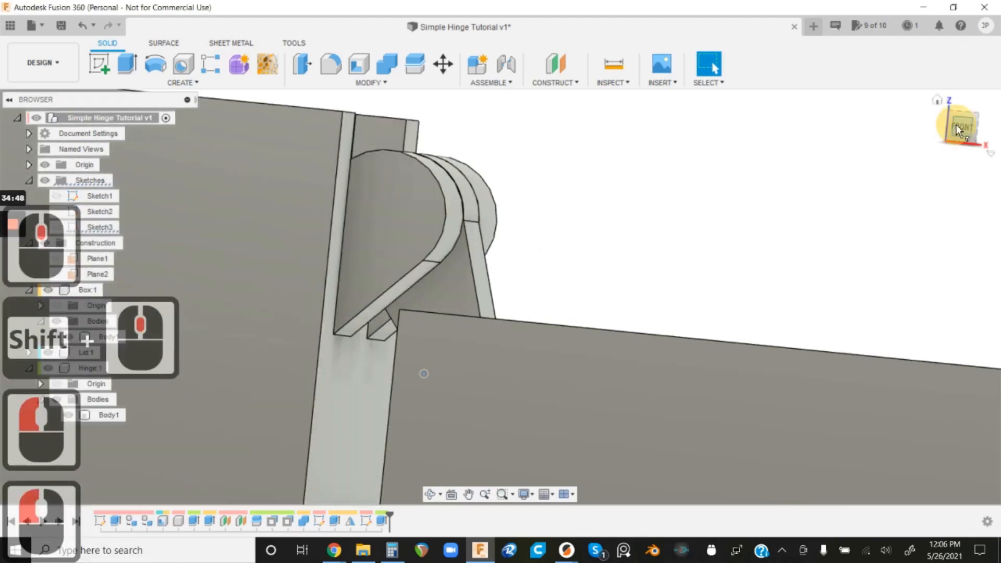
- Examine how the widened lid support and the hinge cylinders fit between the box and the lid
{"action": "left_click", "coordinate": [962, 127]}
{"action": "middle_click_drag", "start_coordinate": [659, 190], "coordinate": [636, 211], "text": "shift"}
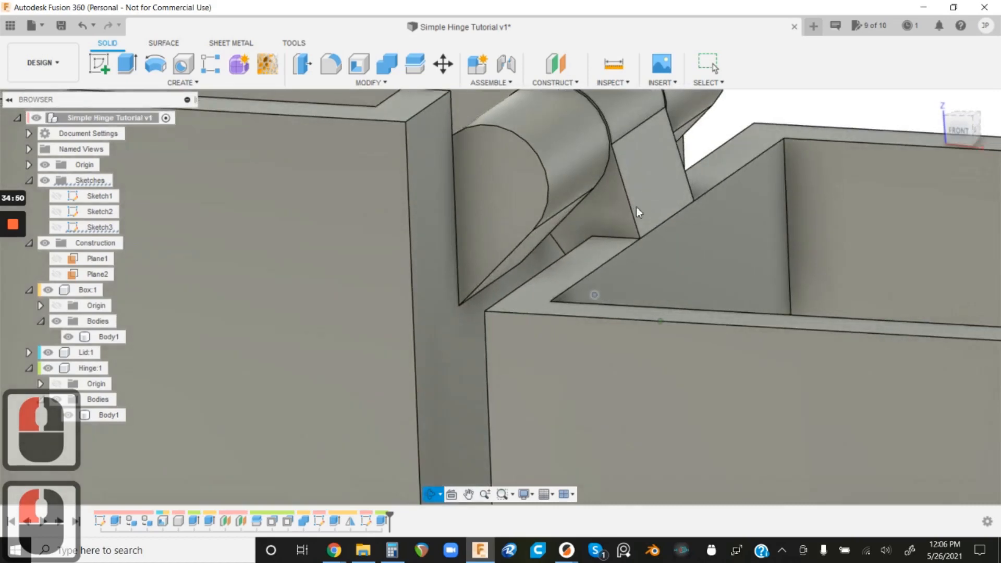
{"action": "scroll", "coordinate": [637, 212], "scroll_direction": "up", "scroll_amount": 4}
{"action": "scroll", "coordinate": [636, 207], "scroll_direction": "down", "scroll_amount": 14}
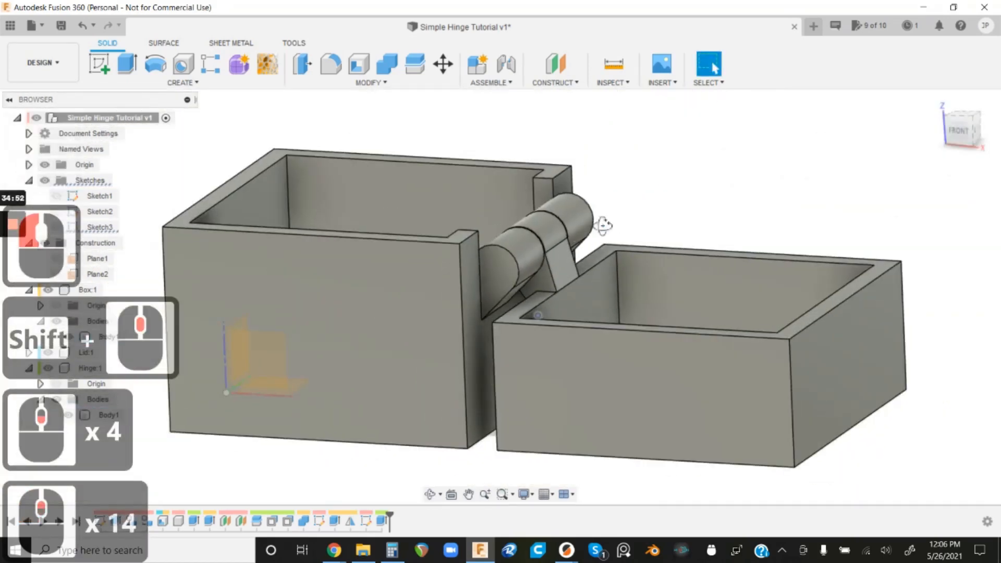
{"action": "middle_click_drag", "start_coordinate": [500, 334], "coordinate": [591, 264], "text": "shift"}
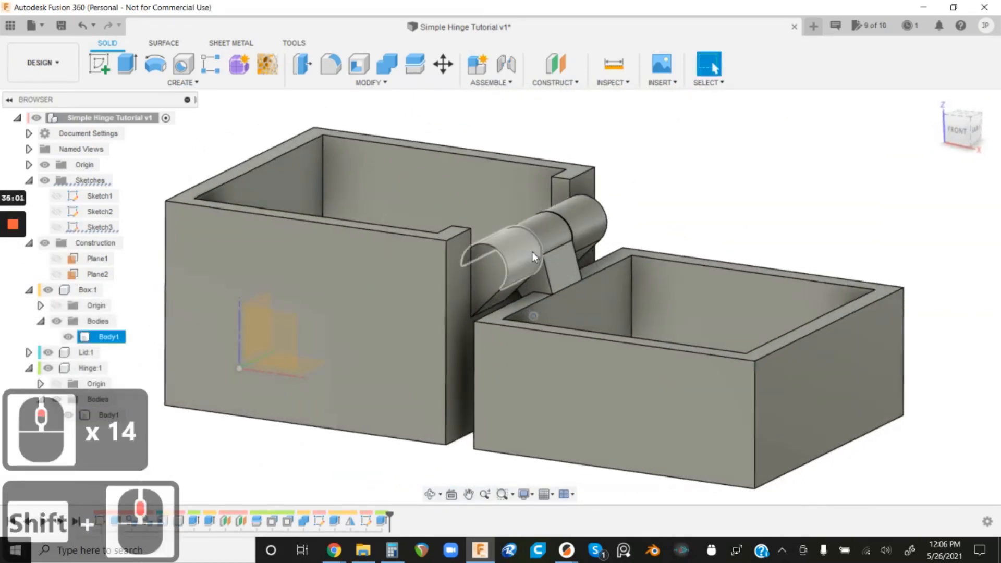
{"action": "scroll", "coordinate": [573, 246], "scroll_direction": "down", "scroll_amount": 4}
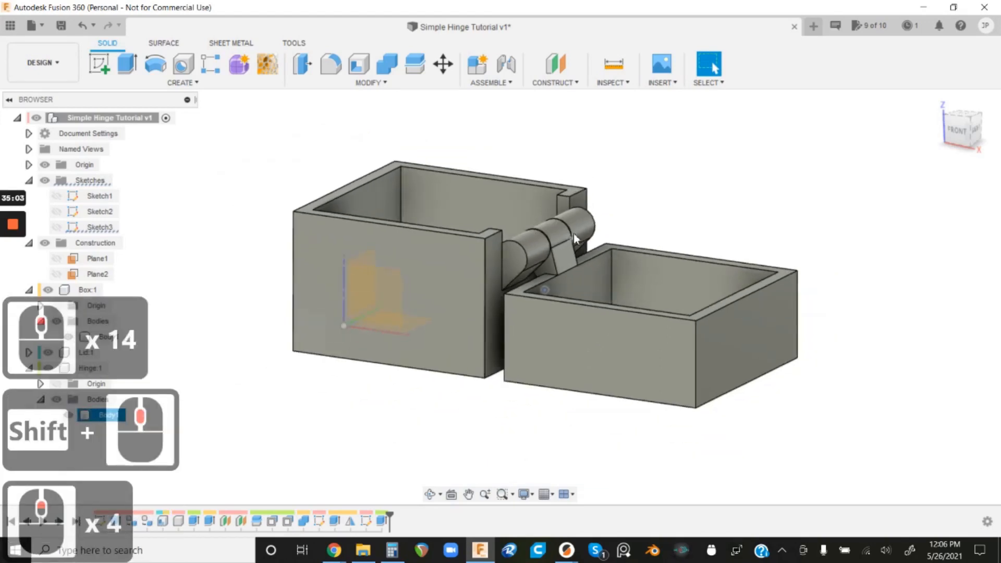
{"action": "scroll", "coordinate": [574, 230], "scroll_direction": "up", "scroll_amount": 4}
{"action": "scroll", "coordinate": [508, 232], "scroll_direction": "up", "scroll_amount": 4}
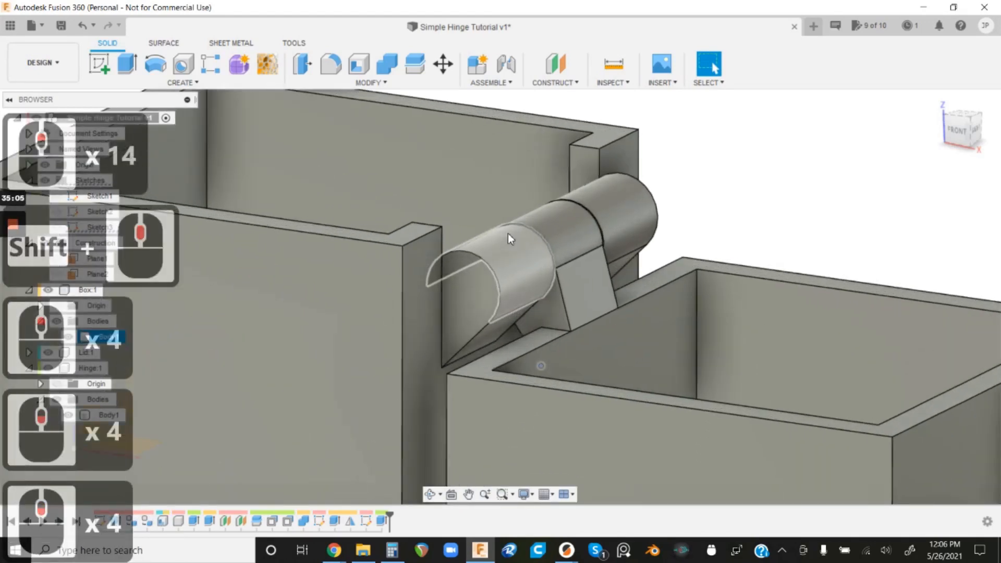
{"action": "scroll", "coordinate": [508, 233], "scroll_direction": "down", "scroll_amount": 4}
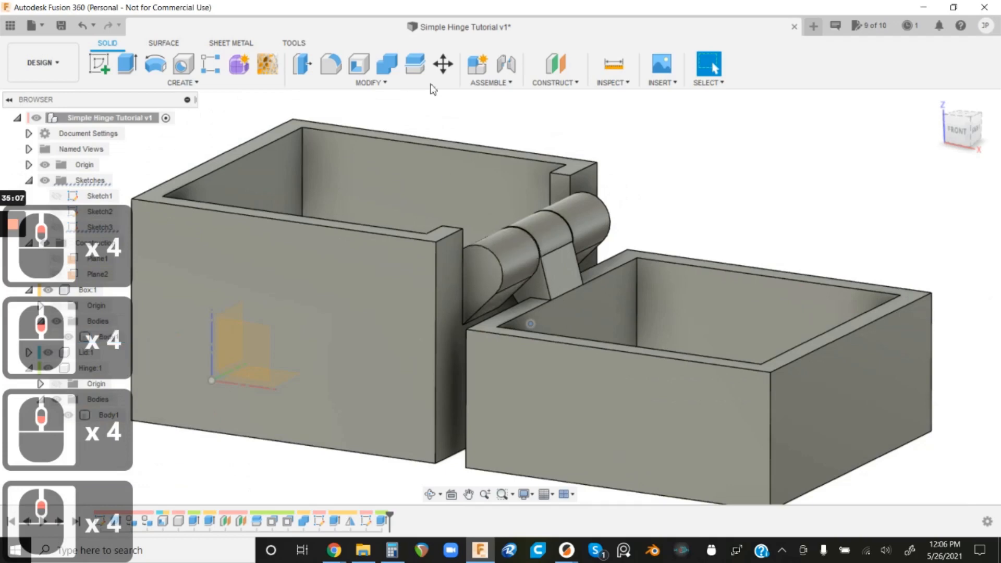
{"action": "left_click", "coordinate": [442, 65]}
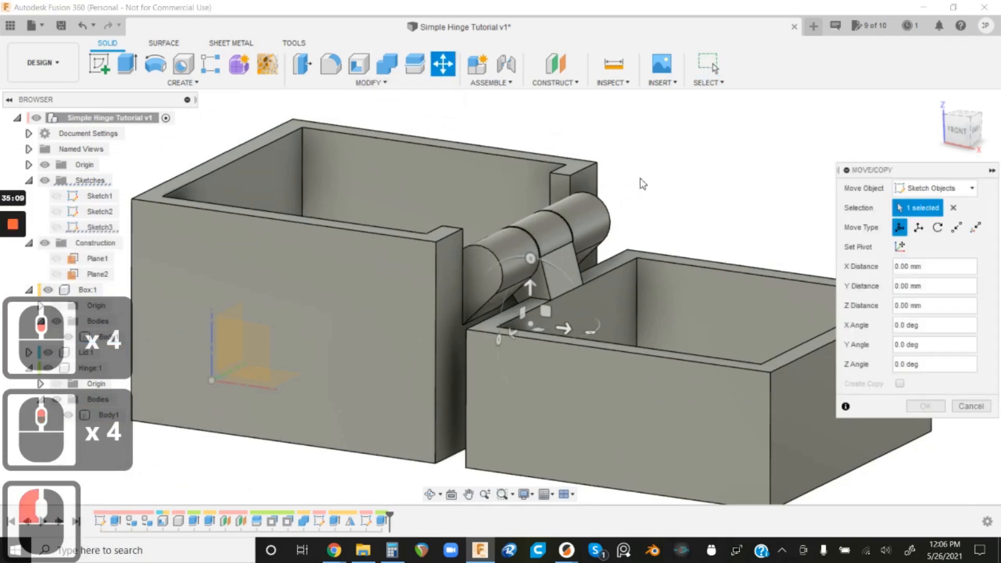
{"action": "left_click", "coordinate": [936, 229]}
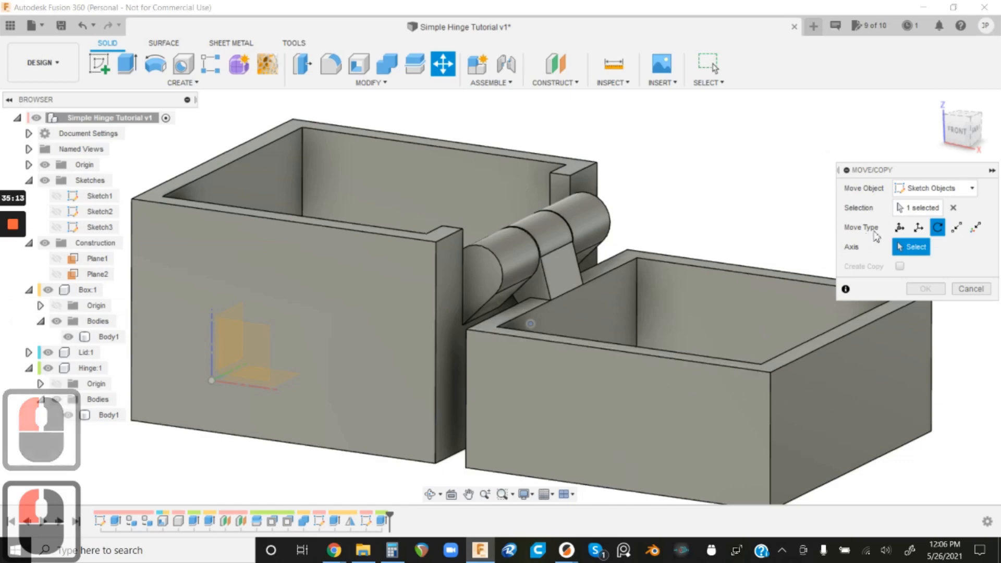
{"action": "left_click", "coordinate": [953, 208]}
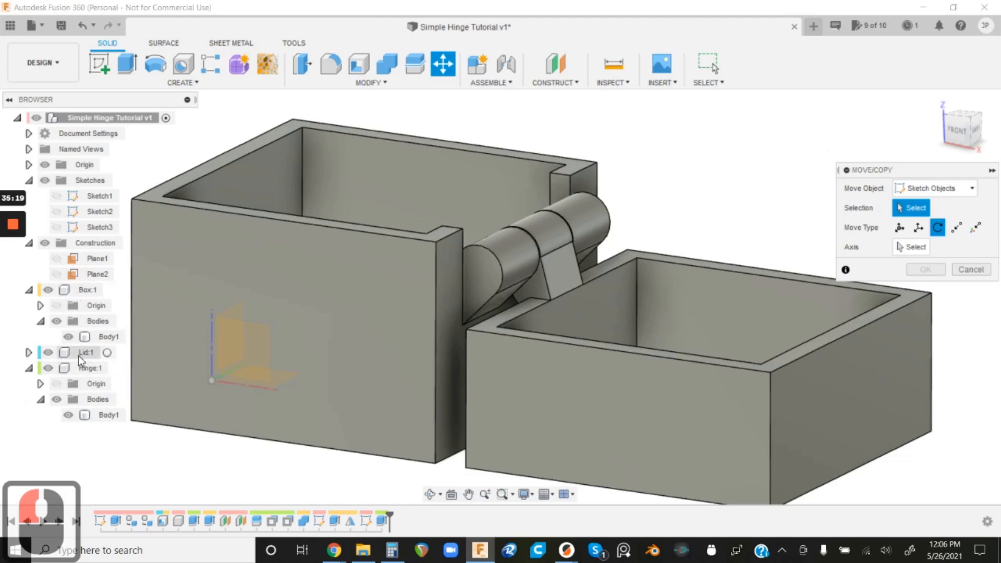
{"action": "left_click", "coordinate": [28, 353]}
{"action": "left_click", "coordinate": [40, 384]}
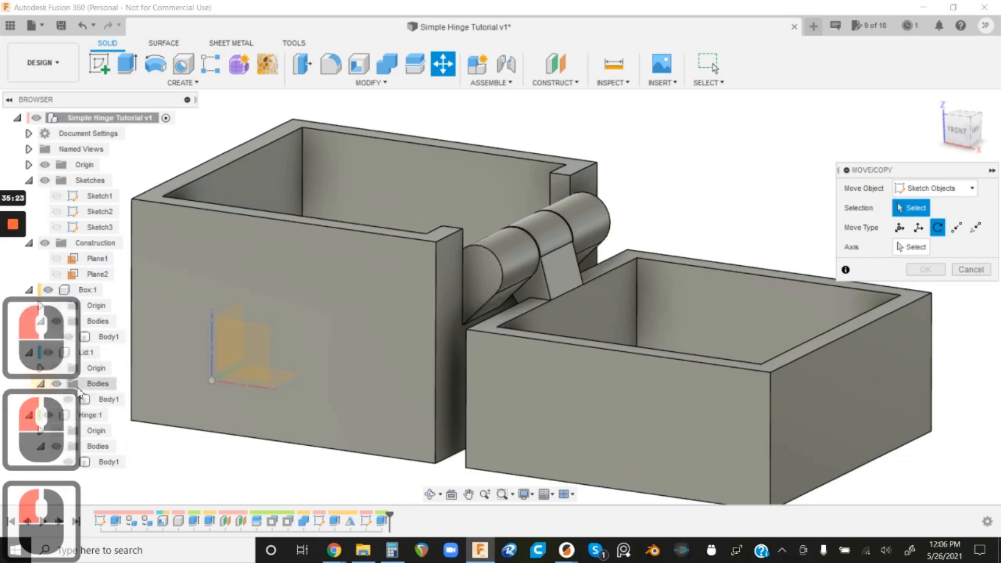
{"action": "left_click", "coordinate": [103, 399]}
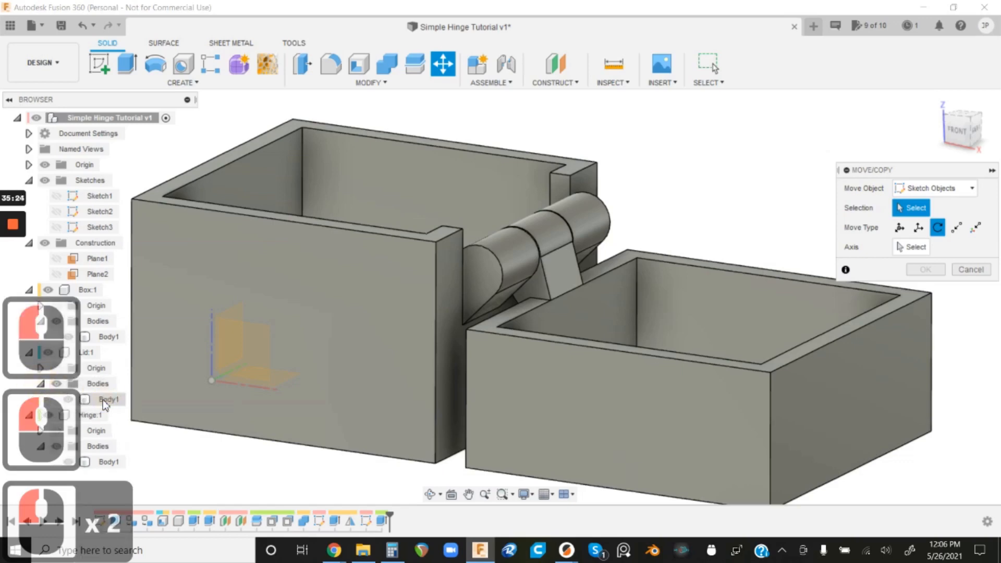
{"action": "left_click", "coordinate": [797, 343]}
{"action": "left_click", "coordinate": [971, 269]}
- Examine which parts of the model belong to the lid's body and which belong to the hinge component's body
{"action": "scroll", "coordinate": [540, 208], "scroll_direction": "down", "scroll_amount": 5}
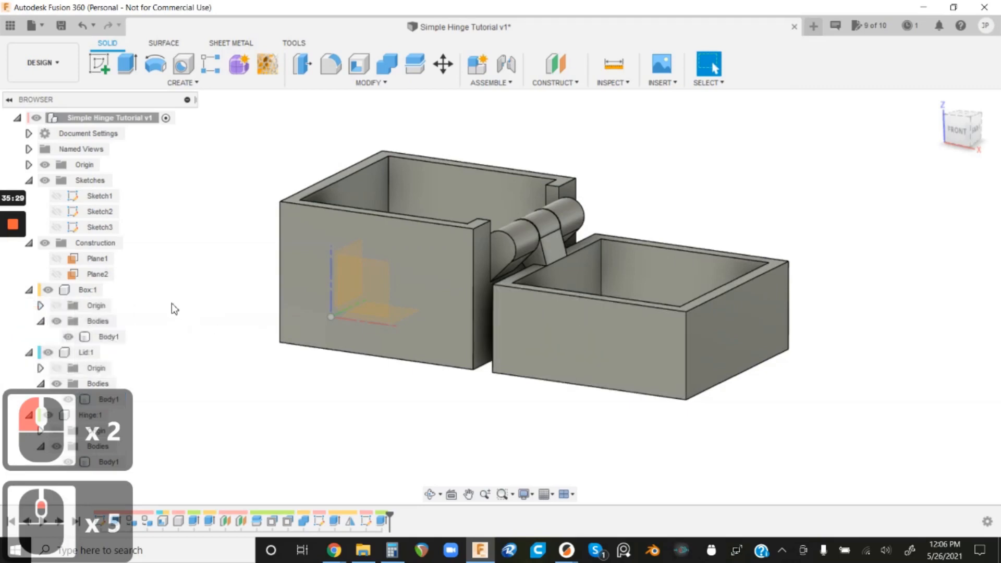
{"action": "left_click", "coordinate": [85, 353]}
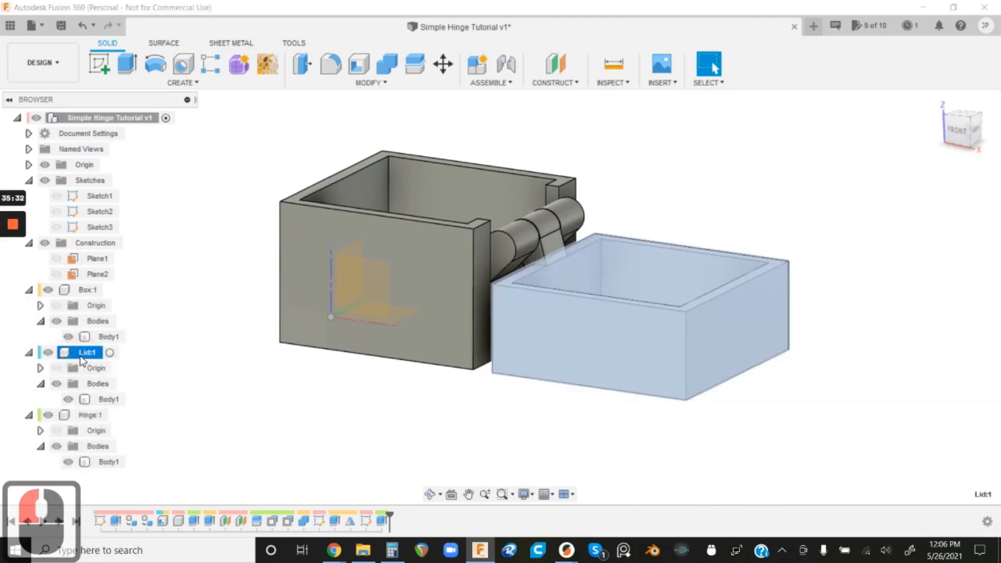
{"action": "left_click", "coordinate": [99, 399]}
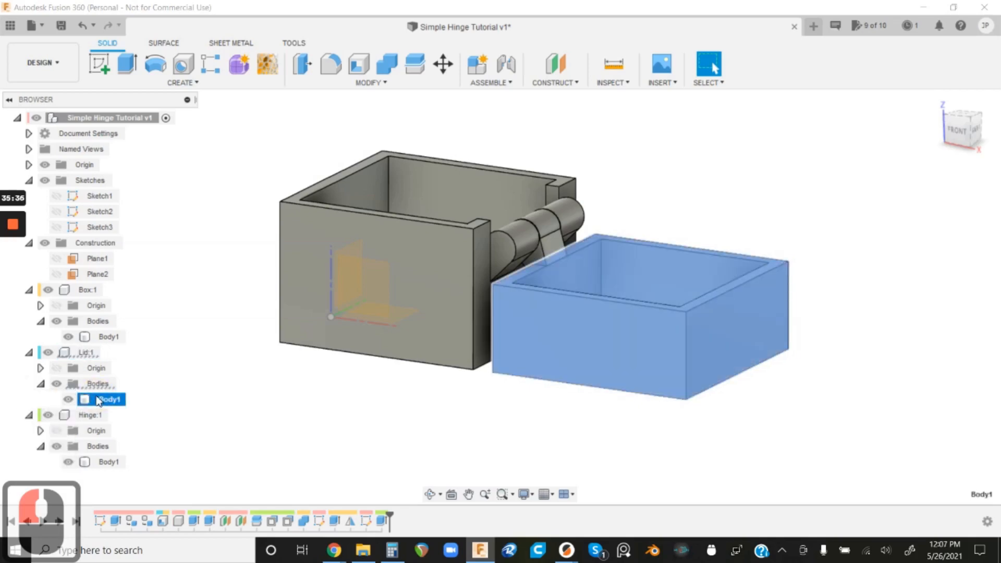
{"action": "left_click", "coordinate": [559, 243]}
{"action": "scroll", "coordinate": [559, 243], "scroll_direction": "up", "scroll_amount": 10}
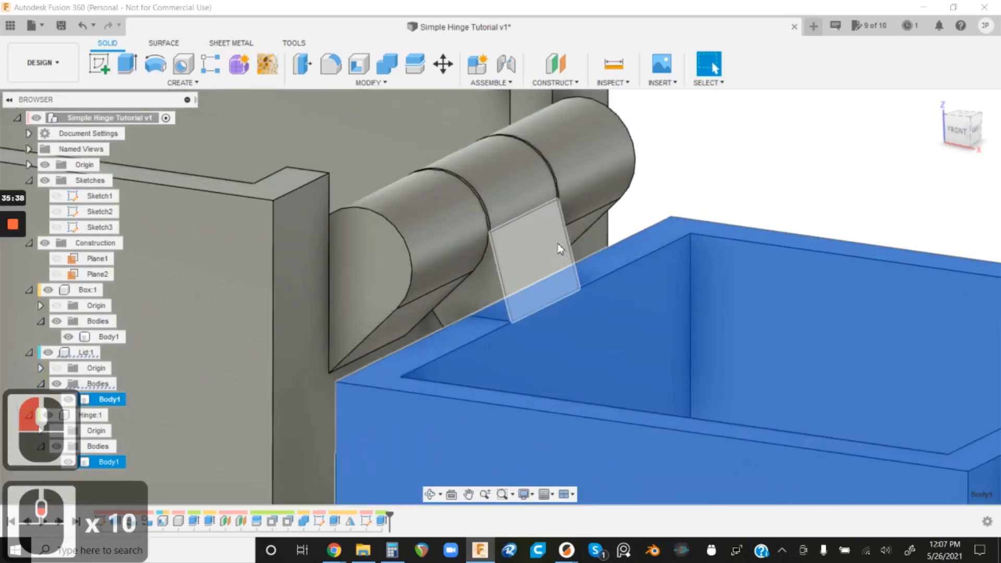
{"action": "scroll", "coordinate": [559, 248], "scroll_direction": "up", "scroll_amount": 2}
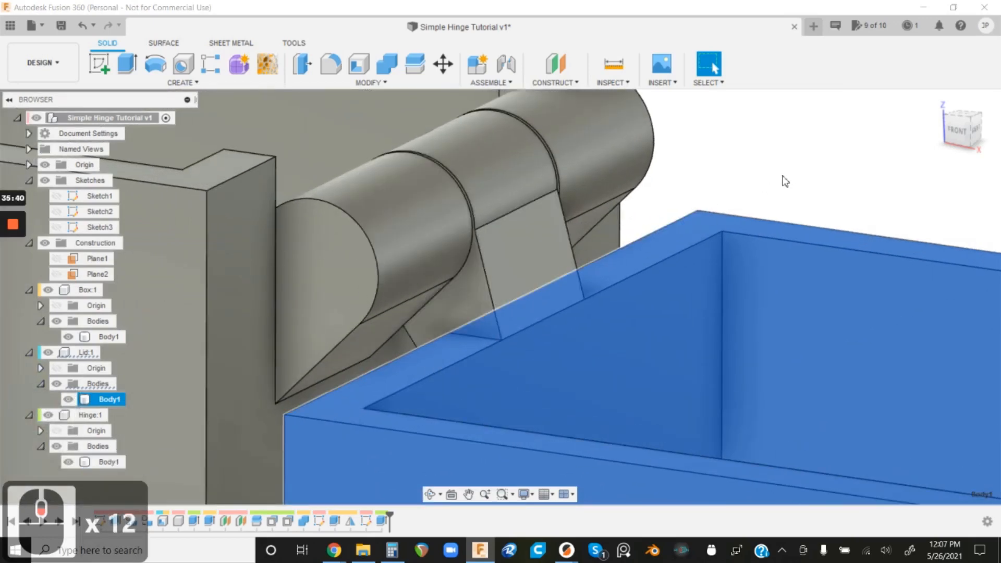
{"action": "left_click", "coordinate": [795, 172]}
{"action": "scroll", "coordinate": [680, 154], "scroll_direction": "down", "scroll_amount": 3}
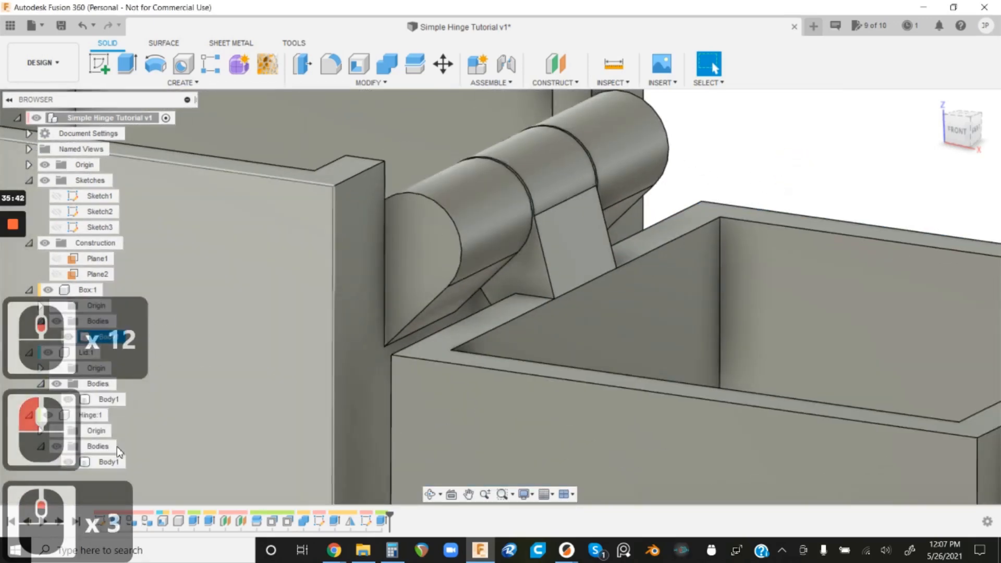
{"action": "left_click", "coordinate": [111, 462]}
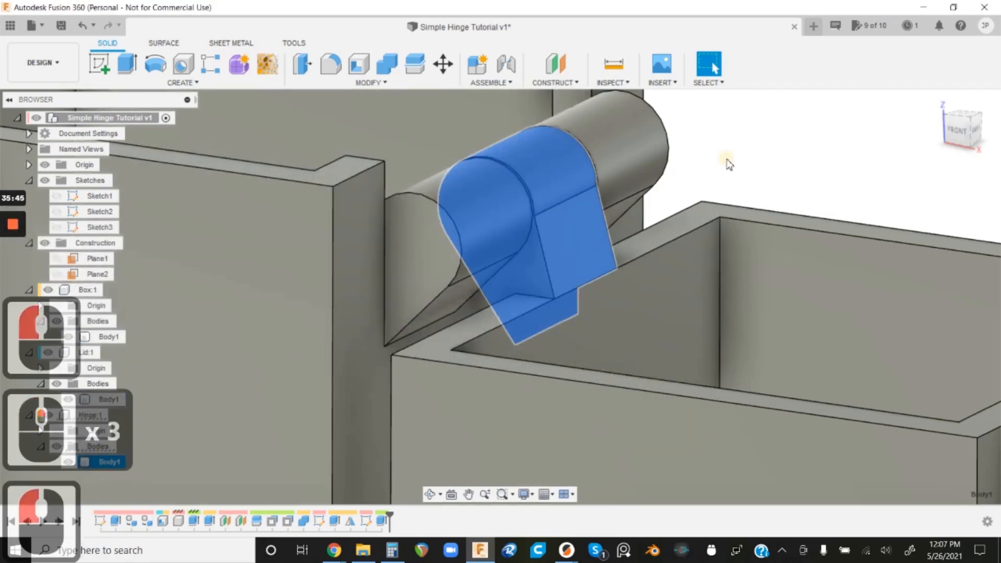
{"action": "left_click", "coordinate": [715, 160]}
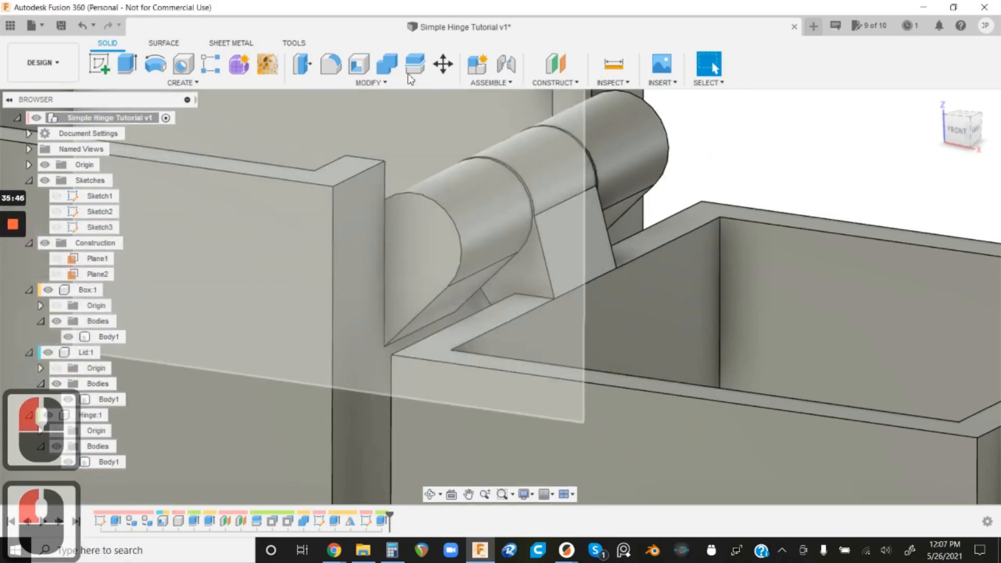
{"action": "left_click", "coordinate": [387, 64]}
{"action": "left_click", "coordinate": [550, 221]}
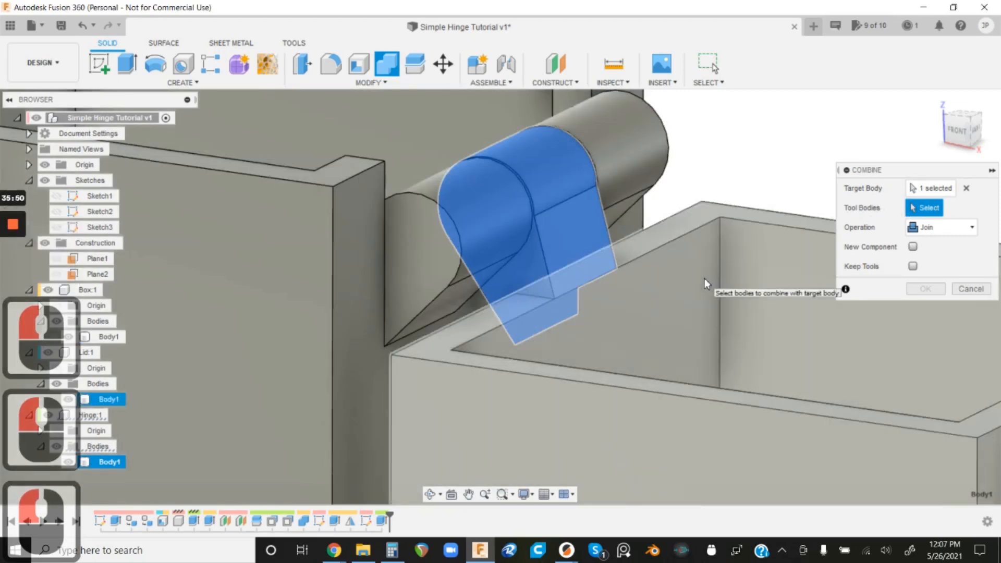
{"action": "left_click", "coordinate": [960, 288]}
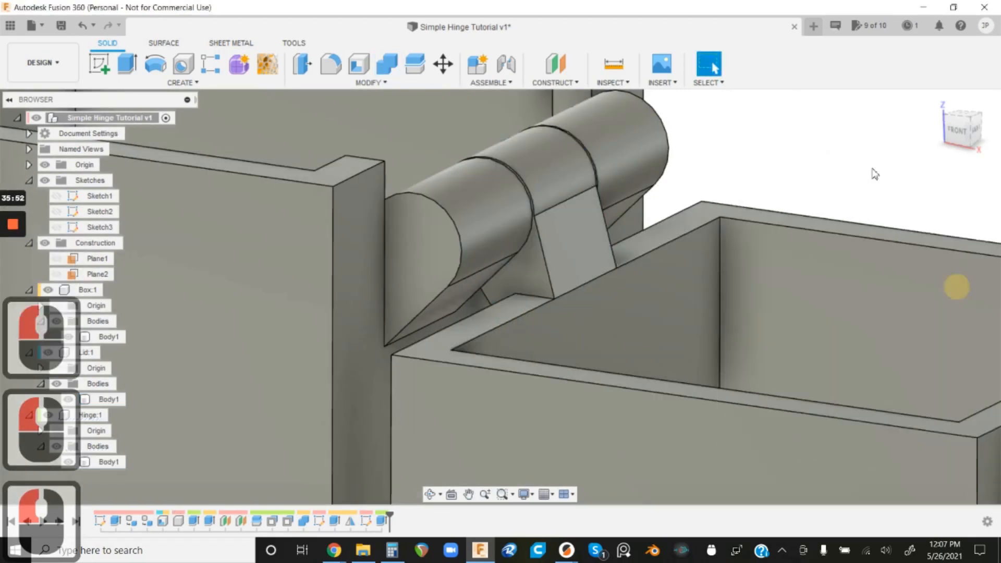
{"action": "left_click", "coordinate": [782, 171]}
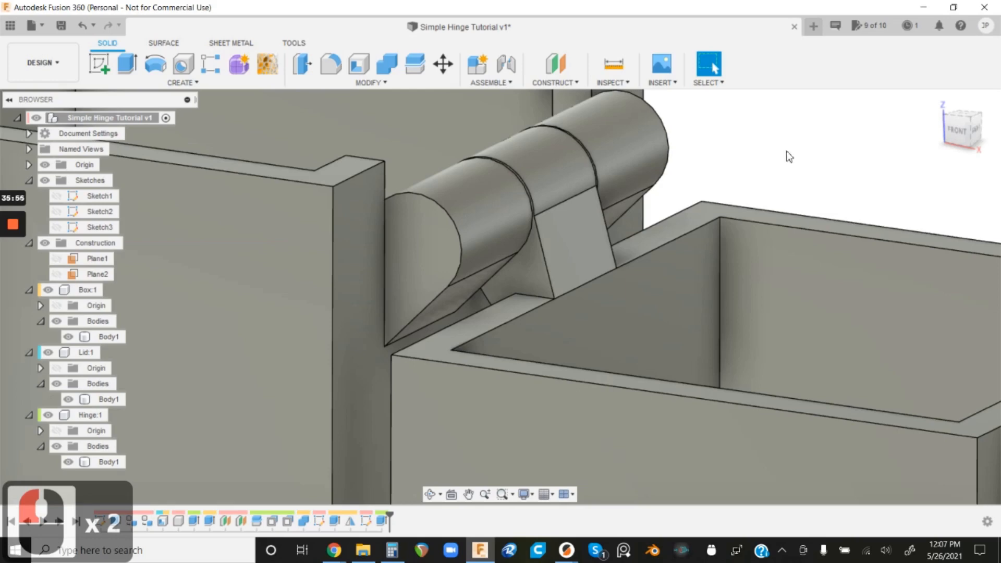
- Combine the lid body as target with the middle hinge cylinder and its support as tool body, using Join
{"action": "left_click", "coordinate": [387, 66]}
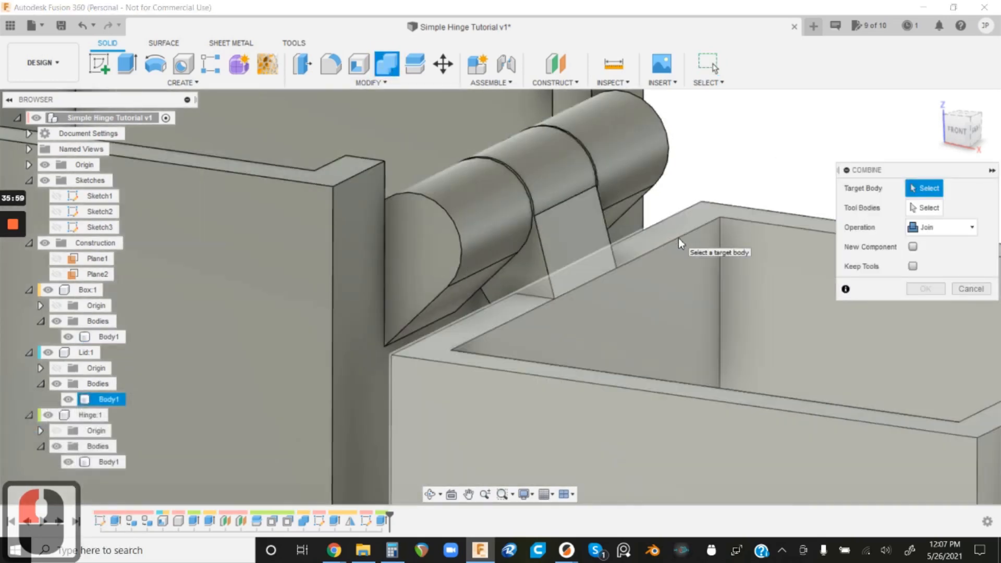
{"action": "left_click", "coordinate": [679, 239]}
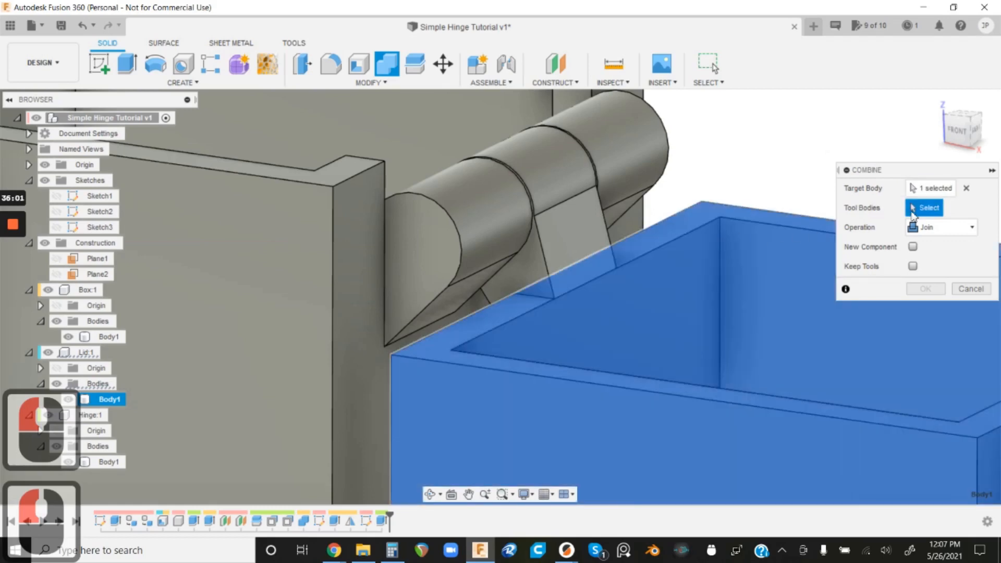
{"action": "left_click", "coordinate": [557, 214]}
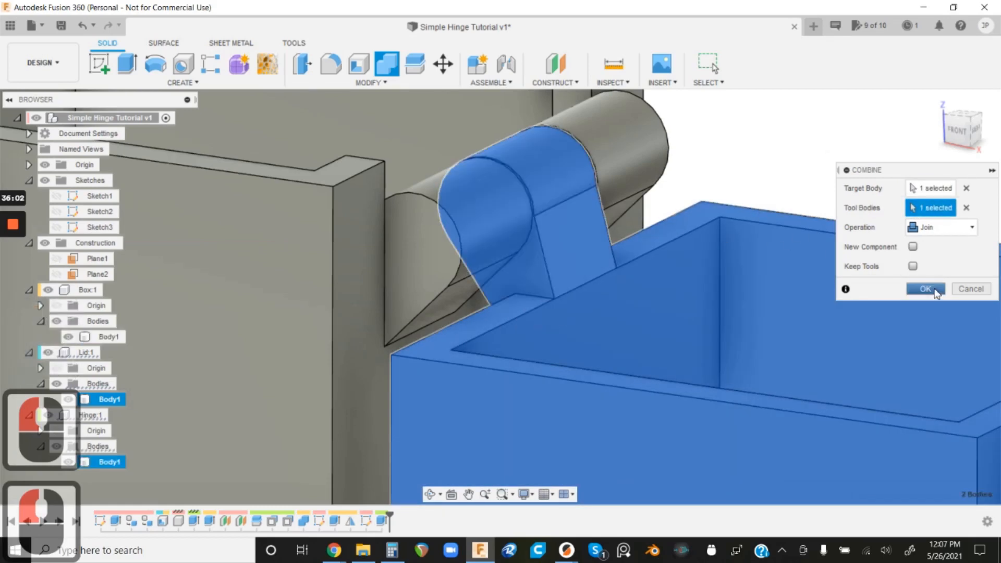
{"action": "left_click", "coordinate": [926, 288]}
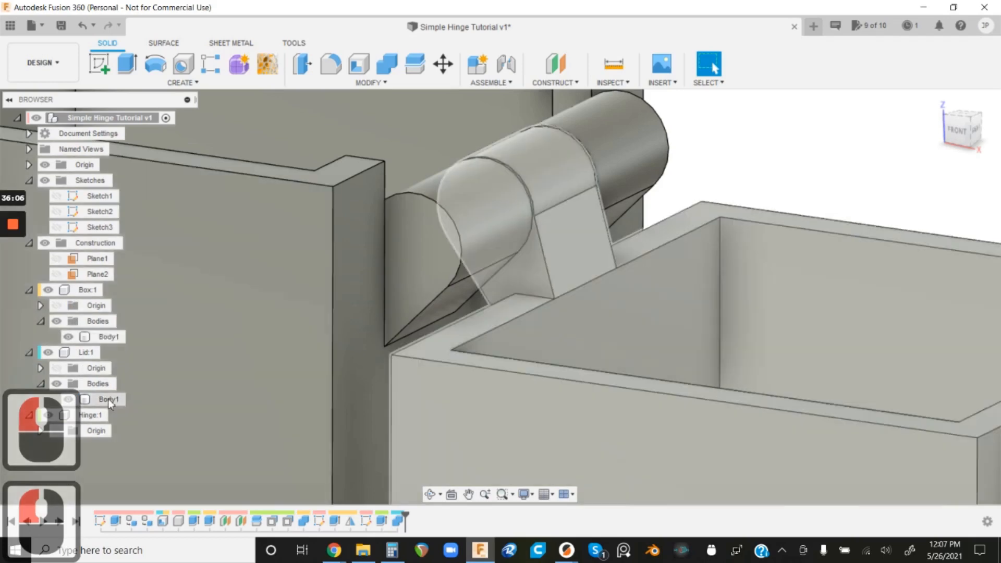
{"action": "left_click", "coordinate": [107, 398]}
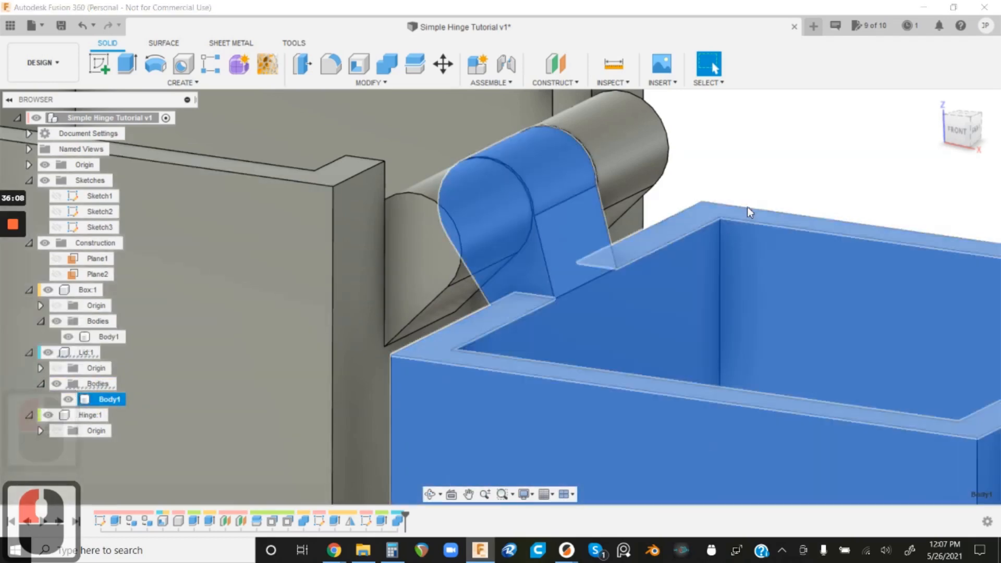
{"action": "left_click", "coordinate": [771, 170]}
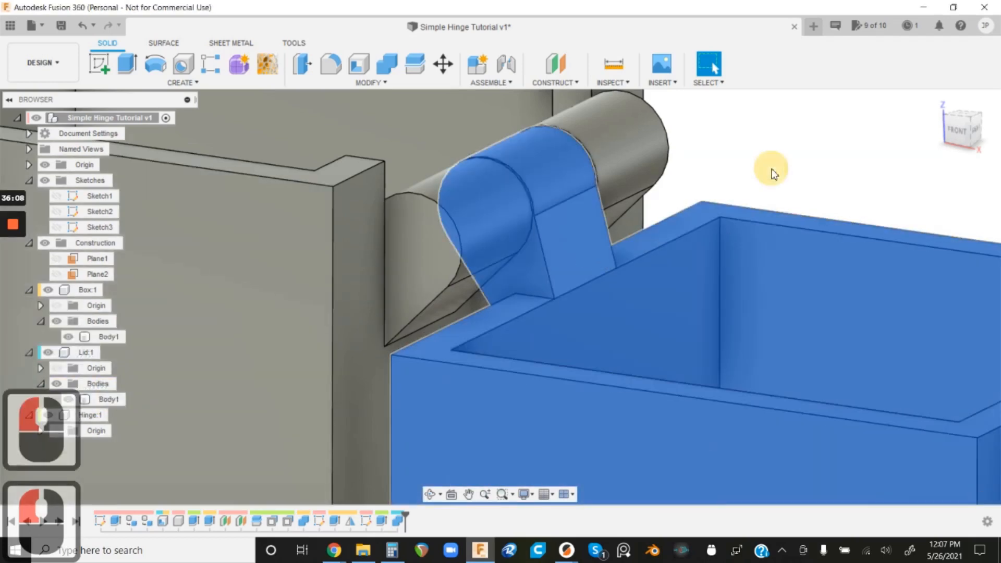
- Try to rotate the joined lid body about the axis of the middle hinge cylinder, seen from the front
{"action": "scroll", "coordinate": [504, 245], "scroll_direction": "down", "scroll_amount": 5}
{"action": "scroll", "coordinate": [368, 283], "scroll_direction": "down", "scroll_amount": 2}
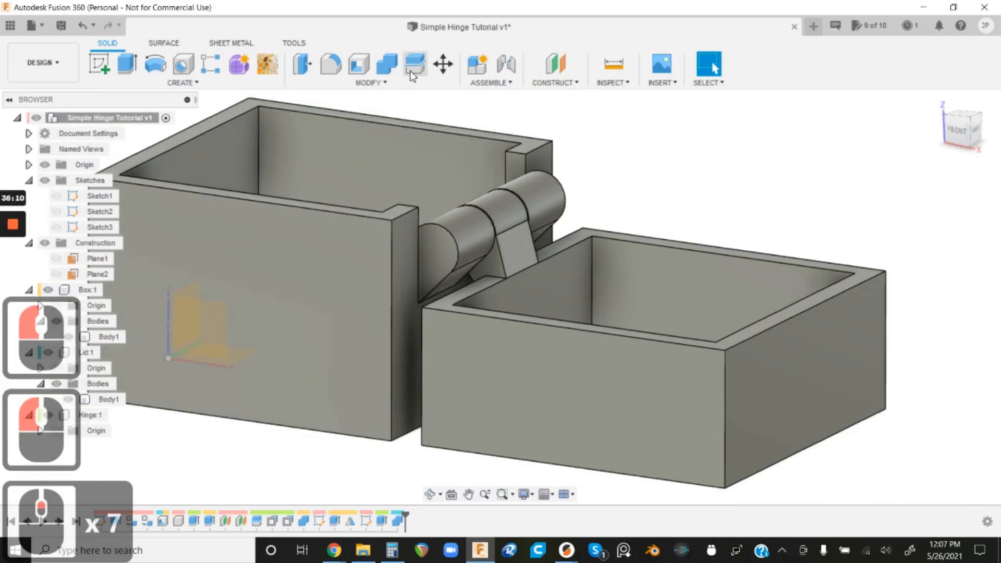
{"action": "left_click", "coordinate": [443, 64]}
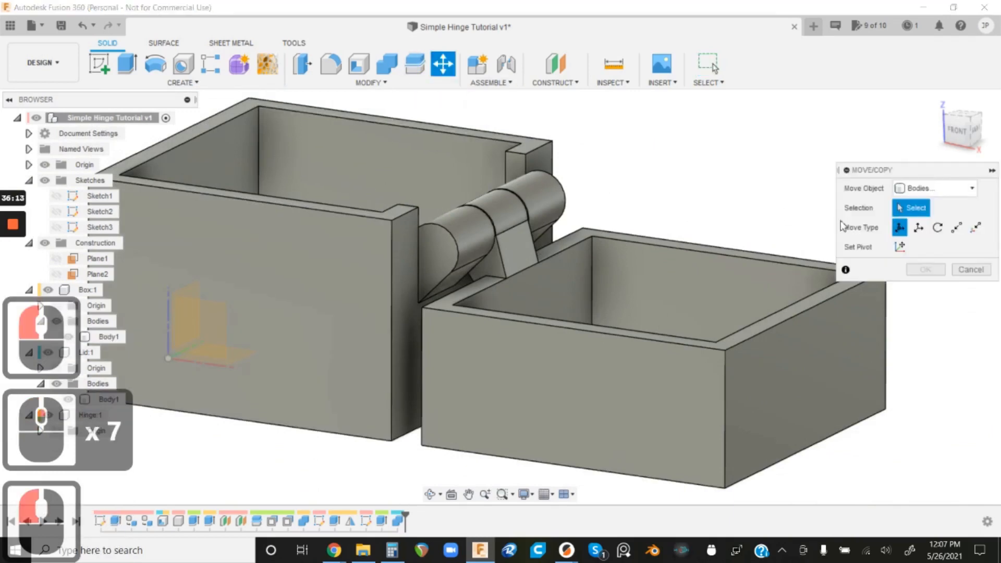
{"action": "left_click", "coordinate": [937, 228]}
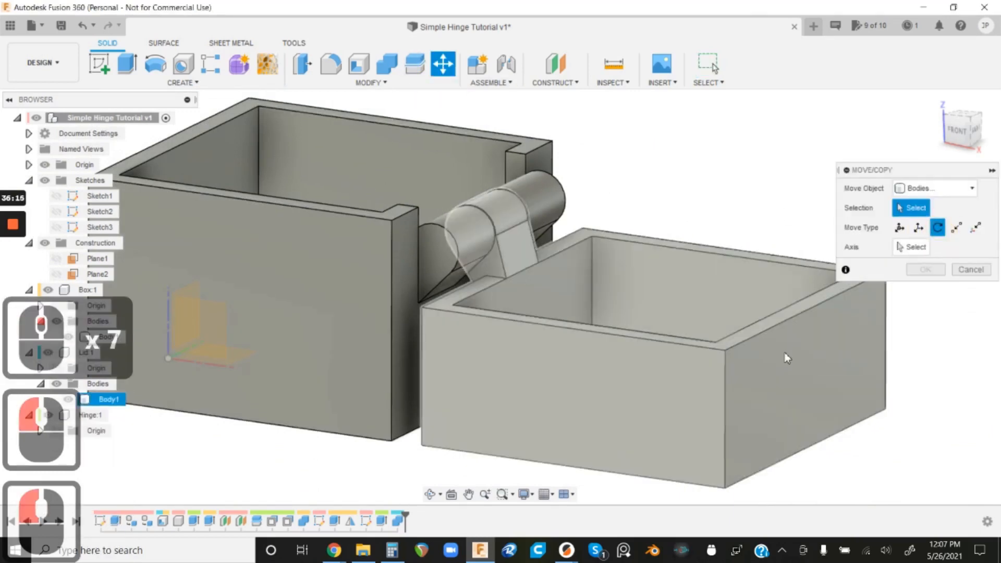
{"action": "left_click", "coordinate": [787, 358]}
{"action": "left_click", "coordinate": [900, 248]}
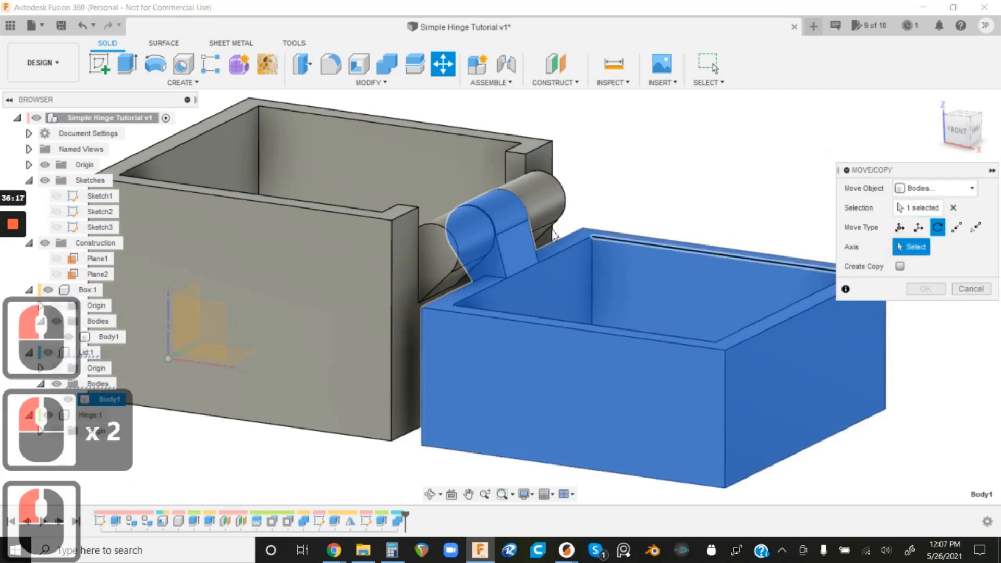
{"action": "left_click", "coordinate": [517, 215]}
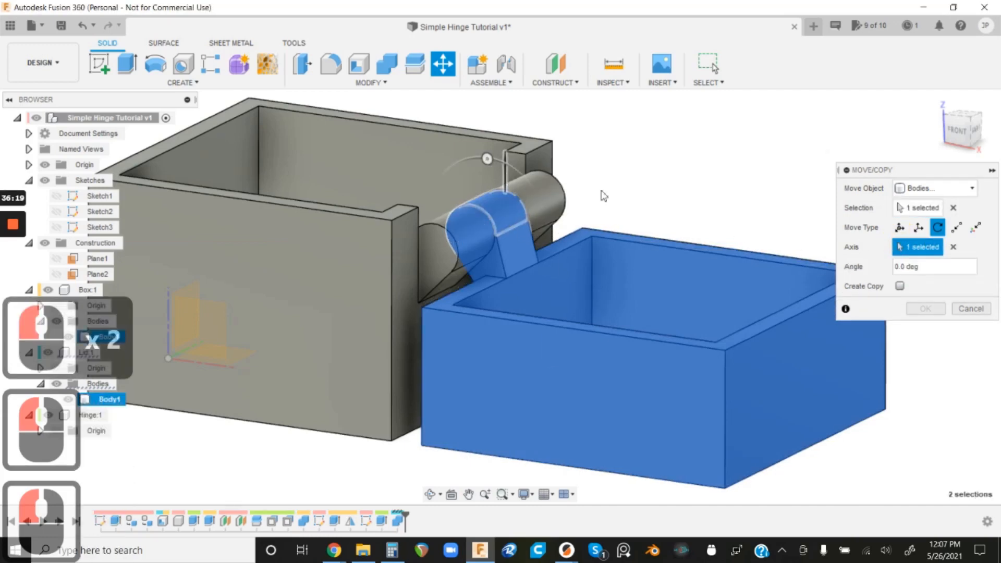
{"action": "left_click", "coordinate": [952, 137]}
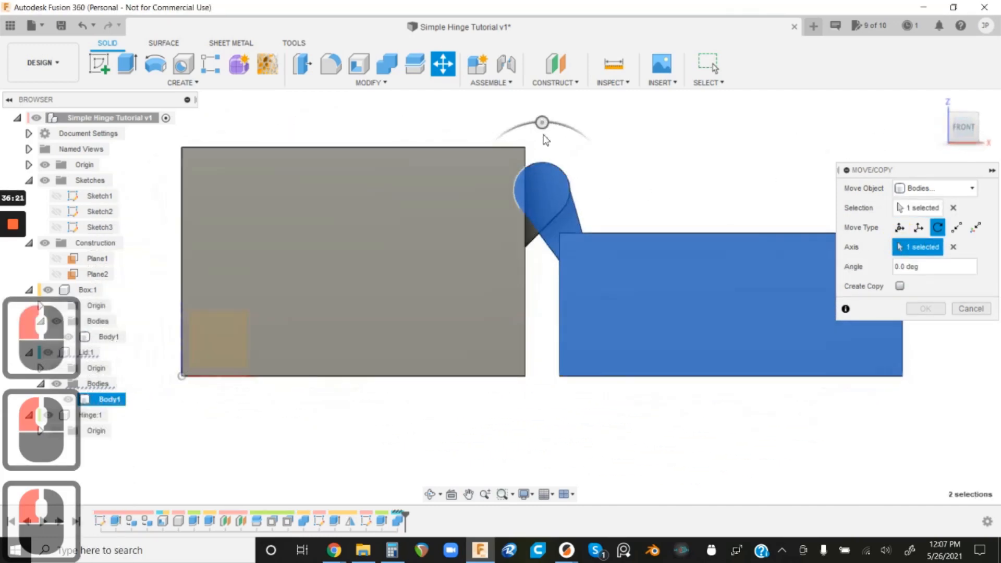
{"action": "left_click_drag", "start_coordinate": [545, 124], "coordinate": [545, 157]}
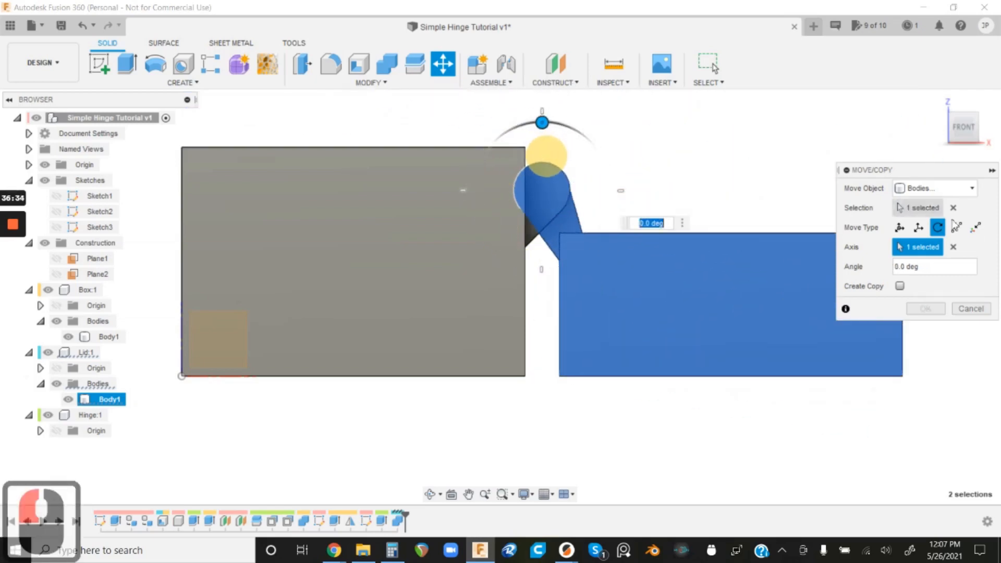
{"action": "left_click", "coordinate": [967, 307]}
- Hide the box component to expose the side face of the lid's hinge cylinder and support
{"action": "scroll", "coordinate": [759, 182], "scroll_direction": "up", "scroll_amount": 3}
{"action": "scroll", "coordinate": [690, 164], "scroll_direction": "down", "scroll_amount": 9}
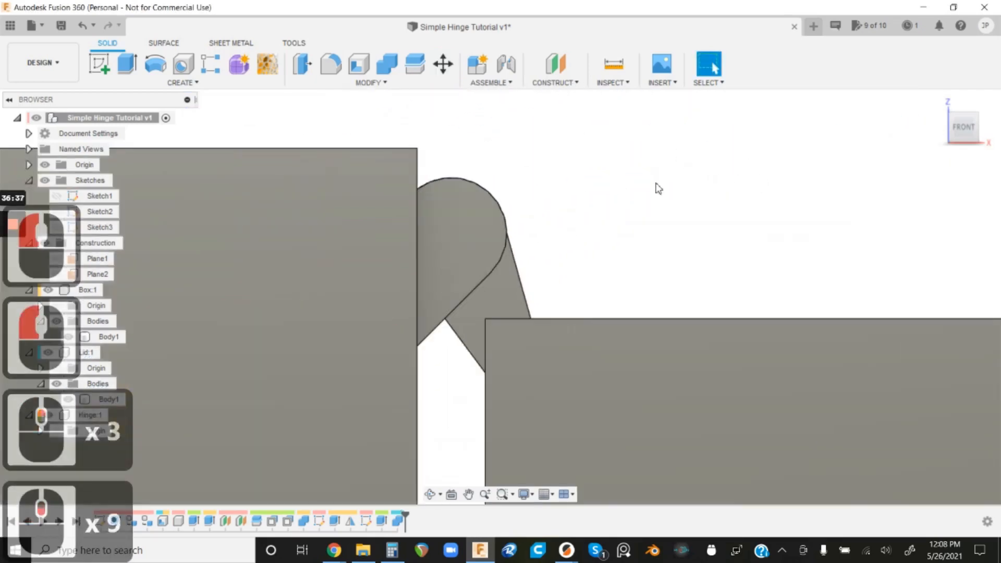
{"action": "middle_click_drag", "start_coordinate": [658, 188], "coordinate": [634, 228], "text": "shift"}
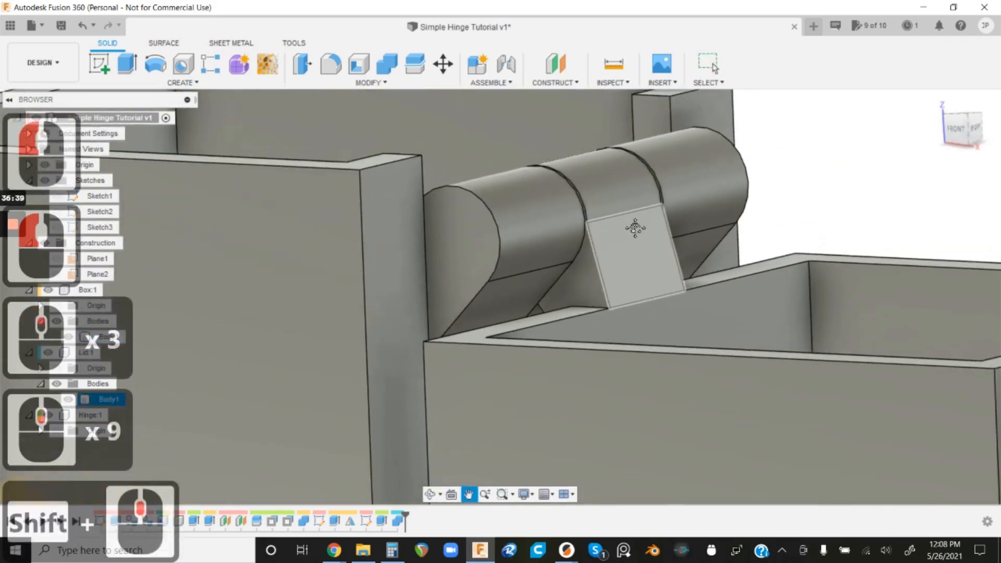
{"action": "scroll", "coordinate": [640, 206], "scroll_direction": "up", "scroll_amount": 4}
{"action": "scroll", "coordinate": [642, 206], "scroll_direction": "down", "scroll_amount": 7}
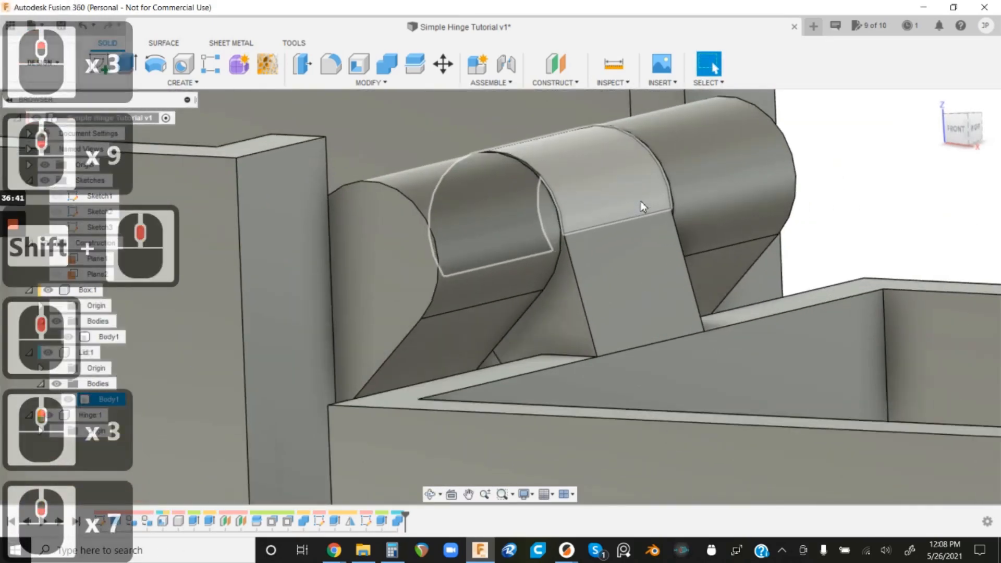
{"action": "scroll", "coordinate": [643, 206], "scroll_direction": "down", "scroll_amount": 3}
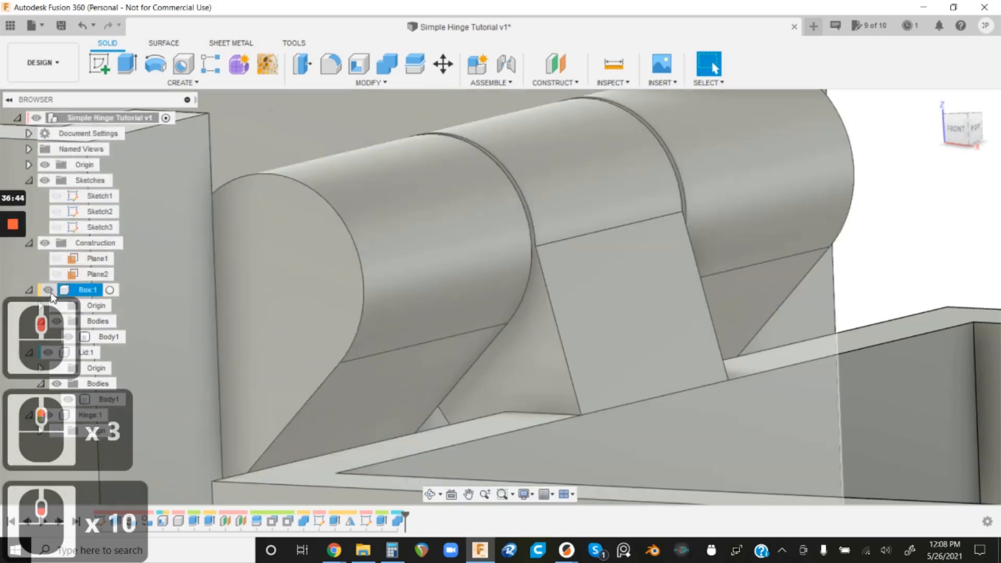
{"action": "left_click", "coordinate": [48, 289]}
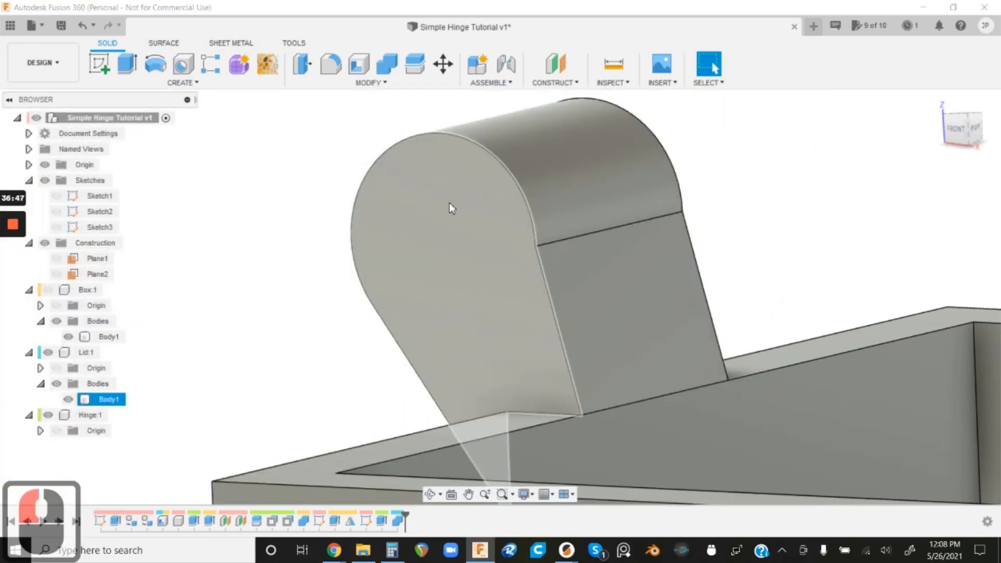
{"action": "scroll", "coordinate": [435, 211], "scroll_direction": "up", "scroll_amount": 4}
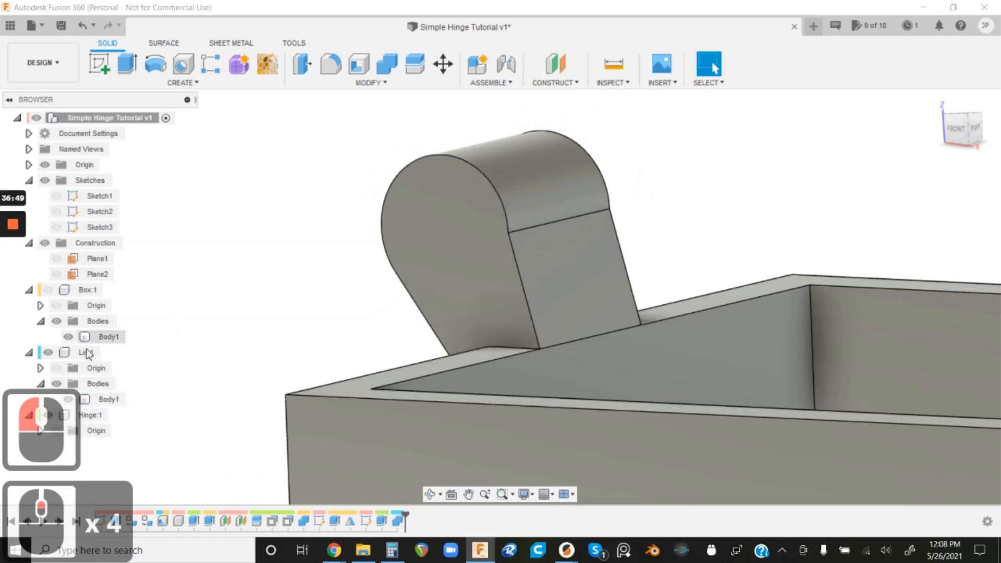
- Hide the lid, restore the box component's visibility, and display Sketch1 with its concentric hinge circles
{"action": "left_click", "coordinate": [73, 339]}
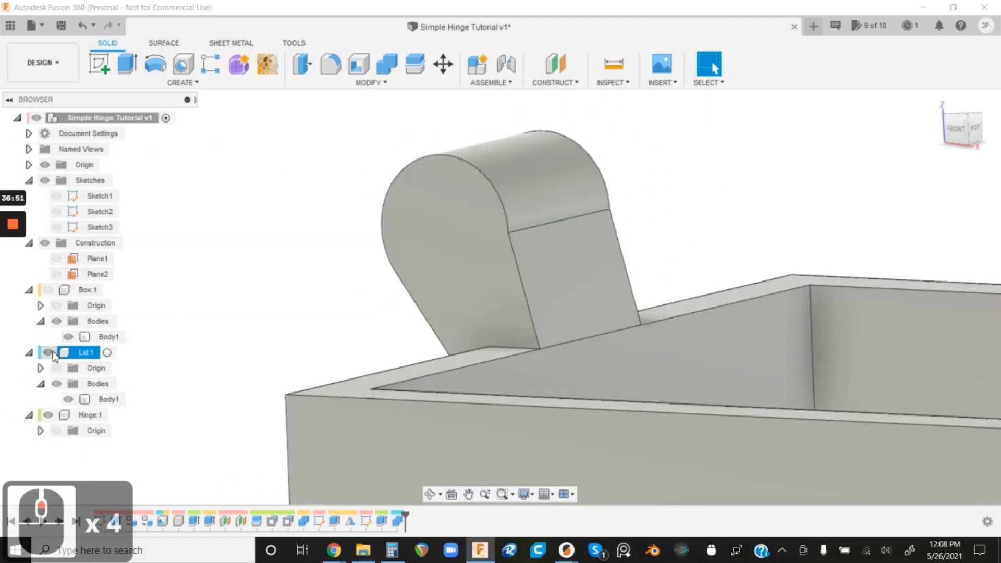
{"action": "left_click", "coordinate": [48, 353]}
{"action": "left_click", "coordinate": [67, 338]}
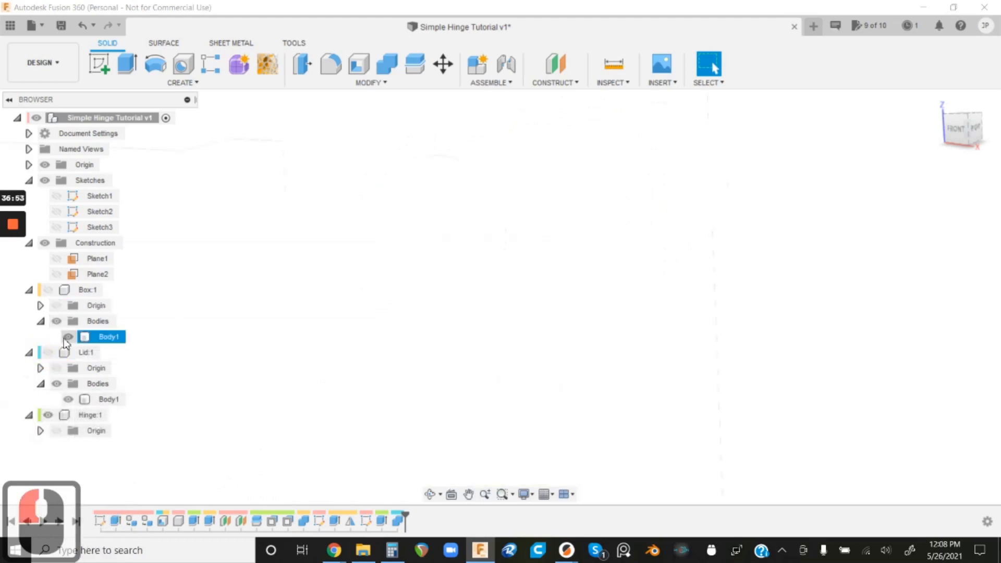
{"action": "left_click", "coordinate": [48, 291]}
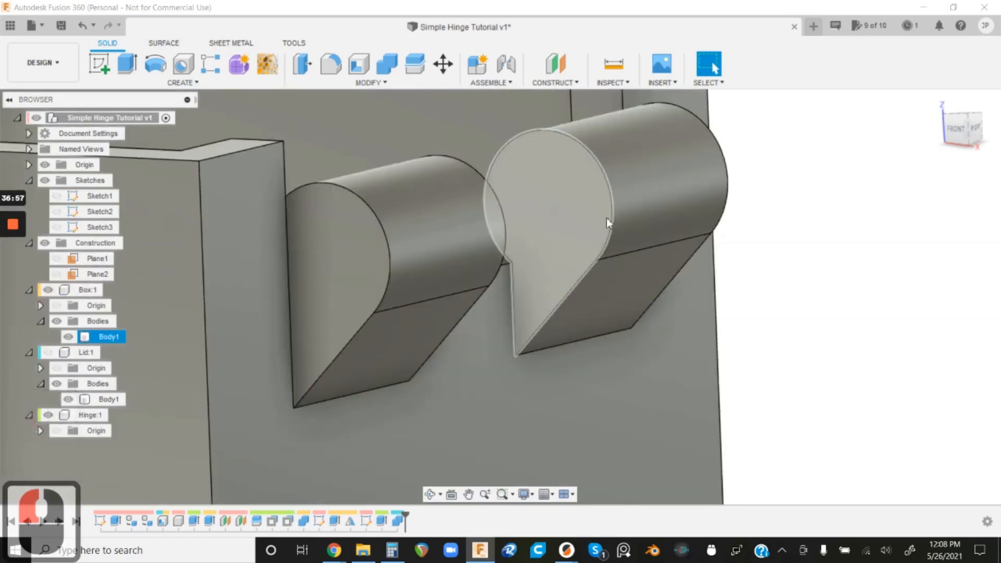
{"action": "middle_click_drag", "start_coordinate": [606, 218], "coordinate": [608, 271], "text": "shift"}
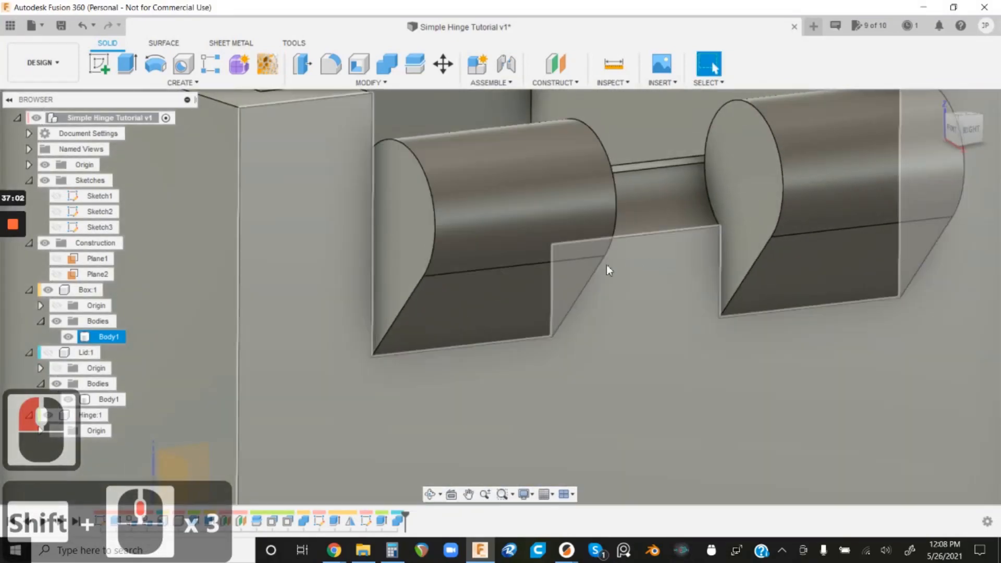
{"action": "left_click", "coordinate": [63, 197]}
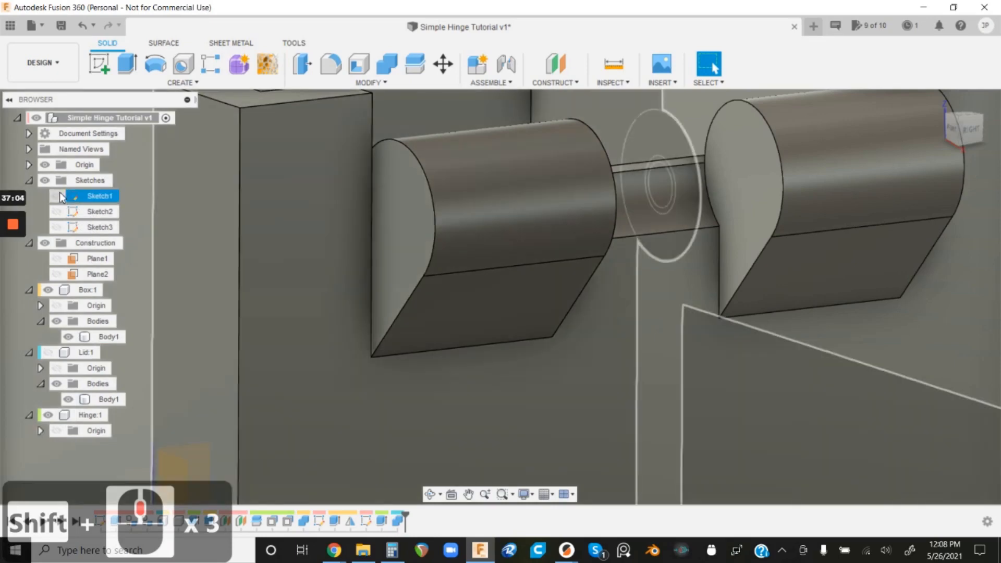
{"action": "left_click", "coordinate": [57, 196]}
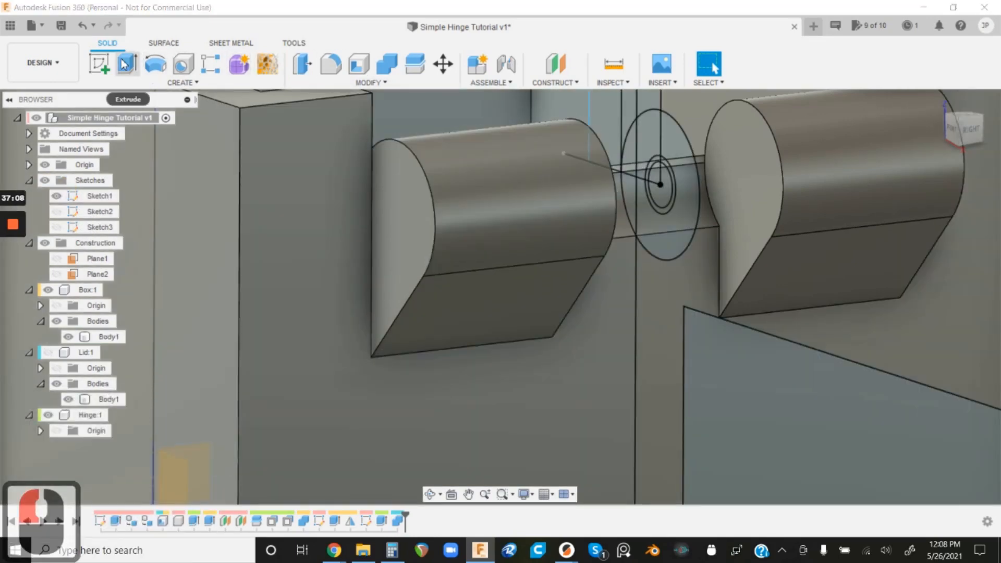
{"action": "left_click", "coordinate": [124, 63]}
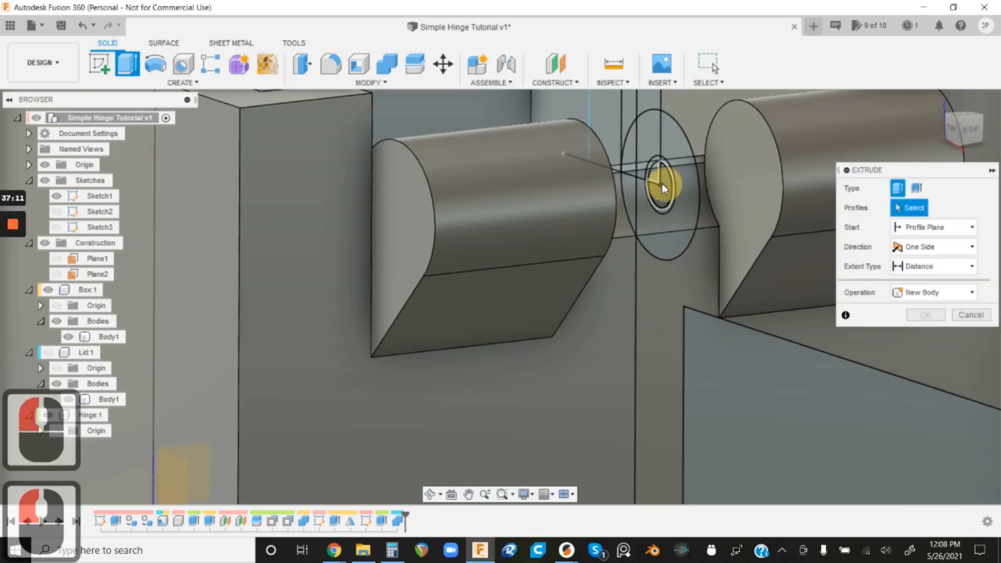
{"action": "left_click", "coordinate": [662, 184]}
{"action": "left_click", "coordinate": [655, 173]}
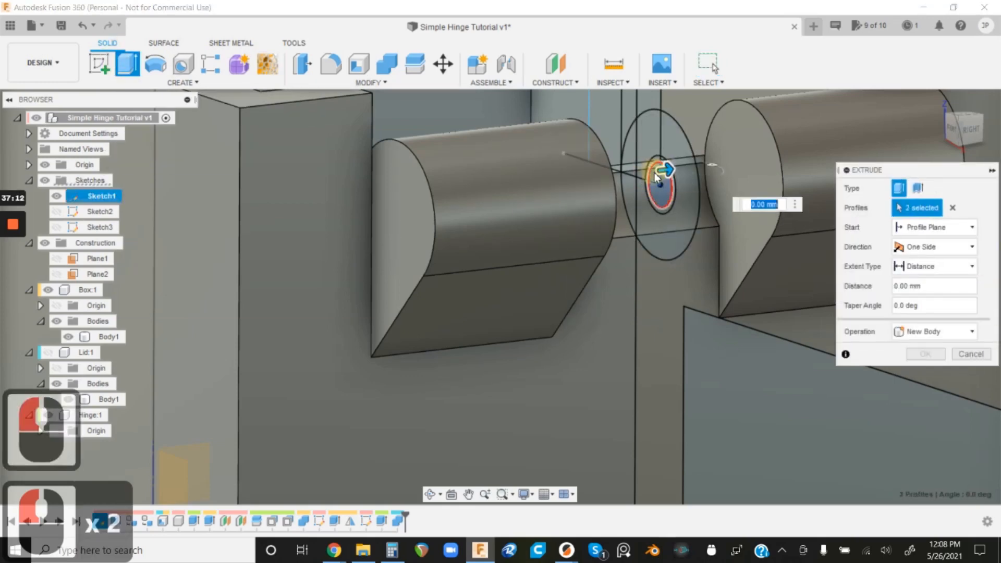
{"action": "left_click", "coordinate": [911, 250]}
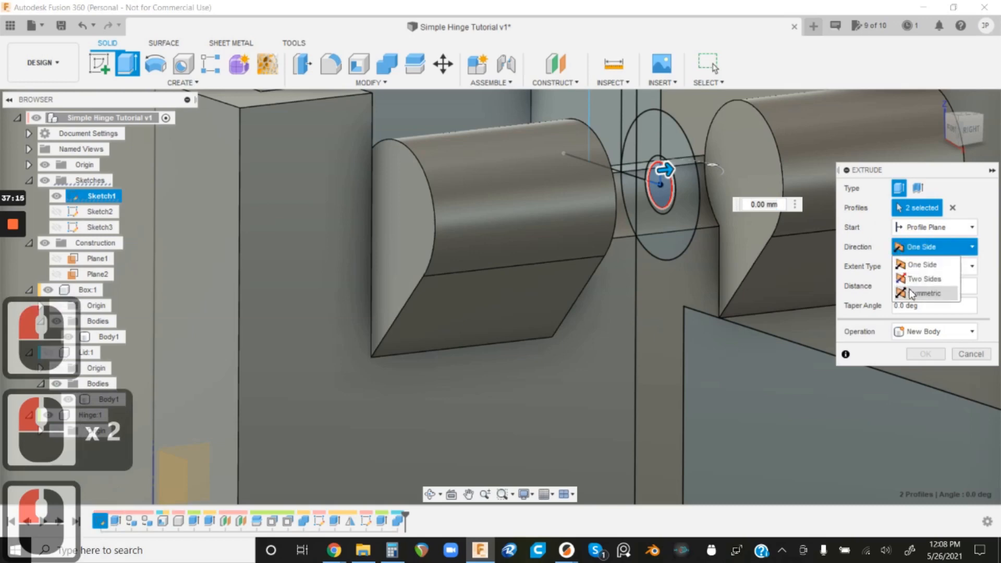
{"action": "left_click", "coordinate": [911, 293]}
{"action": "left_click_drag", "start_coordinate": [665, 170], "coordinate": [743, 145]}
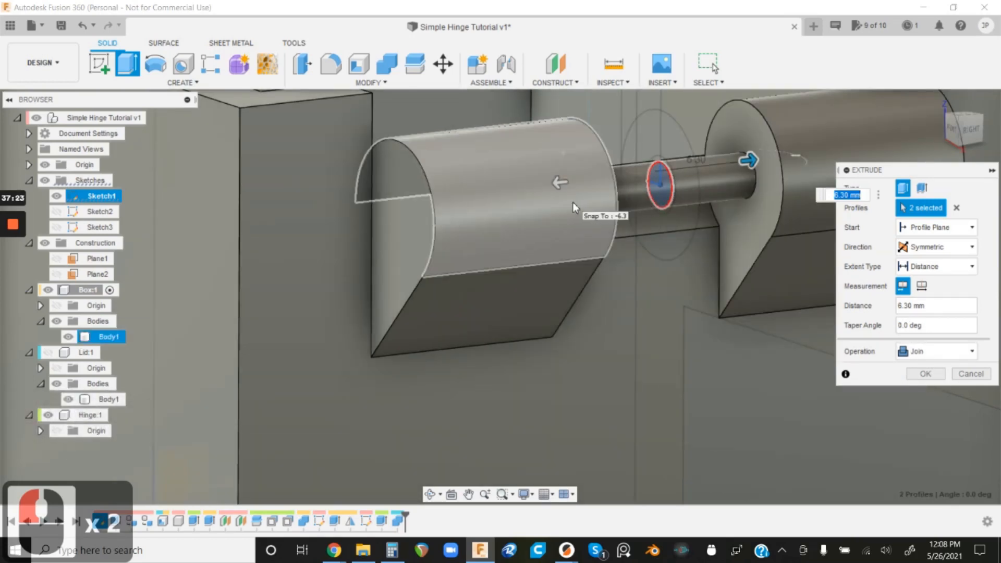
{"action": "left_click", "coordinate": [964, 375]}
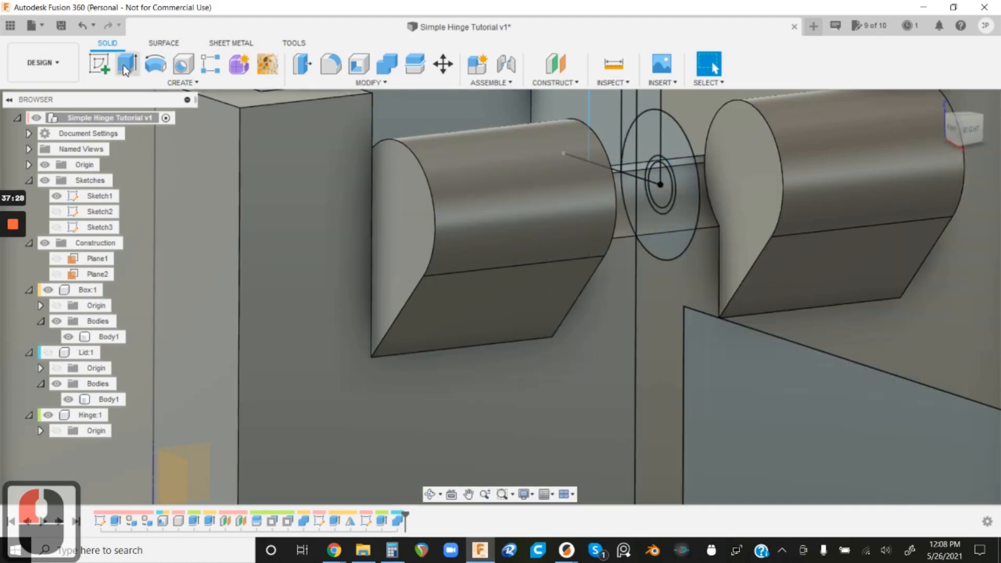
{"action": "left_click", "coordinate": [125, 70]}
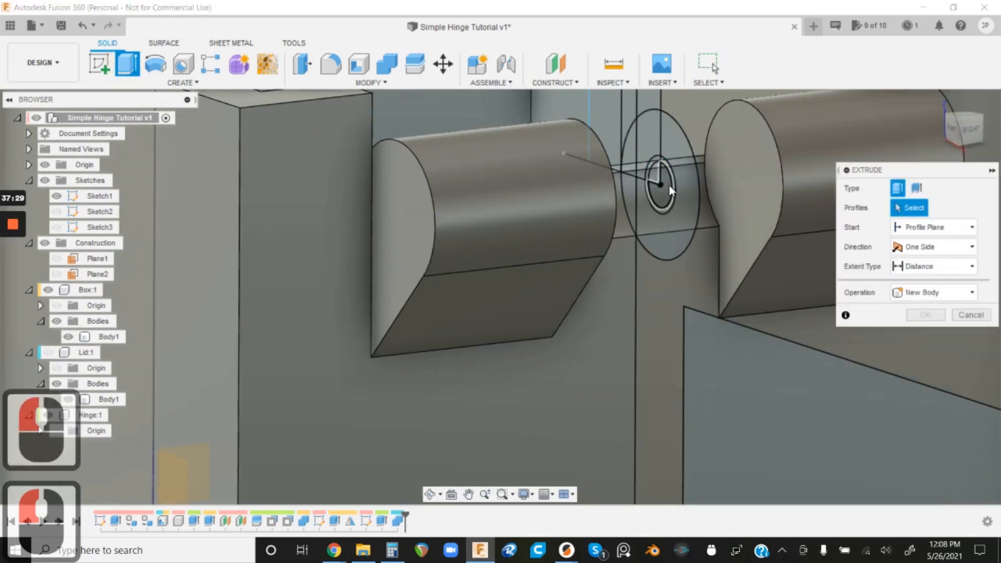
{"action": "left_click", "coordinate": [668, 185]}
{"action": "double_click", "coordinate": [655, 173]}
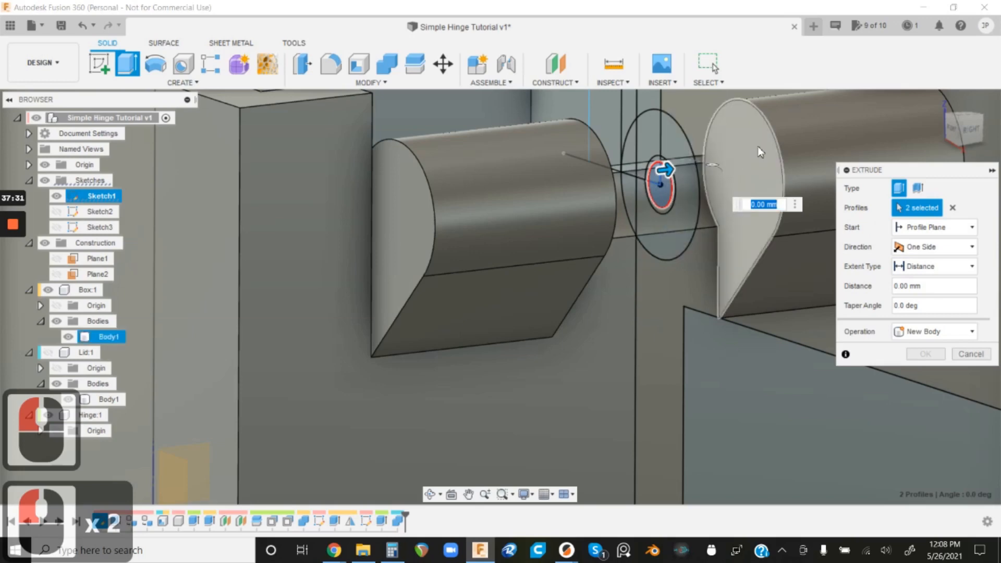
{"action": "left_click_drag", "start_coordinate": [671, 180], "coordinate": [758, 147]}
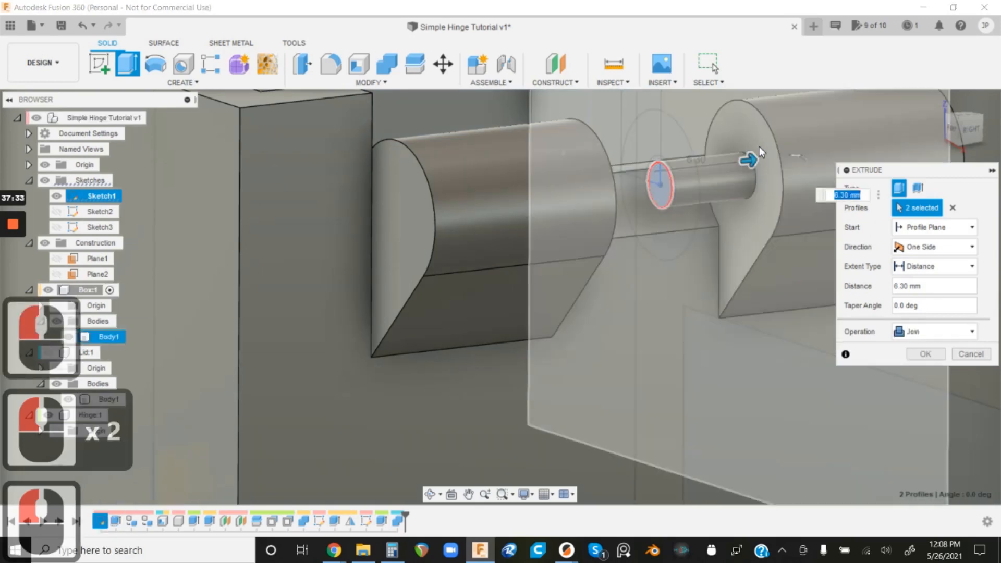
{"action": "key", "text": "ctrl+z"}
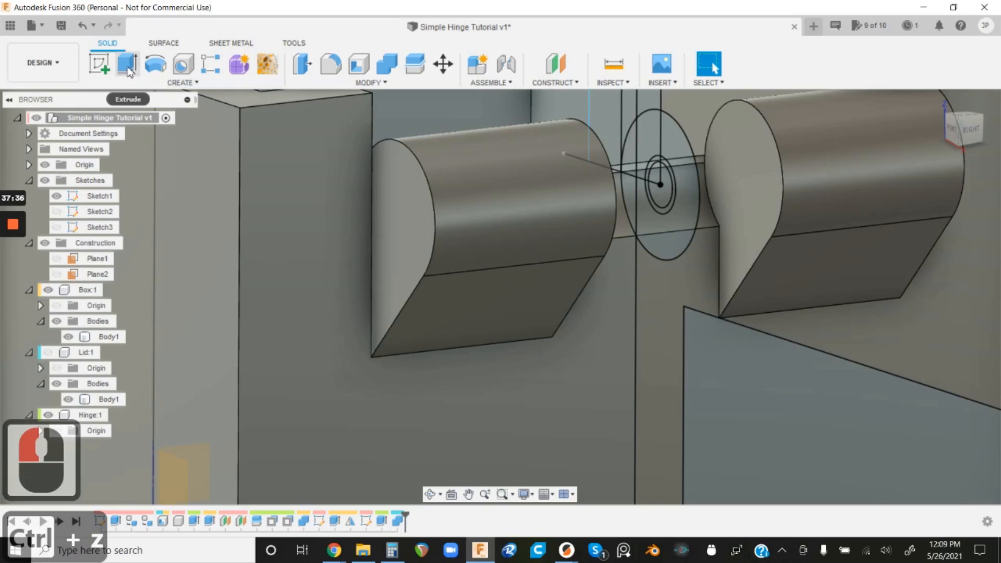
- Extrude the innermost hinge circle symmetrically by 6.30 mm with Join, forming a pin between the box's two outer hinge cylinders
{"action": "left_click", "coordinate": [127, 65]}
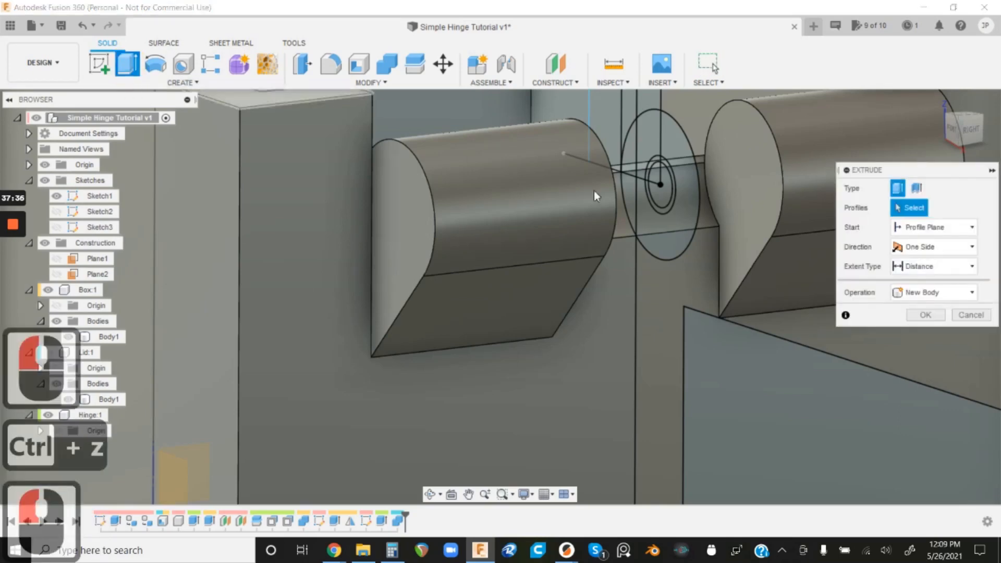
{"action": "double_click", "coordinate": [650, 177]}
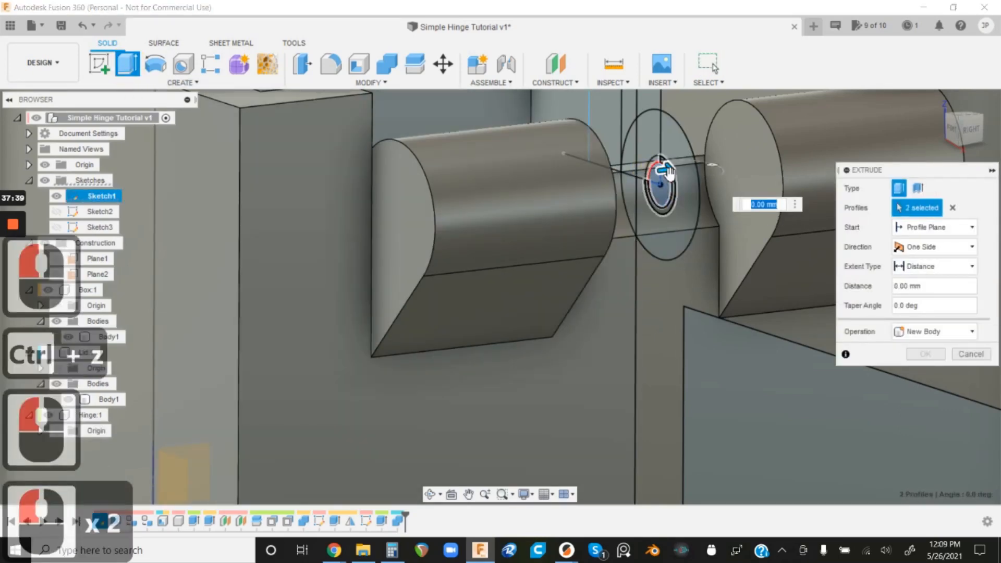
{"action": "left_click", "coordinate": [674, 167]}
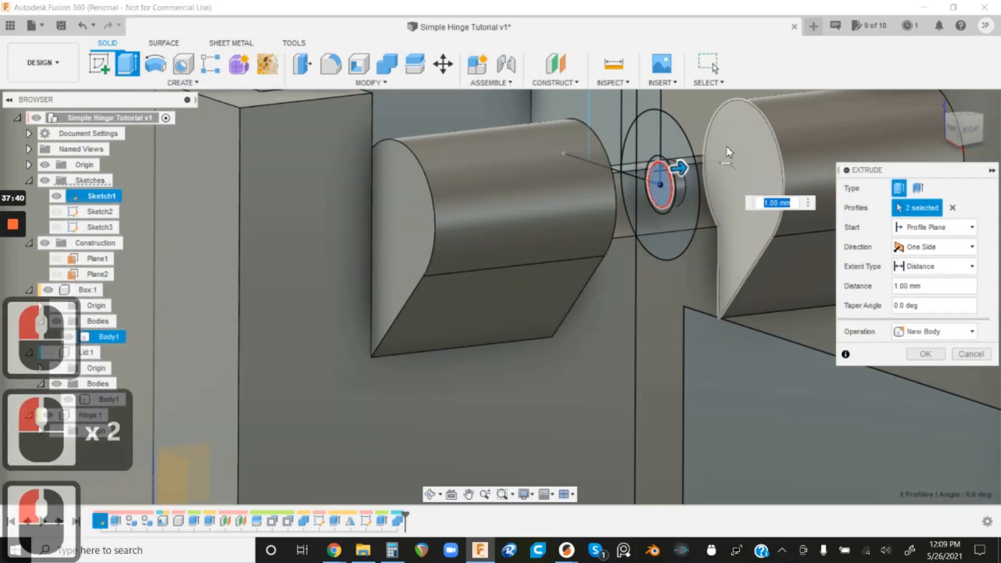
{"action": "left_click", "coordinate": [931, 247]}
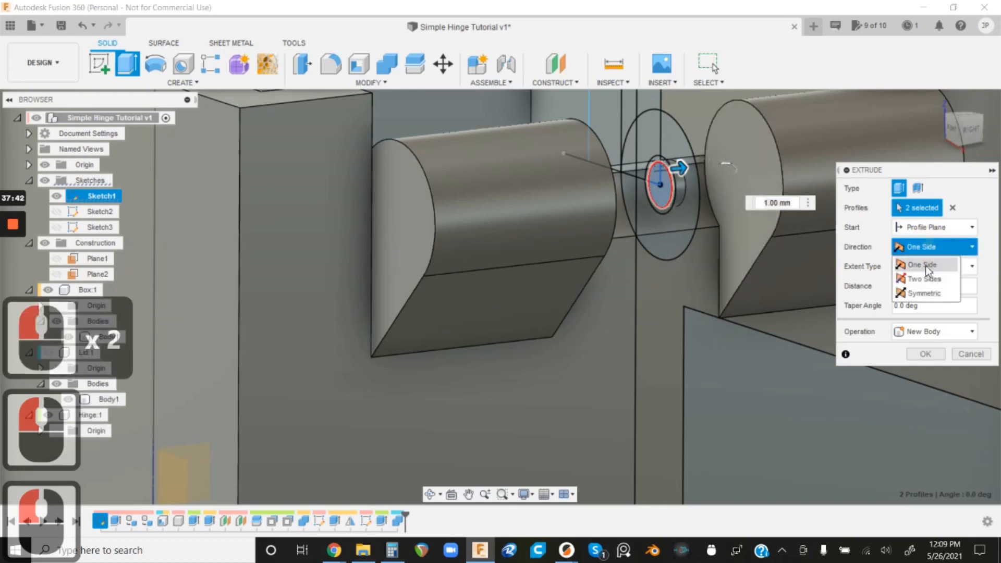
{"action": "left_click", "coordinate": [920, 287]}
{"action": "left_click", "coordinate": [744, 142]}
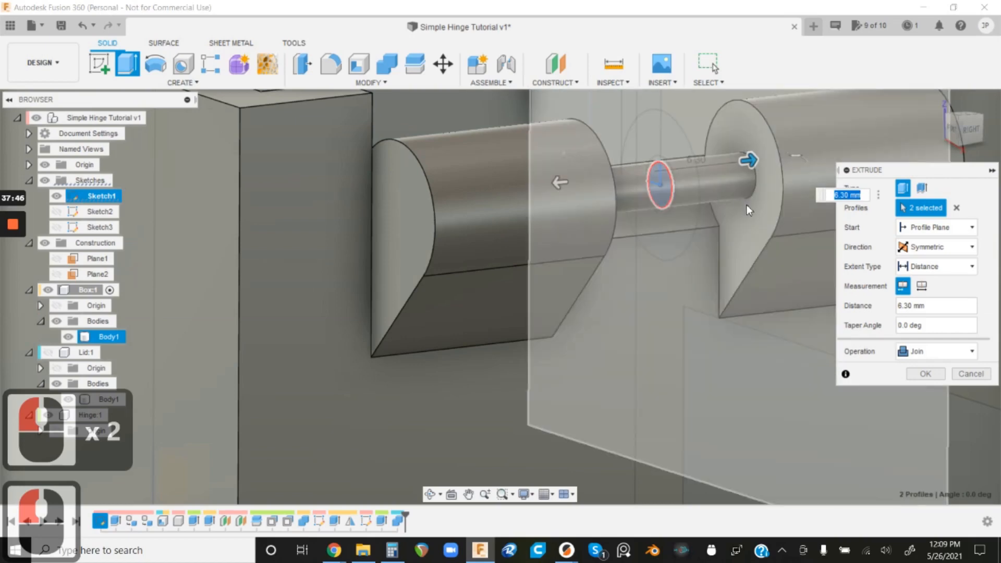
{"action": "left_click", "coordinate": [917, 375]}
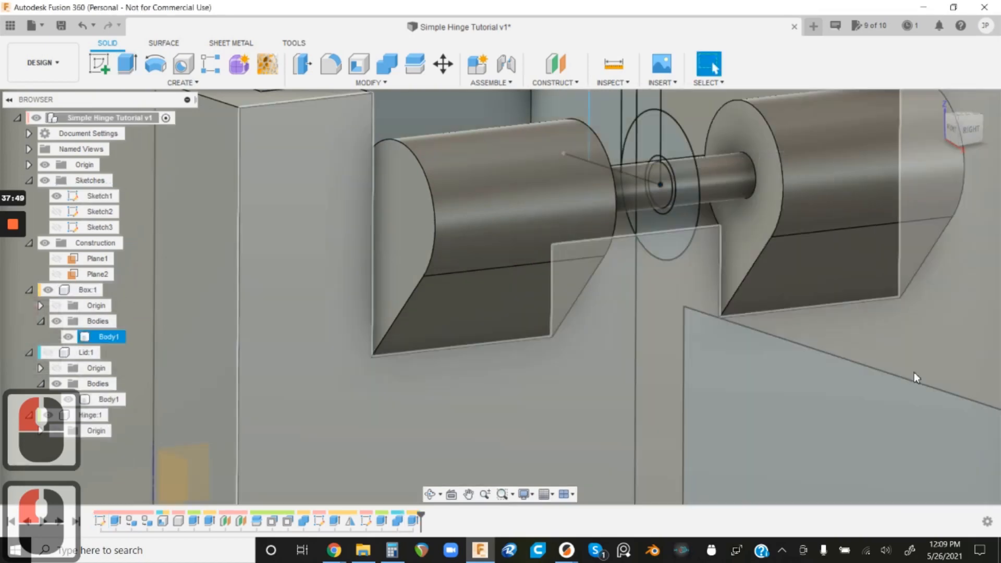
- Hide the box component and show the lid component with its hinge cylinder
{"action": "scroll", "coordinate": [432, 215], "scroll_direction": "up", "scroll_amount": 2}
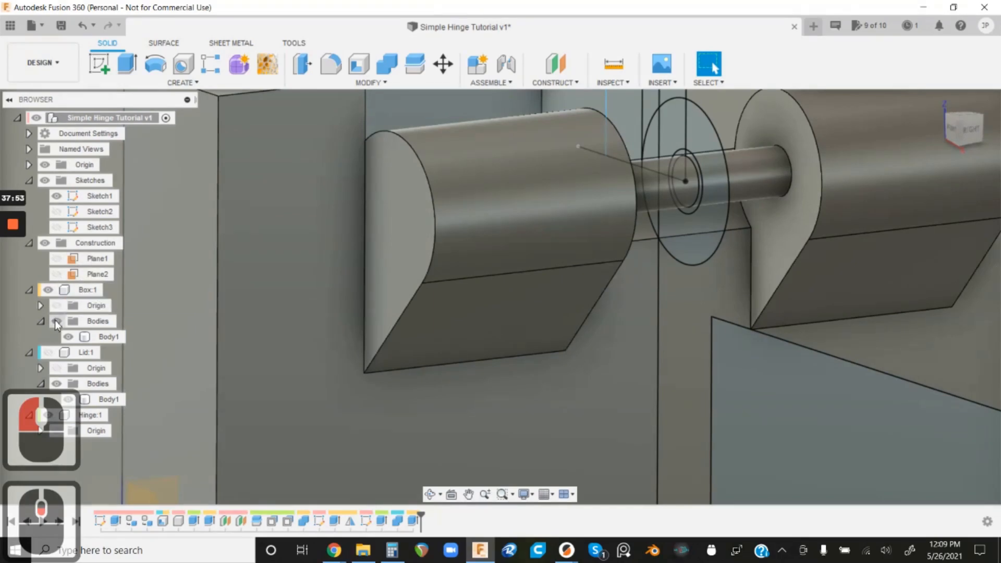
{"action": "left_click", "coordinate": [46, 290]}
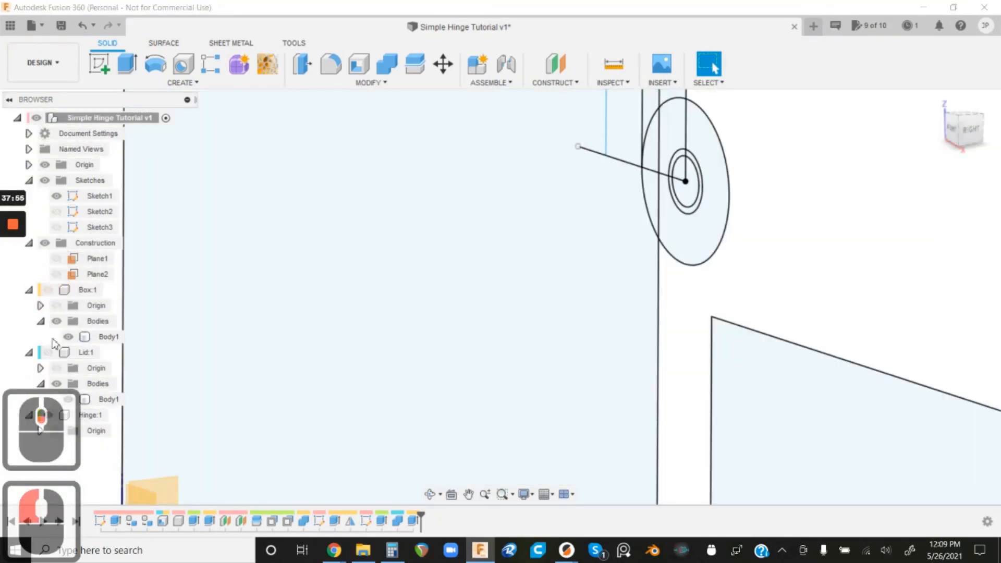
{"action": "left_click", "coordinate": [47, 353]}
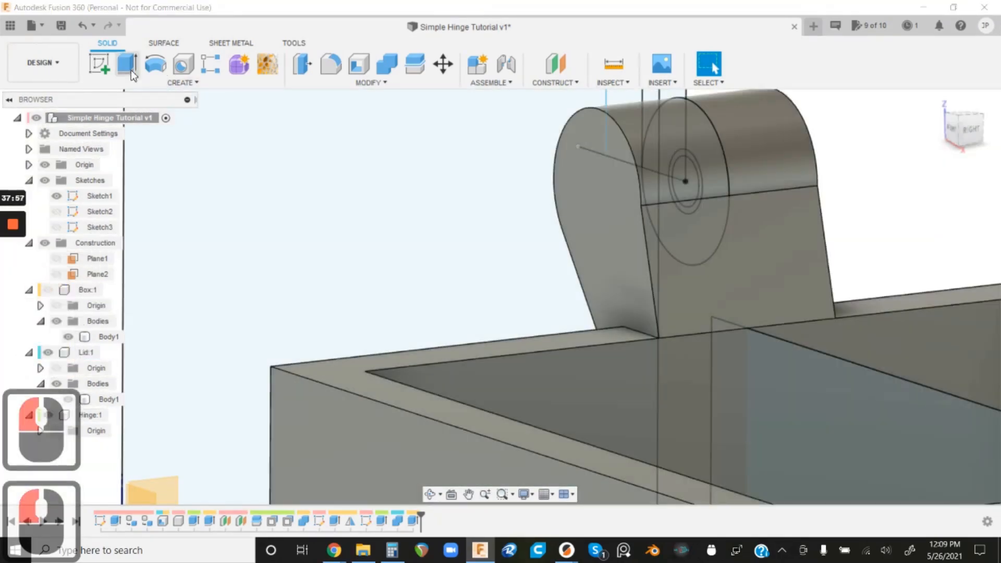
- Cut the pin hole through the lid's hinge cylinder by extruding the inner circle and its surrounding clearance ring symmetrically by -6.00 mm
{"action": "left_click", "coordinate": [130, 72]}
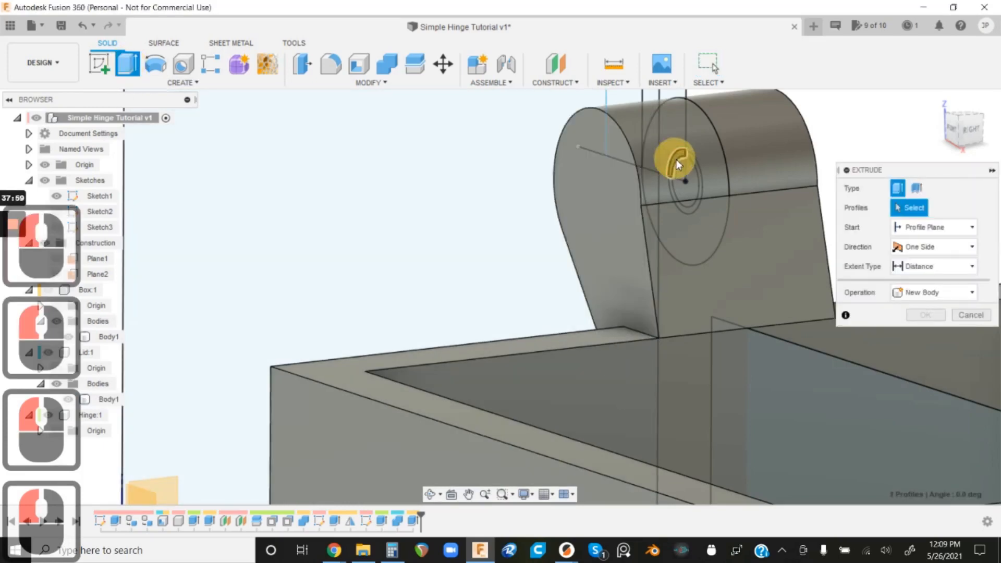
{"action": "left_click", "coordinate": [677, 158]}
{"action": "left_click", "coordinate": [693, 185]}
{"action": "left_click", "coordinate": [687, 213]}
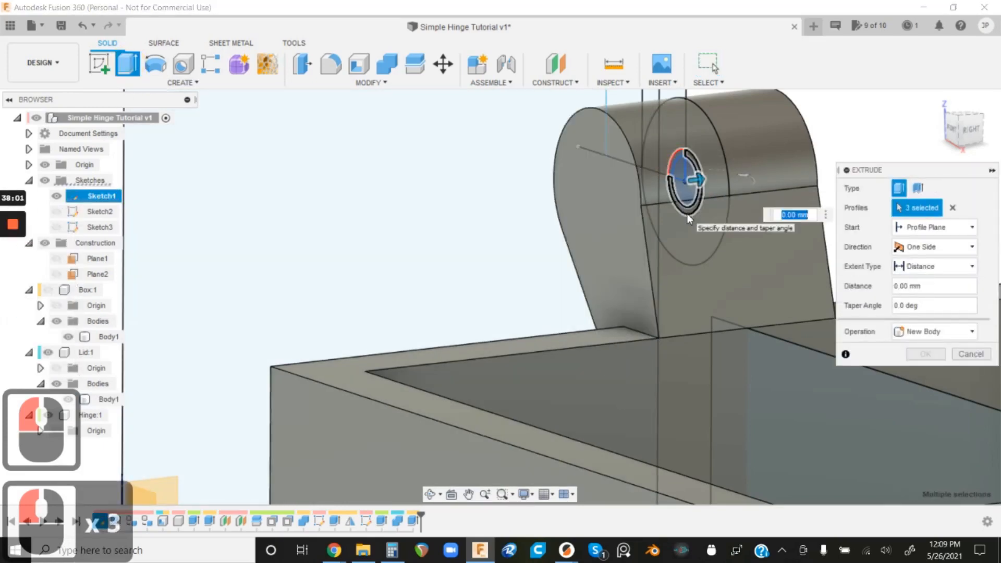
{"action": "left_click", "coordinate": [684, 188]}
{"action": "left_click", "coordinate": [933, 246]}
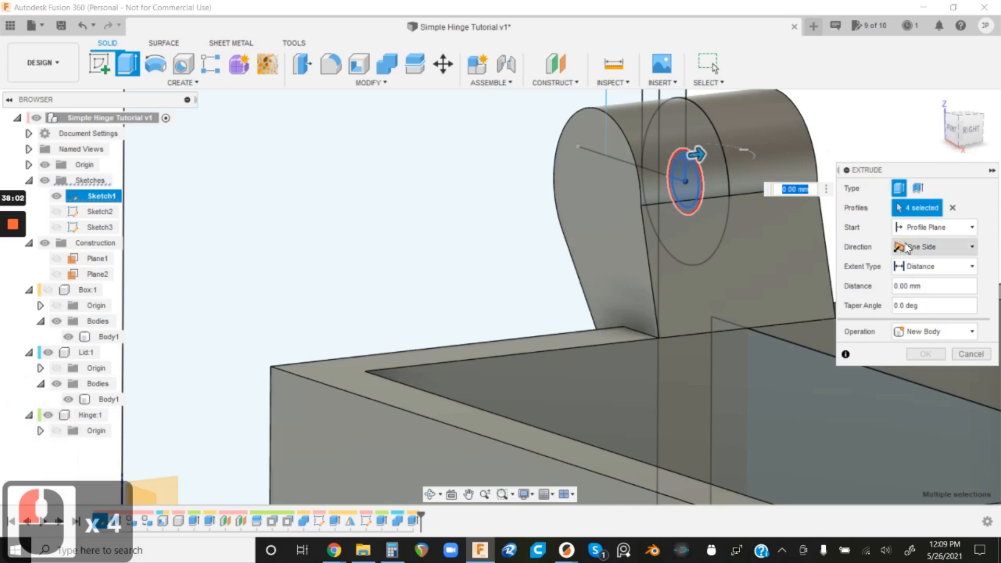
{"action": "left_click", "coordinate": [915, 273]}
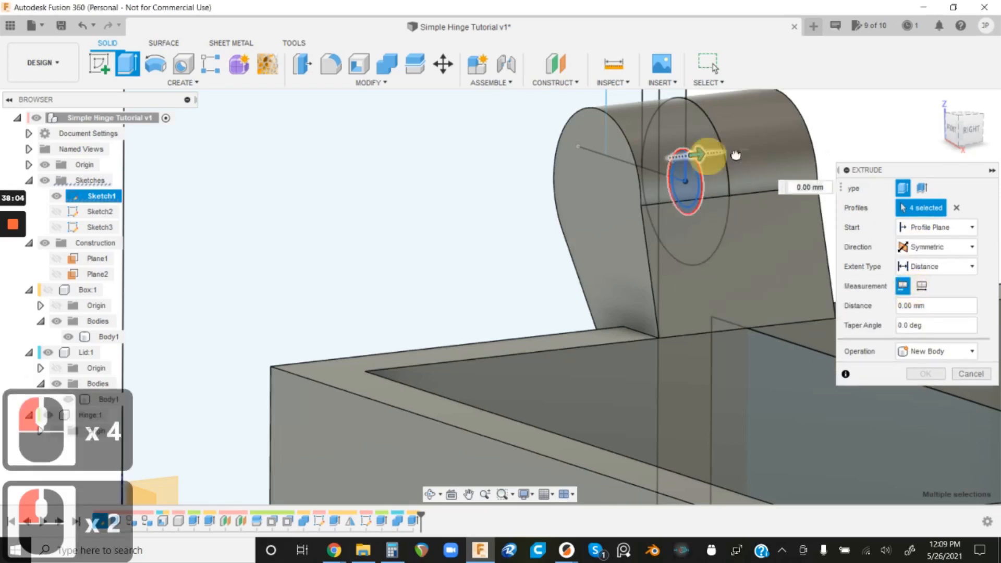
{"action": "left_click_drag", "start_coordinate": [736, 156], "coordinate": [786, 146]}
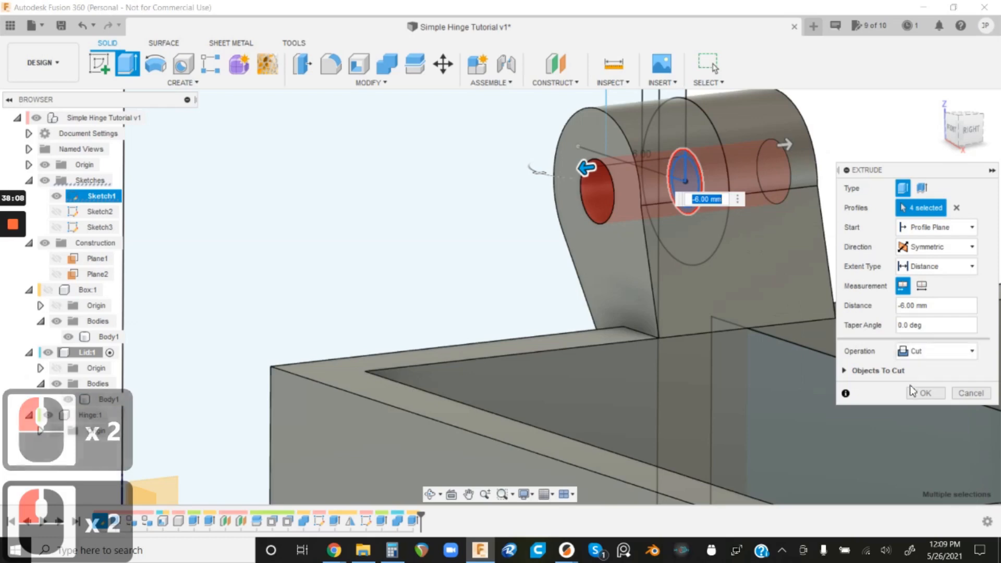
{"action": "left_click", "coordinate": [924, 393]}
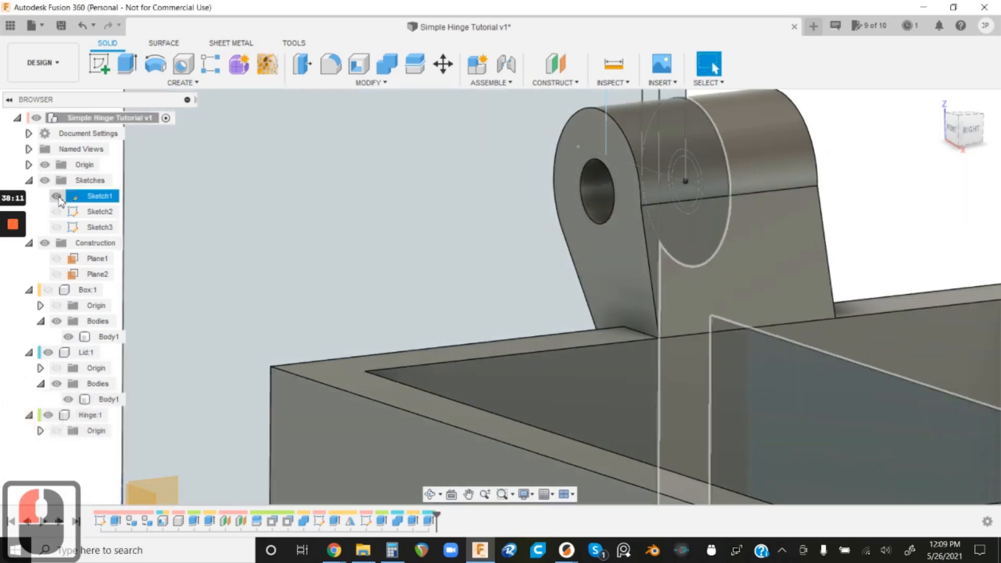
- Hide Sketch1 and show the box component again to view the complete box, lid and hinge
{"action": "left_click", "coordinate": [56, 196]}
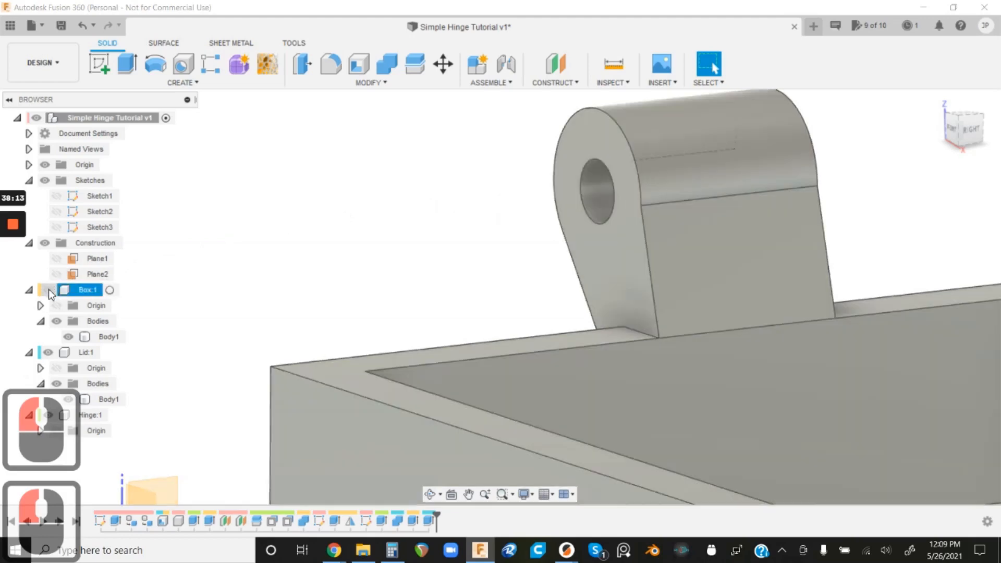
{"action": "left_click", "coordinate": [48, 290]}
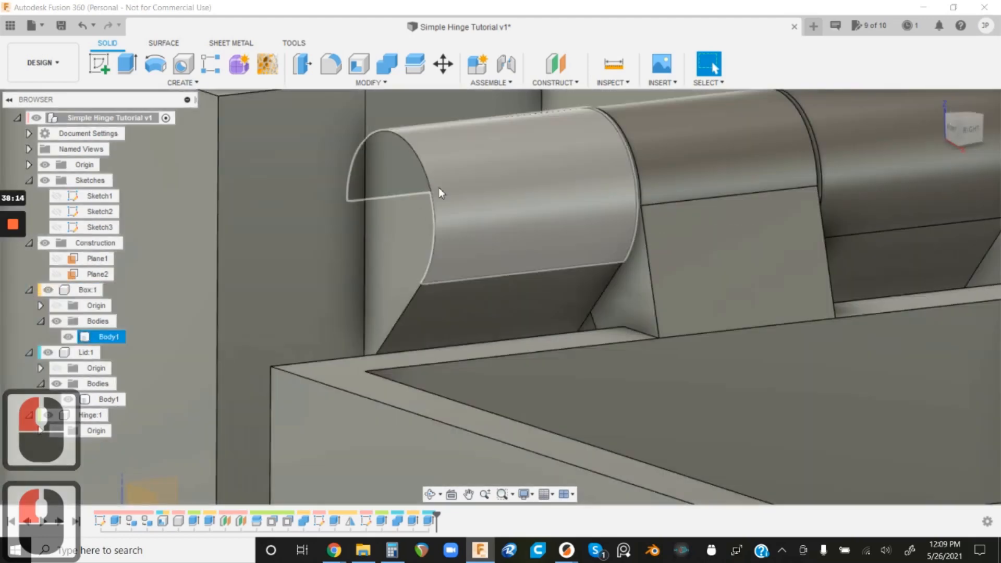
{"action": "scroll", "coordinate": [439, 187], "scroll_direction": "down", "scroll_amount": 4}
{"action": "scroll", "coordinate": [439, 188], "scroll_direction": "down", "scroll_amount": 1}
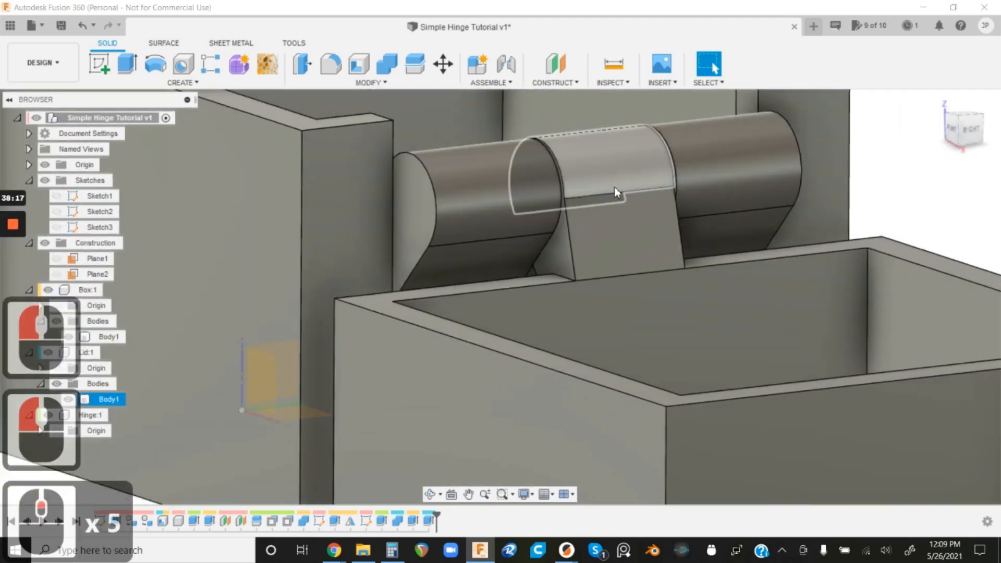
{"action": "scroll", "coordinate": [615, 189], "scroll_direction": "down", "scroll_amount": 1}
{"action": "scroll", "coordinate": [656, 176], "scroll_direction": "down", "scroll_amount": 1}
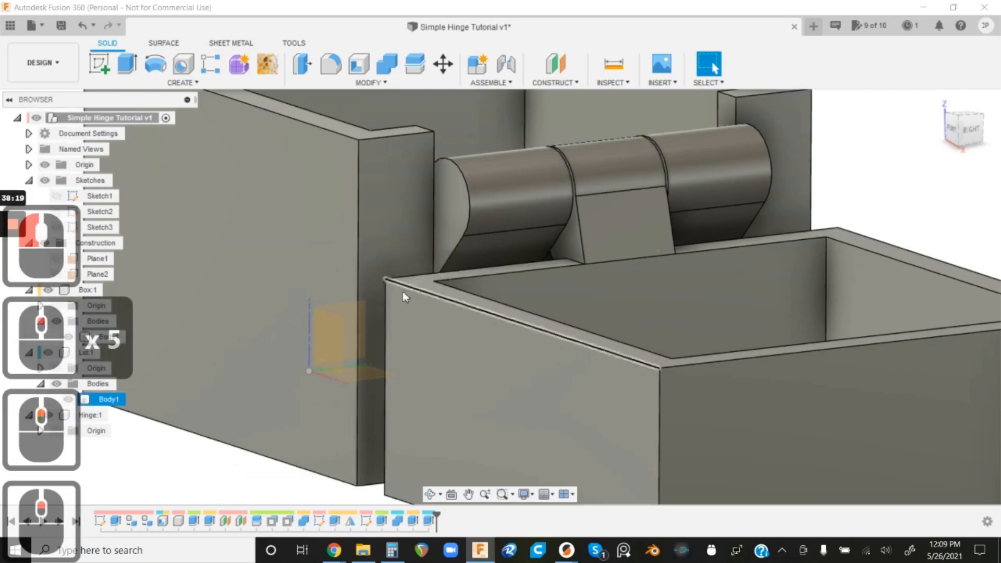
{"action": "scroll", "coordinate": [399, 292], "scroll_direction": "down", "scroll_amount": 2}
{"action": "scroll", "coordinate": [399, 292], "scroll_direction": "down", "scroll_amount": 2}
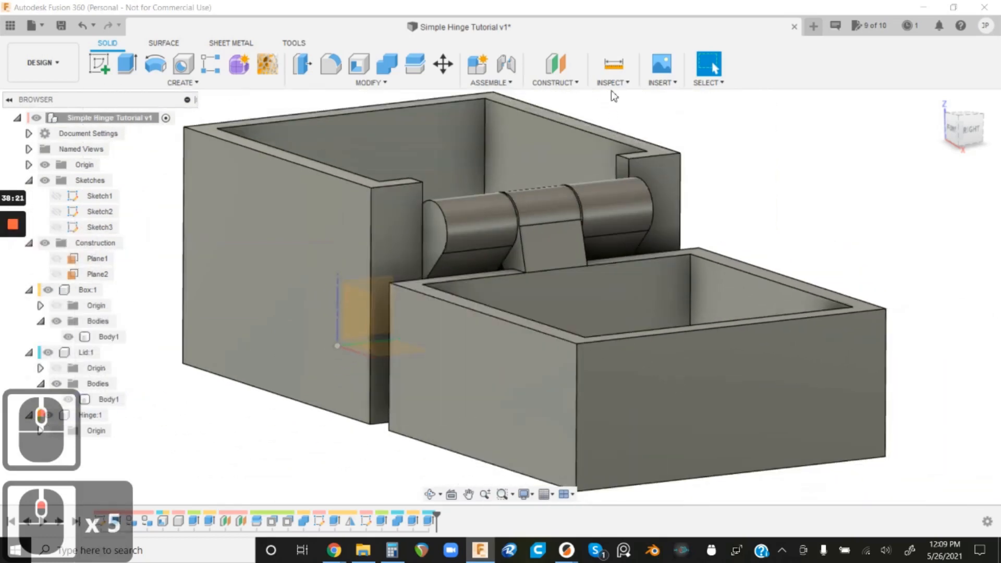
- Create a section analysis through the box, lid and hinge on the XZ origin plane at 0.00 mm
{"action": "left_click", "coordinate": [612, 83]}
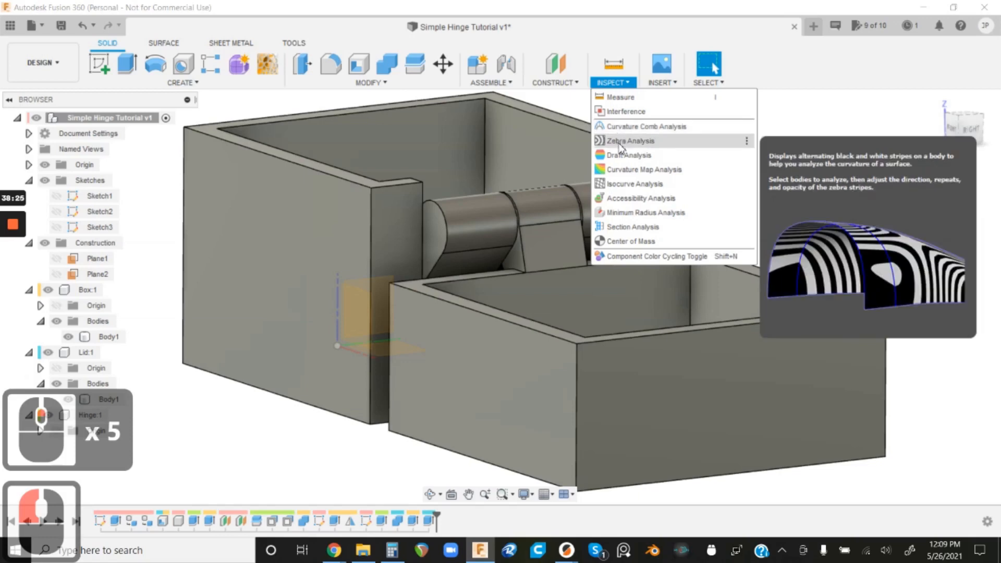
{"action": "left_click", "coordinate": [624, 228]}
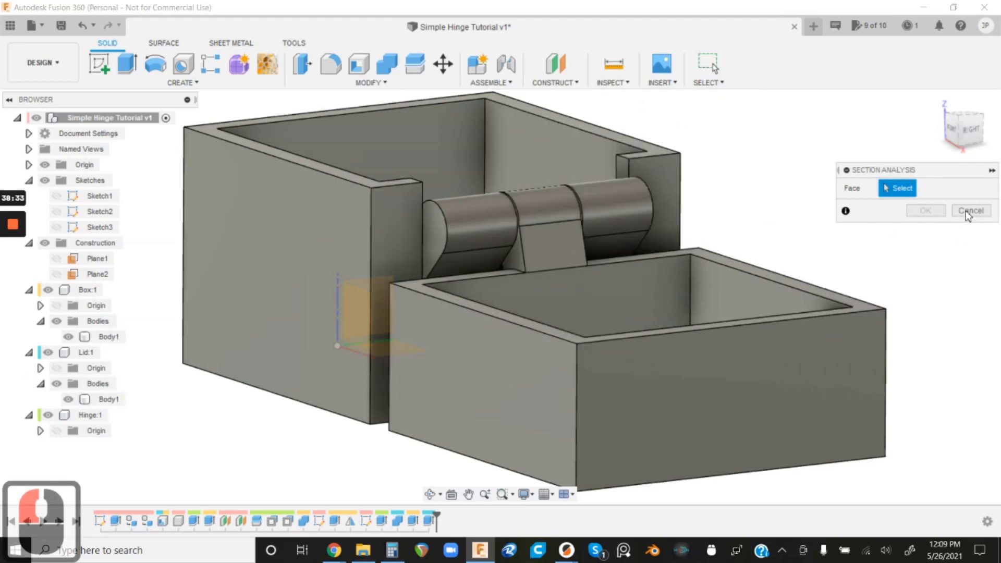
{"action": "middle_click_drag", "start_coordinate": [755, 134], "coordinate": [748, 160], "text": "shift"}
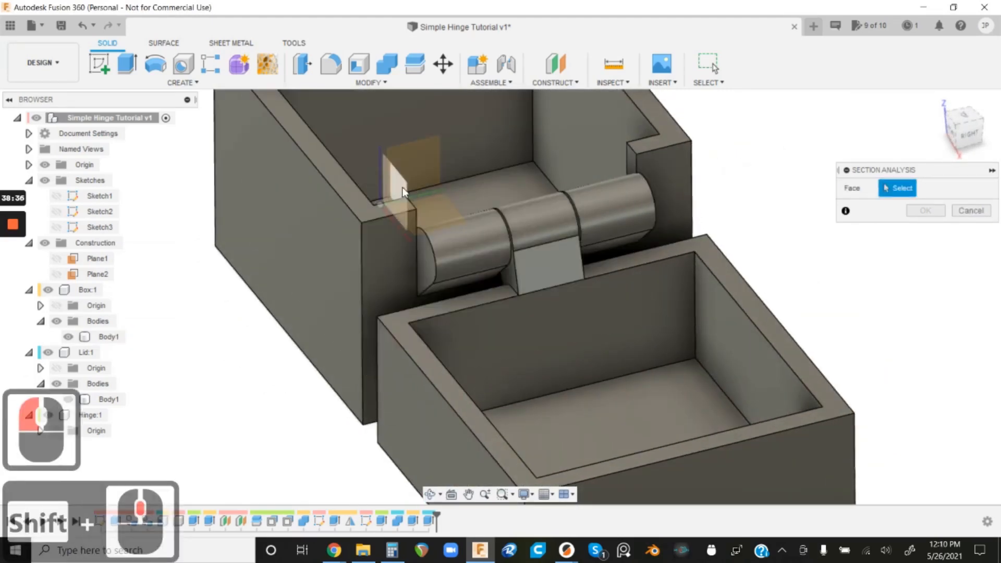
{"action": "left_click", "coordinate": [401, 186]}
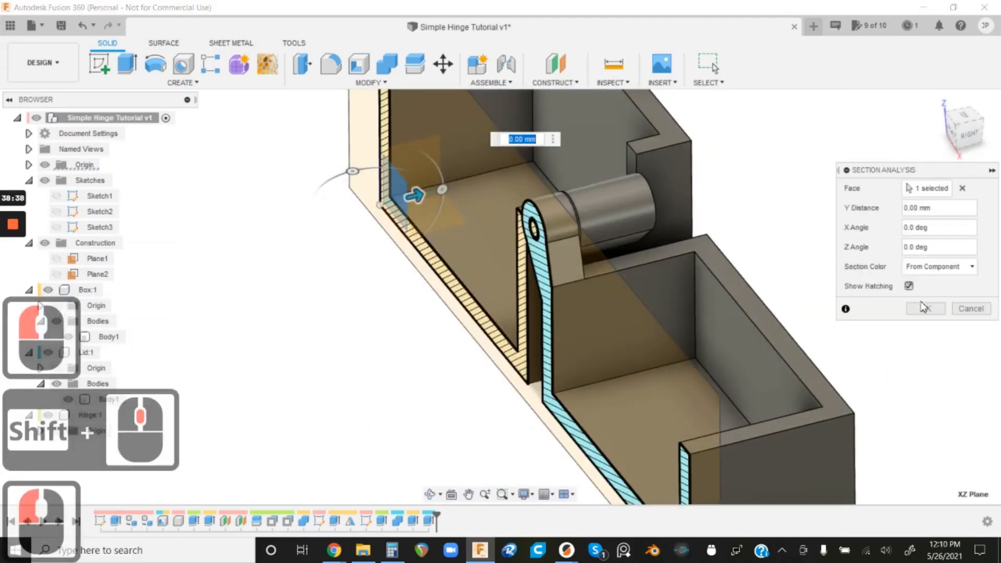
{"action": "left_click", "coordinate": [924, 308]}
- Examine the sectioned hinge from the front, checking the clearance around the pin and between the lid cylinder and box wall
{"action": "left_click", "coordinate": [952, 137]}
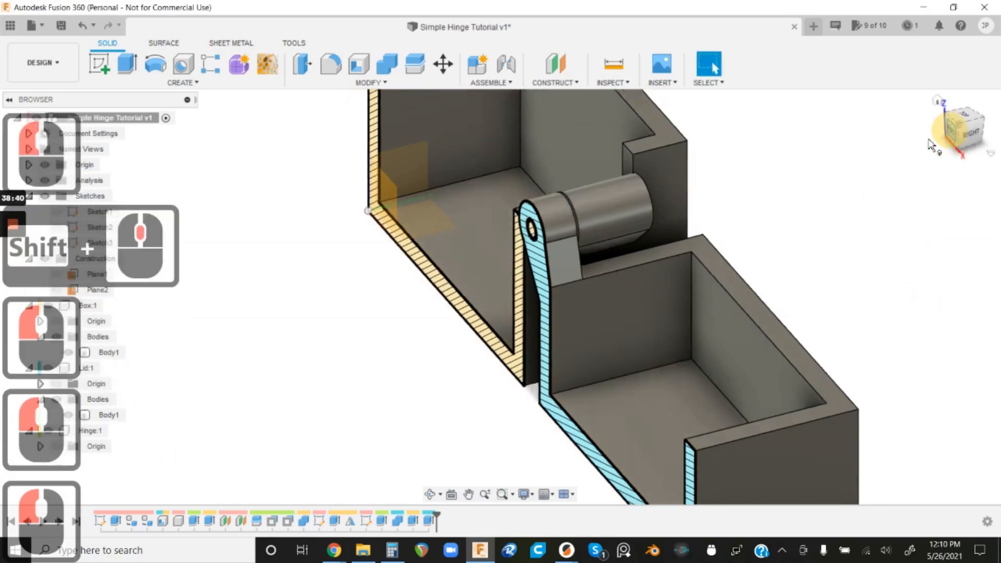
{"action": "scroll", "coordinate": [391, 284], "scroll_direction": "down", "scroll_amount": 5}
{"action": "scroll", "coordinate": [391, 284], "scroll_direction": "up", "scroll_amount": 6}
{"action": "scroll", "coordinate": [391, 284], "scroll_direction": "up", "scroll_amount": 15}
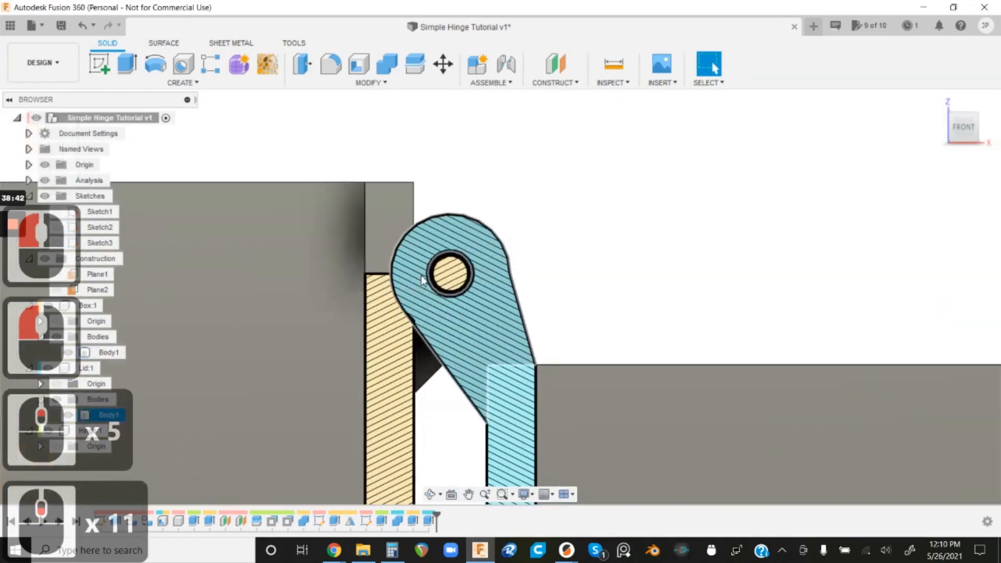
{"action": "middle_click_drag", "start_coordinate": [517, 213], "coordinate": [702, 241], "text": "shift"}
{"action": "scroll", "coordinate": [665, 237], "scroll_direction": "up", "scroll_amount": 3}
{"action": "scroll", "coordinate": [665, 237], "scroll_direction": "down", "scroll_amount": 14}
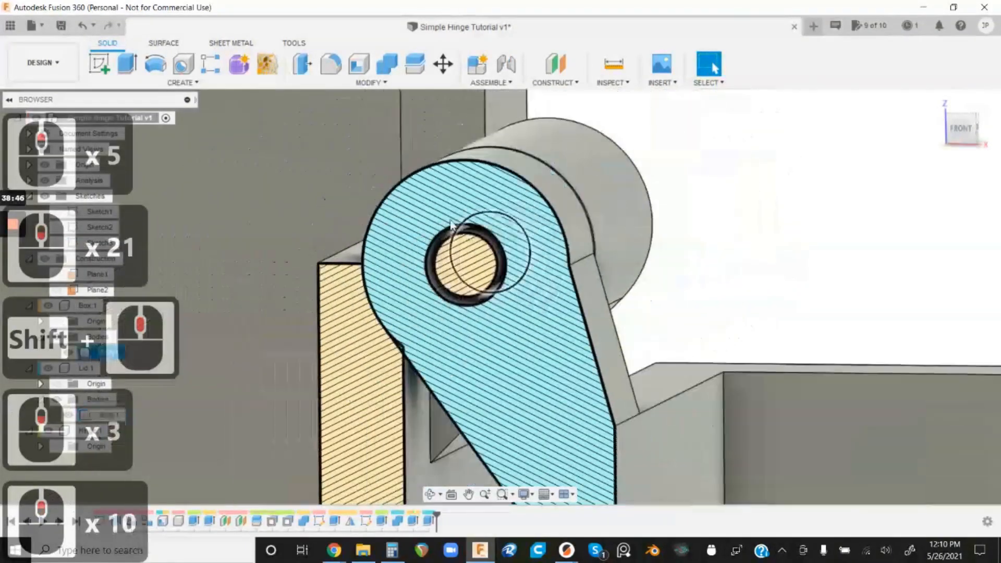
{"action": "scroll", "coordinate": [404, 185], "scroll_direction": "down", "scroll_amount": 5}
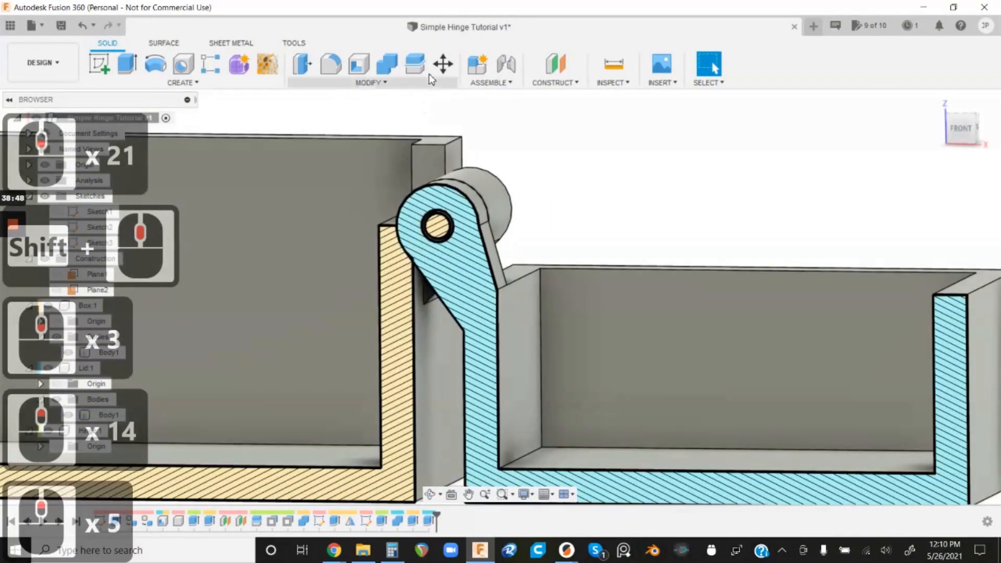
- Try rotating the lid body about the hinge cylinder's axis to test how it swings, and discard the move
{"action": "left_click", "coordinate": [443, 64]}
{"action": "left_click", "coordinate": [937, 227]}
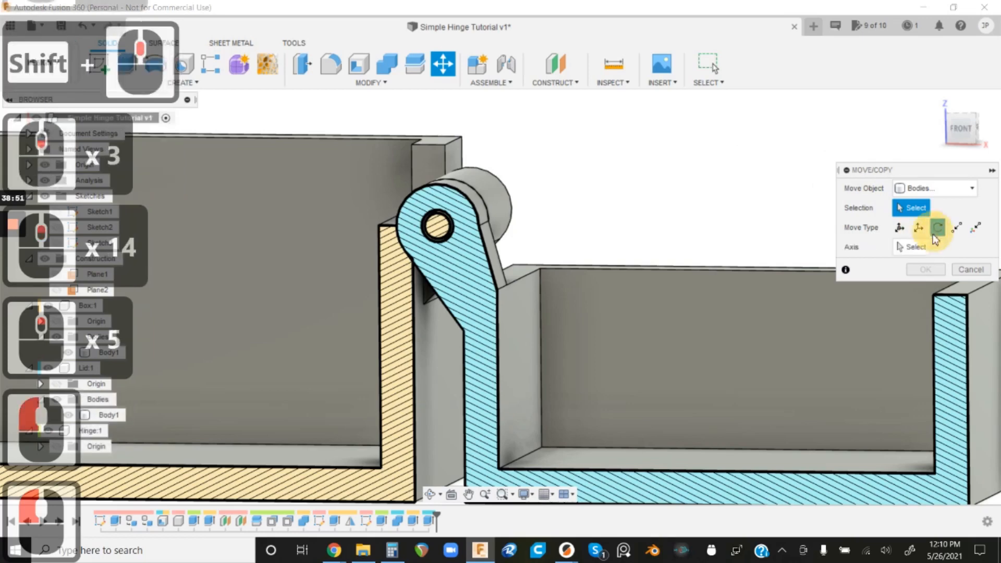
{"action": "left_click", "coordinate": [734, 309]}
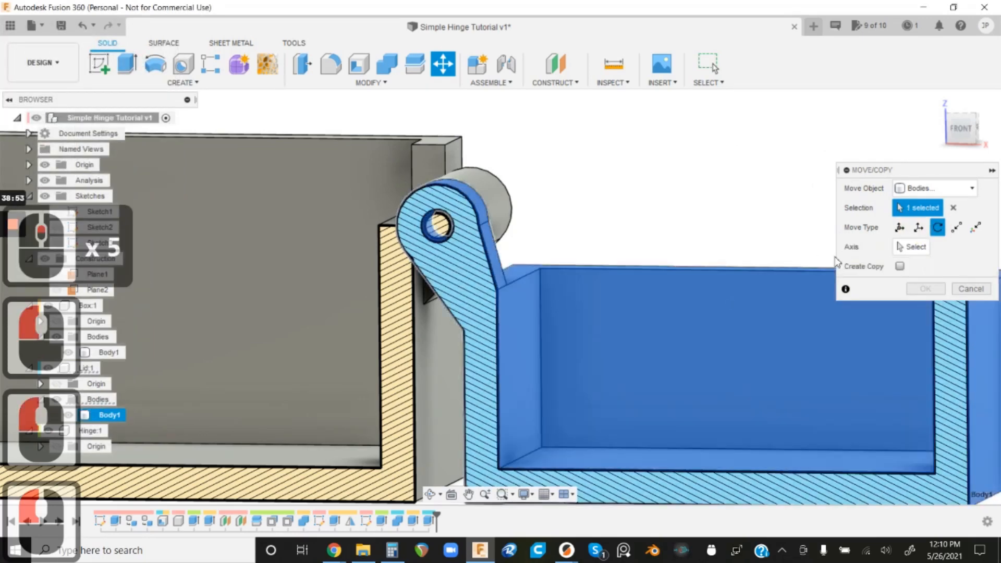
{"action": "left_click", "coordinate": [460, 188]}
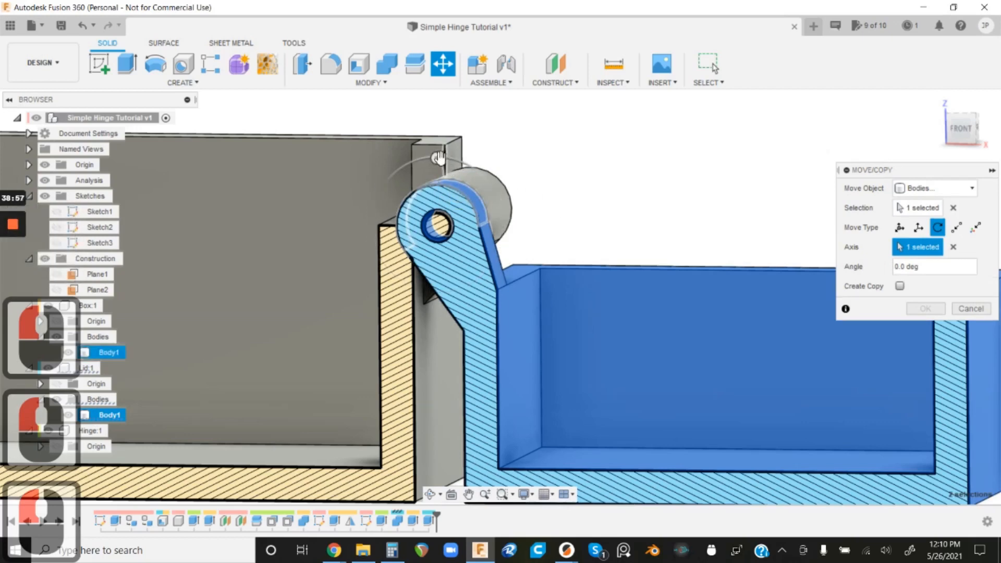
{"action": "left_click_drag", "start_coordinate": [438, 152], "coordinate": [376, 196]}
{"action": "left_click", "coordinate": [973, 309]}
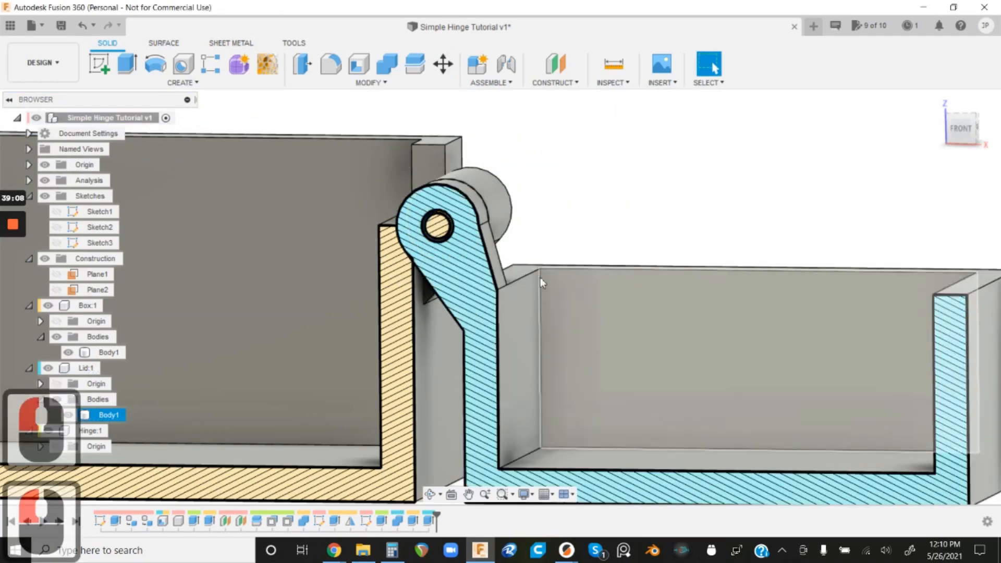
- Inspect the sectioned area where the lid's middle hinge cylinder meets the box wall
{"action": "scroll", "coordinate": [381, 229], "scroll_direction": "up", "scroll_amount": 5}
{"action": "scroll", "coordinate": [381, 229], "scroll_direction": "up", "scroll_amount": 10}
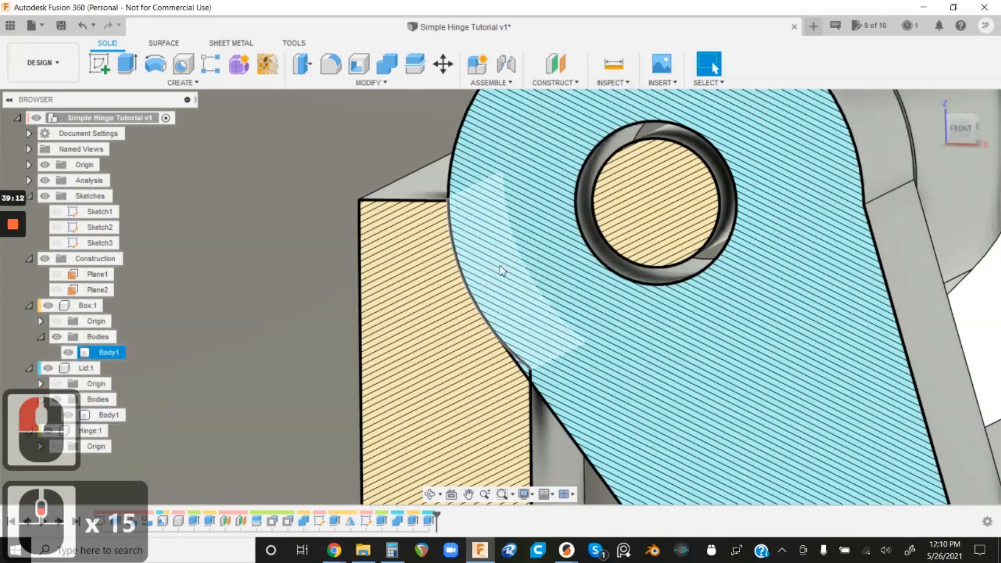
{"action": "middle_click_drag", "start_coordinate": [433, 308], "coordinate": [446, 294], "text": "shift"}
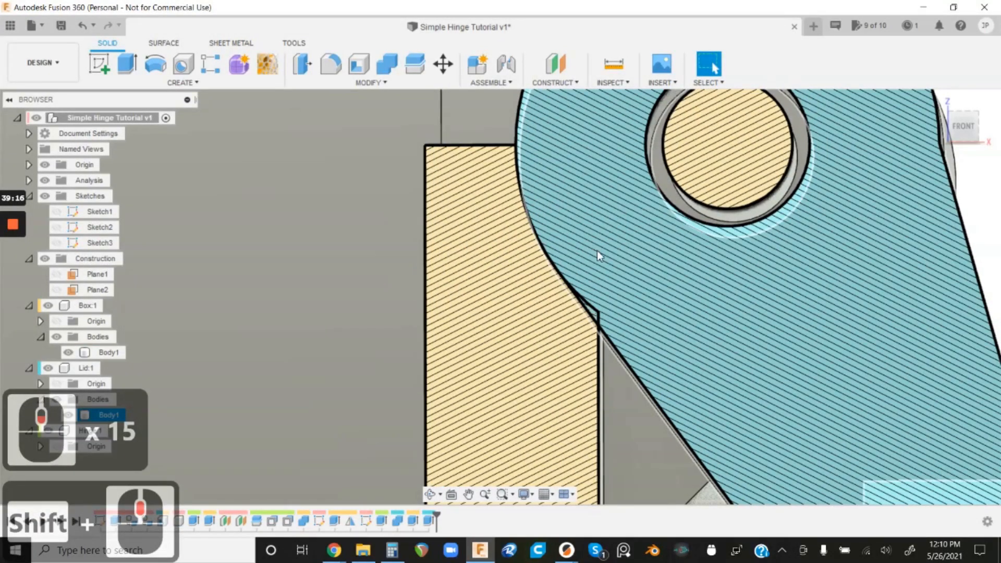
{"action": "middle_click_drag", "start_coordinate": [597, 255], "coordinate": [591, 258], "text": "shift"}
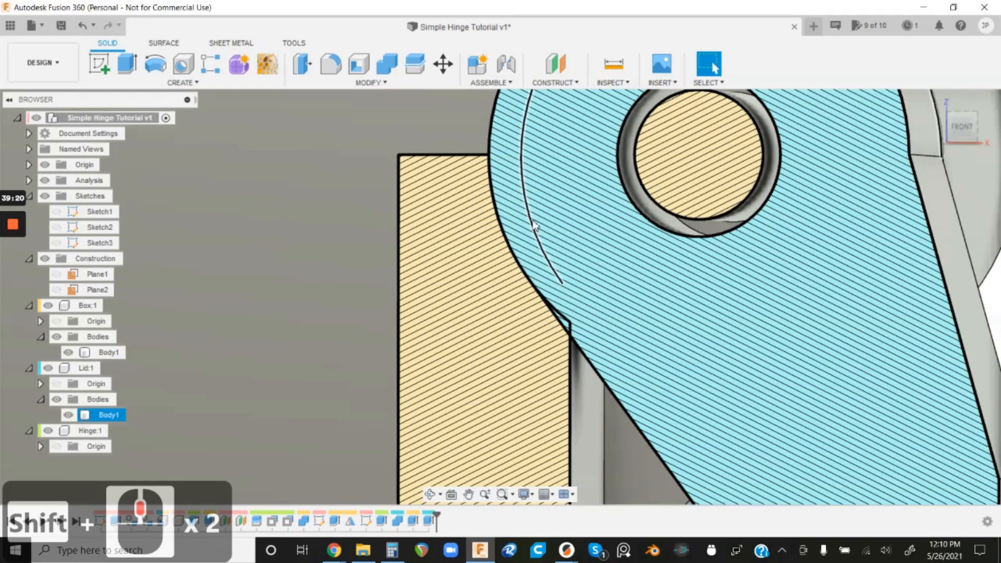
{"action": "left_click", "coordinate": [548, 220]}
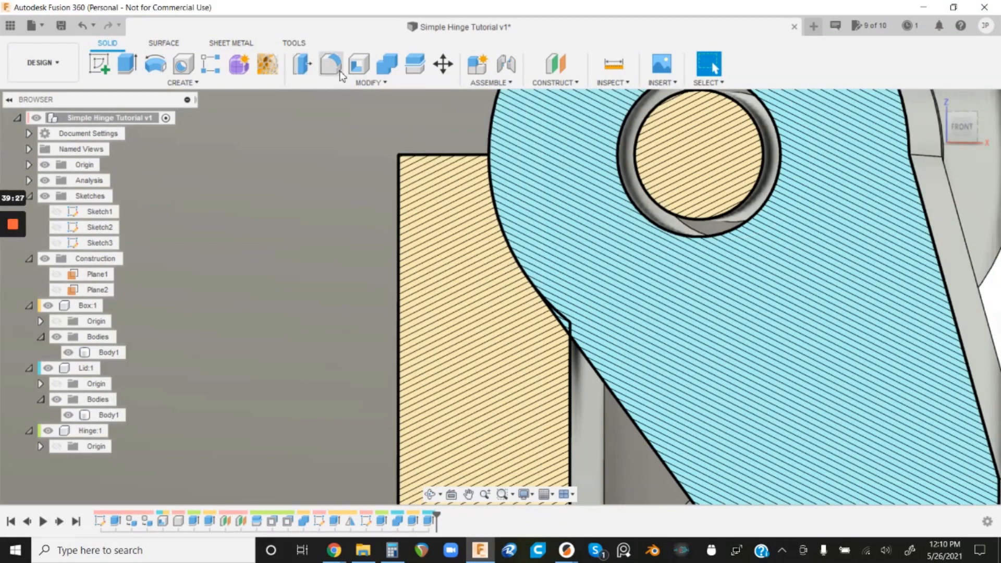
{"action": "left_click", "coordinate": [413, 67]}
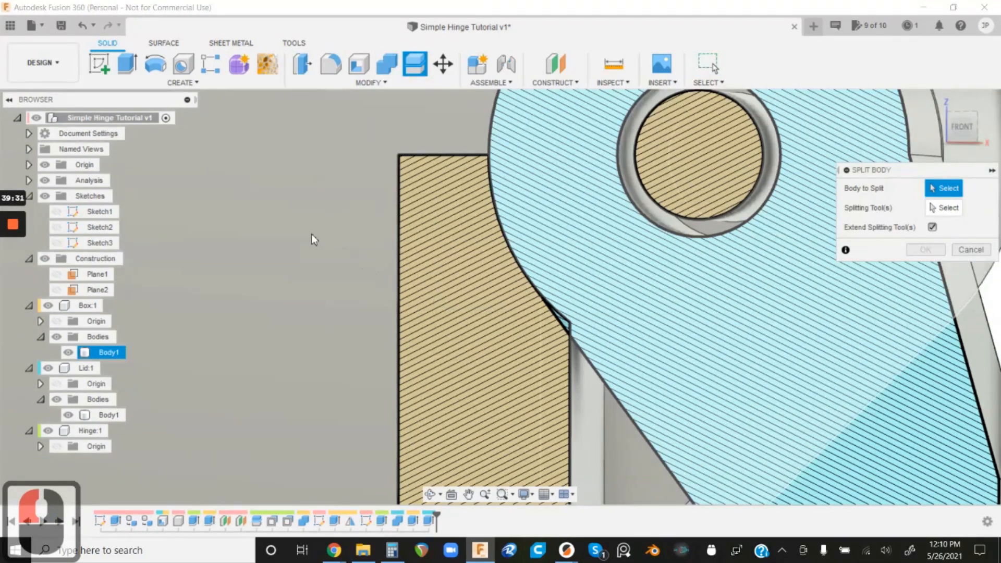
{"action": "left_click", "coordinate": [311, 236]}
{"action": "scroll", "coordinate": [306, 231], "scroll_direction": "down", "scroll_amount": 8}
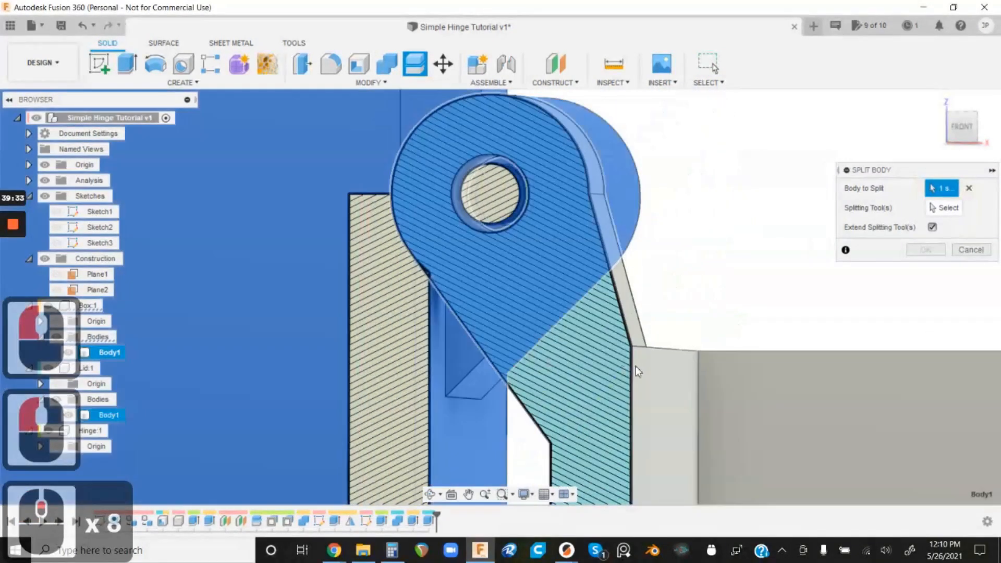
{"action": "left_click", "coordinate": [933, 210]}
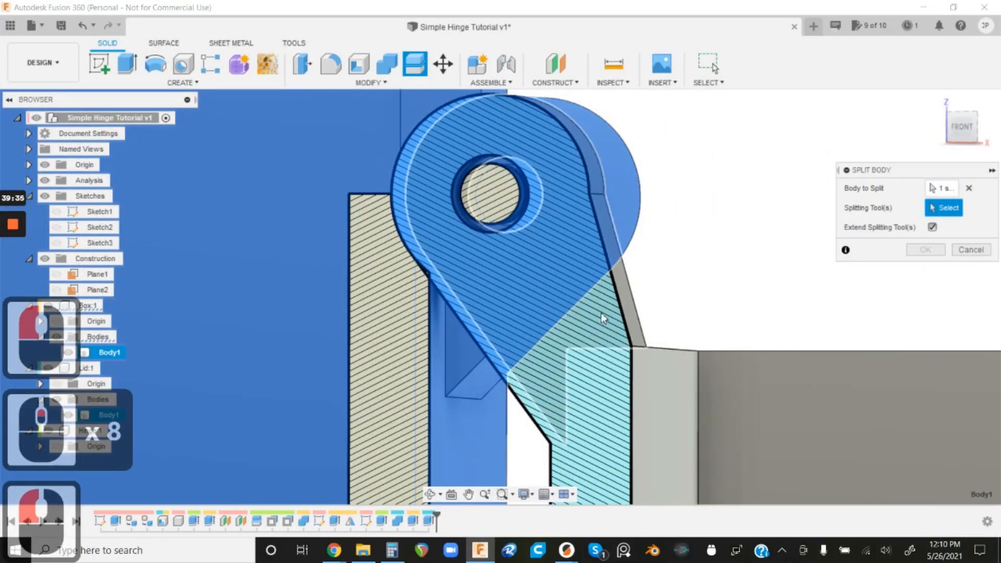
{"action": "scroll", "coordinate": [451, 363], "scroll_direction": "down", "scroll_amount": 3}
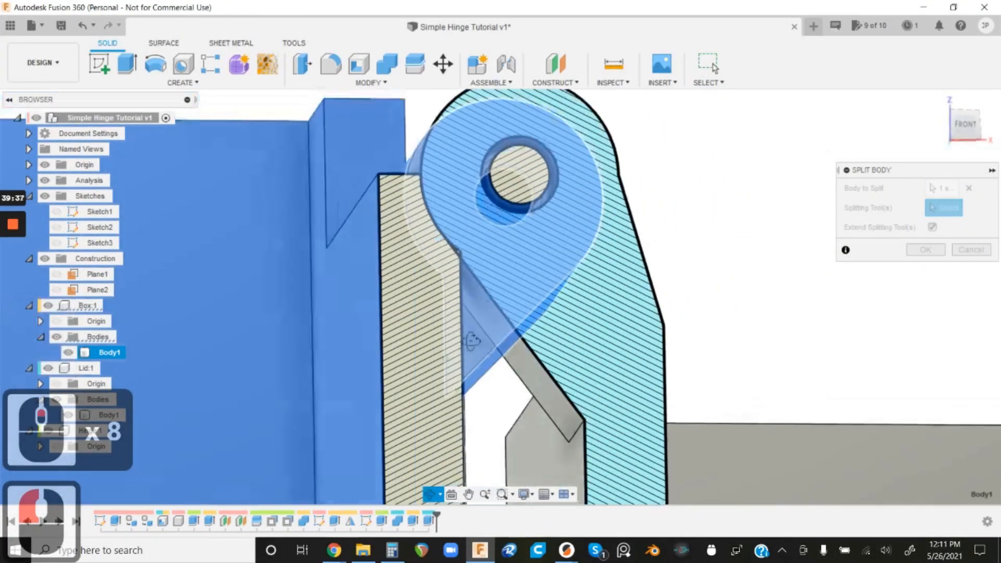
{"action": "middle_click_drag", "start_coordinate": [450, 364], "coordinate": [518, 317], "text": "shift"}
{"action": "left_click", "coordinate": [514, 315]}
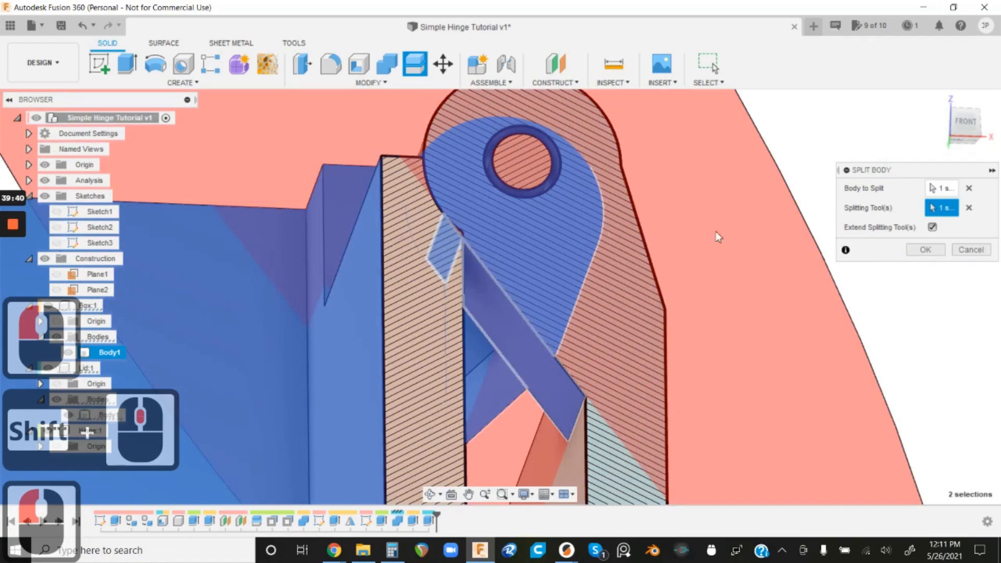
{"action": "middle_click_drag", "start_coordinate": [719, 237], "coordinate": [685, 241], "text": "shift"}
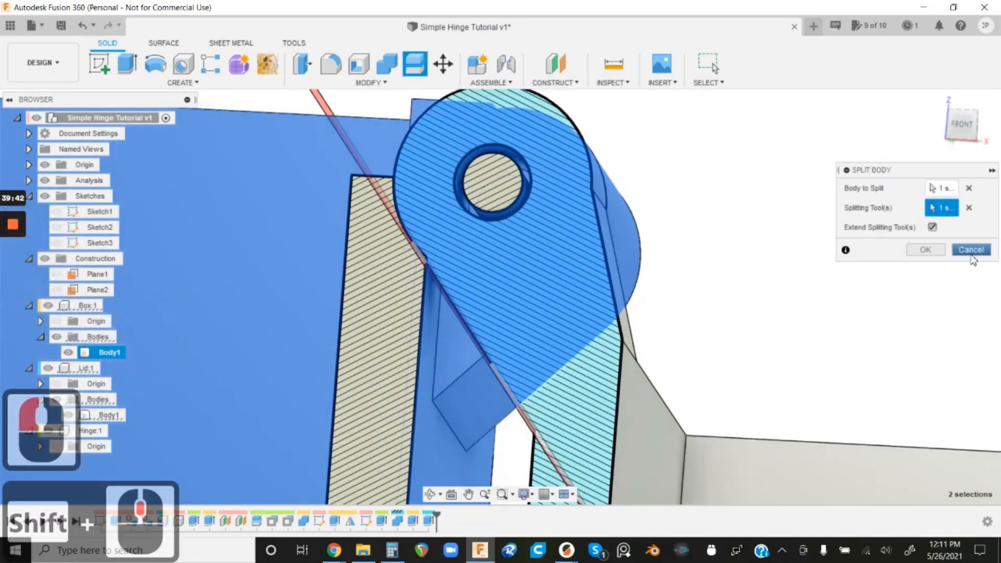
{"action": "left_click", "coordinate": [971, 250]}
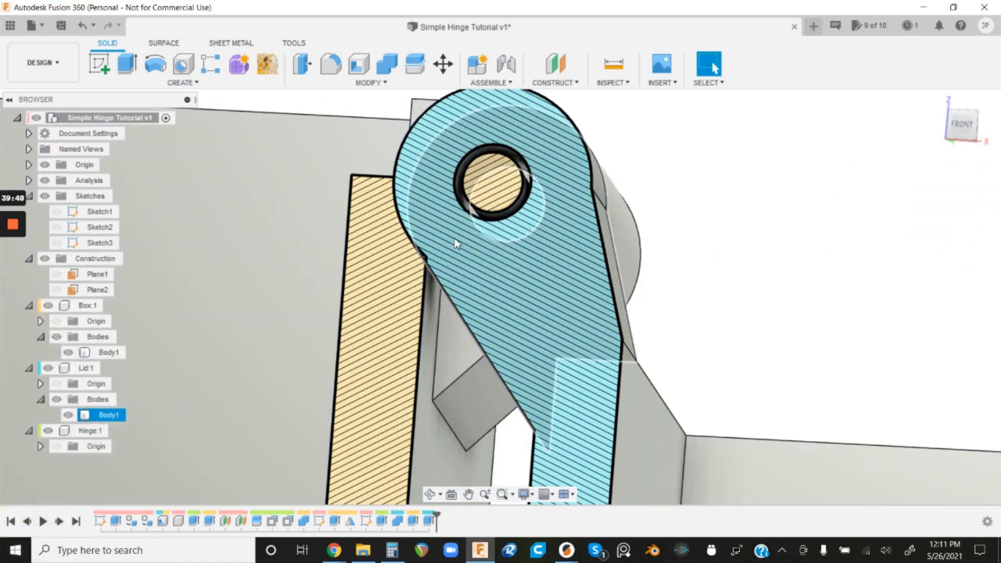
- Try to split the lid body using two selected faces near the hinge as splitting tools, and cancel the split
{"action": "left_click", "coordinate": [736, 182]}
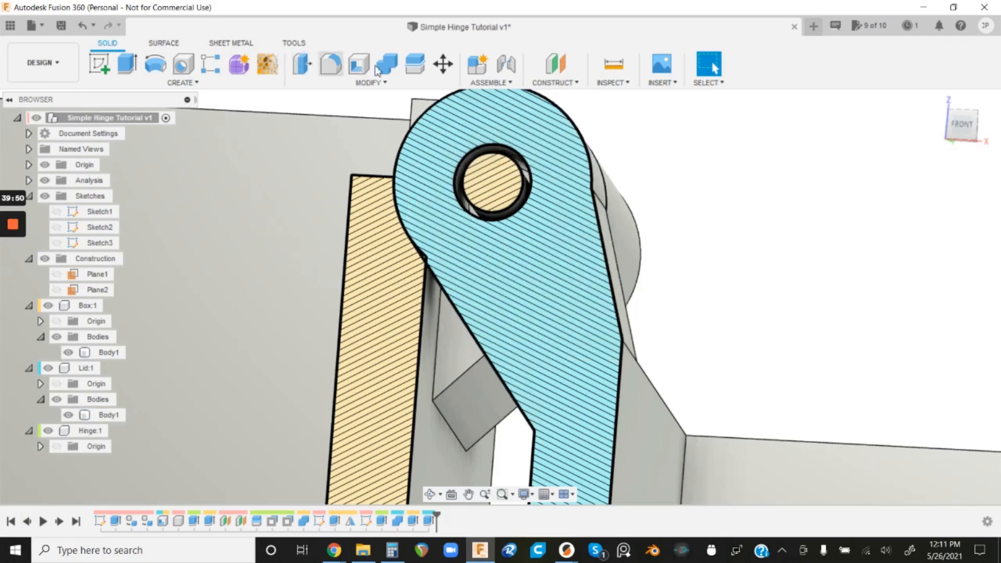
{"action": "left_click", "coordinate": [412, 65]}
{"action": "left_click", "coordinate": [574, 299]}
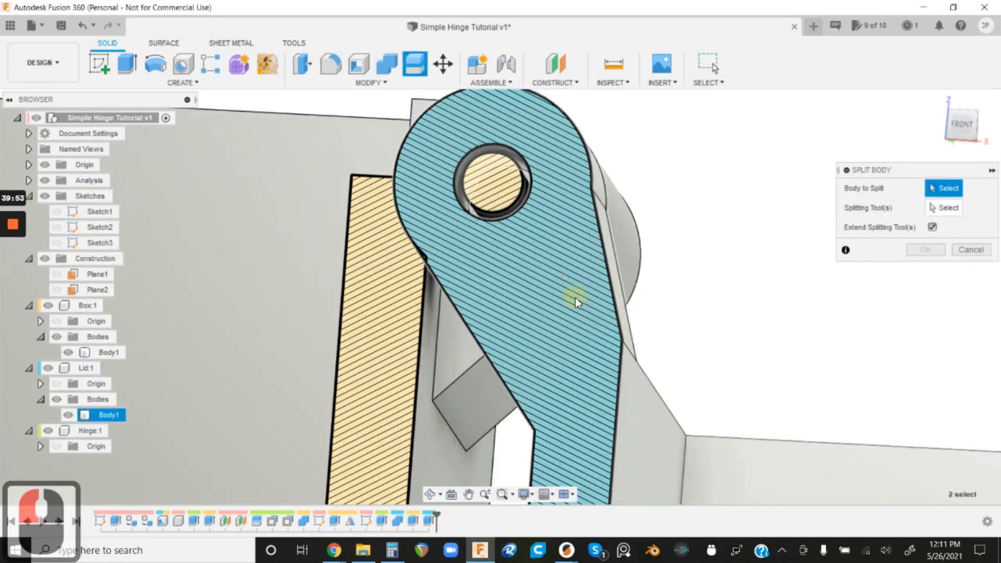
{"action": "left_click", "coordinate": [936, 211]}
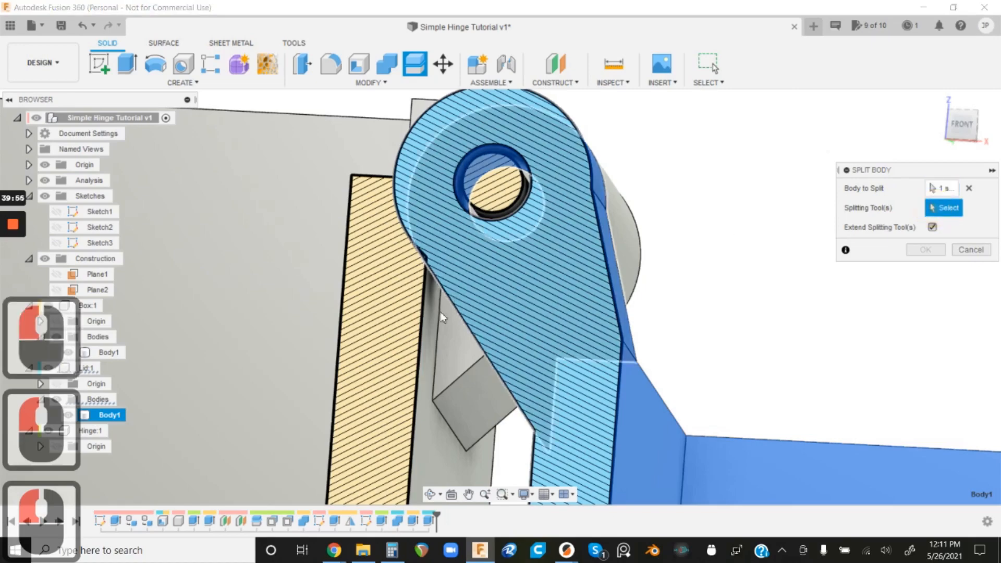
{"action": "left_click", "coordinate": [427, 321]}
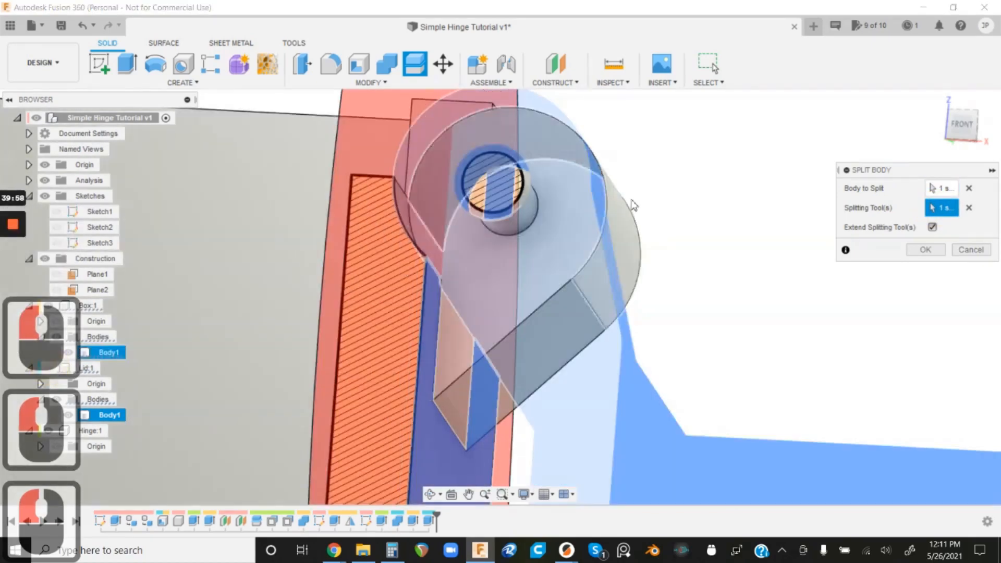
{"action": "middle_click_drag", "start_coordinate": [633, 205], "coordinate": [430, 242], "text": "shift"}
{"action": "left_click", "coordinate": [421, 243]}
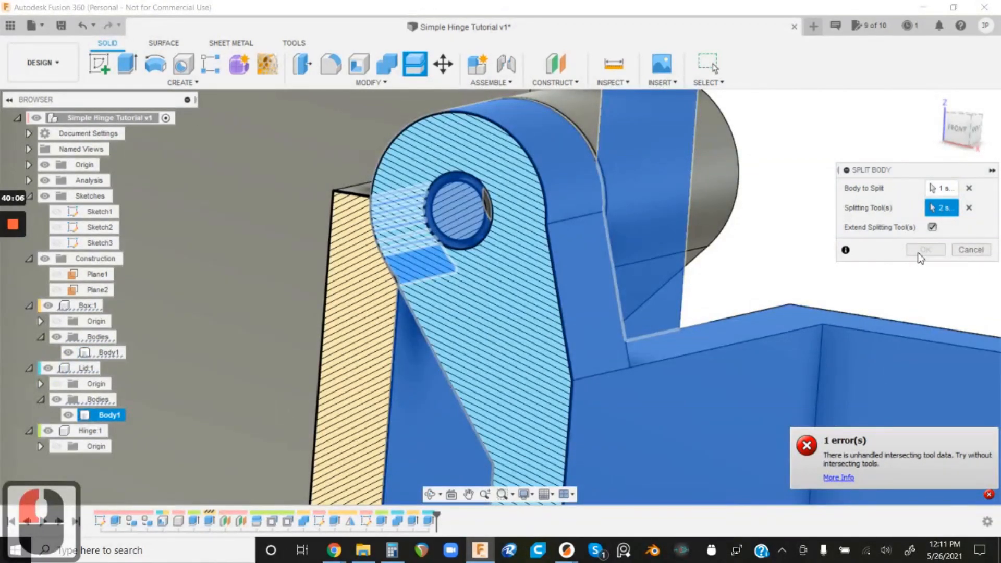
{"action": "left_click", "coordinate": [970, 249]}
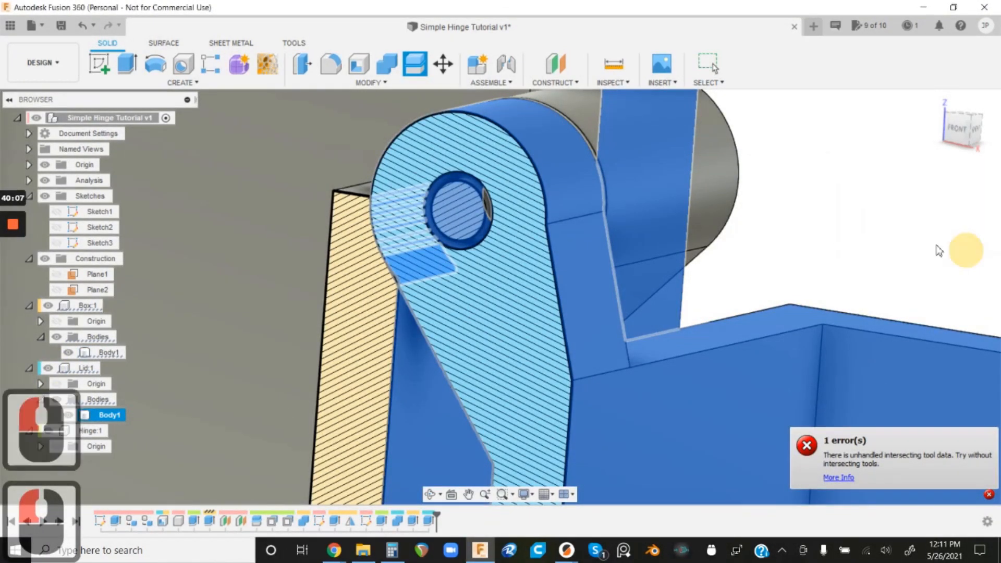
{"action": "left_click", "coordinate": [399, 202]}
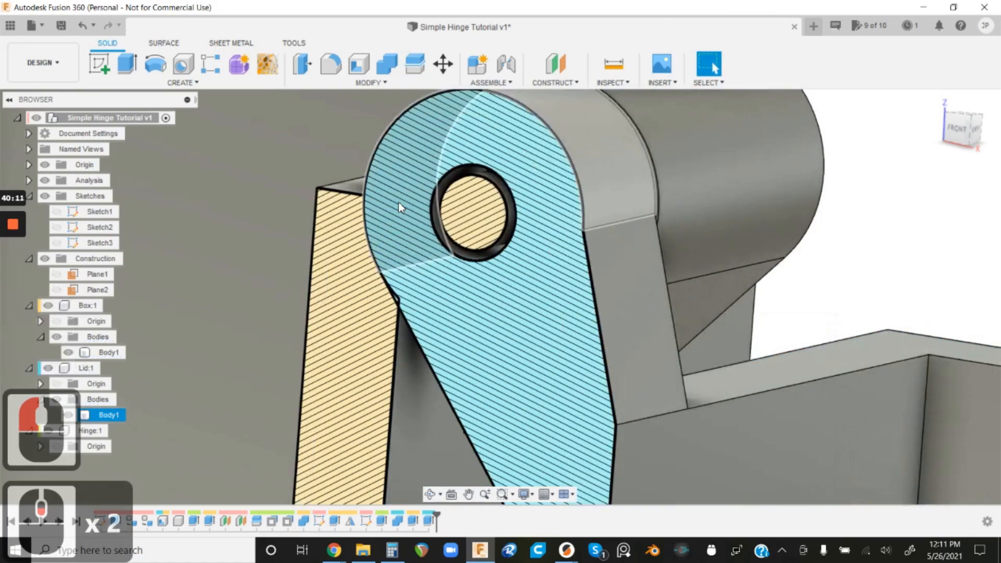
- Hide the section analysis and the lid component to expose the box's pin and the wall behind it
{"action": "scroll", "coordinate": [398, 207], "scroll_direction": "down", "scroll_amount": 3}
{"action": "scroll", "coordinate": [423, 197], "scroll_direction": "down", "scroll_amount": 10}
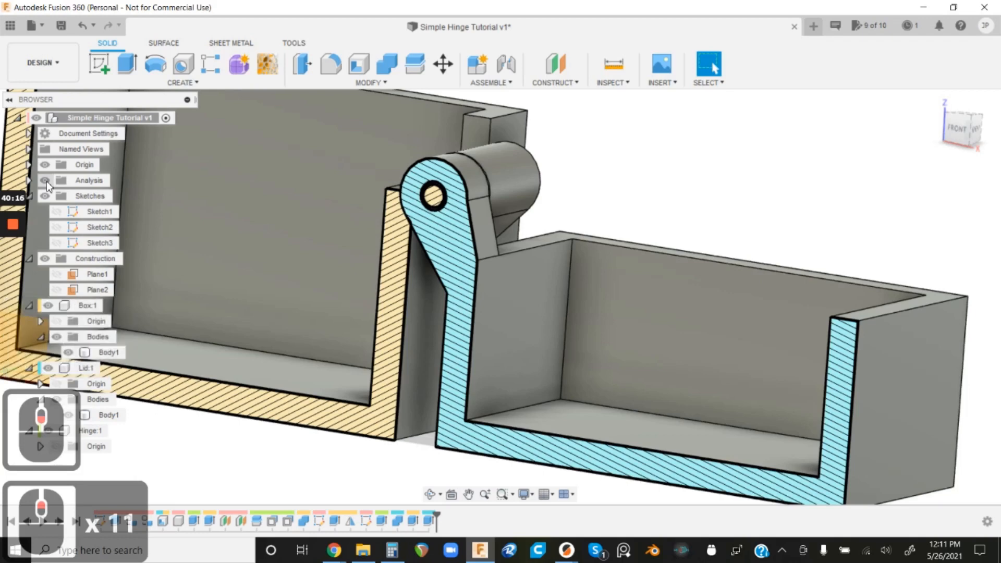
{"action": "left_click", "coordinate": [45, 180]}
{"action": "left_click", "coordinate": [379, 202]}
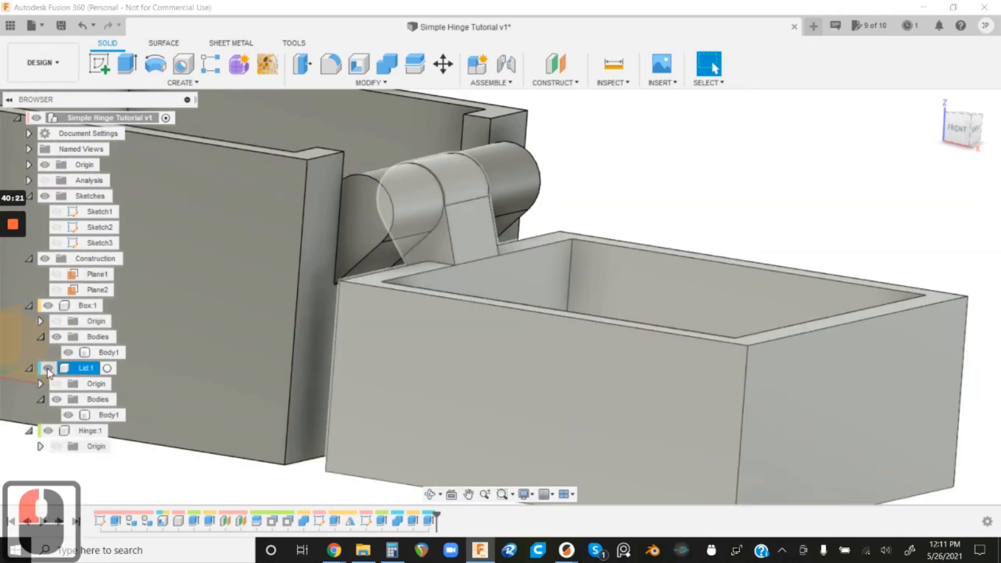
{"action": "left_click", "coordinate": [48, 368]}
- Offset the curved recess face in the box wall behind the hinge pin by -1 mm
{"action": "middle_click_drag", "start_coordinate": [668, 218], "coordinate": [364, 219], "text": "shift"}
{"action": "scroll", "coordinate": [258, 214], "scroll_direction": "up", "scroll_amount": 6}
{"action": "scroll", "coordinate": [258, 214], "scroll_direction": "up", "scroll_amount": 4}
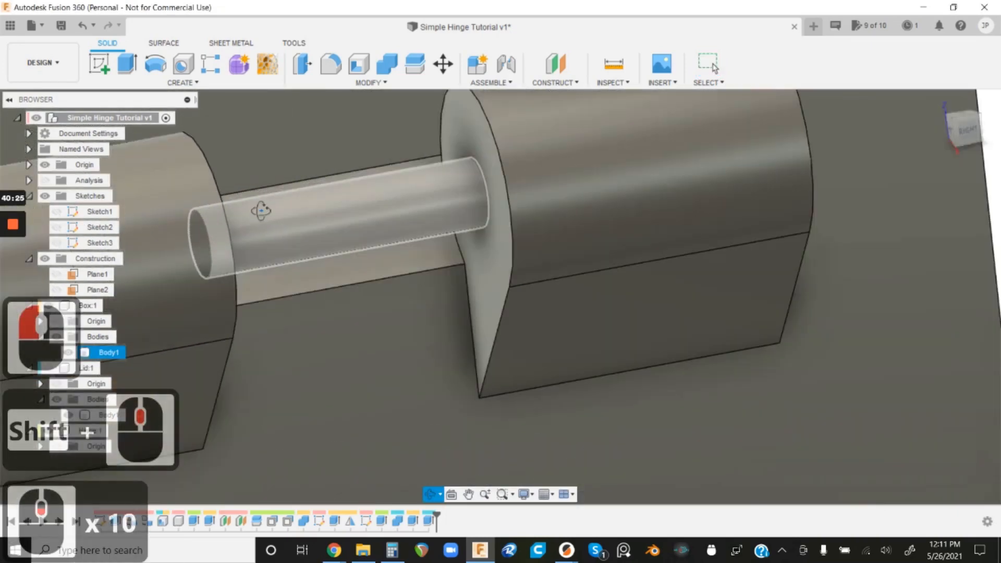
{"action": "middle_click_drag", "start_coordinate": [261, 208], "coordinate": [288, 240], "text": "shift"}
{"action": "middle_click_drag", "start_coordinate": [372, 250], "coordinate": [493, 326]}
{"action": "left_click", "coordinate": [299, 59]}
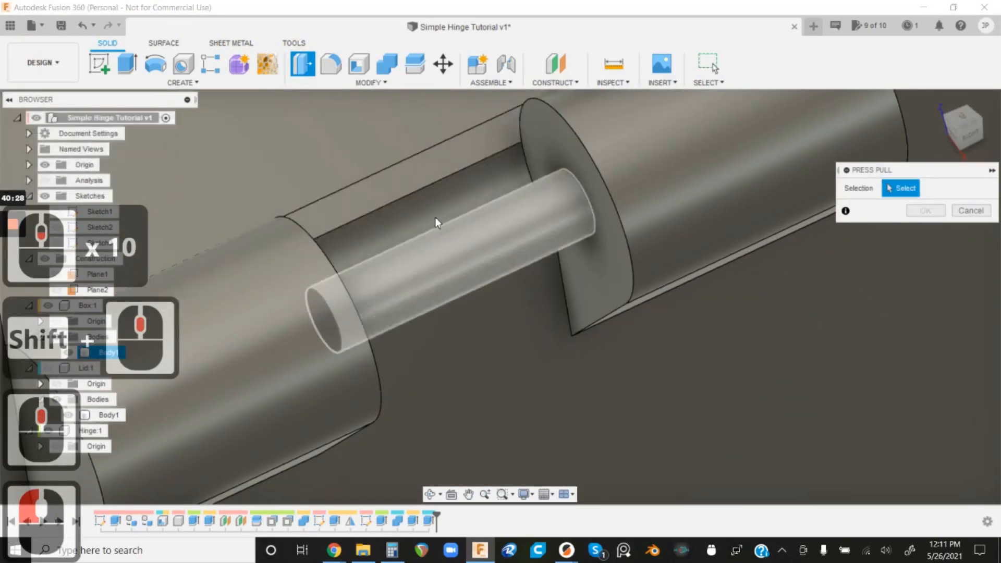
{"action": "left_click", "coordinate": [433, 217]}
{"action": "type", "text": "-1"}
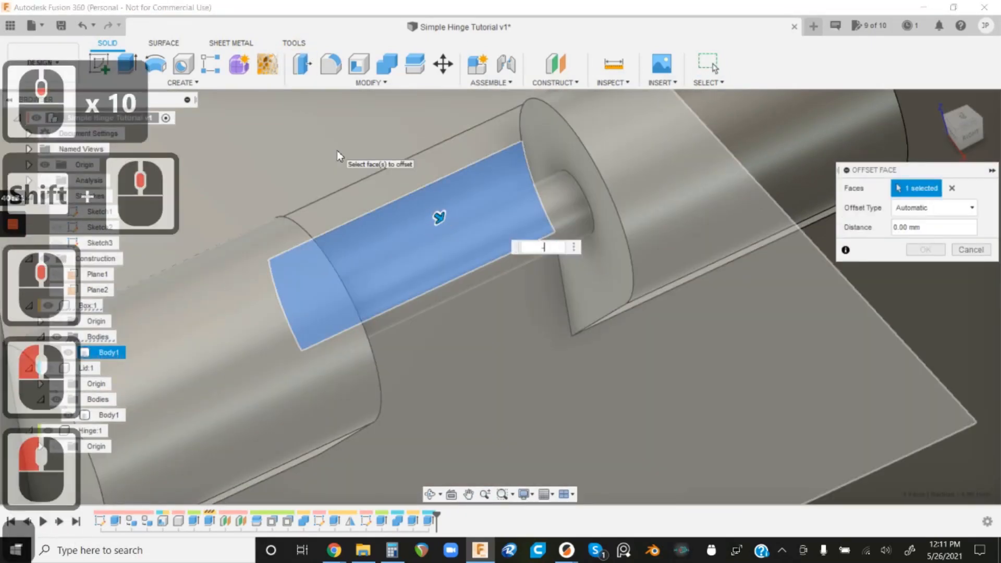
{"action": "key", "text": "Return"}
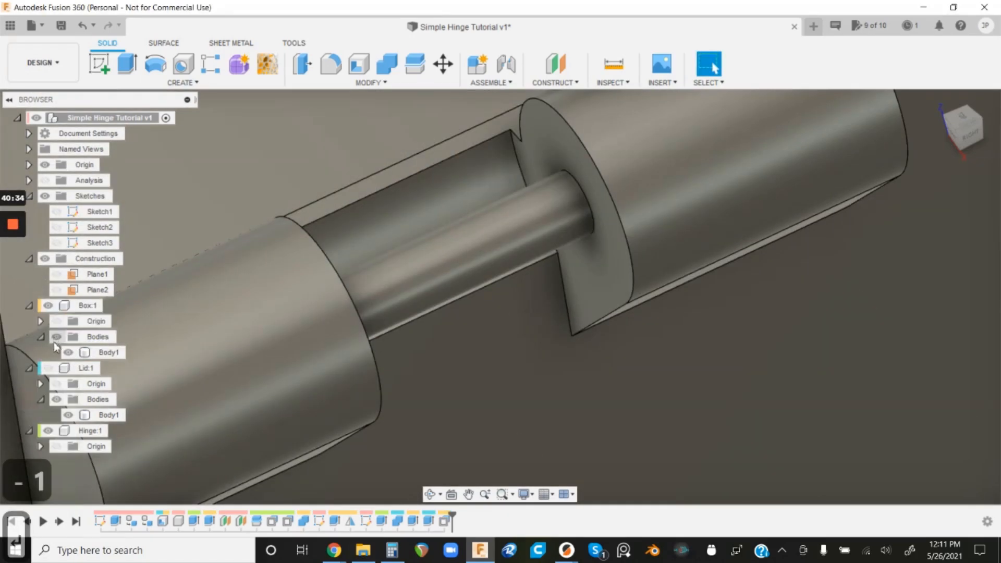
- Show the lid and the section analysis again, and examine the gap between the lid's middle cylinder and the box wall
{"action": "left_click", "coordinate": [48, 368]}
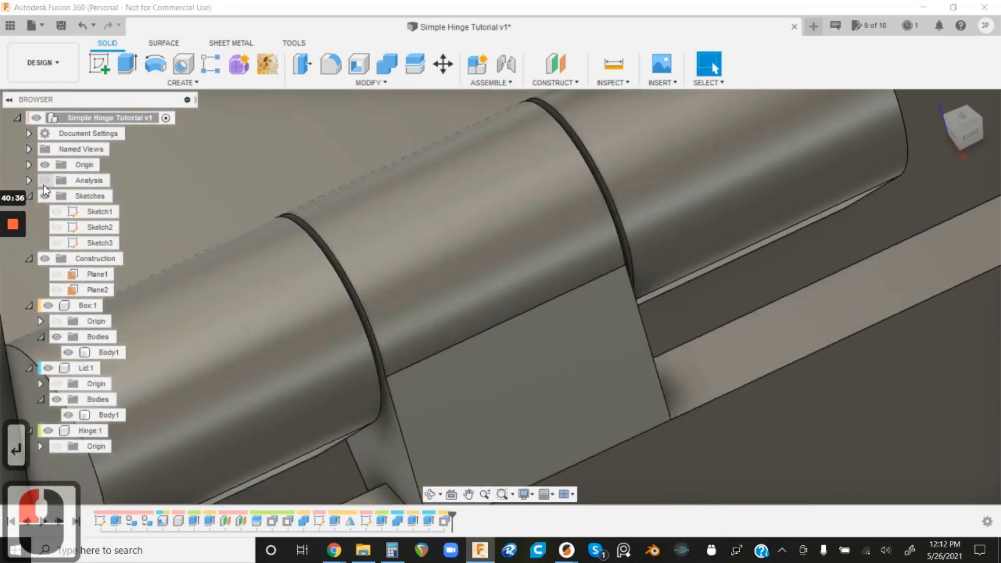
{"action": "left_click", "coordinate": [45, 180]}
{"action": "scroll", "coordinate": [643, 145], "scroll_direction": "down", "scroll_amount": 4}
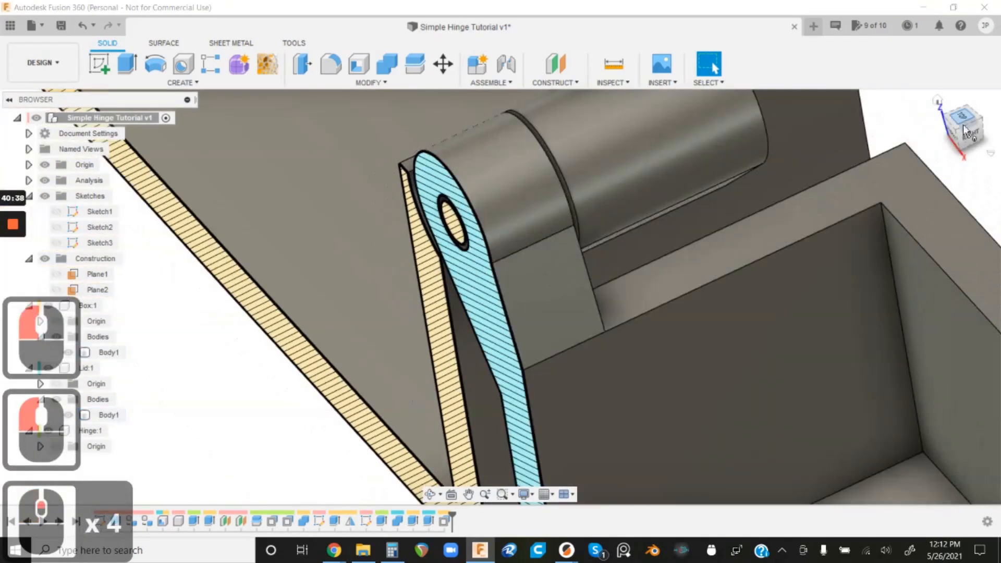
{"action": "left_click", "coordinate": [955, 143]}
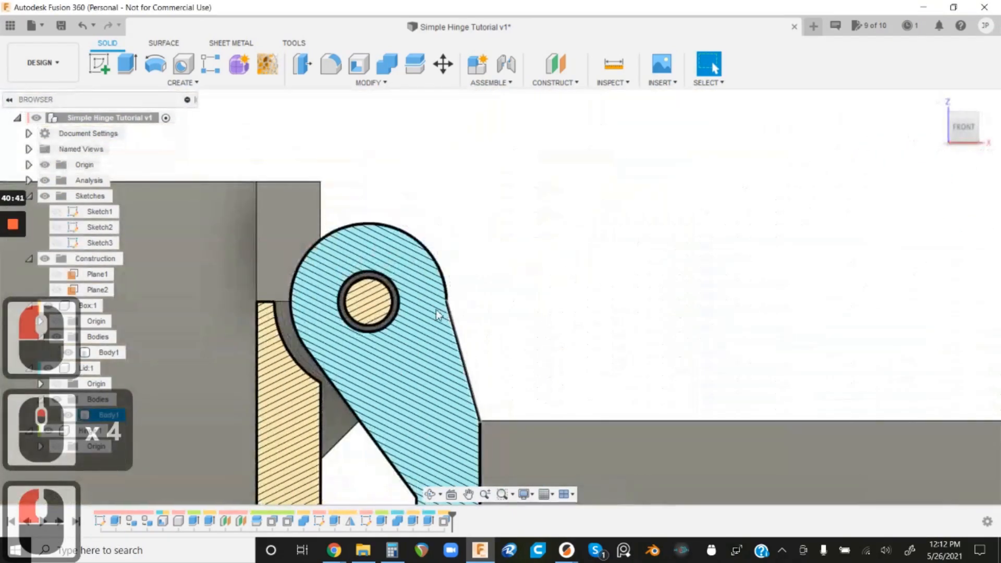
{"action": "scroll", "coordinate": [211, 411], "scroll_direction": "up", "scroll_amount": 1}
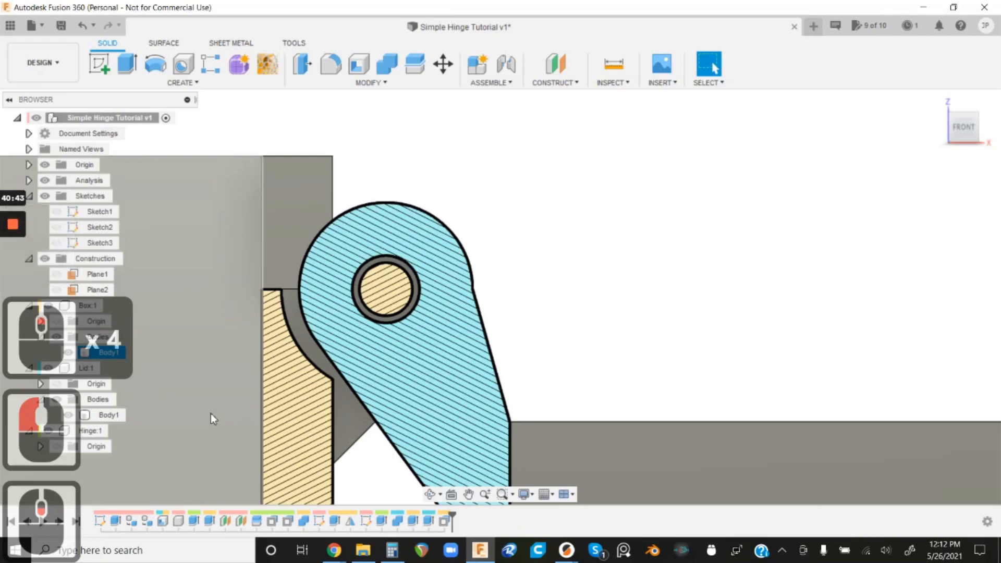
{"action": "scroll", "coordinate": [208, 415], "scroll_direction": "up", "scroll_amount": 3}
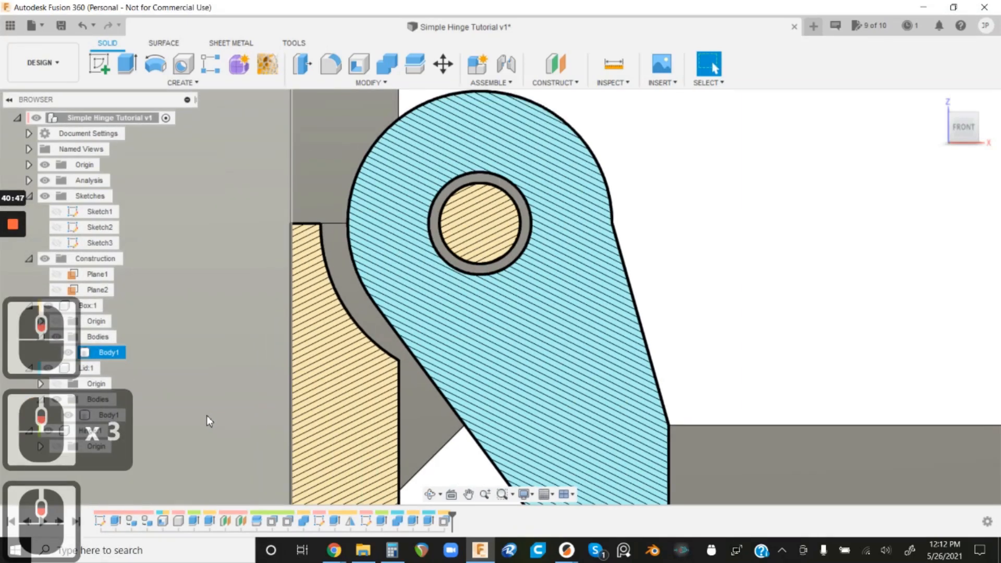
{"action": "scroll", "coordinate": [206, 415], "scroll_direction": "down", "scroll_amount": 3}
{"action": "scroll", "coordinate": [207, 413], "scroll_direction": "down", "scroll_amount": 10}
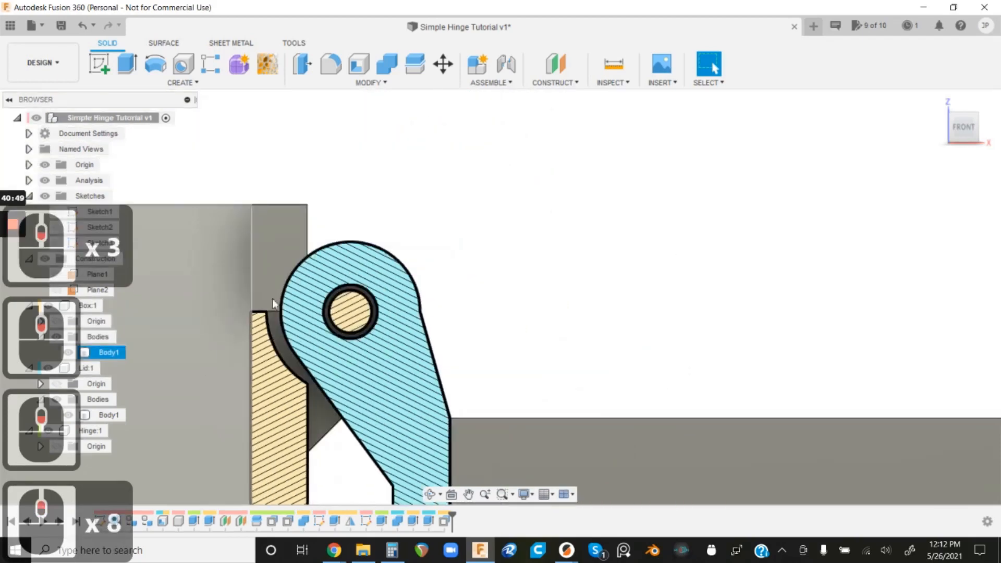
{"action": "middle_click_drag", "start_coordinate": [514, 214], "coordinate": [472, 234], "text": "shift"}
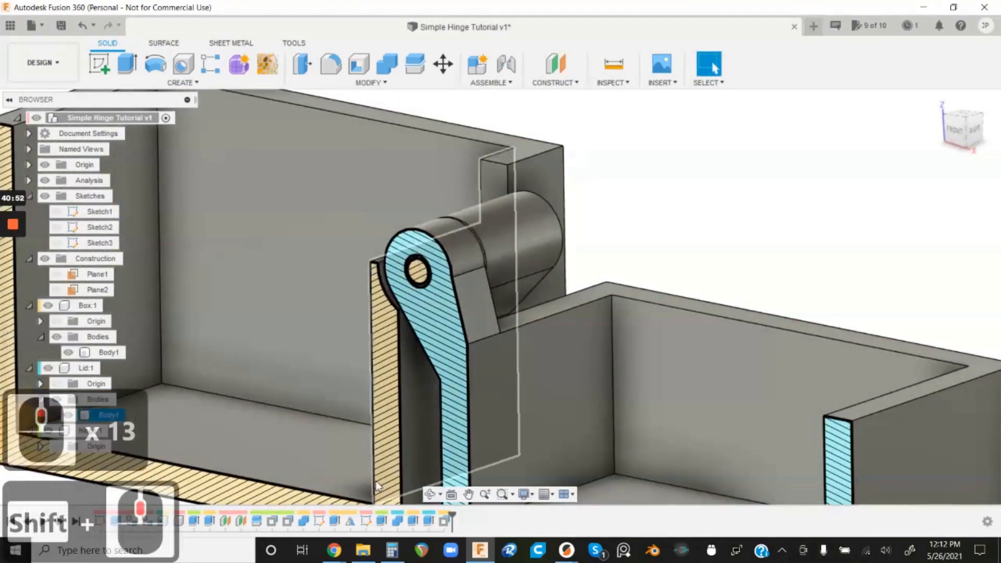
{"action": "right_click", "coordinate": [425, 522]}
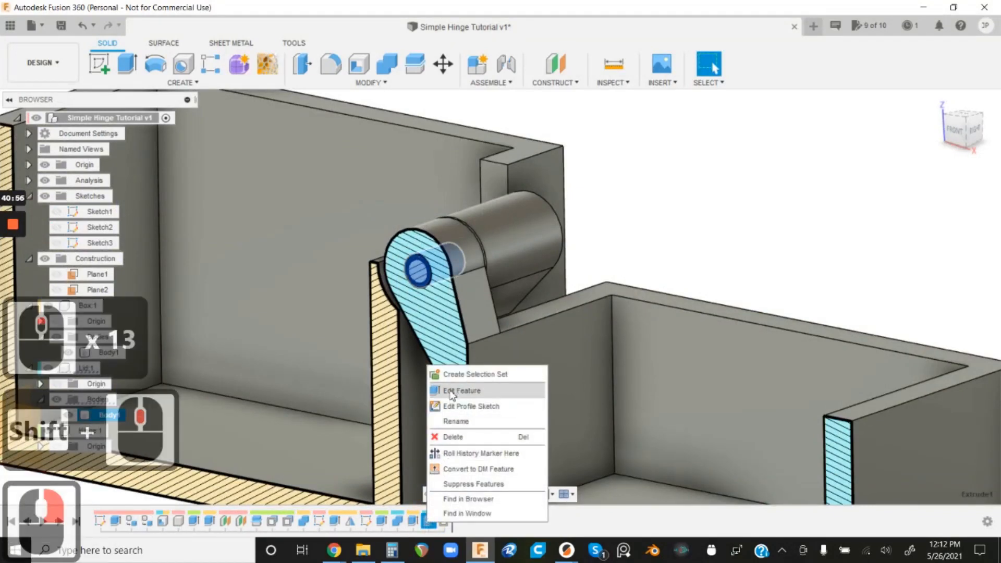
{"action": "left_click", "coordinate": [451, 392]}
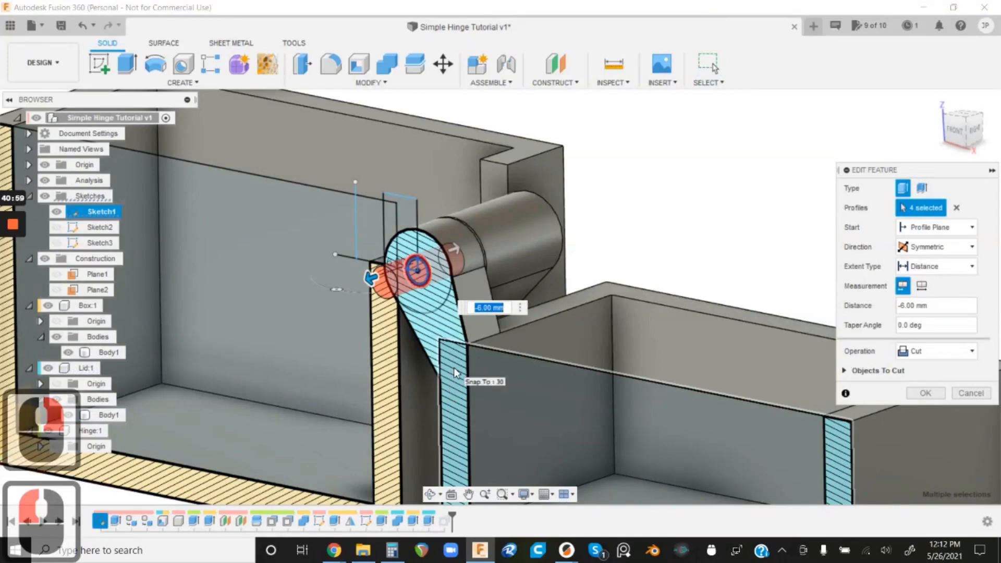
{"action": "key", "text": "ctrl+z"}
- Edit the offset of the box wall's recess face, setting its distance to -0.5 mm
{"action": "right_click", "coordinate": [445, 520]}
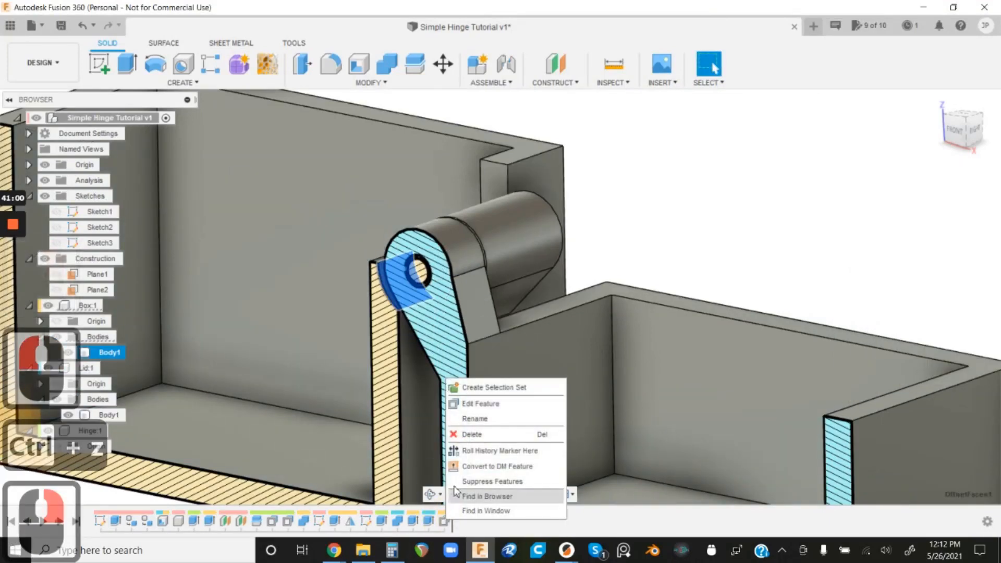
{"action": "left_click", "coordinate": [471, 405]}
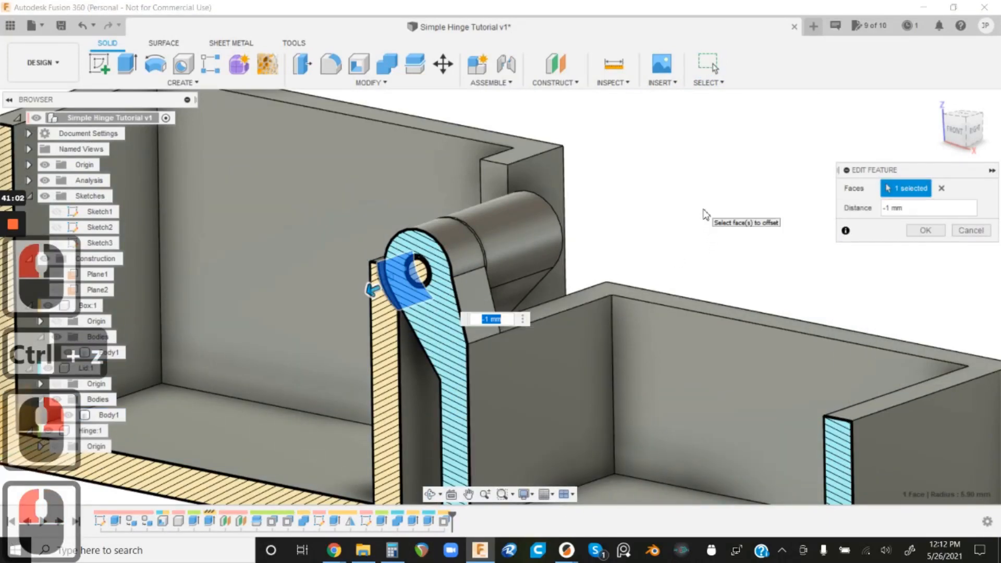
{"action": "type", "text": "-.5"}
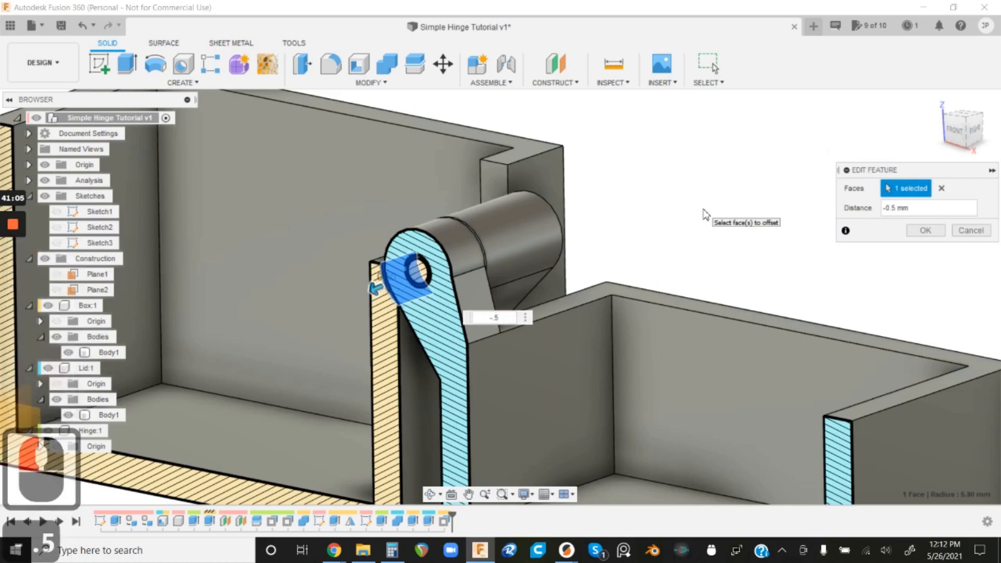
{"action": "key", "text": "Return"}
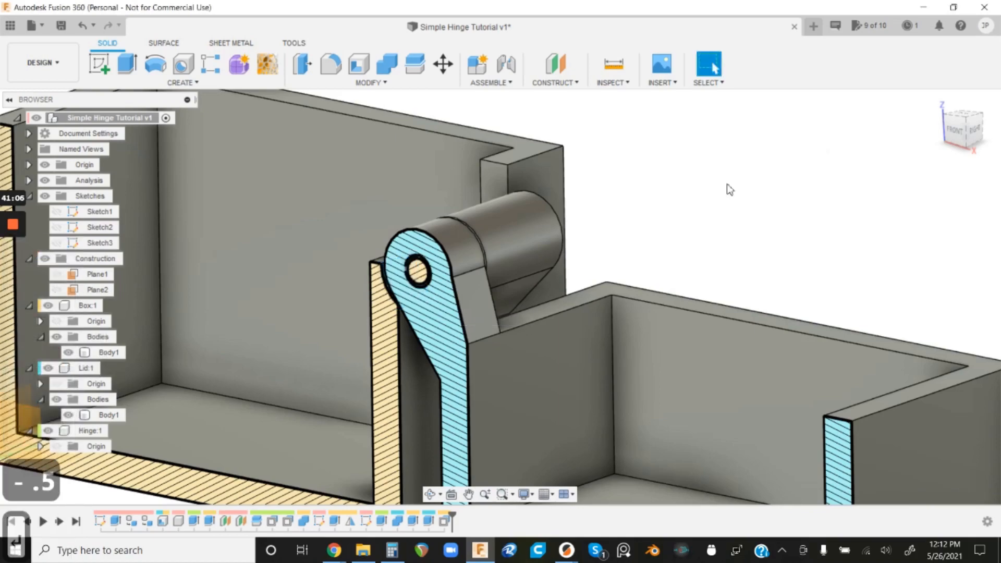
- Inspect the sectioned hinge from the front for clearance around the pin and between the lid's cylinder and the box wall
{"action": "left_click", "coordinate": [954, 132]}
{"action": "scroll", "coordinate": [410, 328], "scroll_direction": "up", "scroll_amount": 8}
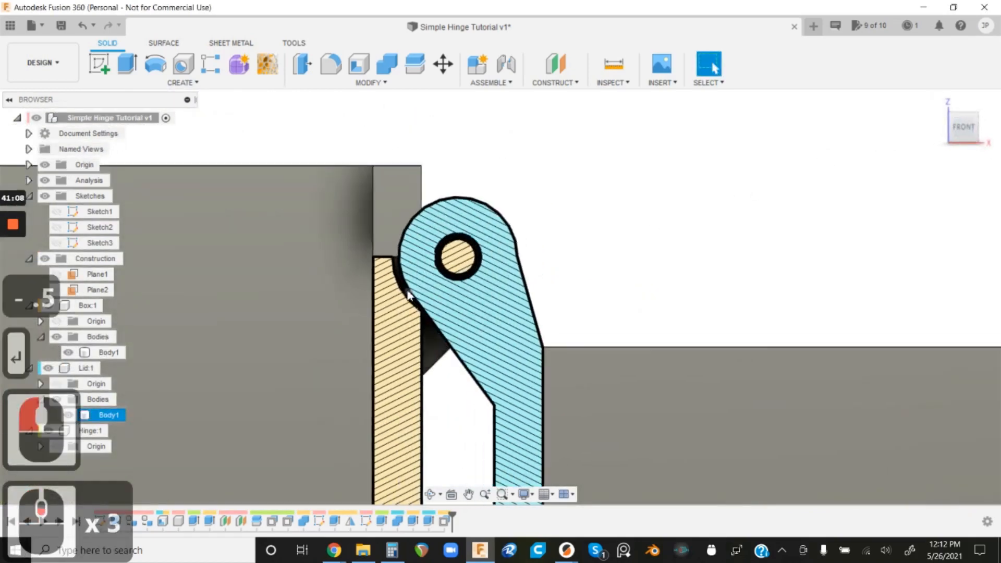
{"action": "scroll", "coordinate": [409, 325], "scroll_direction": "up", "scroll_amount": 3}
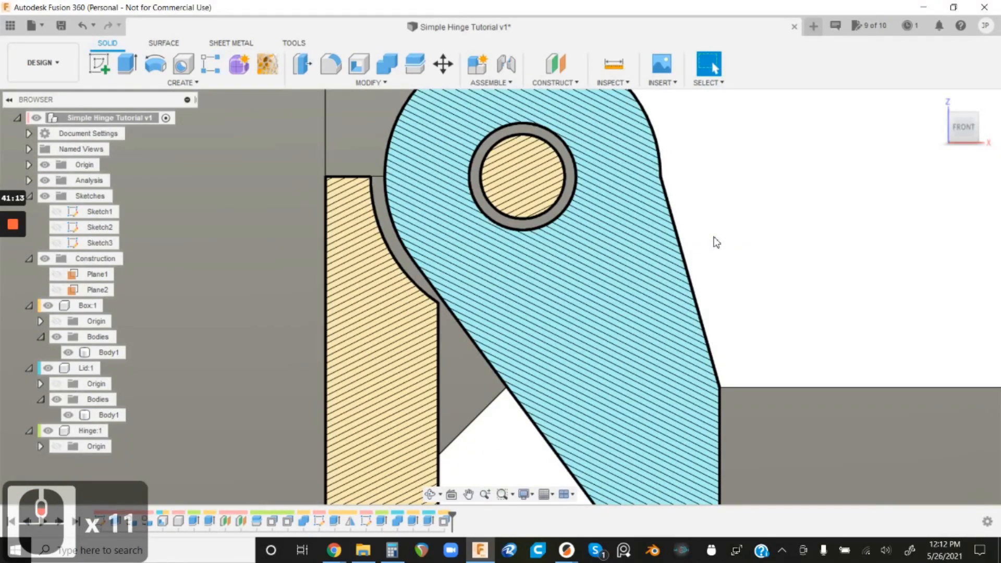
{"action": "scroll", "coordinate": [716, 243], "scroll_direction": "down", "scroll_amount": 11}
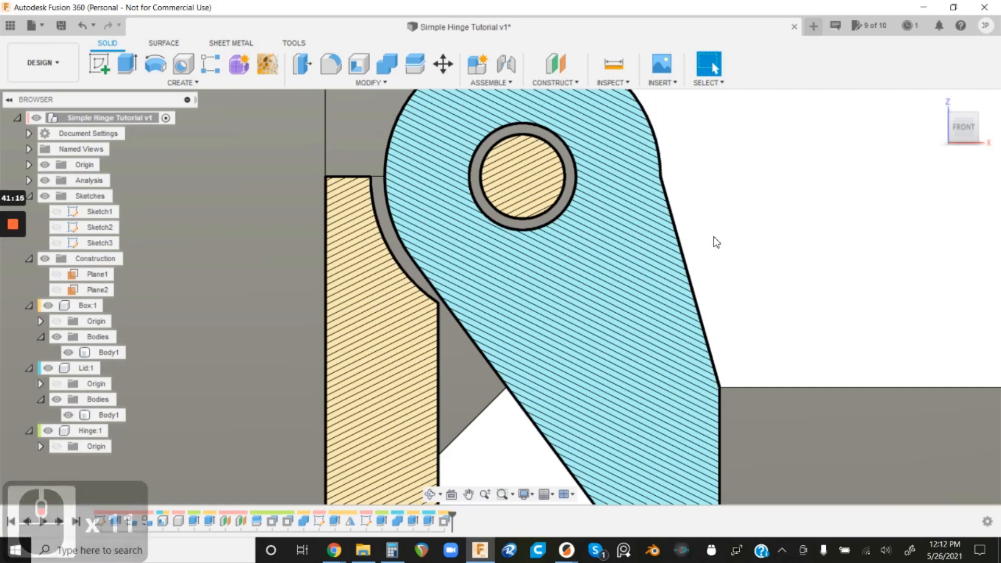
{"action": "scroll", "coordinate": [559, 290], "scroll_direction": "down", "scroll_amount": 3}
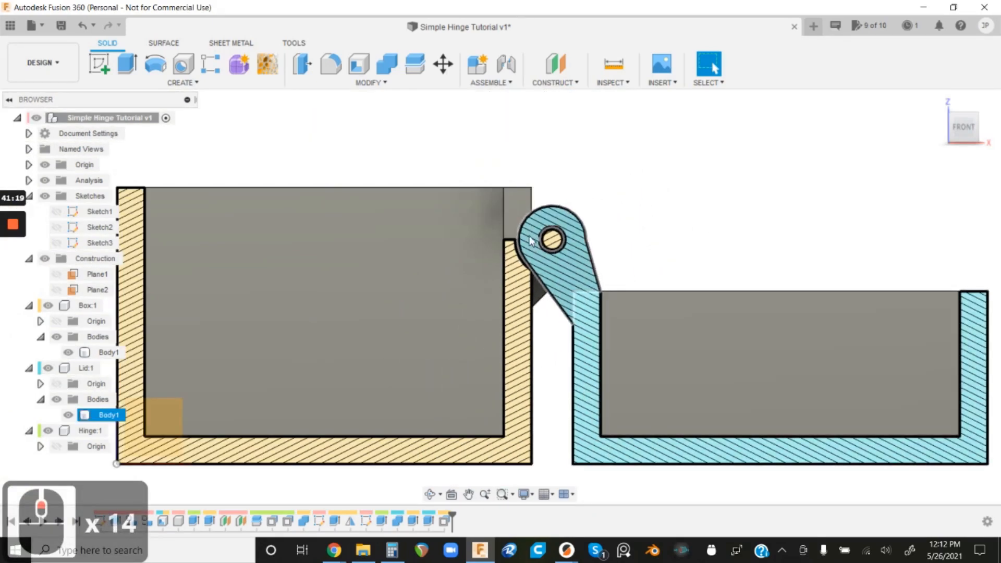
{"action": "scroll", "coordinate": [558, 237], "scroll_direction": "down", "scroll_amount": 9}
{"action": "scroll", "coordinate": [561, 237], "scroll_direction": "up", "scroll_amount": 13}
{"action": "scroll", "coordinate": [560, 236], "scroll_direction": "up", "scroll_amount": 1}
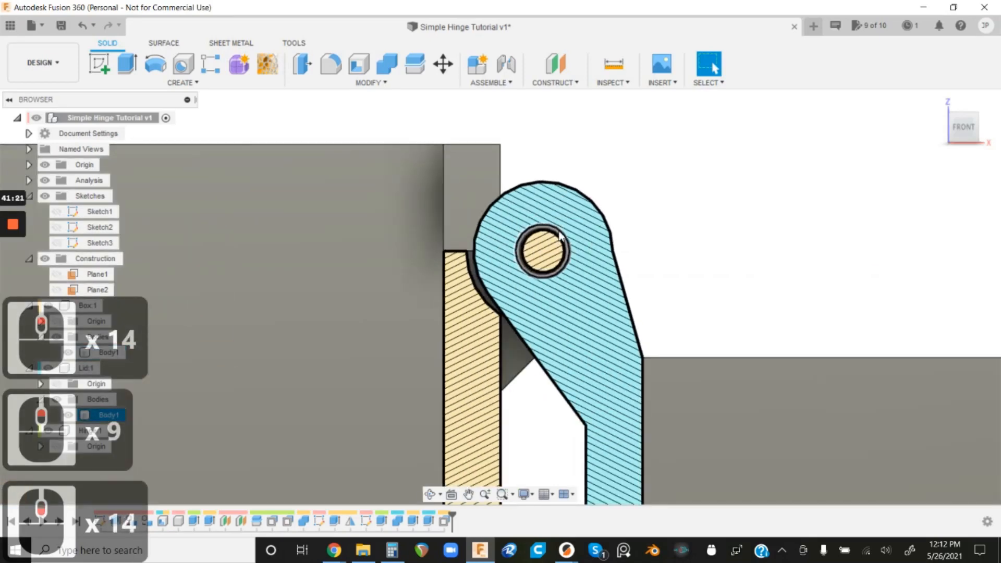
- Try rotating the lid body about the middle hinge cylinder's axis to check its clearance from the recessed wall
{"action": "left_click", "coordinate": [444, 64]}
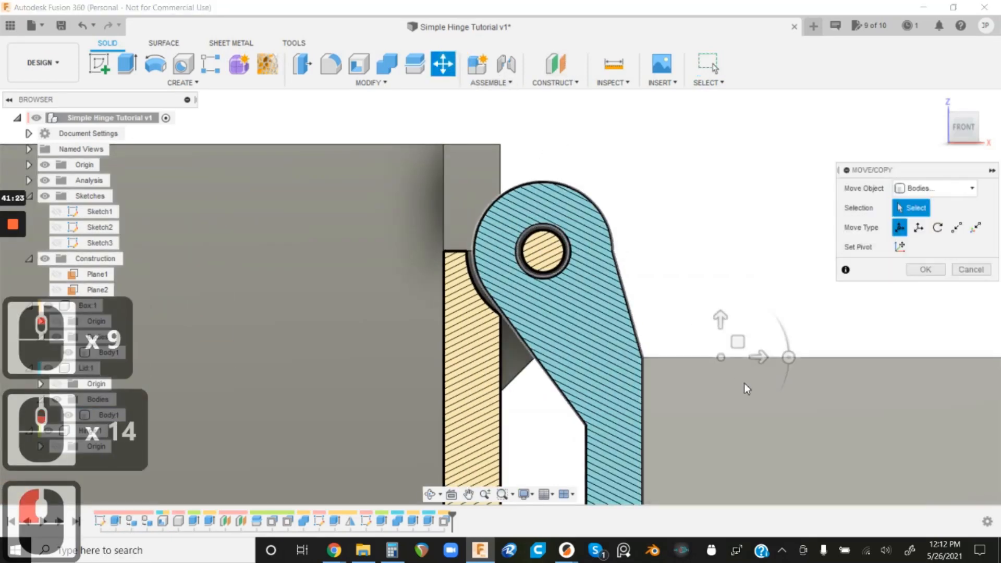
{"action": "left_click", "coordinate": [109, 414]}
{"action": "left_click", "coordinate": [936, 228]}
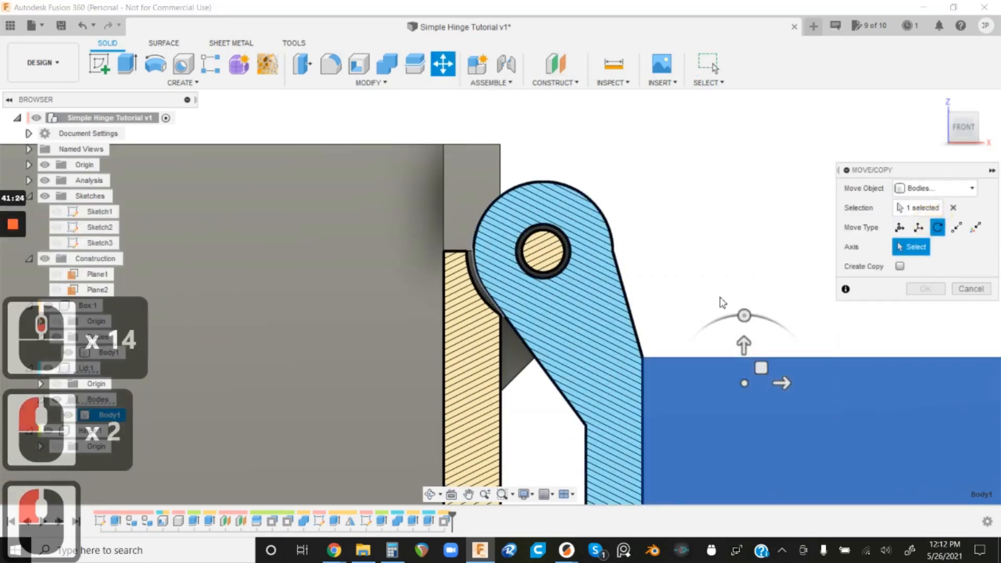
{"action": "middle_click_drag", "start_coordinate": [709, 245], "coordinate": [599, 224], "text": "shift"}
{"action": "left_click", "coordinate": [591, 216]}
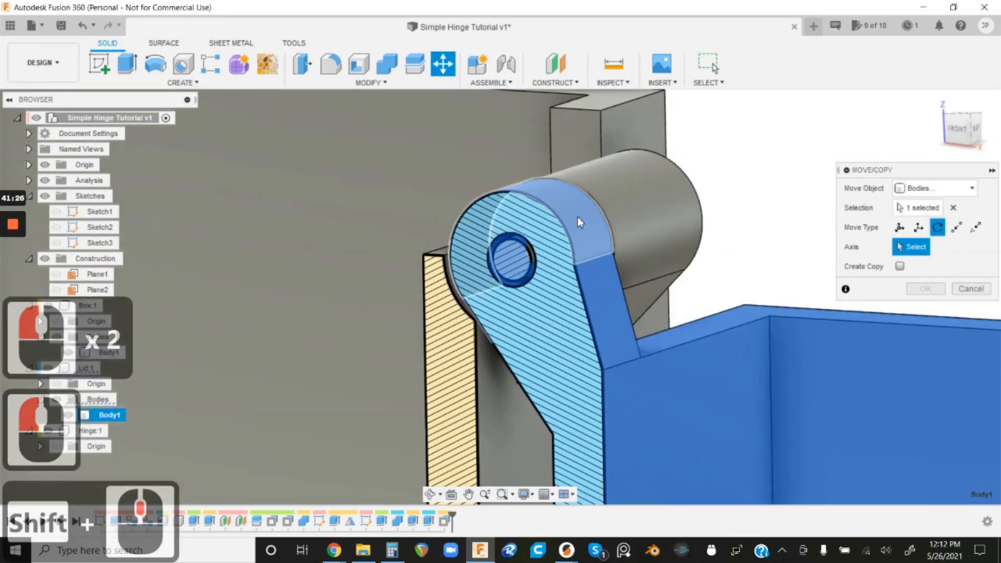
{"action": "left_click", "coordinate": [939, 130]}
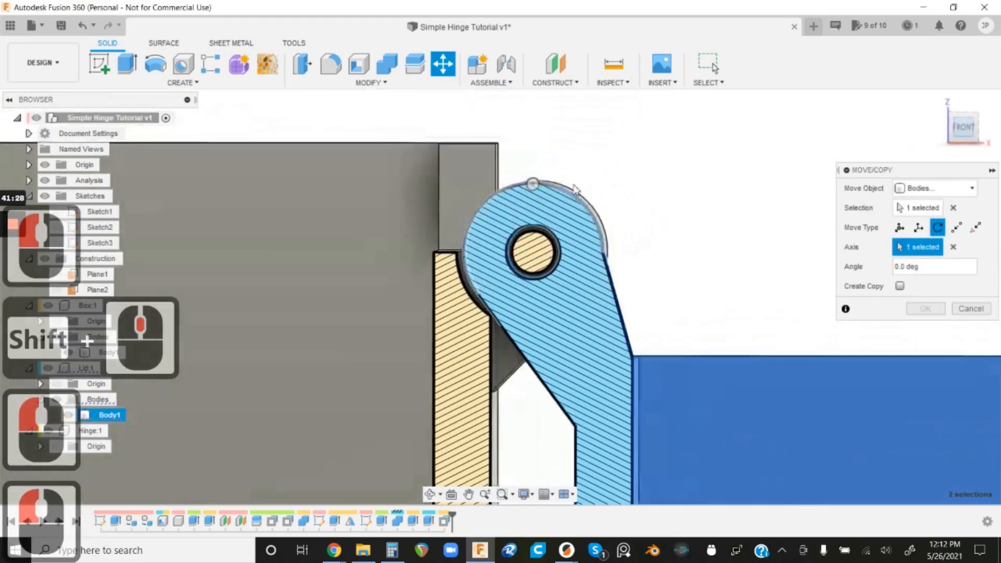
{"action": "mouse_move", "coordinate": [536, 183]}
{"action": "left_mouse_down"}
{"action": "mouse_move", "coordinate": [496, 183]}
{"action": "mouse_move", "coordinate": [456, 227]}
{"action": "mouse_move", "coordinate": [450, 256]}
{"action": "mouse_move", "coordinate": [531, 335]}
{"action": "mouse_move", "coordinate": [521, 306]}
{"action": "mouse_move", "coordinate": [533, 203]}
{"action": "left_mouse_up"}
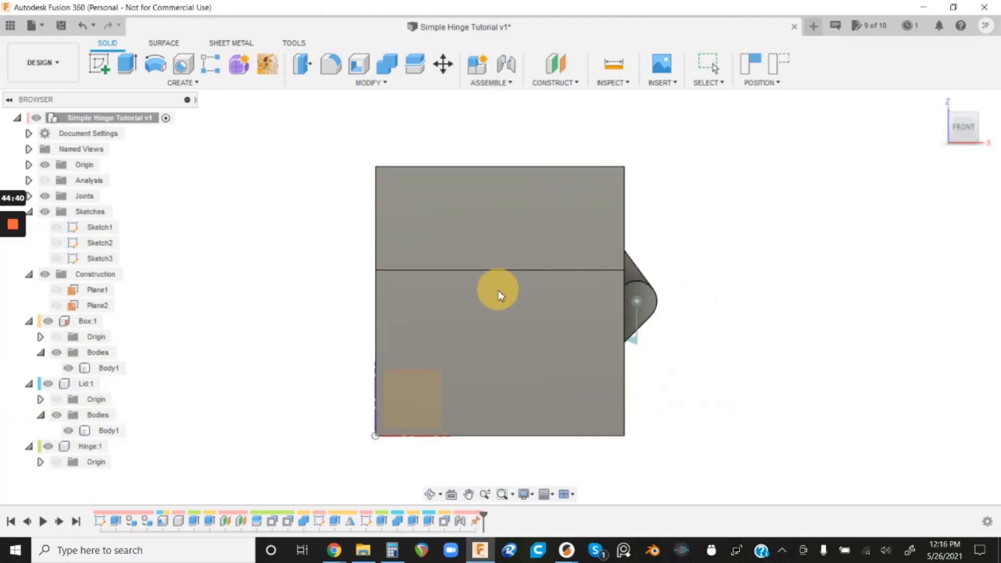
- Swing the jointed lid open about the hinge and test its travel relative to the box
{"action": "left_click_drag", "start_coordinate": [498, 290], "coordinate": [559, 395]}
{"action": "scroll", "coordinate": [623, 306], "scroll_direction": "down", "scroll_amount": 5}
{"action": "scroll", "coordinate": [620, 303], "scroll_direction": "up", "scroll_amount": 5}
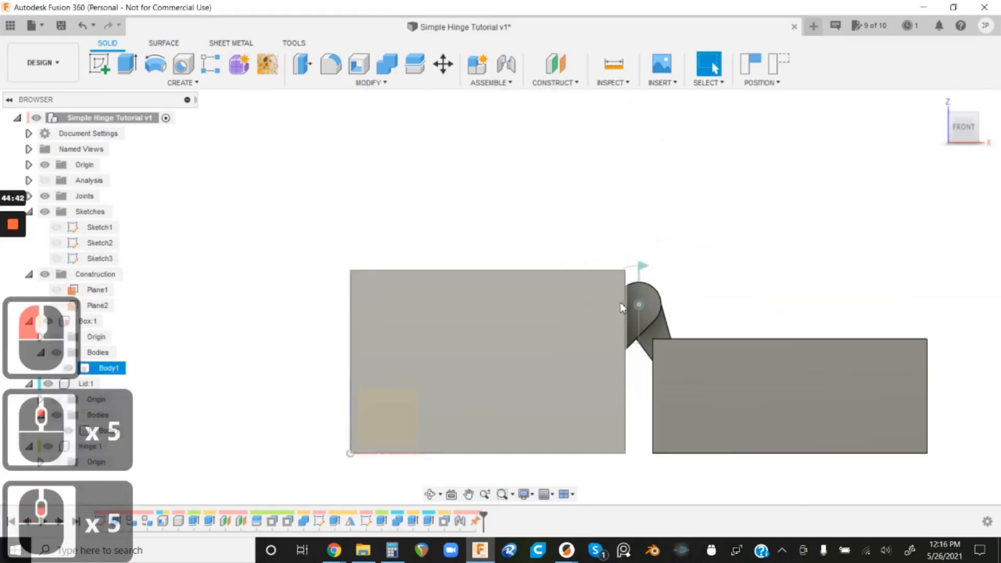
{"action": "middle_click_drag", "start_coordinate": [663, 246], "coordinate": [665, 263], "text": "shift"}
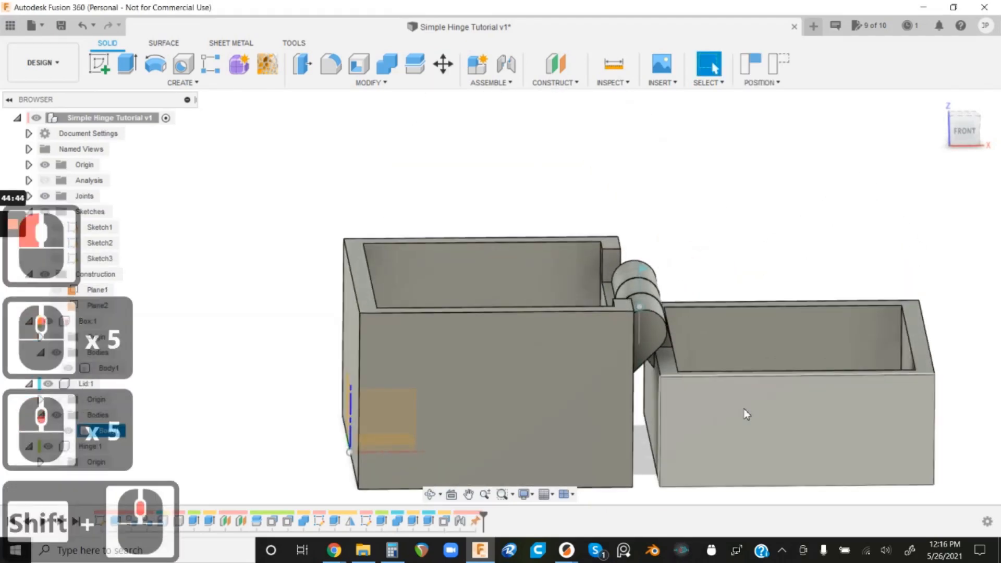
{"action": "left_click_drag", "start_coordinate": [746, 414], "coordinate": [621, 355]}
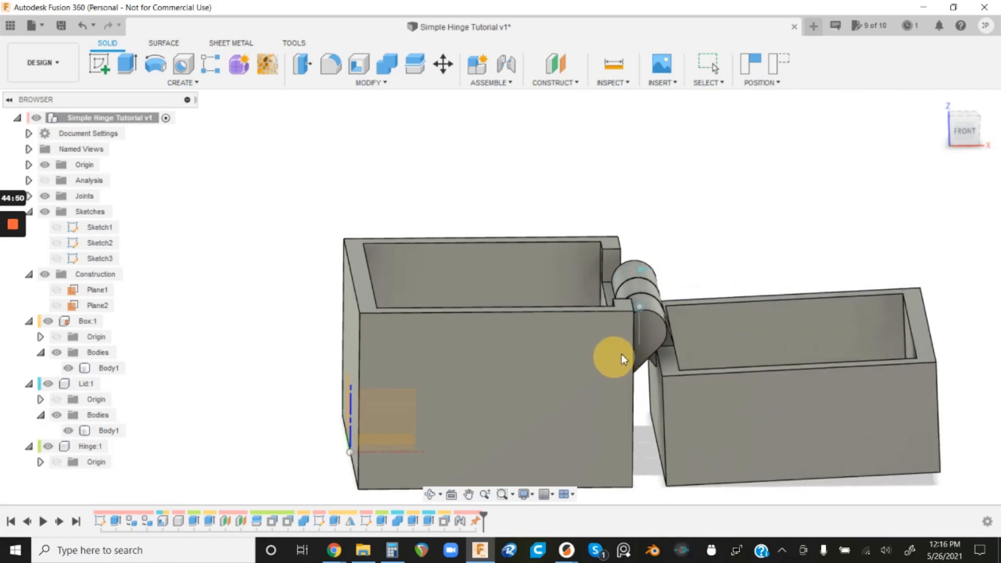
{"action": "left_click", "coordinate": [706, 319]}
- Offset the box's top rim face by -0.4 mm
{"action": "scroll", "coordinate": [637, 296], "scroll_direction": "up", "scroll_amount": 6}
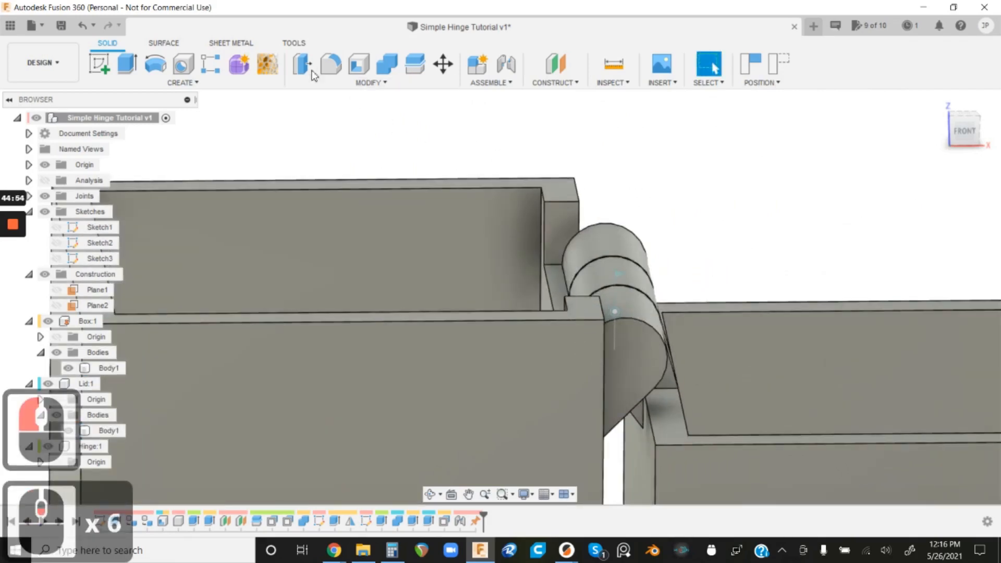
{"action": "left_click", "coordinate": [302, 64]}
{"action": "left_click", "coordinate": [559, 188]}
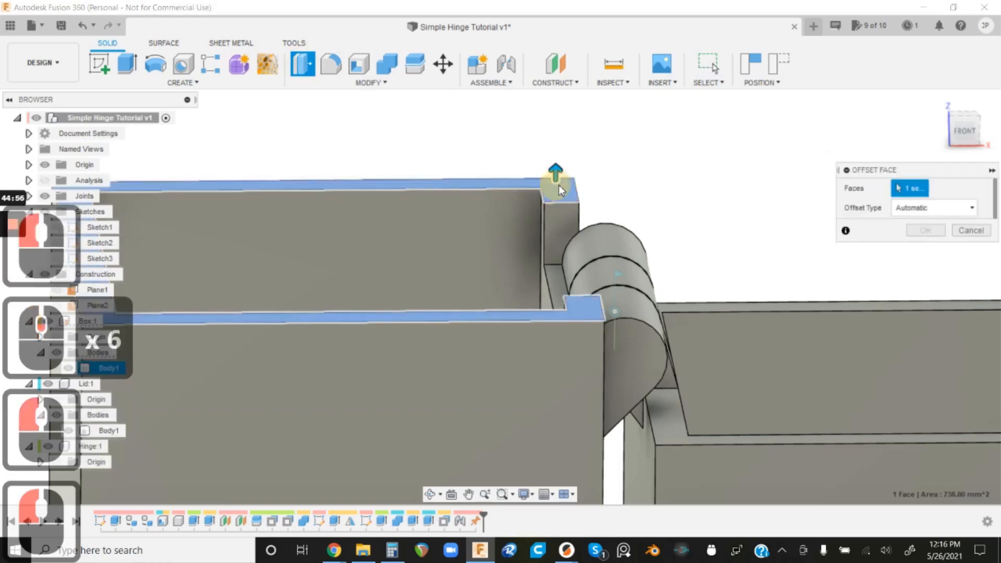
{"action": "type", "text": "-4"}
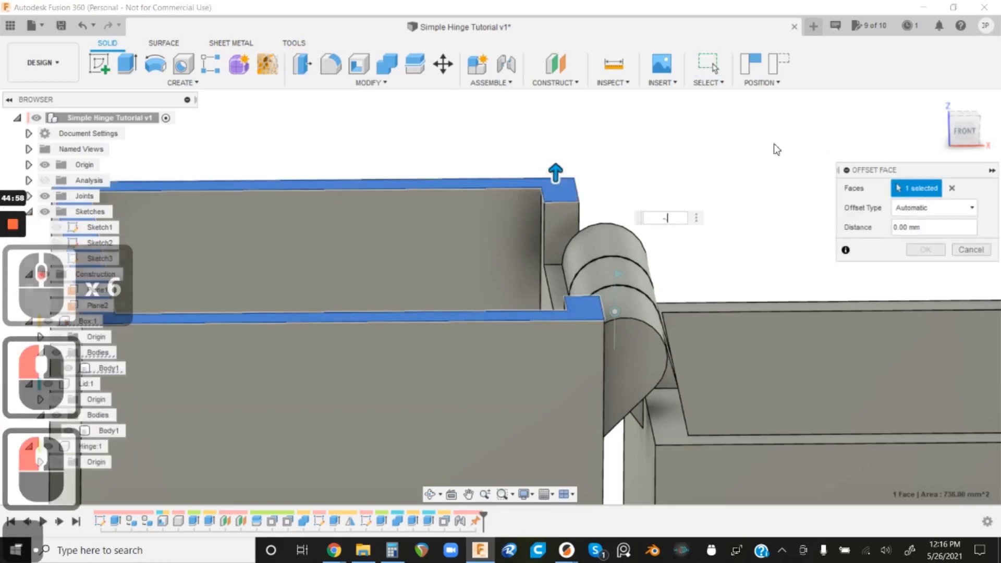
{"action": "key", "text": "Return"}
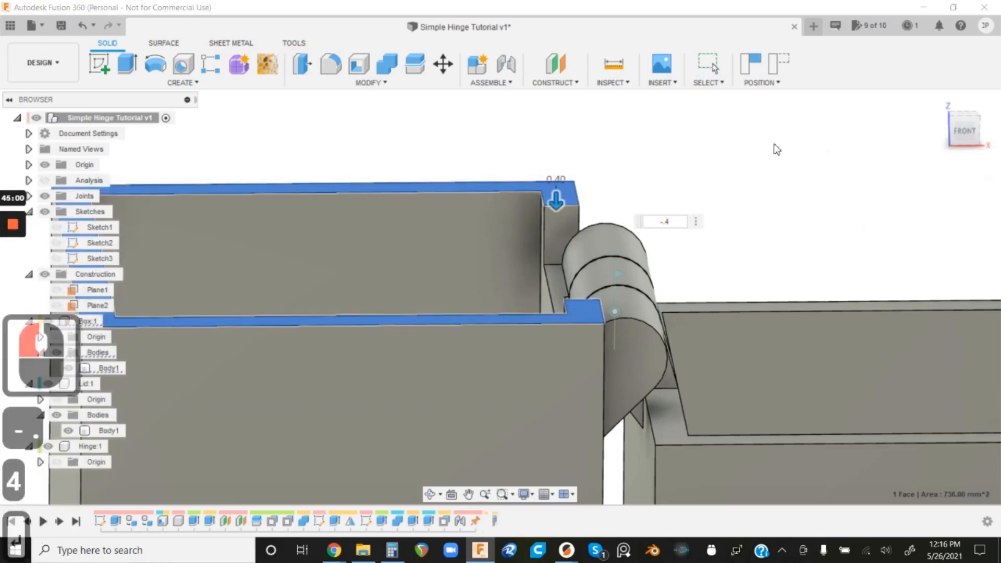
{"action": "scroll", "coordinate": [751, 170], "scroll_direction": "down", "scroll_amount": 11}
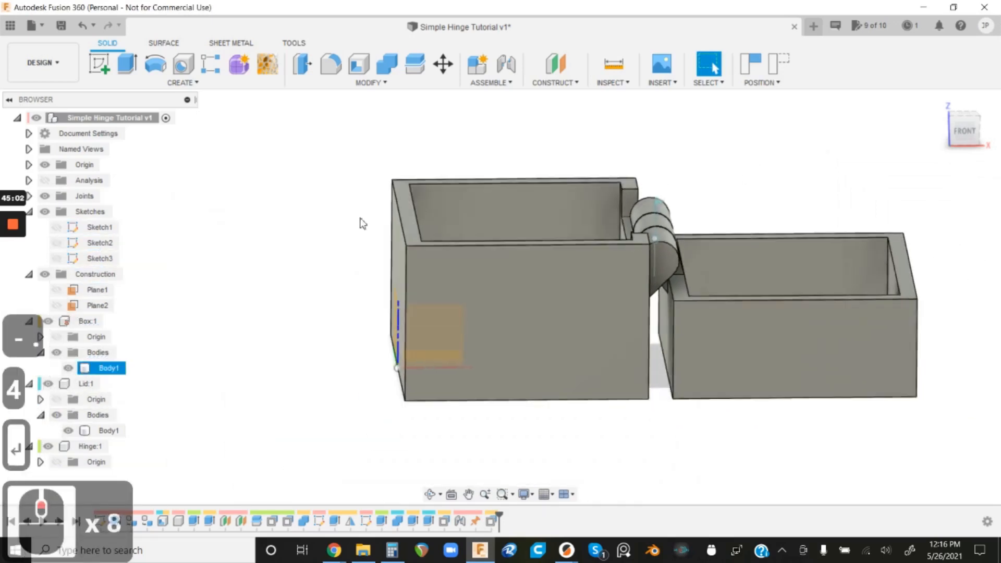
- Examine the opened box and lid from the front and the gaps between the three hinge cylinders up close
{"action": "scroll", "coordinate": [636, 237], "scroll_direction": "up", "scroll_amount": 3}
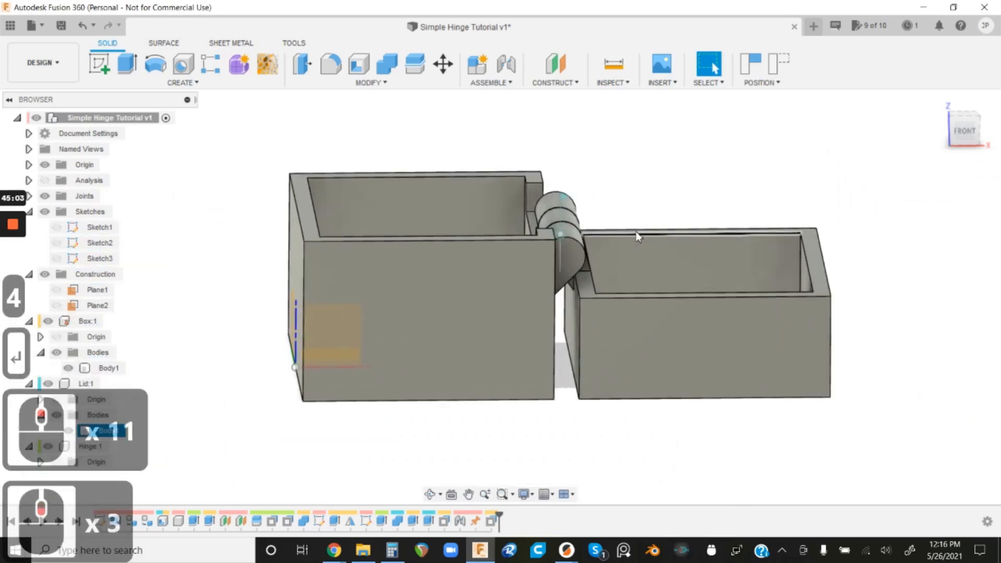
{"action": "left_click", "coordinate": [951, 135]}
{"action": "left_click", "coordinate": [974, 128]}
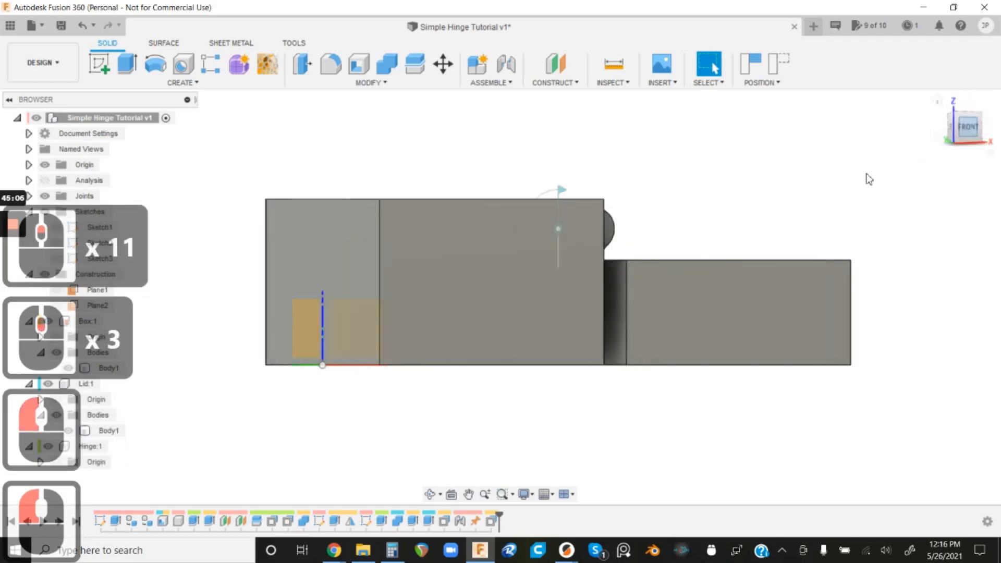
{"action": "left_click_drag", "start_coordinate": [695, 306], "coordinate": [582, 256]}
{"action": "scroll", "coordinate": [650, 203], "scroll_direction": "down", "scroll_amount": 5}
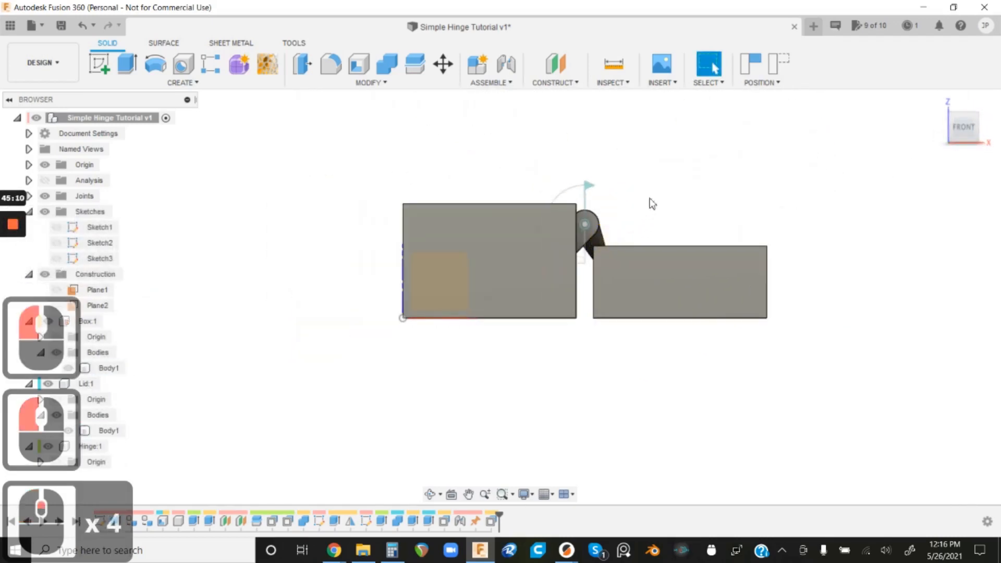
{"action": "scroll", "coordinate": [588, 208], "scroll_direction": "up", "scroll_amount": 10}
{"action": "middle_click_drag", "start_coordinate": [615, 205], "coordinate": [542, 254], "text": "shift"}
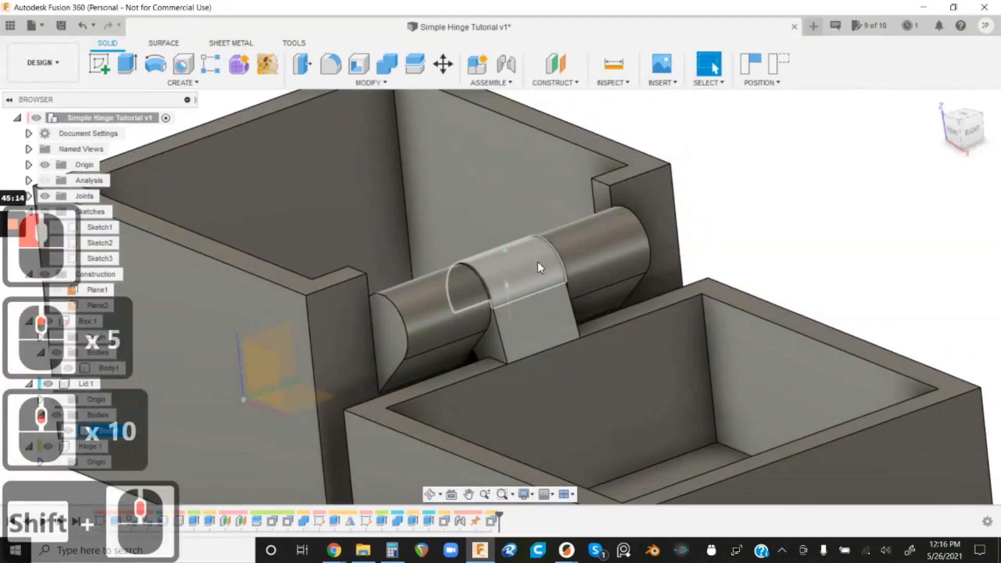
{"action": "scroll", "coordinate": [539, 269], "scroll_direction": "up", "scroll_amount": 7}
{"action": "scroll", "coordinate": [561, 270], "scroll_direction": "down", "scroll_amount": 4}
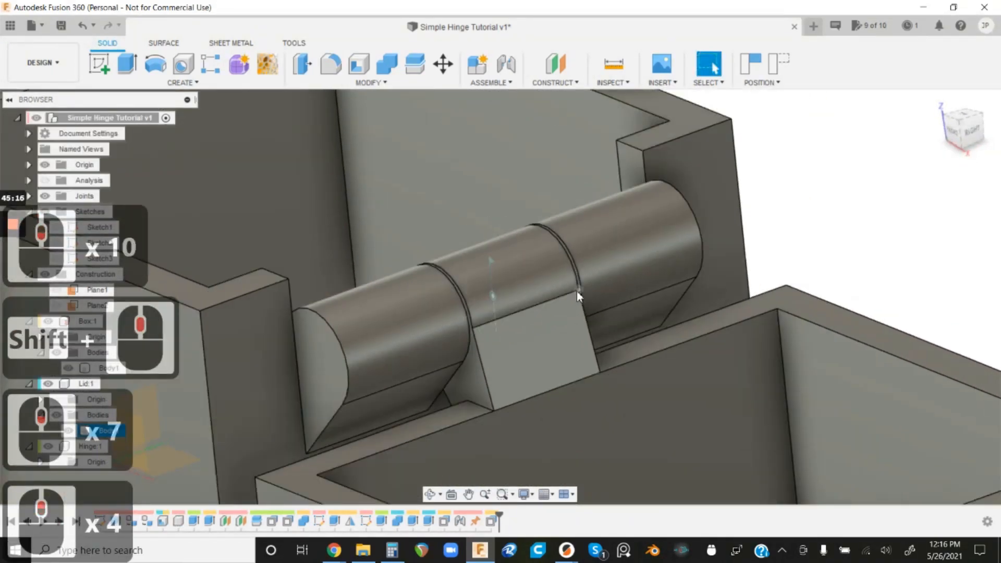
{"action": "scroll", "coordinate": [573, 271], "scroll_direction": "down", "scroll_amount": 3}
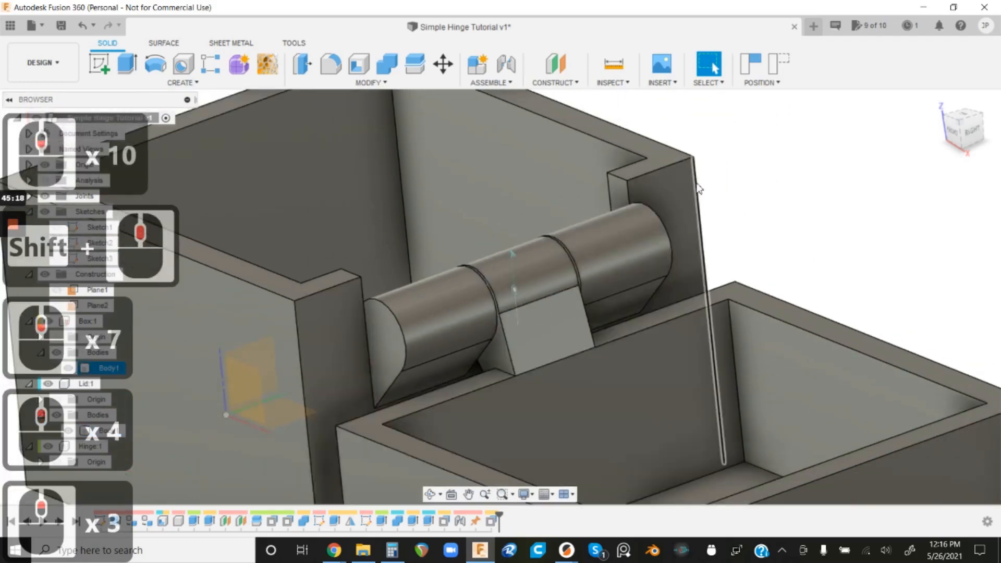
{"action": "scroll", "coordinate": [547, 287], "scroll_direction": "down", "scroll_amount": 3}
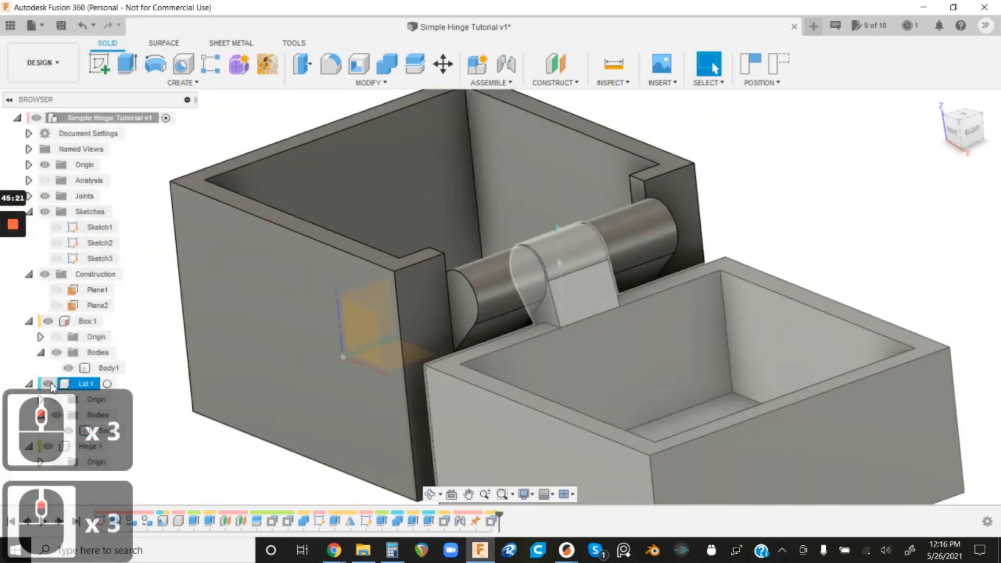
- Hide the lid to inspect the pin between the box's hinge cylinders, and show the lid again
{"action": "left_click", "coordinate": [48, 384]}
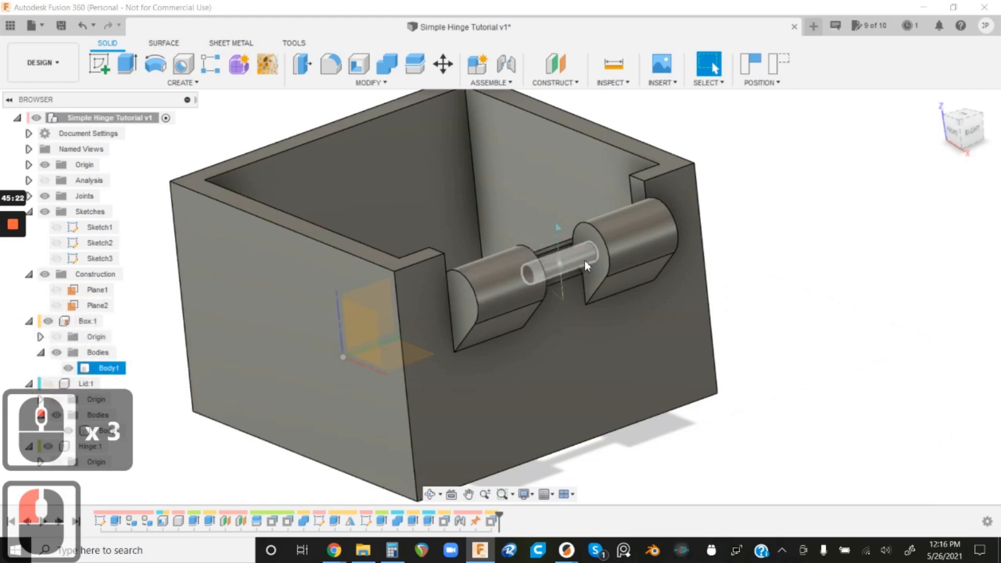
{"action": "scroll", "coordinate": [583, 261], "scroll_direction": "up", "scroll_amount": 12}
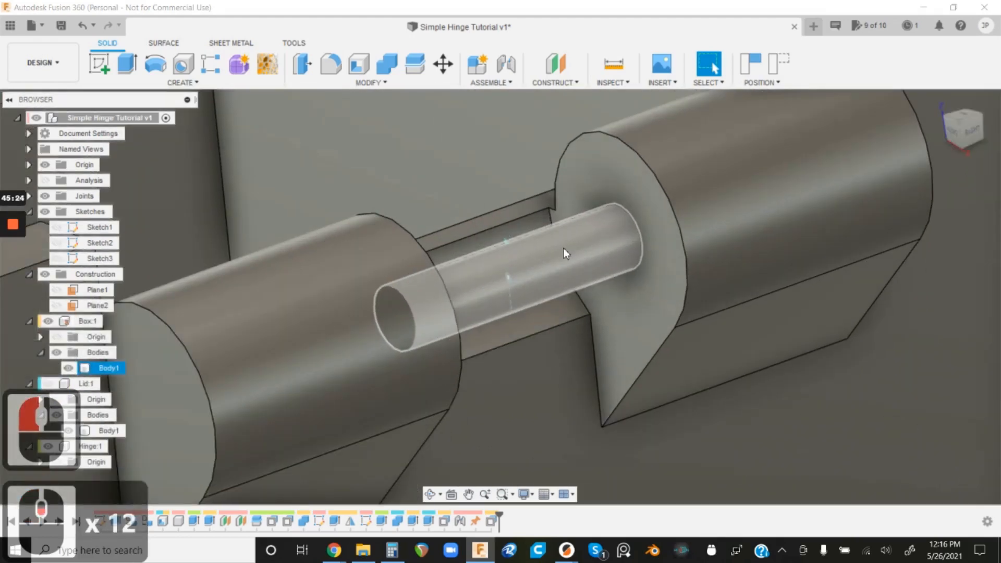
{"action": "scroll", "coordinate": [562, 251], "scroll_direction": "down", "scroll_amount": 7}
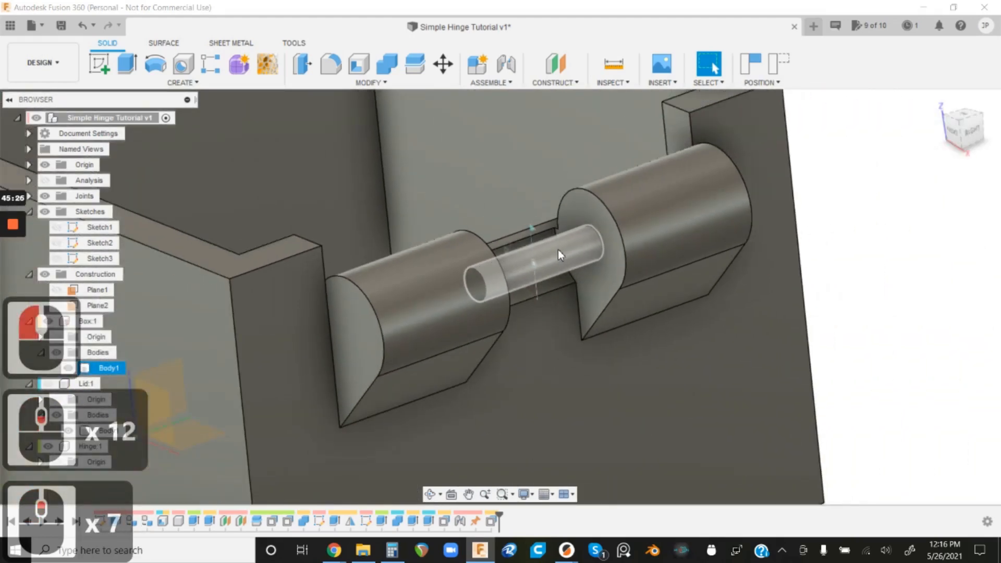
{"action": "scroll", "coordinate": [558, 250], "scroll_direction": "down", "scroll_amount": 2}
{"action": "left_click", "coordinate": [48, 383]}
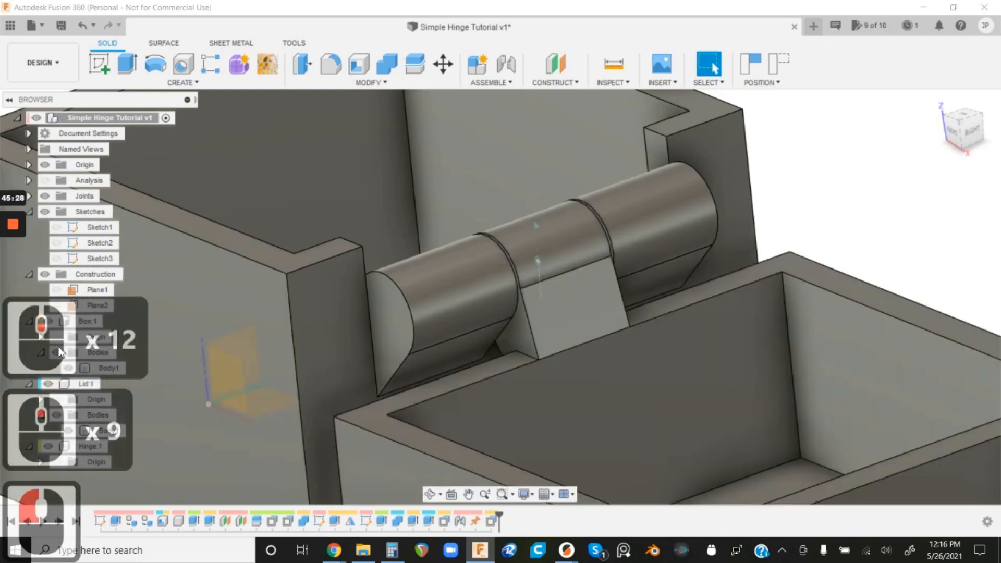
- Hide the box and inspect the pin hole in the lid's hinge cylinder
{"action": "left_click", "coordinate": [57, 352]}
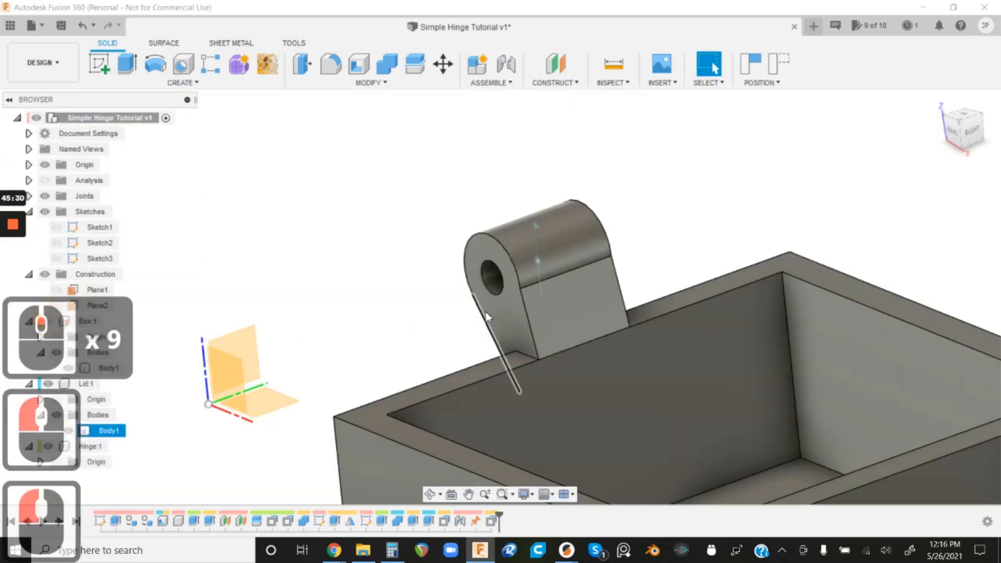
{"action": "left_click", "coordinate": [297, 365]}
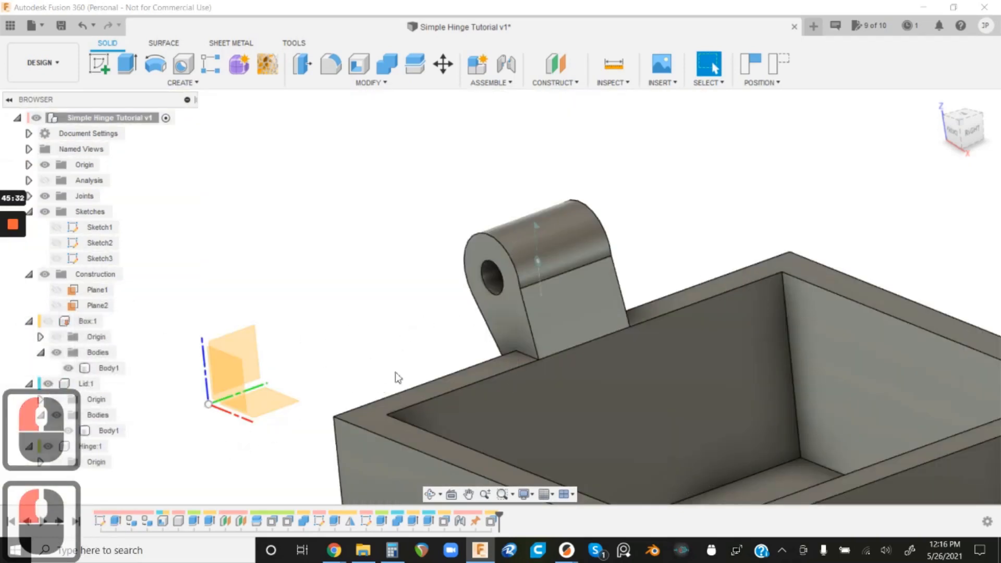
{"action": "scroll", "coordinate": [474, 277], "scroll_direction": "up", "scroll_amount": 10}
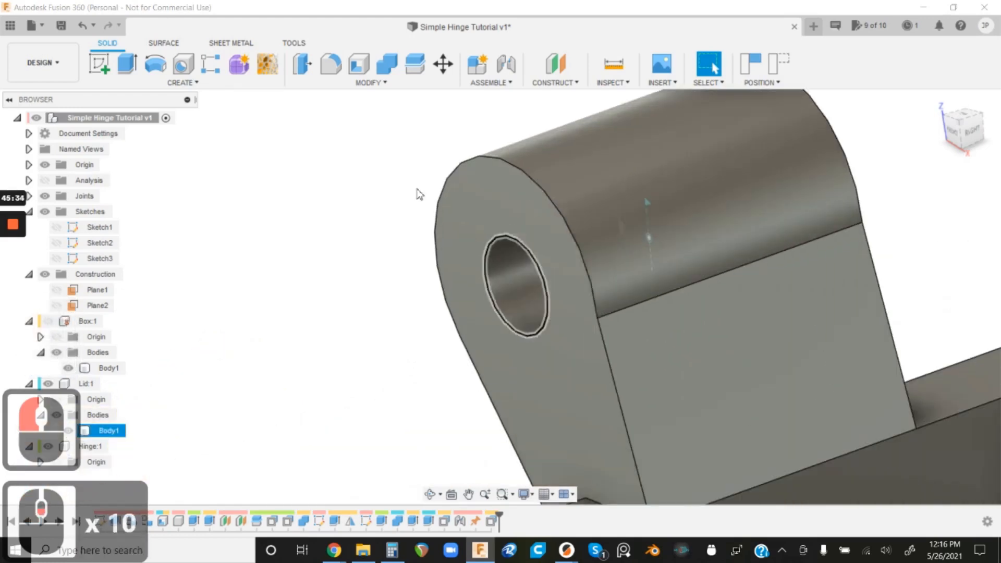
- Try offsetting the lid's pin-hole face by -0.1, -0.2 and 0.1 mm, and cancel the offset
{"action": "key", "text": "q"}
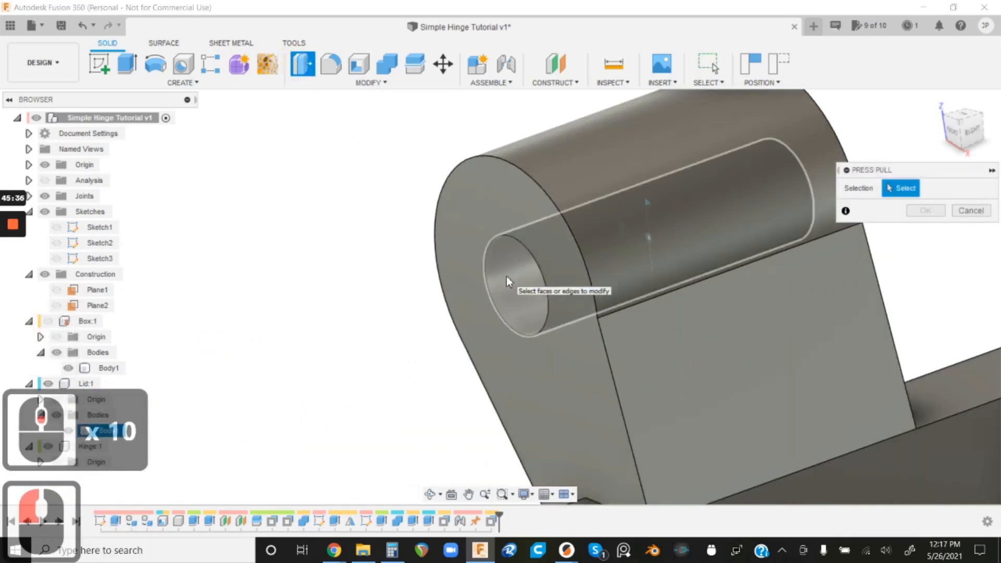
{"action": "left_click", "coordinate": [505, 277]}
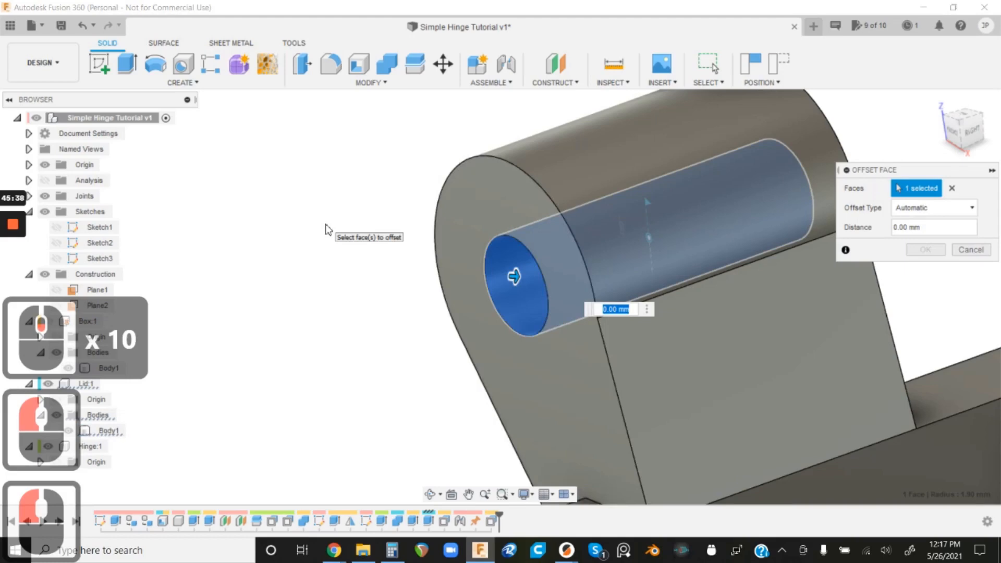
{"action": "type", "text": "-.1"}
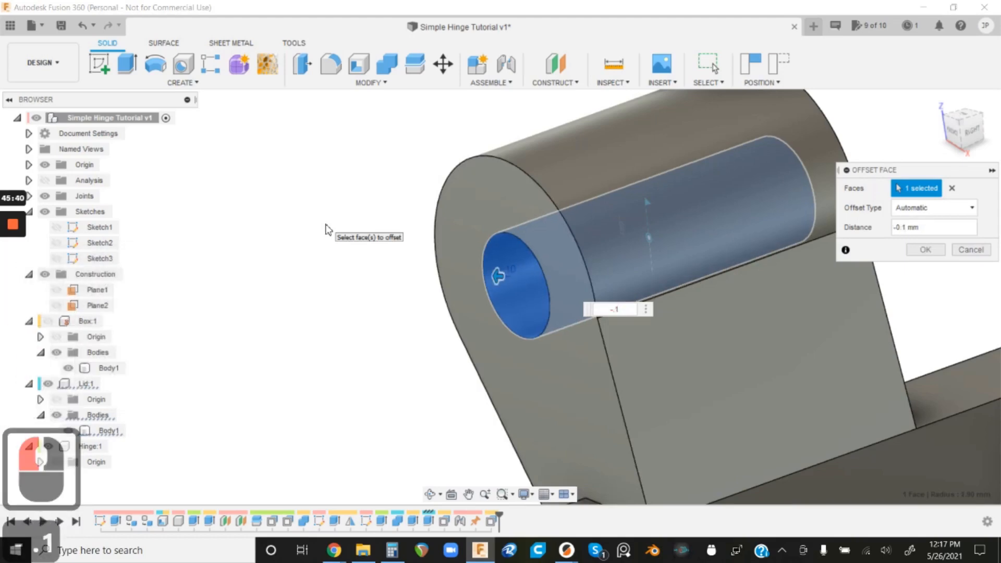
{"action": "key", "text": "BackSpace"}
{"action": "key", "text": "BackSpace"}
{"action": "type", "text": "2"}
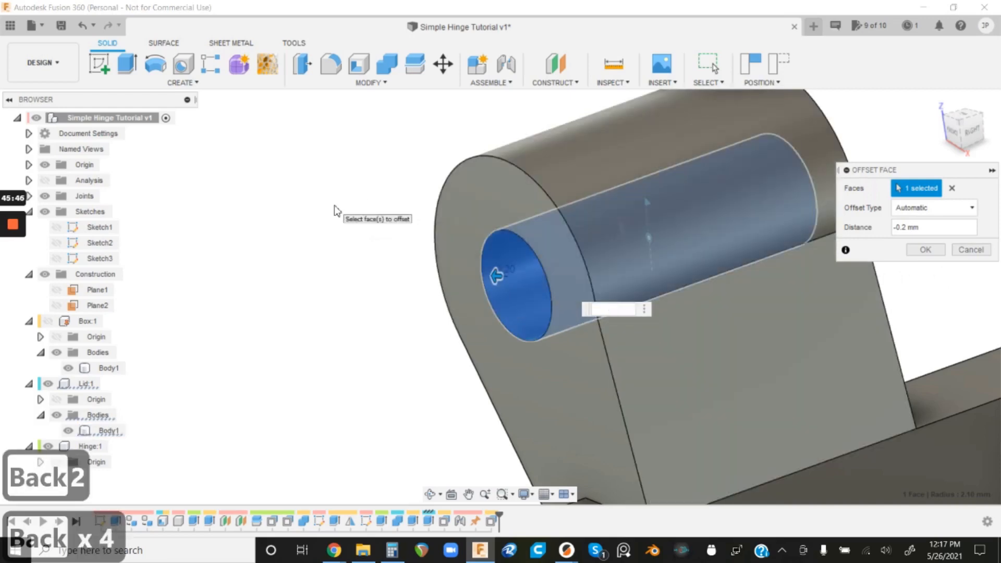
{"action": "key", "text": "BackSpace"}
{"action": "key", "text": "BackSpace"}
{"action": "type", "text": ".1"}
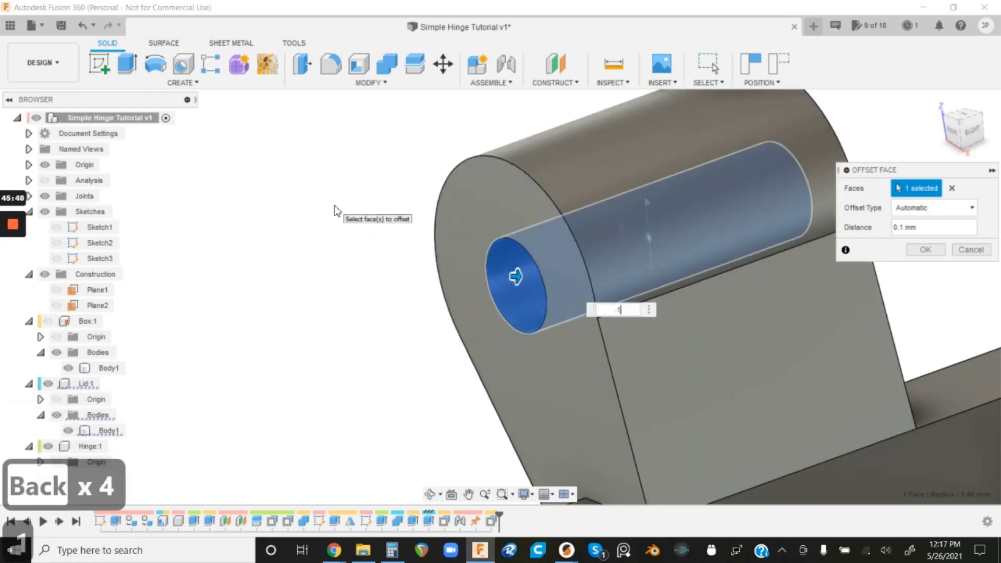
{"action": "left_click", "coordinate": [970, 250]}
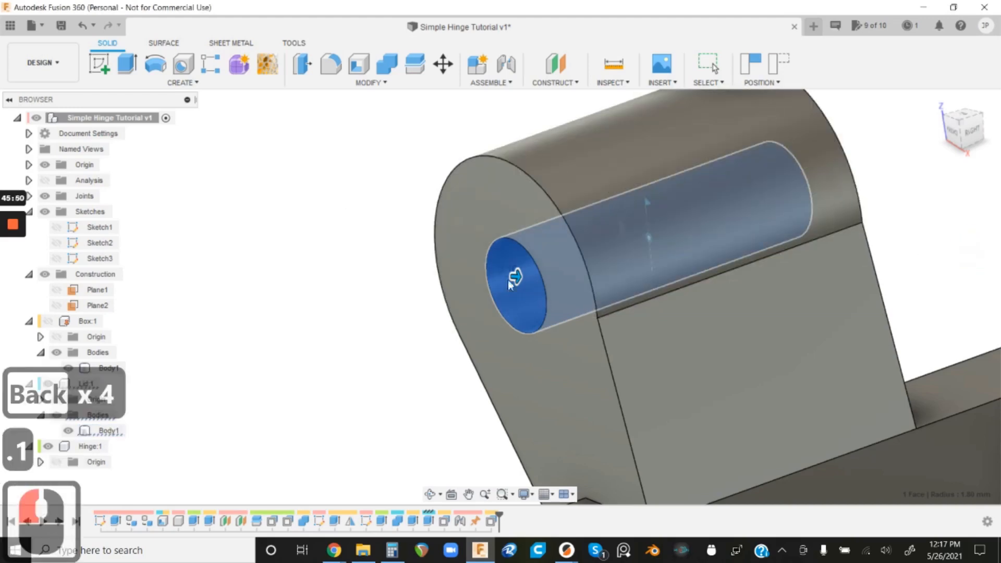
- Show the box again and view it together with the opened lid from a low front-right angle
{"action": "scroll", "coordinate": [412, 239], "scroll_direction": "down", "scroll_amount": 4}
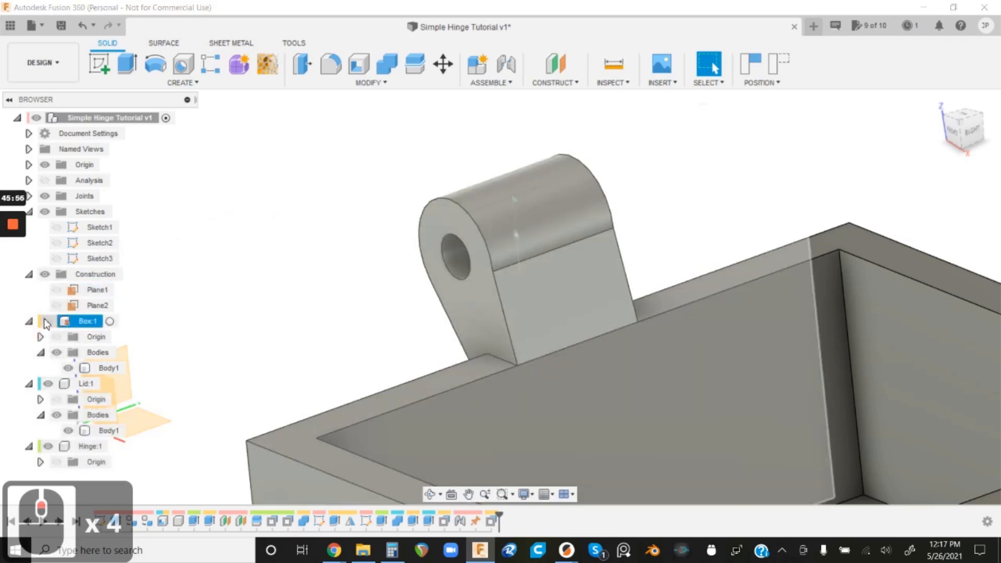
{"action": "left_click", "coordinate": [46, 323]}
{"action": "scroll", "coordinate": [526, 251], "scroll_direction": "down", "scroll_amount": 9}
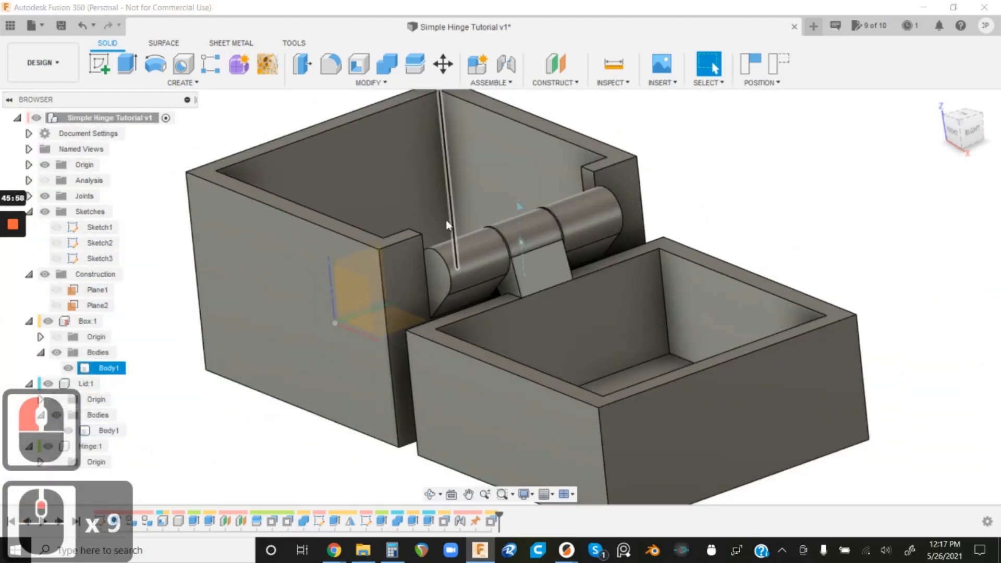
{"action": "middle_click_drag", "start_coordinate": [447, 225], "coordinate": [445, 199], "text": "shift"}
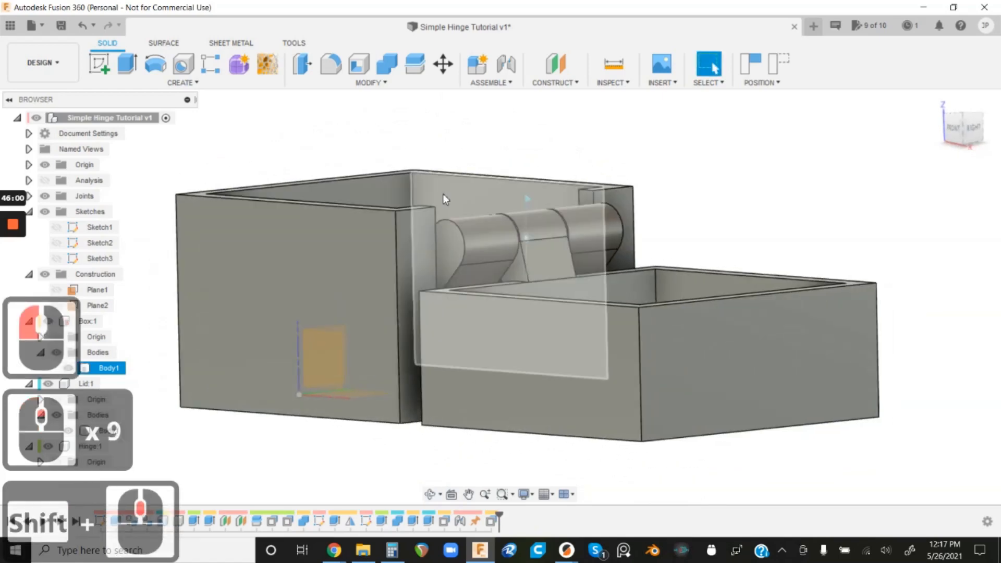
{"action": "scroll", "coordinate": [446, 199], "scroll_direction": "down", "scroll_amount": 4}
- Save a new version of the design with the description User Saved and hide the top-level origin
{"action": "left_click", "coordinate": [61, 25]}
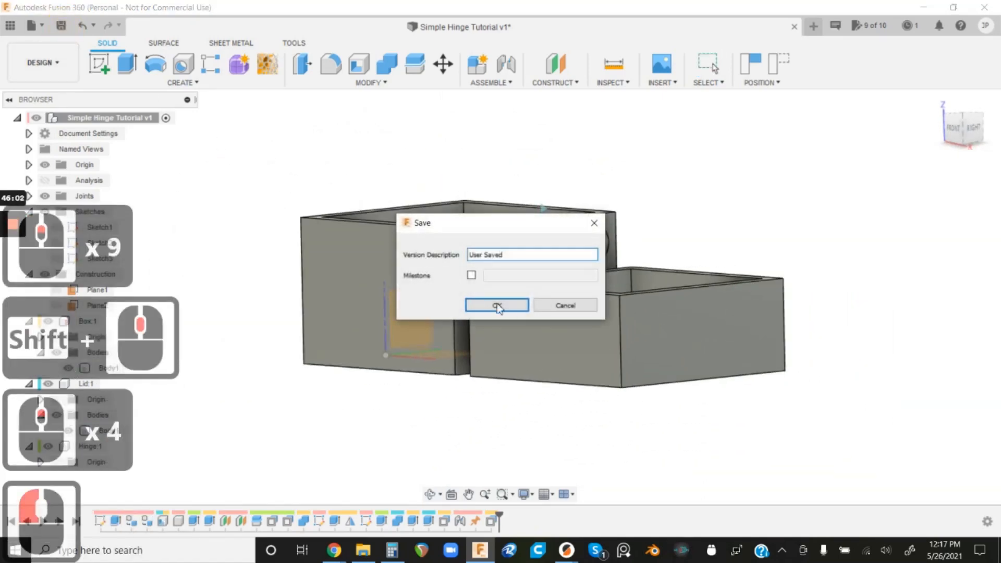
{"action": "left_click", "coordinate": [511, 306]}
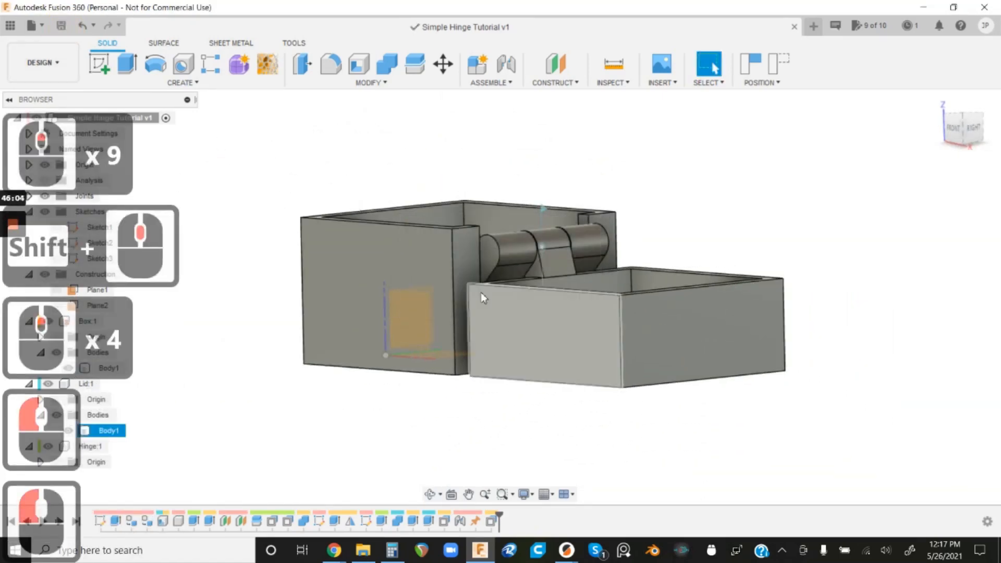
{"action": "left_click", "coordinate": [43, 166]}
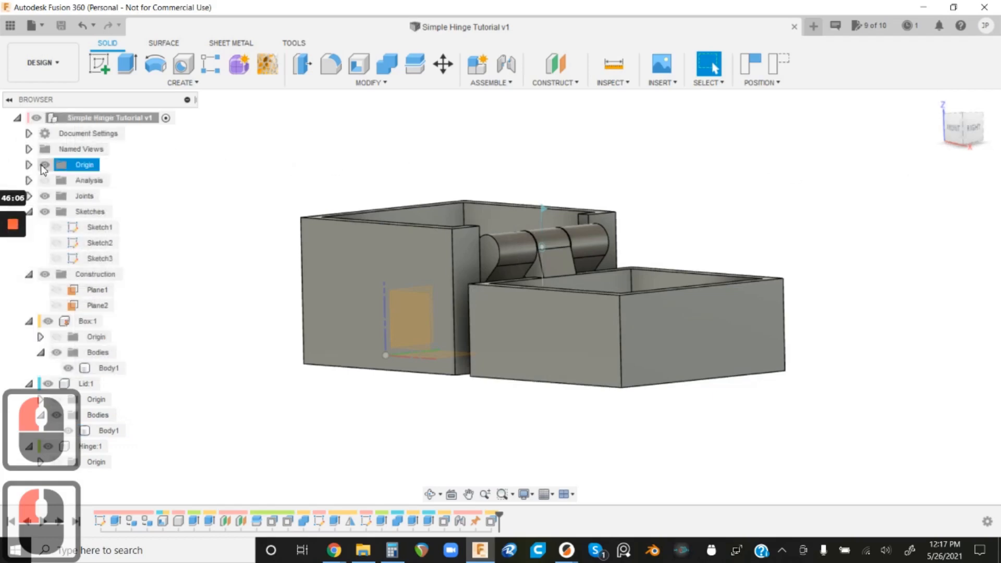
{"action": "left_click", "coordinate": [584, 230]}
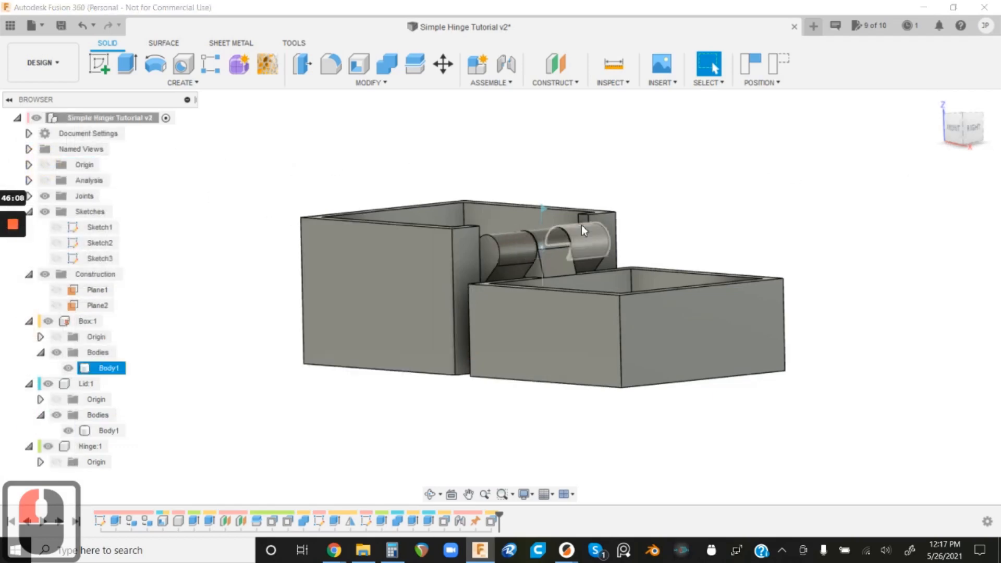
- Set up an export of the whole design as STL Files (*.stl)
{"action": "left_click", "coordinate": [33, 25]}
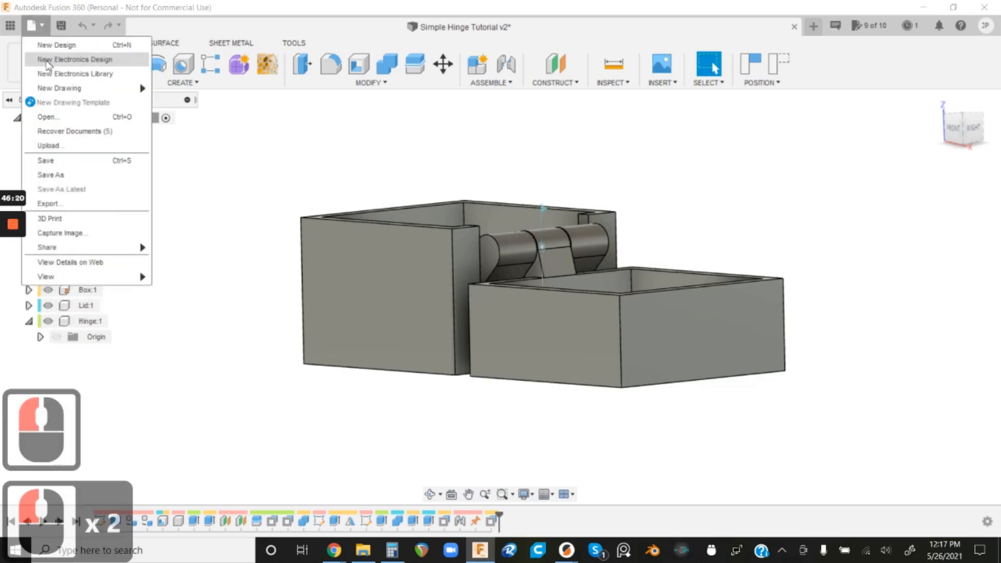
{"action": "left_click", "coordinate": [84, 209]}
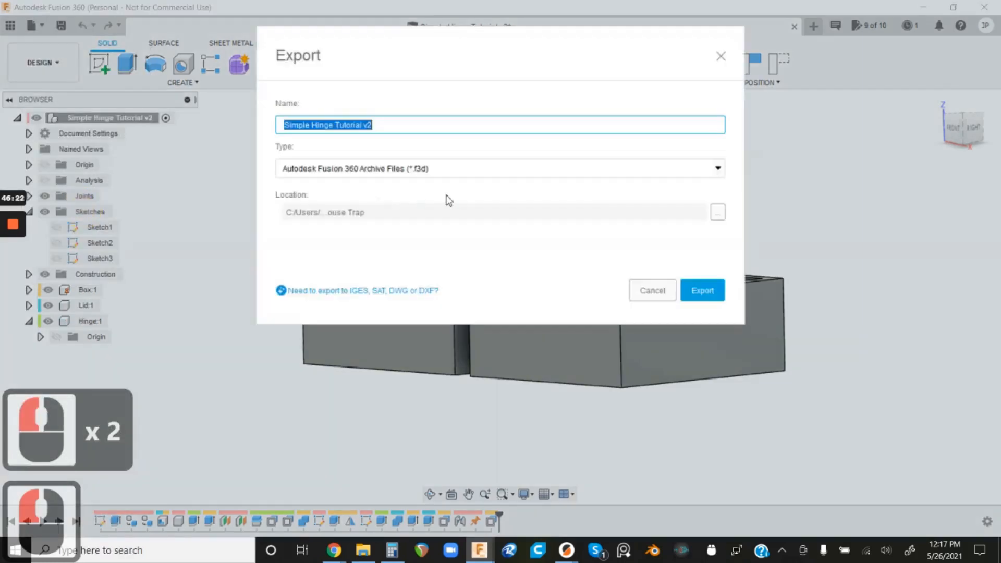
{"action": "left_click", "coordinate": [719, 170]}
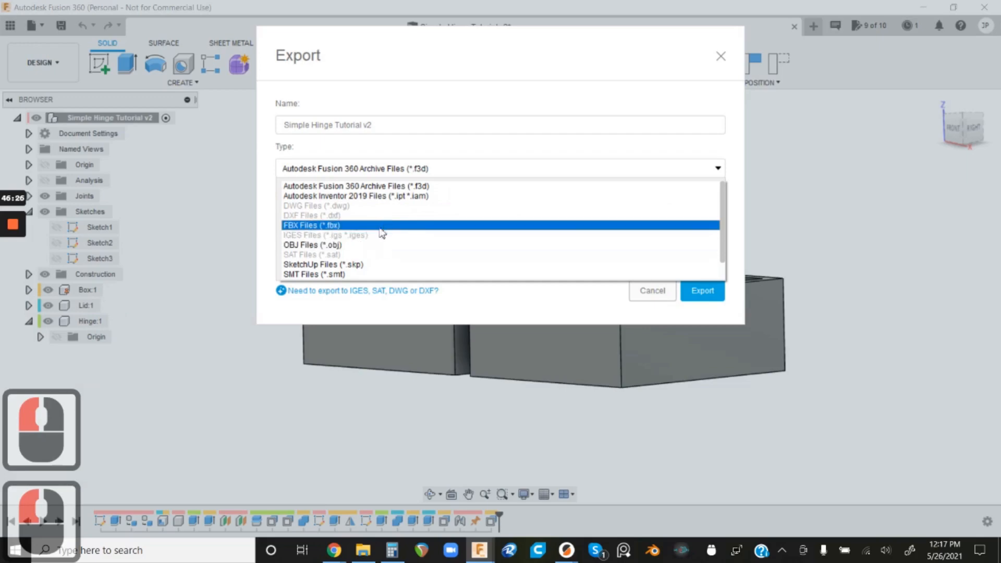
{"action": "scroll", "coordinate": [382, 243], "scroll_direction": "down", "scroll_amount": 3}
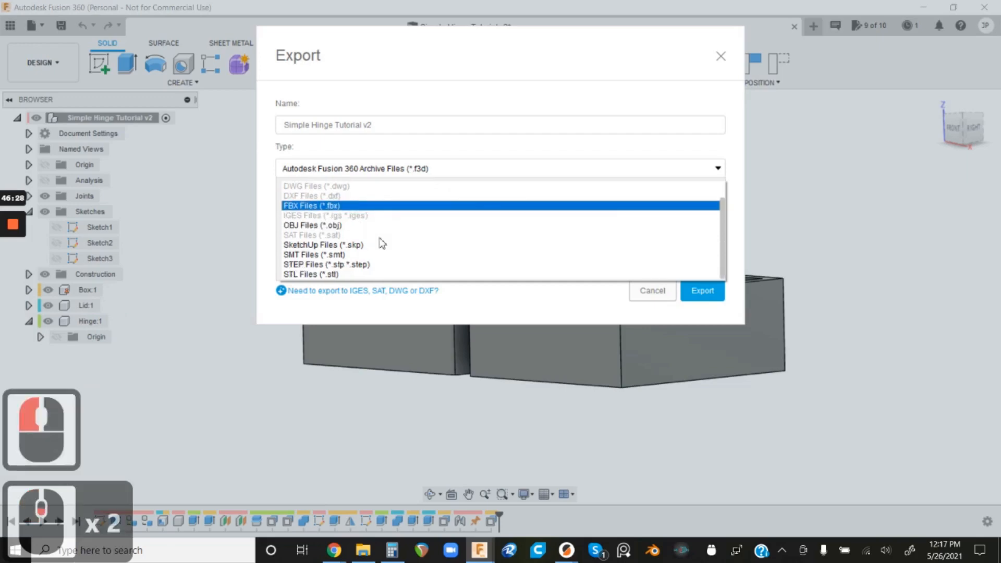
{"action": "left_click", "coordinate": [345, 274]}
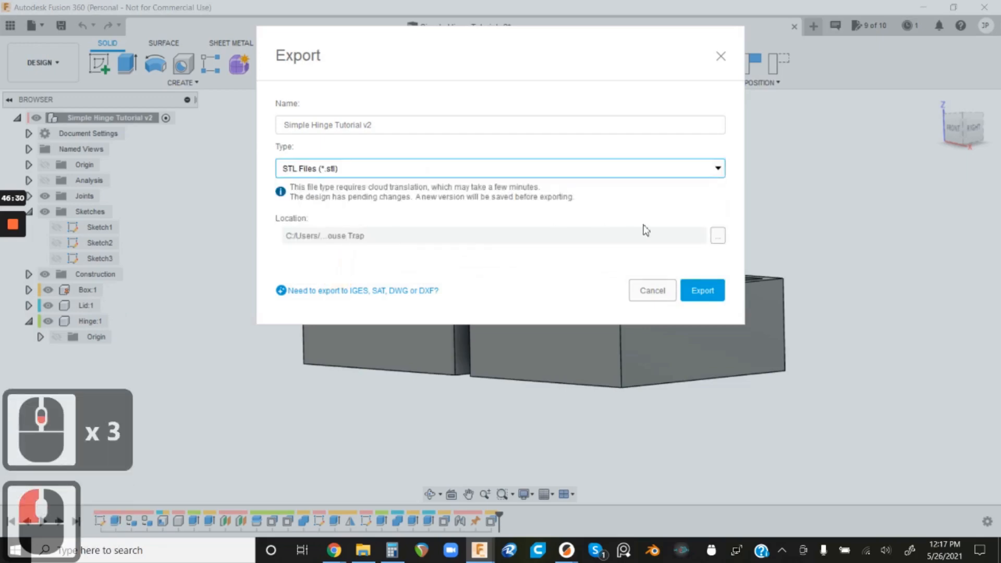
- Export the STL as Simple Hinge Tutorial v2 into the Thin Air Custom Designs folder inside Thin Air Craftworks
{"action": "left_click", "coordinate": [714, 239]}
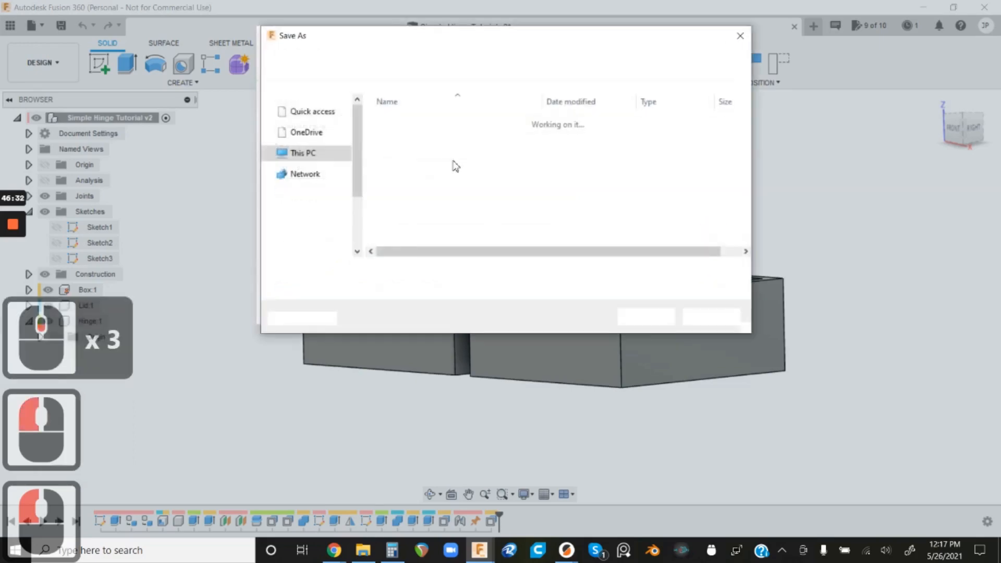
{"action": "double_click", "coordinate": [321, 58]}
{"action": "scroll", "coordinate": [521, 211], "scroll_direction": "down", "scroll_amount": 4}
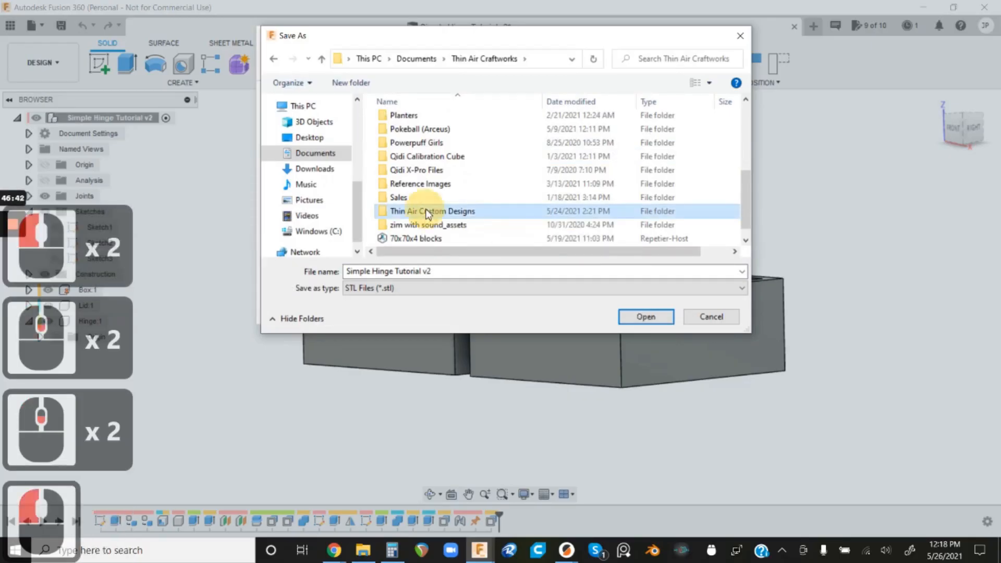
{"action": "double_click", "coordinate": [425, 212]}
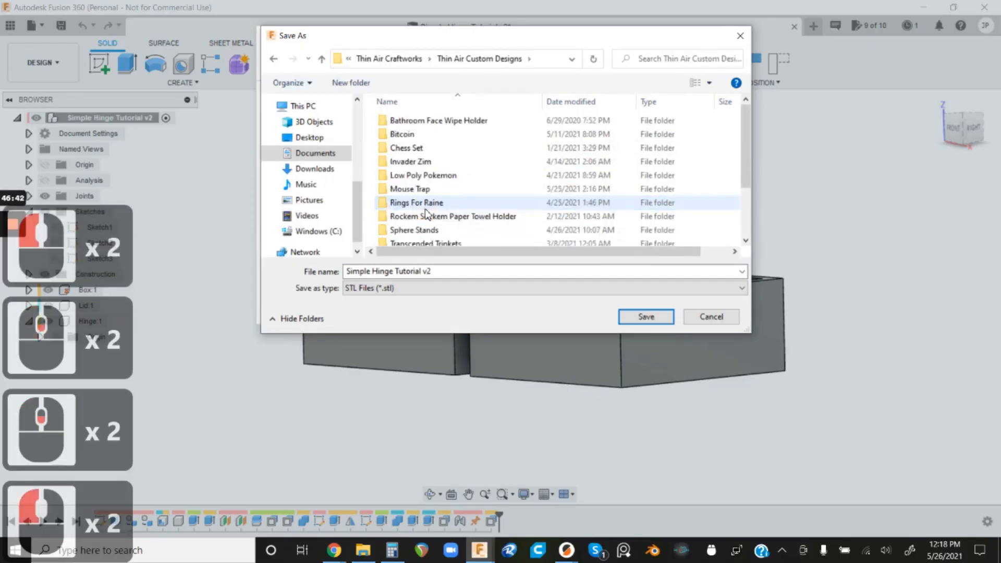
{"action": "left_click", "coordinate": [631, 317]}
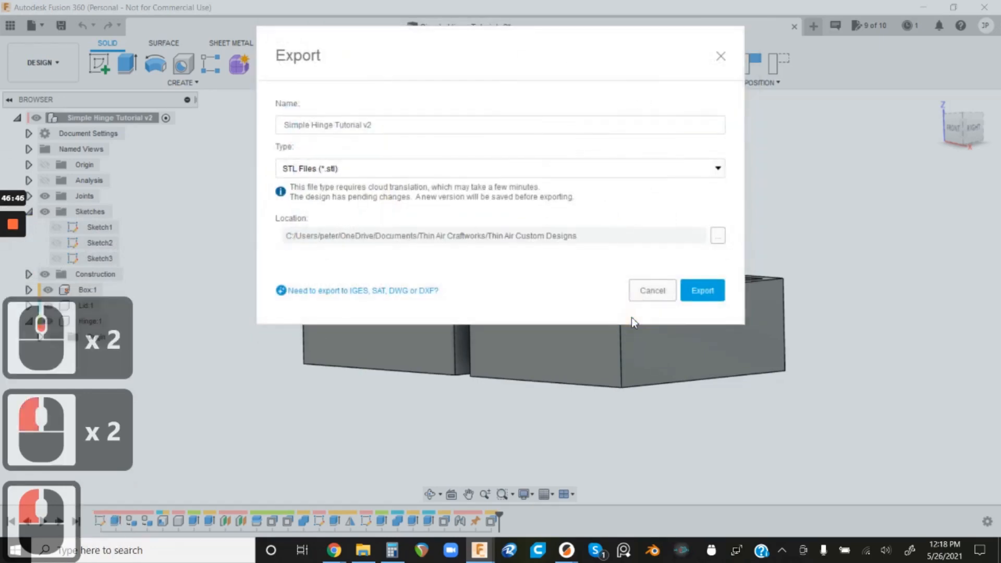
{"action": "left_click", "coordinate": [702, 290]}
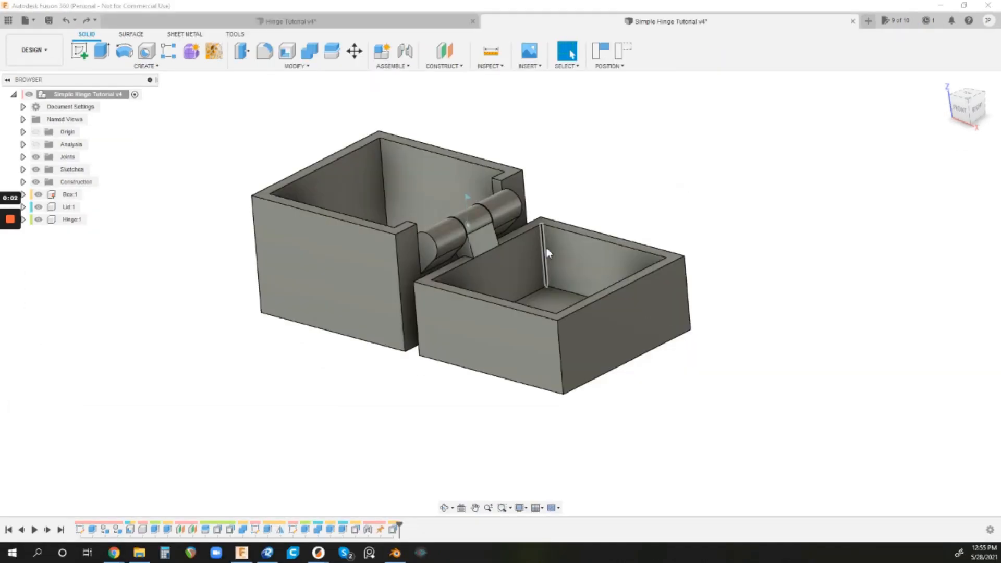
{"action": "scroll", "coordinate": [506, 246], "scroll_direction": "down", "scroll_amount": 4}
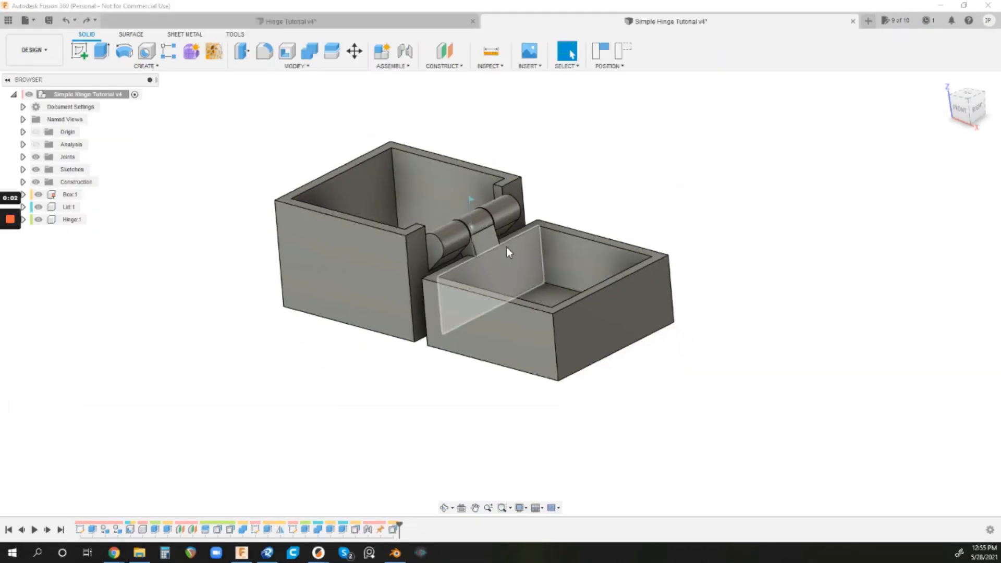
{"action": "scroll", "coordinate": [479, 311], "scroll_direction": "up", "scroll_amount": 3}
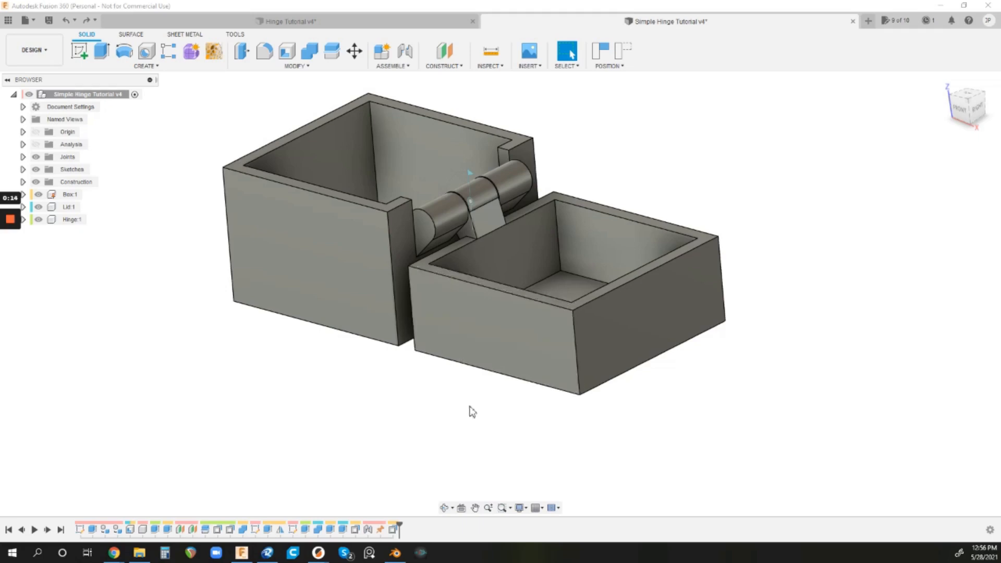
{"action": "scroll", "coordinate": [481, 468], "scroll_direction": "down", "scroll_amount": 1}
{"action": "scroll", "coordinate": [539, 418], "scroll_direction": "up", "scroll_amount": 1}
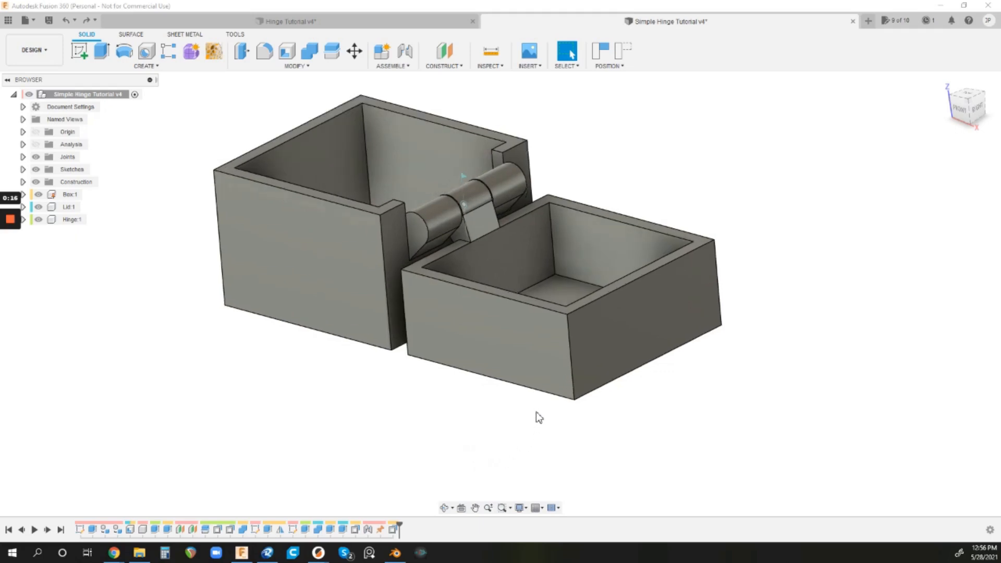
- Fillet the eight outer vertical corner edges of the box and lid with a 1 mm radius
{"action": "left_click", "coordinate": [264, 51]}
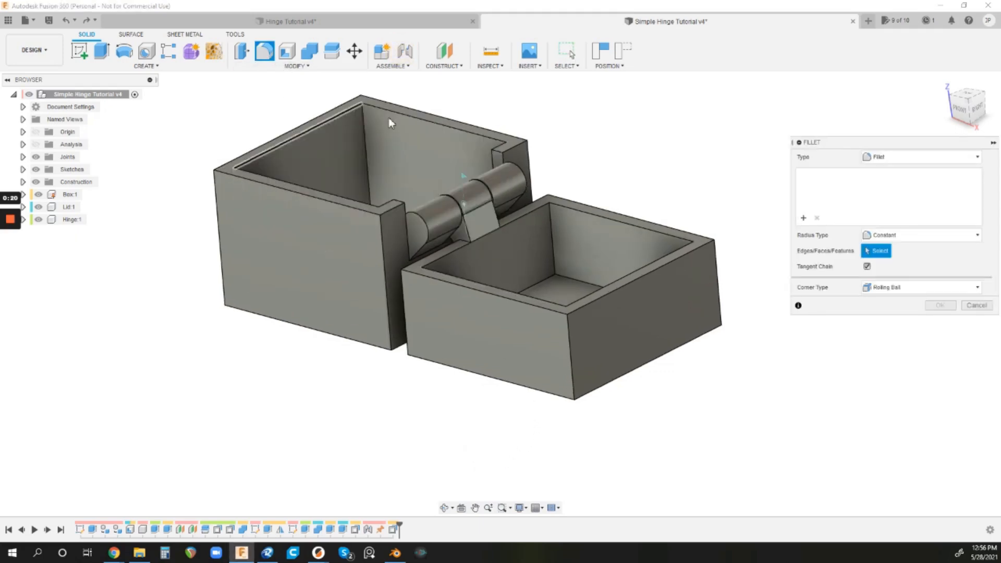
{"action": "left_click", "coordinate": [573, 385]}
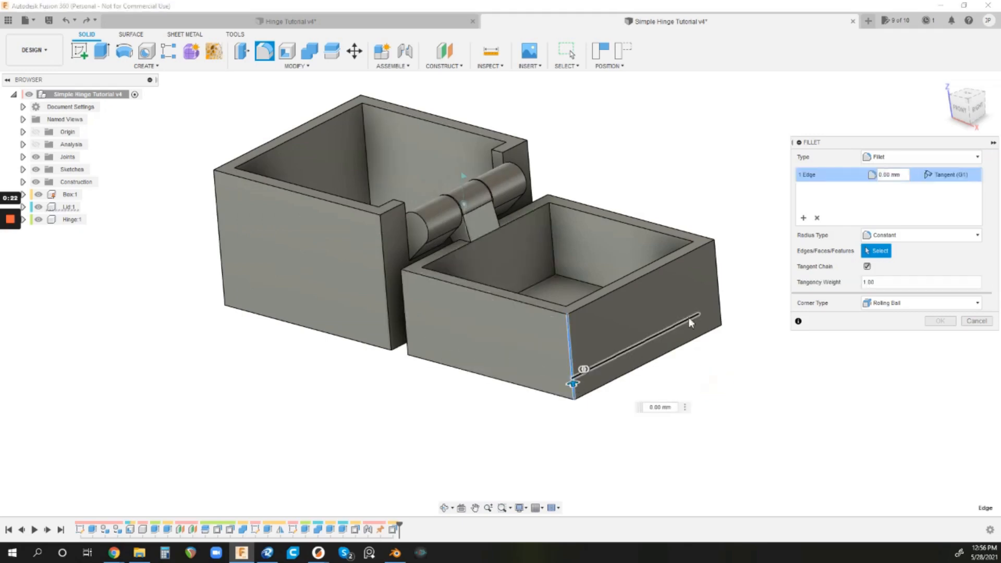
{"action": "left_click", "coordinate": [718, 300]}
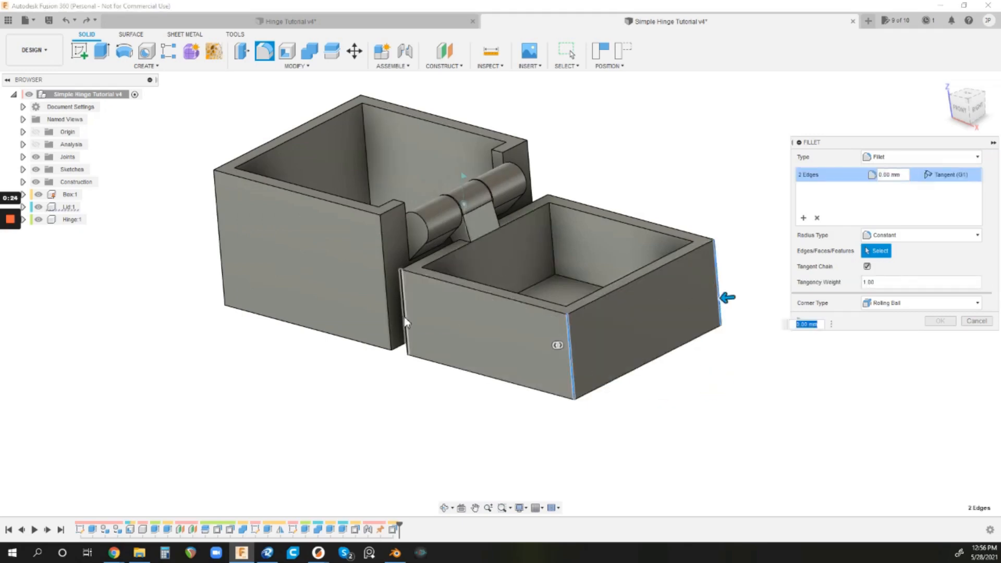
{"action": "left_click", "coordinate": [404, 314]}
{"action": "left_click", "coordinate": [386, 299]}
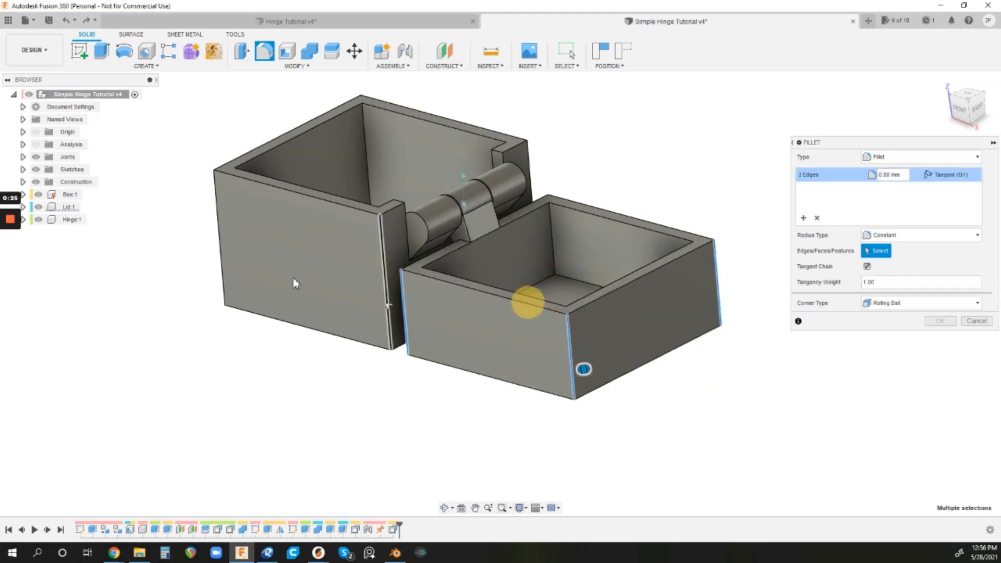
{"action": "left_click", "coordinate": [220, 249]}
{"action": "middle_click_drag", "start_coordinate": [203, 277], "coordinate": [728, 247], "text": "shift"}
{"action": "middle_click_drag", "start_coordinate": [354, 260], "coordinate": [361, 262], "text": "shift"}
{"action": "left_click", "coordinate": [601, 351]}
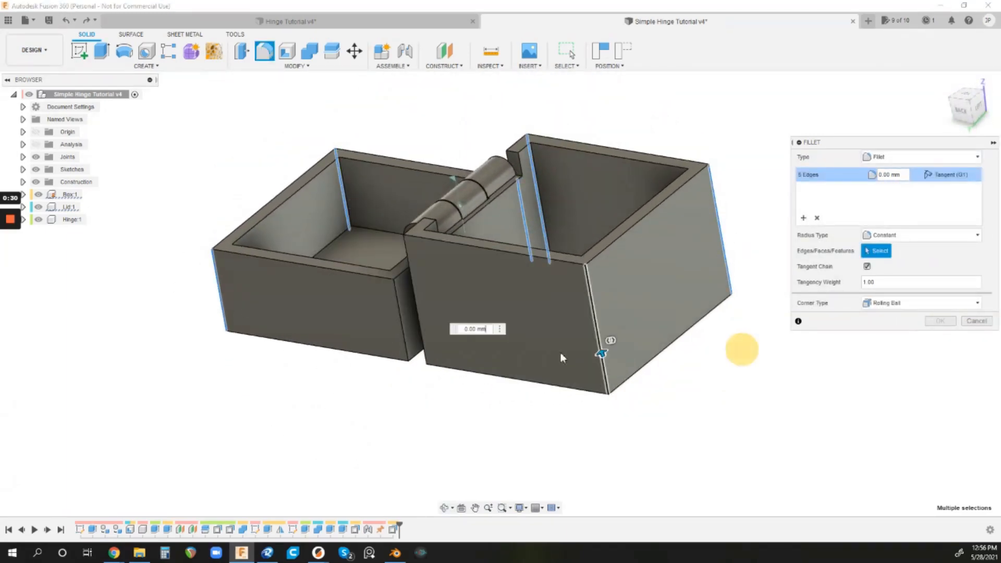
{"action": "left_click", "coordinate": [423, 340]}
{"action": "left_click", "coordinate": [406, 332]}
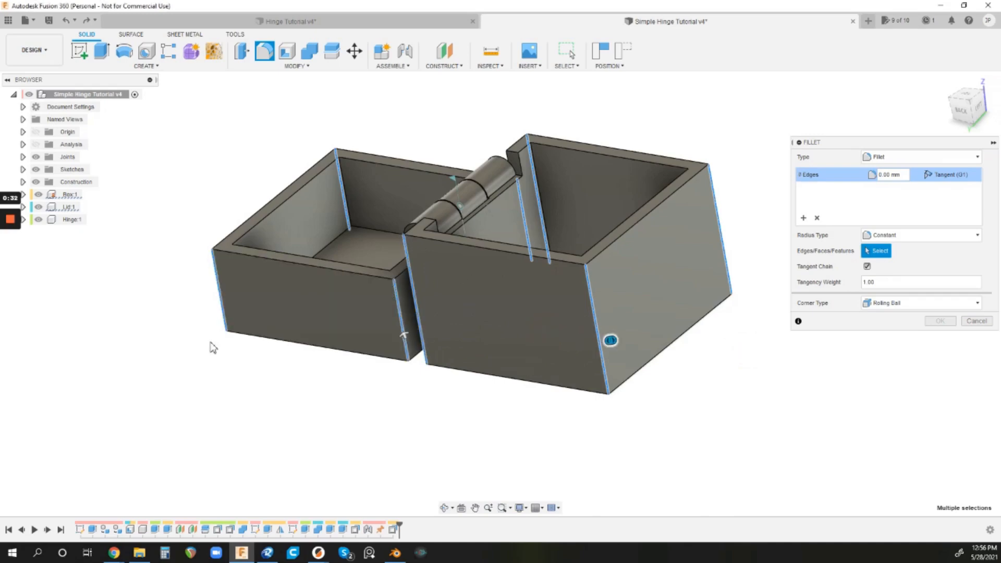
{"action": "middle_click_drag", "start_coordinate": [171, 351], "coordinate": [312, 315], "text": "shift"}
{"action": "left_click", "coordinate": [890, 175]}
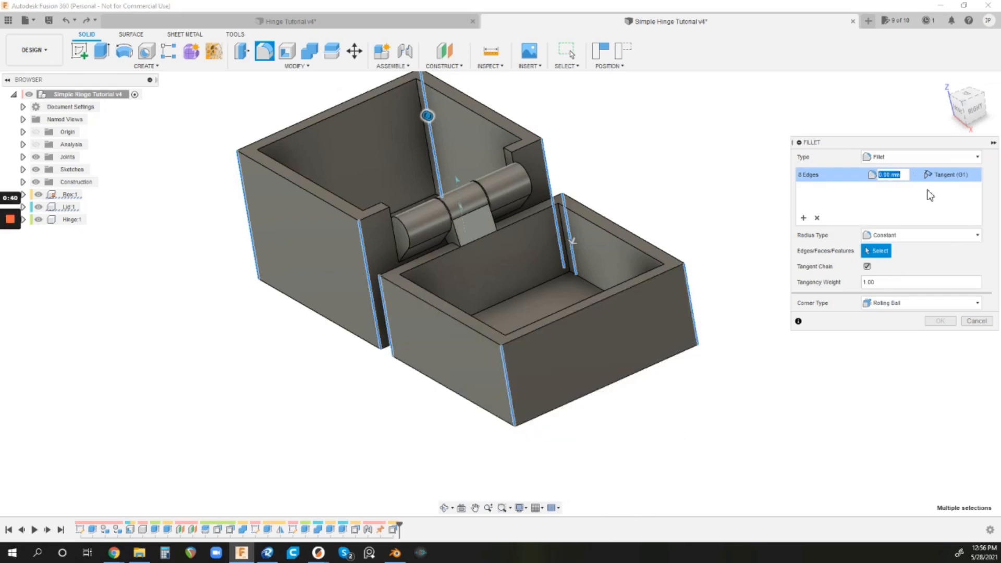
{"action": "type", "text": "1"}
{"action": "key", "text": "Return"}
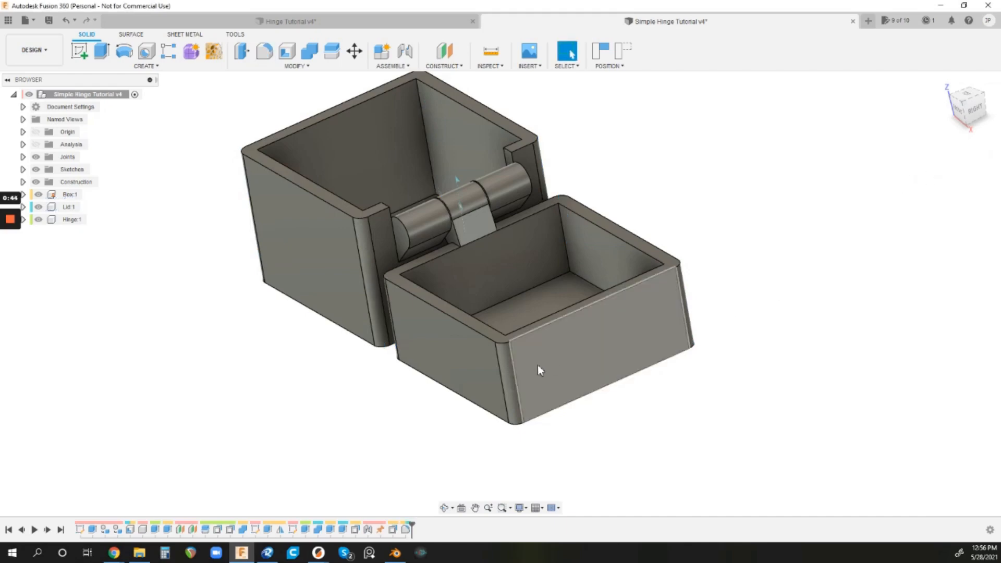
- Examine the lid's rounded front corner and its bottom edge up close, and view the whole opened box
{"action": "scroll", "coordinate": [527, 424], "scroll_direction": "up", "scroll_amount": 5}
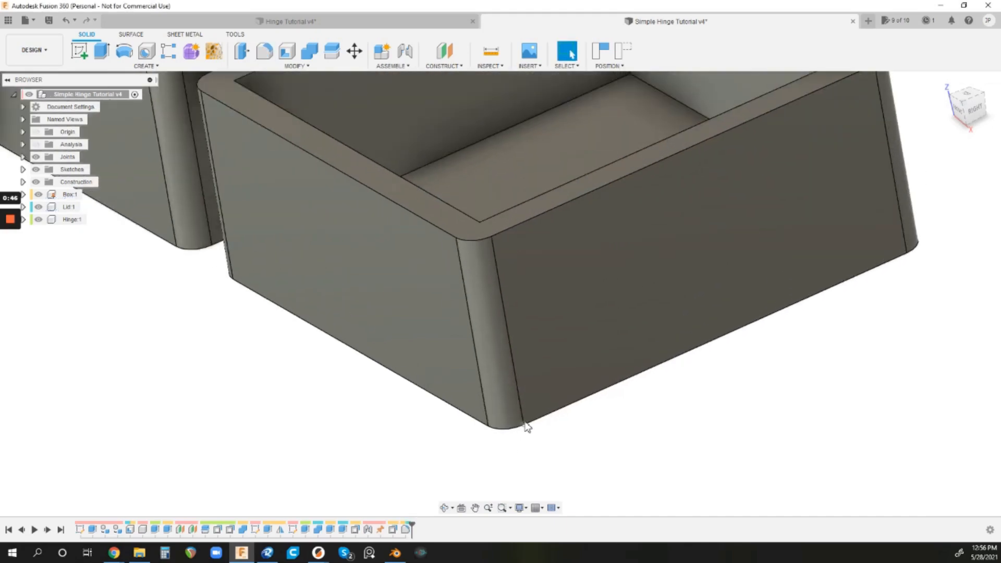
{"action": "scroll", "coordinate": [527, 425], "scroll_direction": "up", "scroll_amount": 2}
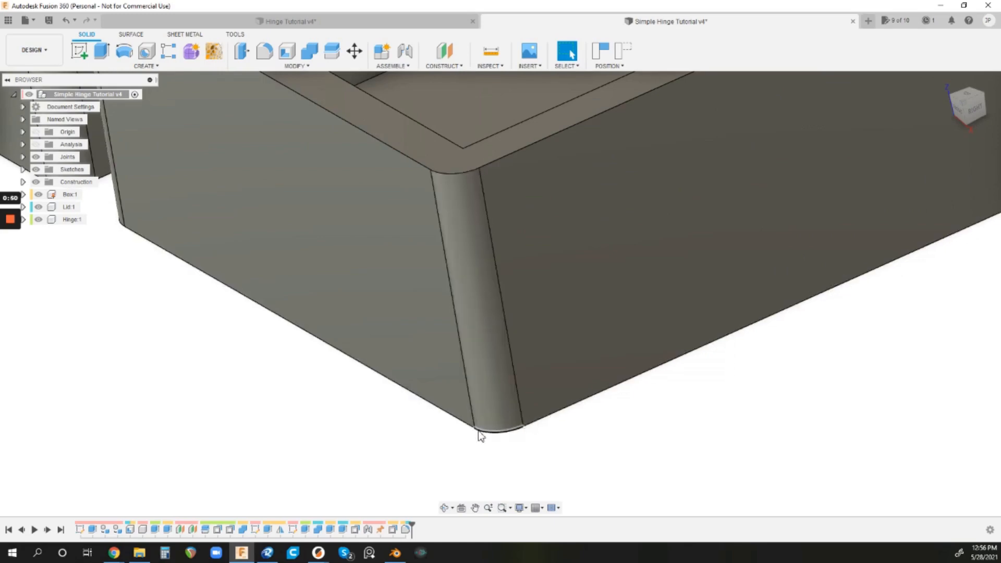
{"action": "scroll", "coordinate": [494, 447], "scroll_direction": "down", "scroll_amount": 8}
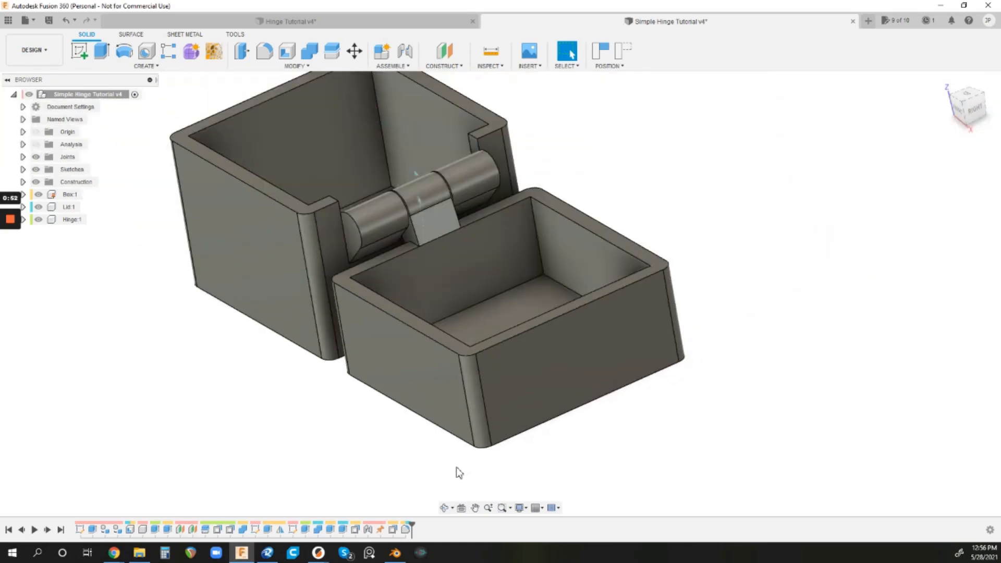
{"action": "scroll", "coordinate": [458, 473], "scroll_direction": "down", "scroll_amount": 2}
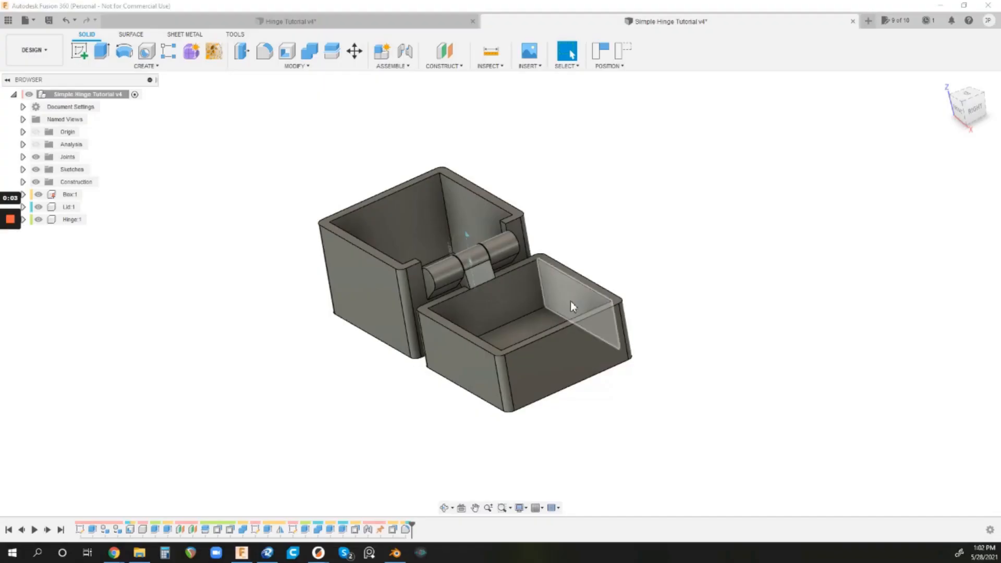
{"action": "scroll", "coordinate": [532, 315], "scroll_direction": "up", "scroll_amount": 3}
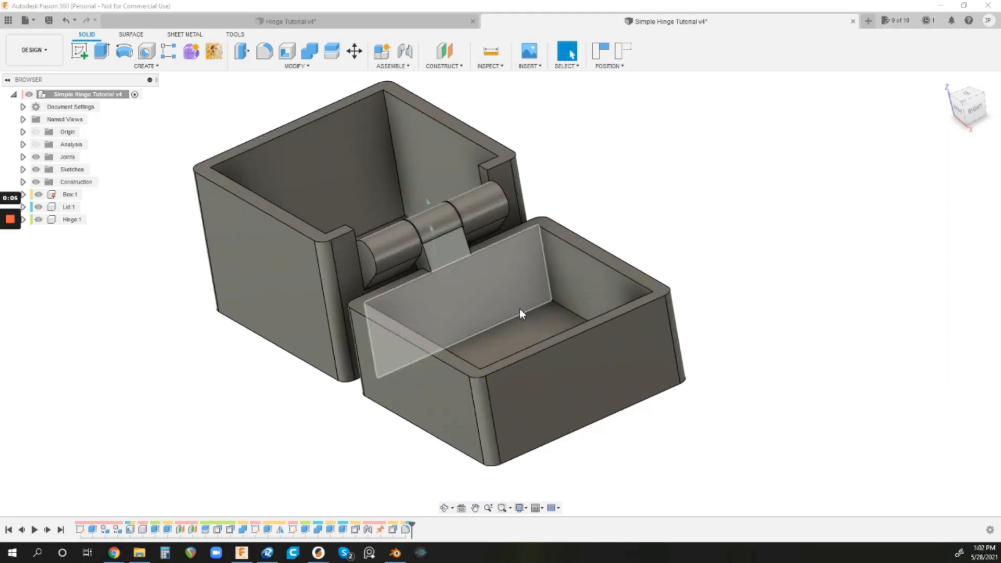
{"action": "scroll", "coordinate": [414, 317], "scroll_direction": "up", "scroll_amount": 2}
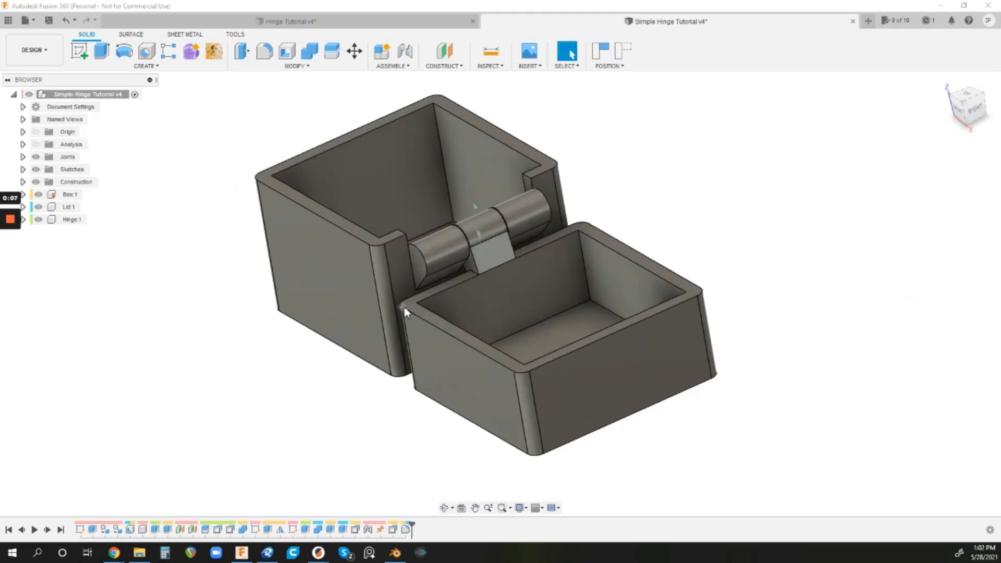
{"action": "scroll", "coordinate": [405, 312], "scroll_direction": "down", "scroll_amount": 1}
{"action": "scroll", "coordinate": [407, 310], "scroll_direction": "down", "scroll_amount": 1}
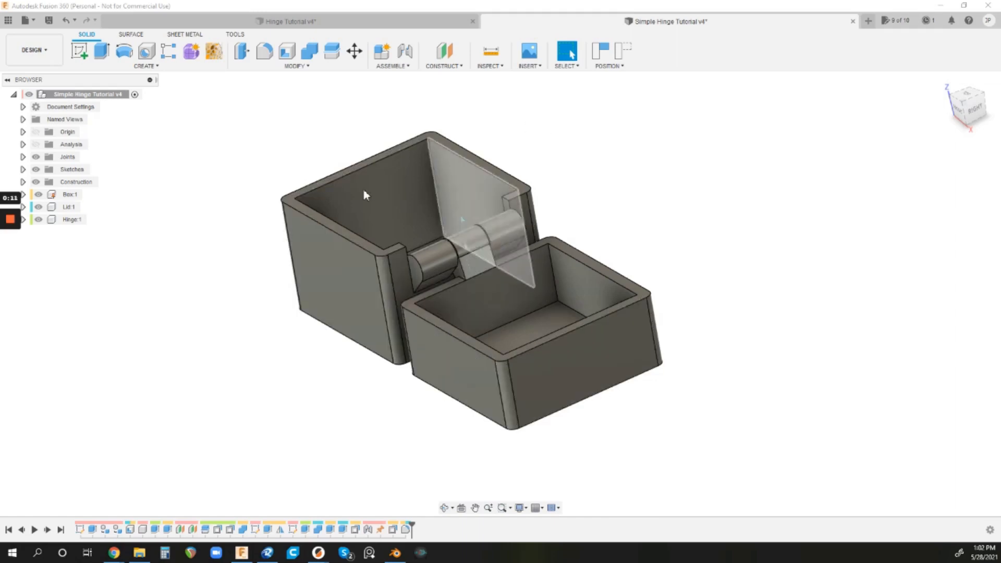
- Show the section analysis, inspect the clearances around the pin and hinge from the front, and hide the analysis again
{"action": "left_click", "coordinate": [36, 143]}
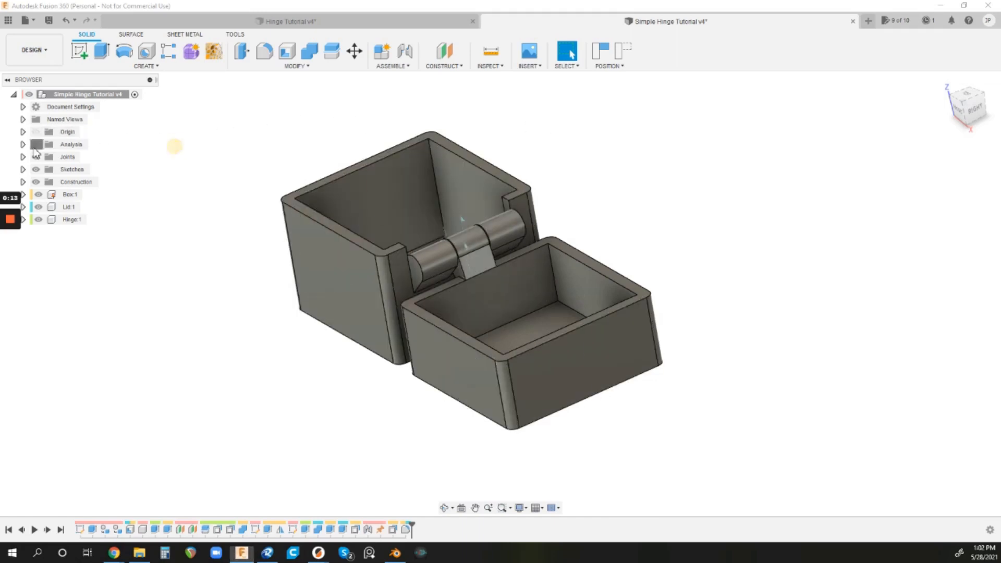
{"action": "left_click", "coordinate": [958, 116]}
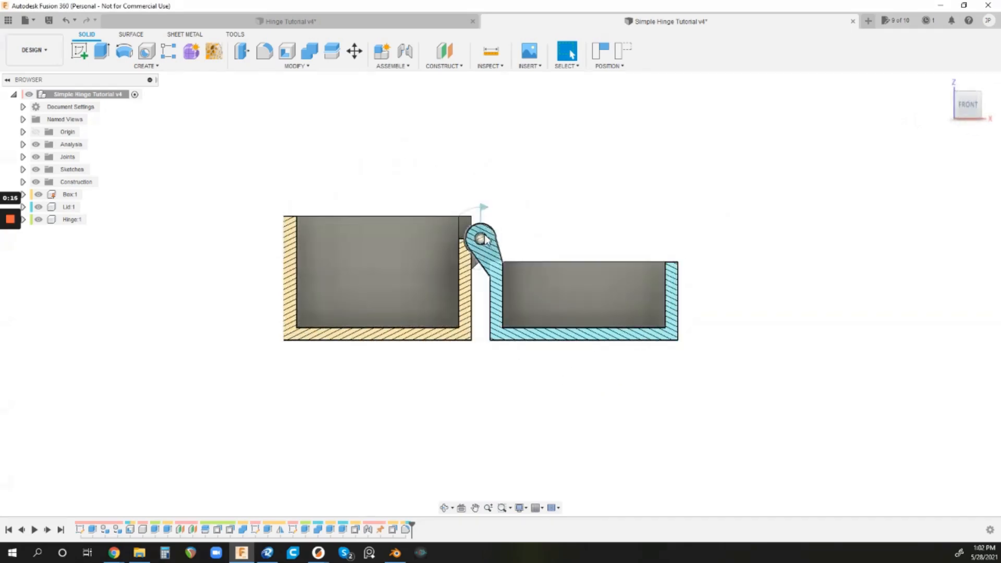
{"action": "scroll", "coordinate": [462, 246], "scroll_direction": "up", "scroll_amount": 10}
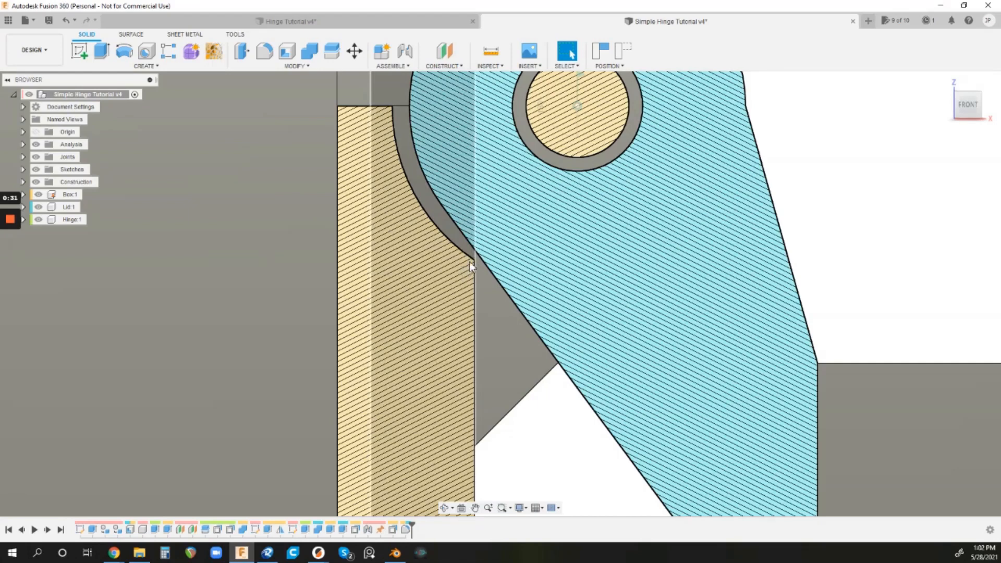
{"action": "scroll", "coordinate": [505, 323], "scroll_direction": "down", "scroll_amount": 5}
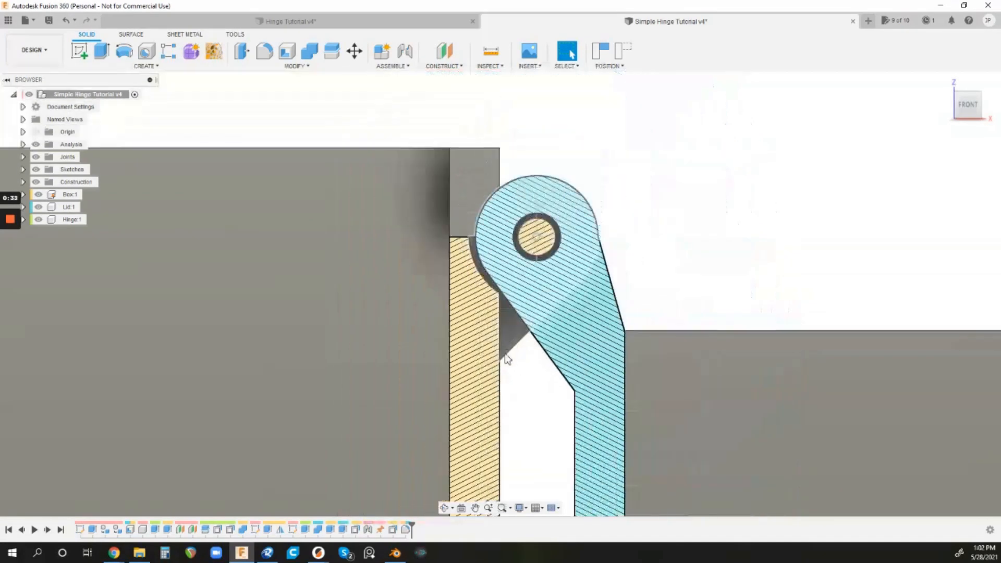
{"action": "scroll", "coordinate": [505, 358], "scroll_direction": "down", "scroll_amount": 5}
{"action": "left_click", "coordinate": [35, 144]}
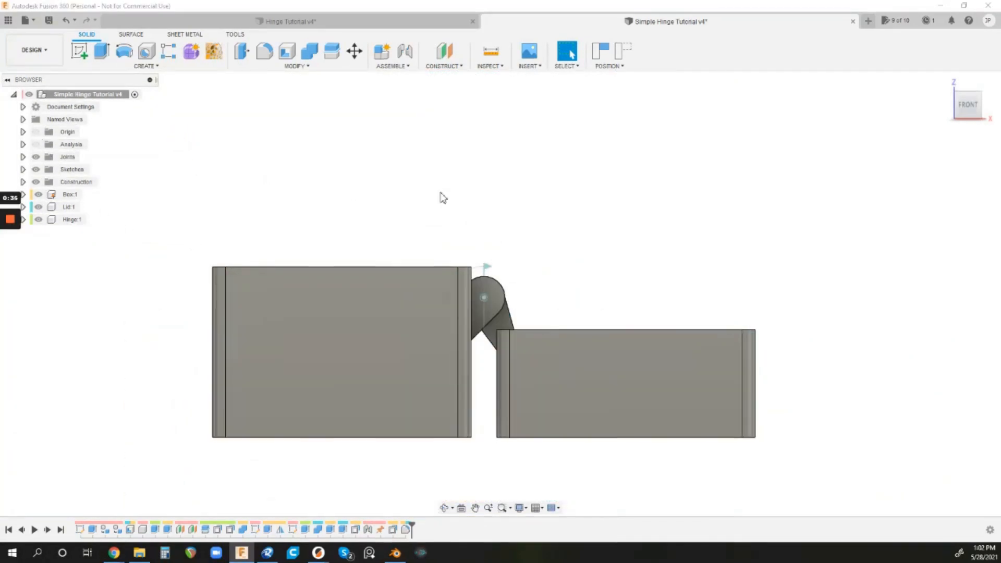
- Try to raise the top face of the box's lowered wall beside the hinge with an automatic face offset, and cancel it
{"action": "middle_click_drag", "start_coordinate": [442, 197], "coordinate": [459, 249], "text": "shift"}
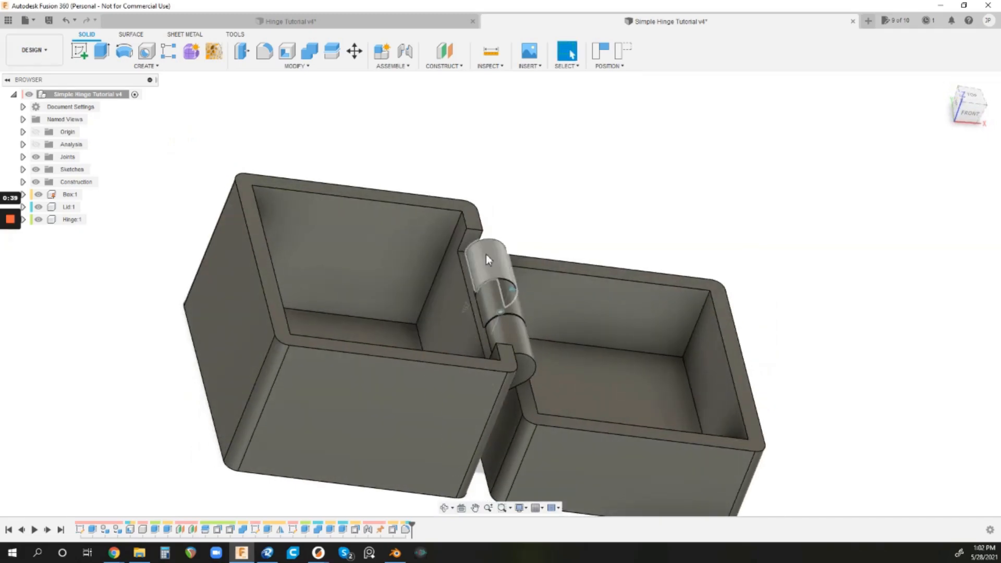
{"action": "scroll", "coordinate": [493, 320], "scroll_direction": "up", "scroll_amount": 4}
{"action": "scroll", "coordinate": [493, 320], "scroll_direction": "down", "scroll_amount": 2}
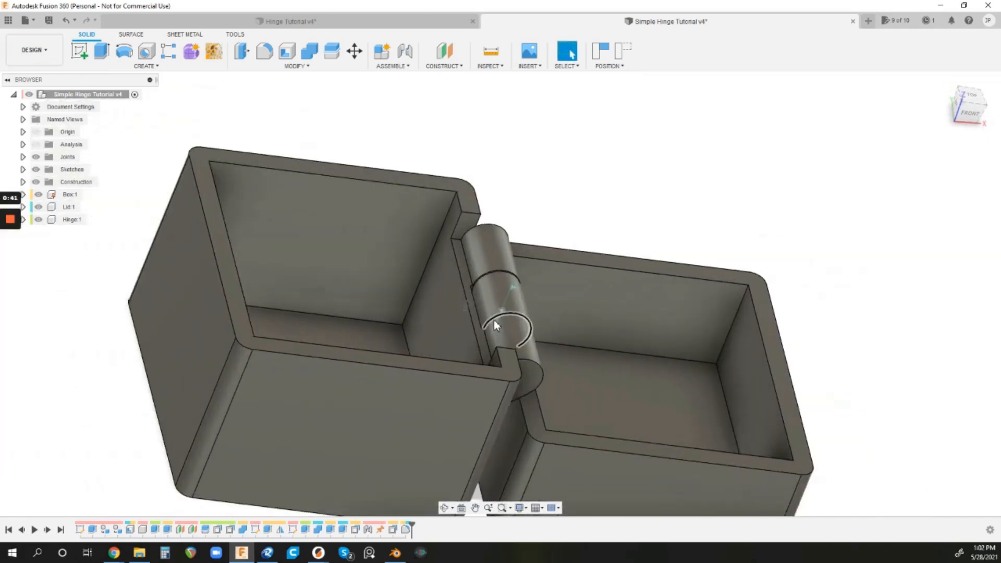
{"action": "scroll", "coordinate": [493, 320], "scroll_direction": "up", "scroll_amount": 1}
{"action": "mouse_move", "coordinate": [561, 179]}
{"action": "middle_mouse_down", "text": "shift"}
{"action": "mouse_move", "coordinate": [535, 178]}
{"action": "mouse_move", "coordinate": [545, 179]}
{"action": "middle_mouse_up", "text": "shift"}
{"action": "left_click", "coordinate": [241, 50]}
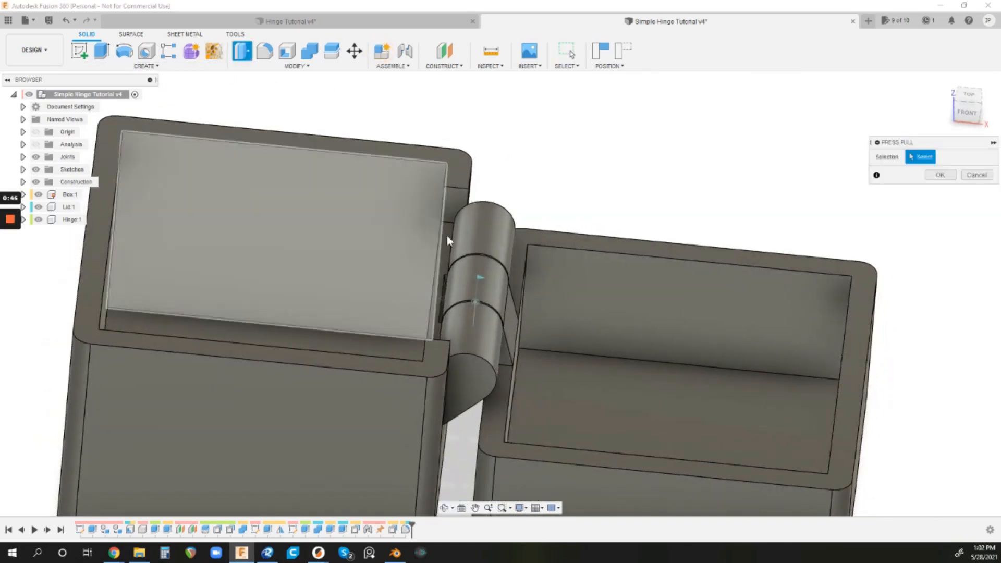
{"action": "left_click", "coordinate": [446, 238]}
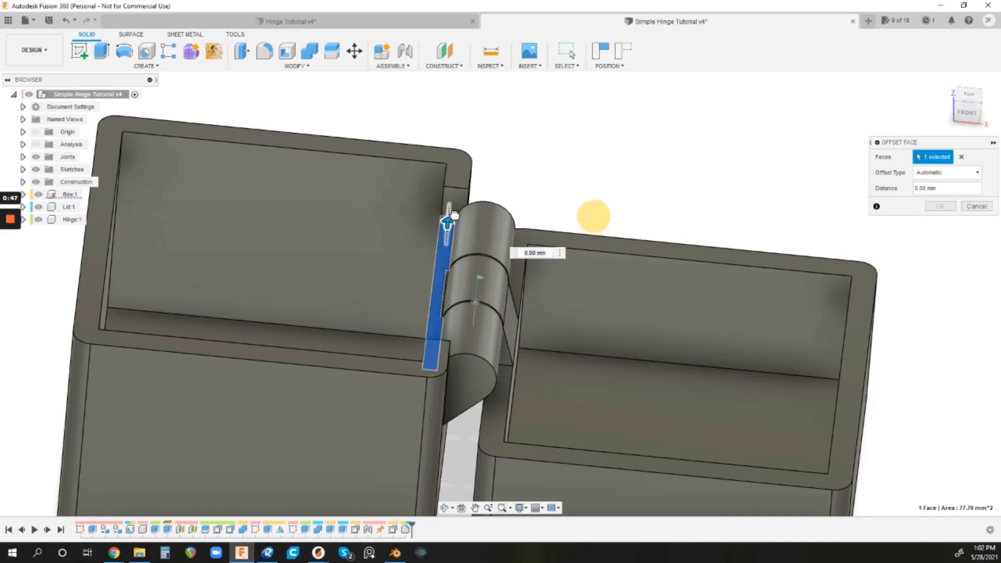
{"action": "left_click_drag", "start_coordinate": [447, 221], "coordinate": [450, 165]}
{"action": "left_click", "coordinate": [969, 207]}
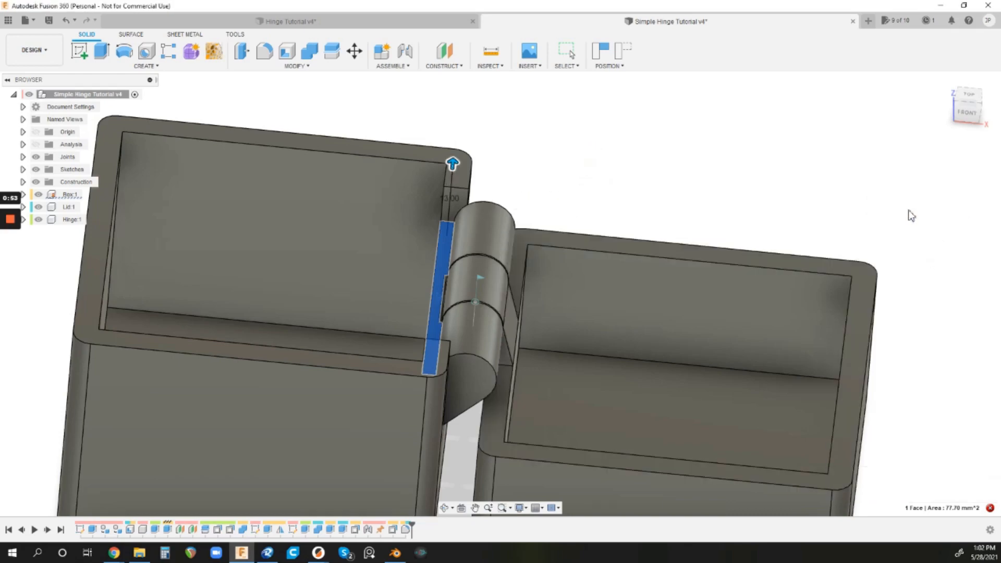
{"action": "left_click", "coordinate": [911, 215]}
{"action": "middle_click_drag", "start_coordinate": [637, 238], "coordinate": [637, 217], "text": "shift"}
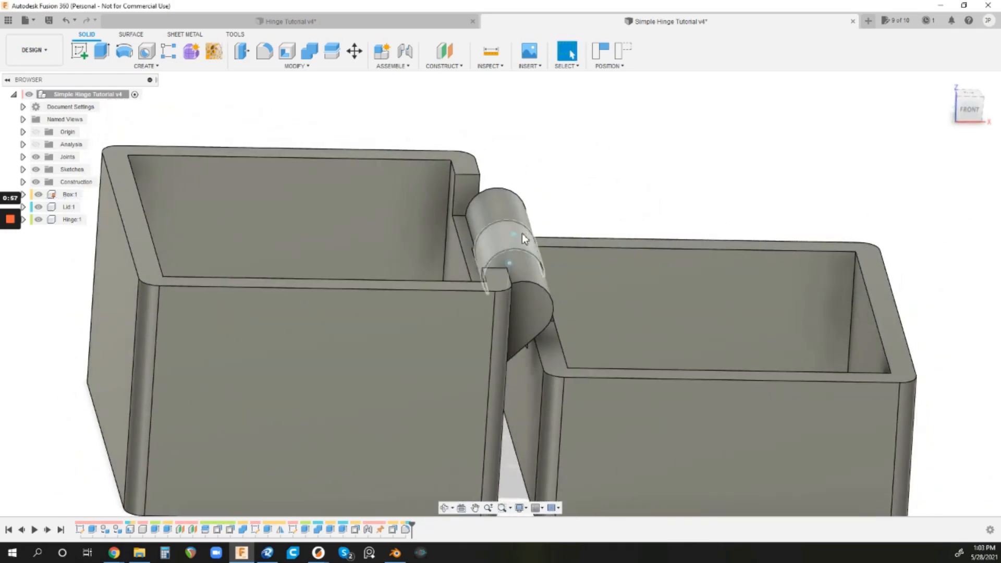
{"action": "scroll", "coordinate": [523, 238], "scroll_direction": "down", "scroll_amount": 3}
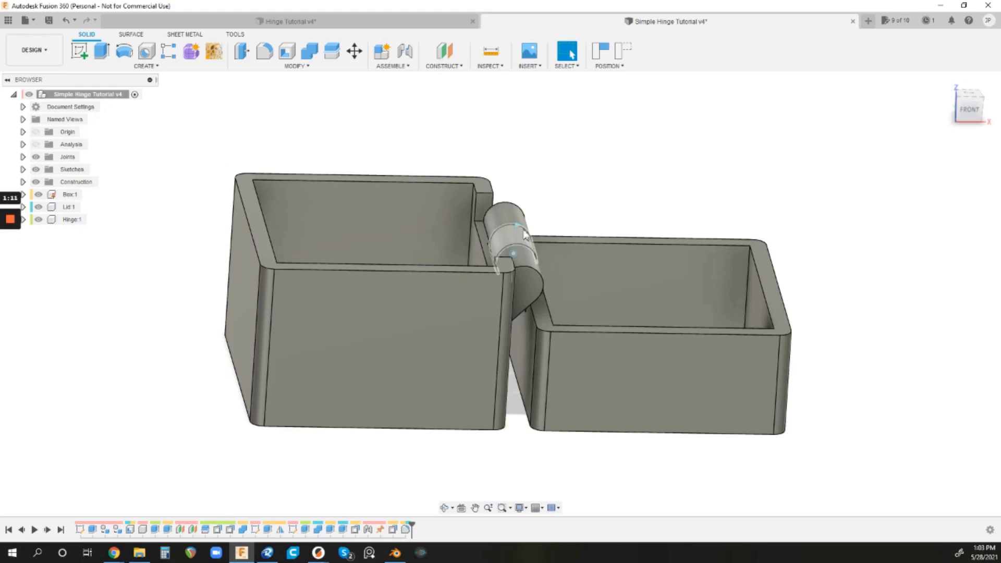
{"action": "scroll", "coordinate": [493, 320], "scroll_direction": "down", "scroll_amount": 2}
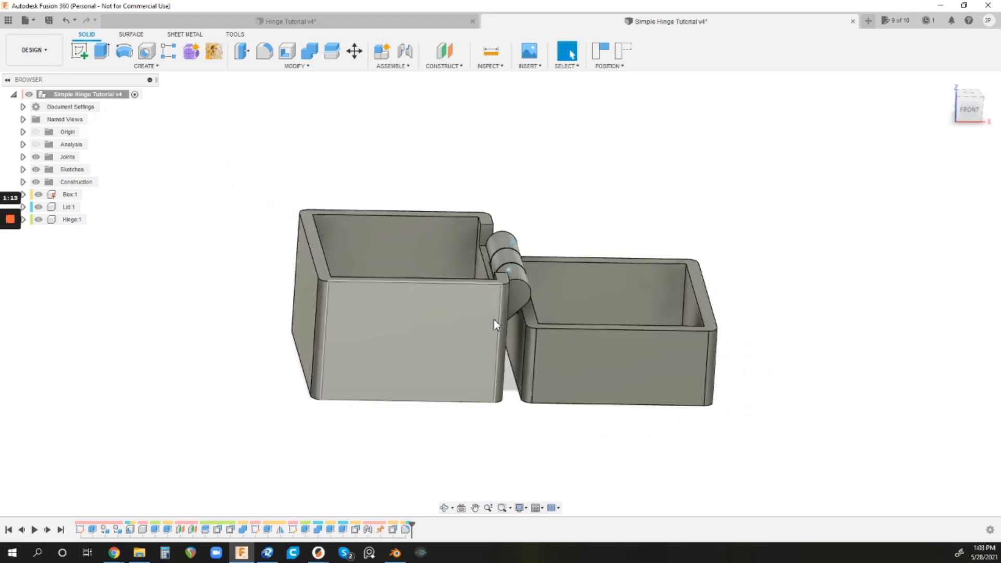
{"action": "scroll", "coordinate": [493, 322], "scroll_direction": "up", "scroll_amount": 1}
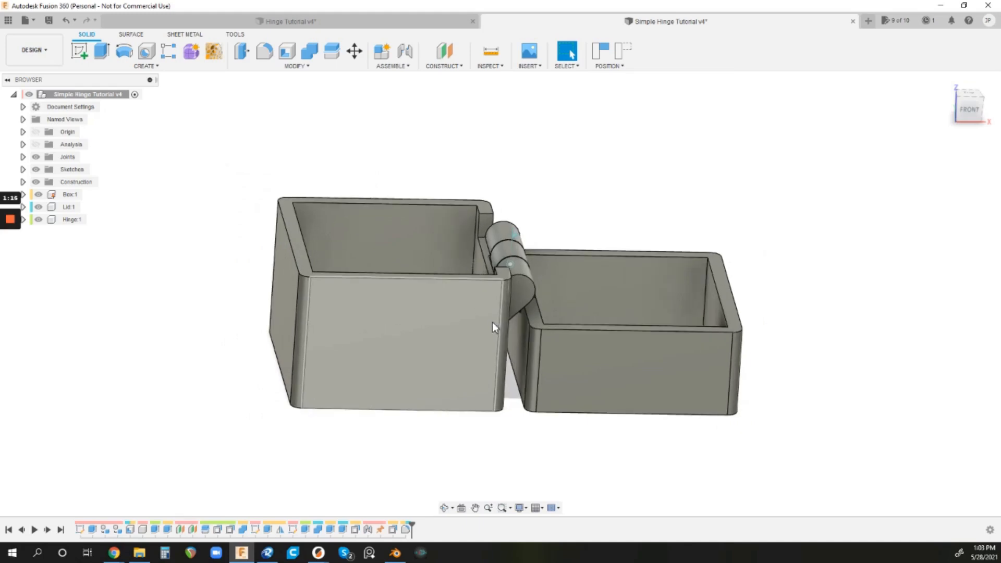
{"action": "scroll", "coordinate": [492, 322], "scroll_direction": "up", "scroll_amount": 1}
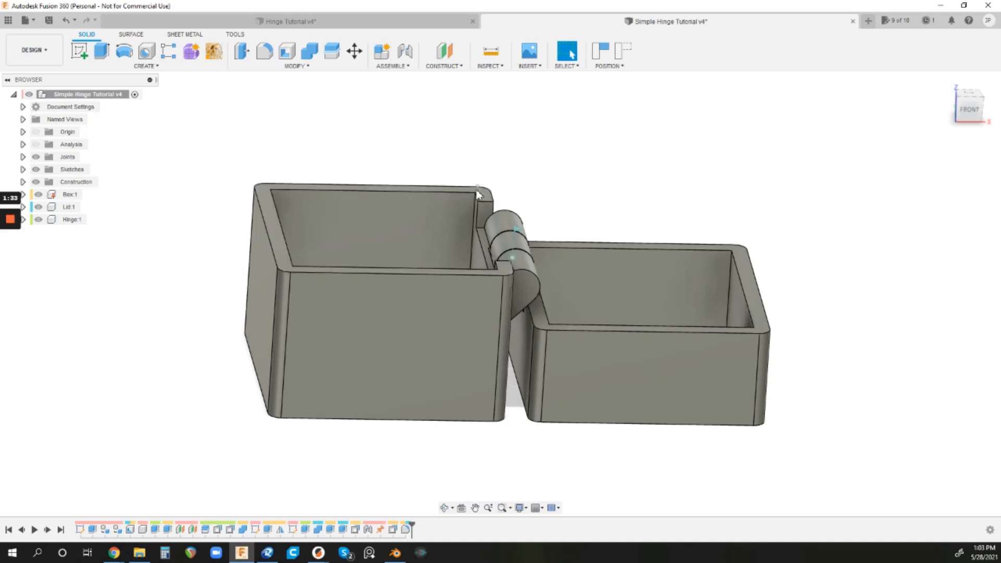
{"action": "scroll", "coordinate": [498, 233], "scroll_direction": "down", "scroll_amount": 4}
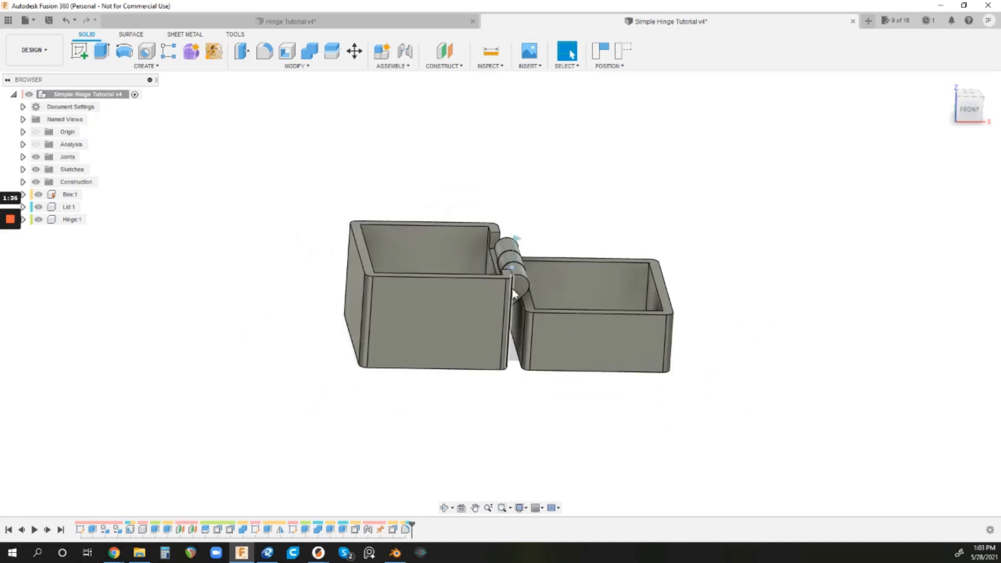
{"action": "scroll", "coordinate": [513, 294], "scroll_direction": "up", "scroll_amount": 4}
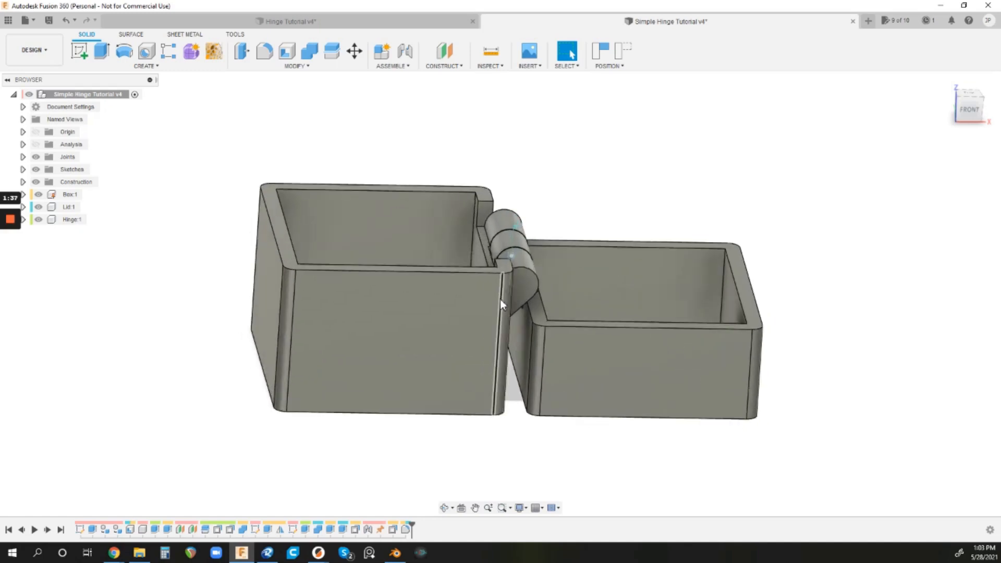
{"action": "scroll", "coordinate": [499, 299], "scroll_direction": "down", "scroll_amount": 2}
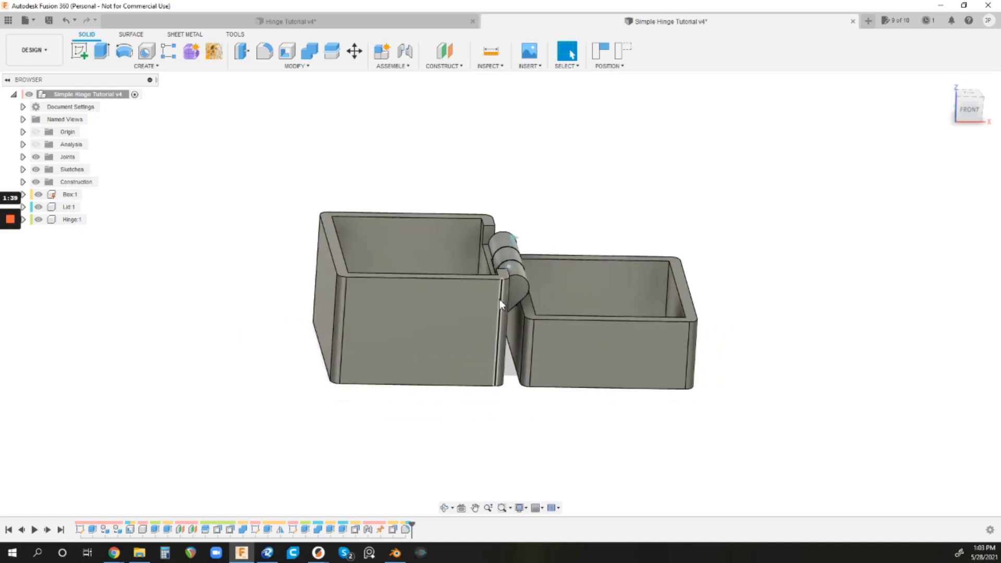
{"action": "scroll", "coordinate": [459, 315], "scroll_direction": "down", "scroll_amount": 3}
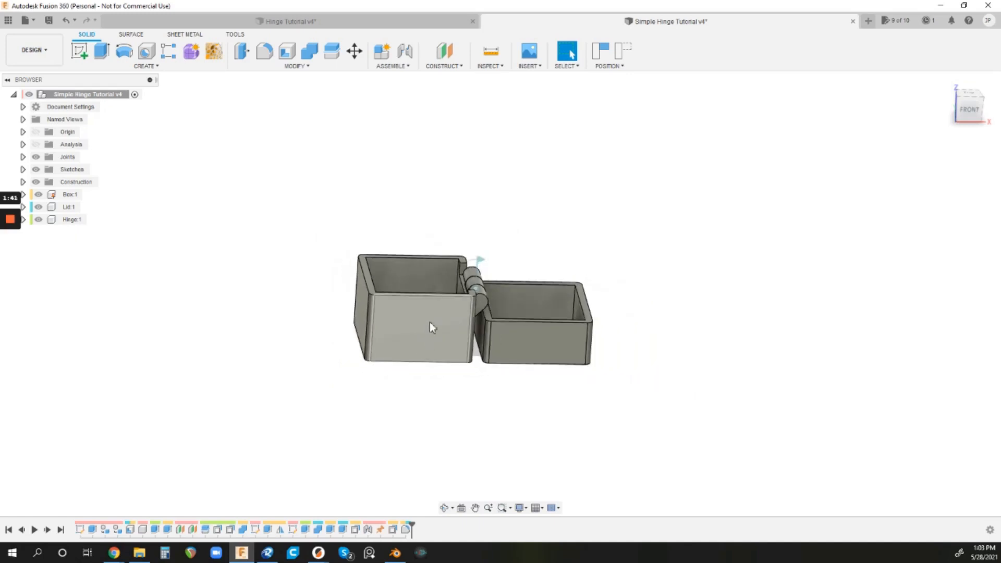
{"action": "scroll", "coordinate": [452, 281], "scroll_direction": "up", "scroll_amount": 5}
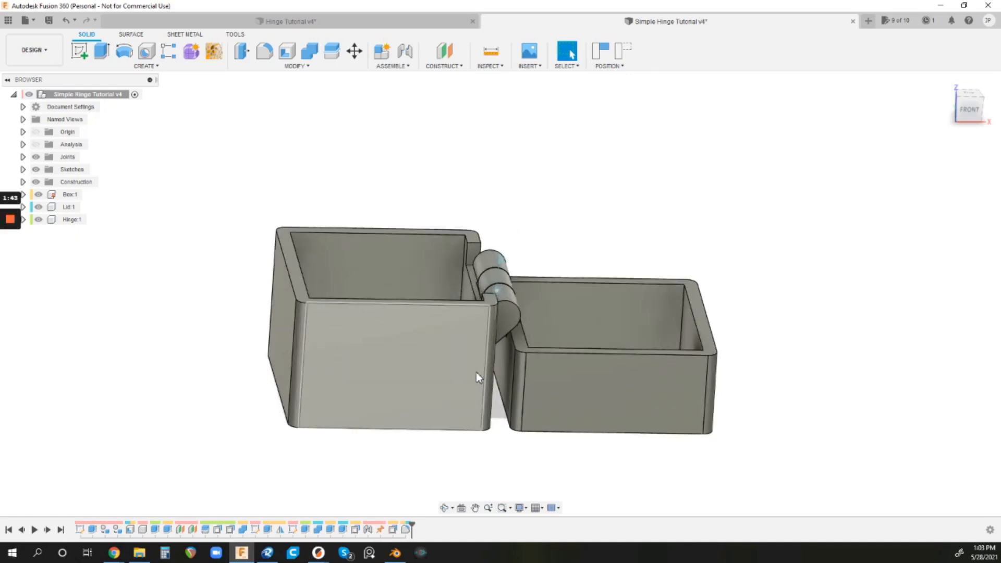